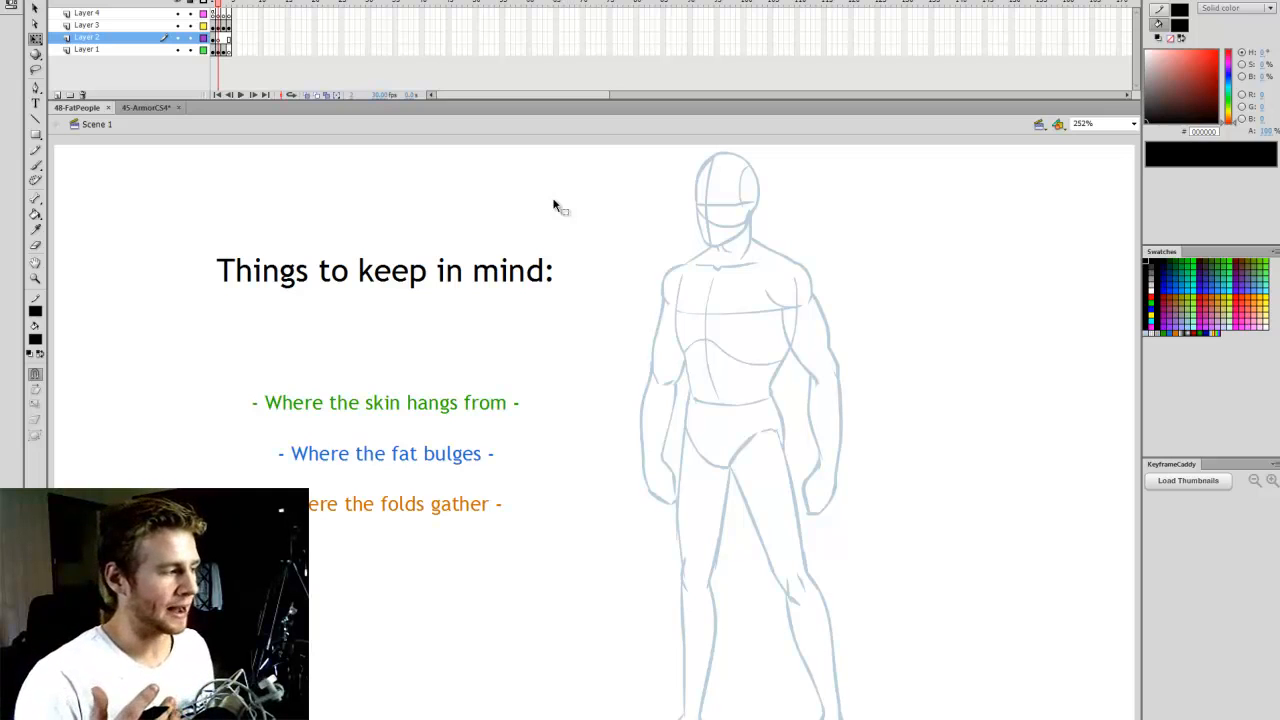
- Lock Layer 1 and Layer 3, and set up the Brush tool with the green fill 28AA00
left_click(190, 50)
left_click(190, 26)
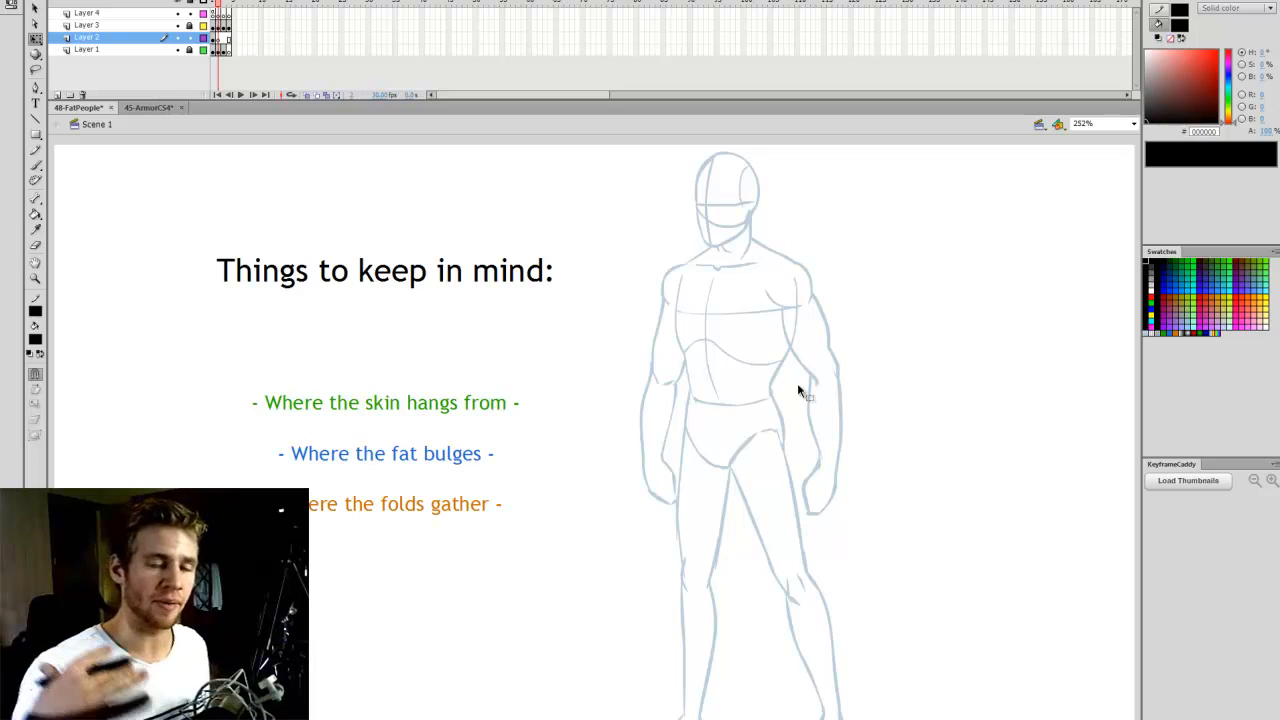
key("z")
left_click(726, 334)
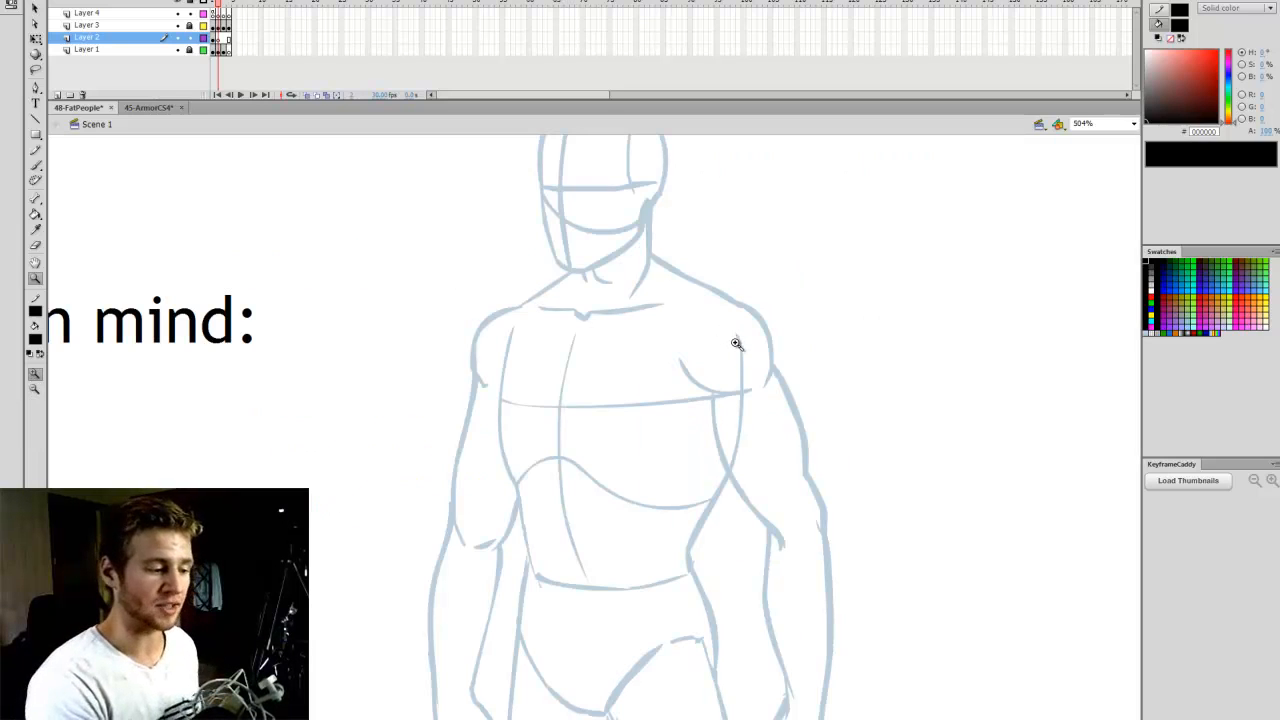
key("b")
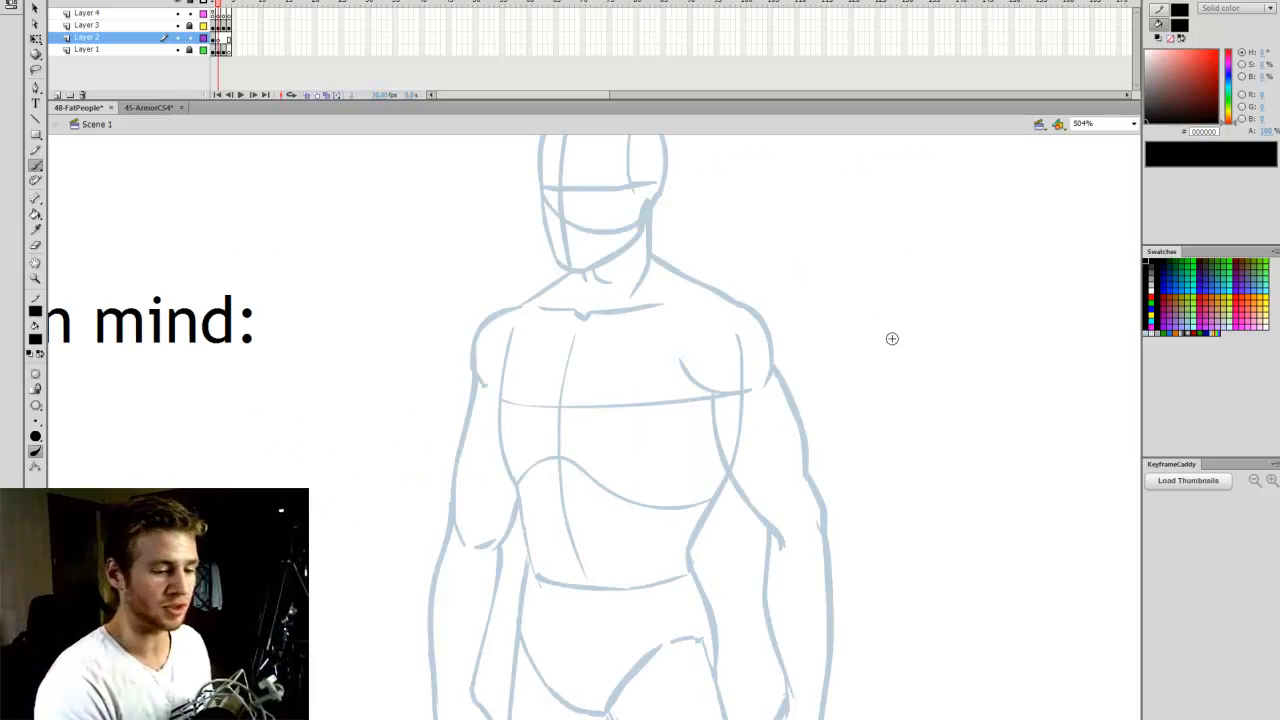
left_click(1163, 322)
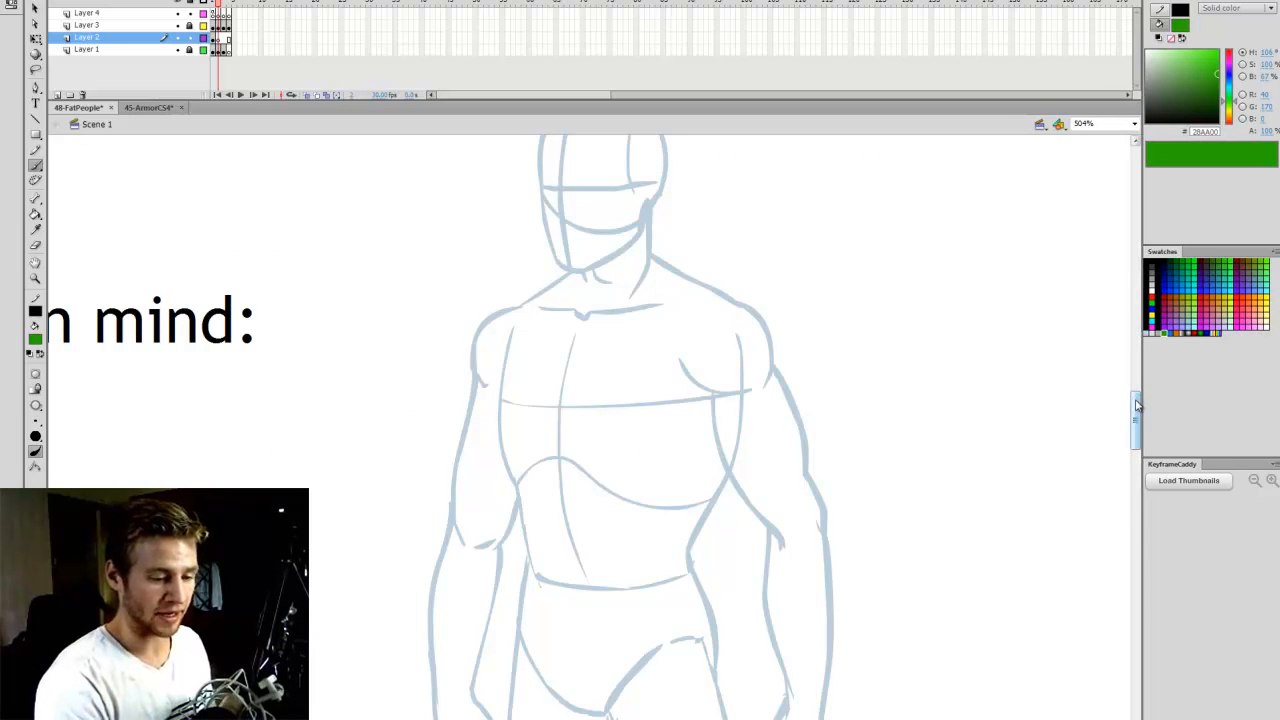
- Hatch the upper forehead and scalp of the figure with short green brush strokes to mark where skin hangs from
scroll(725, 601, "up", 3)
scroll(725, 601, "left", 2)
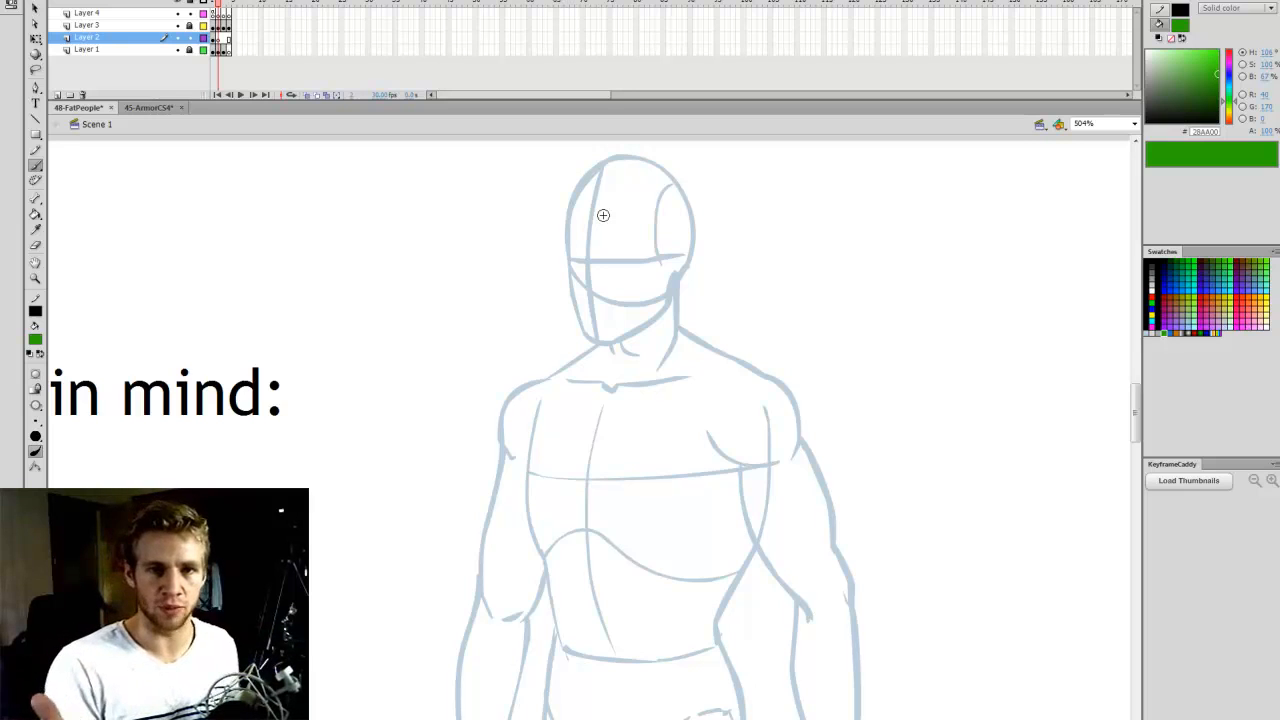
left_click_drag(580, 187, 575, 221)
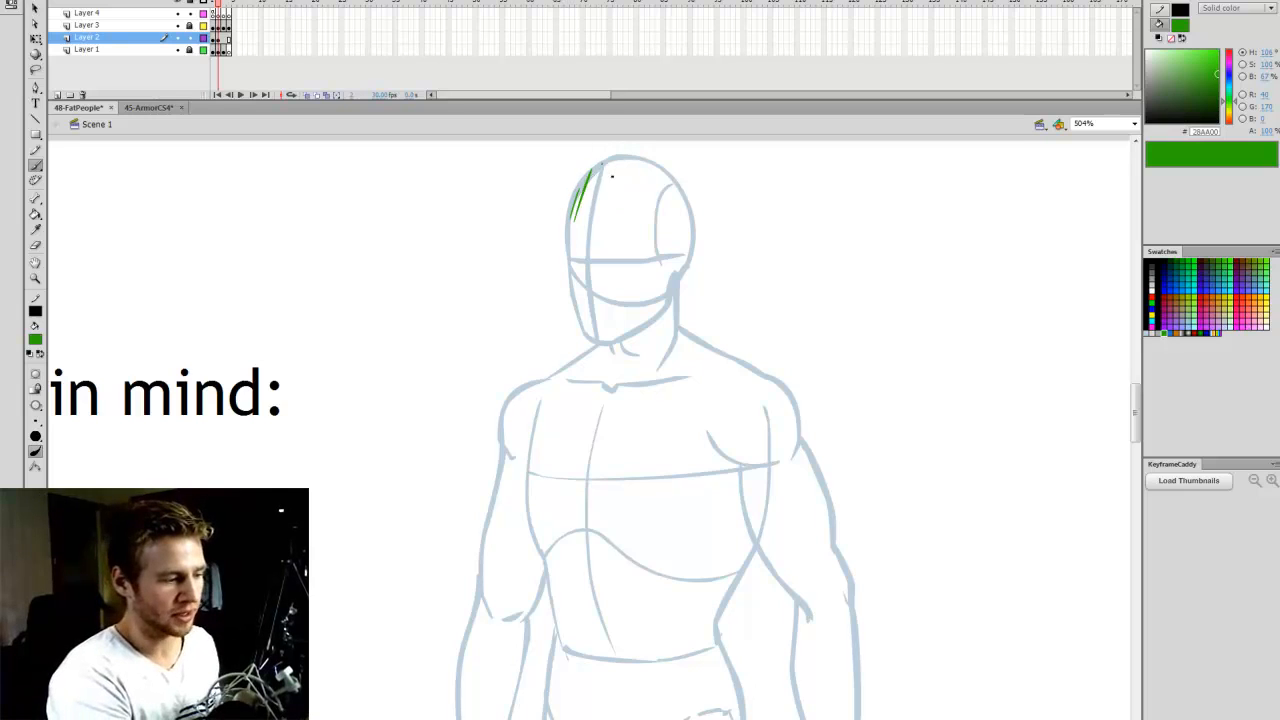
left_click_drag(603, 164, 586, 212)
mouse_move(613, 160)
left_mouse_down()
mouse_move(594, 210)
mouse_move(614, 205)
left_mouse_up()
left_click_drag(640, 165, 630, 205)
mouse_move(656, 173)
left_mouse_down()
mouse_move(638, 210)
mouse_move(650, 208)
left_mouse_up()
left_click_drag(671, 178, 668, 207)
left_click_drag(680, 196, 673, 213)
- Hatch the slopes between neck and shoulders on both sides of the figure with short green strokes
left_click_drag(1137, 394, 1136, 398)
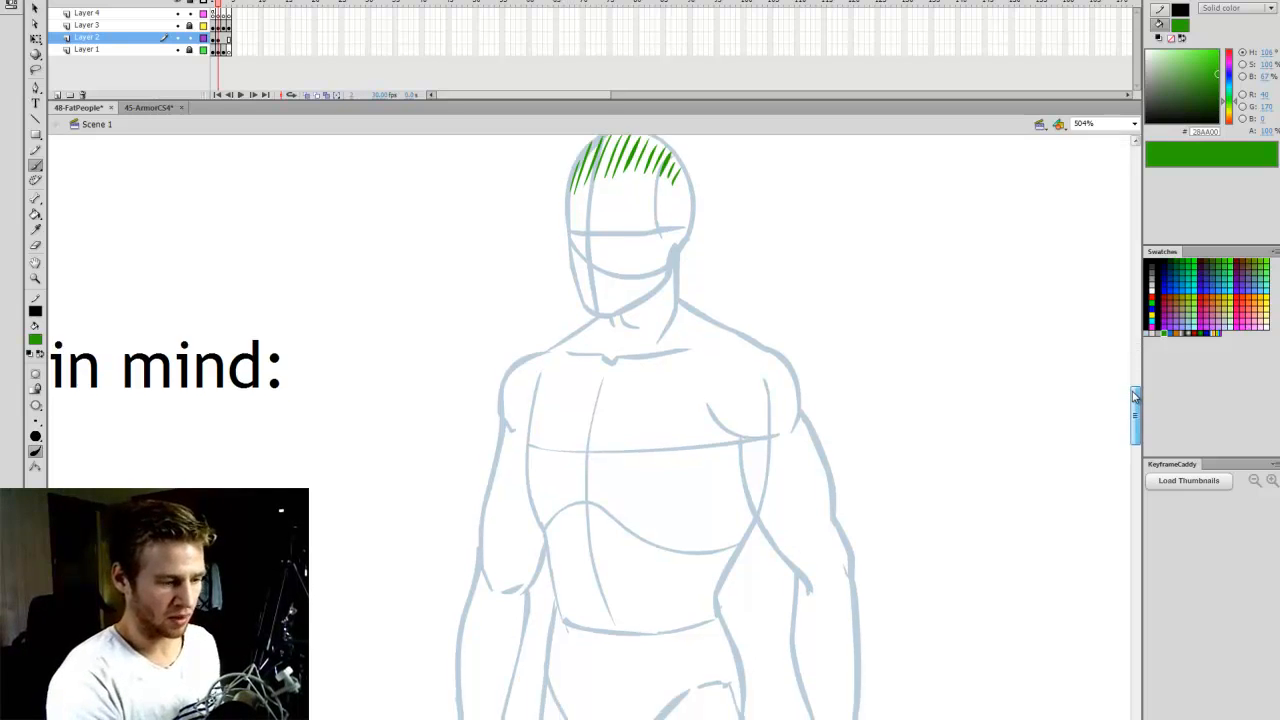
left_click_drag(658, 718, 655, 718)
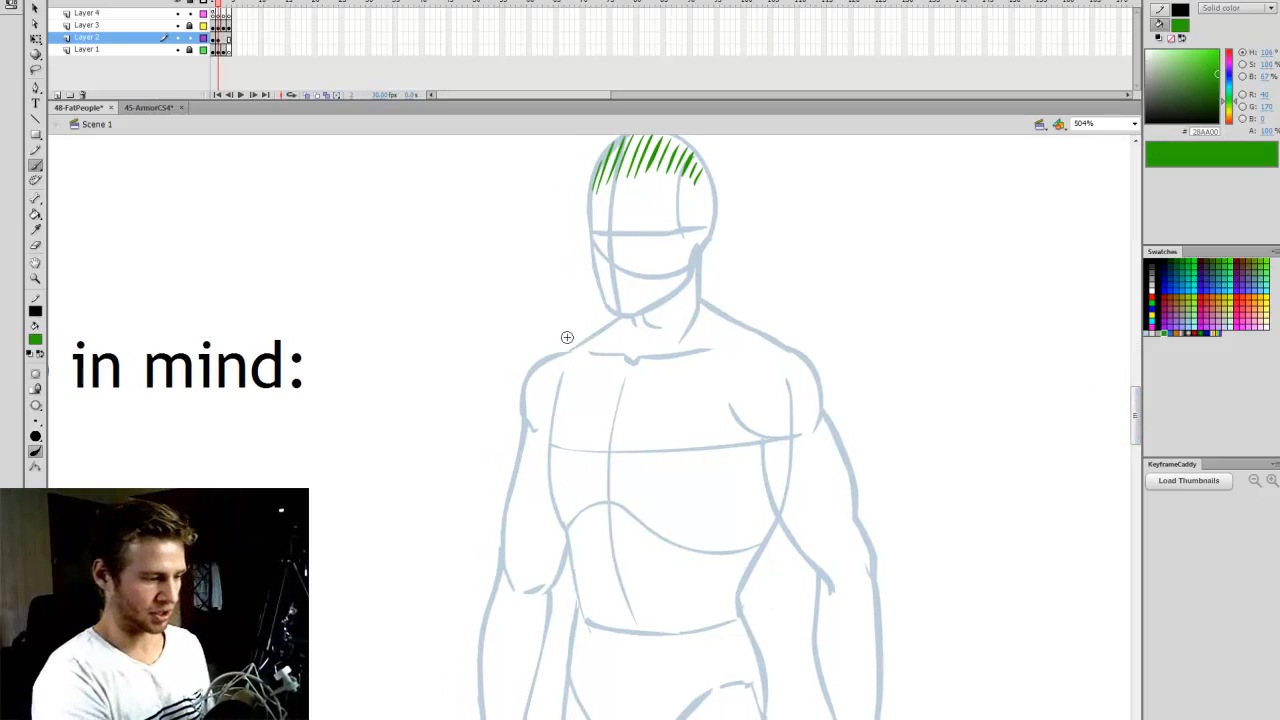
left_click_drag(567, 349, 566, 362)
left_click_drag(581, 341, 581, 359)
left_click_drag(598, 331, 598, 354)
left_click_drag(613, 324, 612, 345)
left_click_drag(708, 308, 706, 345)
left_click_drag(721, 317, 720, 354)
left_click_drag(735, 326, 734, 356)
left_click_drag(750, 334, 748, 354)
left_click_drag(760, 337, 762, 354)
left_click_drag(774, 338, 770, 351)
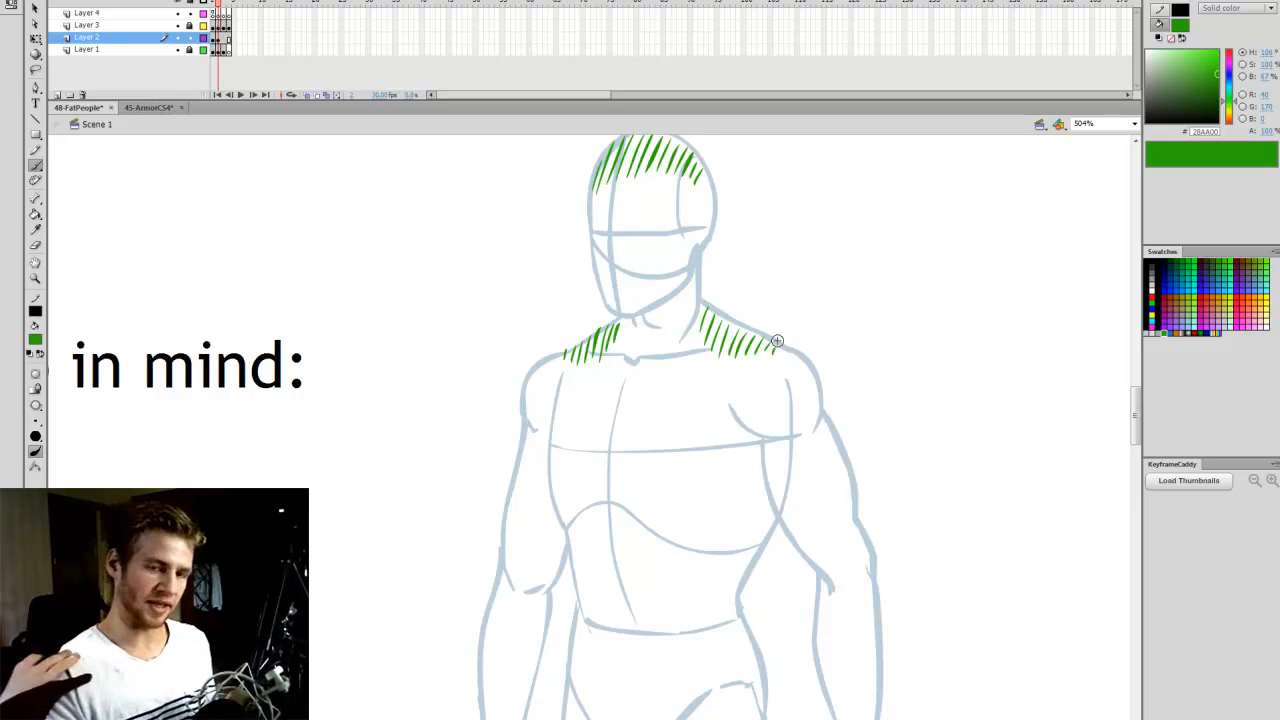
- Mark both elbows of the figure with small green hatching strokes
scroll(1137, 400, "down", 2)
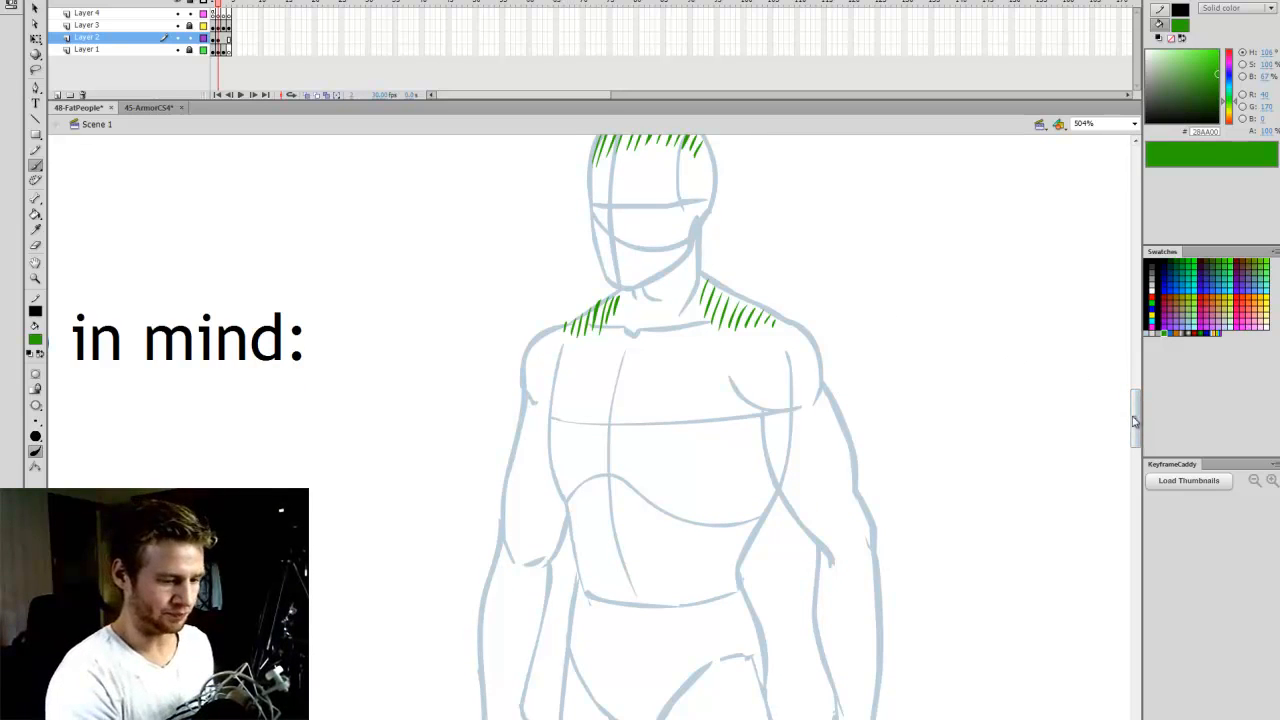
scroll(1136, 425, "down", 2)
scroll(1136, 425, "down", 5)
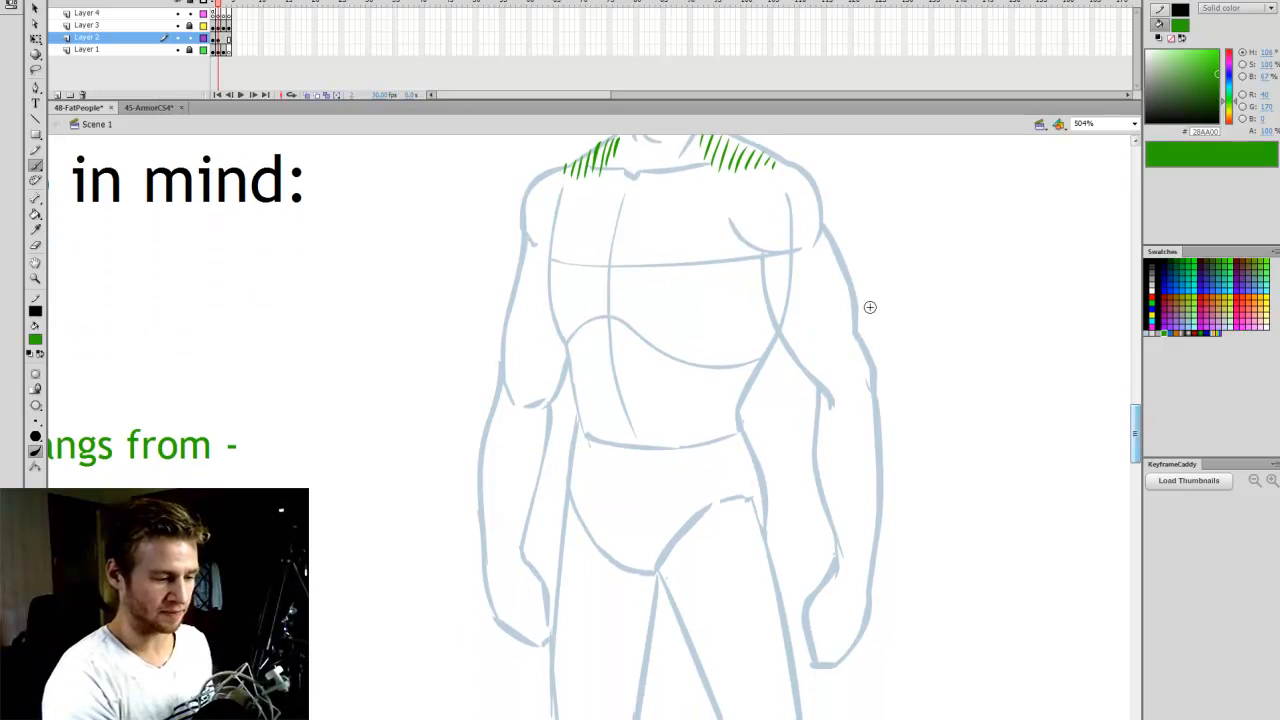
left_click_drag(865, 358, 862, 392)
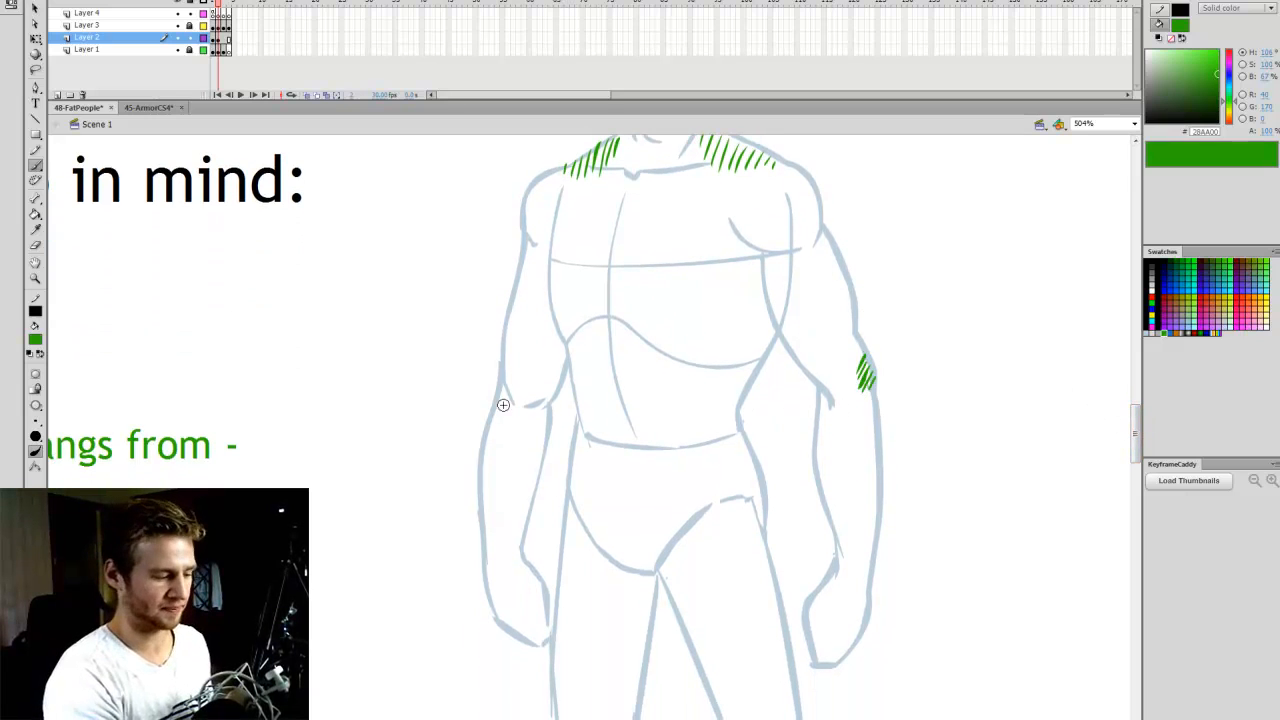
mouse_move(505, 386)
left_mouse_down()
mouse_move(500, 398)
mouse_move(538, 413)
left_mouse_up()
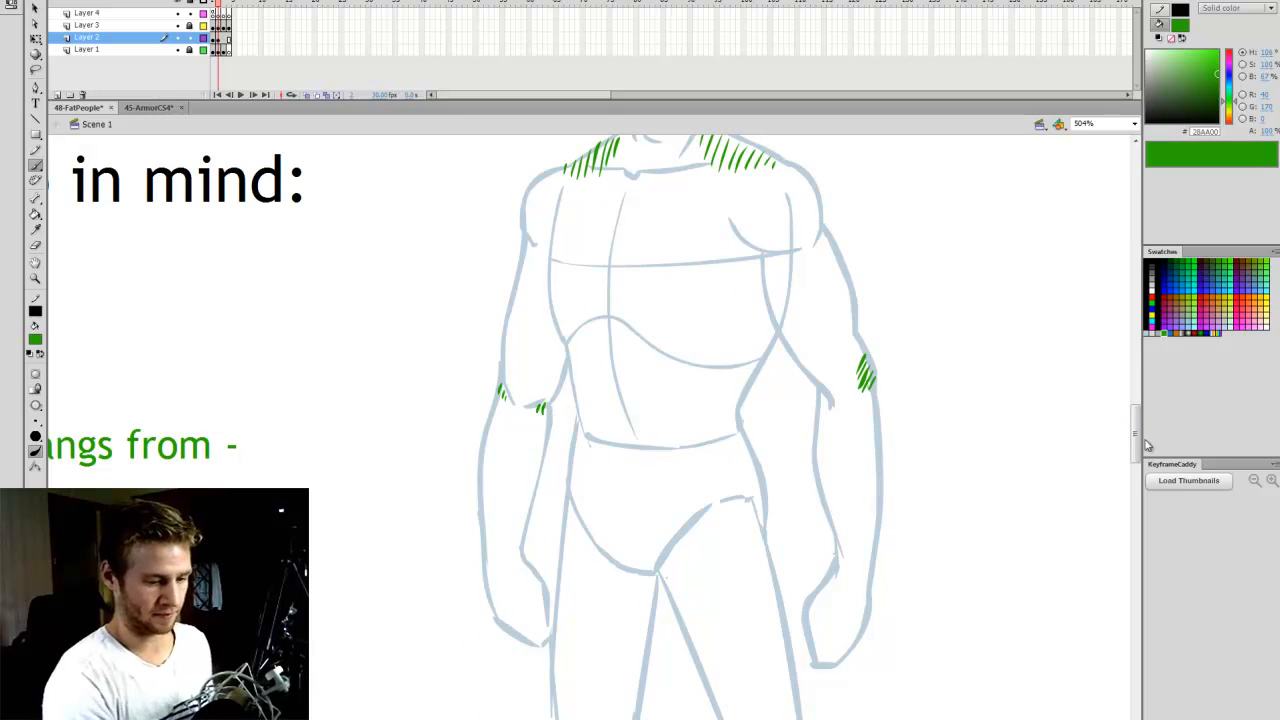
- Mark both wrists of the figure with small green hatching strokes
scroll(1136, 450, "down", 1)
scroll(1136, 450, "down", 1)
mouse_move(838, 525)
left_mouse_down()
mouse_move(831, 542)
mouse_move(864, 546)
left_mouse_up()
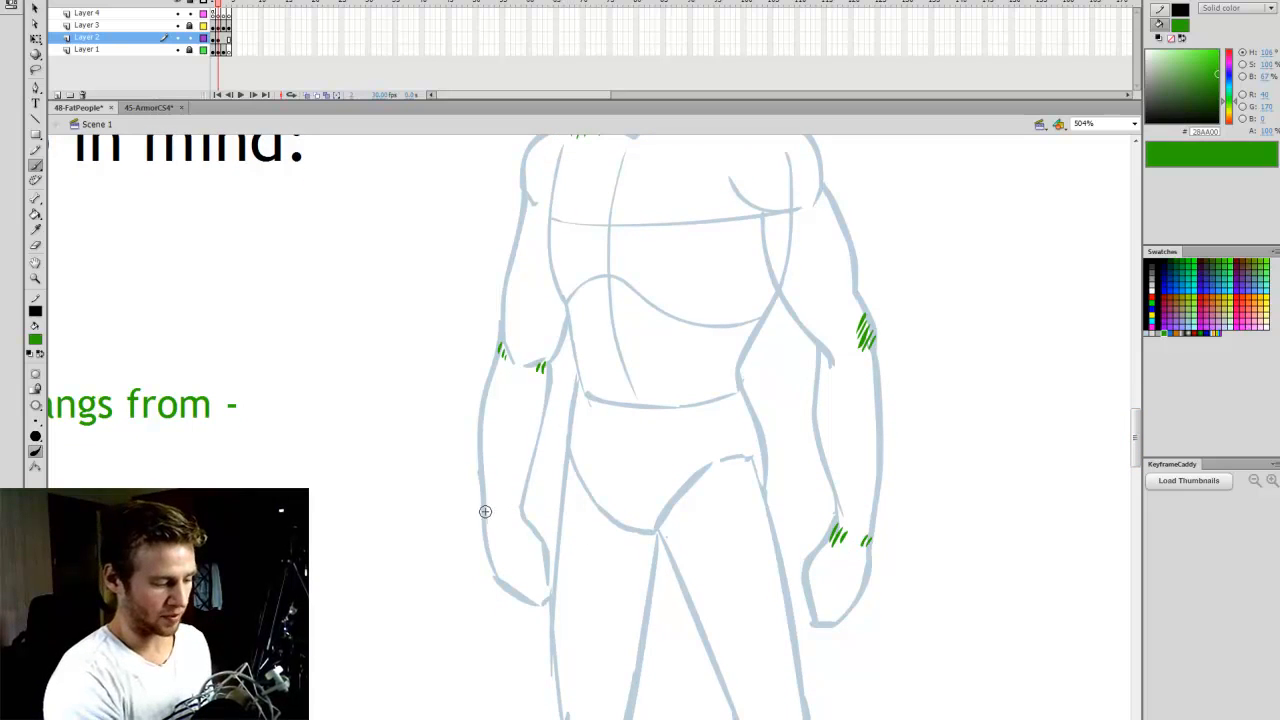
left_click_drag(487, 512, 500, 523)
left_click_drag(510, 507, 515, 521)
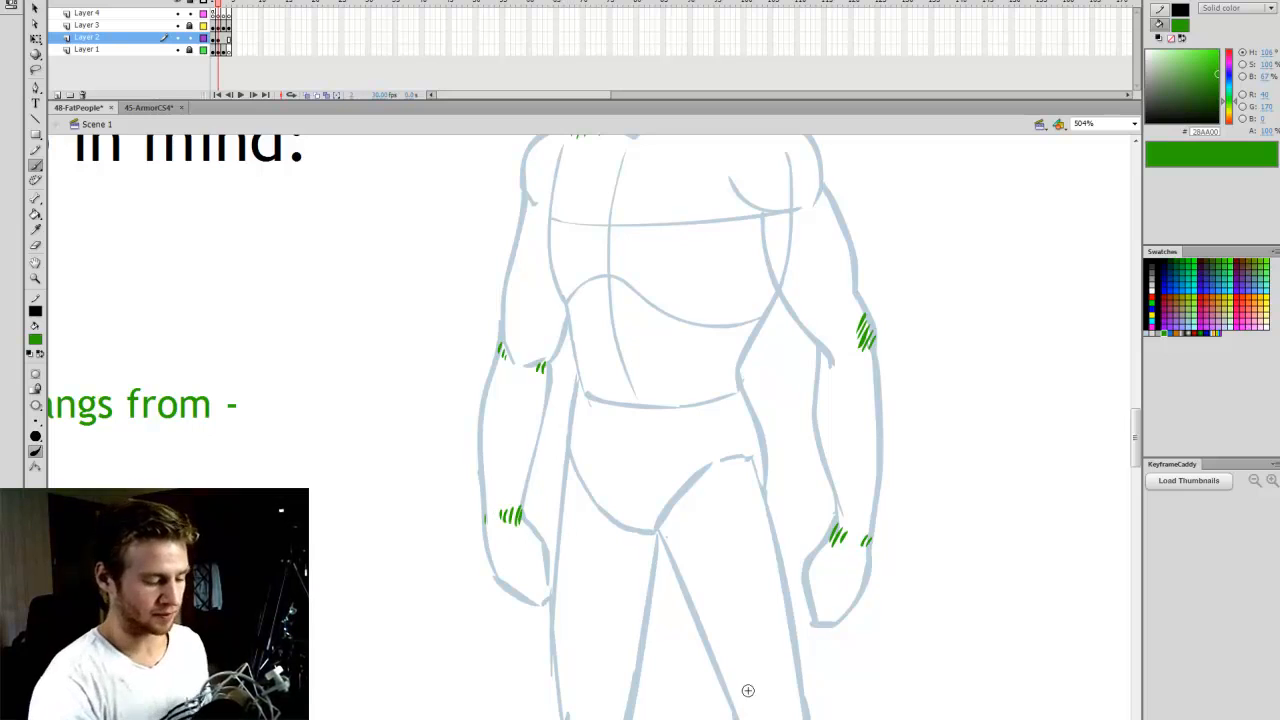
- Hatch the waistline at both hips with short vertical green strokes to mark where the skin hangs from
left_click_drag(640, 420, 654, 420)
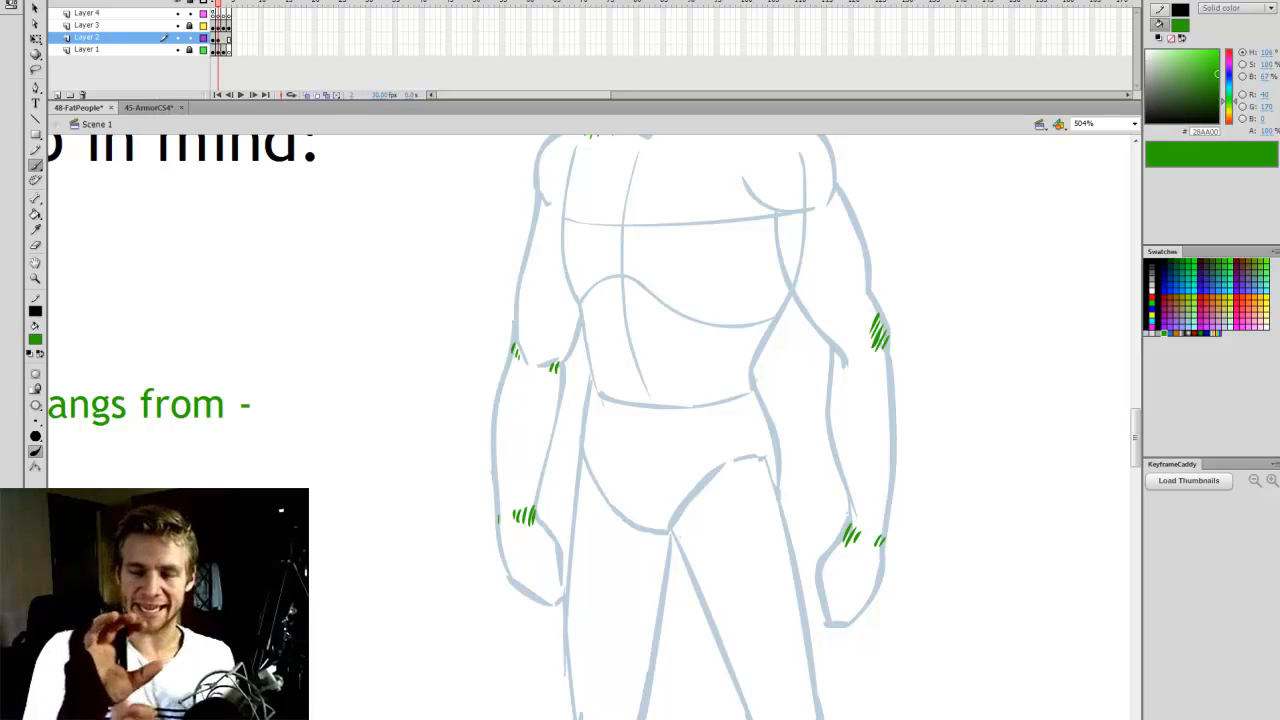
scroll(1131, 423, "down", 2)
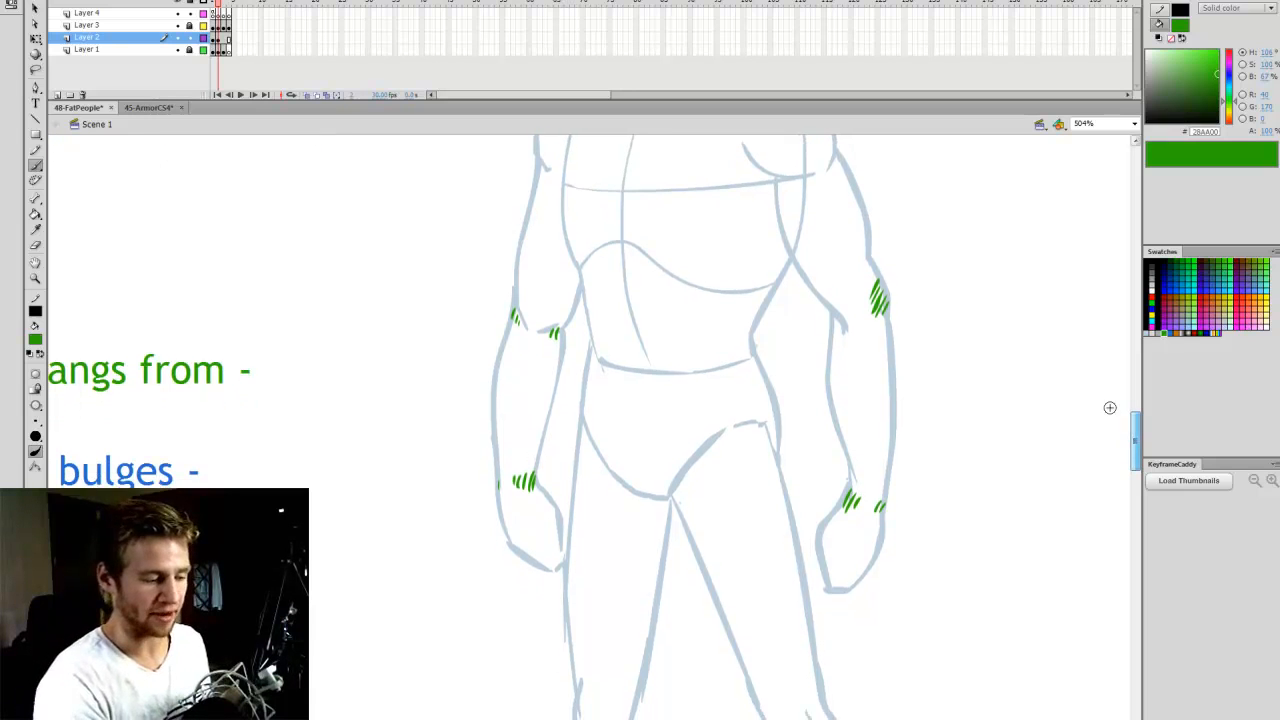
left_click_drag(591, 339, 593, 384)
left_click_drag(601, 361, 604, 378)
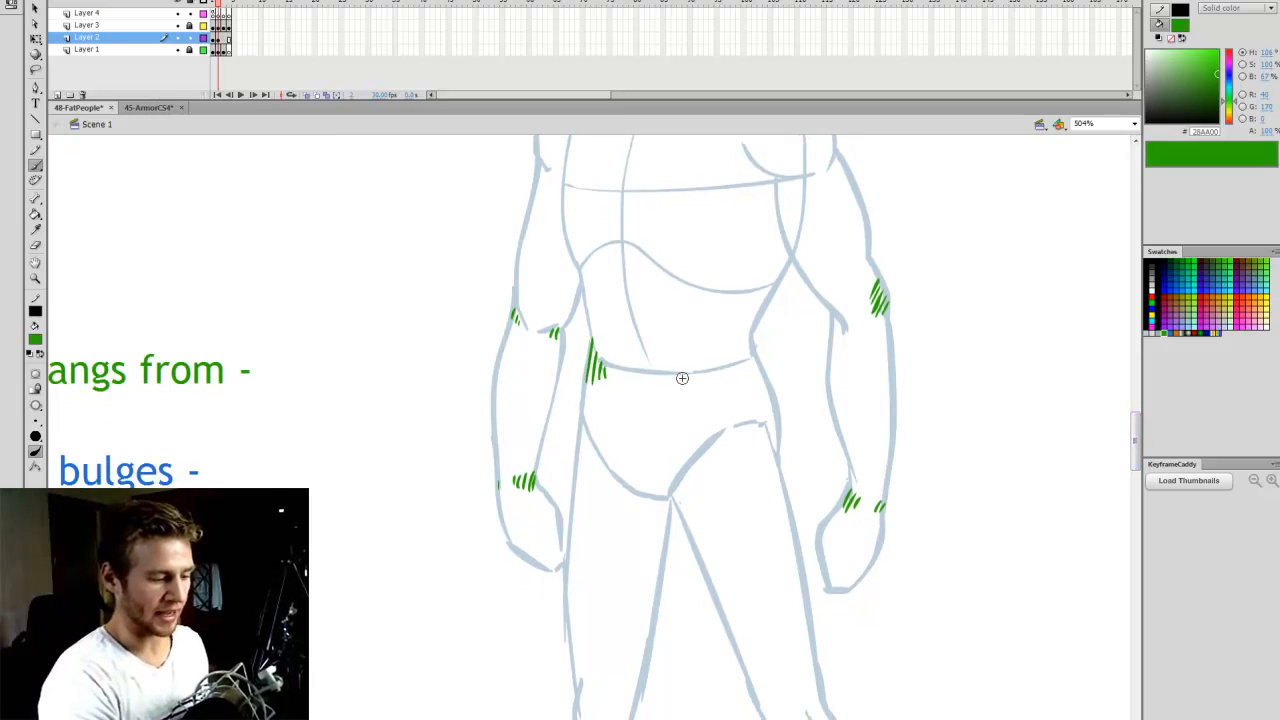
left_click_drag(685, 374, 687, 381)
left_click_drag(693, 374, 703, 383)
left_click_drag(713, 371, 721, 384)
left_click_drag(731, 363, 738, 381)
left_click_drag(749, 350, 752, 381)
left_click_drag(760, 370, 759, 377)
- Try sketching a green belly curve hanging over the waistline, and undo the strokes
scroll(1125, 450, "up", 4)
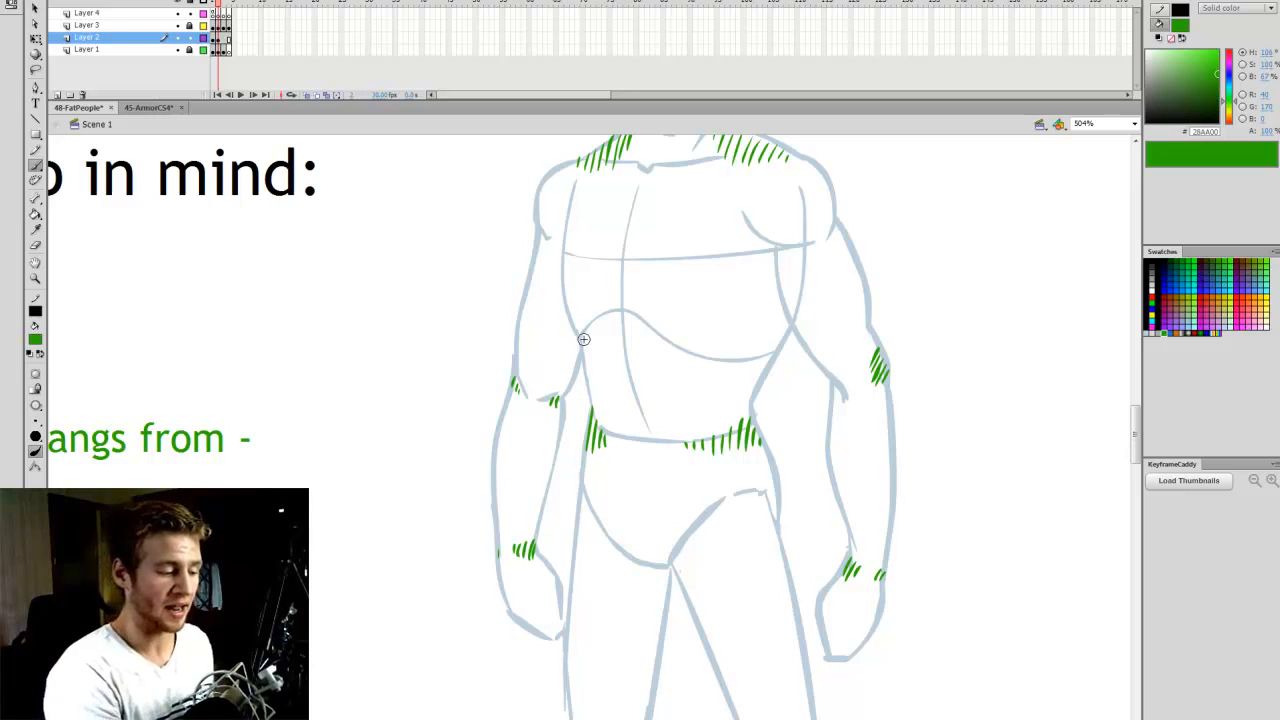
mouse_move(765, 382)
left_mouse_down()
mouse_move(695, 442)
mouse_move(588, 408)
left_mouse_up()
key("ctrl+z")
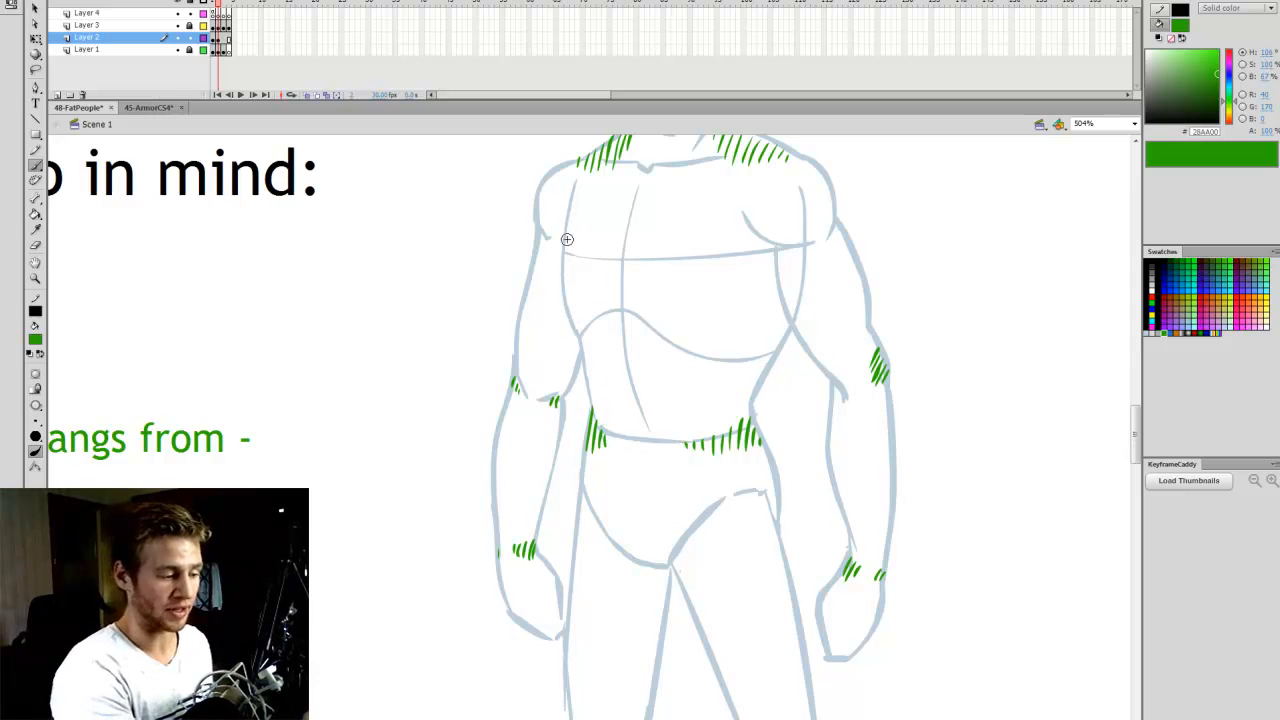
mouse_move(563, 274)
left_mouse_down()
mouse_move(560, 422)
mouse_move(592, 470)
mouse_move(628, 480)
left_mouse_up()
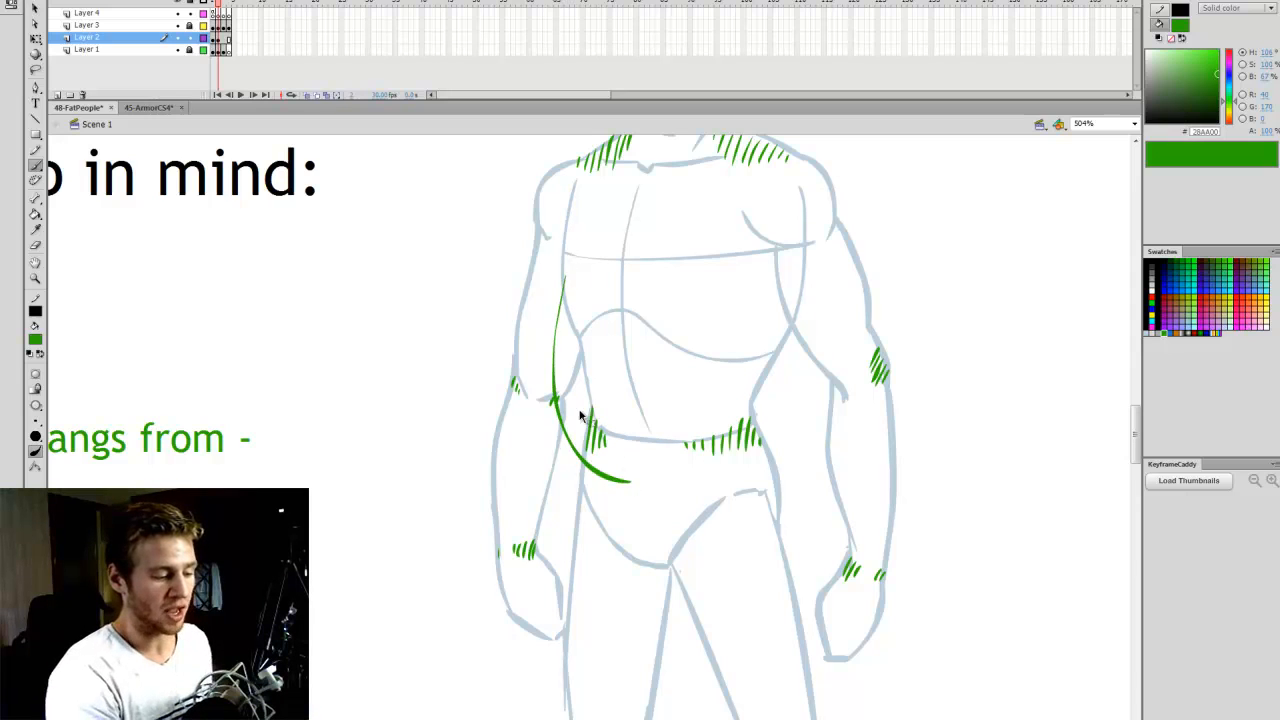
key("ctrl+z")
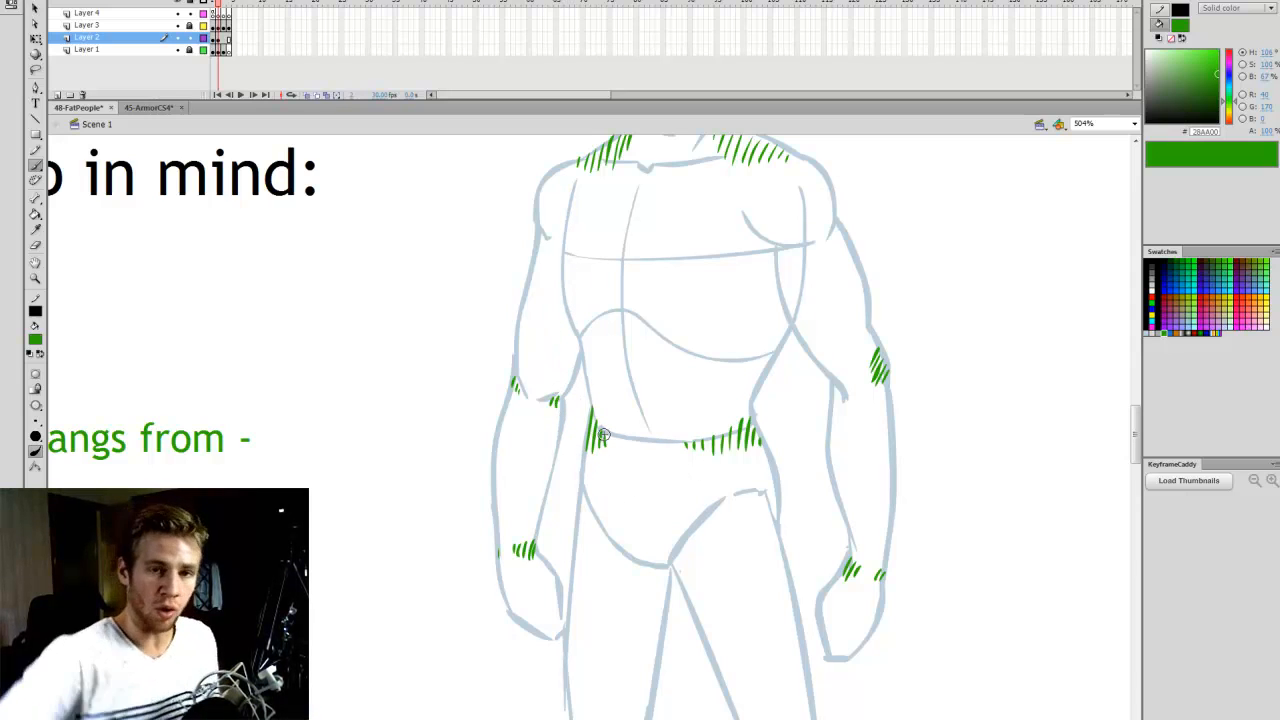
- Hatch both knees of the figure with short green strokes
scroll(1129, 431, "down", 2)
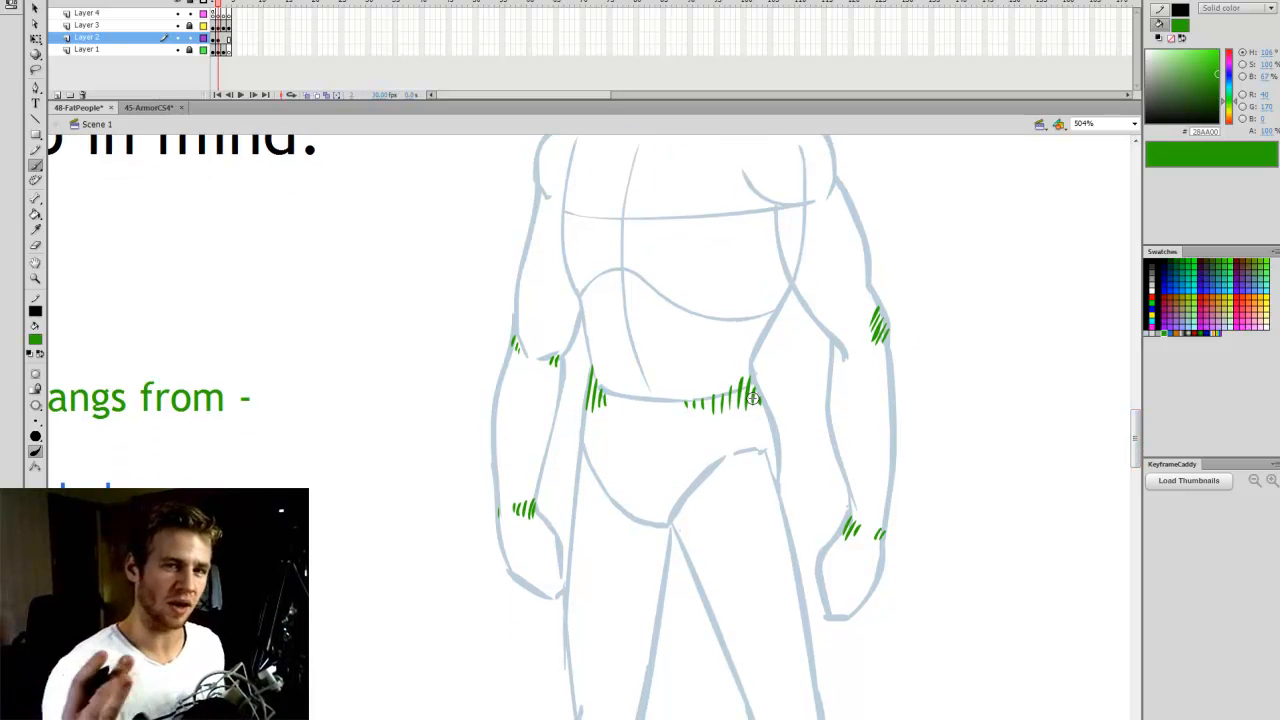
scroll(754, 398, "down", 9)
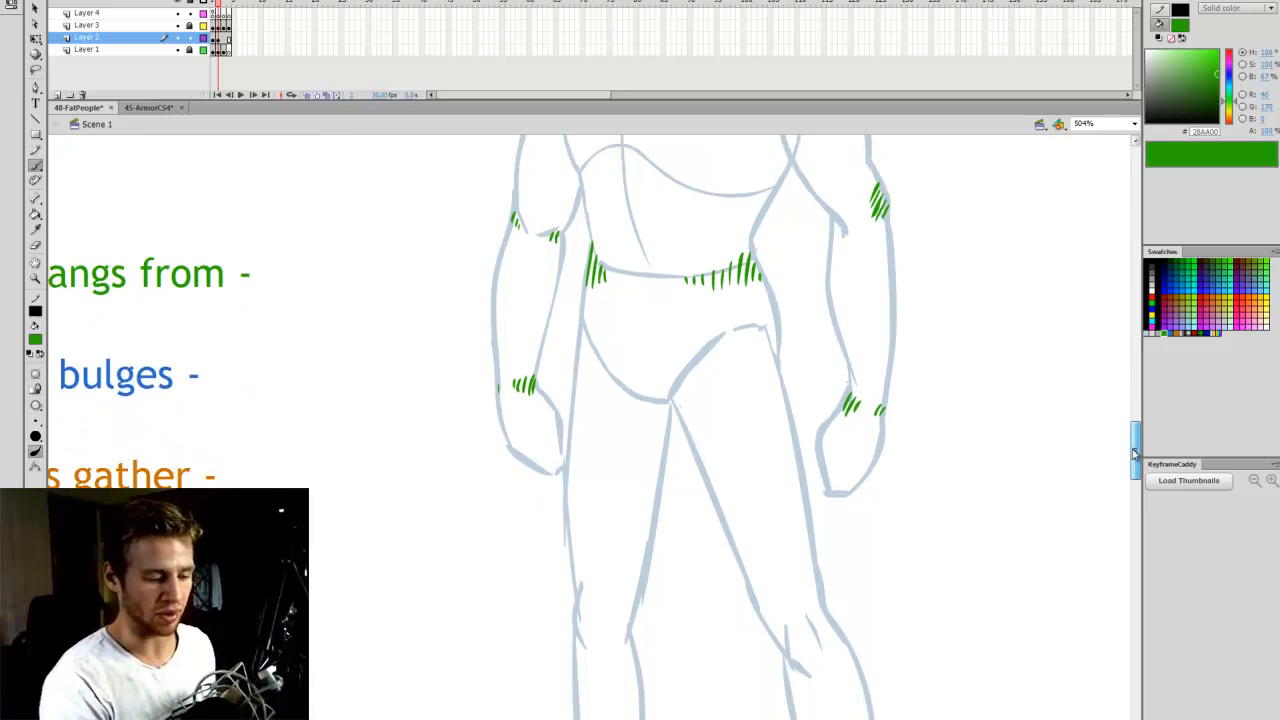
mouse_move(788, 556)
left_mouse_down()
mouse_move(792, 598)
mouse_move(820, 602)
left_mouse_up()
left_click_drag(580, 538, 580, 574)
left_click_drag(591, 544, 594, 578)
left_click_drag(605, 556, 601, 576)
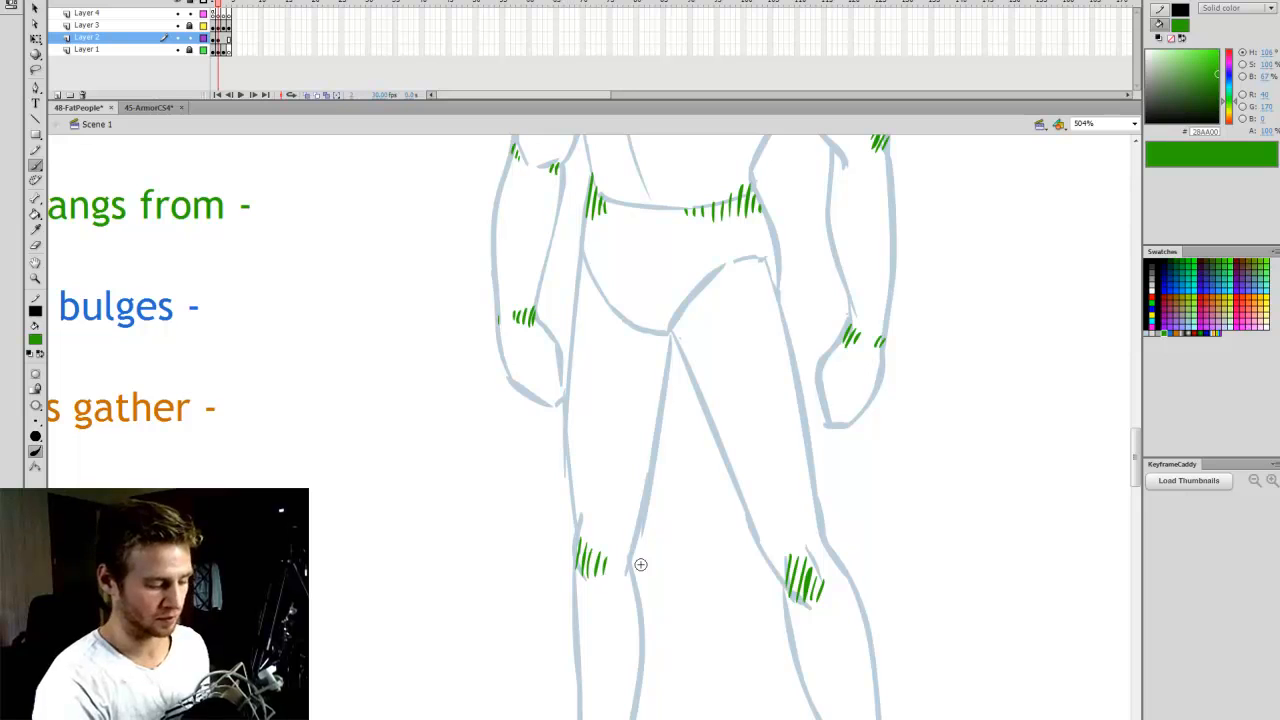
- Change the brush fill to blue 266AD0 for marking fat bulges, and return to the figure's head
left_click_drag(1136, 465, 1142, 401)
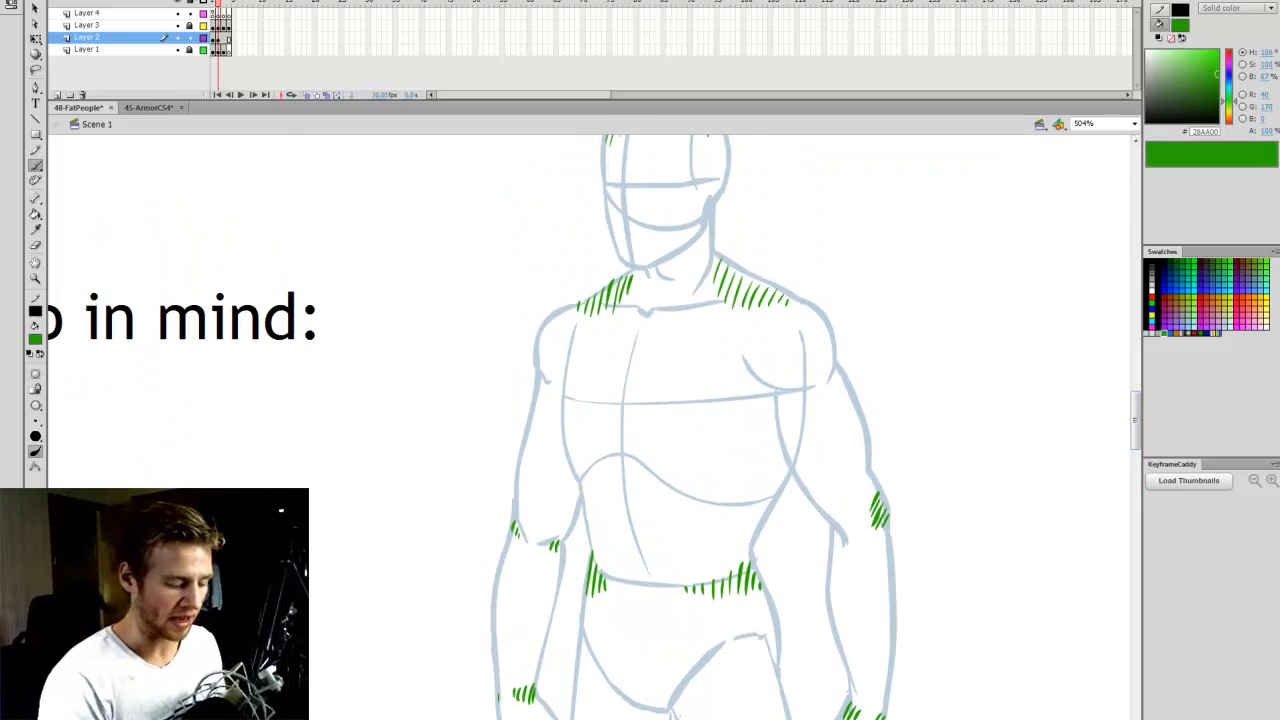
left_click_drag(600, 719, 588, 719)
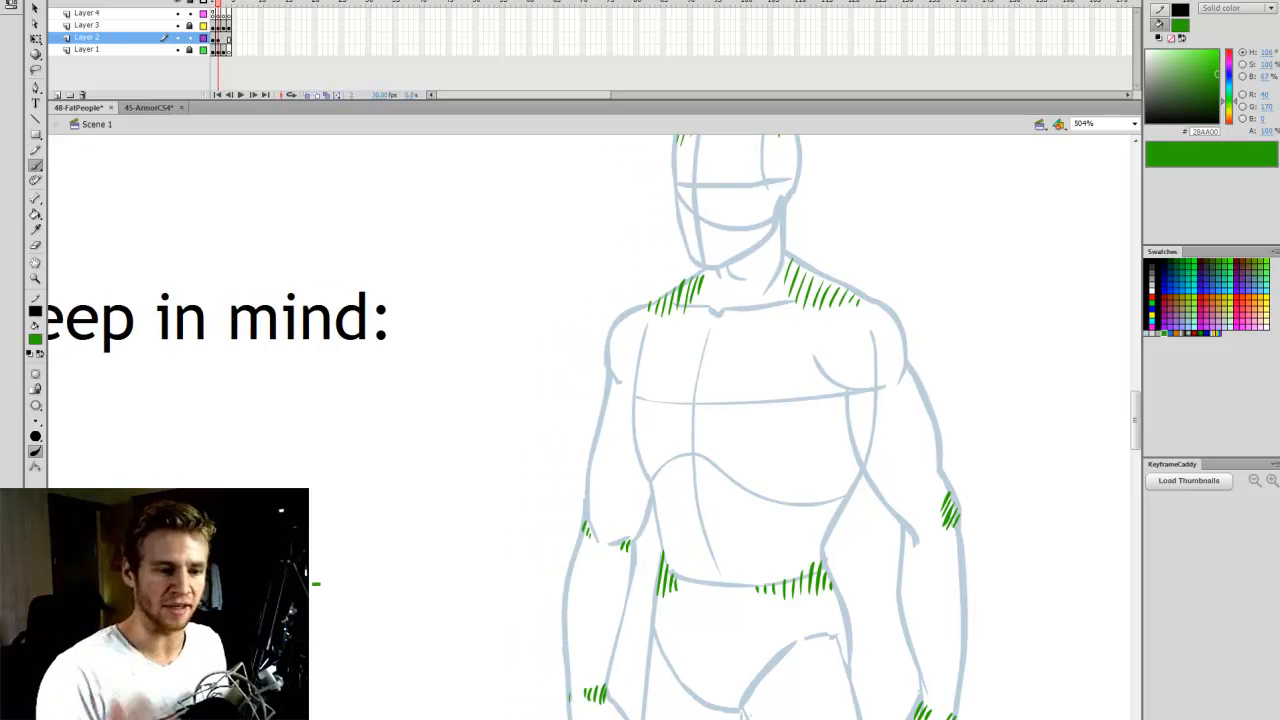
left_click_drag(588, 719, 627, 719)
left_click(1170, 333)
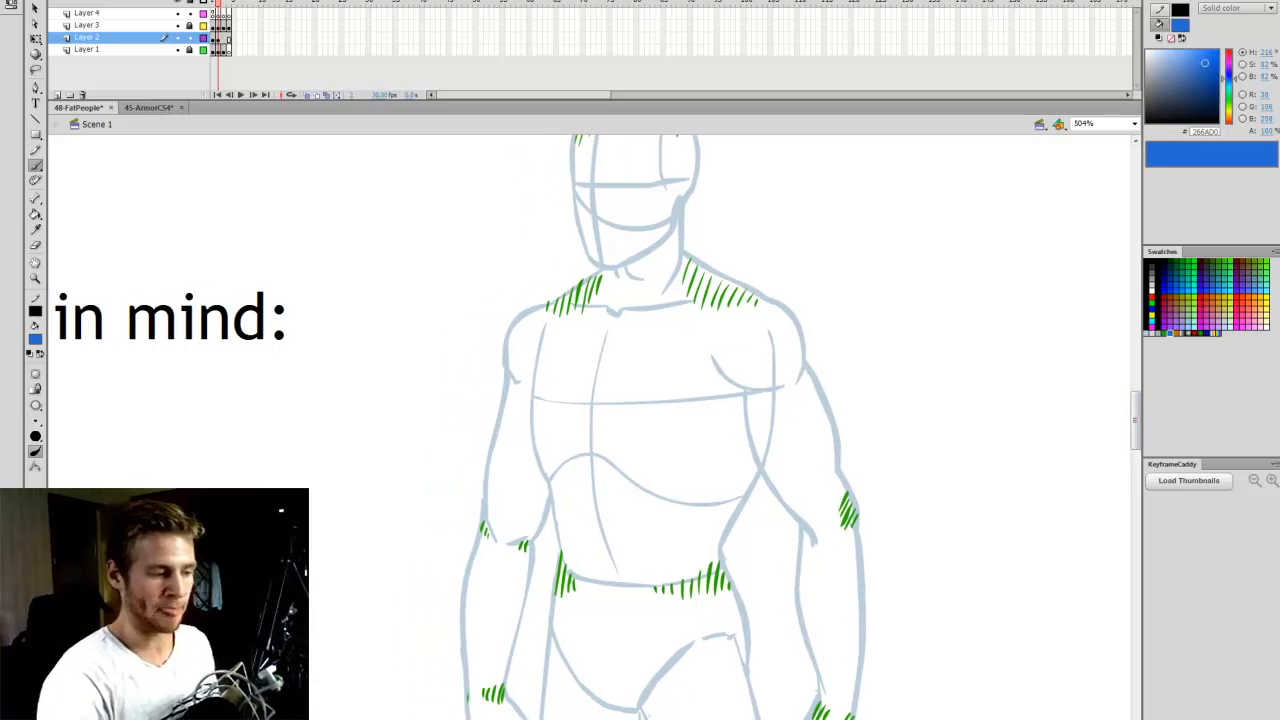
left_click_drag(1135, 415, 1136, 392)
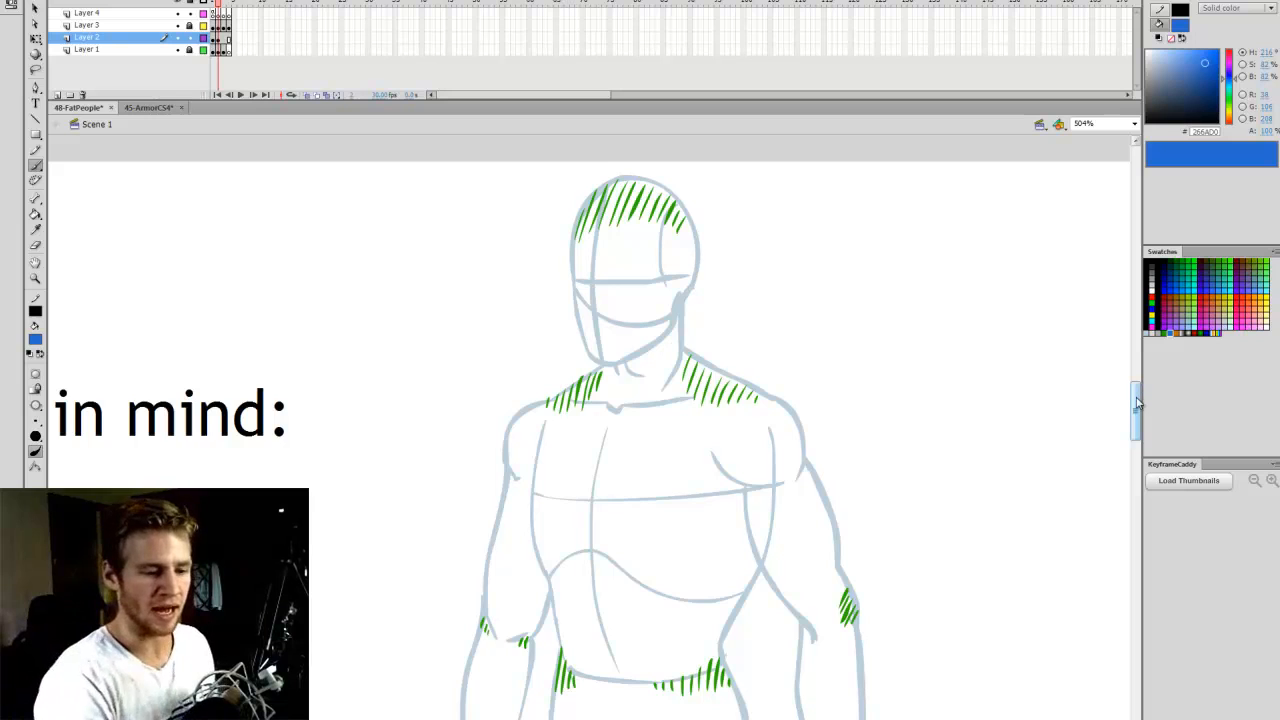
left_click_drag(1137, 397, 1135, 399)
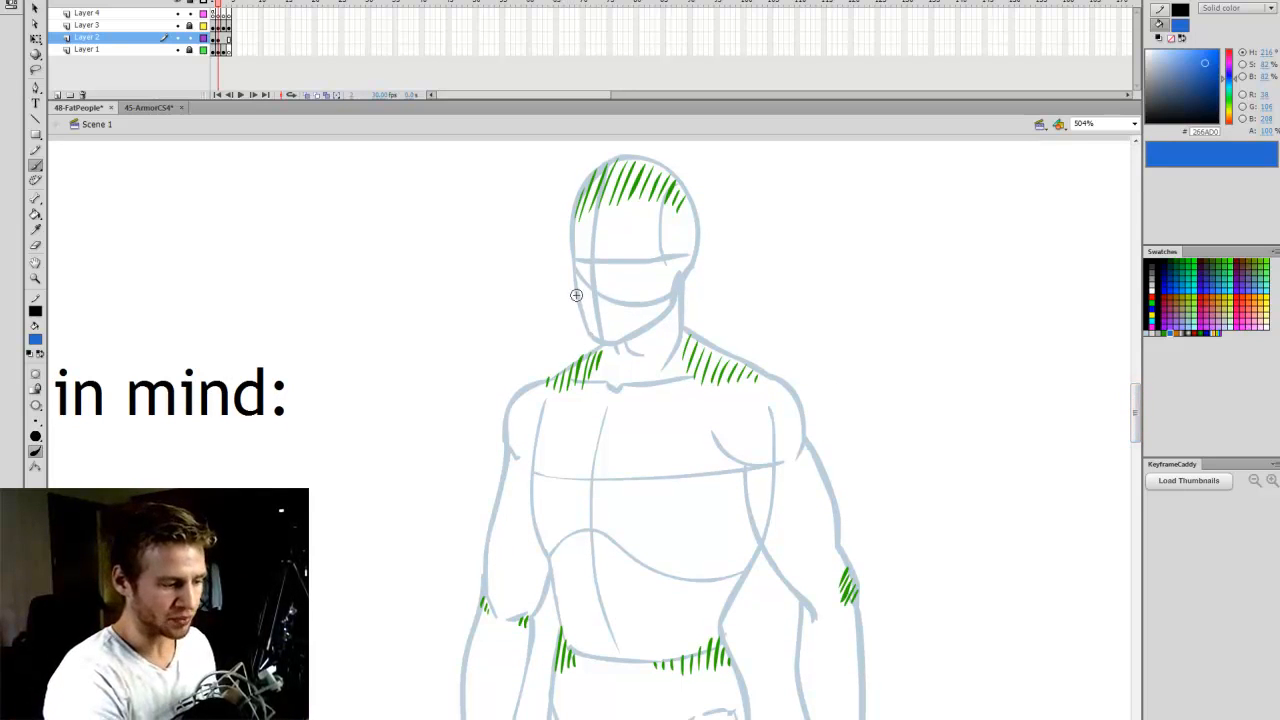
- Try hatching the jaw and chin area with blue strokes, and undo them
left_click_drag(575, 292, 590, 352)
mouse_move(604, 318)
left_mouse_down()
mouse_move(608, 350)
mouse_move(628, 352)
left_mouse_up()
left_click_drag(638, 312, 640, 348)
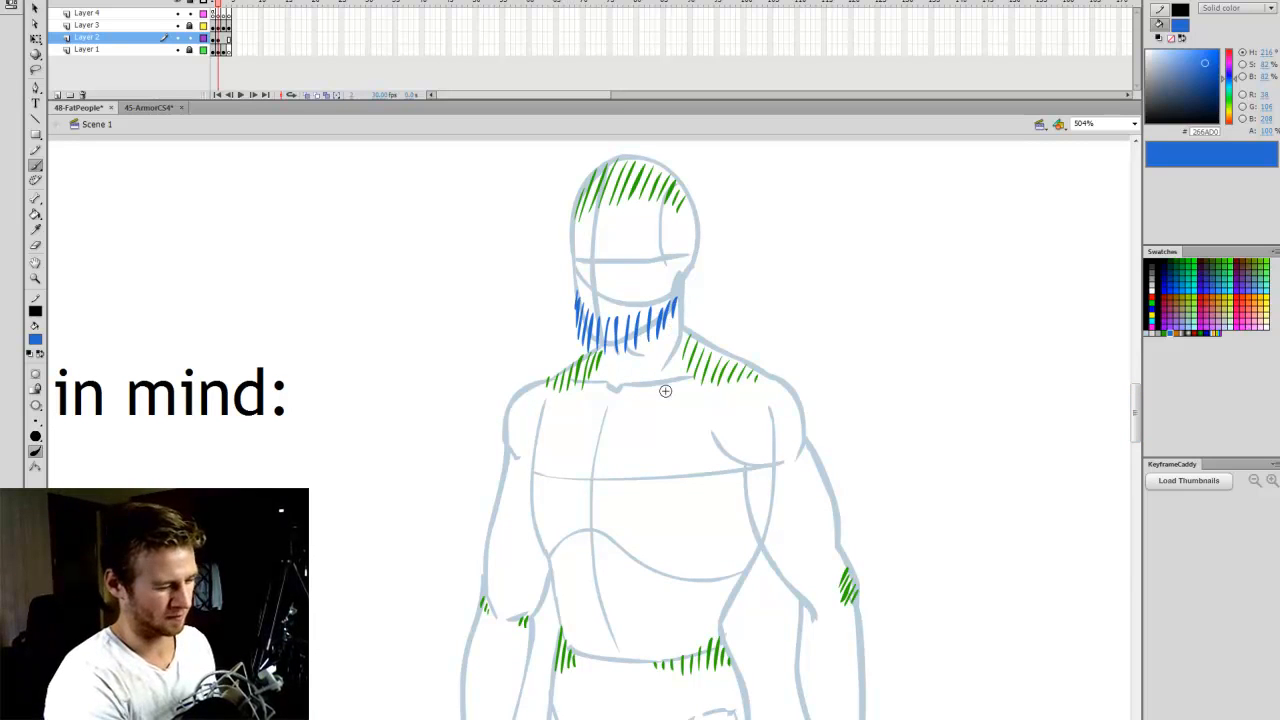
key("ctrl+z")
key("ctrl+z")
key("ctrl+z")
key("ctrl+z")
key("ctrl+z")
key("ctrl+z")
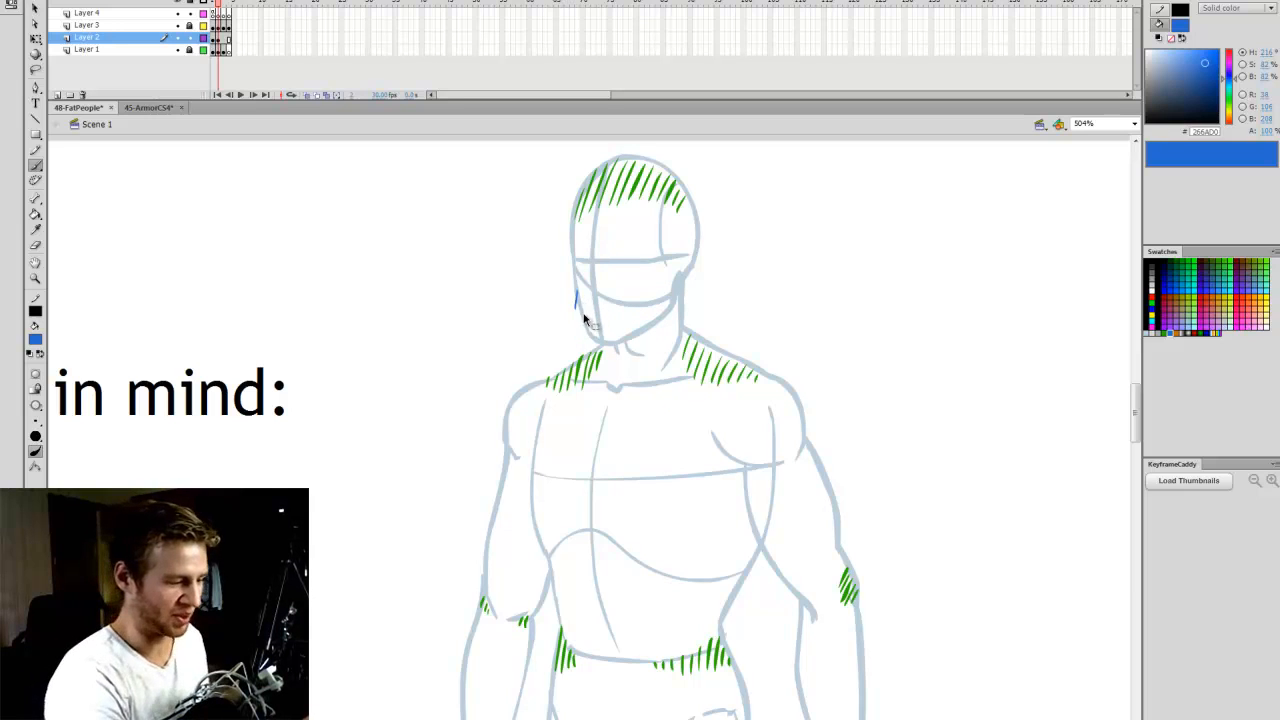
key("ctrl+z")
- Outline the bulging cheek, the rounded chin and a double chin beneath the jaw with blue brush curves
mouse_move(572, 308)
left_mouse_down()
mouse_move(584, 268)
mouse_move(582, 328)
mouse_move(606, 346)
mouse_move(657, 334)
mouse_move(678, 292)
left_mouse_up()
key("ctrl+z")
left_click_drag(573, 322, 590, 354)
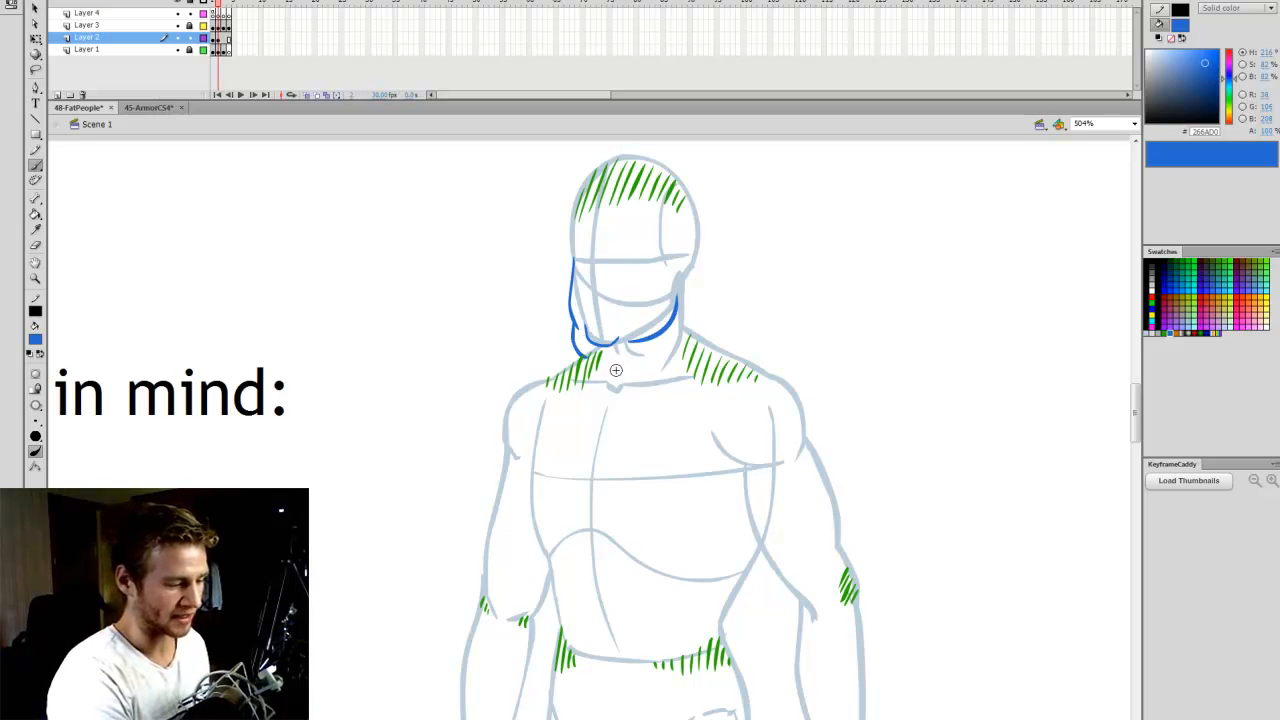
key("ctrl+z")
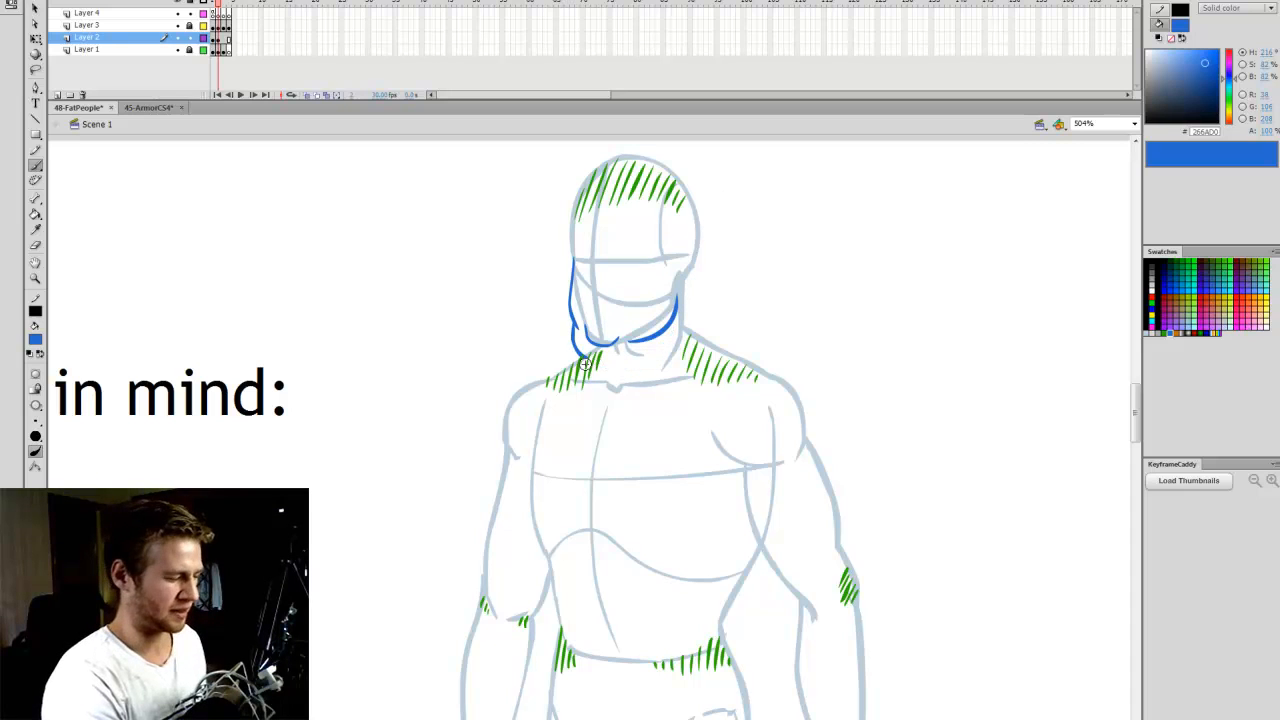
mouse_move(574, 324)
left_mouse_down()
mouse_move(592, 372)
mouse_move(668, 350)
mouse_move(678, 322)
left_mouse_up()
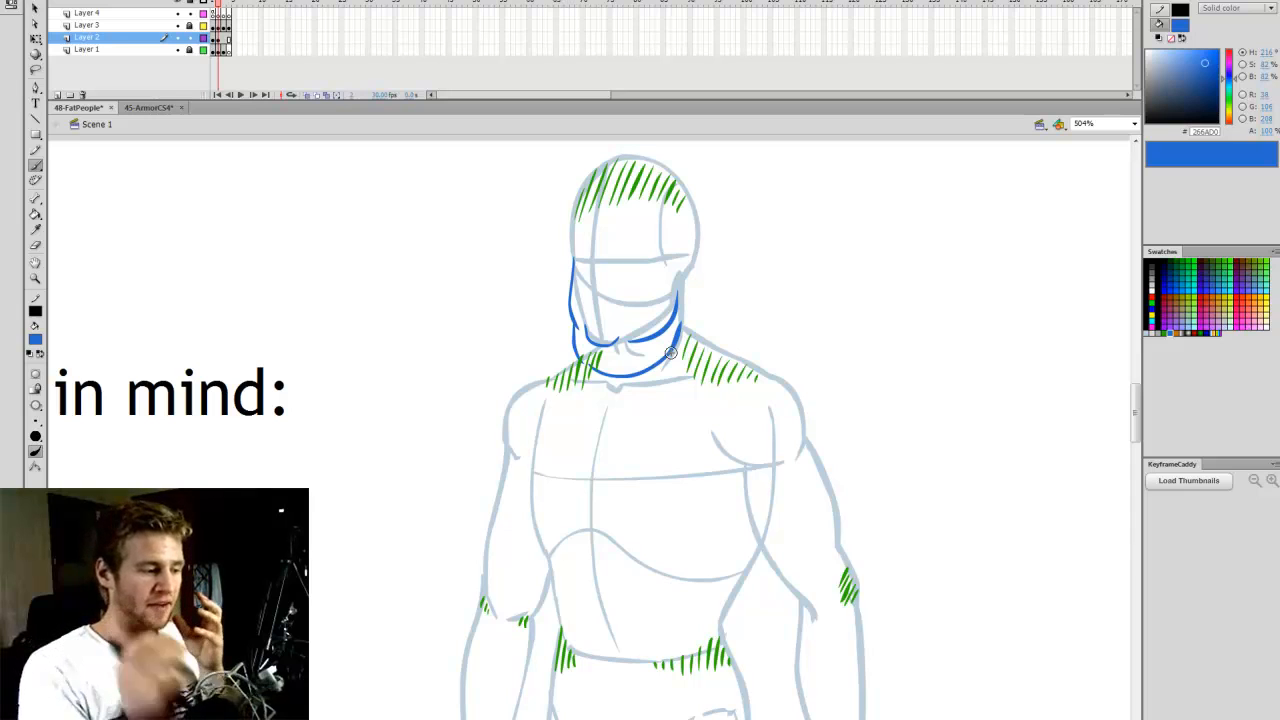
left_click_drag(578, 275, 573, 314)
left_click_drag(582, 292, 587, 334)
left_click_drag(601, 312, 598, 343)
left_click_drag(612, 317, 610, 339)
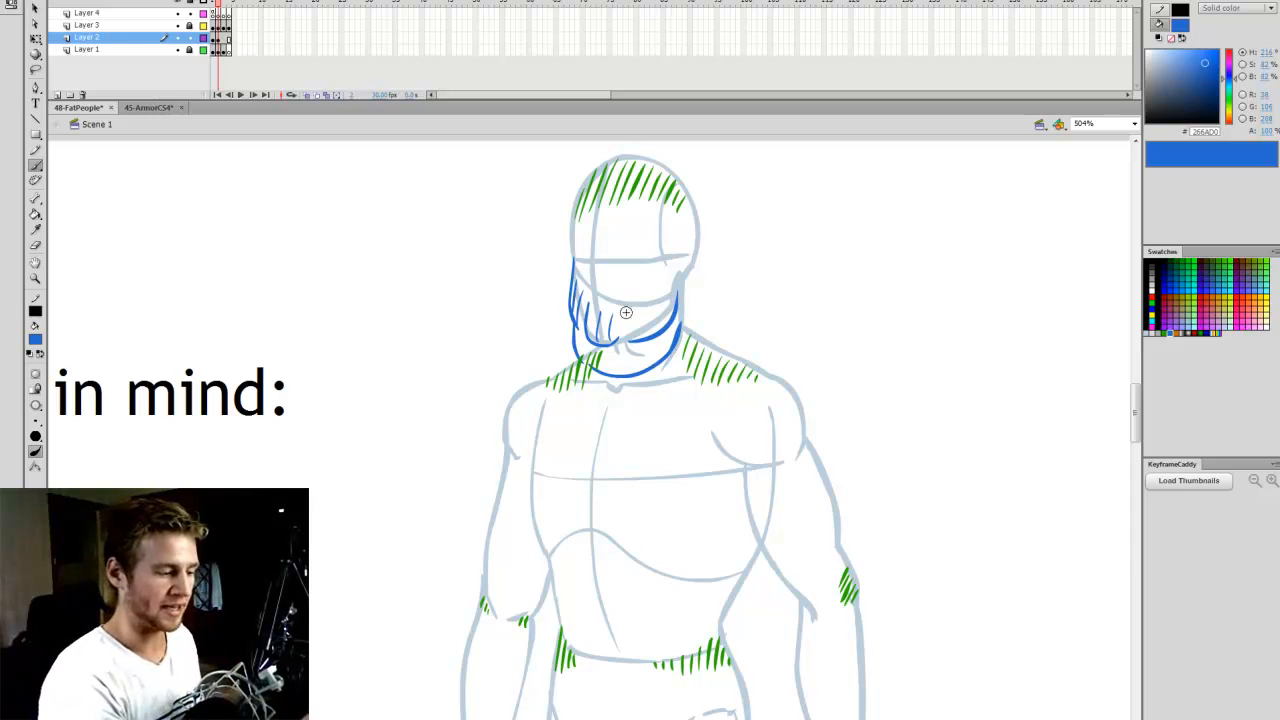
key("ctrl+z")
key("ctrl+z")
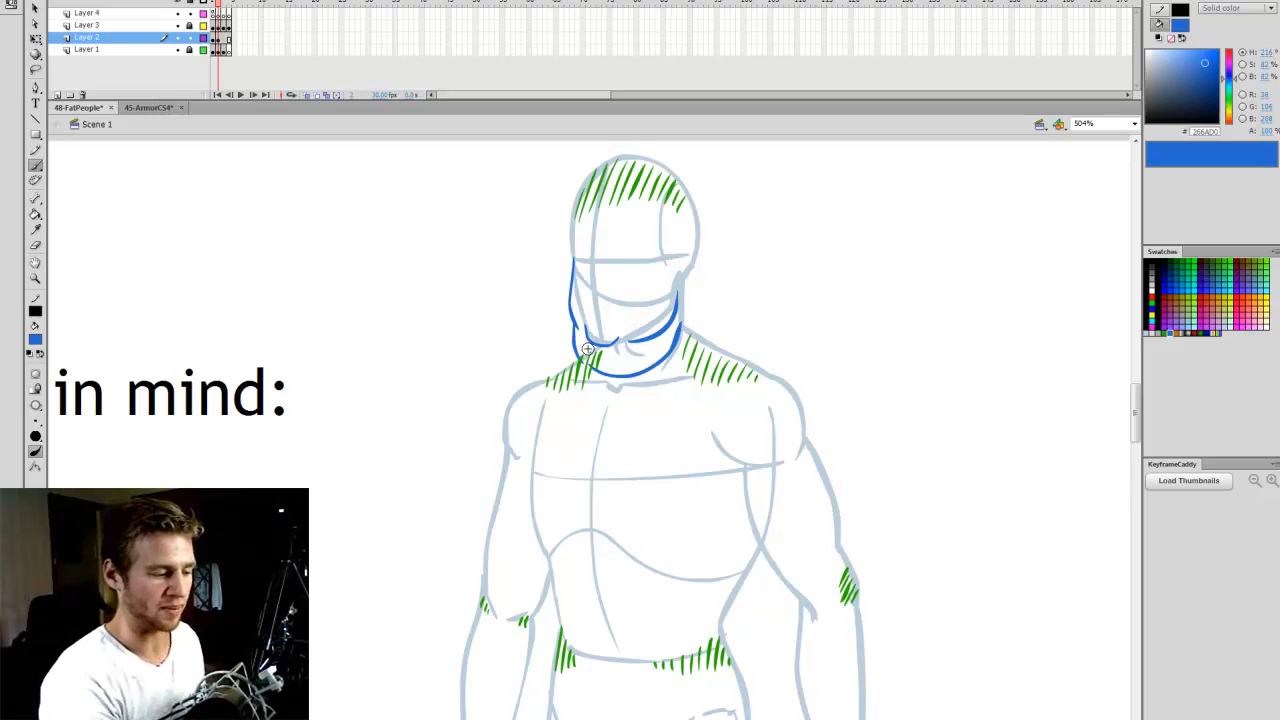
left_click_drag(580, 335, 581, 357)
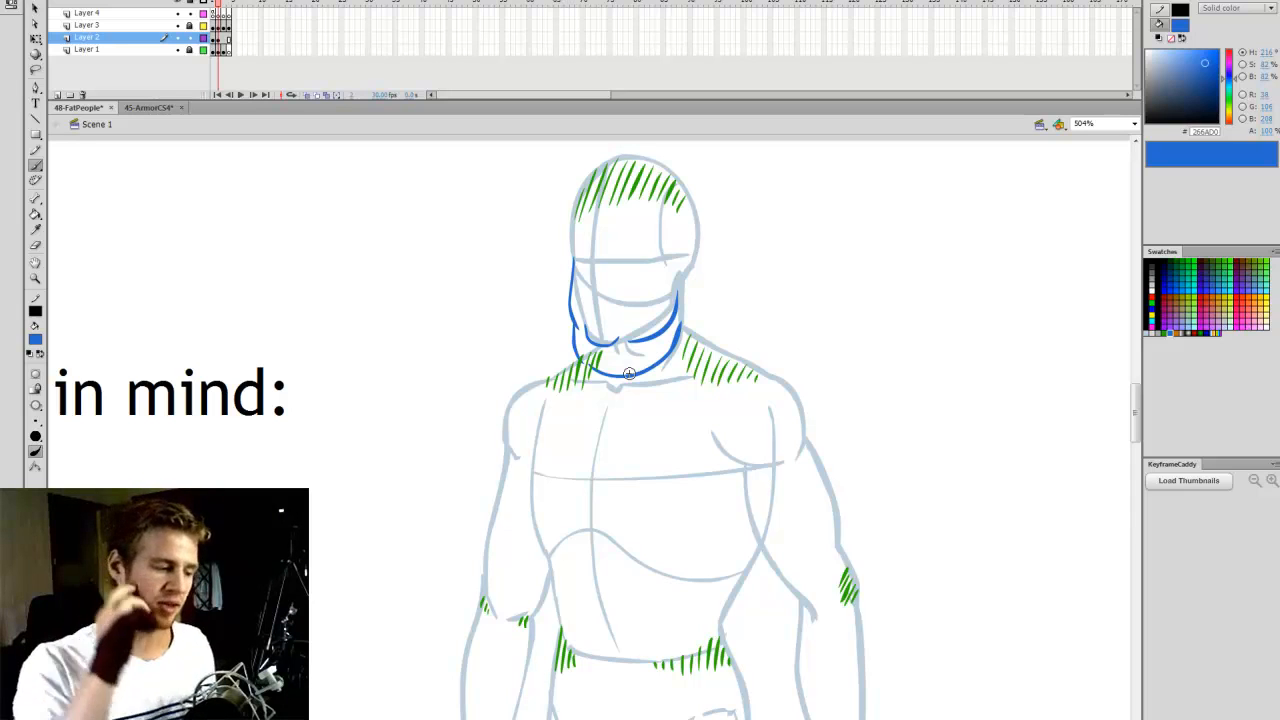
- Outline the sagging chest with blue brush curves along its side and underside, and add two small nipple marks
scroll(1130, 400, "down", 2)
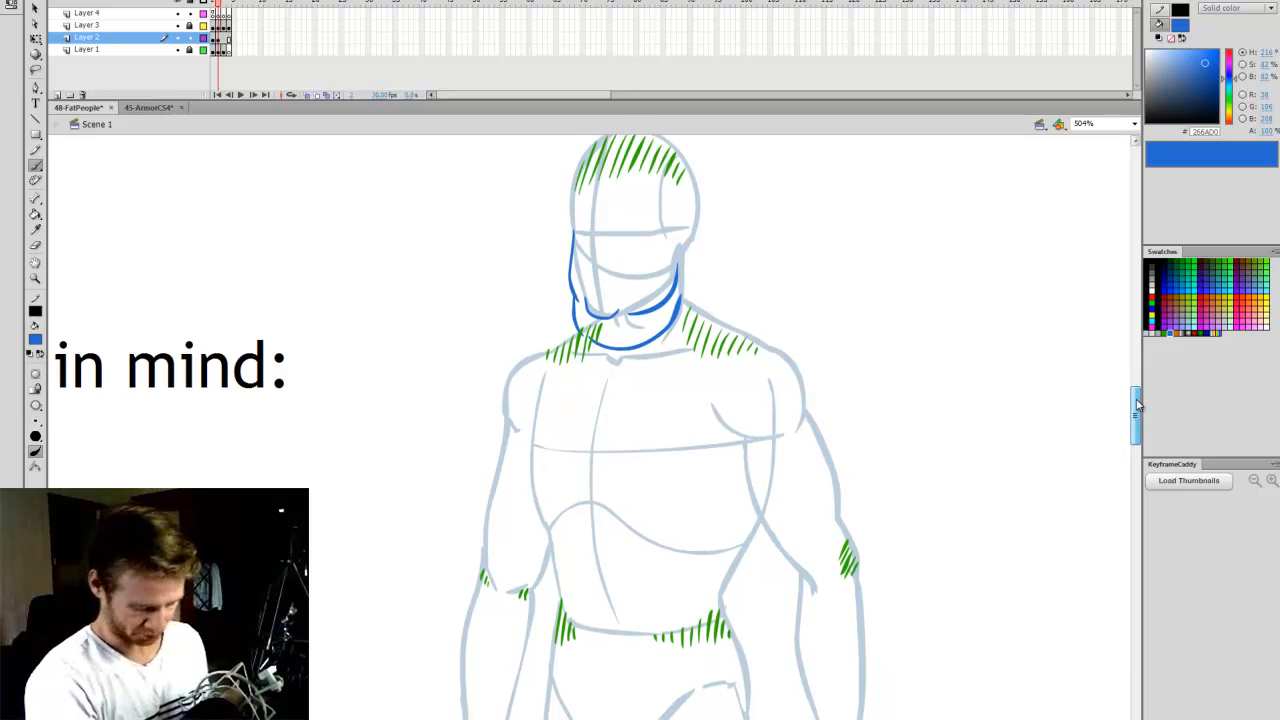
scroll(1135, 410, "down", 1)
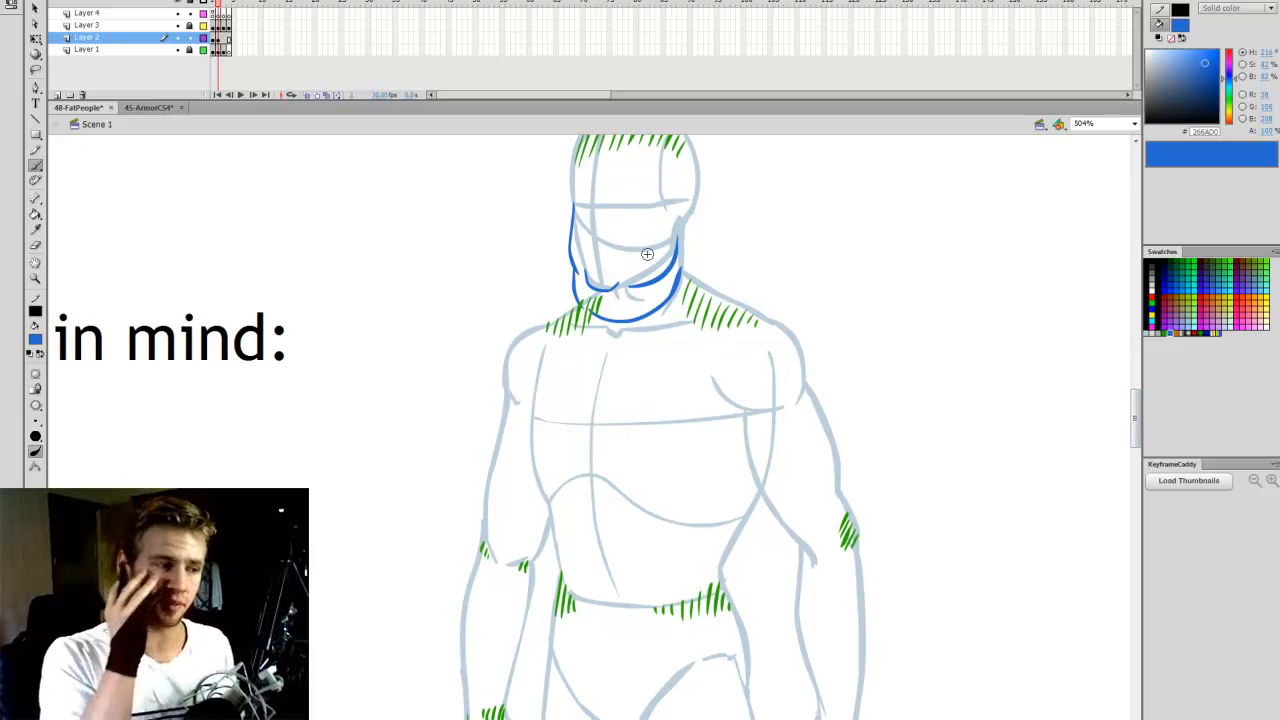
scroll(1135, 410, "down", 2)
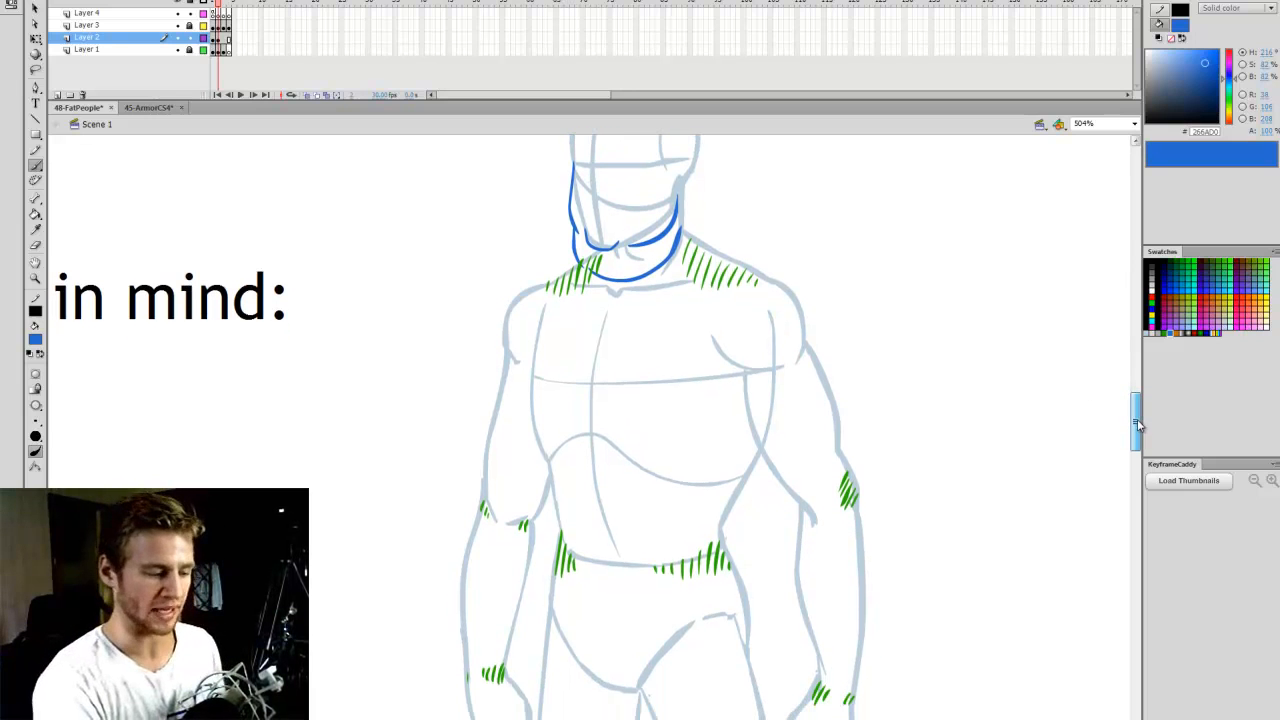
scroll(1135, 410, "down", 1)
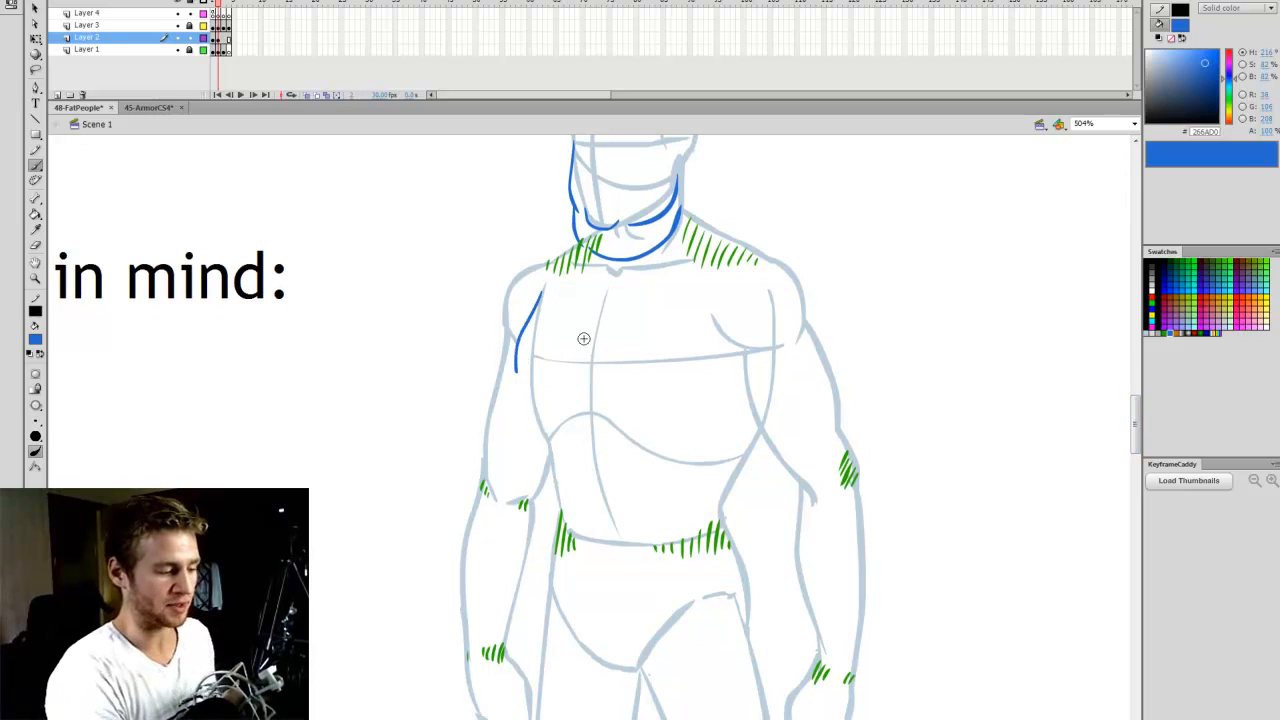
key("ctrl+z")
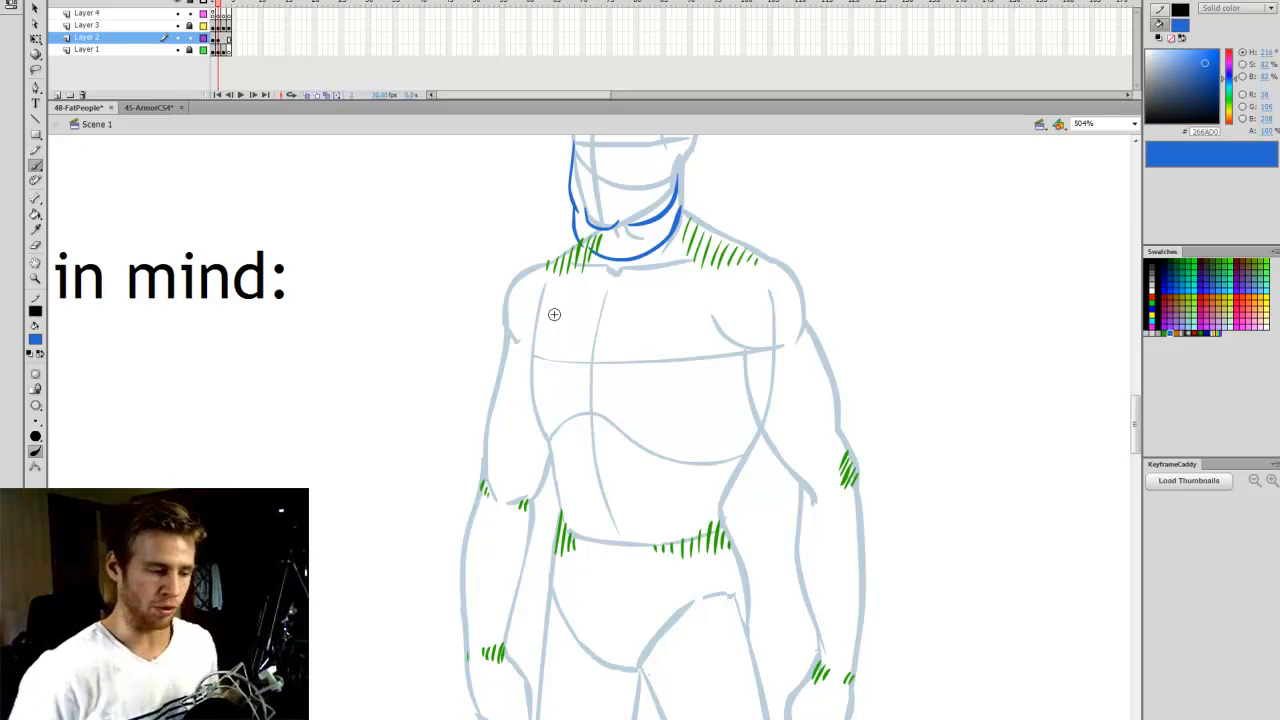
scroll(1136, 428, "down", 1)
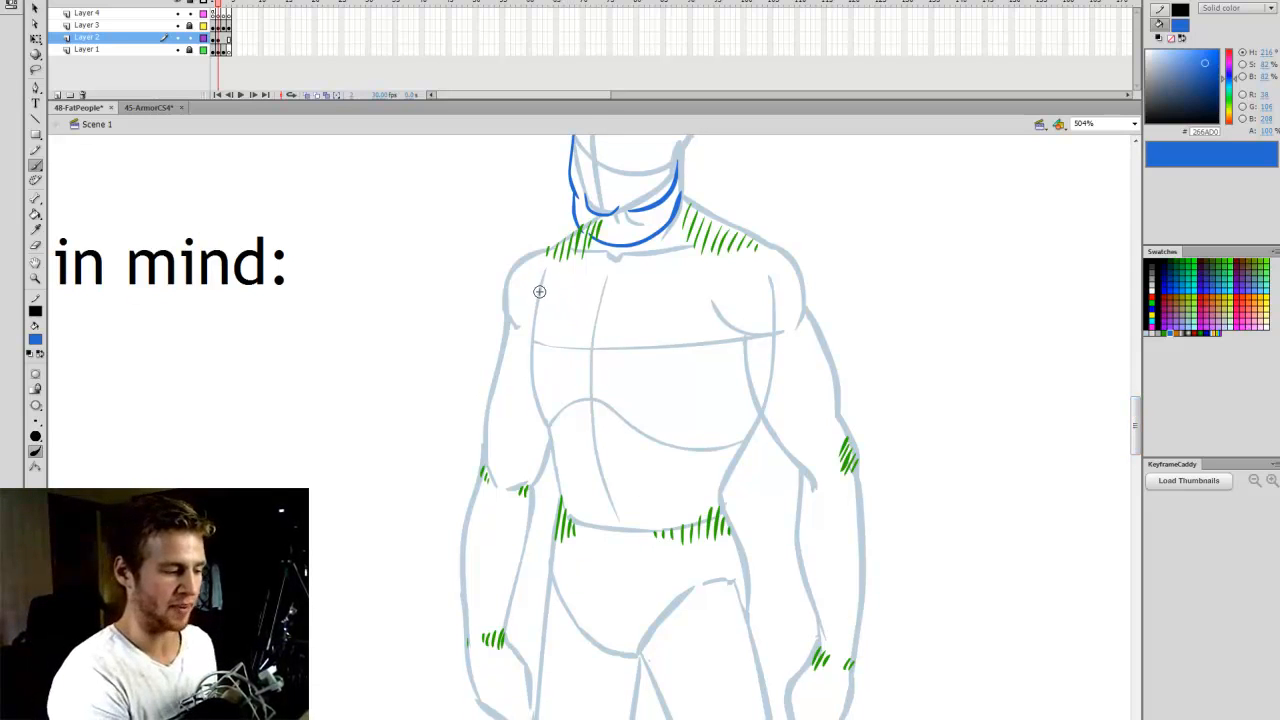
mouse_move(530, 375)
left_mouse_down()
mouse_move(586, 347)
mouse_move(733, 362)
left_mouse_up()
key("ctrl+z")
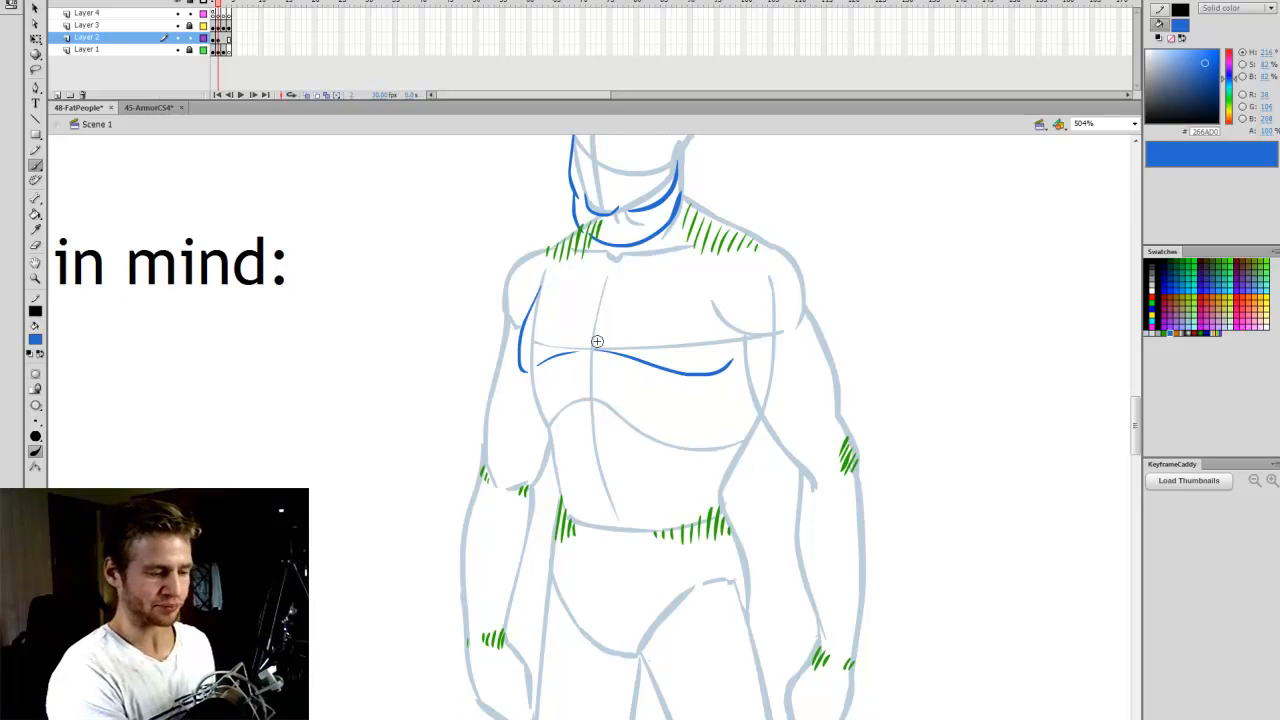
left_click_drag(527, 349, 524, 355)
left_click_drag(700, 349, 702, 353)
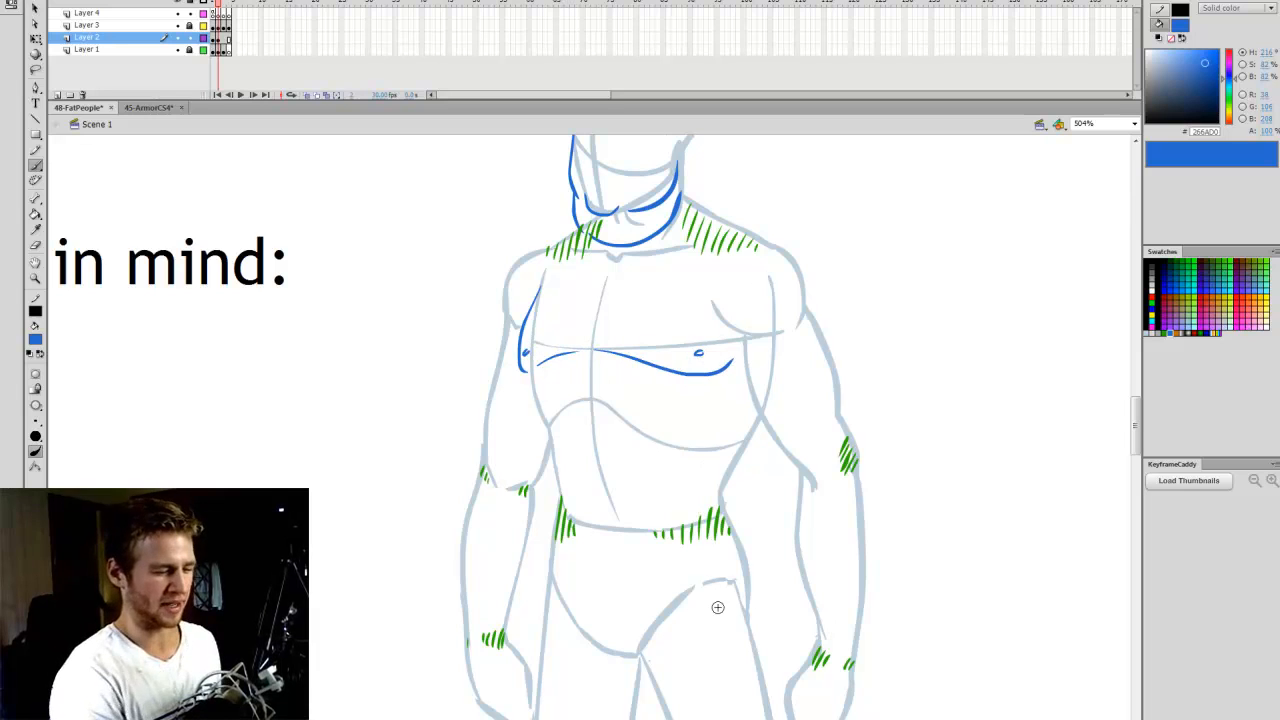
- Switch the brush fill to green 28AA00 and hatch short strokes beneath the inner part of the chest fold
left_click_drag(1136, 429, 1136, 425)
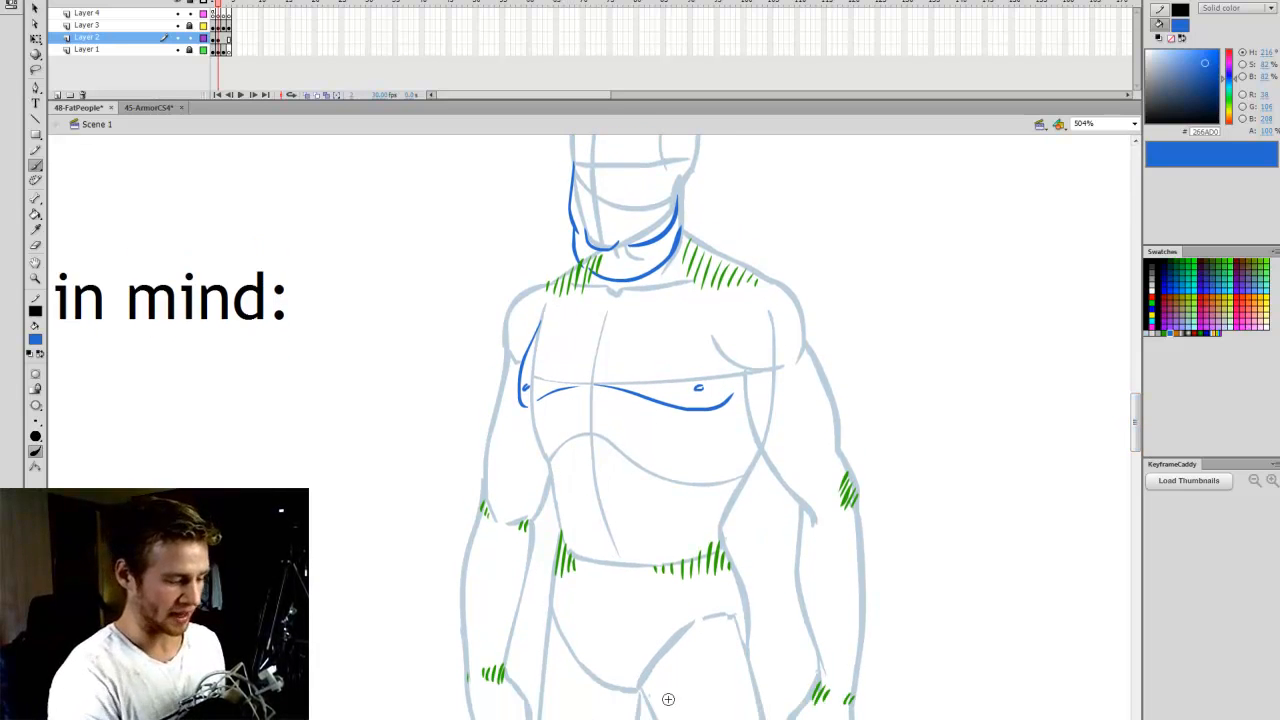
left_click_drag(667, 719, 650, 719)
left_click(1171, 325)
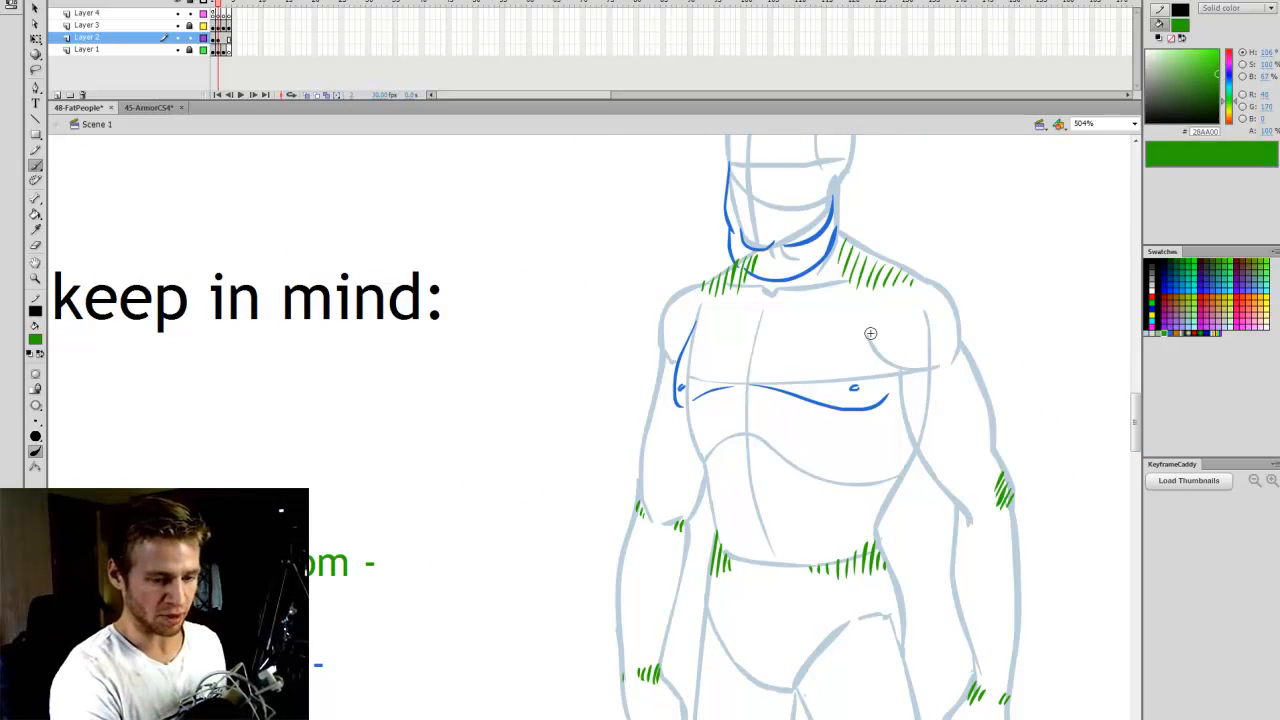
left_click_drag(725, 397, 766, 398)
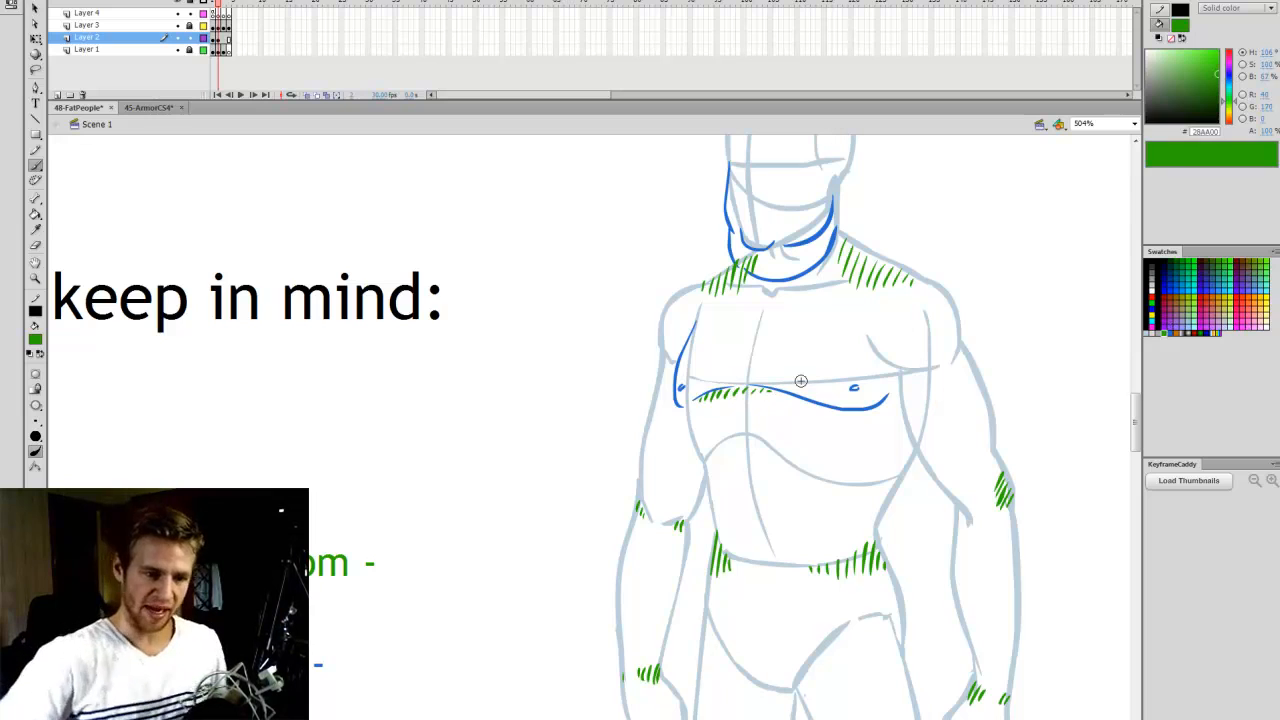
- Switch the brush fill back to blue 266AD0 and outline the belly bulge down its side and along its underside
left_click(1159, 334)
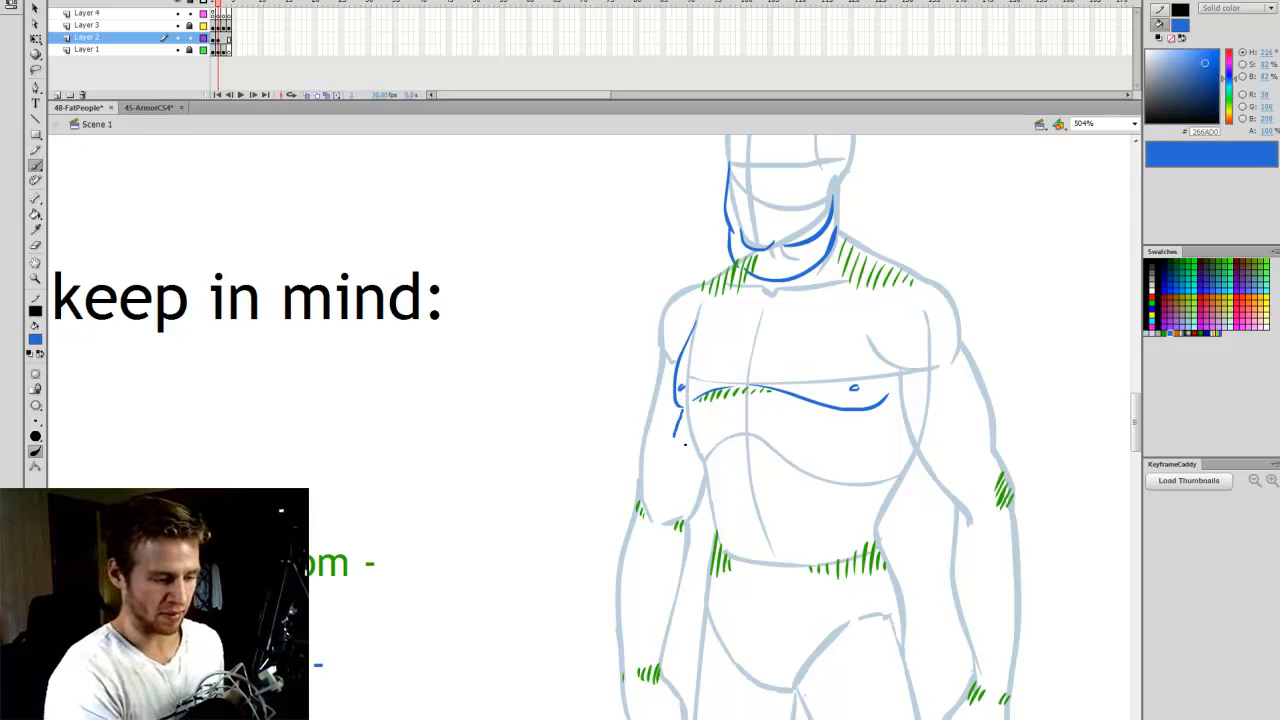
left_click_drag(681, 501, 687, 531)
key("ctrl+z")
mouse_move(683, 407)
left_mouse_down()
mouse_move(678, 505)
mouse_move(706, 552)
mouse_move(752, 574)
mouse_move(878, 524)
left_mouse_up()
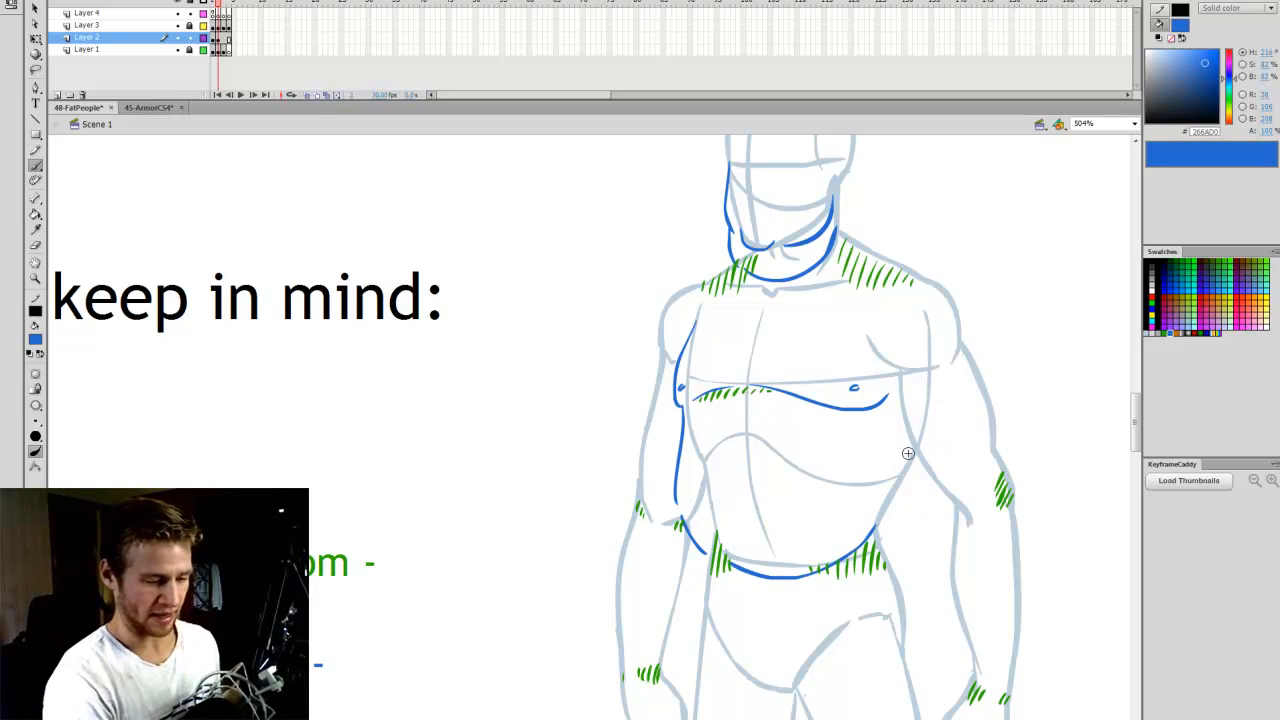
- Outline the figure's left shoulder and both sides of its left upper arm with blue curves
scroll(1137, 428, "down", 1)
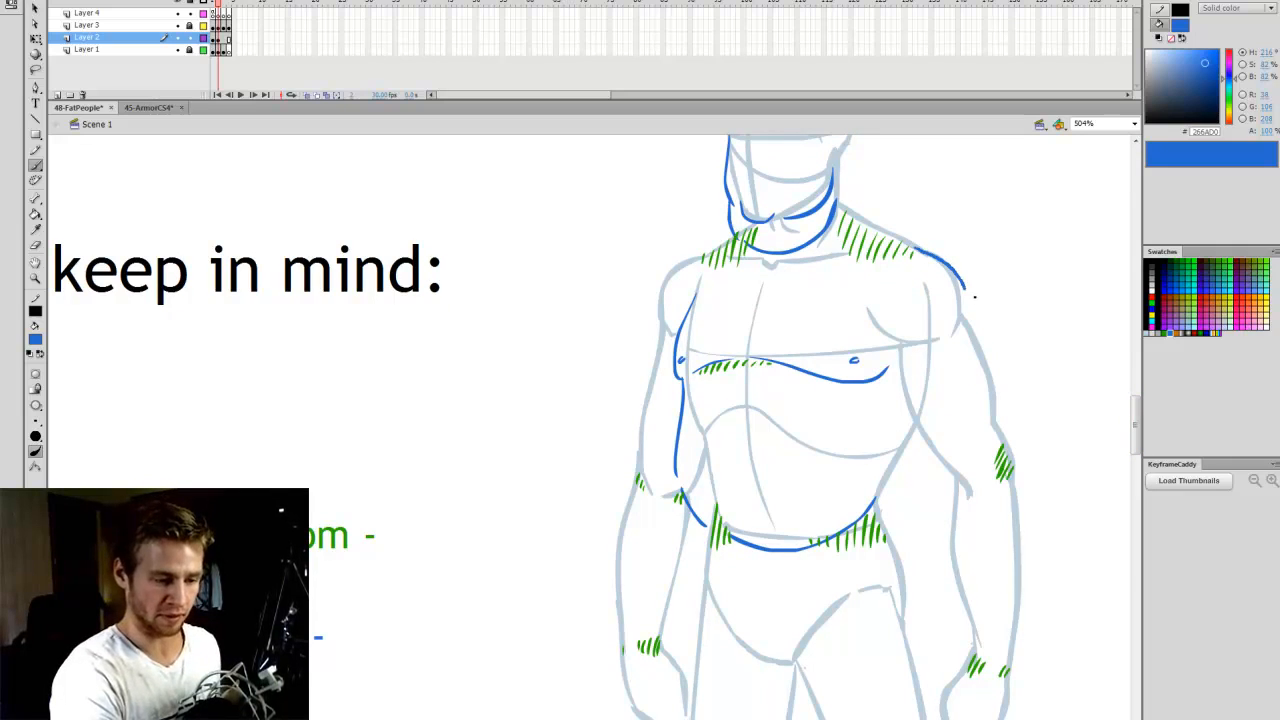
left_click_drag(975, 297, 968, 304)
left_click_drag(997, 355, 1000, 436)
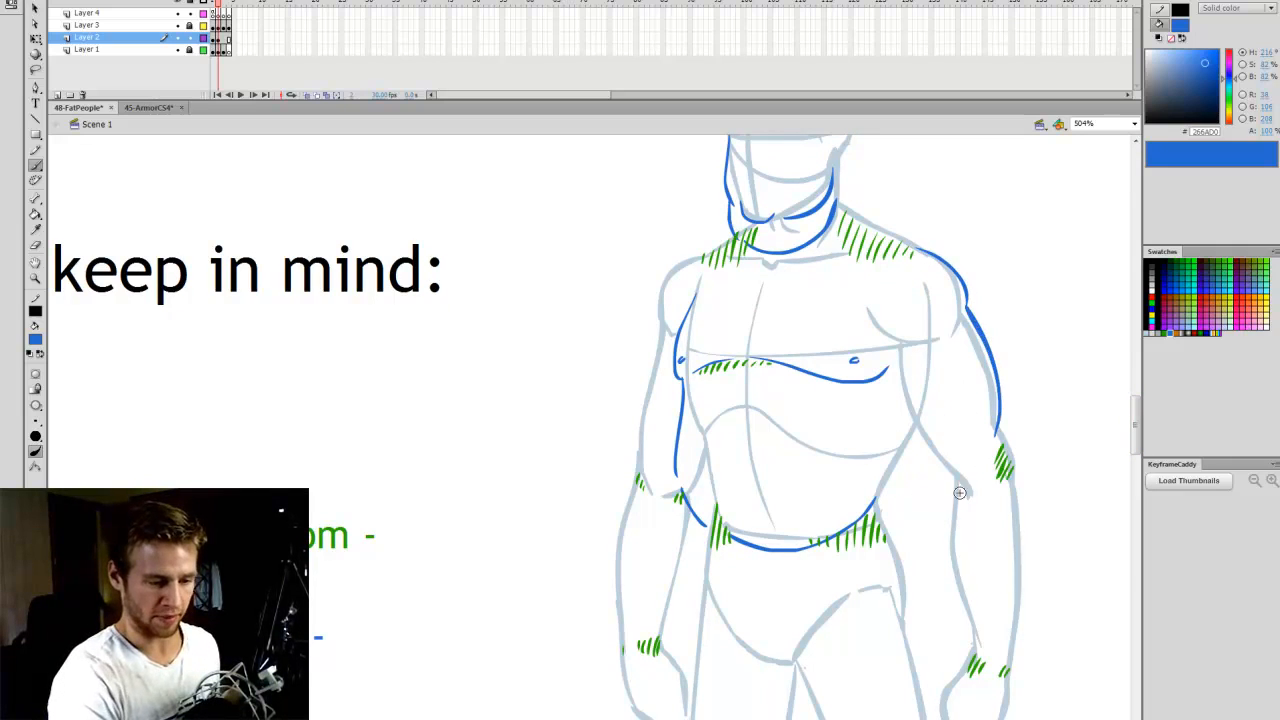
mouse_move(870, 308)
left_mouse_down()
mouse_move(897, 343)
mouse_move(939, 475)
left_mouse_up()
key("ctrl+z")
left_click_drag(889, 338, 955, 484)
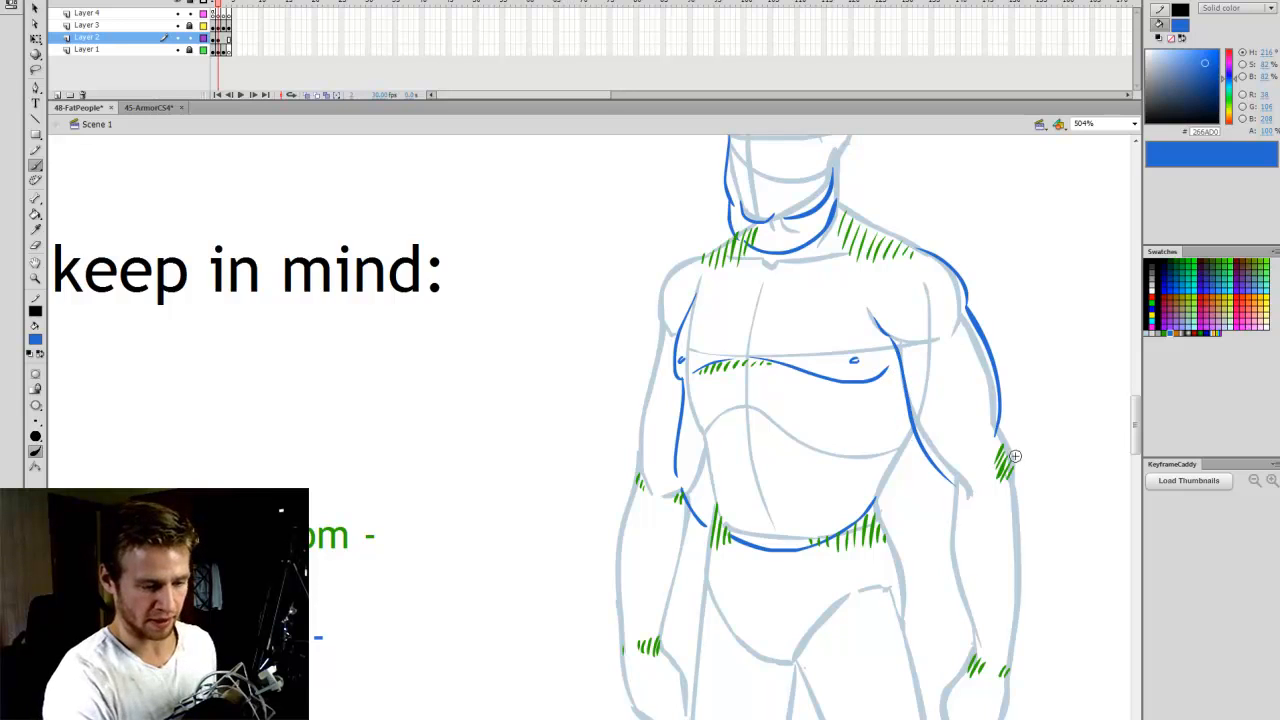
- Erase the lower end of the left upper arm's outer blue curve and redraw it bulging down to the elbow
key("e")
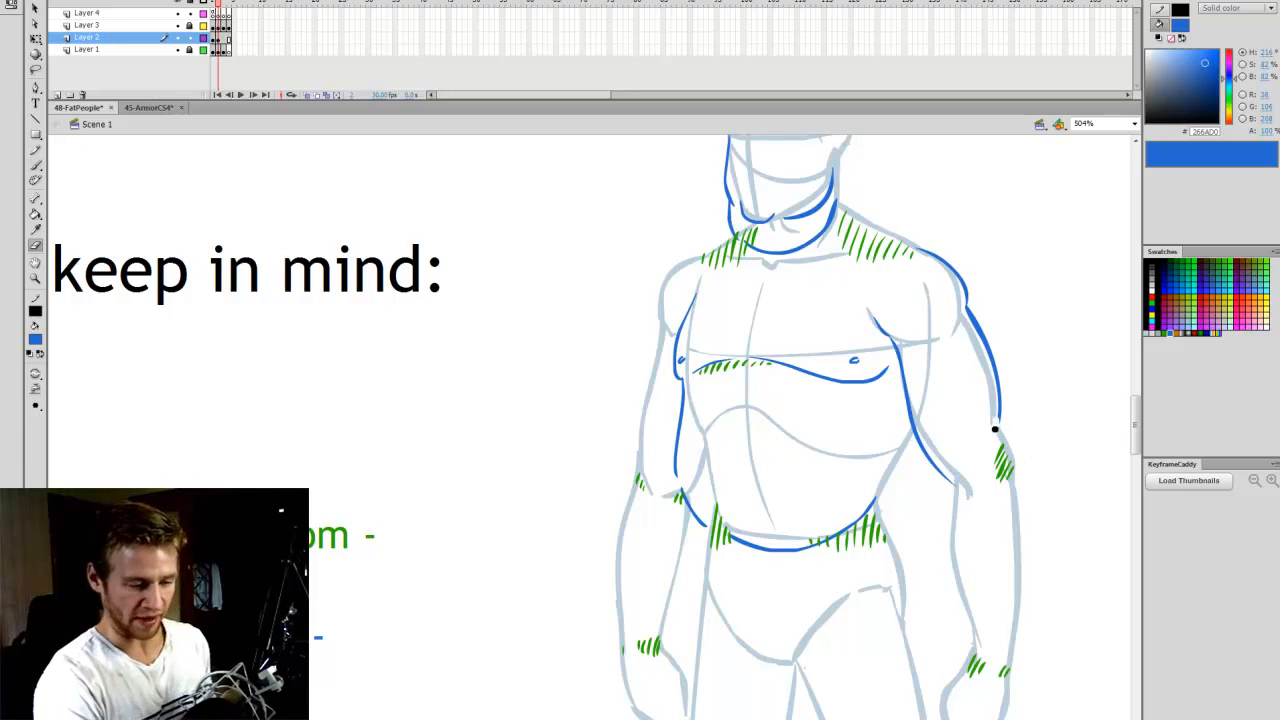
left_click_drag(995, 429, 998, 384)
key("n")
mouse_move(970, 315)
left_mouse_down()
mouse_move(997, 370)
mouse_move(1009, 452)
left_mouse_up()
key("b")
key("ctrl+z")
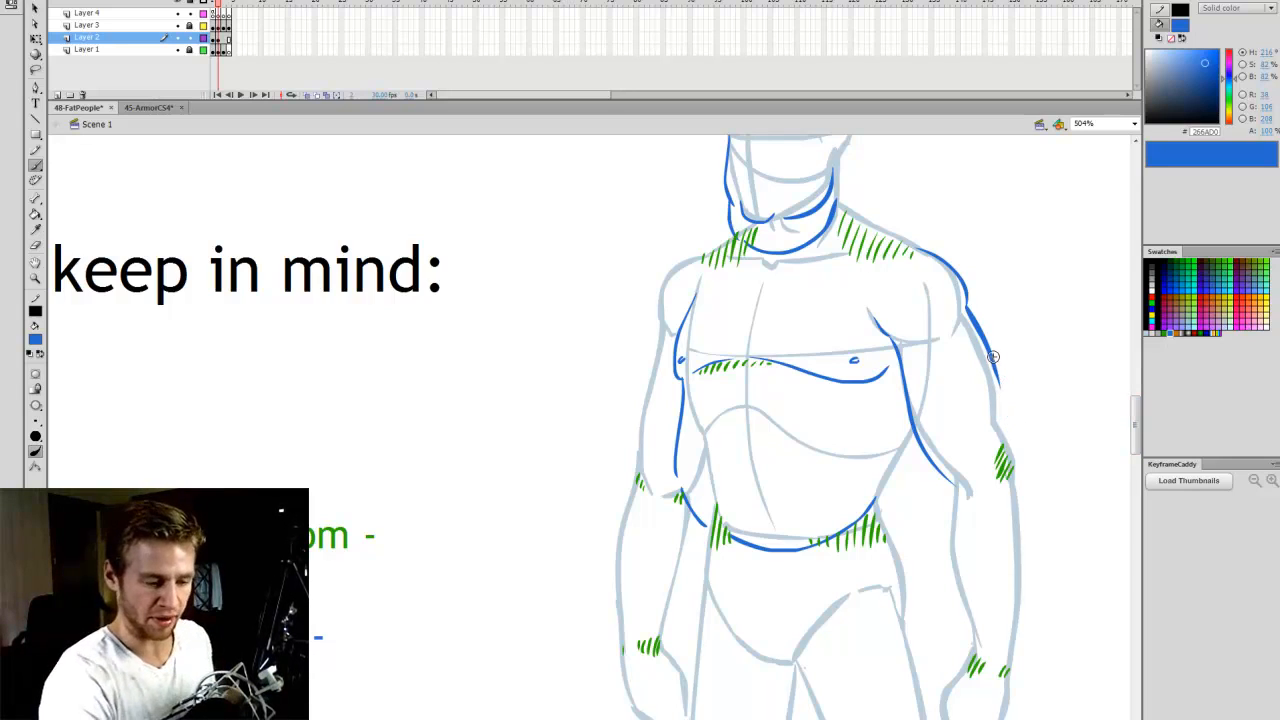
mouse_move(1004, 378)
left_mouse_down()
mouse_move(1020, 418)
mouse_move(998, 457)
mouse_move(1010, 395)
mouse_move(1010, 452)
left_mouse_up()
key("ctrl+z")
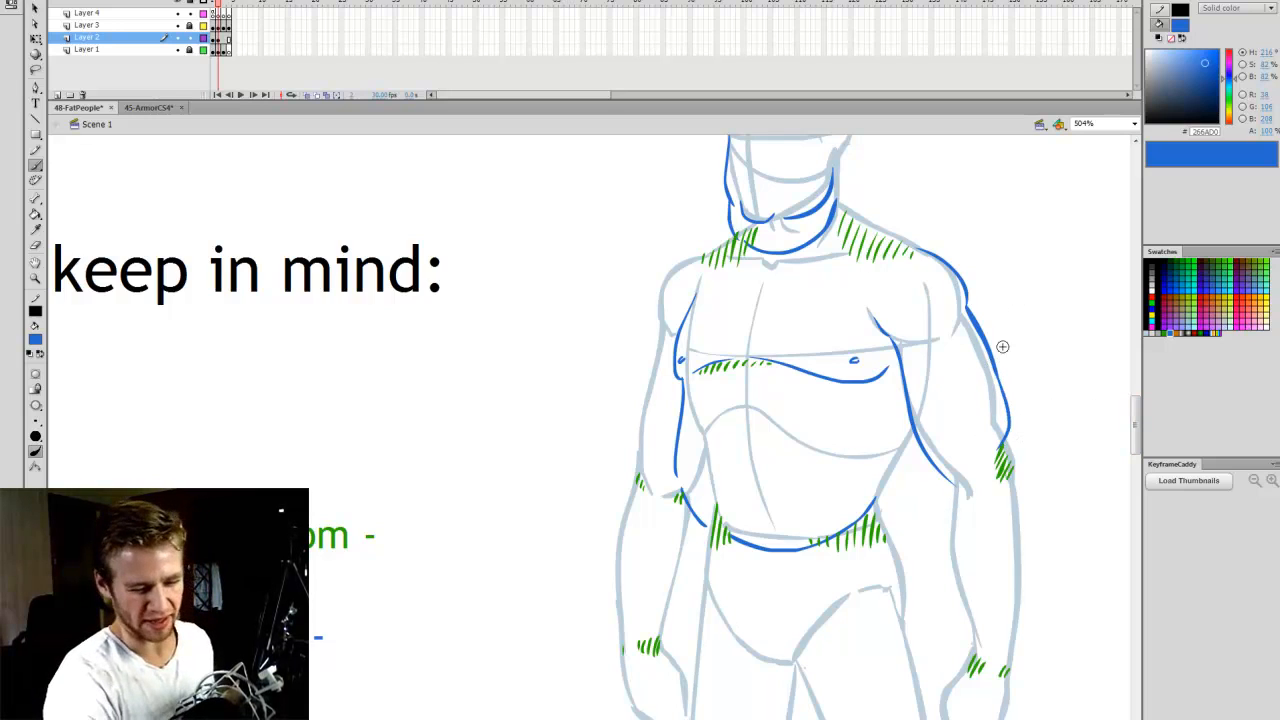
key("ctrl+z")
left_click_drag(1014, 406, 1011, 469)
scroll(1090, 460, "down", 2)
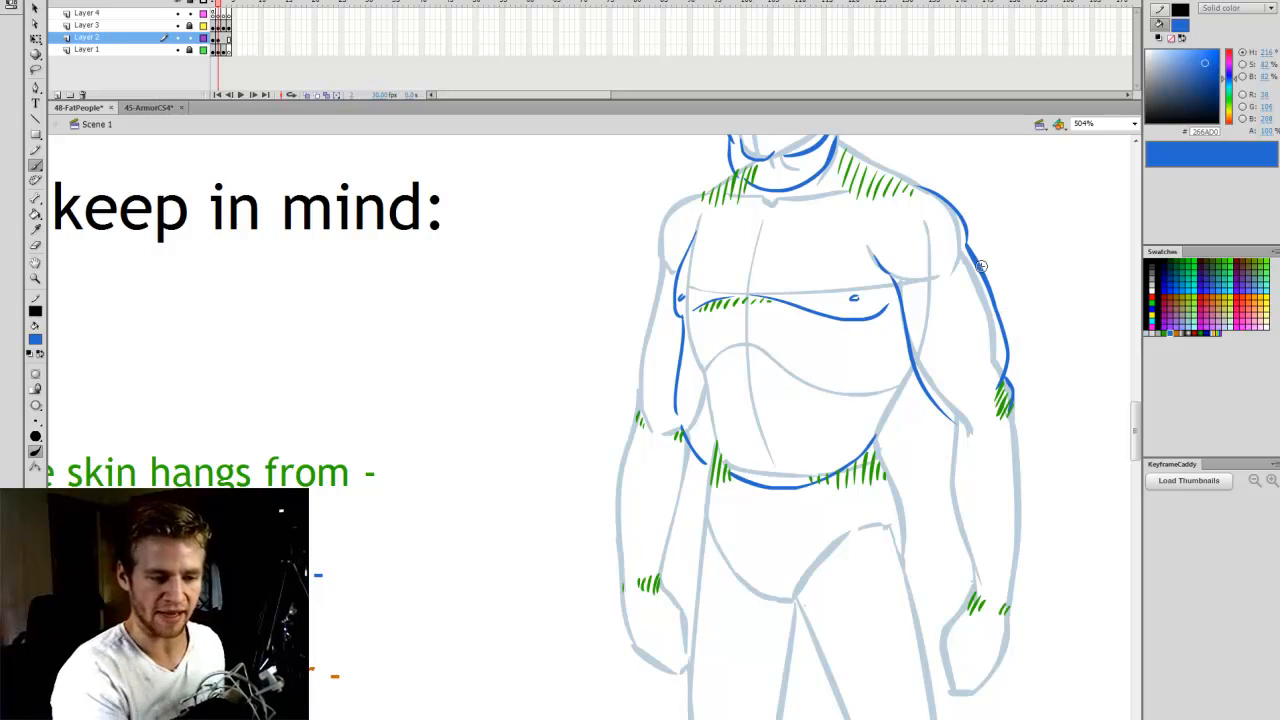
scroll(1018, 390, "down", 1)
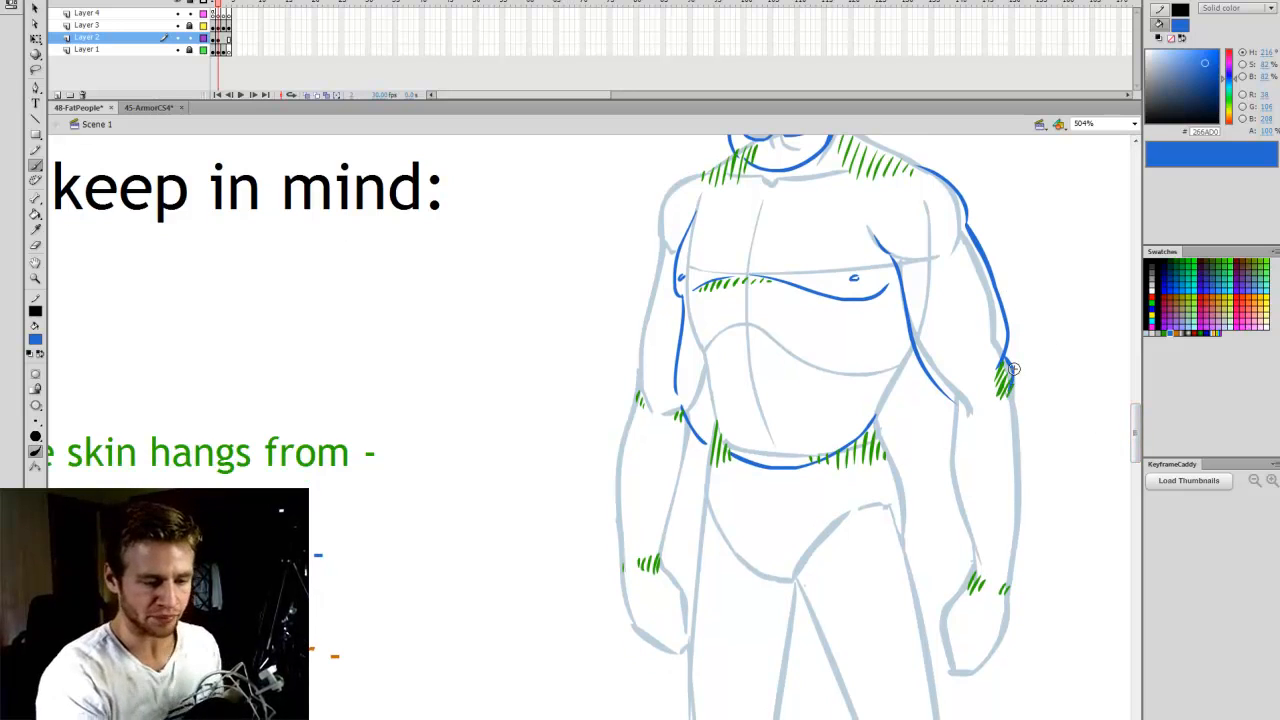
key("e")
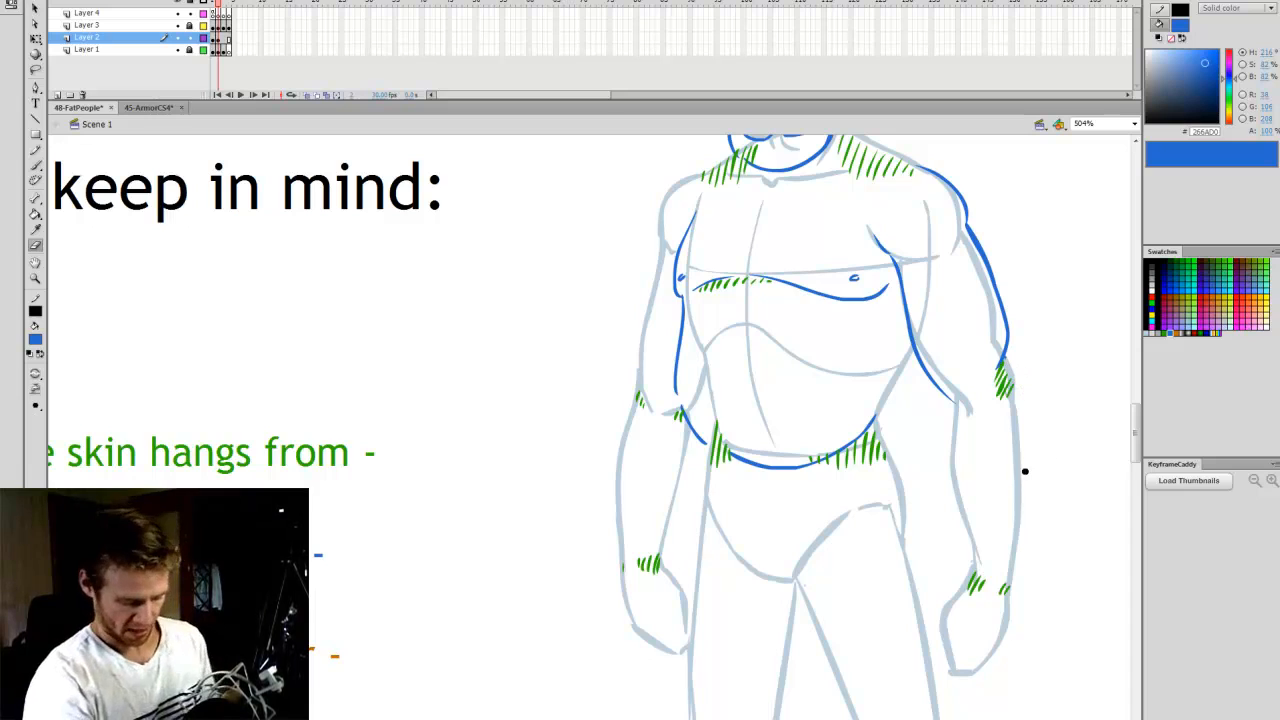
- Outline both sides of the figure's left forearm and the inner edge of the left hand with blue curves
key("b")
left_click_drag(956, 458, 968, 550)
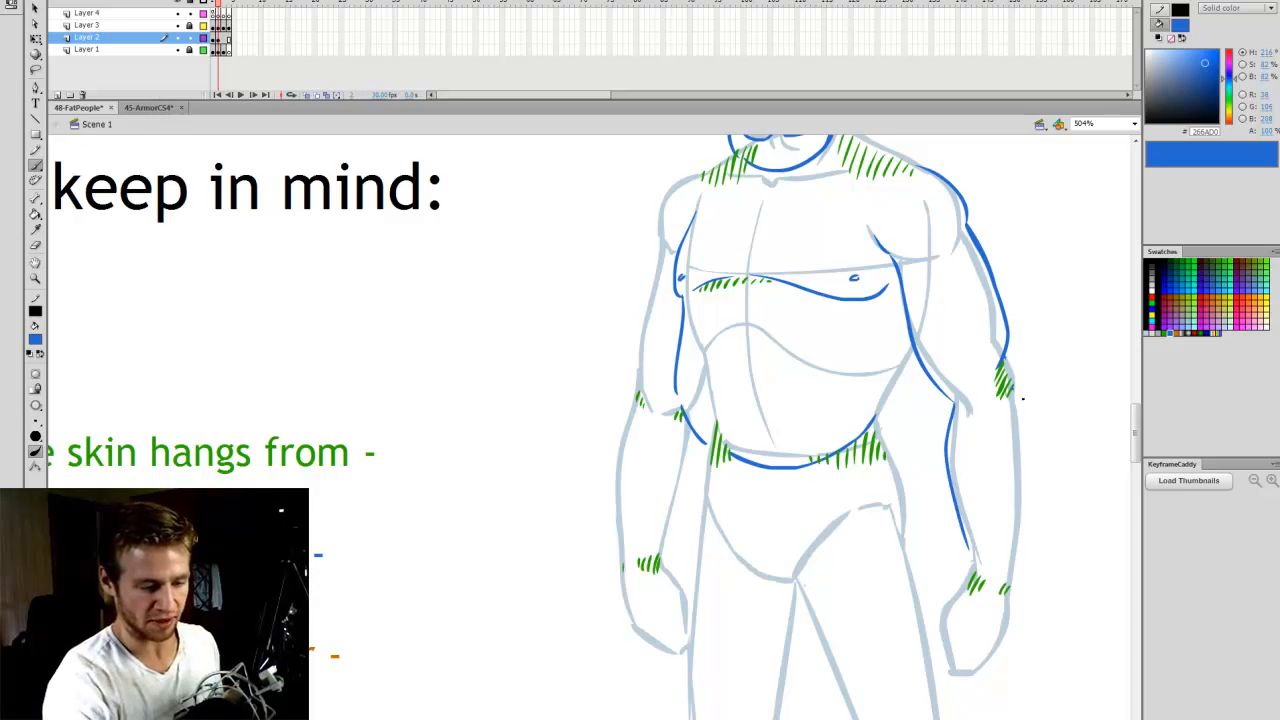
mouse_move(1013, 392)
left_mouse_down()
mouse_move(1038, 520)
mouse_move(1004, 588)
left_mouse_up()
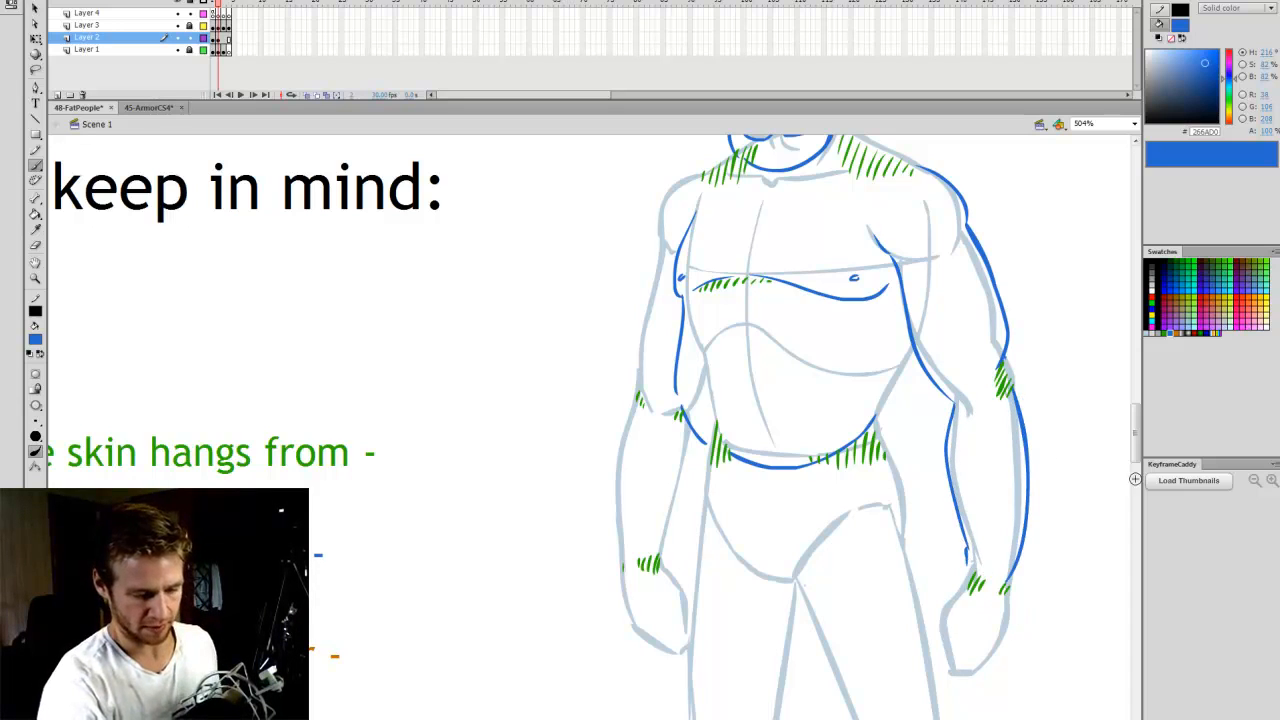
scroll(1136, 479, "down", 1)
left_click_drag(966, 528, 932, 577)
key("ctrl+z")
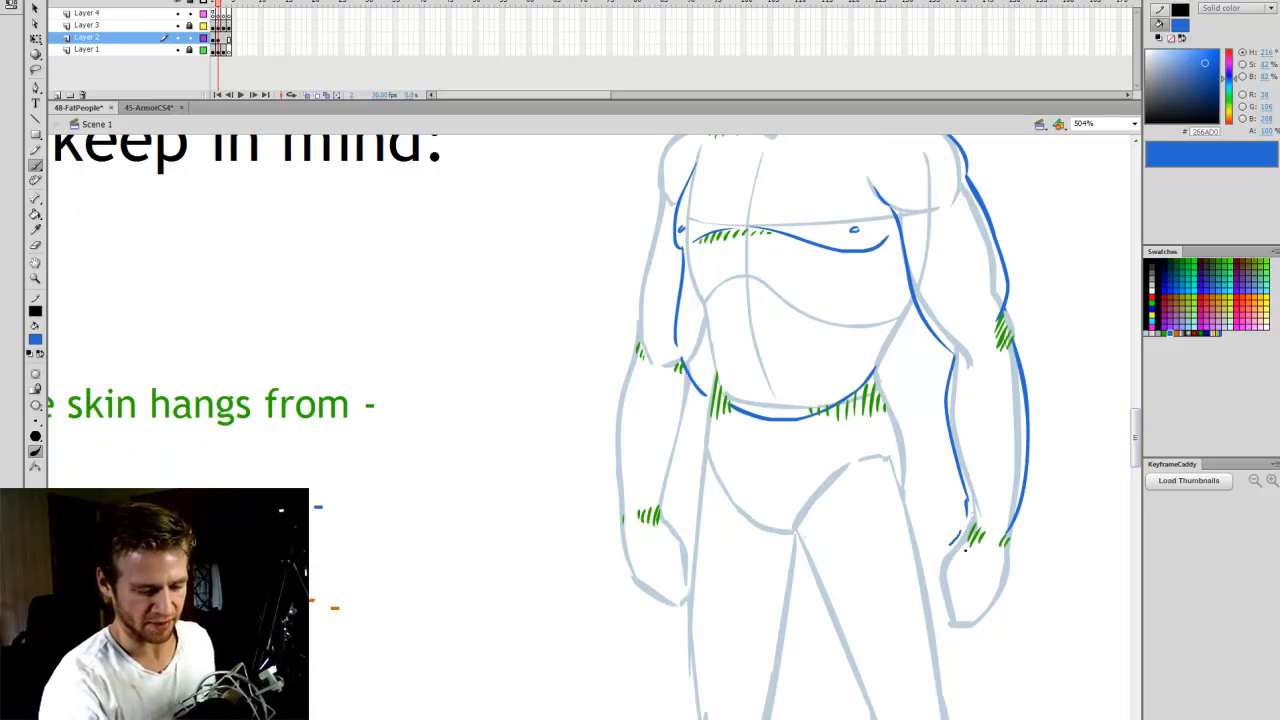
left_click_drag(962, 531, 940, 590)
- Outline the figure's right shoulder, the outer side of the whole right arm and the inner forearm with blue curves
mouse_move(1135, 428)
left_mouse_down()
mouse_move(1137, 404)
mouse_move(1135, 419)
left_mouse_up()
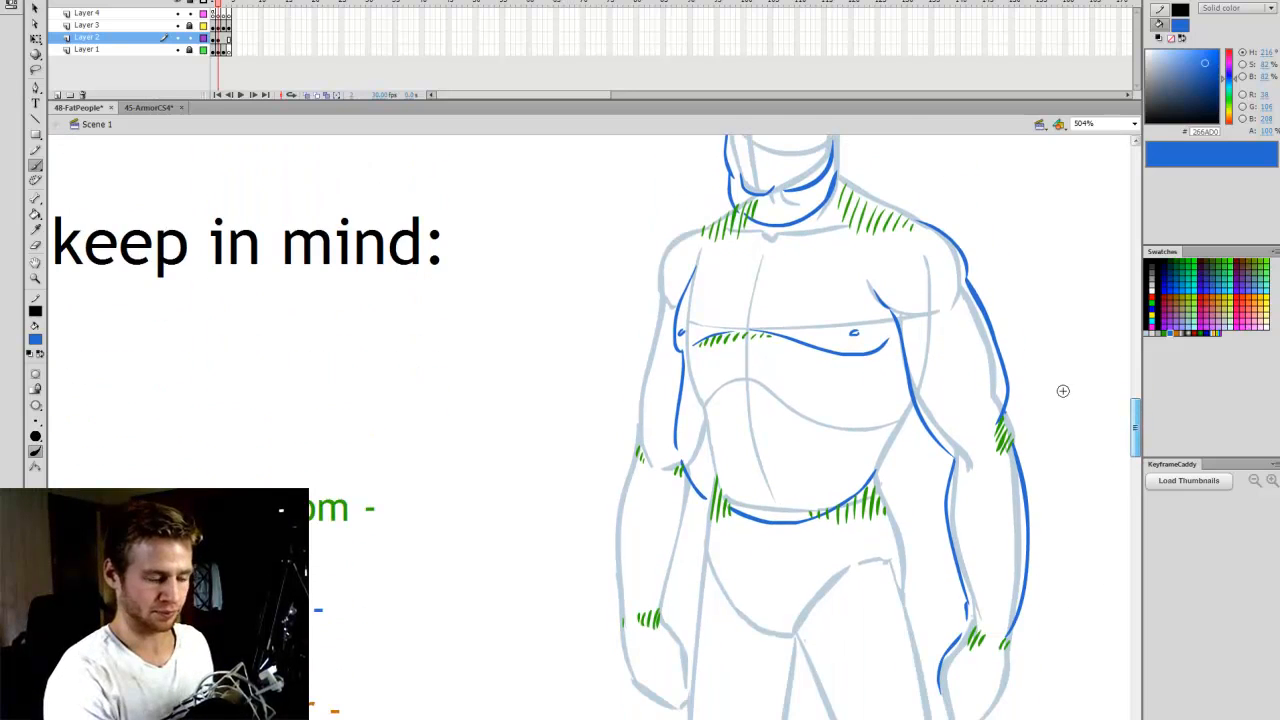
mouse_move(690, 231)
left_mouse_down()
mouse_move(667, 277)
mouse_move(625, 540)
mouse_move(619, 616)
left_mouse_up()
mouse_move(689, 487)
left_mouse_down()
mouse_move(701, 516)
mouse_move(663, 606)
left_mouse_up()
- Outline the left hip's bulge and both sides of the lower pelvis toward the groin with blue curves
scroll(1120, 452, "down", 3)
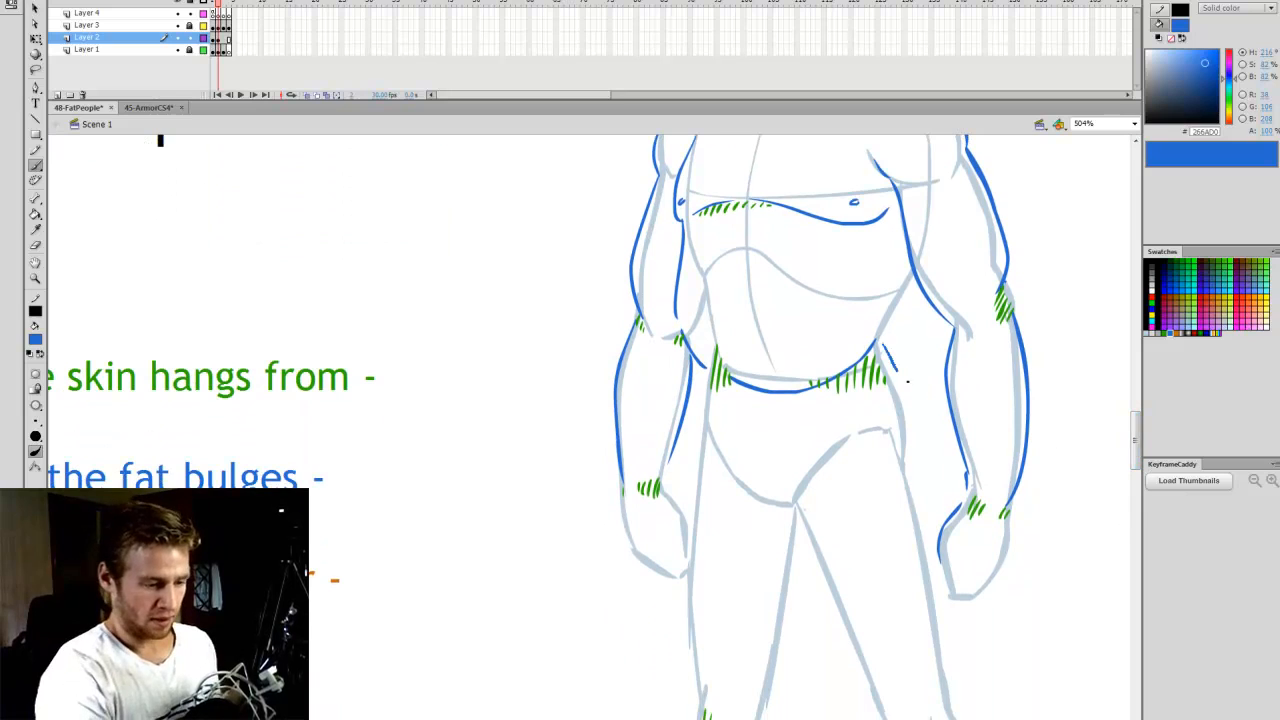
mouse_move(896, 372)
left_mouse_down()
mouse_move(919, 414)
mouse_move(912, 462)
left_mouse_up()
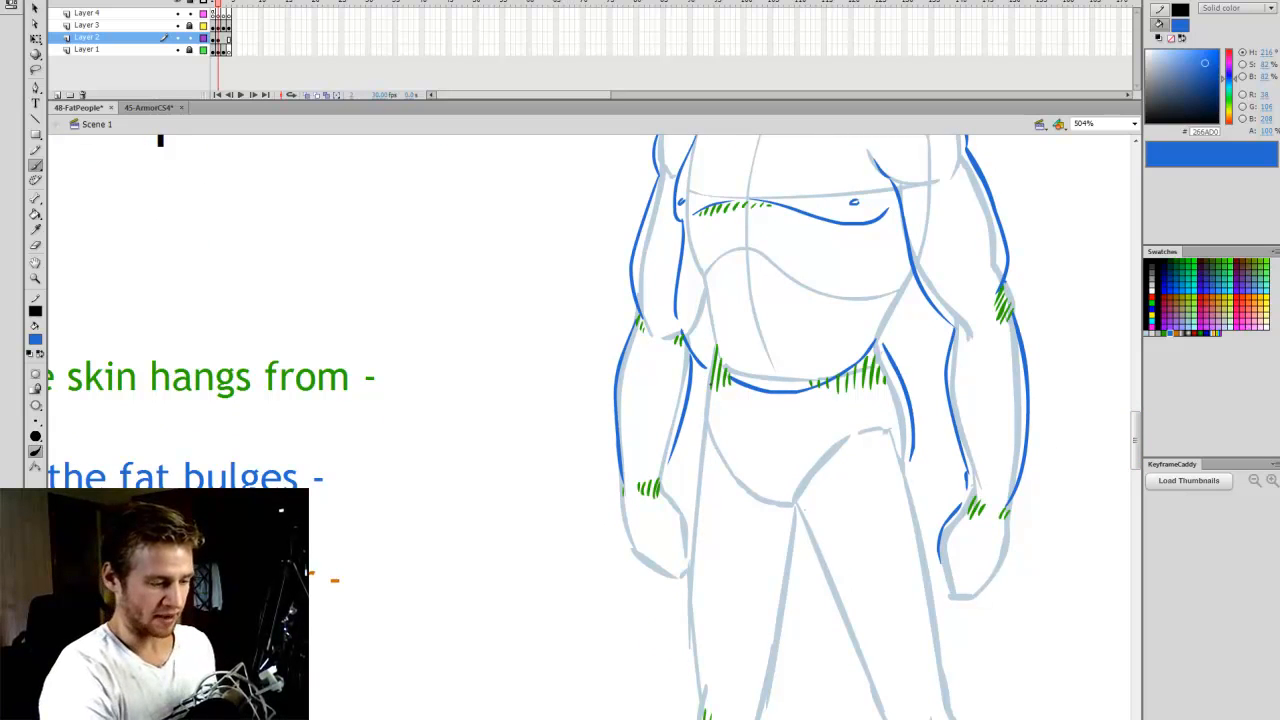
mouse_move(698, 372)
left_mouse_down()
mouse_move(740, 494)
mouse_move(786, 514)
left_mouse_up()
key("ctrl+z")
mouse_move(700, 386)
left_mouse_down()
mouse_move(703, 442)
mouse_move(772, 503)
mouse_move(834, 451)
left_mouse_up()
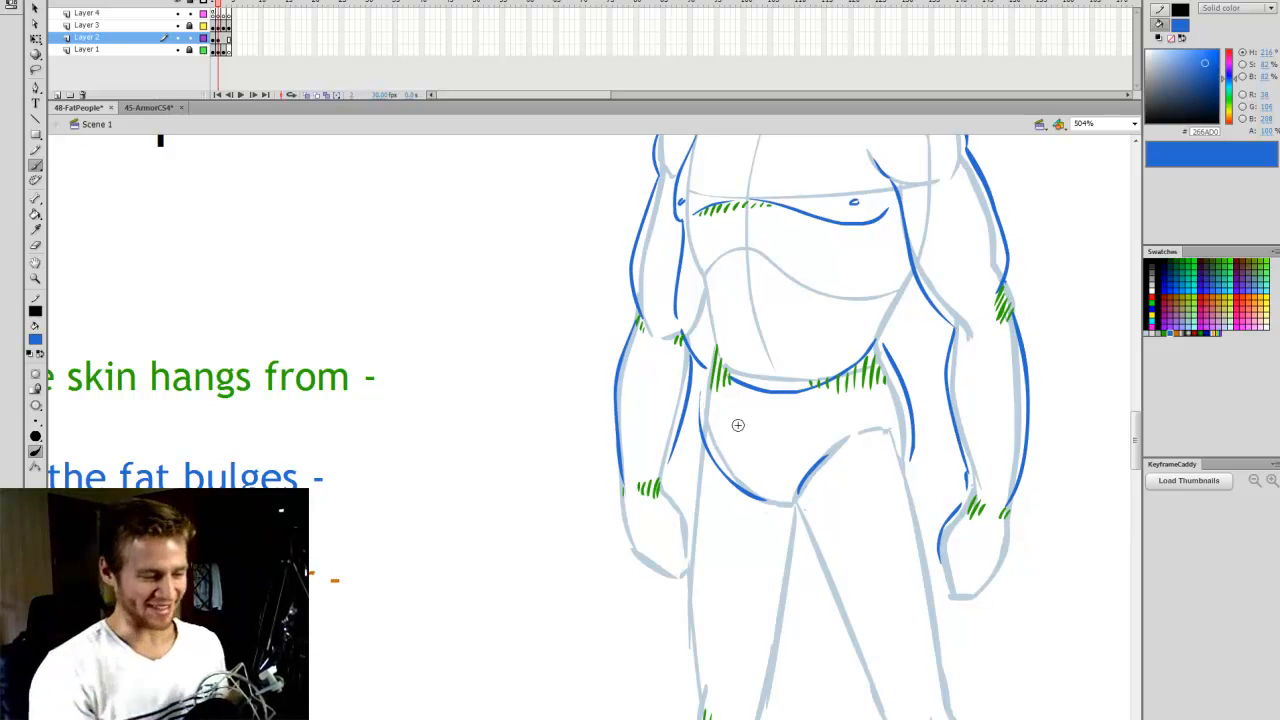
scroll(738, 425, "up", 1)
key("e")
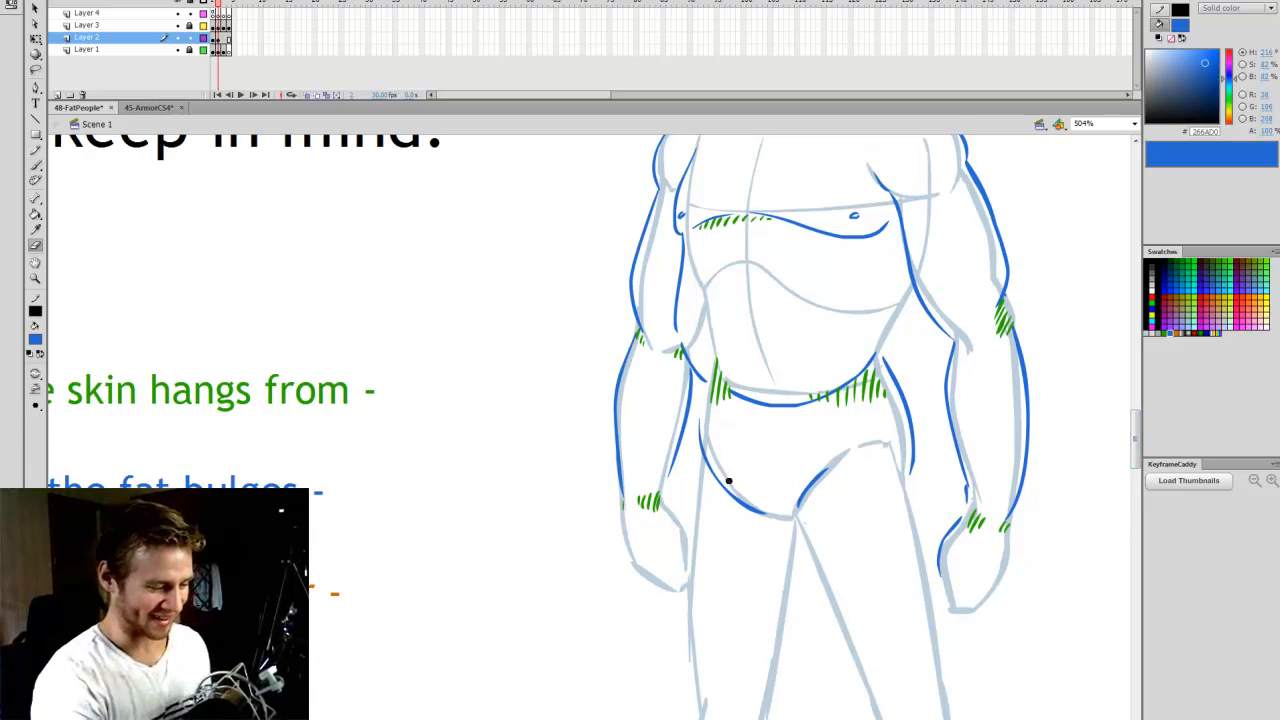
key("b")
scroll(1109, 434, "up", 4)
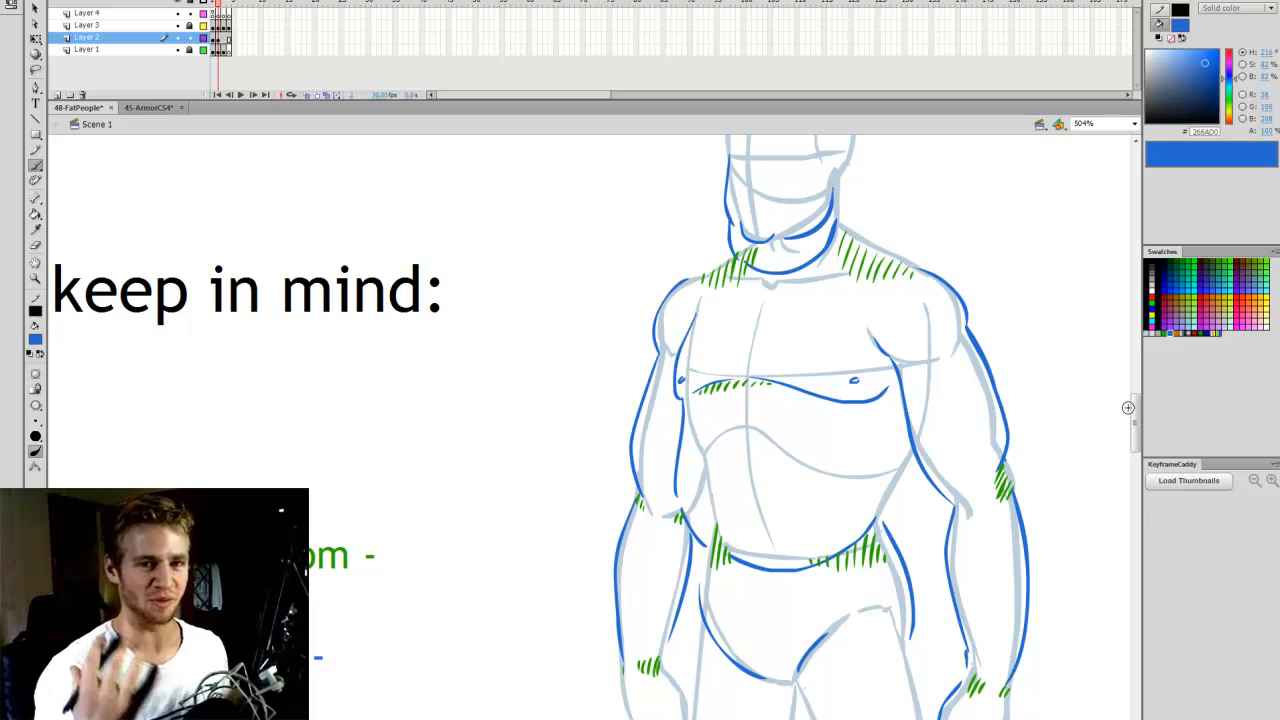
scroll(1130, 400, "up", 1)
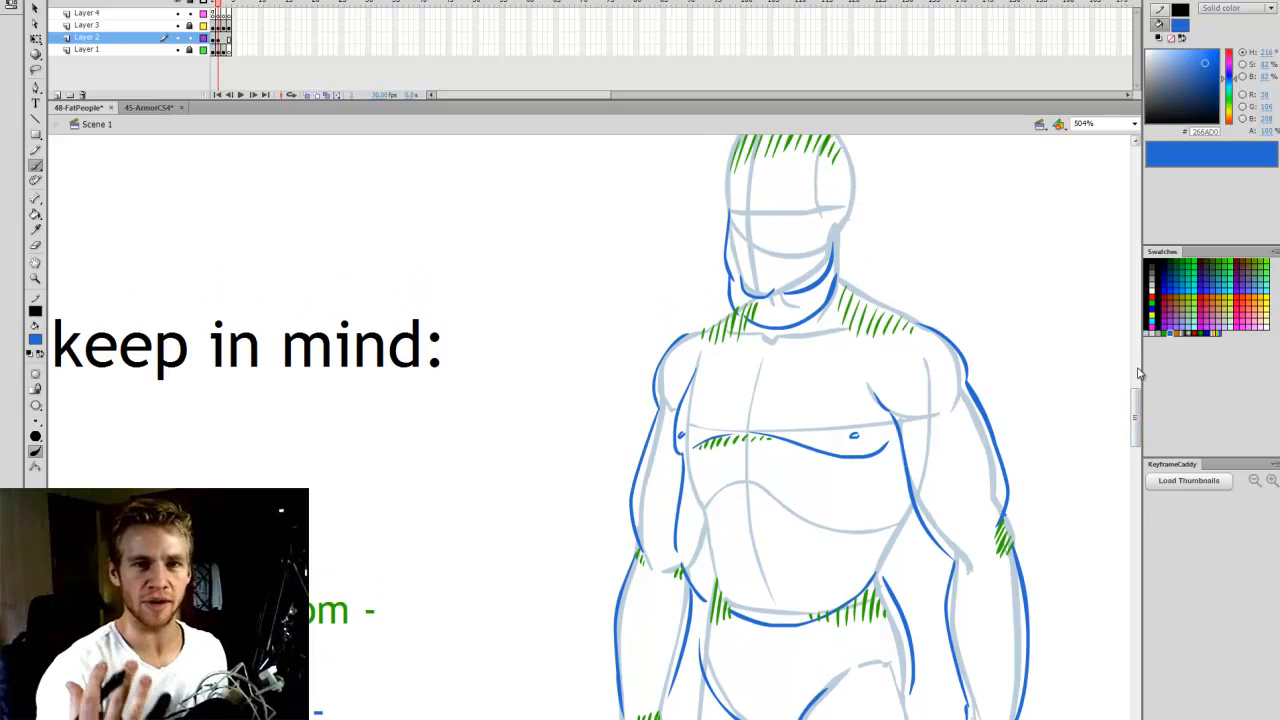
- Outline the inner and outer sides of both thighs with blue bulging curves down to the knees
left_click_drag(1134, 396, 1128, 451)
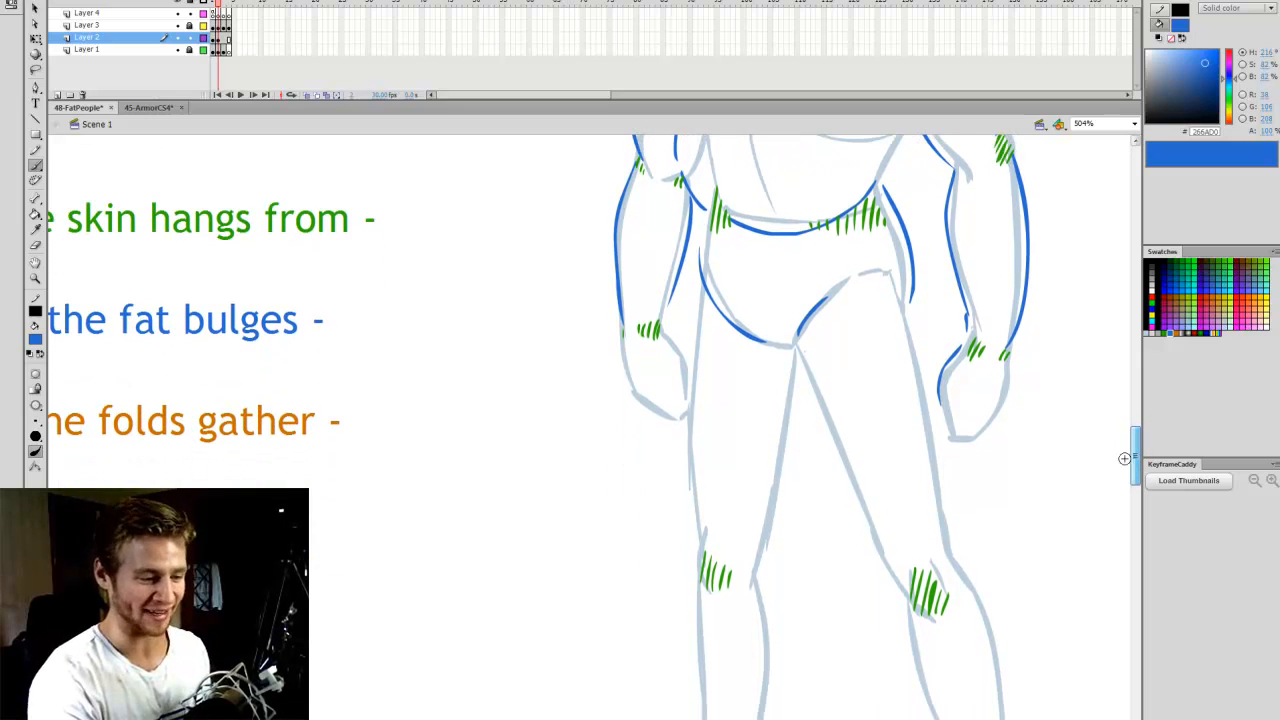
mouse_move(821, 398)
left_mouse_down()
mouse_move(852, 521)
mouse_move(895, 585)
left_mouse_up()
left_click_drag(920, 298, 927, 316)
left_click_drag(930, 378, 938, 530)
mouse_move(695, 290)
left_mouse_down()
mouse_move(680, 500)
mouse_move(690, 535)
left_mouse_up()
left_click_drag(794, 356, 760, 550)
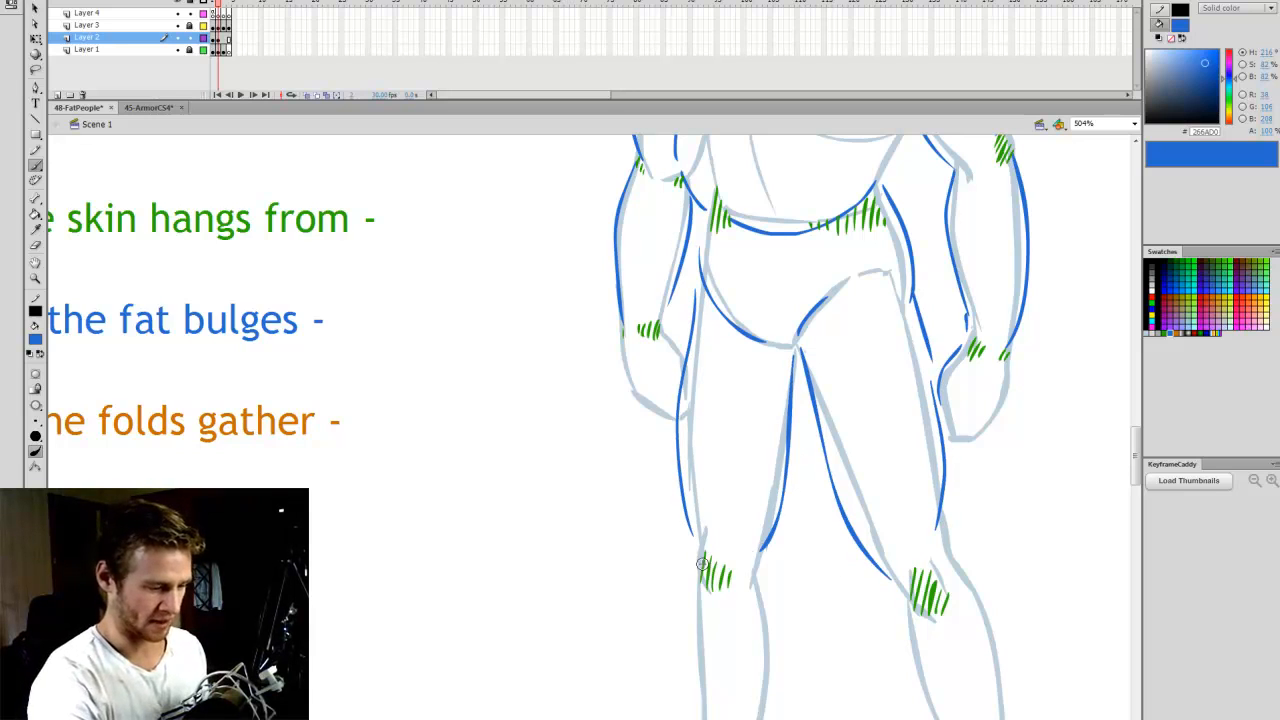
- Draw blue curves across the top of both knees and along the outer side of the figure's left calf
scroll(1076, 477, "down", 3)
mouse_move(898, 512)
left_mouse_down()
mouse_move(926, 496)
mouse_move(1004, 668)
left_mouse_up()
scroll(998, 702, "down", 8)
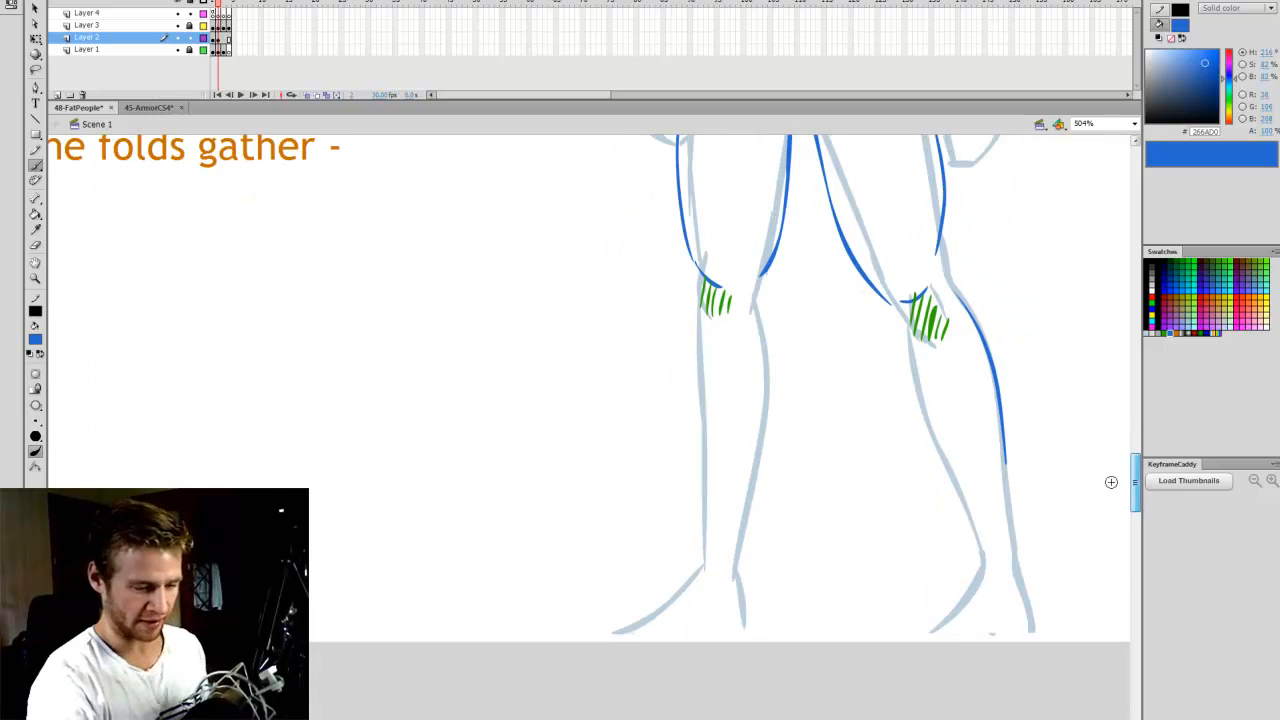
- Outline both sides of the figure's right lower leg and the inner side of the left calf with blue curves
mouse_move(749, 306)
left_mouse_down()
mouse_move(767, 398)
mouse_move(755, 540)
left_mouse_up()
left_click_drag(697, 286, 690, 575)
mouse_move(757, 522)
left_mouse_down()
mouse_move(745, 566)
mouse_move(752, 618)
left_mouse_up()
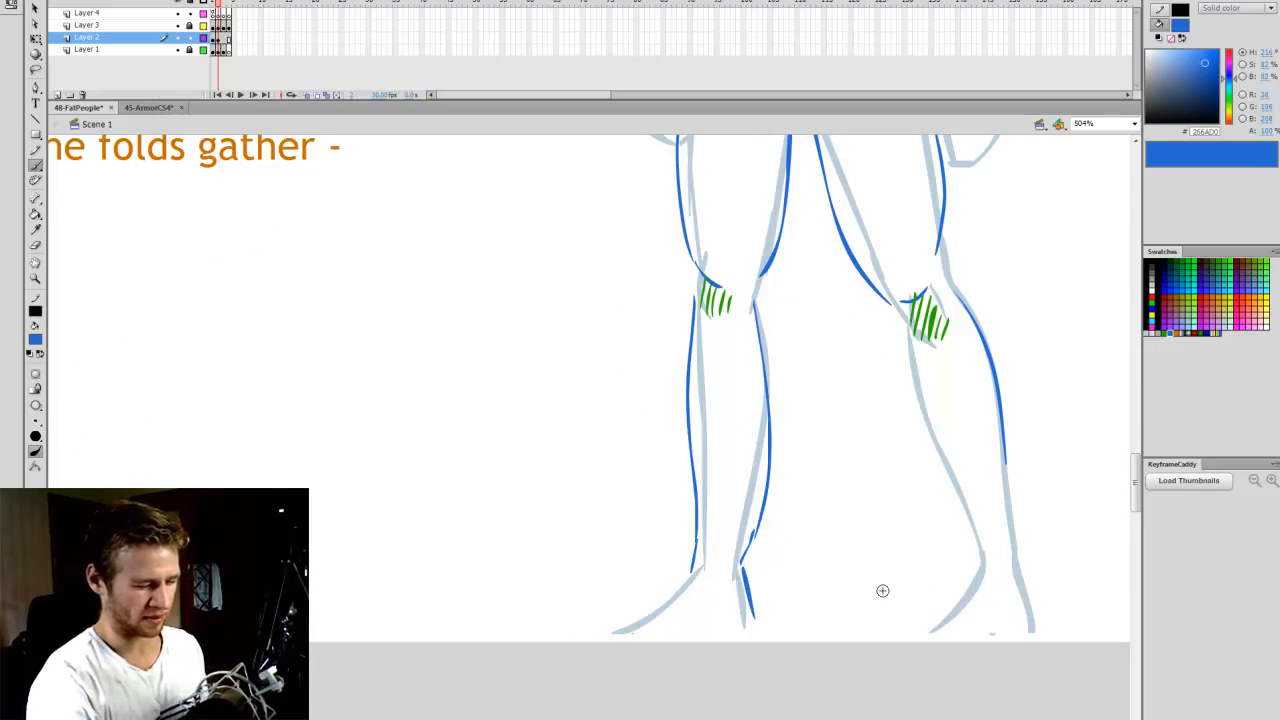
left_click_drag(901, 334, 961, 584)
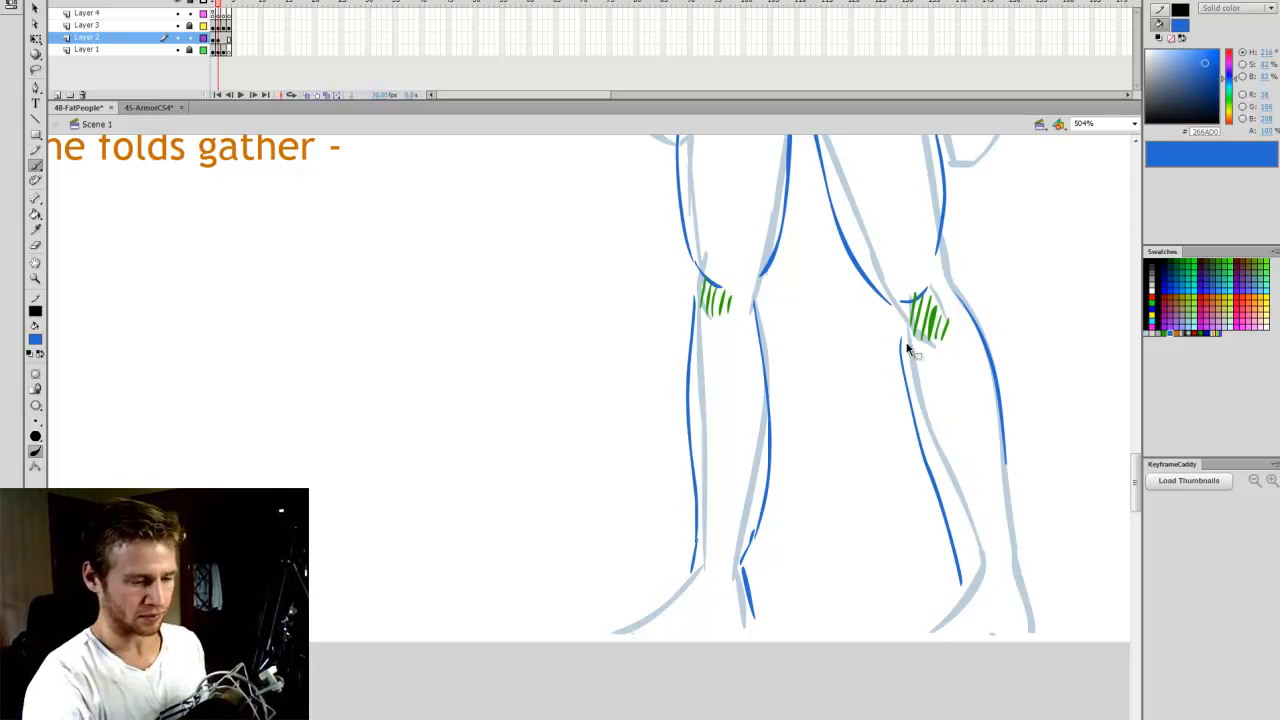
key("ctrl+z")
mouse_move(901, 342)
left_mouse_down()
mouse_move(923, 435)
mouse_move(967, 563)
left_mouse_up()
- Switch the brush colour to orange and hatch the fold area between the chin and the blue double-chin curve
left_click_drag(1133, 483, 1134, 426)
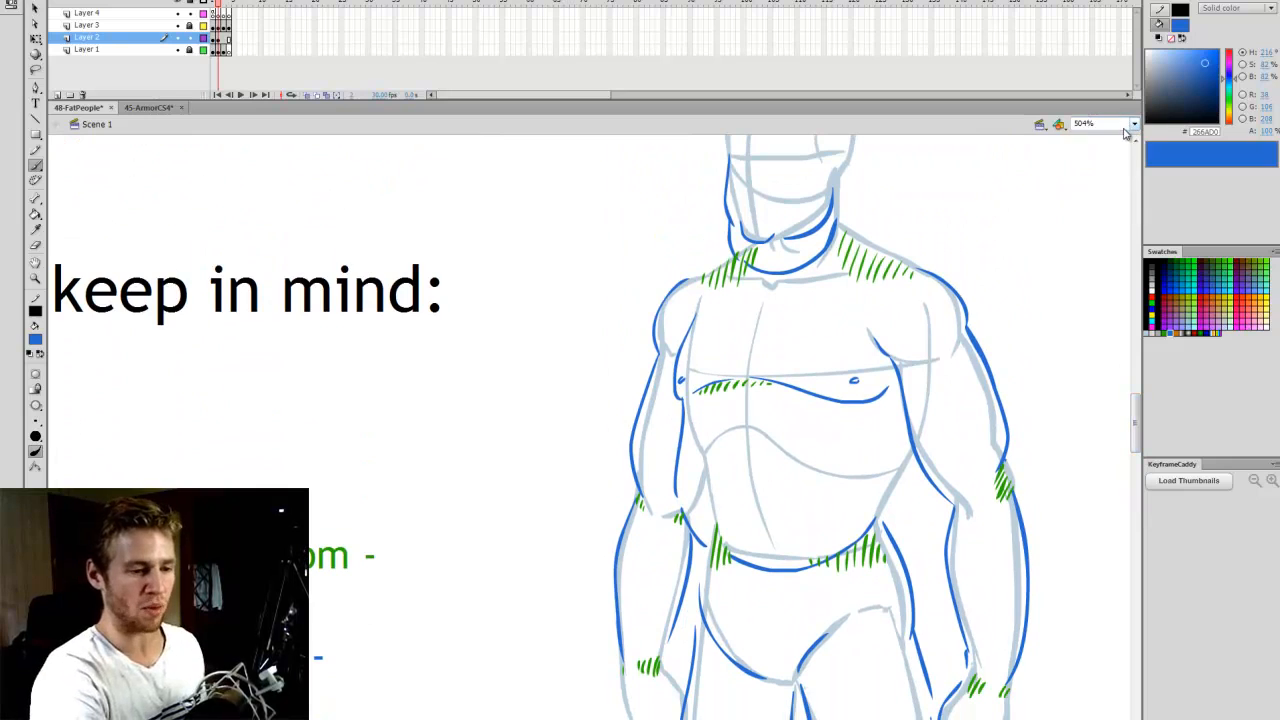
left_click(1133, 123)
left_click(1090, 134)
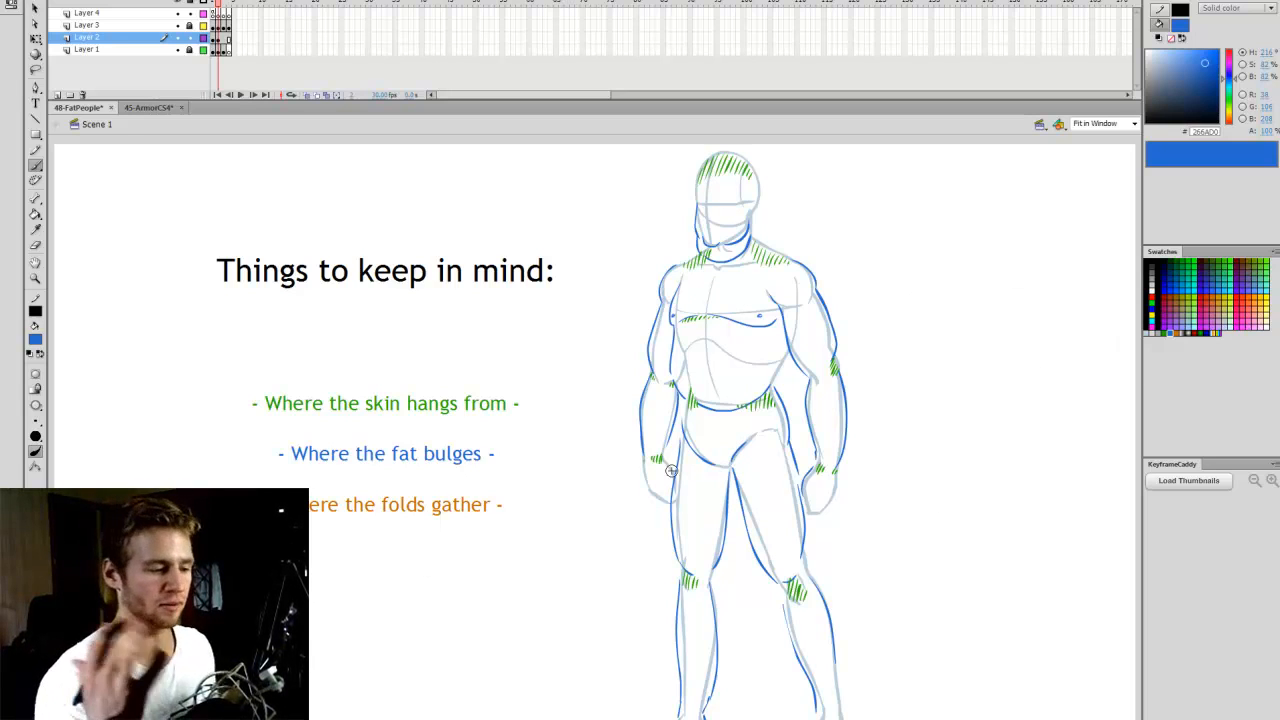
left_click(1178, 330)
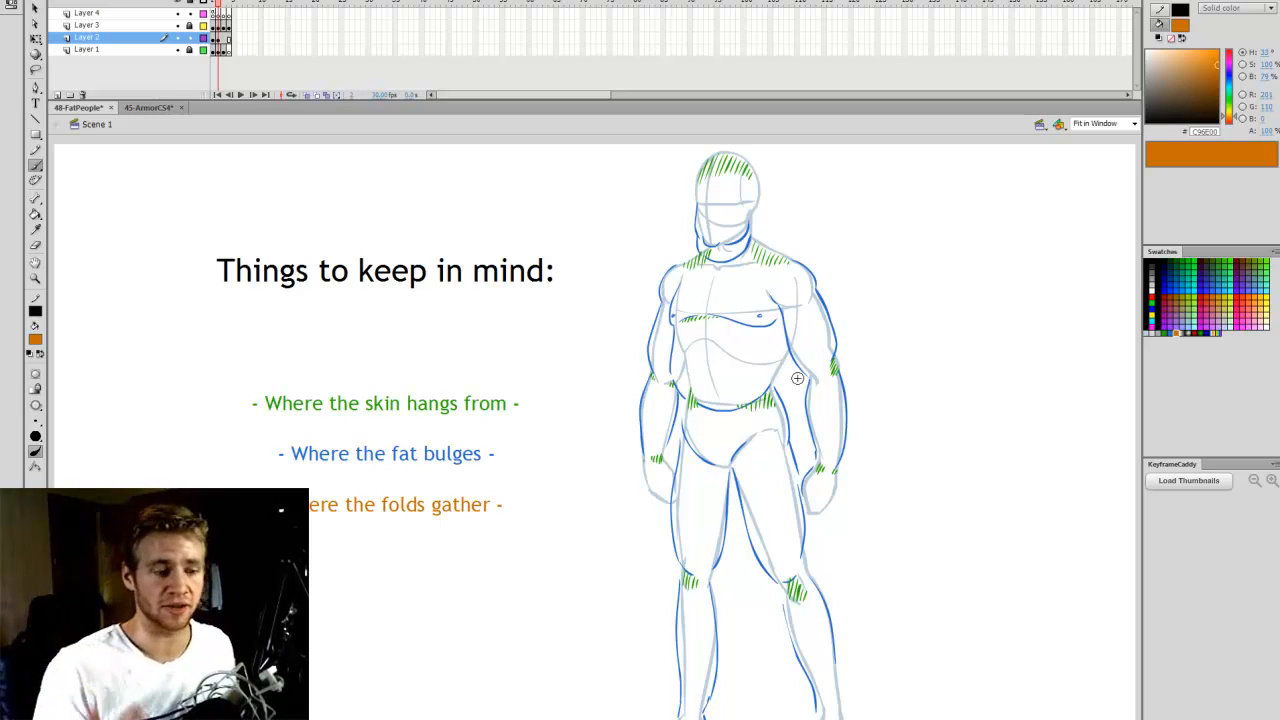
key("z")
left_click(733, 336)
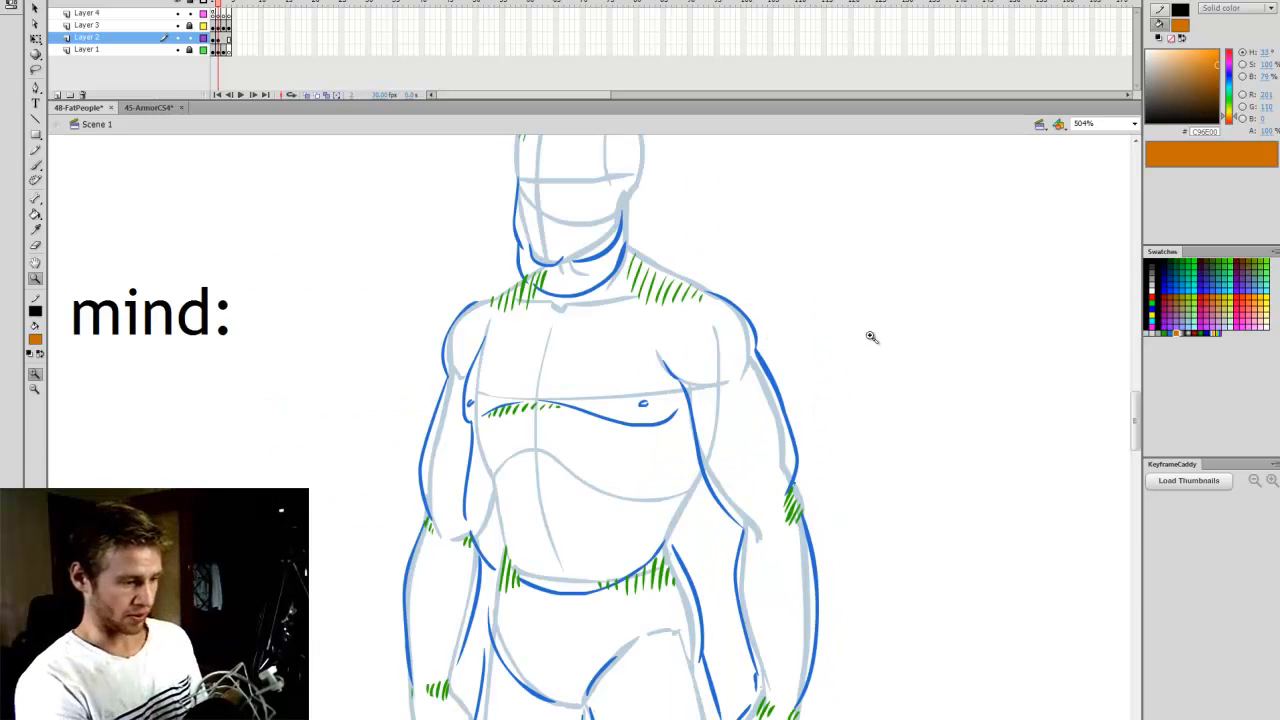
key("b")
left_click_drag(650, 719, 644, 719)
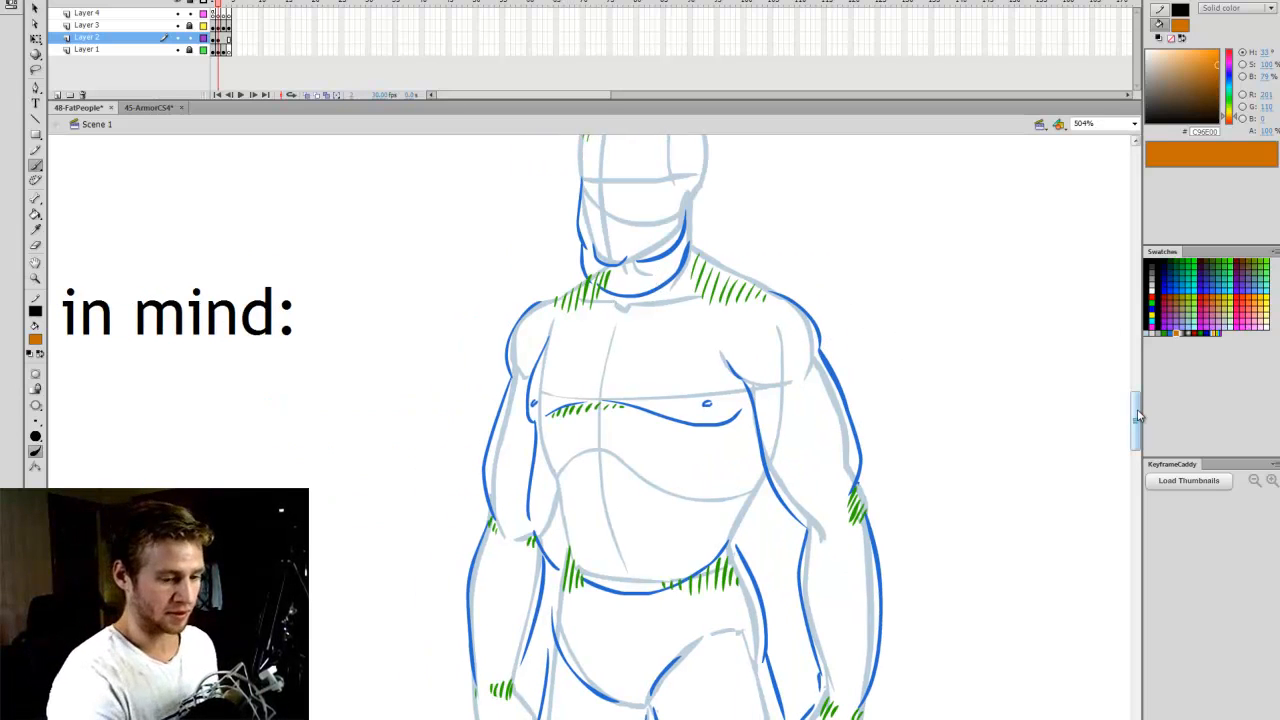
left_click_drag(1138, 416, 1138, 412)
mouse_move(584, 277)
left_mouse_down()
mouse_move(604, 312)
mouse_move(661, 307)
left_mouse_up()
key("ctrl+z")
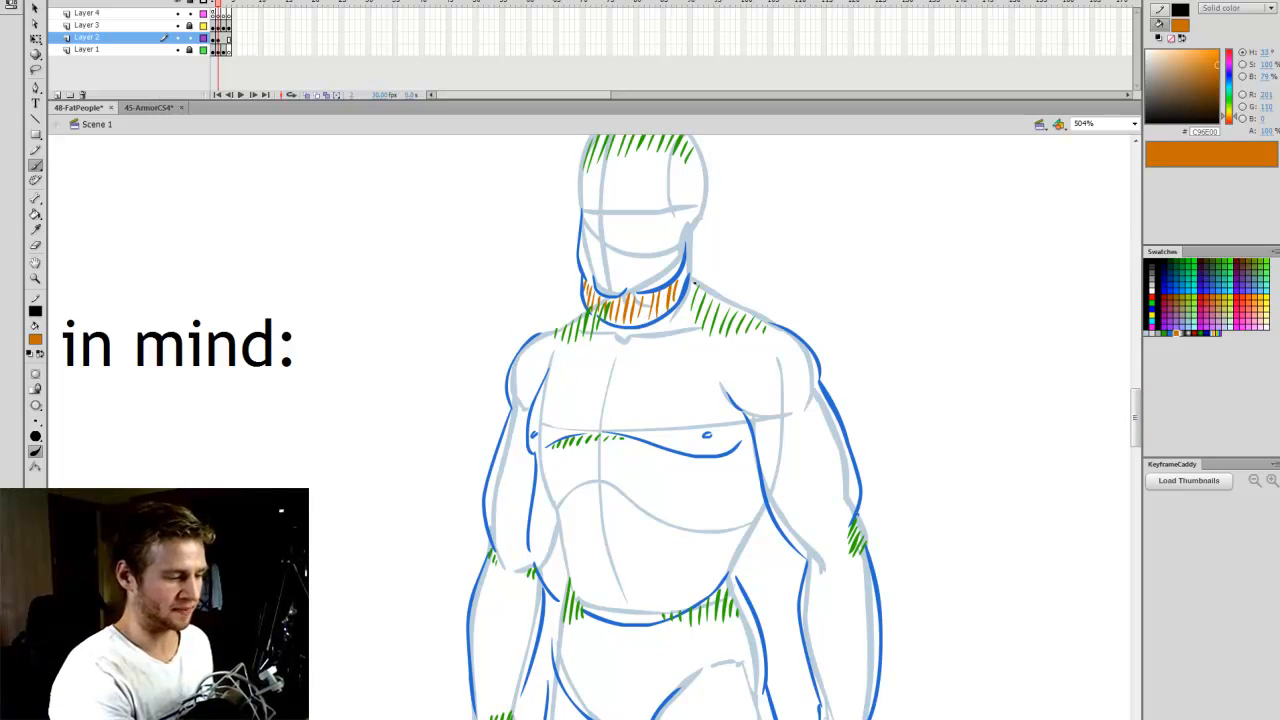
- Draw an orange fold curve along the back of the neck, just below the ear
left_click_drag(696, 228, 695, 282)
key("ctrl+z")
key("ctrl+z")
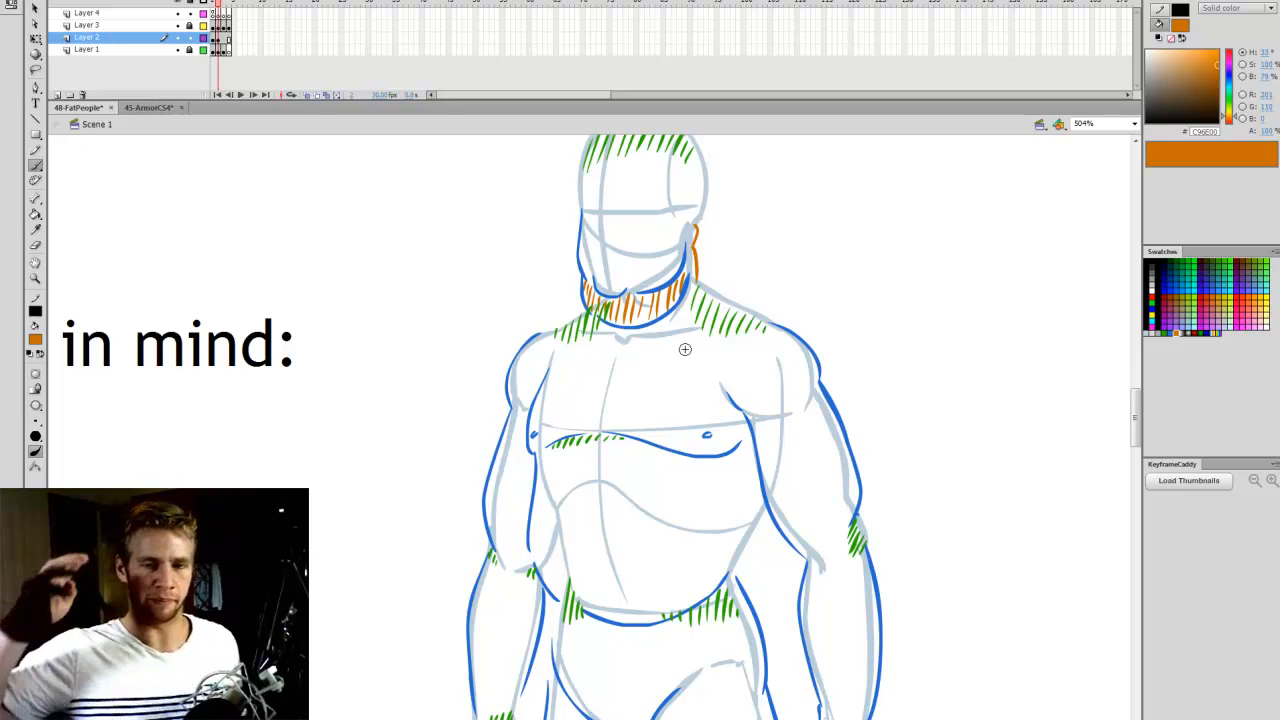
- Draw orange fold lines across the left side of the figure's waist, with an outer curve bulging down over the hip
left_click_drag(1137, 394, 1138, 389)
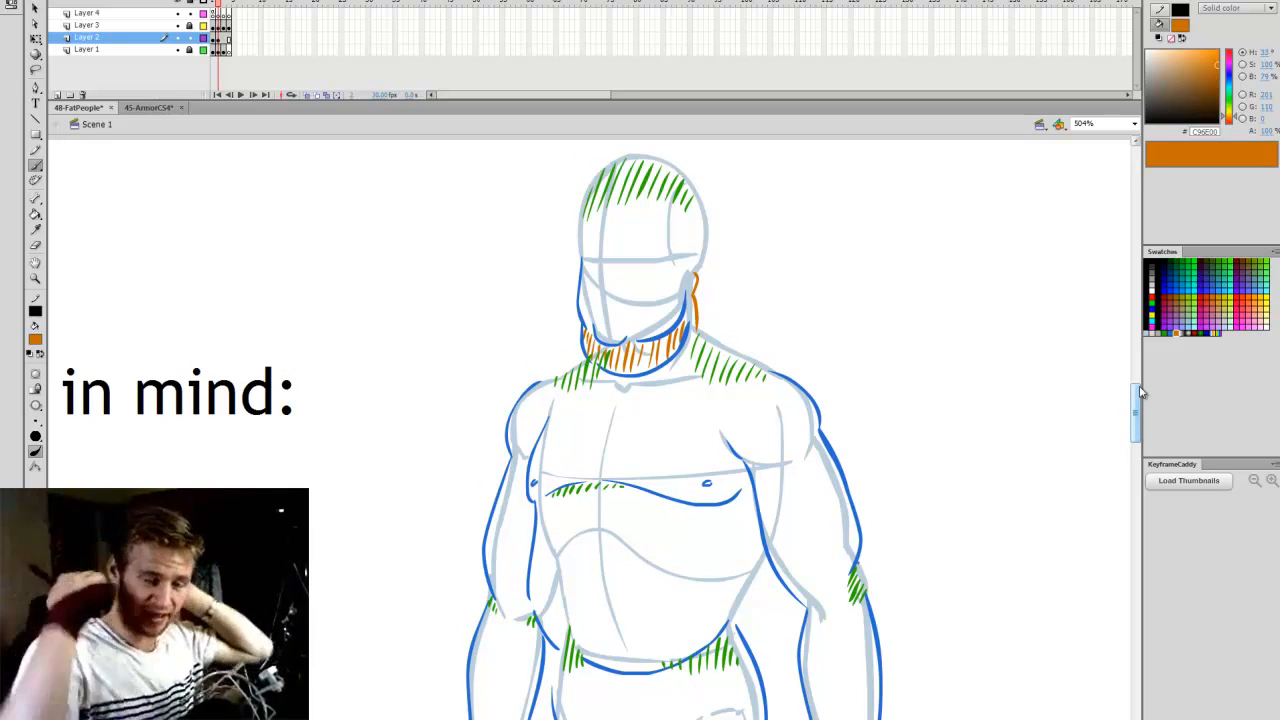
scroll(1137, 418, "down", 3)
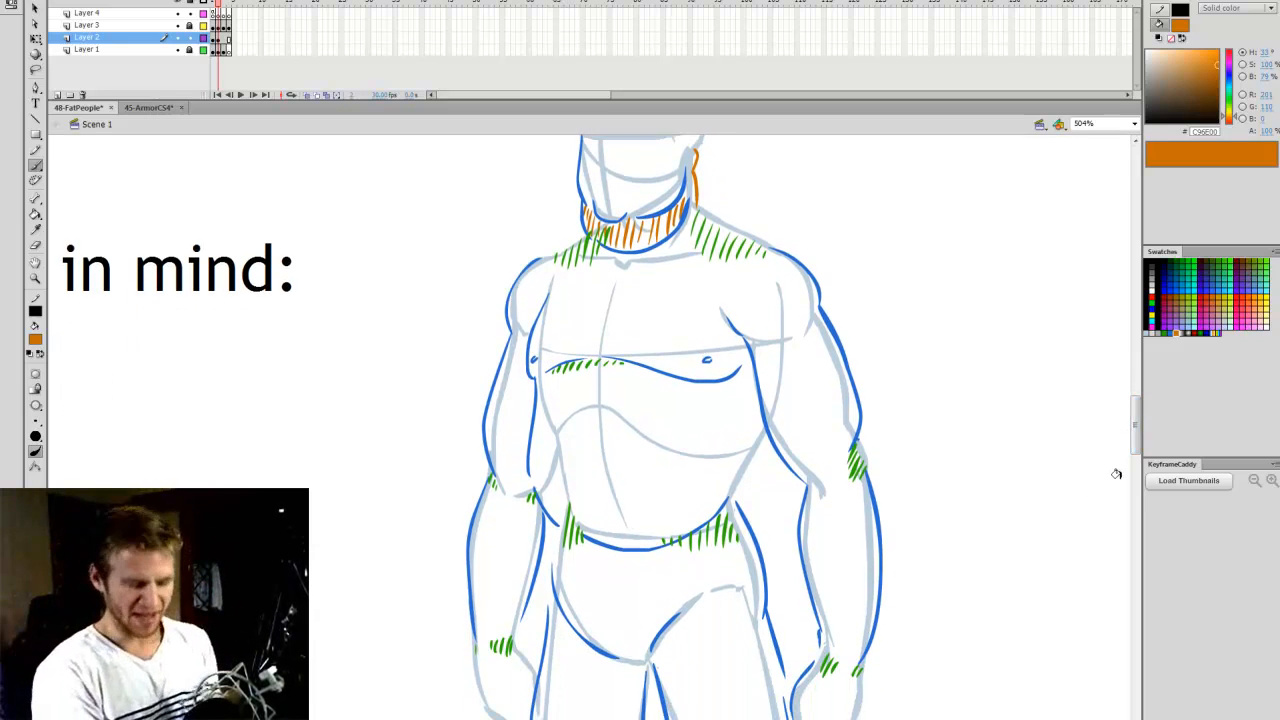
left_click_drag(1140, 433, 1140, 432)
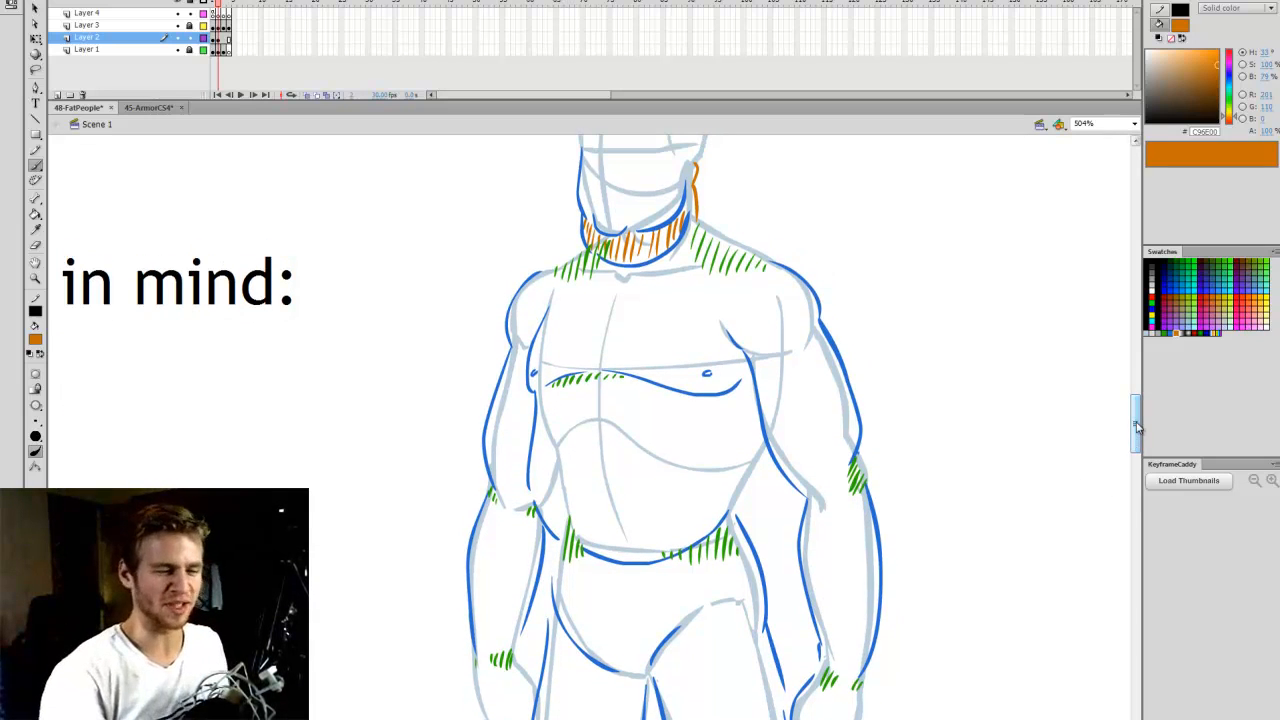
scroll(1137, 428, "down", 1)
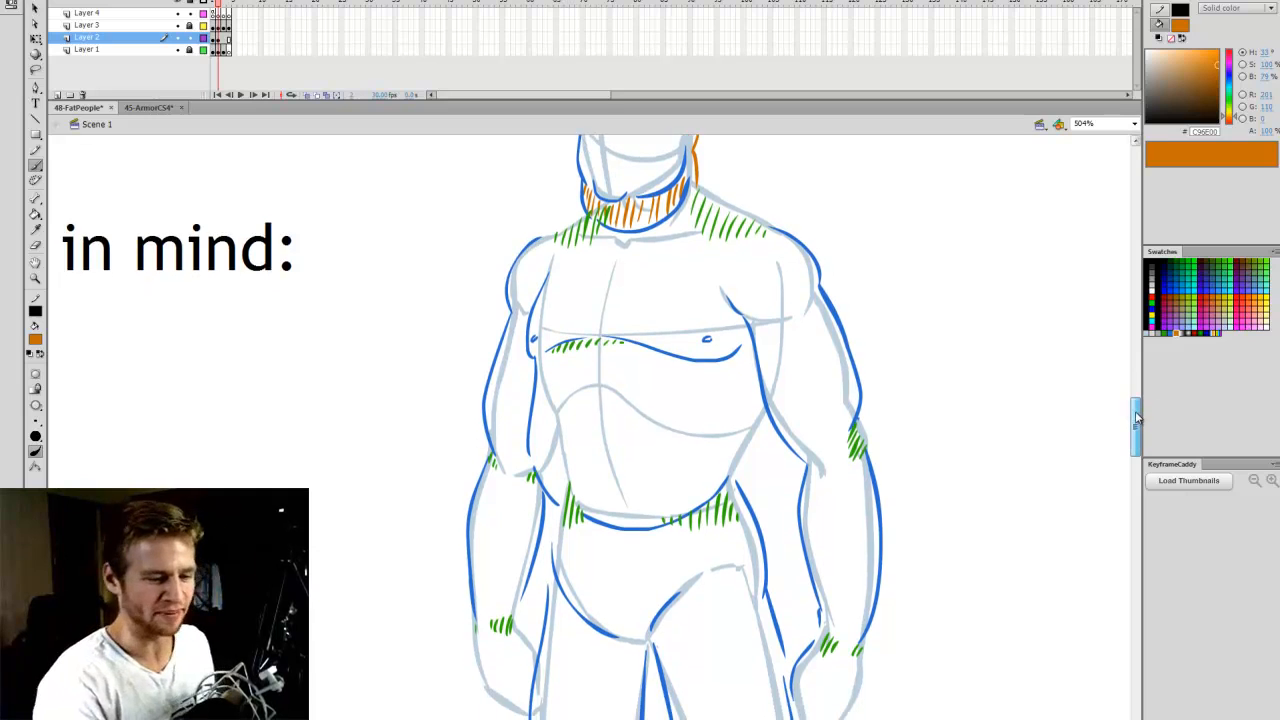
scroll(1129, 420, "down", 1)
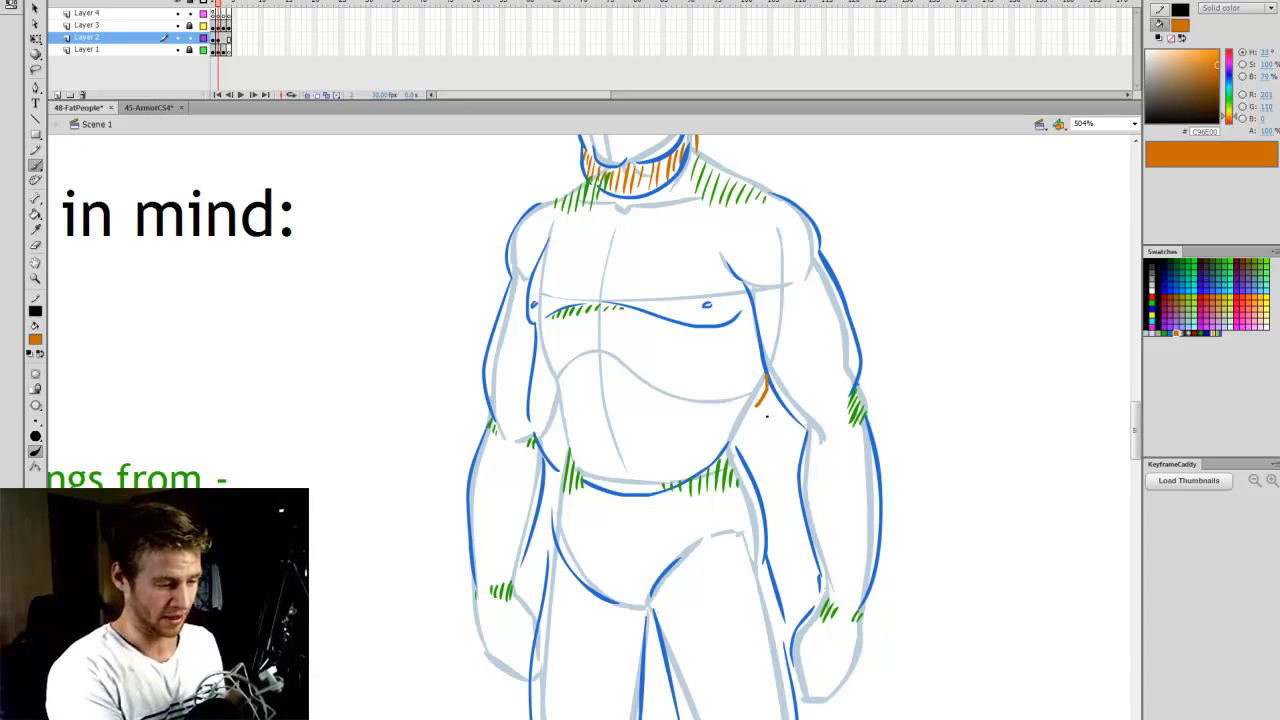
left_click_drag(760, 402, 736, 419)
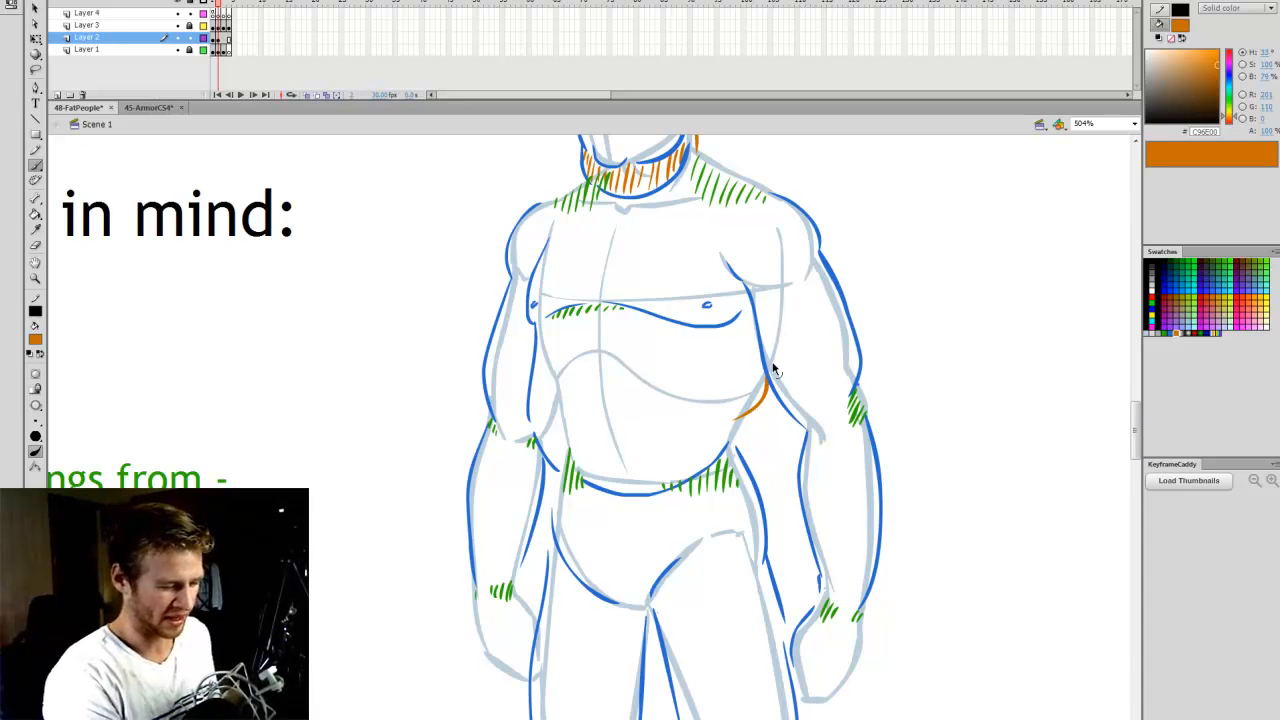
key("ctrl+z")
left_click_drag(763, 370, 733, 462)
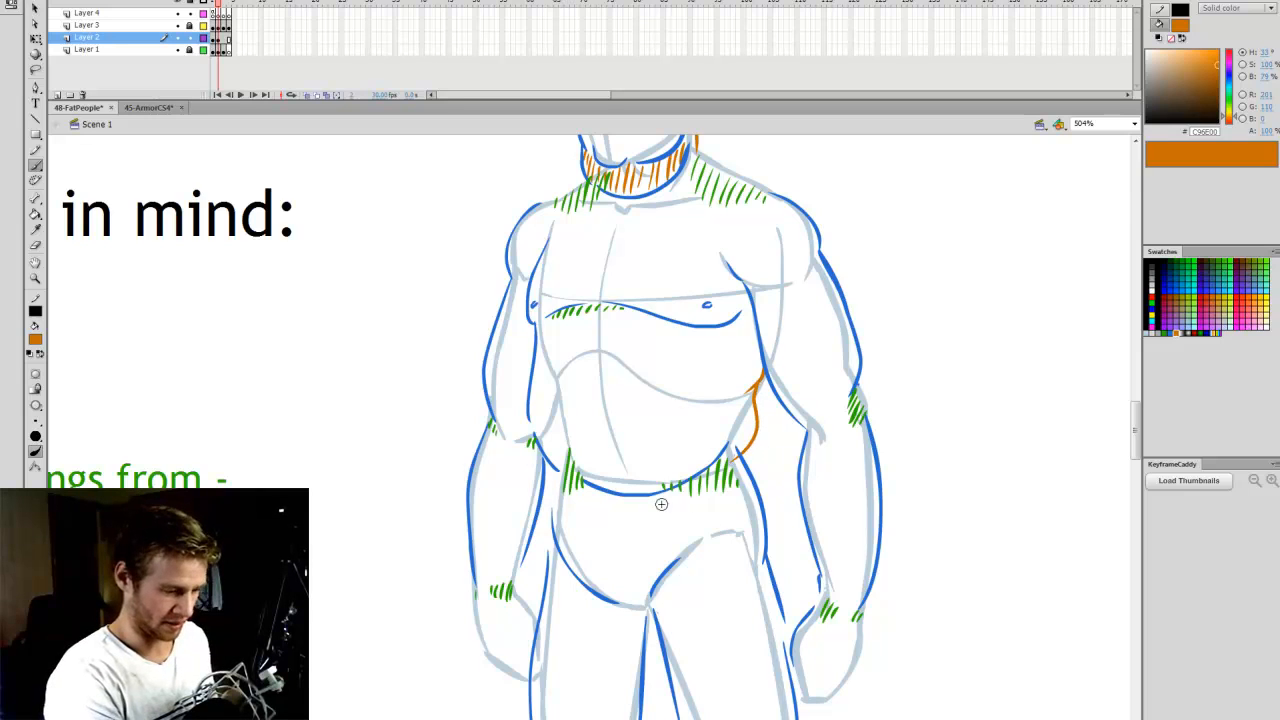
key("ctrl+z")
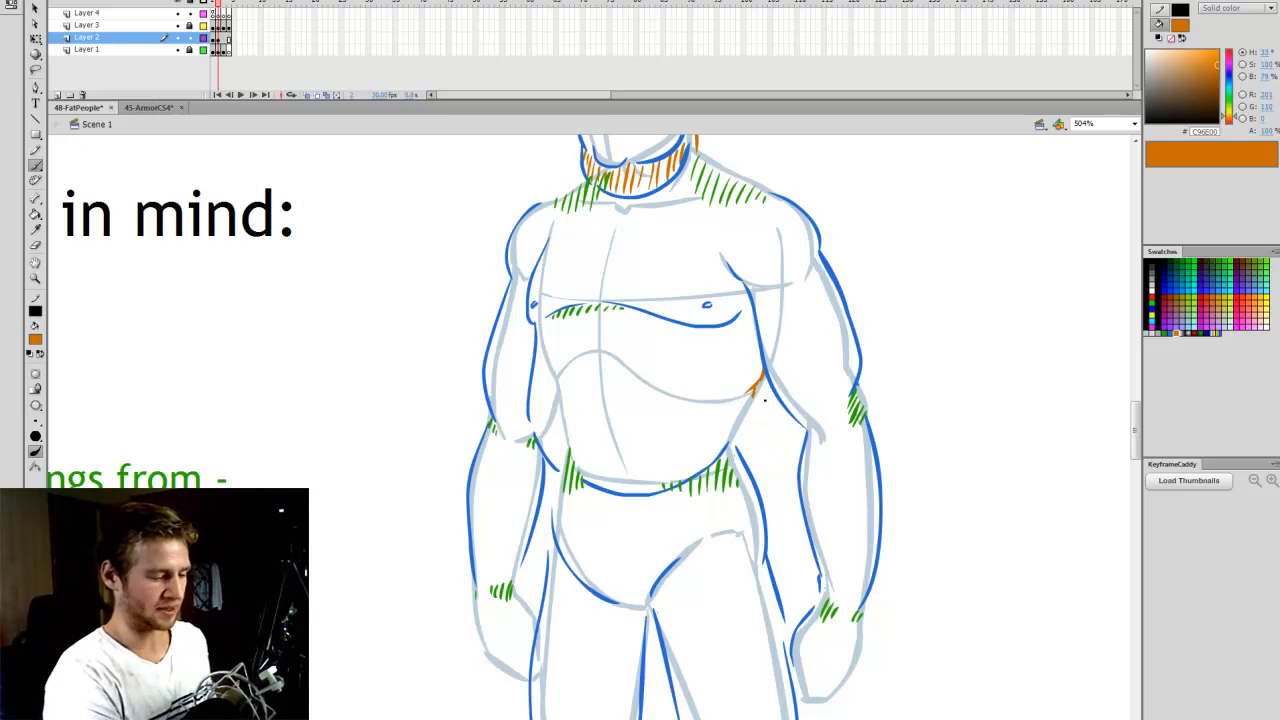
mouse_move(752, 396)
left_mouse_down()
mouse_move(757, 462)
mouse_move(748, 405)
mouse_move(697, 411)
left_mouse_up()
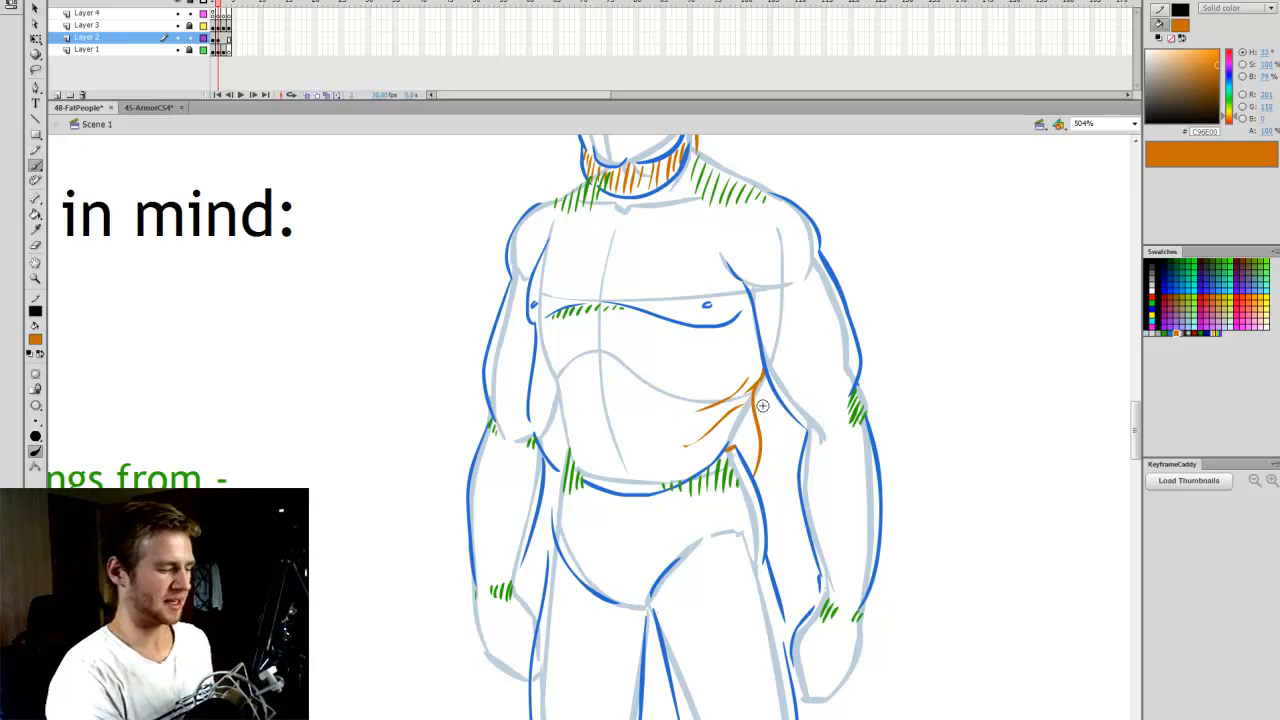
- Add a short orange fold stroke just above the existing folds on the figure's left waist
left_click(585, 435)
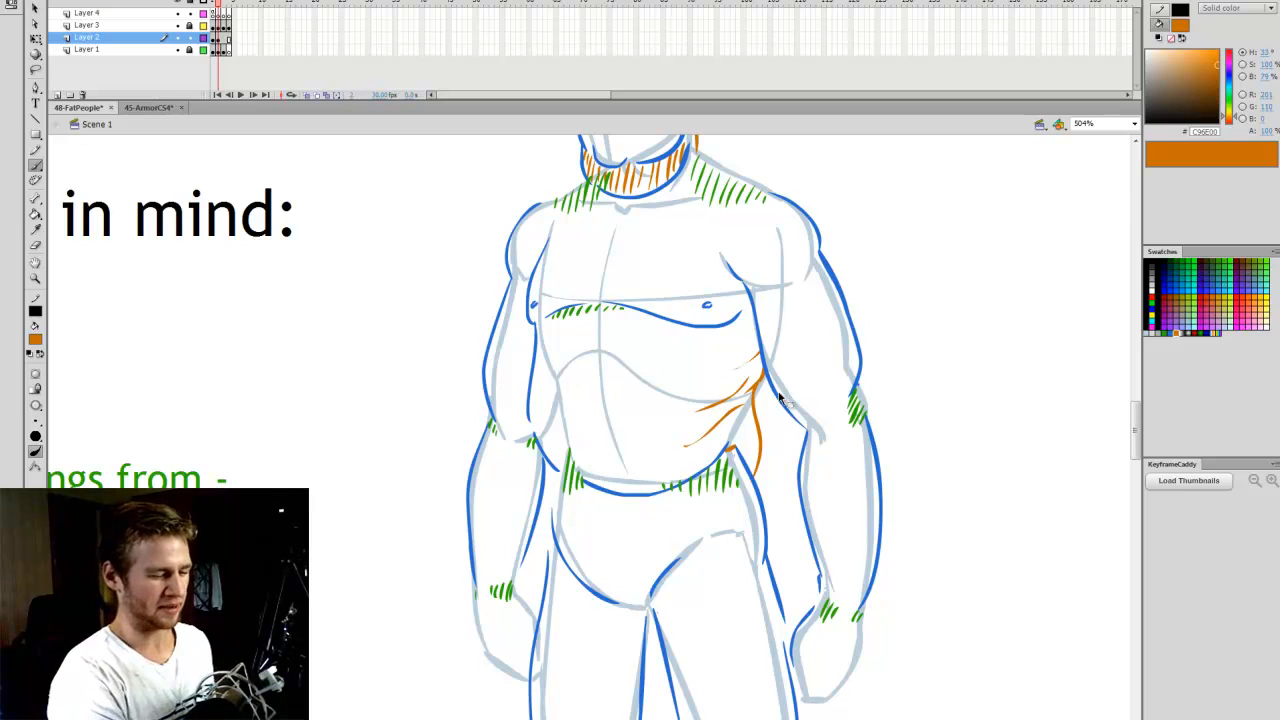
key("e")
key("b")
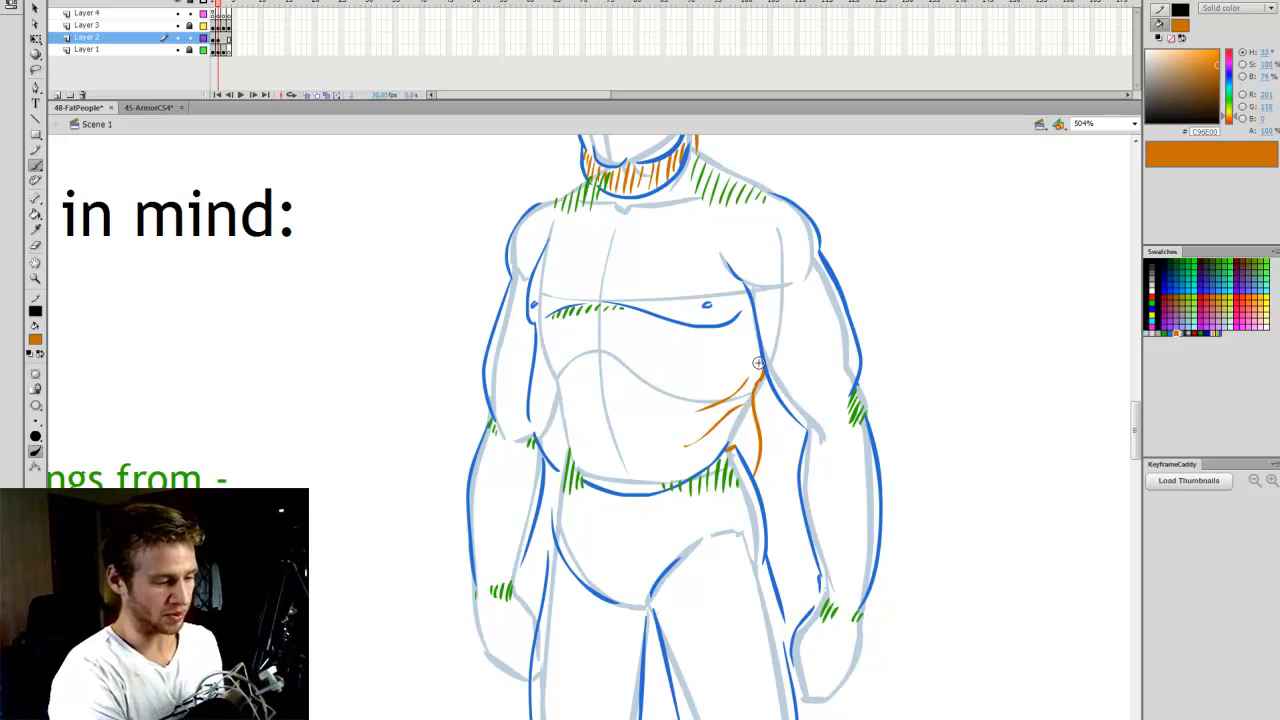
left_click_drag(762, 352, 739, 373)
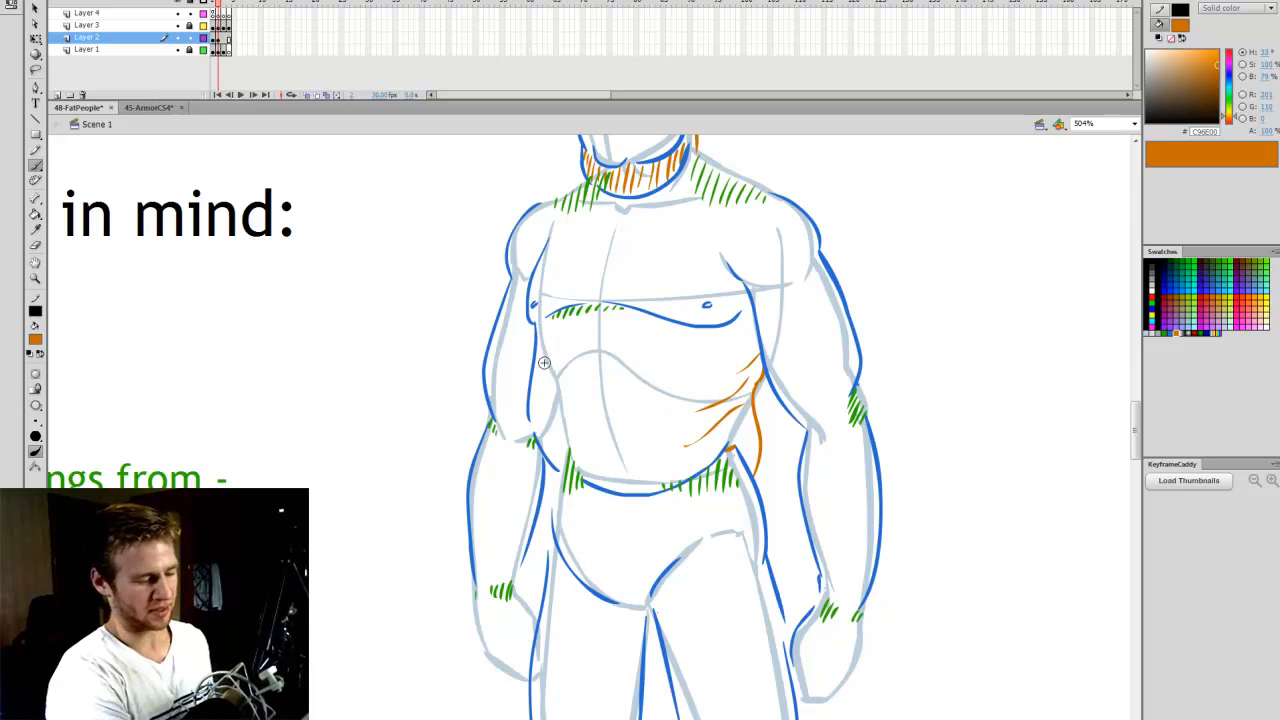
mouse_move(548, 358)
left_mouse_down()
mouse_move(640, 370)
mouse_move(672, 418)
left_mouse_up()
key("ctrl+z")
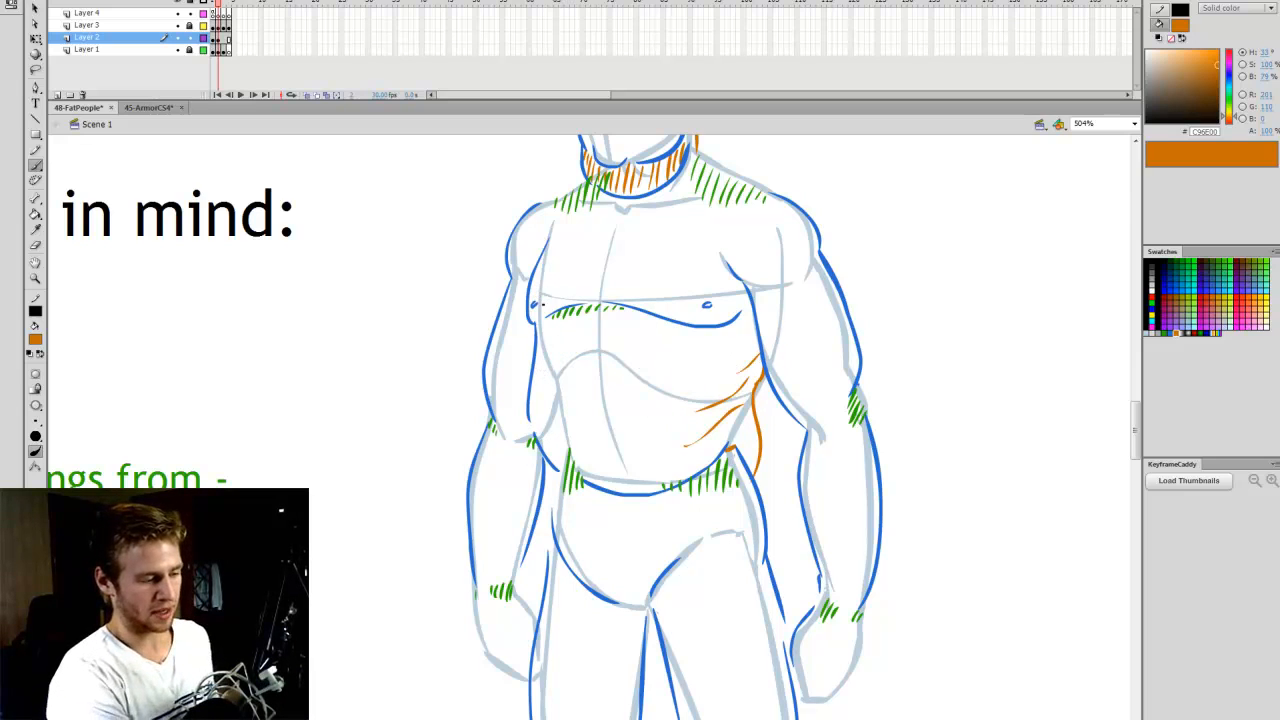
left_click_drag(577, 297, 535, 272)
key("ctrl+z")
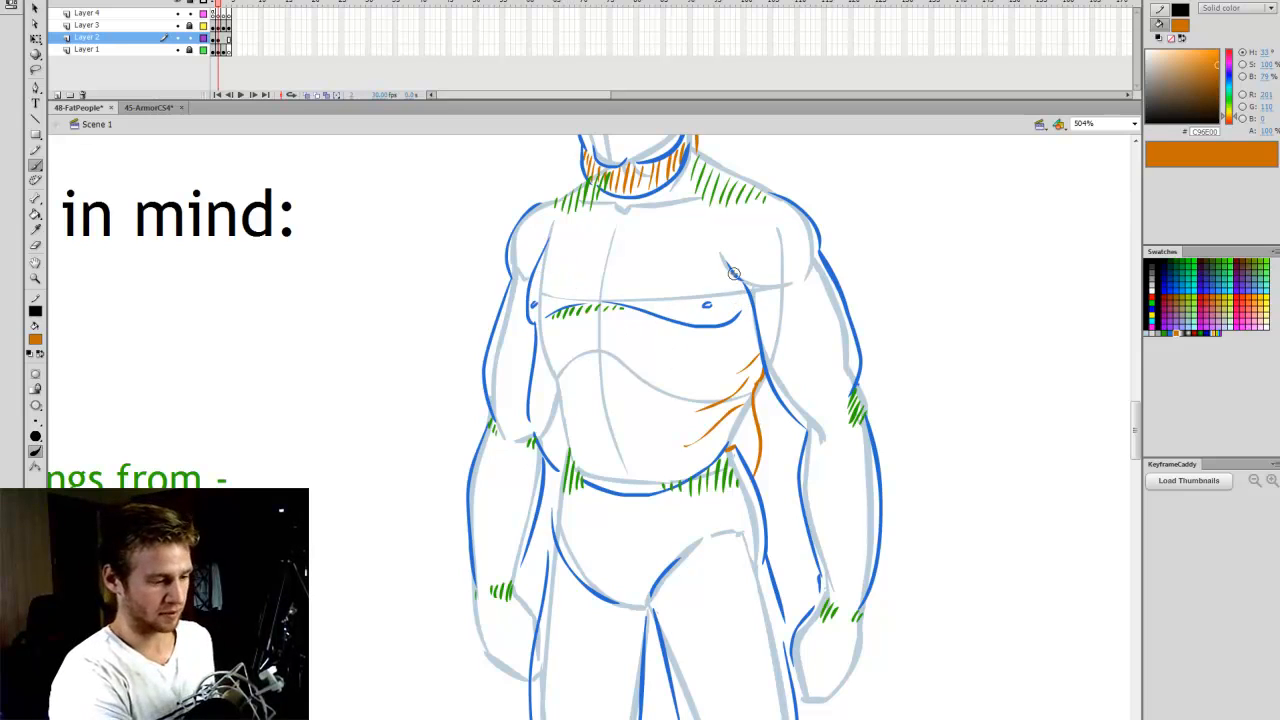
- Draw an orange fold curve at the figure's left armpit and orange folds around both elbows
mouse_move(720, 268)
left_mouse_down()
mouse_move(736, 292)
mouse_move(713, 287)
left_mouse_up()
key("ctrl+z")
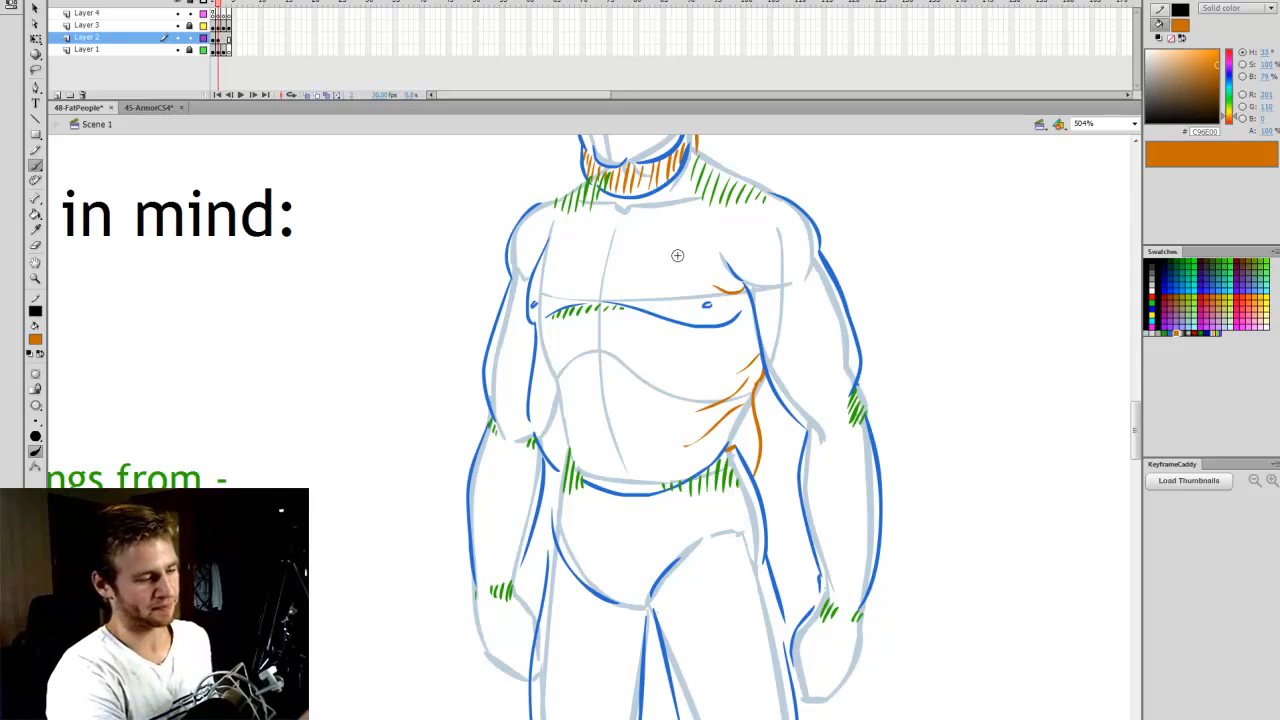
mouse_move(1141, 391)
left_mouse_down()
mouse_move(1139, 370)
mouse_move(1135, 425)
mouse_move(1129, 374)
left_mouse_up()
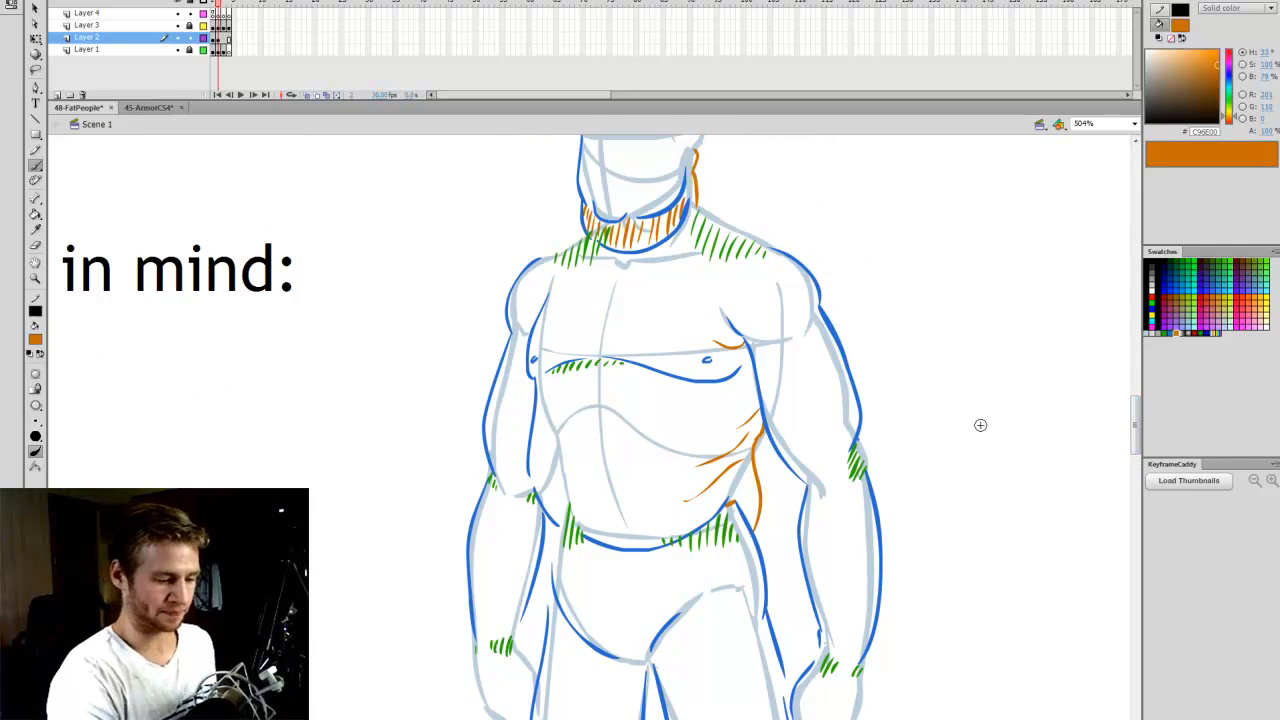
mouse_move(860, 438)
left_mouse_down()
mouse_move(868, 468)
mouse_move(854, 456)
left_mouse_up()
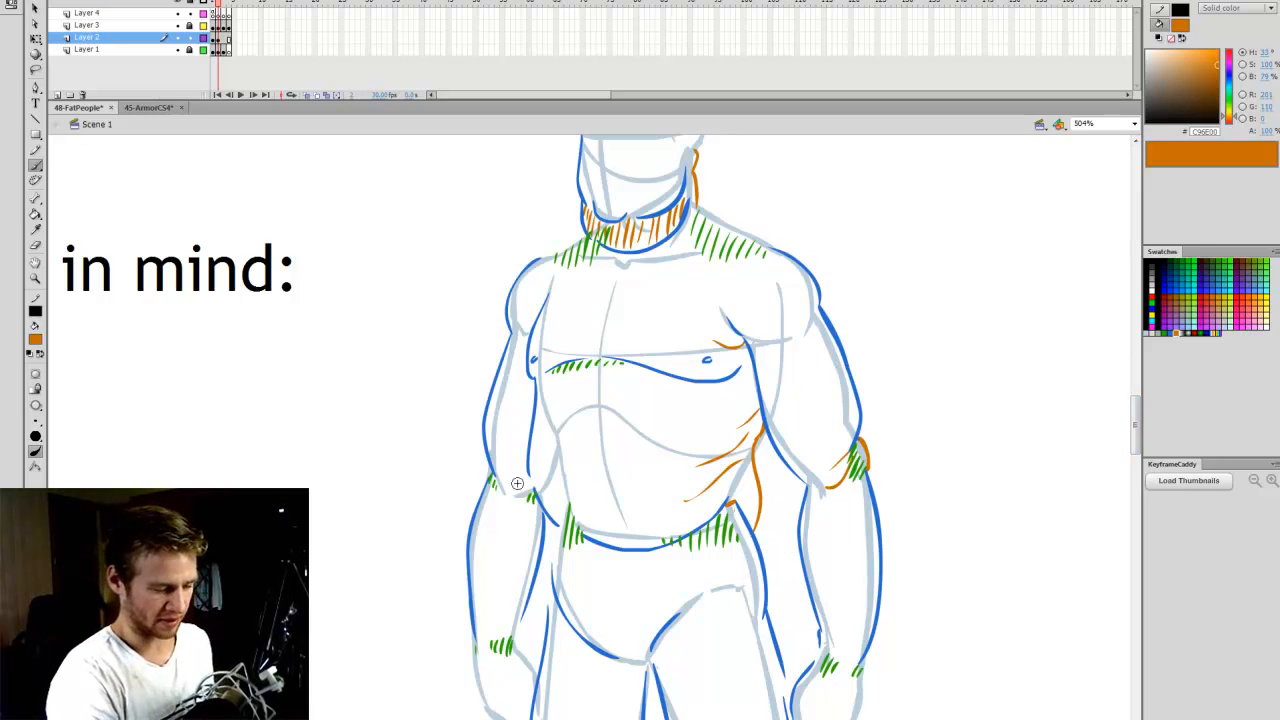
left_click_drag(497, 462, 486, 482)
left_click_drag(499, 478, 490, 496)
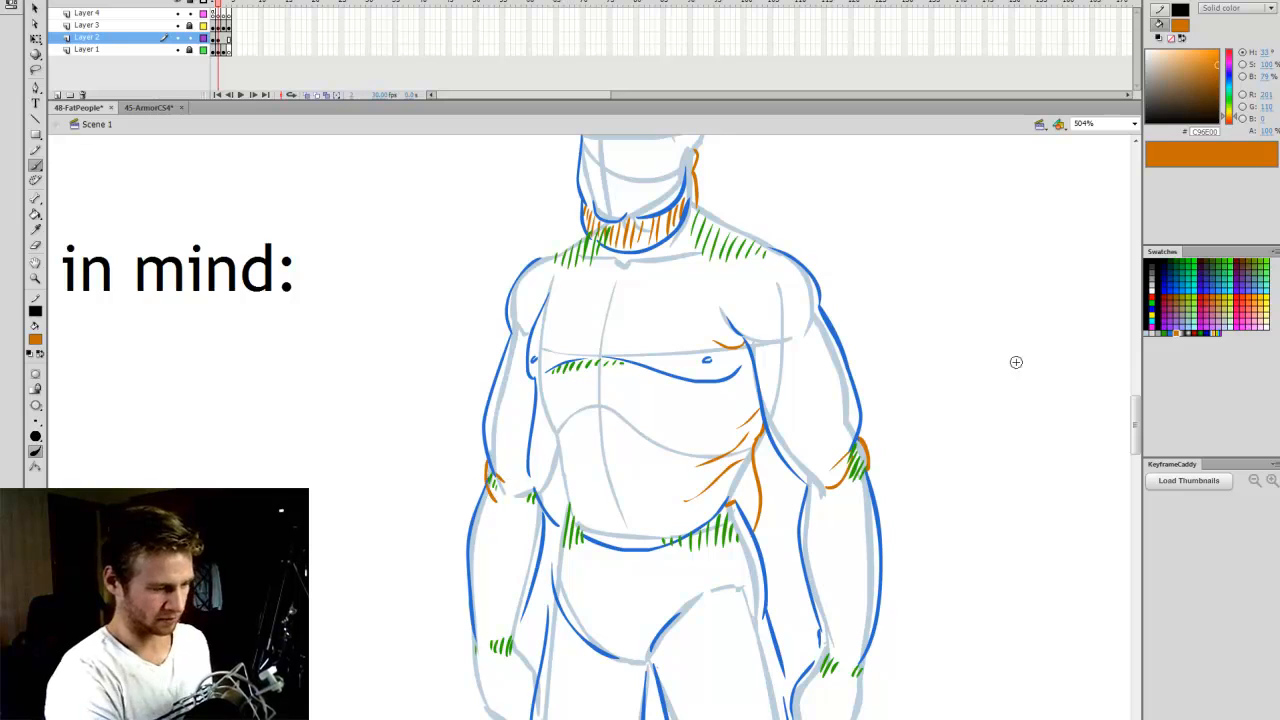
- Draw orange fold curves around both knees, at their sides and below the green hatching
left_click_drag(1135, 420, 1136, 500)
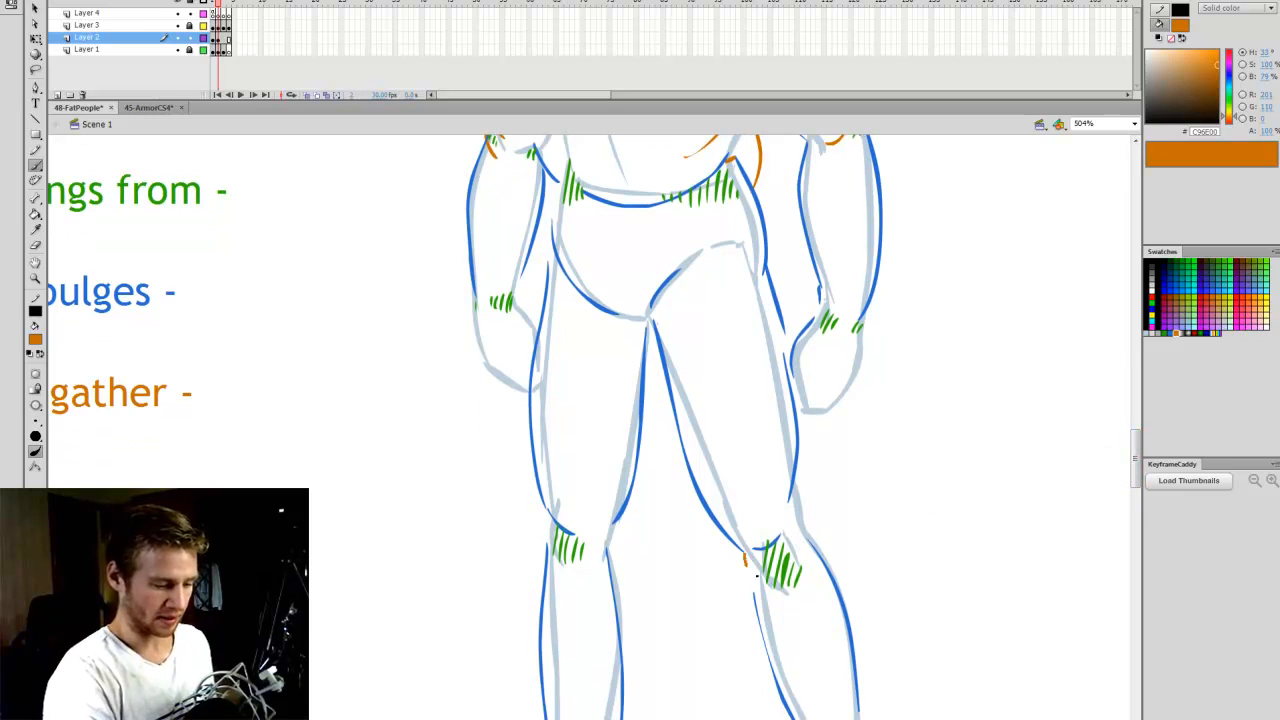
left_click_drag(748, 551, 766, 584)
left_click_drag(546, 540, 580, 572)
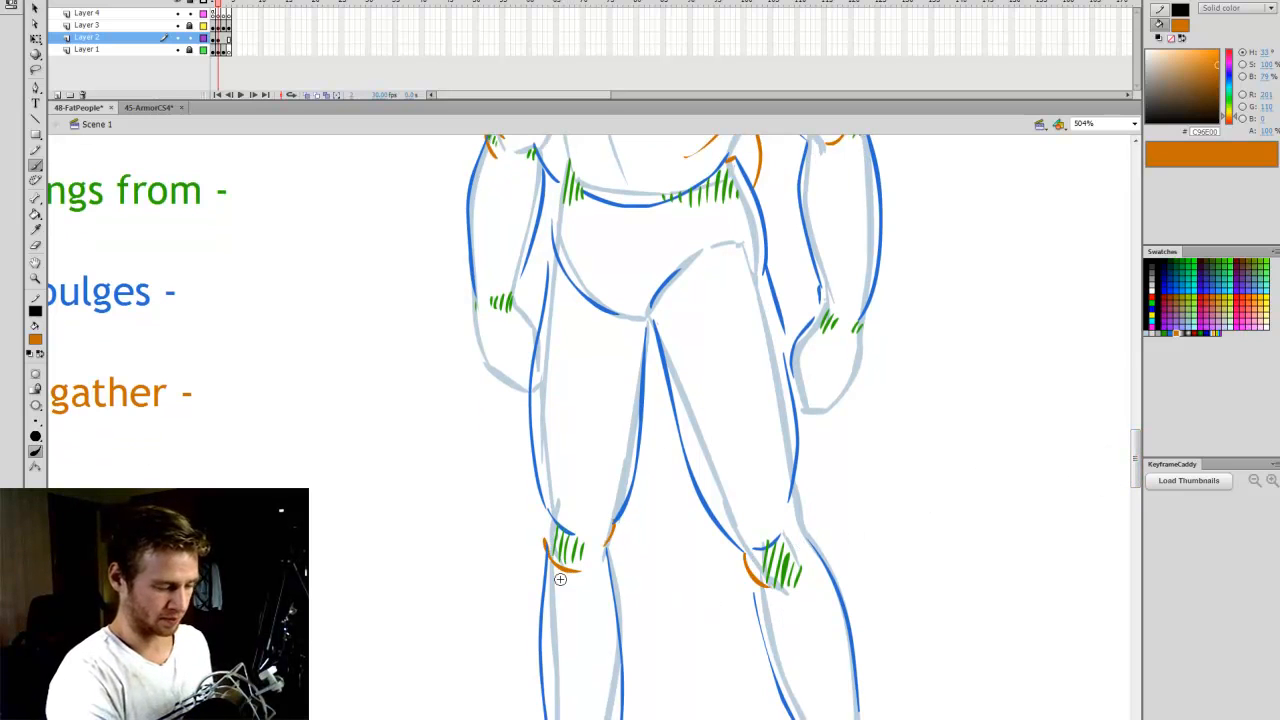
- Fit the whole page in the window to review the annotated figure
left_click_drag(1139, 467, 1100, 421)
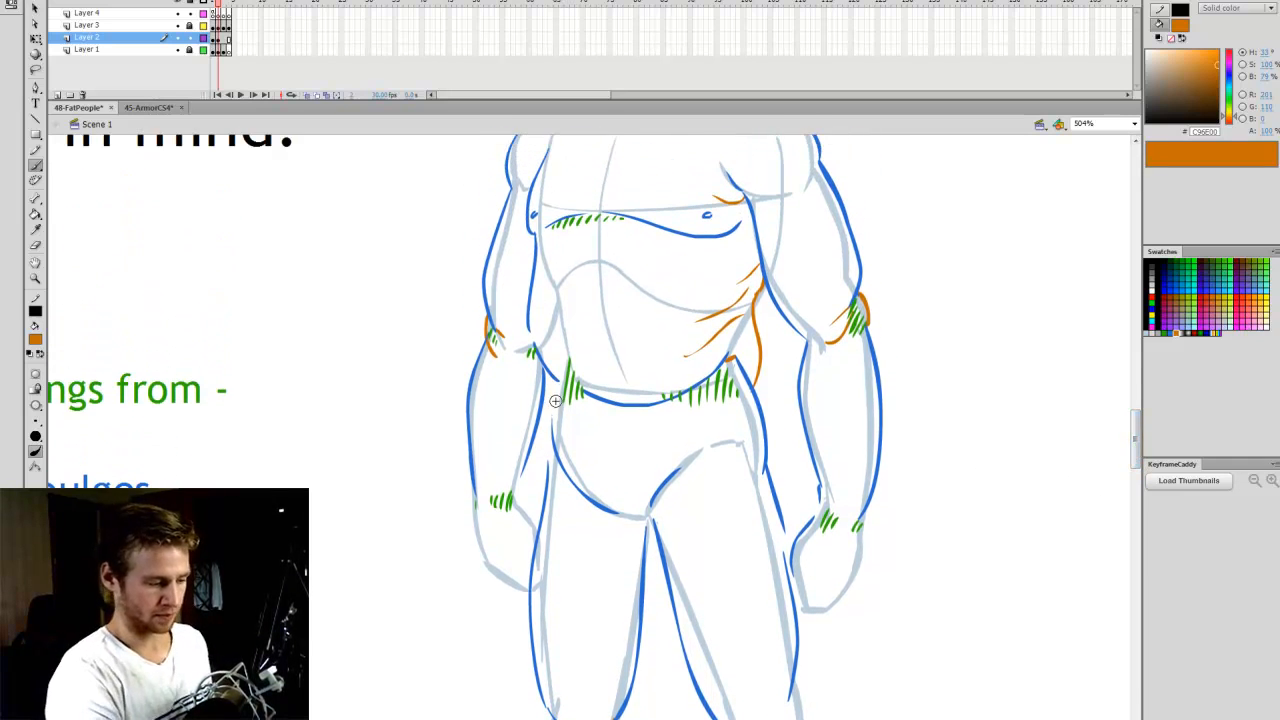
left_click_drag(1137, 465, 1129, 414)
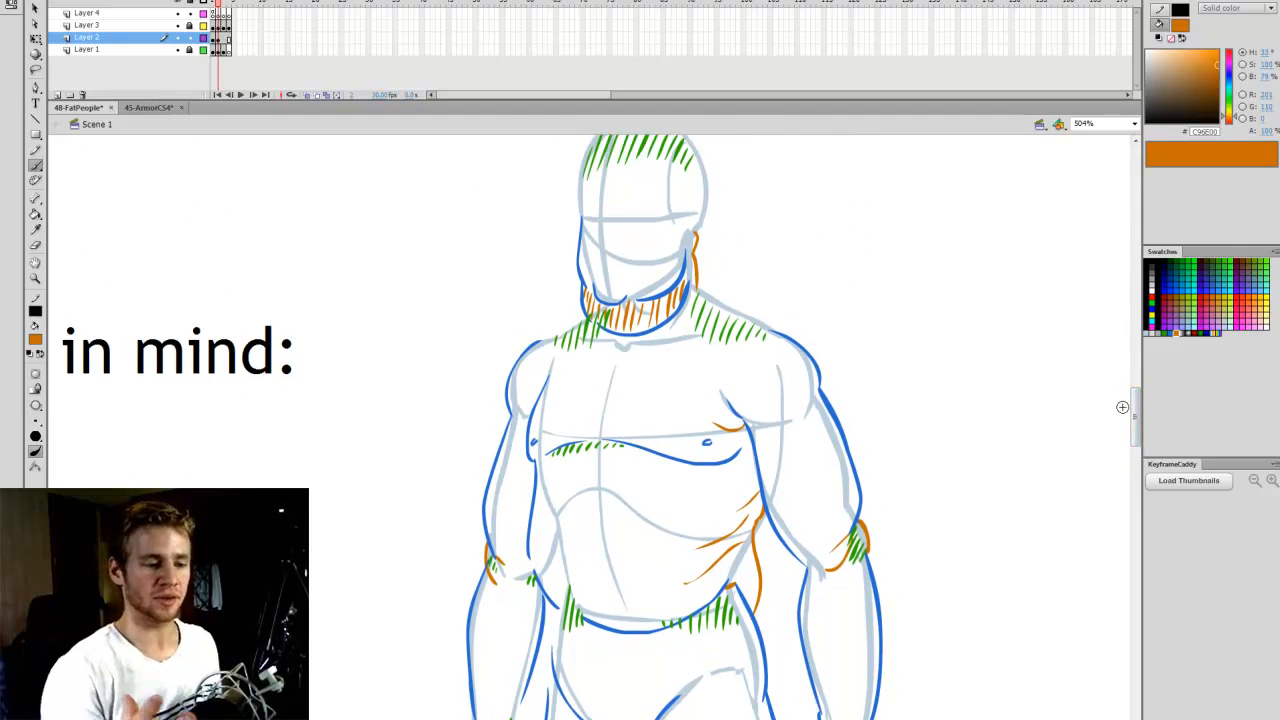
left_click(1134, 124)
left_click(1100, 140)
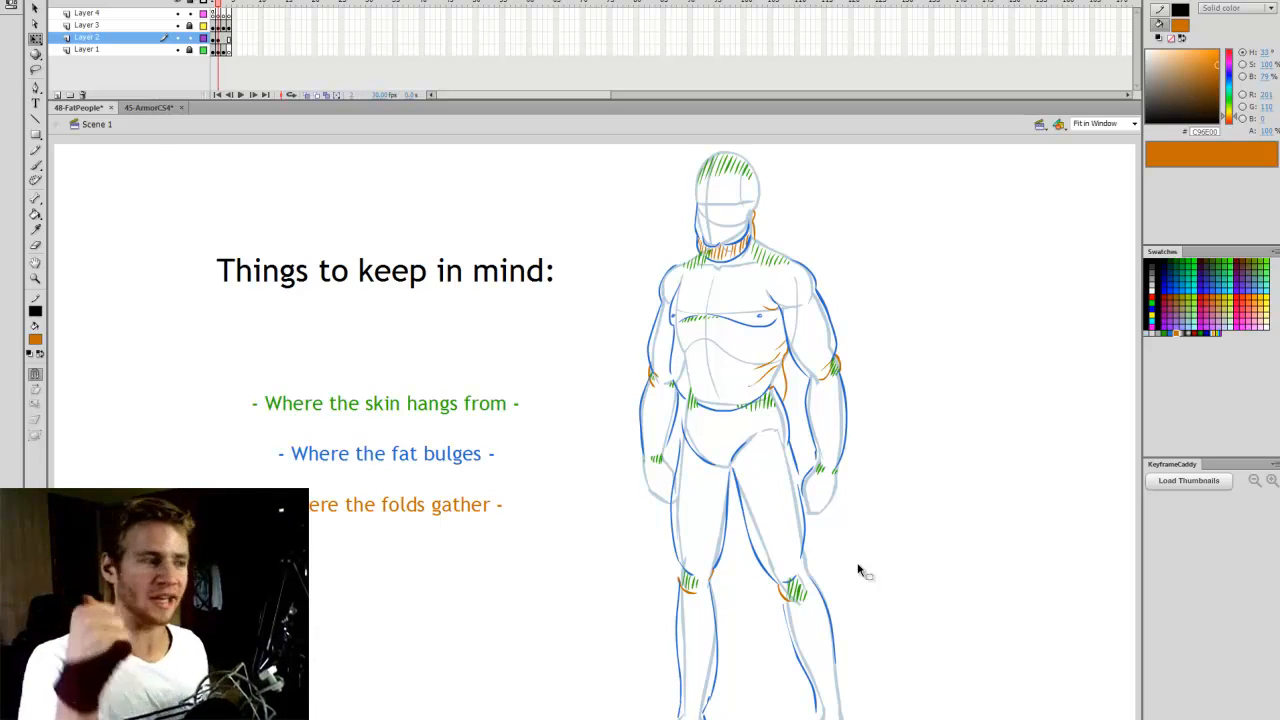
- Advance to the frame with the Chubby, Overweight and Obese figures and view the Chubby figure's head and torso at 400%
key("period")
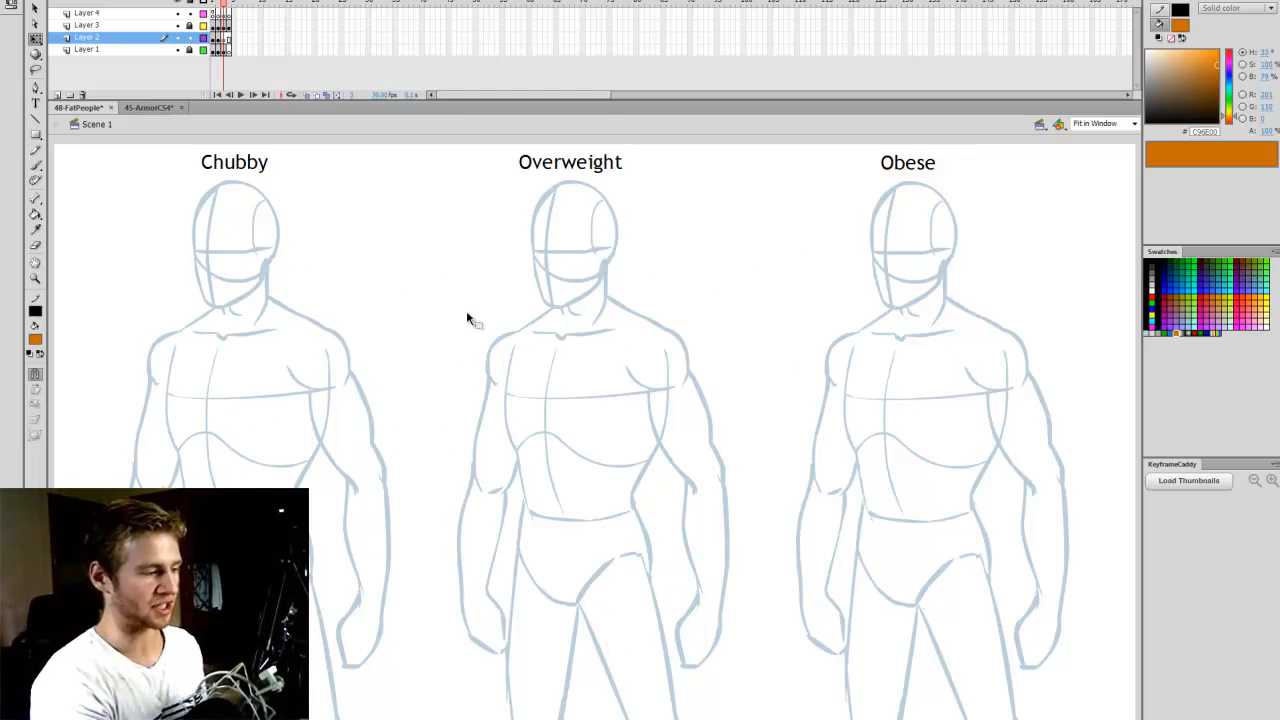
key("z")
left_click(237, 458)
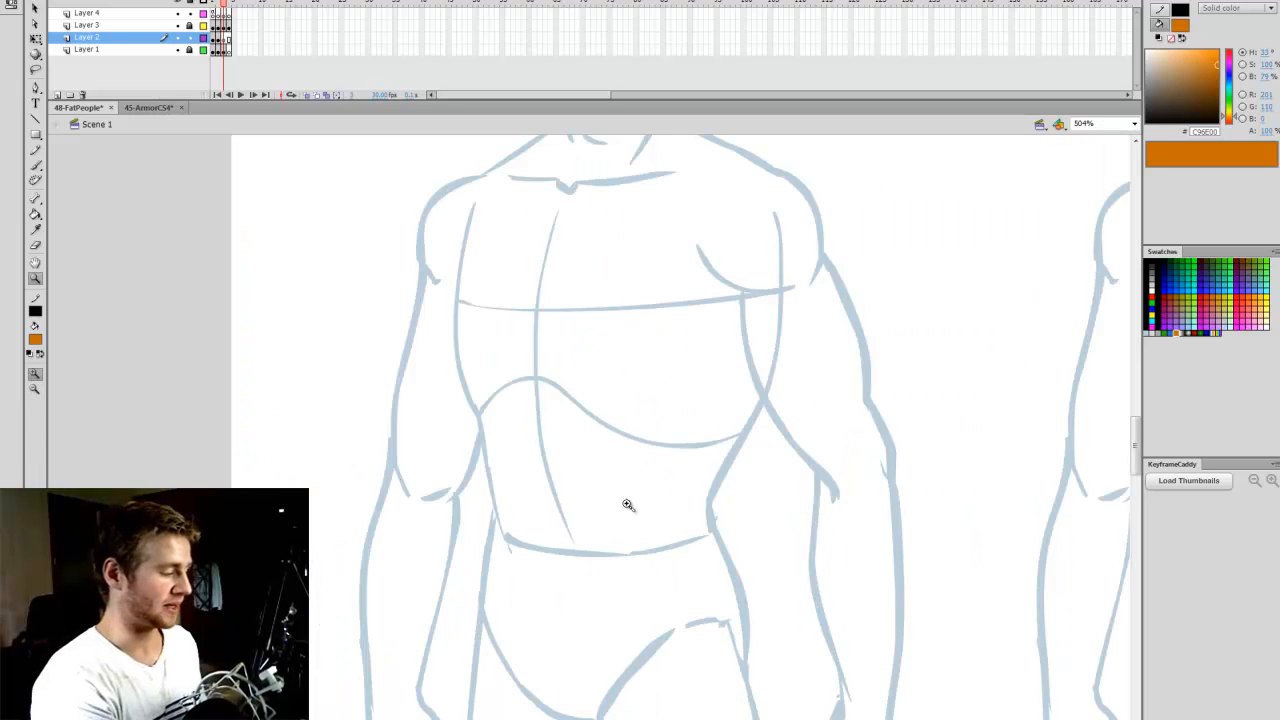
key("q")
left_click_drag(1136, 449, 1137, 420)
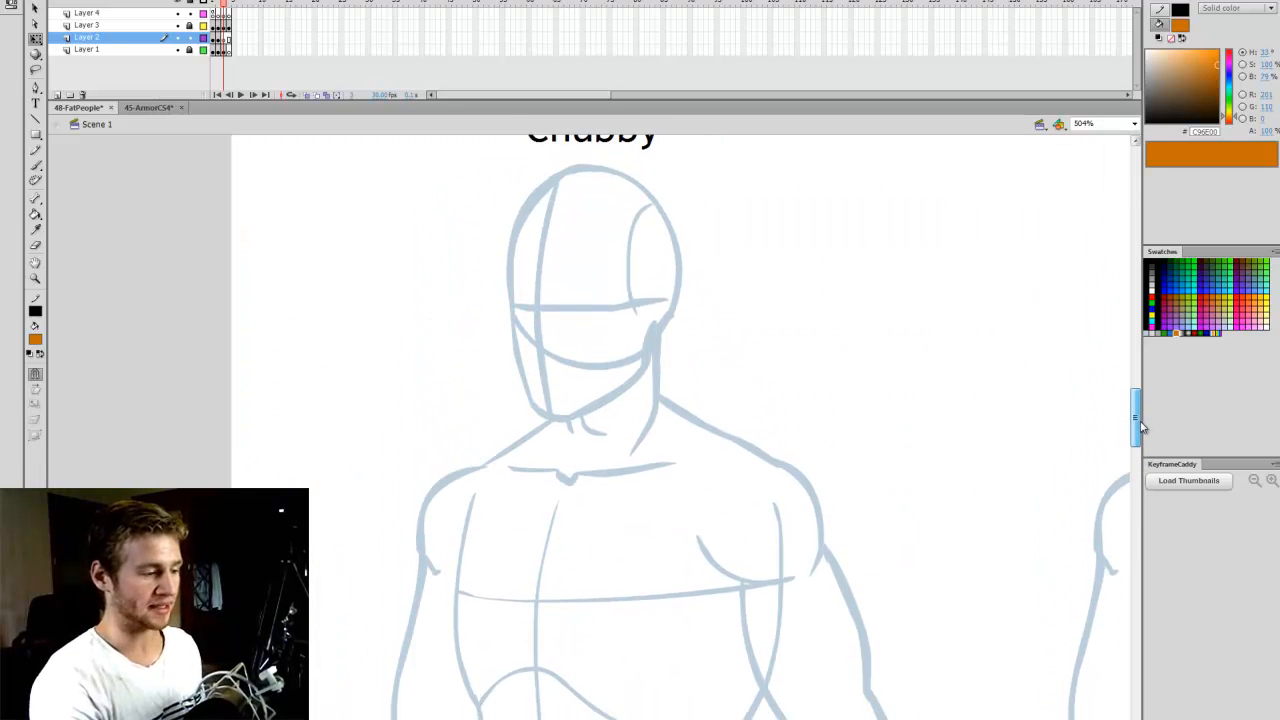
left_click(1104, 124)
type("40")
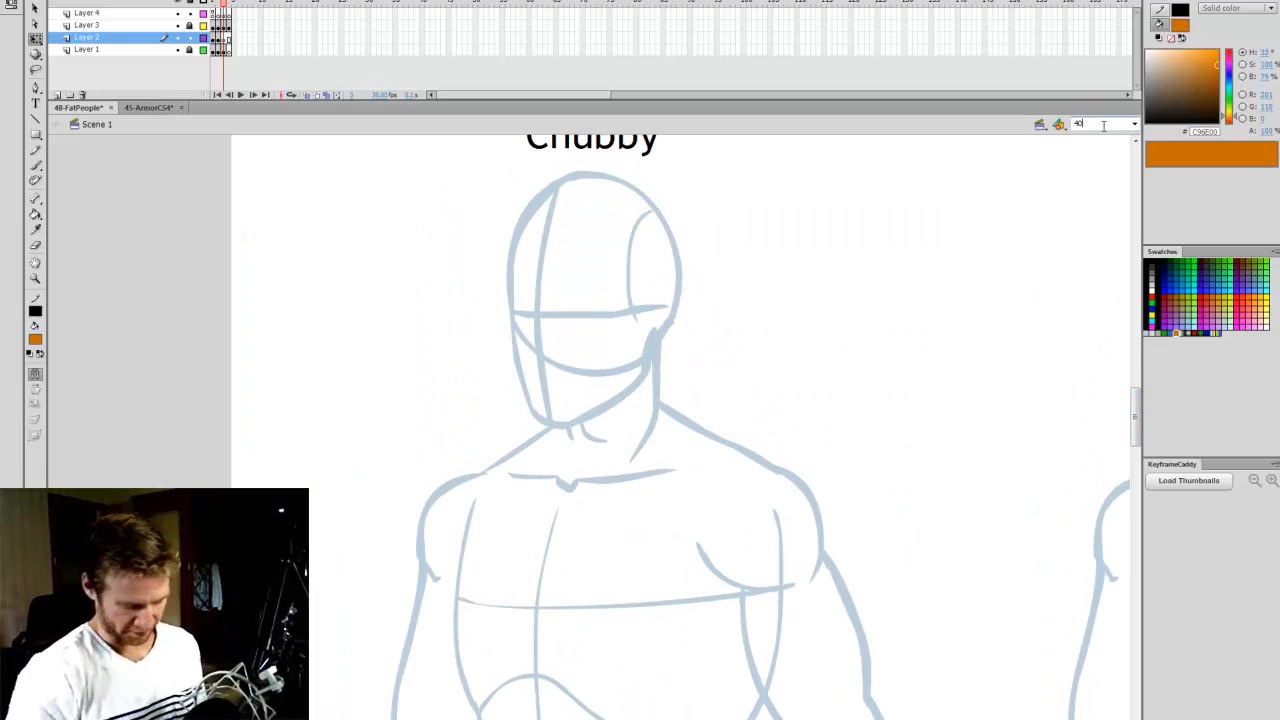
type("0")
key("Return")
mouse_move(1130, 382)
left_mouse_down()
mouse_move(1124, 452)
mouse_move(1124, 395)
mouse_move(1108, 443)
mouse_move(1137, 449)
mouse_move(1142, 405)
left_mouse_up()
- Set the brush colour to black and save the document
key("b")
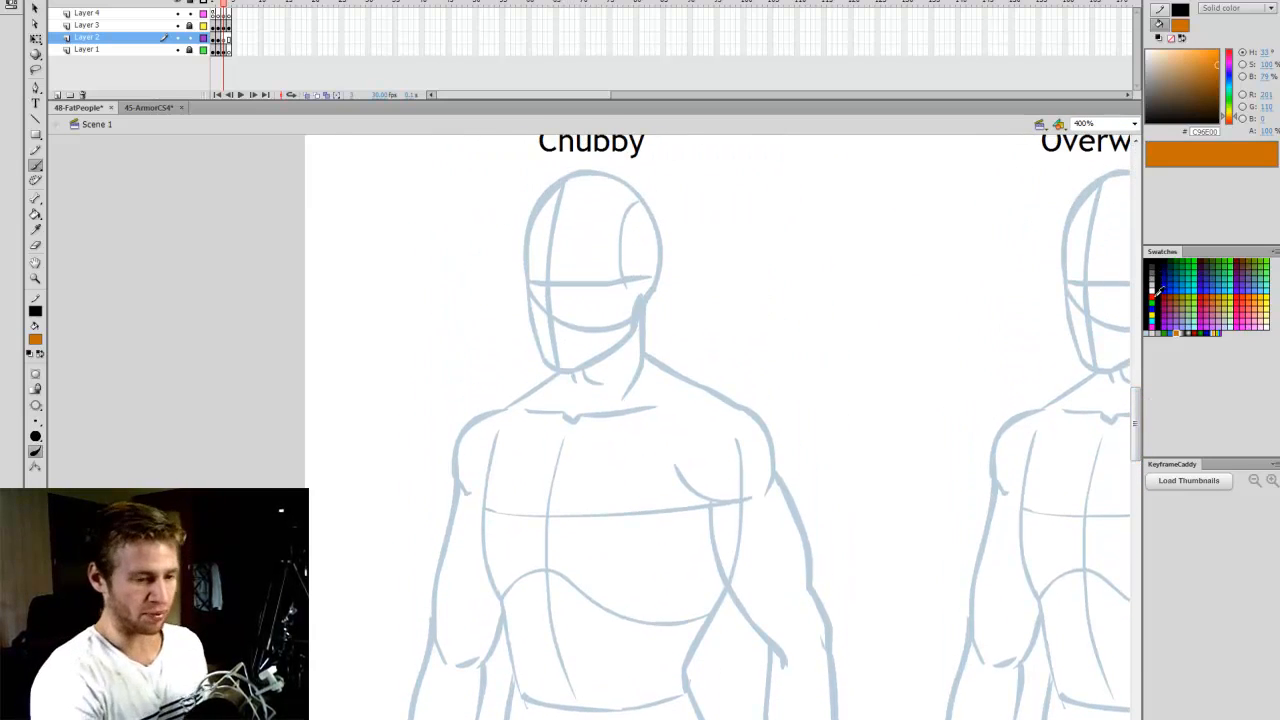
left_click(1155, 259)
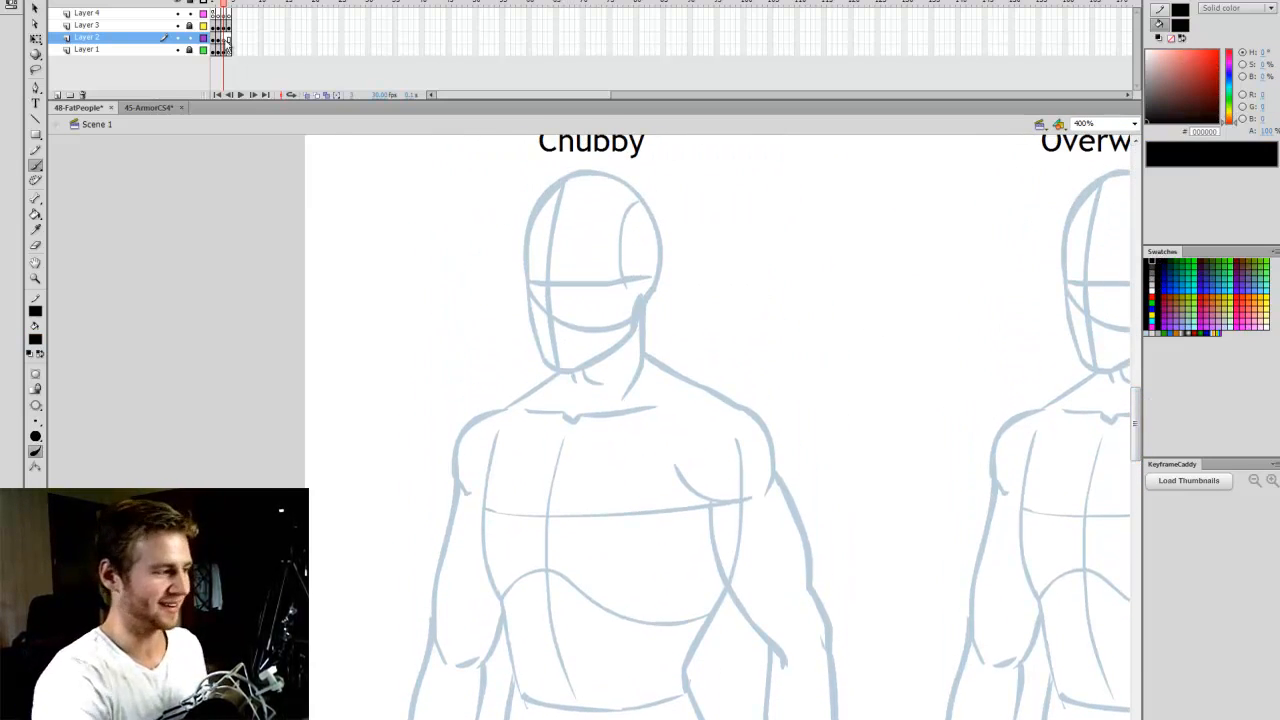
key("ctrl+s")
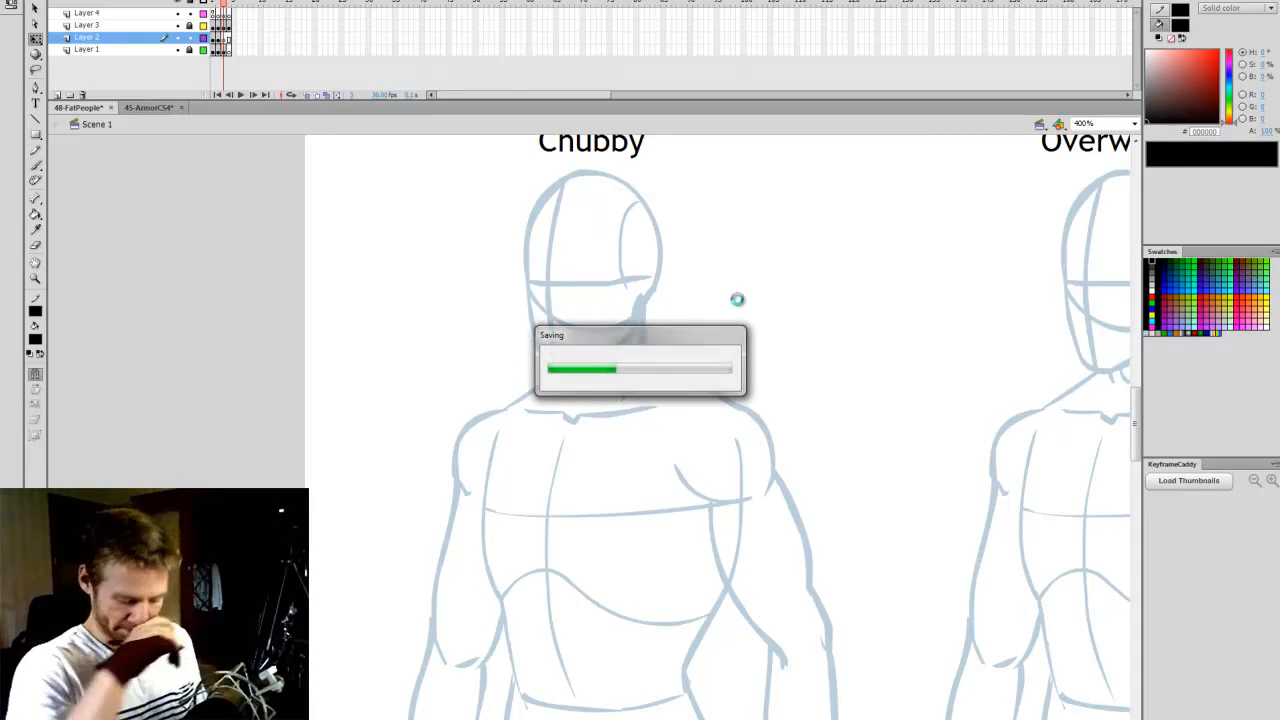
- Choose a small brush size for outlining the Chubby figure
key("b")
left_click_drag(600, 719, 594, 719)
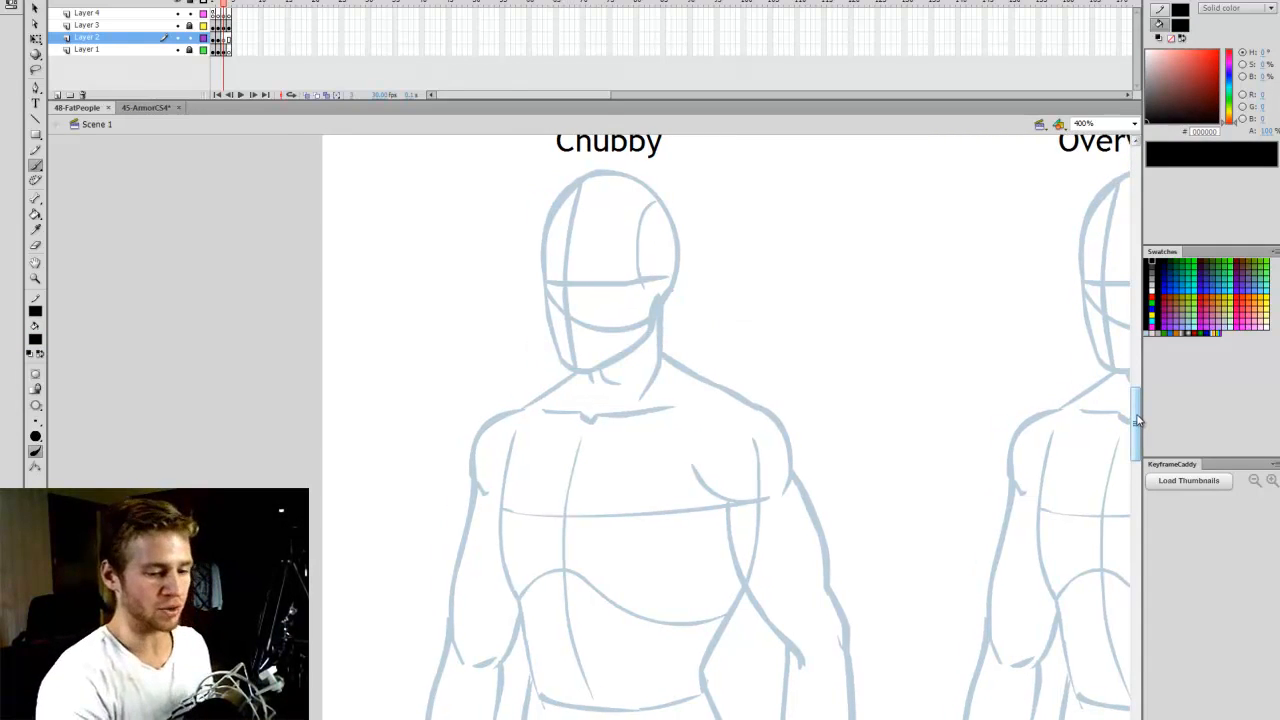
scroll(1137, 420, "down", 1)
left_click(35, 436)
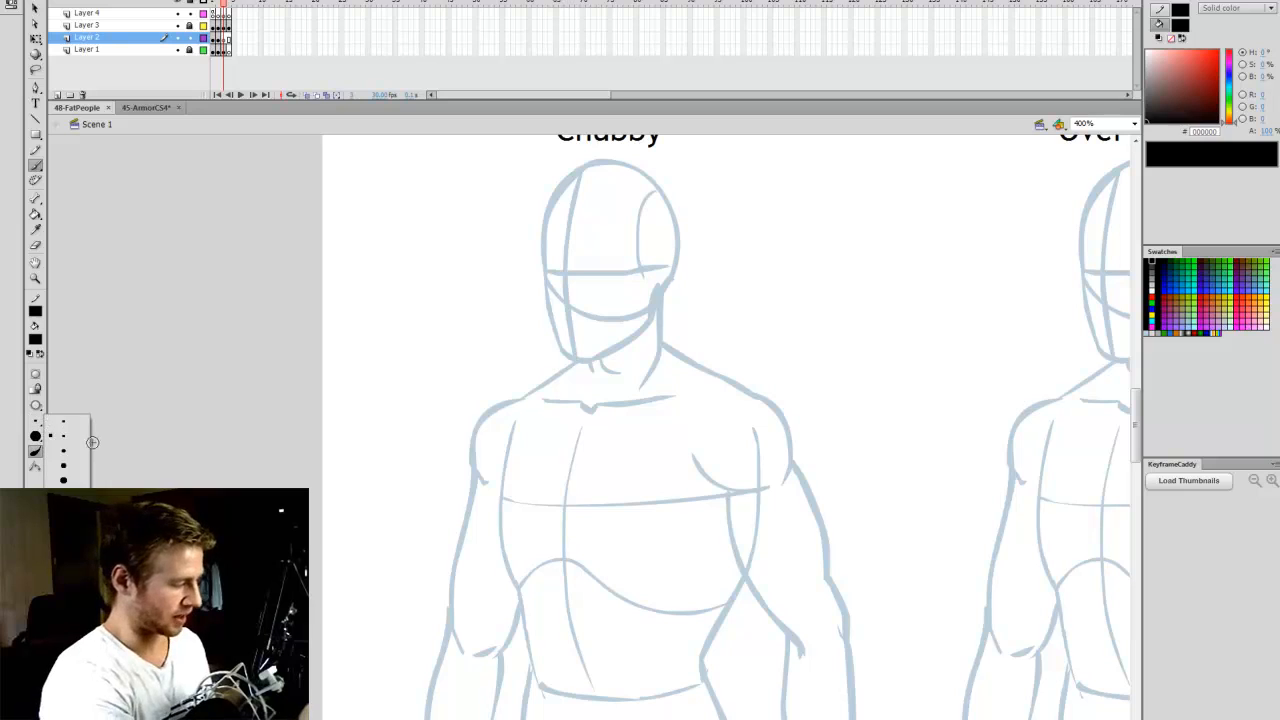
left_click(66, 437)
left_click_drag(557, 719, 563, 719)
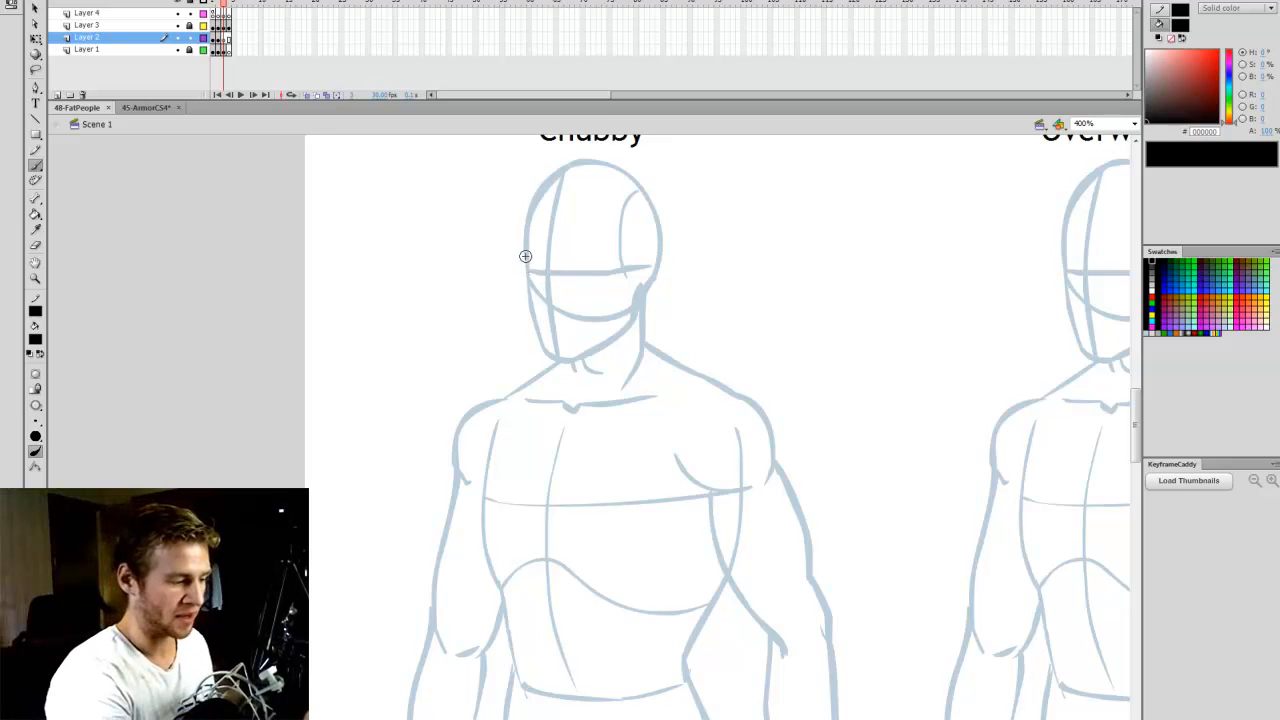
- Outline the Chubby figure's rounded cheek, chin and jaw in black, following the lower head just outside the blue sketch
key("q")
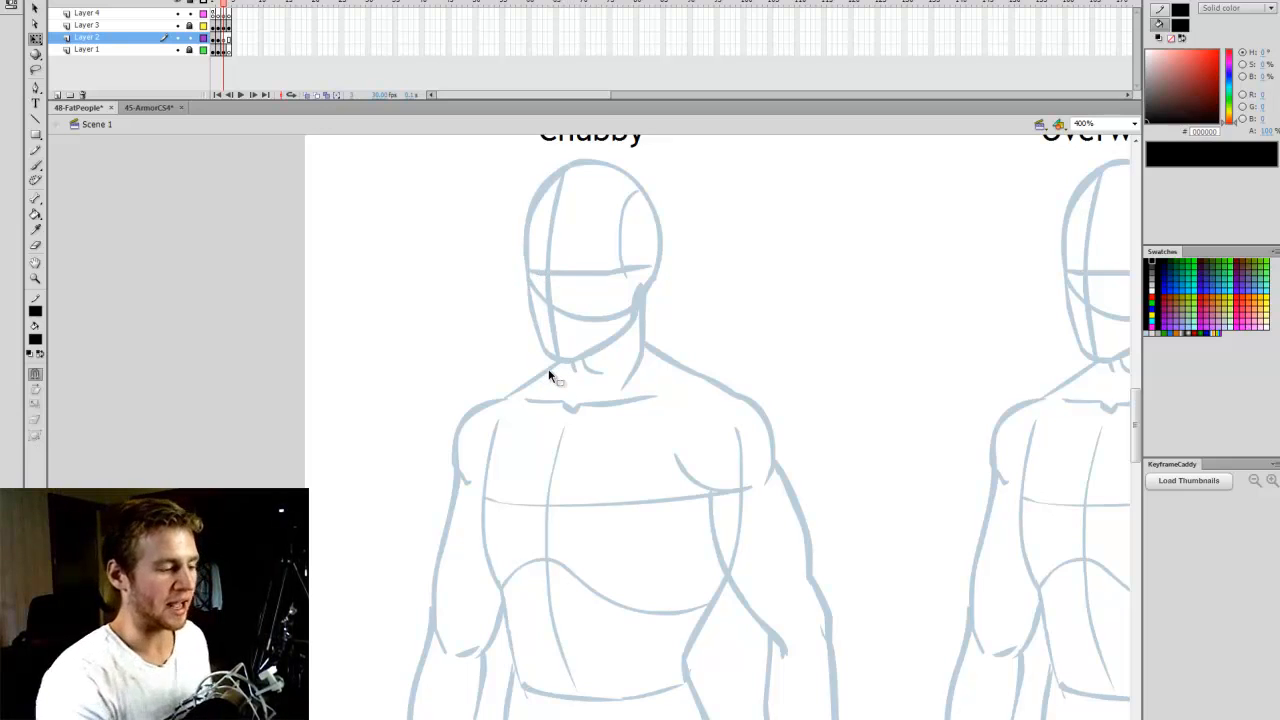
key("b")
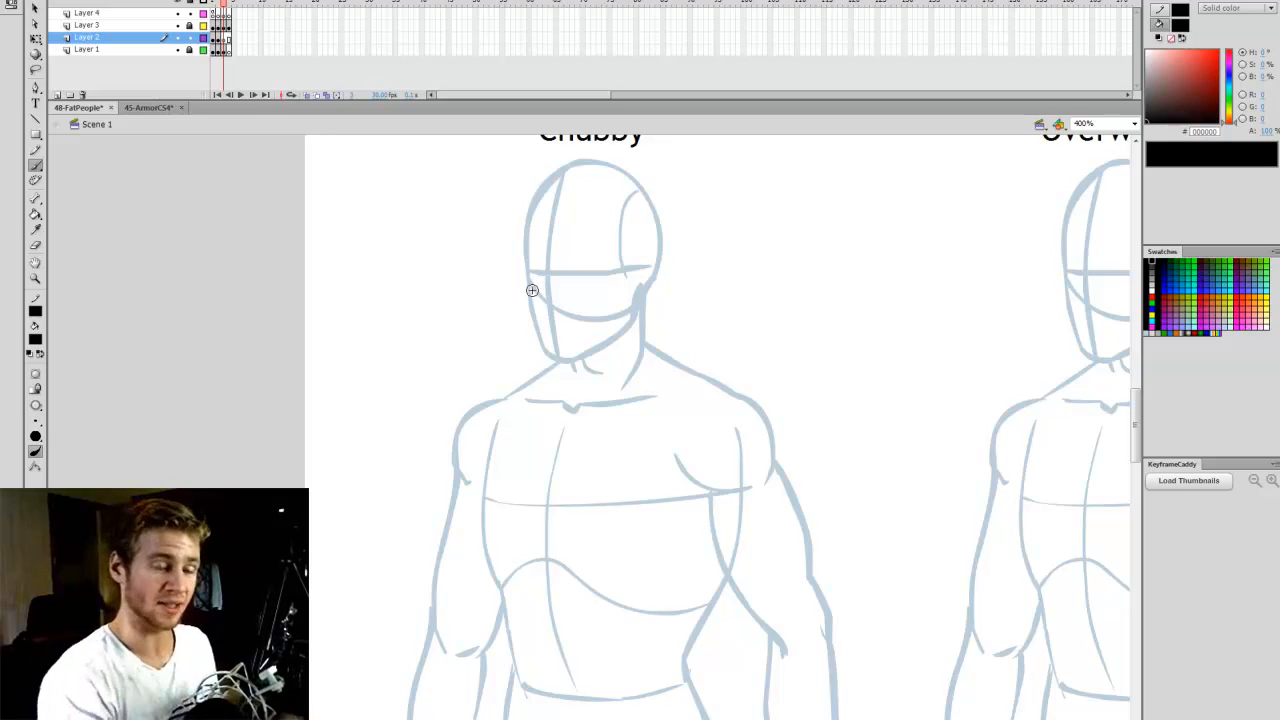
mouse_move(538, 318)
left_mouse_down()
mouse_move(551, 366)
mouse_move(601, 357)
mouse_move(626, 329)
mouse_move(588, 359)
mouse_move(616, 347)
mouse_move(634, 303)
left_mouse_up()
key("ctrl+z")
key("ctrl+z")
scroll(1140, 403, "up", 3)
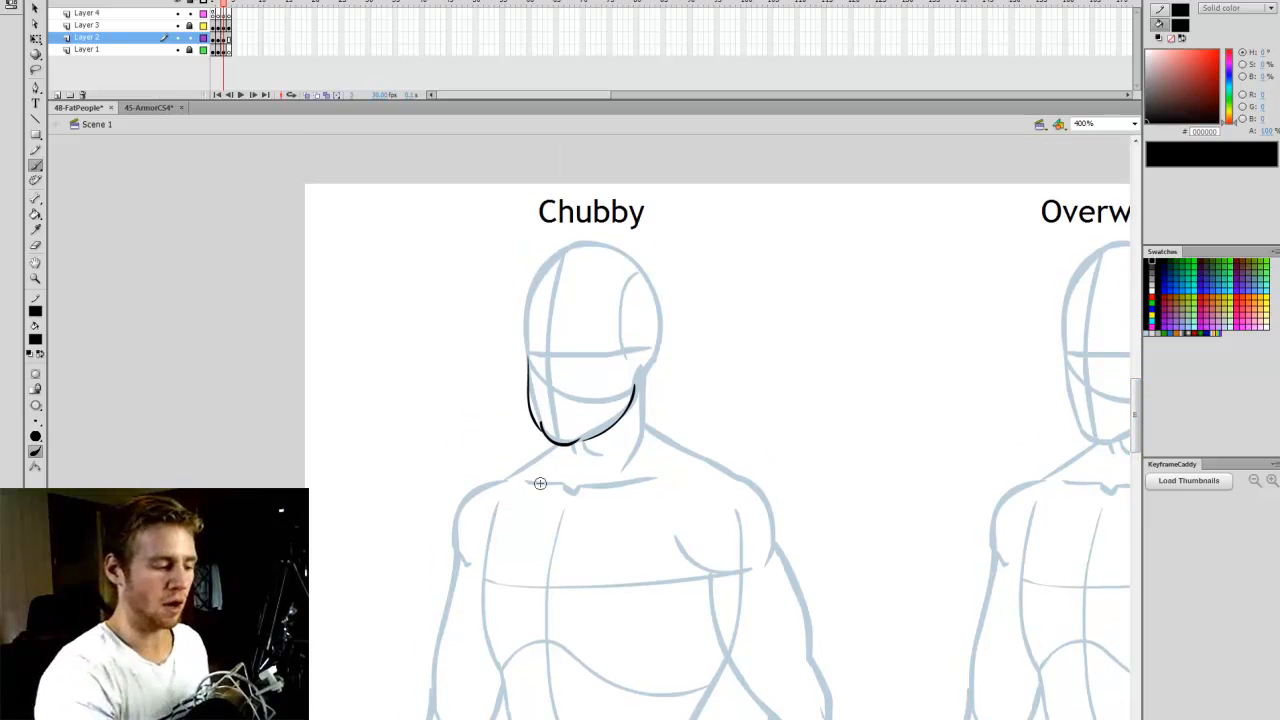
scroll(1097, 440, "down", 1)
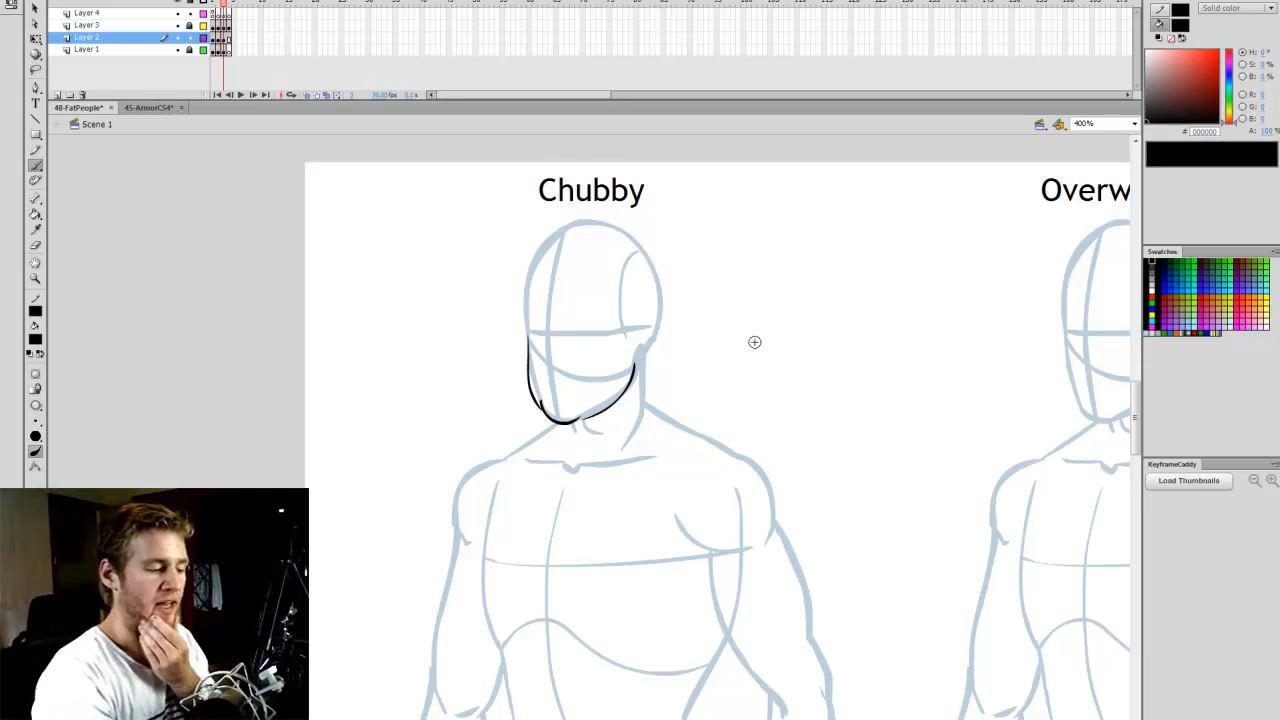
- Sketch a short upturned curve beside the Chubby figure's head as a demonstration and delete it
mouse_move(745, 345)
left_mouse_down()
mouse_move(748, 357)
mouse_move(810, 351)
left_mouse_up()
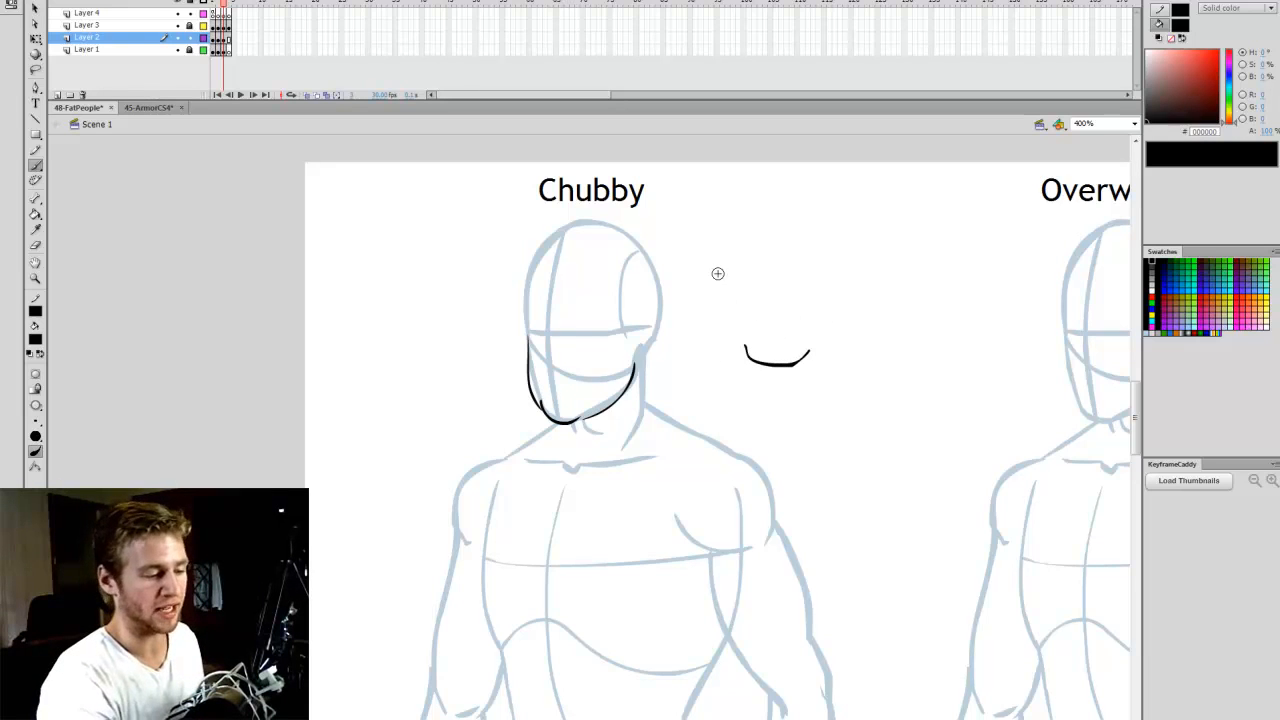
mouse_move(717, 274)
left_mouse_down()
mouse_move(744, 345)
mouse_move(818, 369)
mouse_move(869, 352)
mouse_move(888, 286)
mouse_move(697, 402)
left_mouse_up()
key("q")
key("Delete")
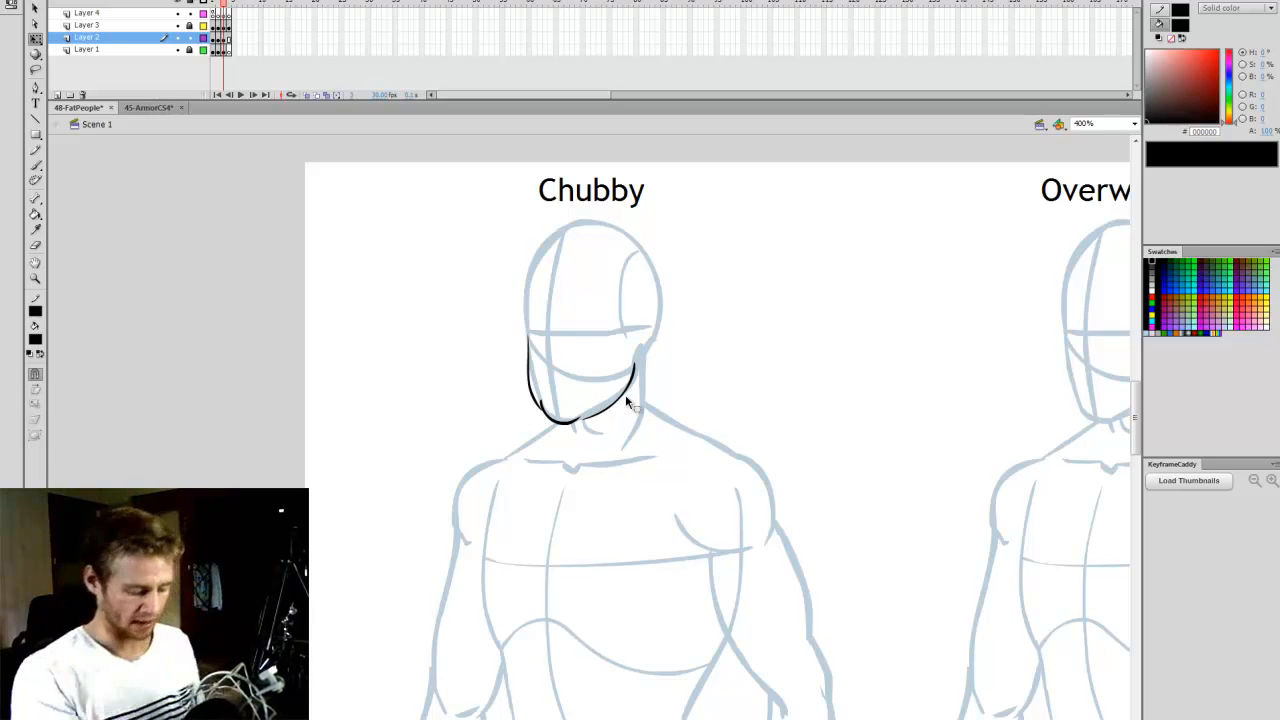
- Draw the left side of the Chubby figure's neck and a short slanted throat stroke beneath the chin
key("b")
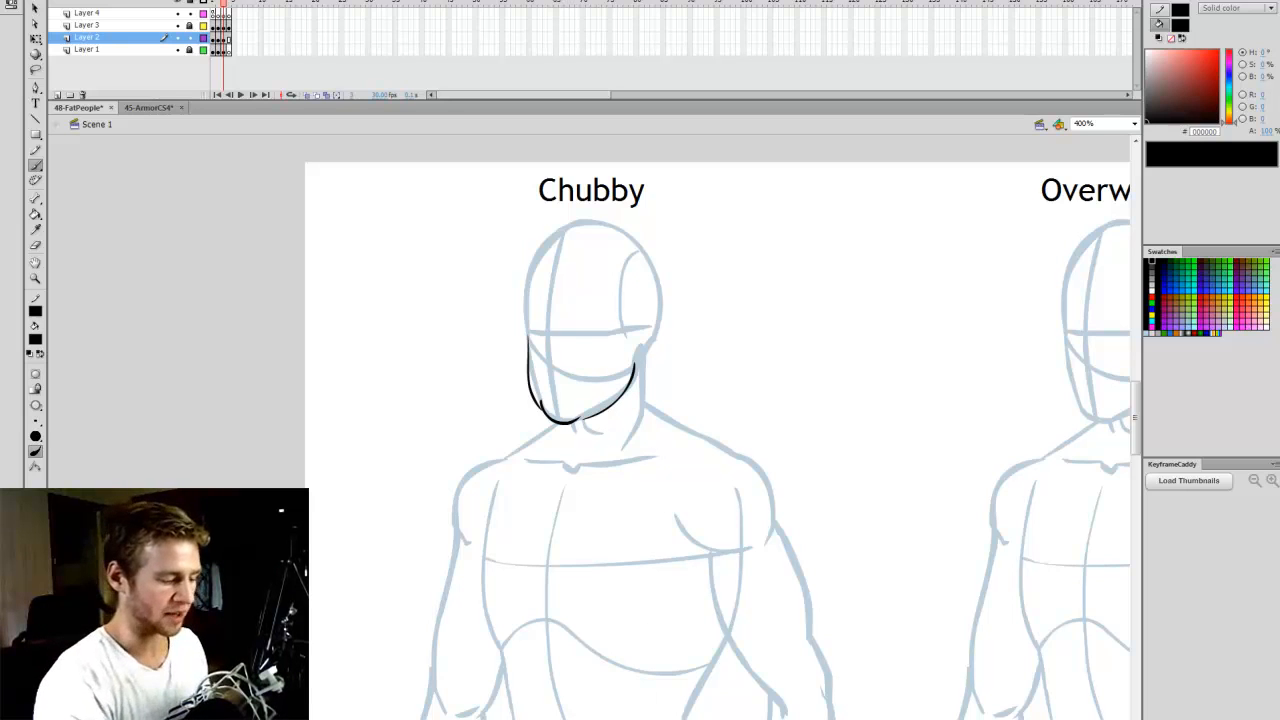
left_click_drag(560, 719, 559, 719)
left_click_drag(1136, 420, 1136, 424)
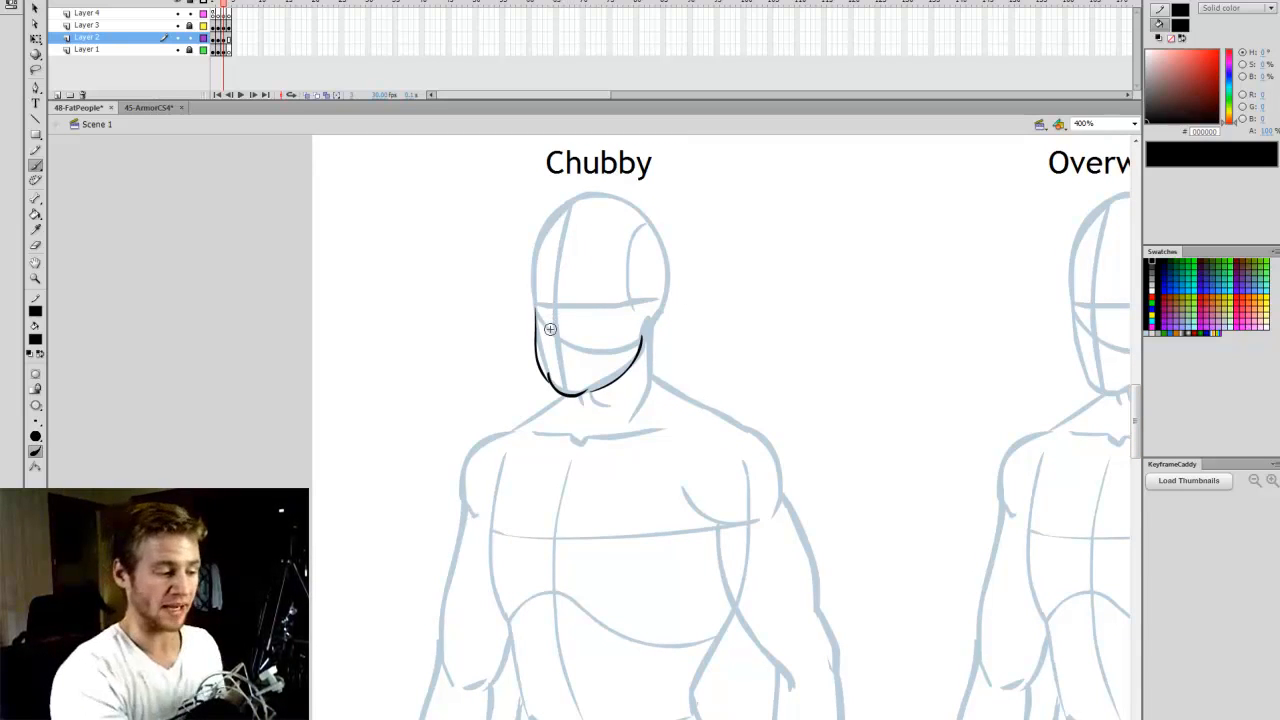
left_click_drag(548, 310, 556, 343)
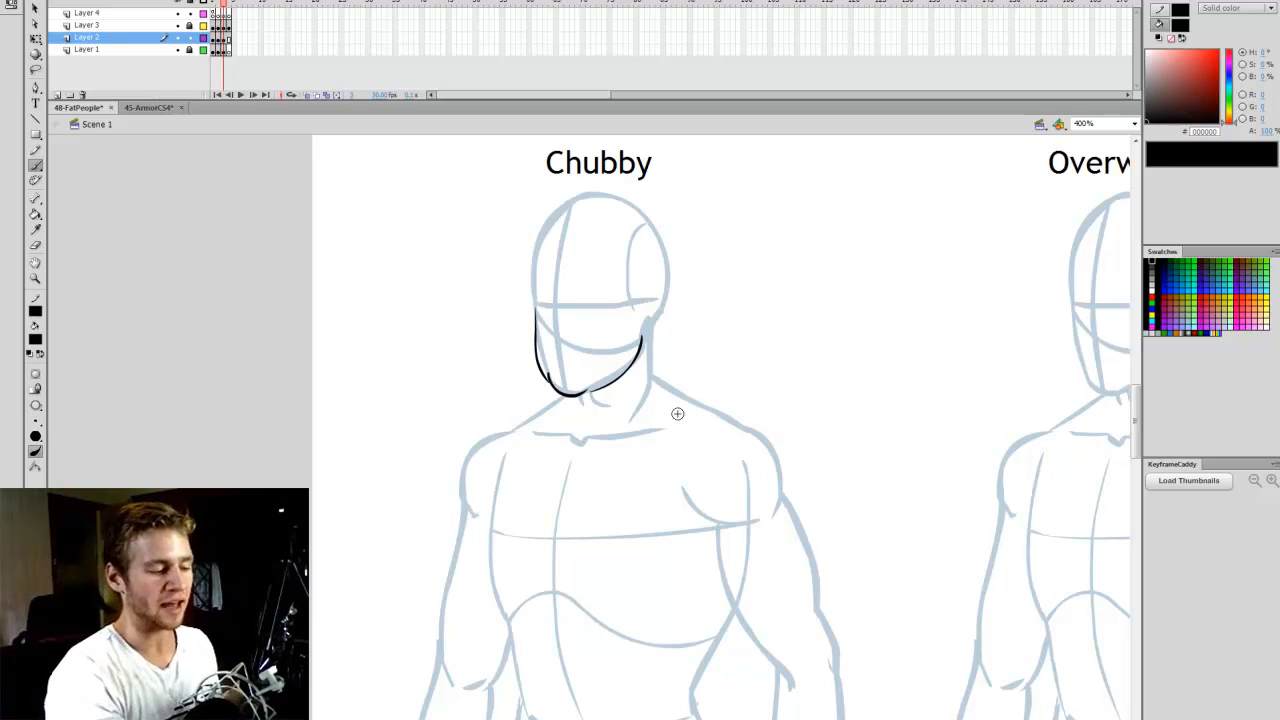
scroll(677, 413, "down", 1)
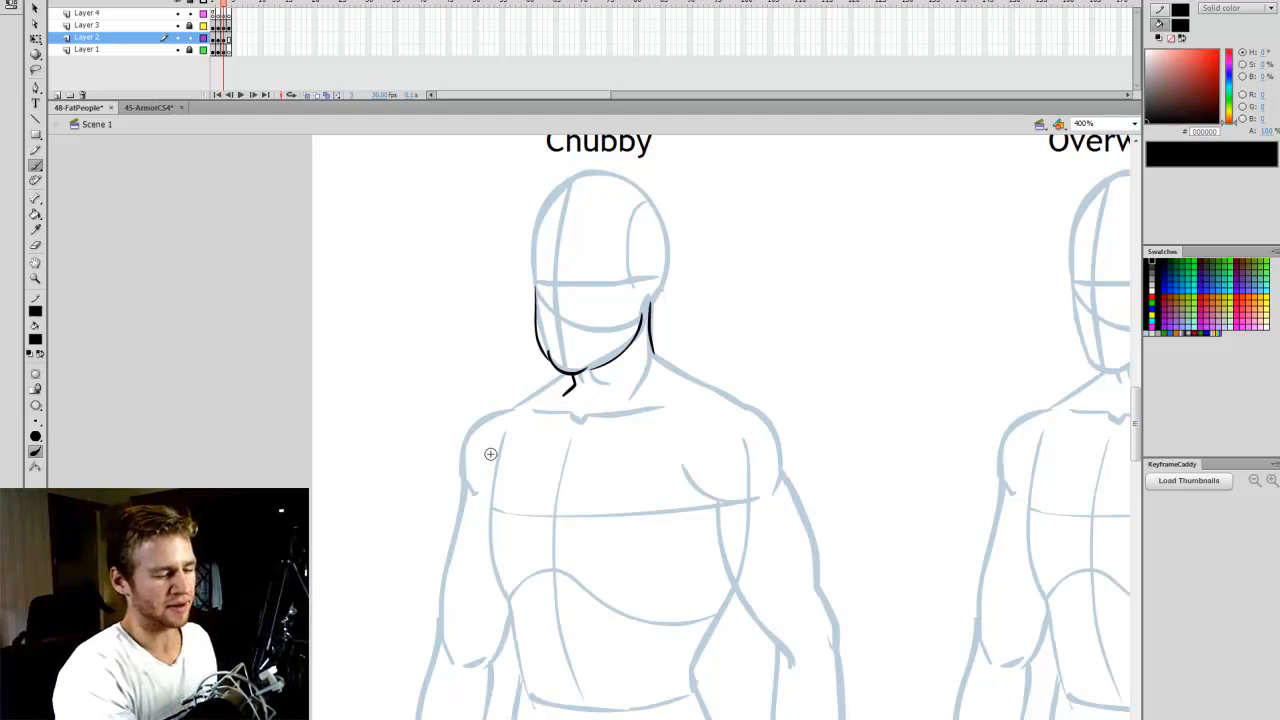
left_click_drag(567, 375, 580, 392)
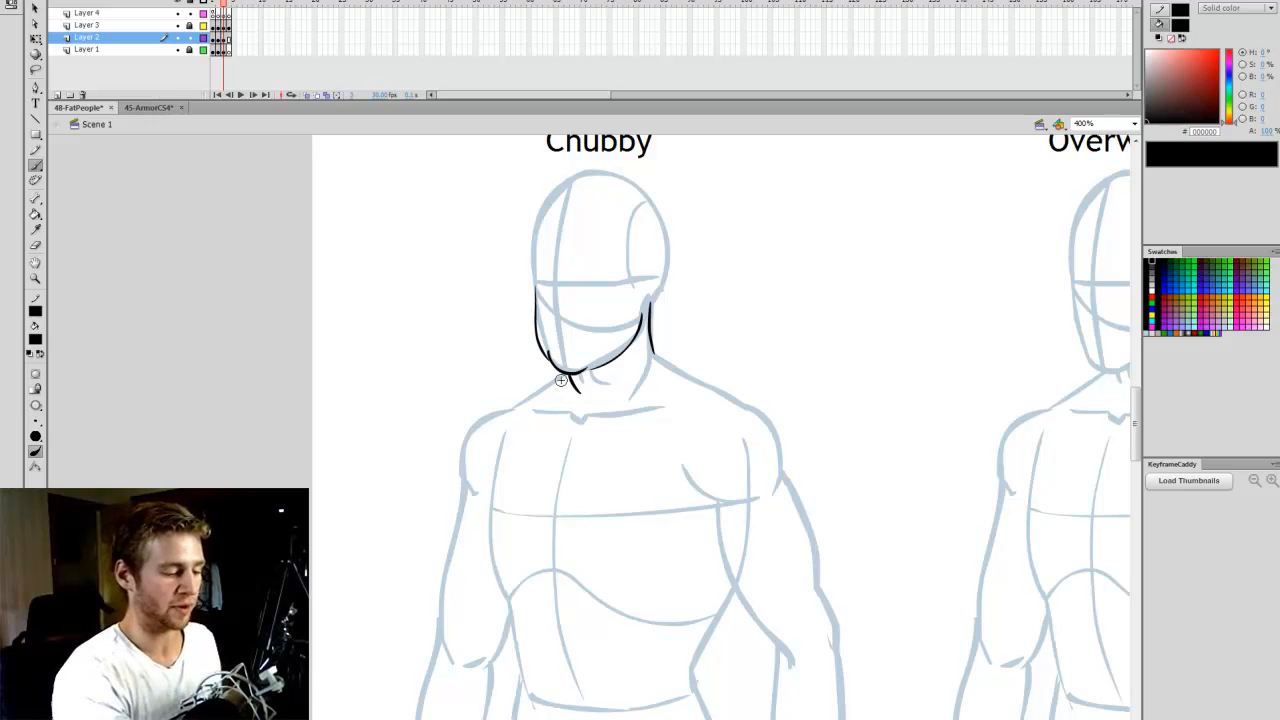
- Draw the sloping lines from both sides of the Chubby figure's neck to the shoulders, redoing the left one until it fits
left_click_drag(653, 348, 722, 388)
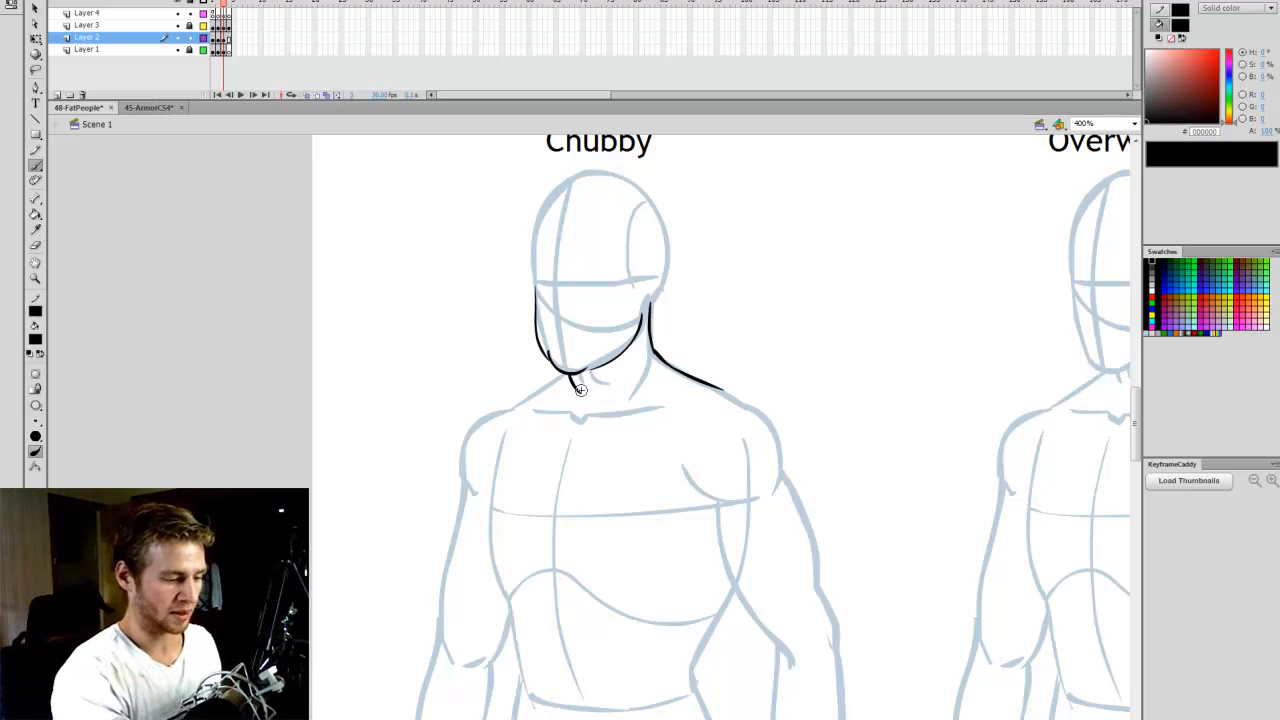
key("ctrl+z")
left_click_drag(653, 349, 724, 392)
key("ctrl+z")
left_click_drag(652, 350, 730, 401)
left_click_drag(565, 372, 505, 410)
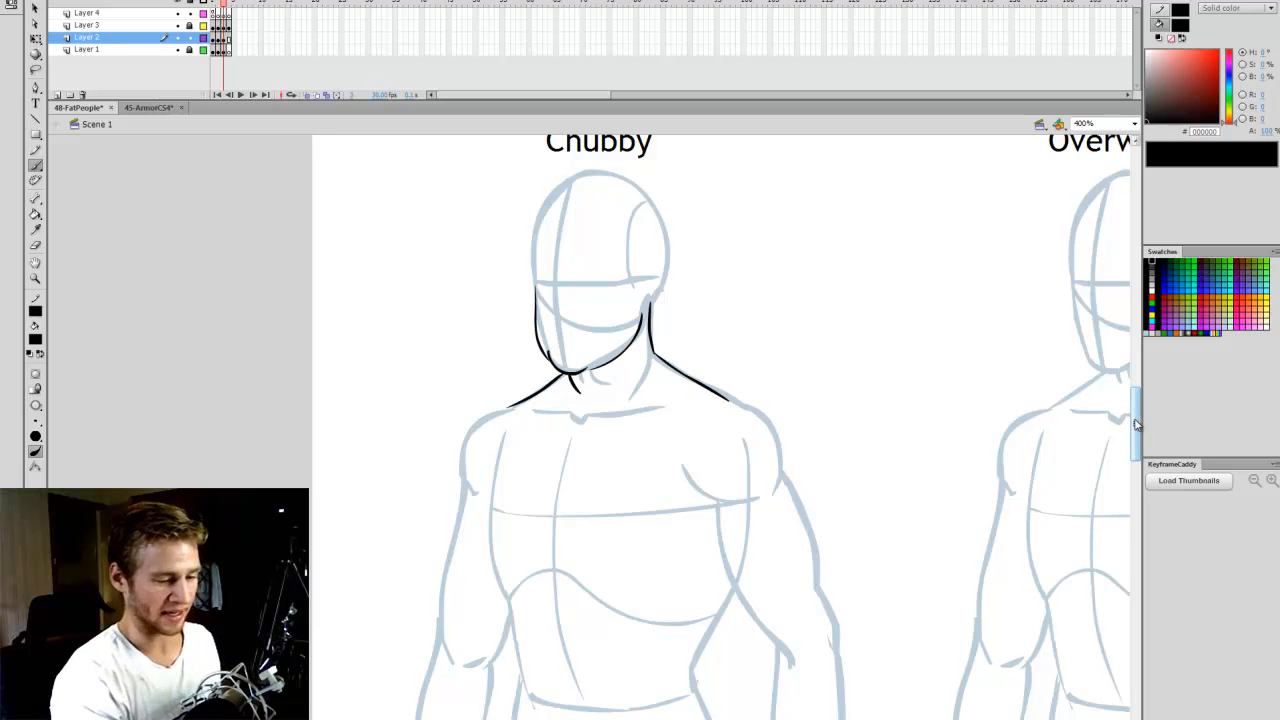
- Outline the Chubby figure's rounded left shoulder and continue along the outer upper arm to the elbow
scroll(1136, 425, "down", 3)
scroll(1136, 445, "down", 2)
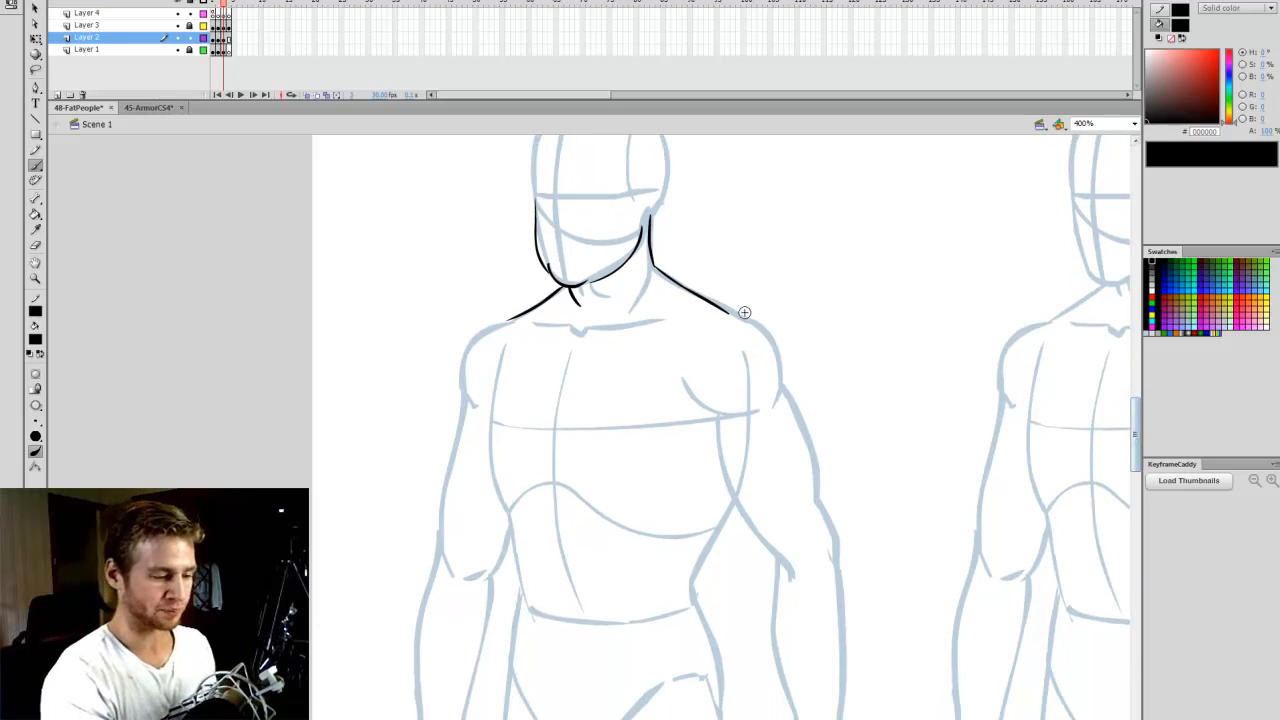
mouse_move(730, 313)
left_mouse_down()
mouse_move(777, 349)
mouse_move(780, 386)
left_mouse_up()
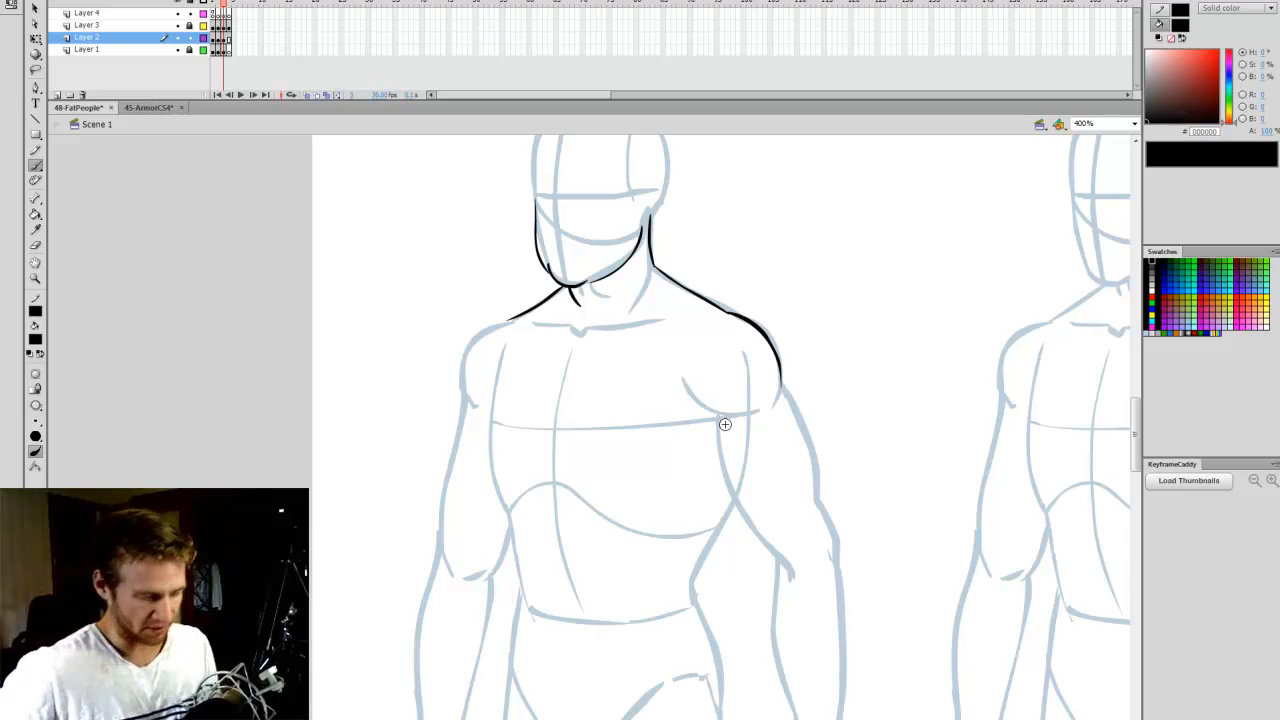
left_click_drag(806, 417, 821, 528)
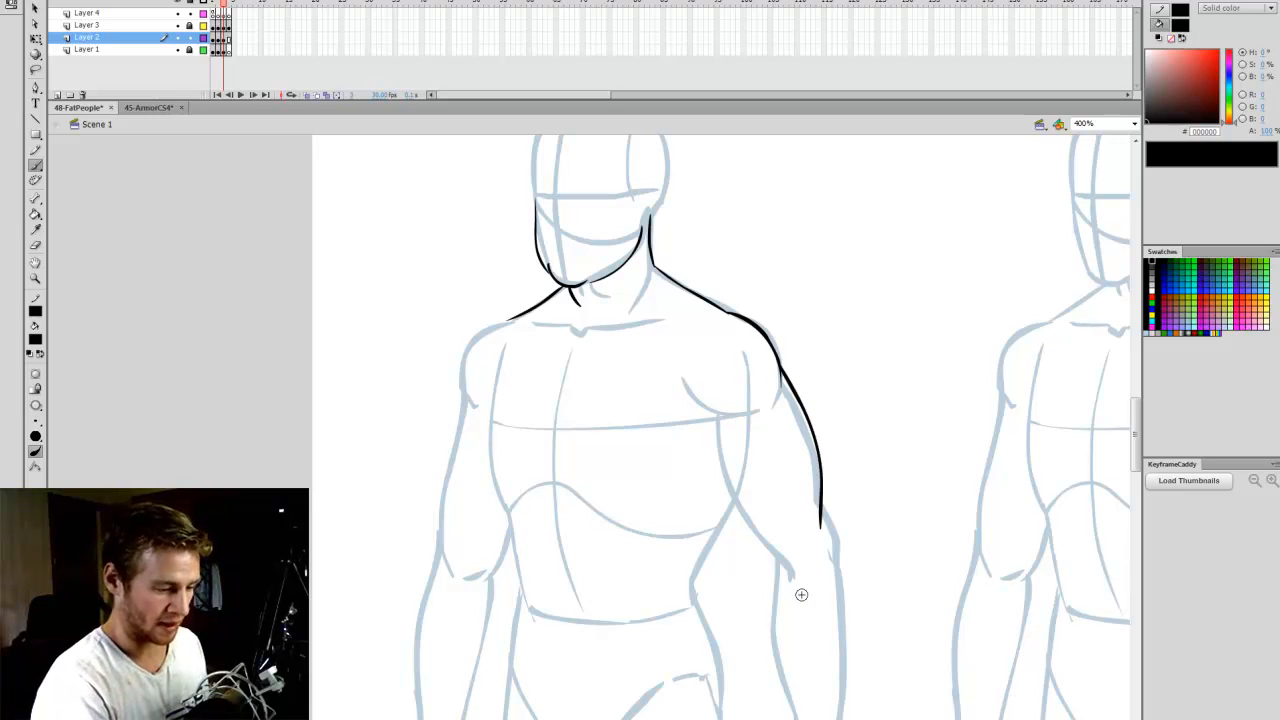
- Draw the inner contour of the Chubby figure's left upper arm from the armpit crease to the elbow, redoing strokes until it fits
left_click_drag(722, 458, 745, 550)
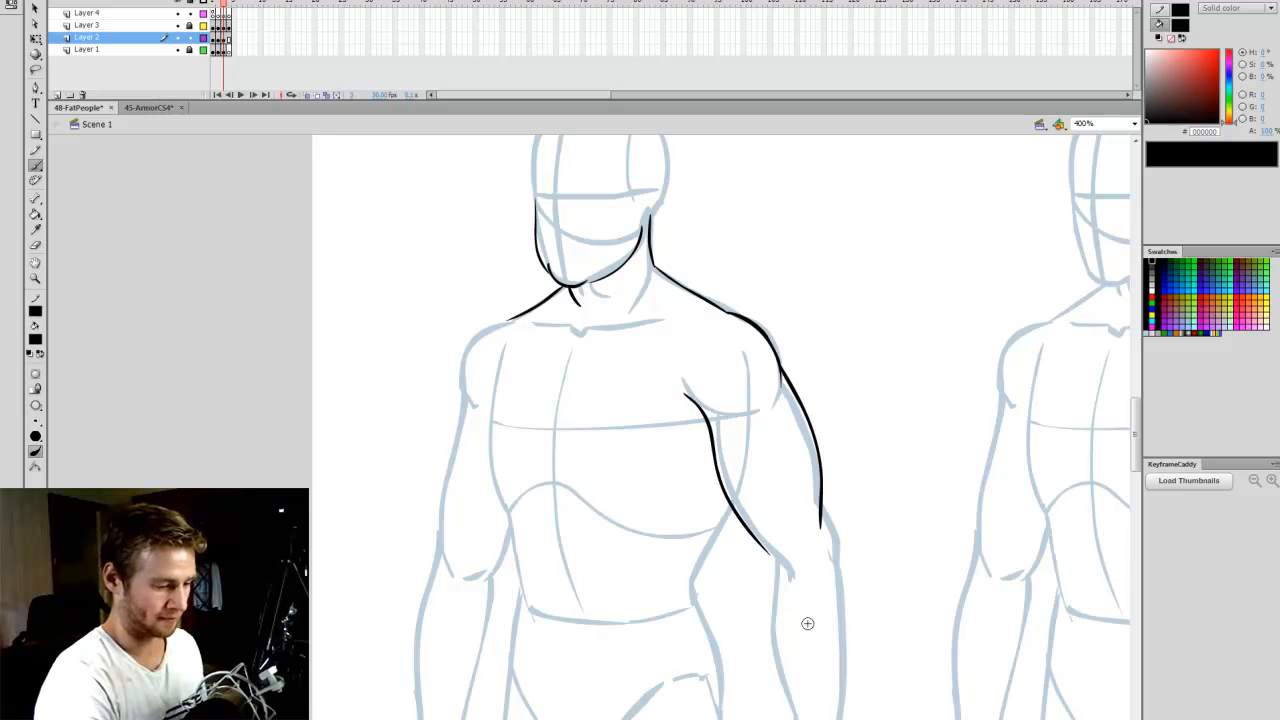
key("ctrl+z")
mouse_move(683, 384)
left_mouse_down()
mouse_move(770, 417)
mouse_move(765, 540)
mouse_move(800, 566)
left_mouse_up()
key("ctrl+z")
key("ctrl+z")
mouse_move(686, 399)
left_mouse_down()
mouse_move(717, 473)
mouse_move(772, 553)
left_mouse_up()
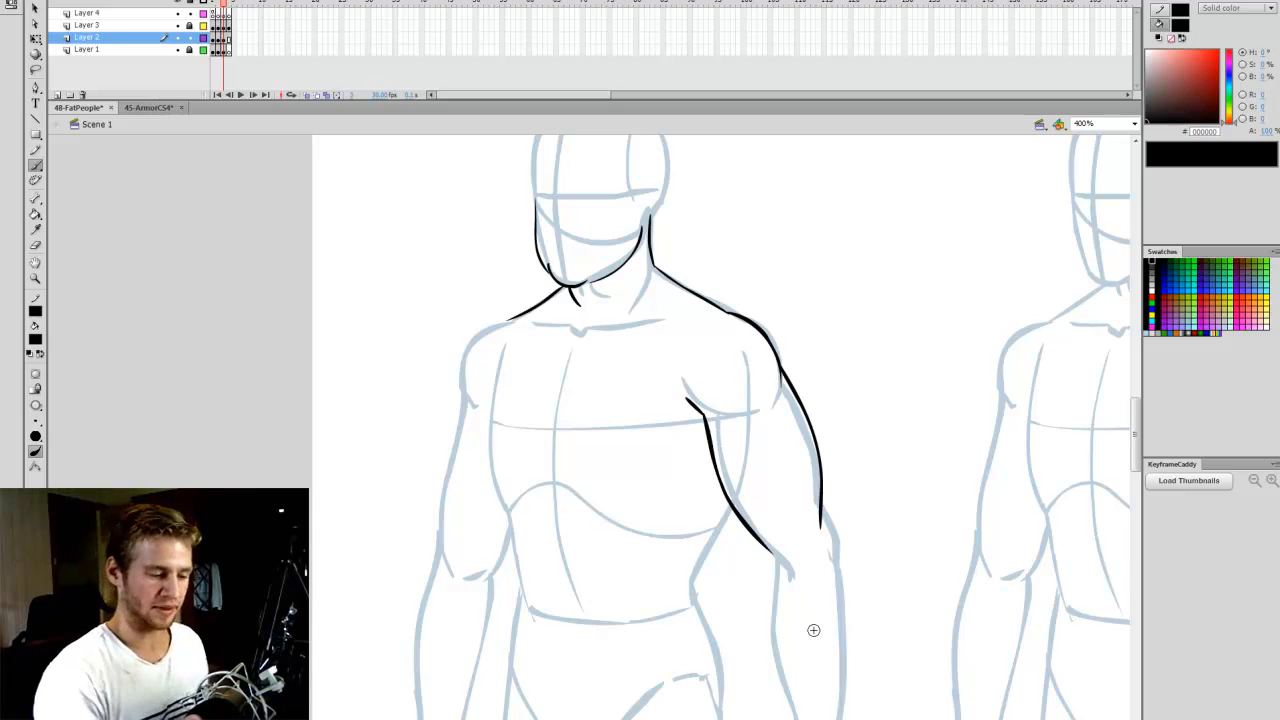
key("ctrl+z")
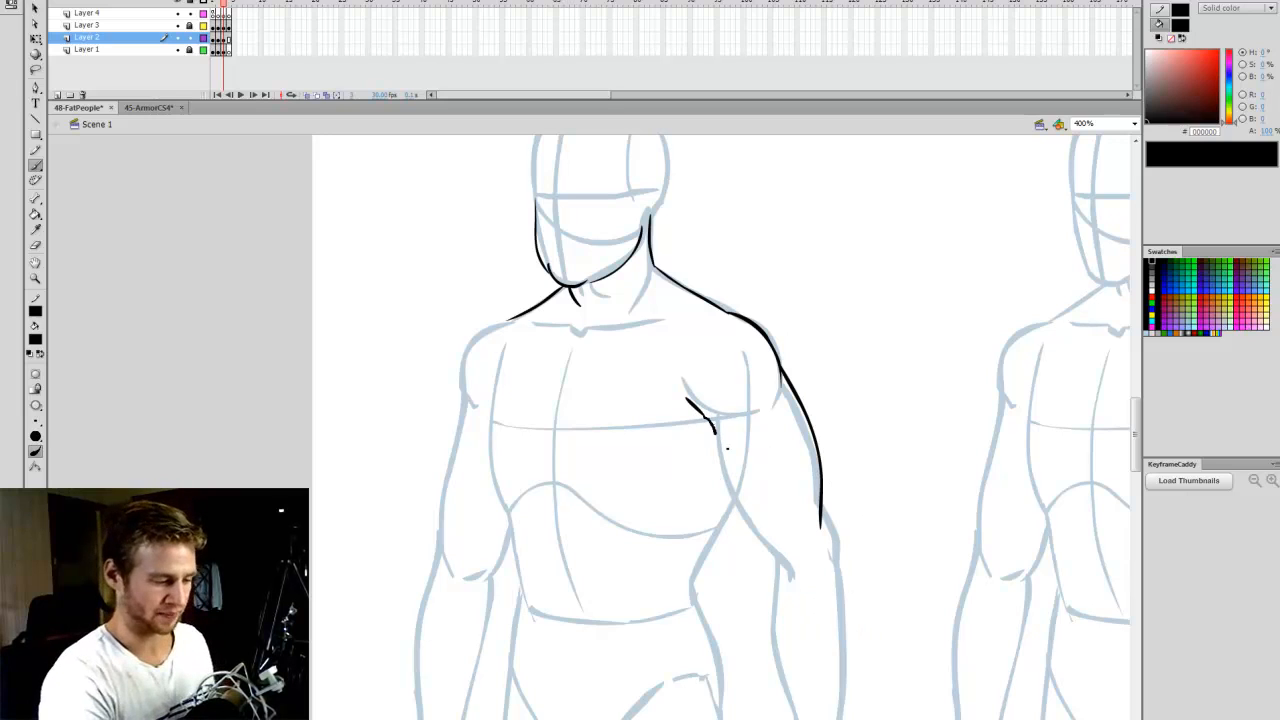
left_click_drag(727, 448, 770, 552)
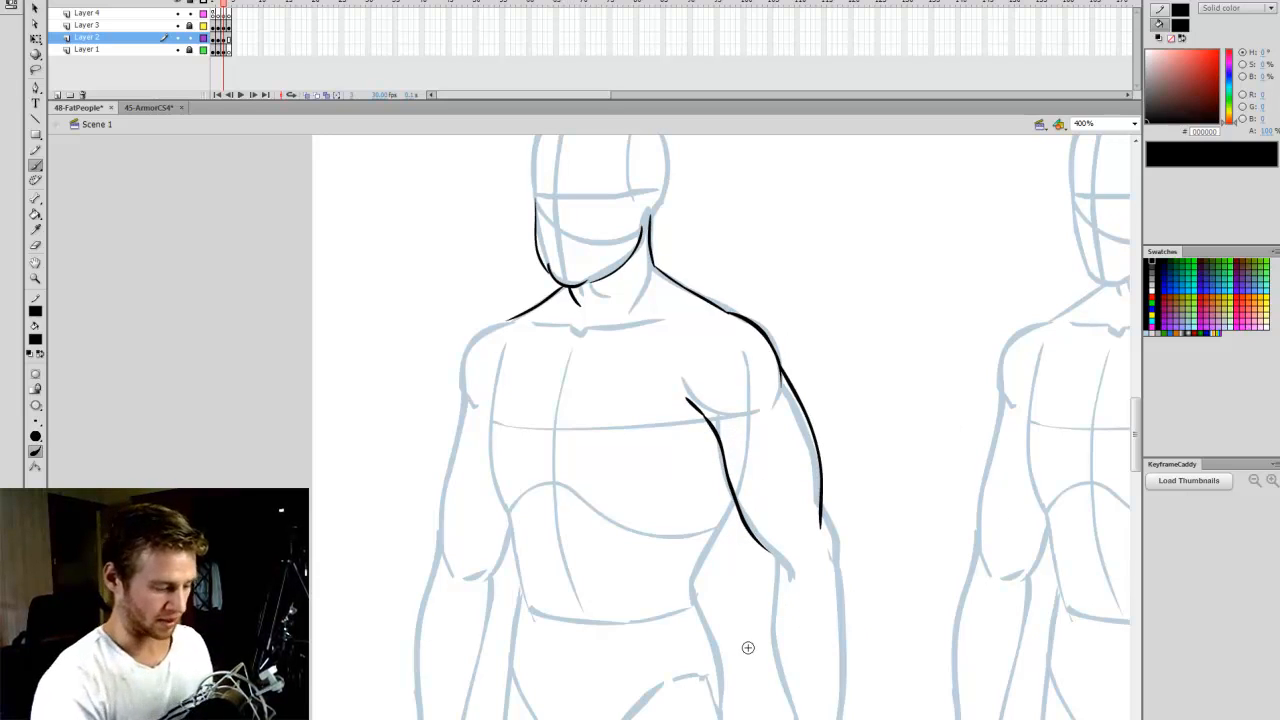
- Draw the right edge of the Chubby figure's chest and the sagging curves under both pectorals
scroll(721, 427, "left", 2)
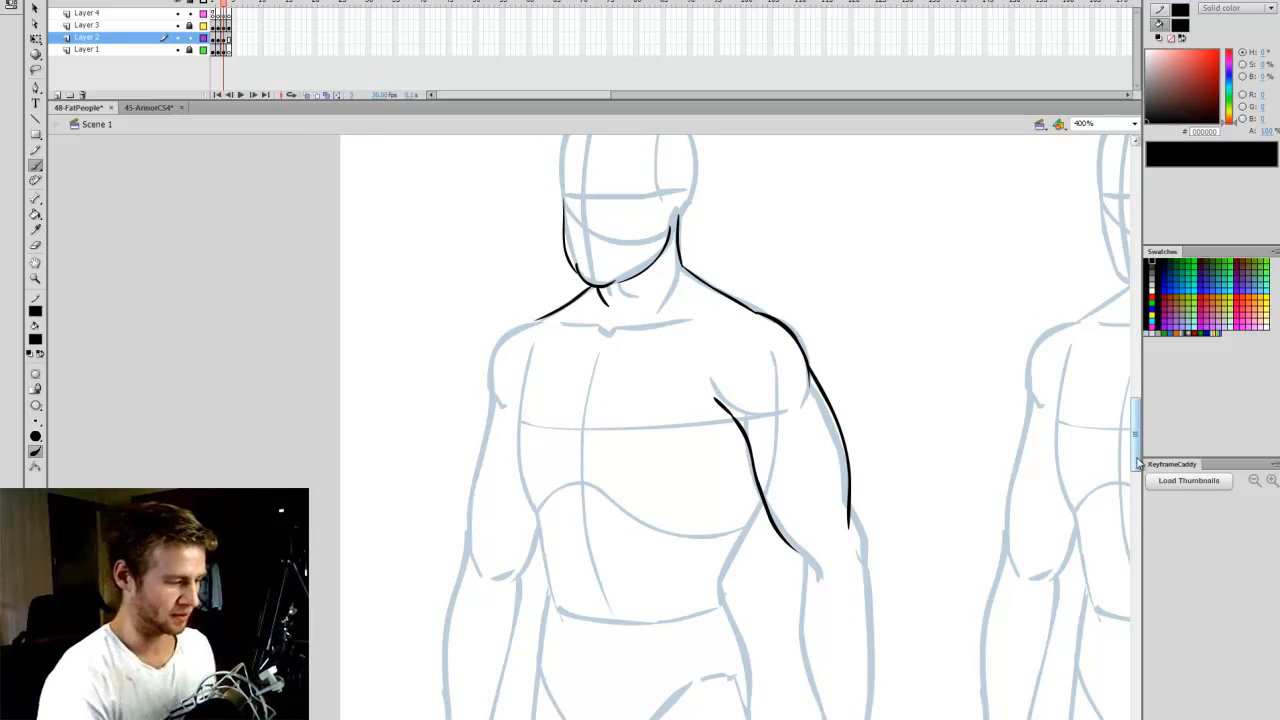
scroll(1117, 449, "down", 1)
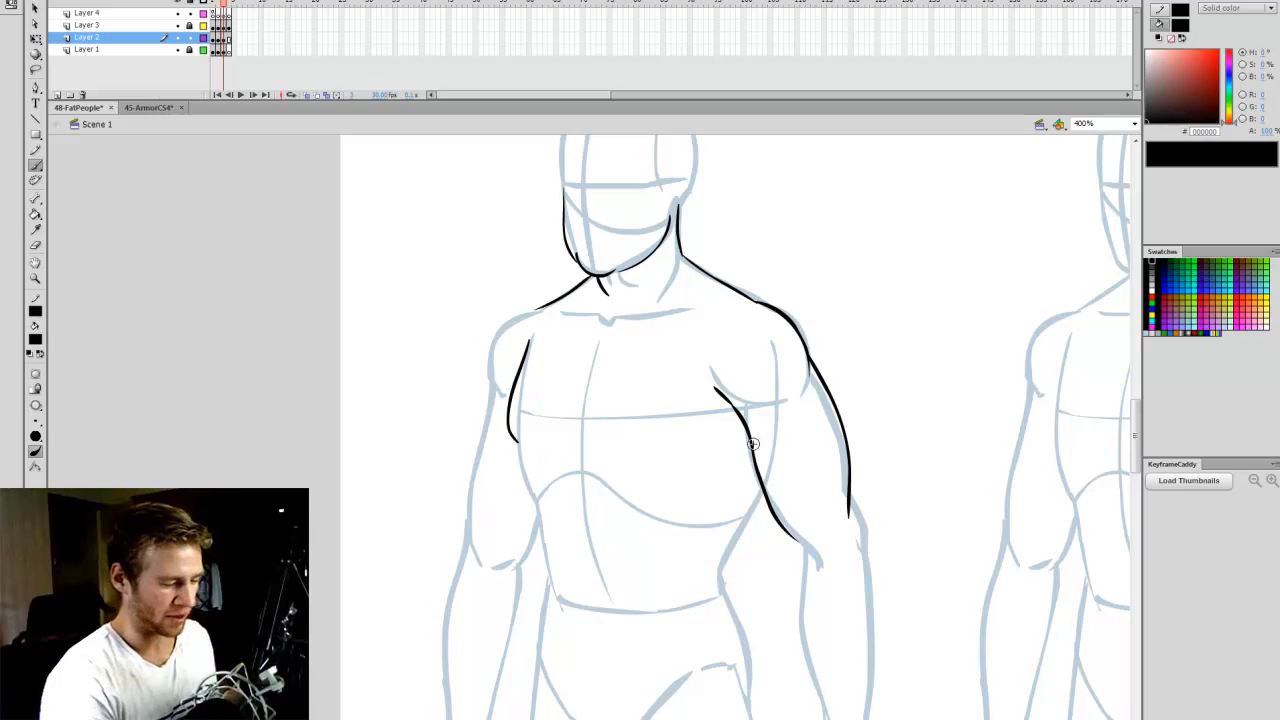
left_click_drag(526, 441, 549, 436)
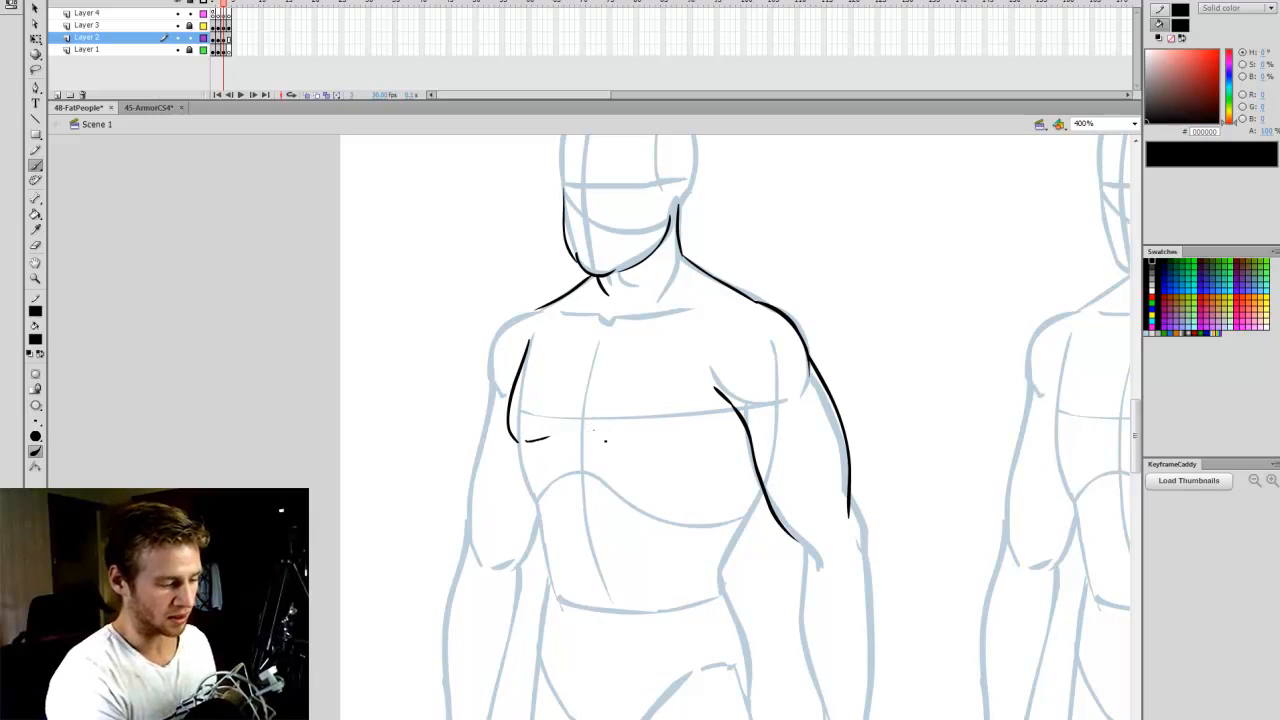
left_click_drag(683, 451, 708, 432)
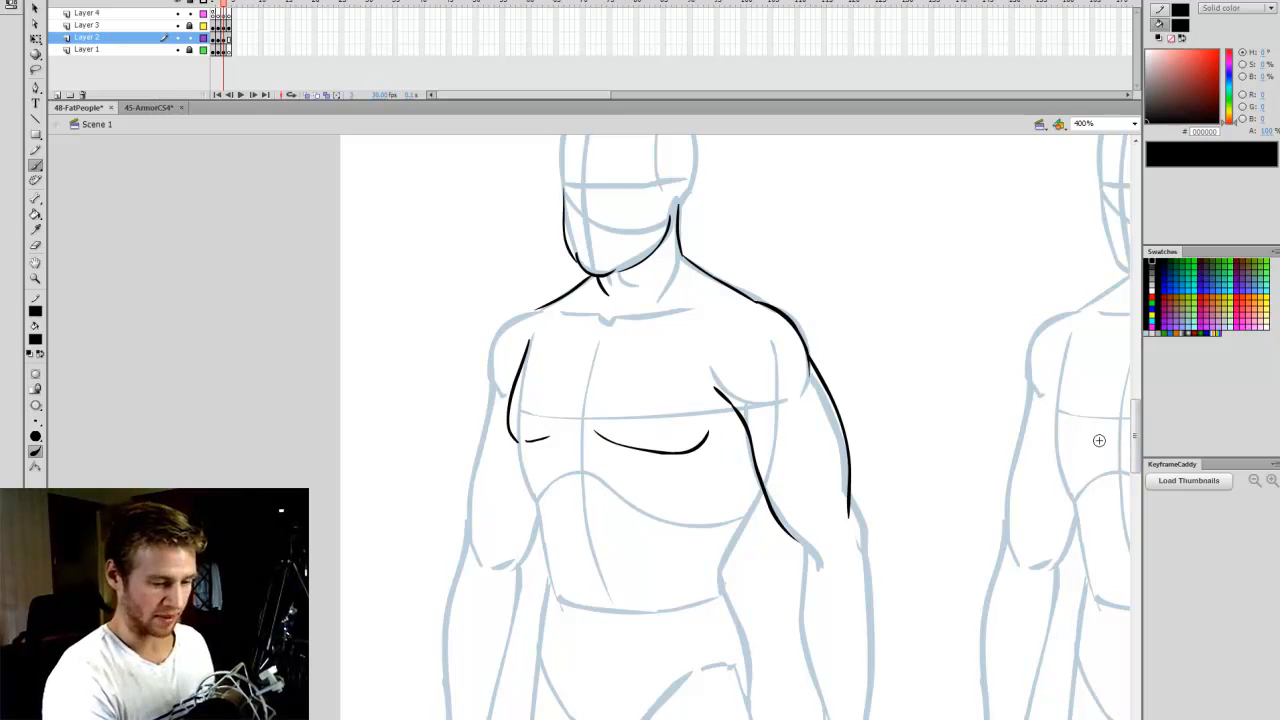
- Outline the Chubby figure's right shoulder and outer upper arm, and draw the right side of the belly down past the waist
left_click_drag(501, 385, 503, 392)
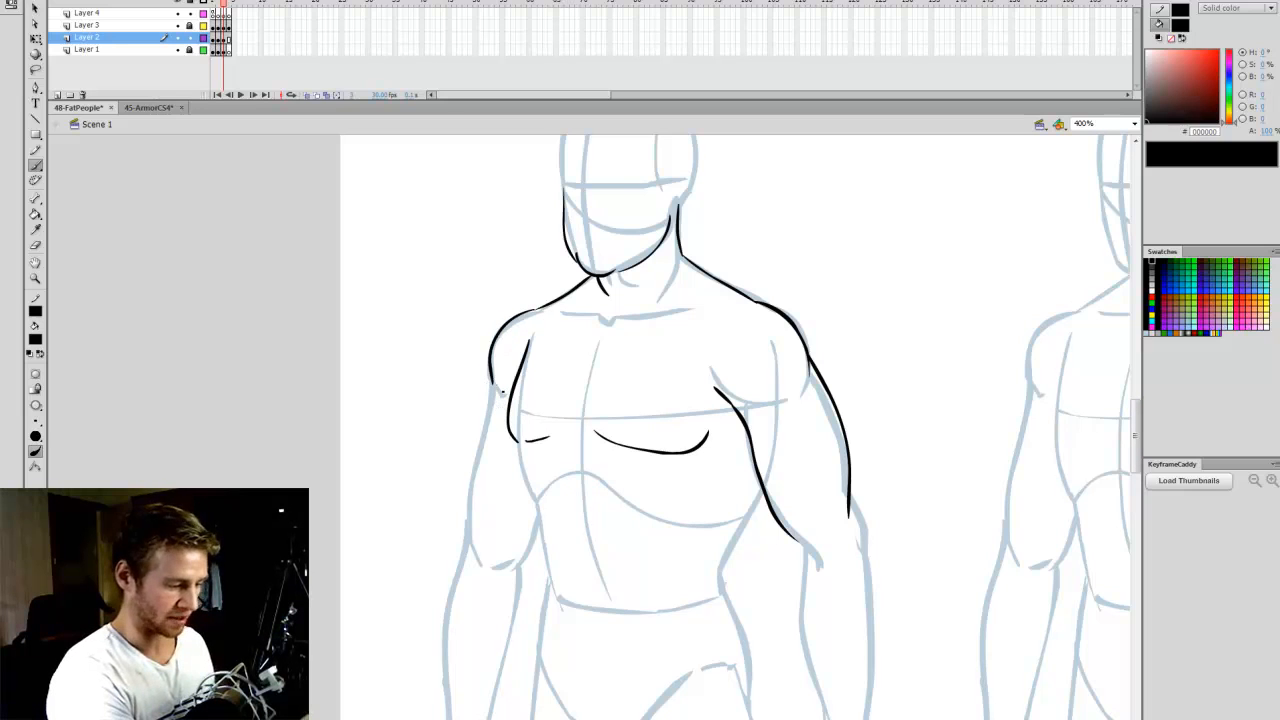
left_click_drag(475, 449, 466, 530)
scroll(560, 540, "down", 2)
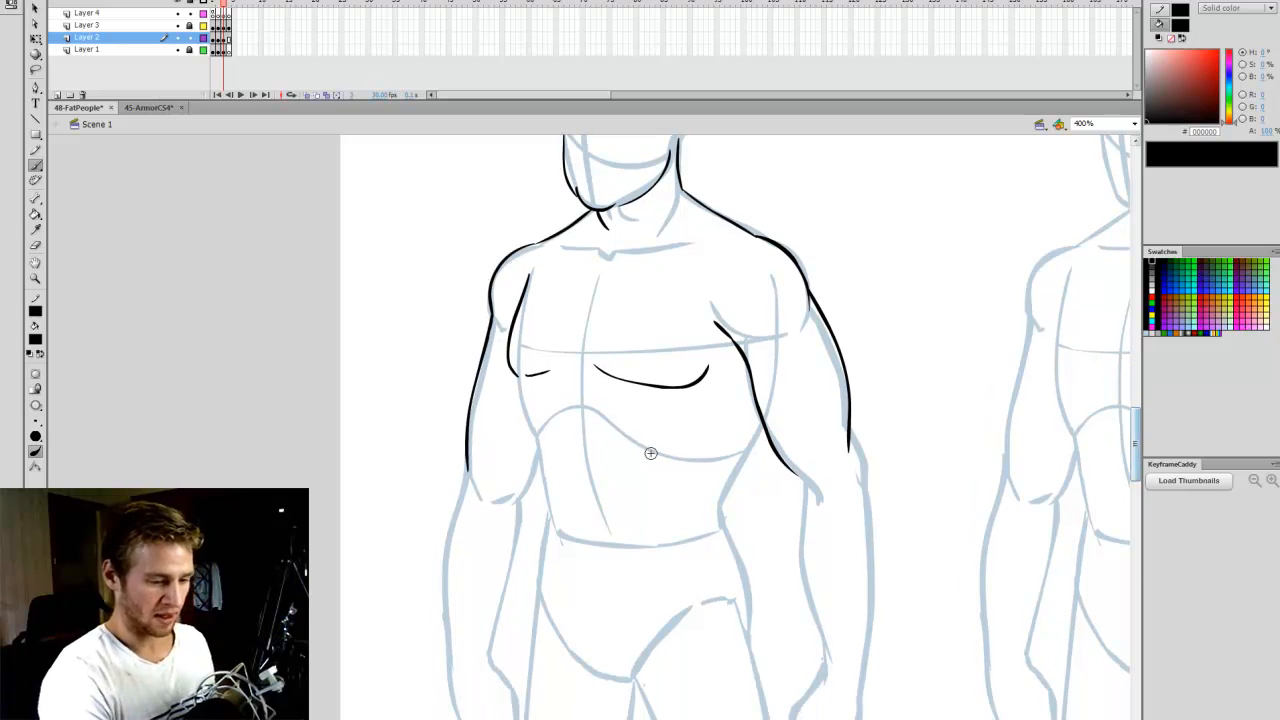
left_click_drag(530, 492, 545, 550)
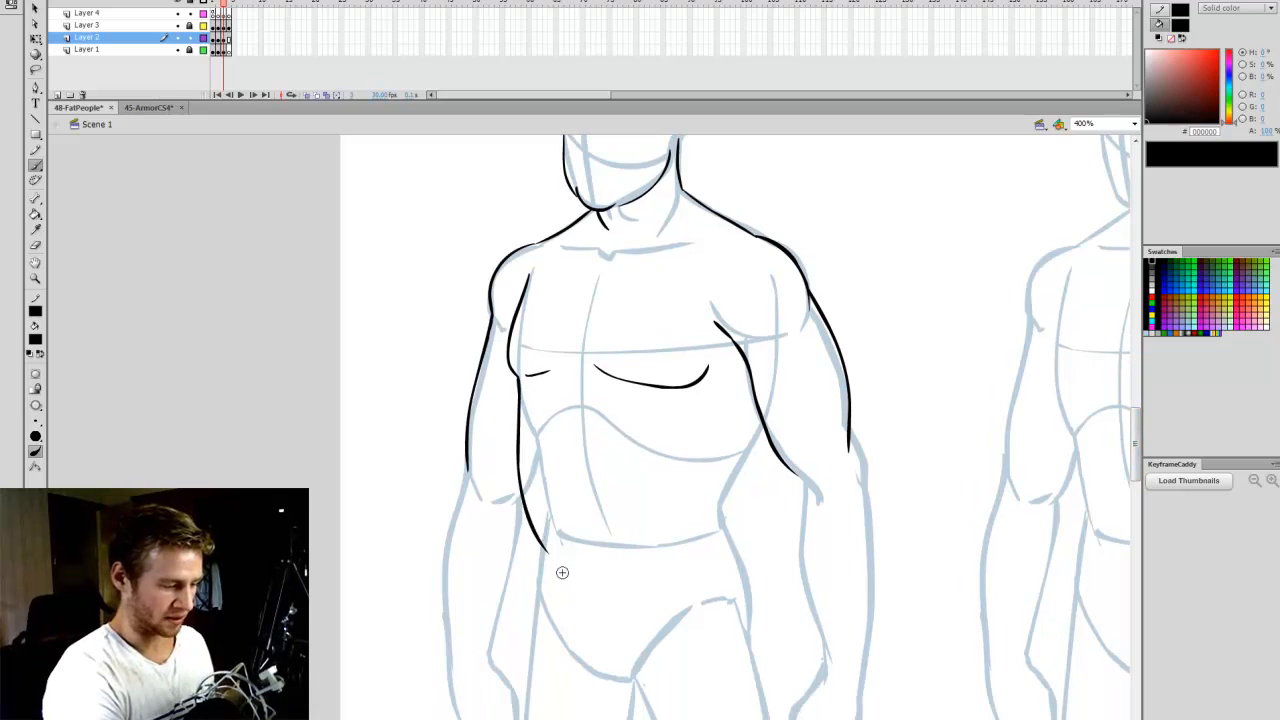
- Draw the Chubby figure's left flank with a side bulge and crease, and close the belly with a low sagging curve and navel
left_click_drag(755, 404, 740, 485)
key("ctrl+z")
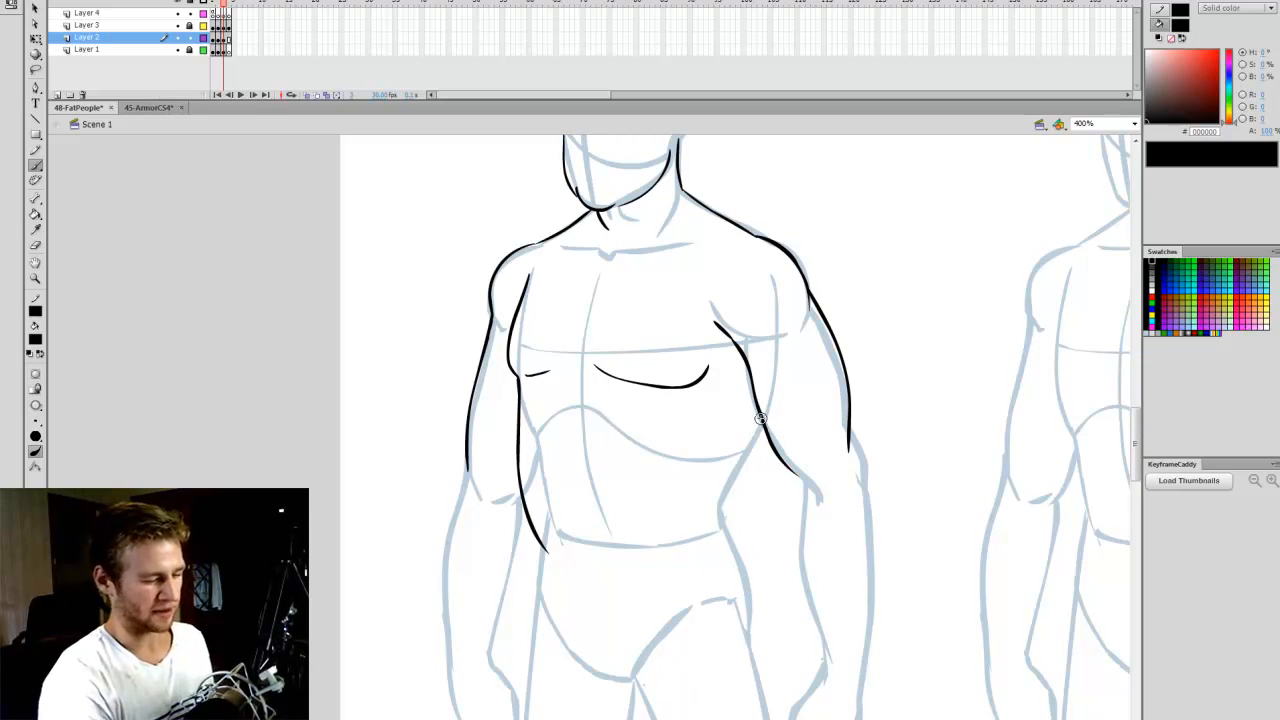
mouse_move(762, 414)
left_mouse_down()
mouse_move(738, 480)
mouse_move(747, 522)
left_mouse_up()
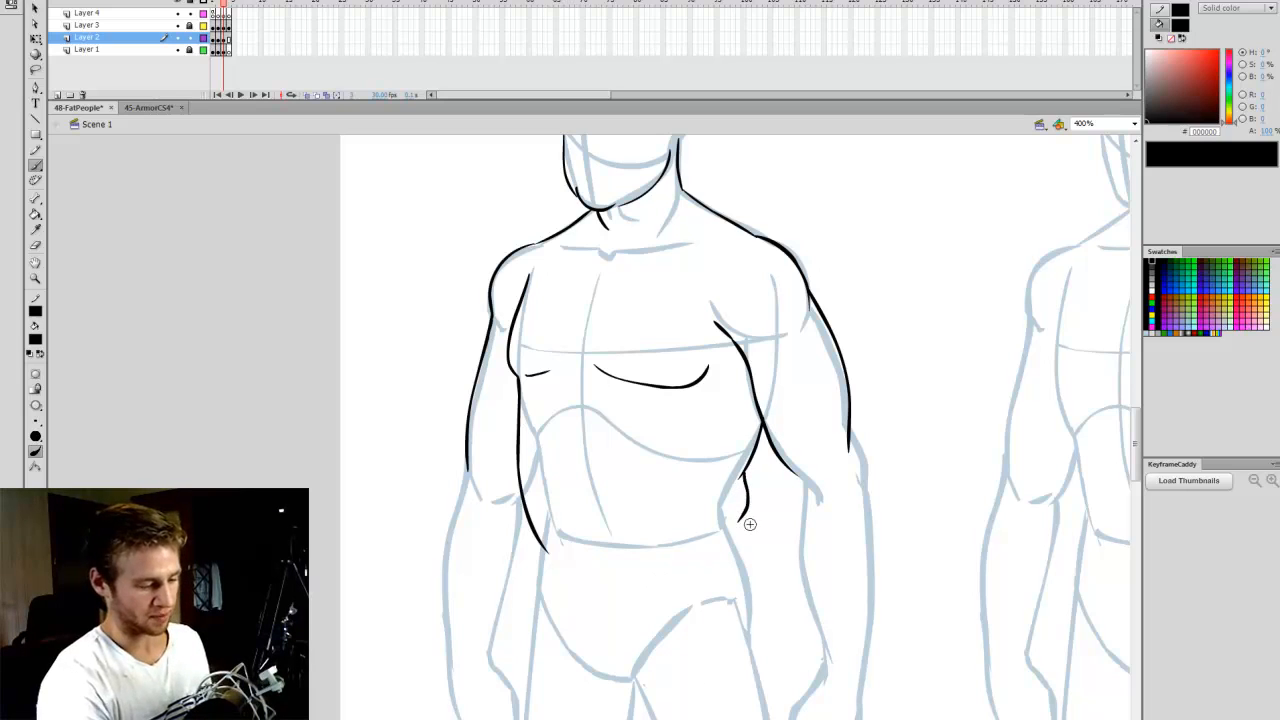
key("ctrl+z")
mouse_move(743, 478)
left_mouse_down()
mouse_move(738, 530)
mouse_move(695, 506)
left_mouse_up()
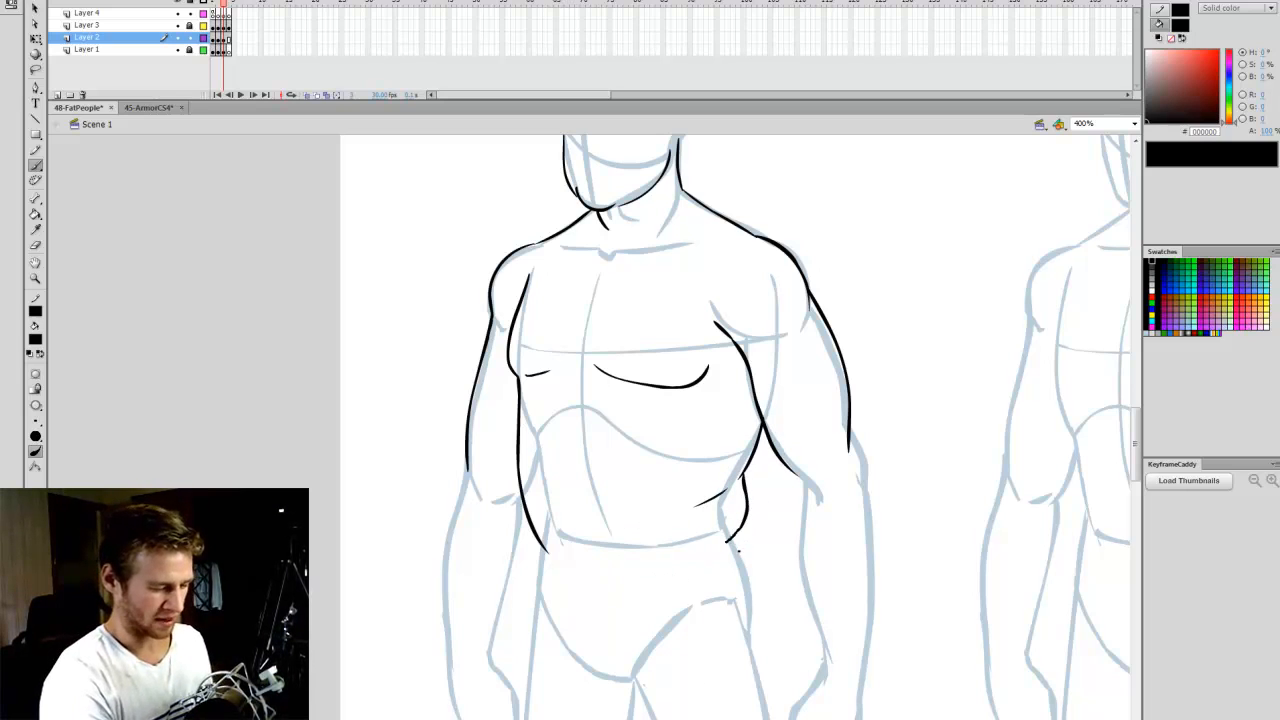
mouse_move(548, 550)
left_mouse_down()
mouse_move(650, 570)
mouse_move(730, 535)
left_mouse_up()
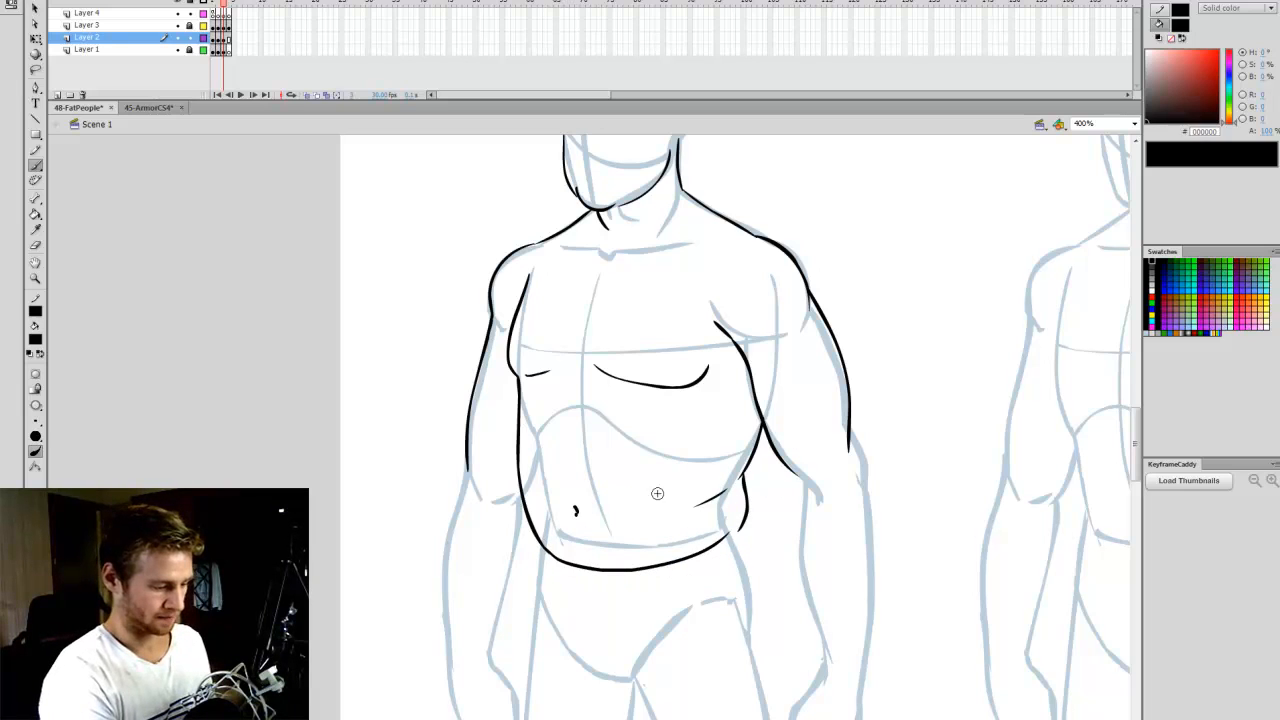
- Draw the small bulge at the Chubby figure's left elbow and the inner contour of the left forearm
scroll(1138, 452, "up", 3)
scroll(1138, 452, "down", 5)
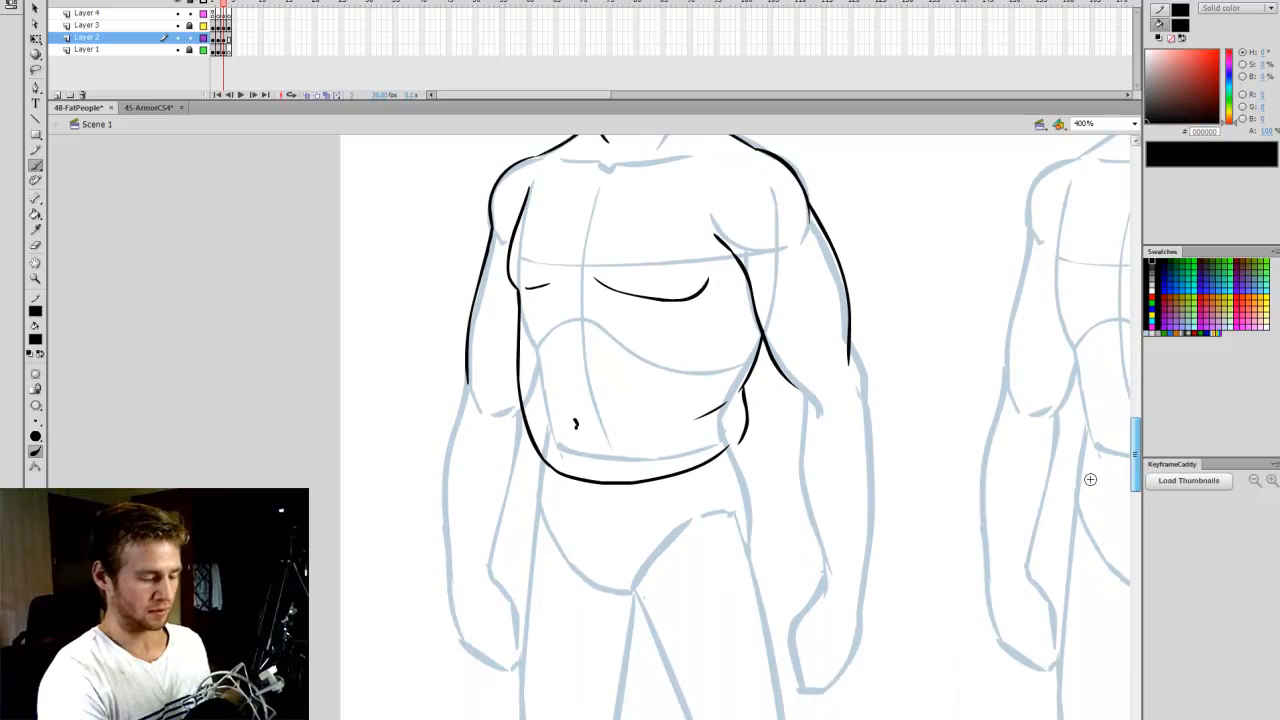
mouse_move(853, 354)
left_mouse_down()
mouse_move(860, 390)
mouse_move(805, 470)
mouse_move(820, 545)
left_mouse_up()
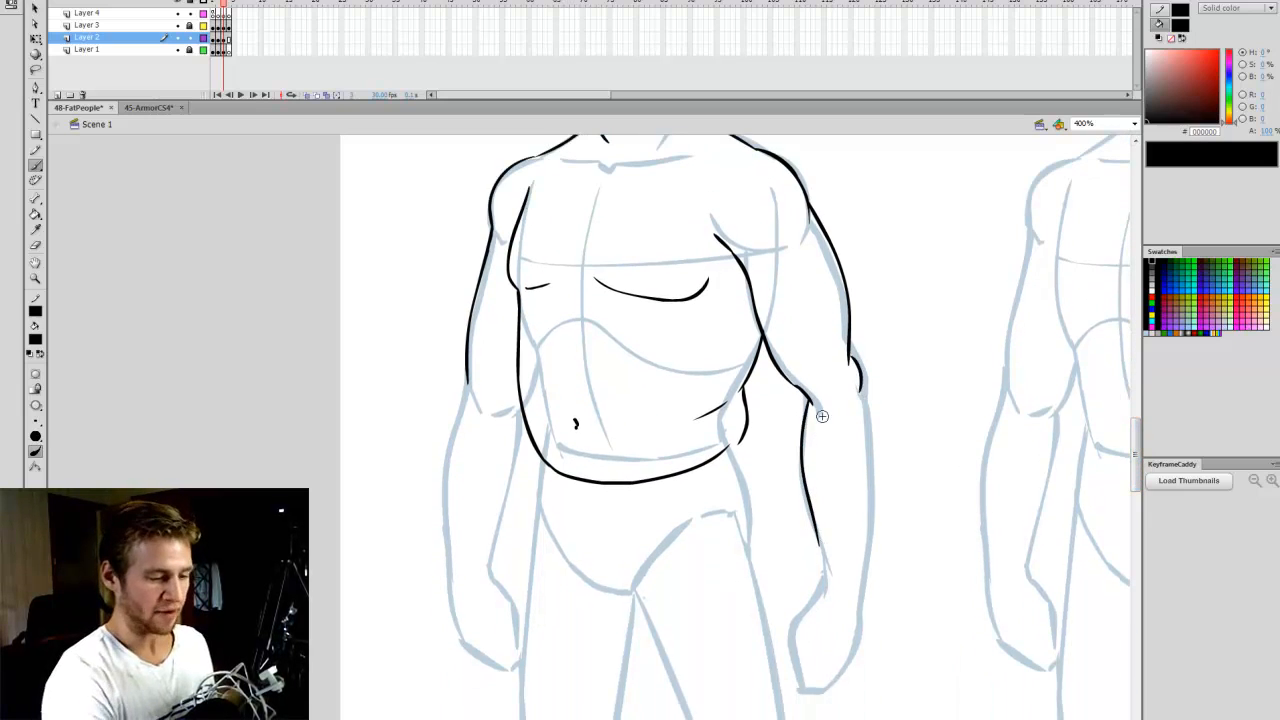
- Draw the Chubby figure's left hip below the side bulge and the outer contour of the right hip and thigh
scroll(850, 440, "down", 2)
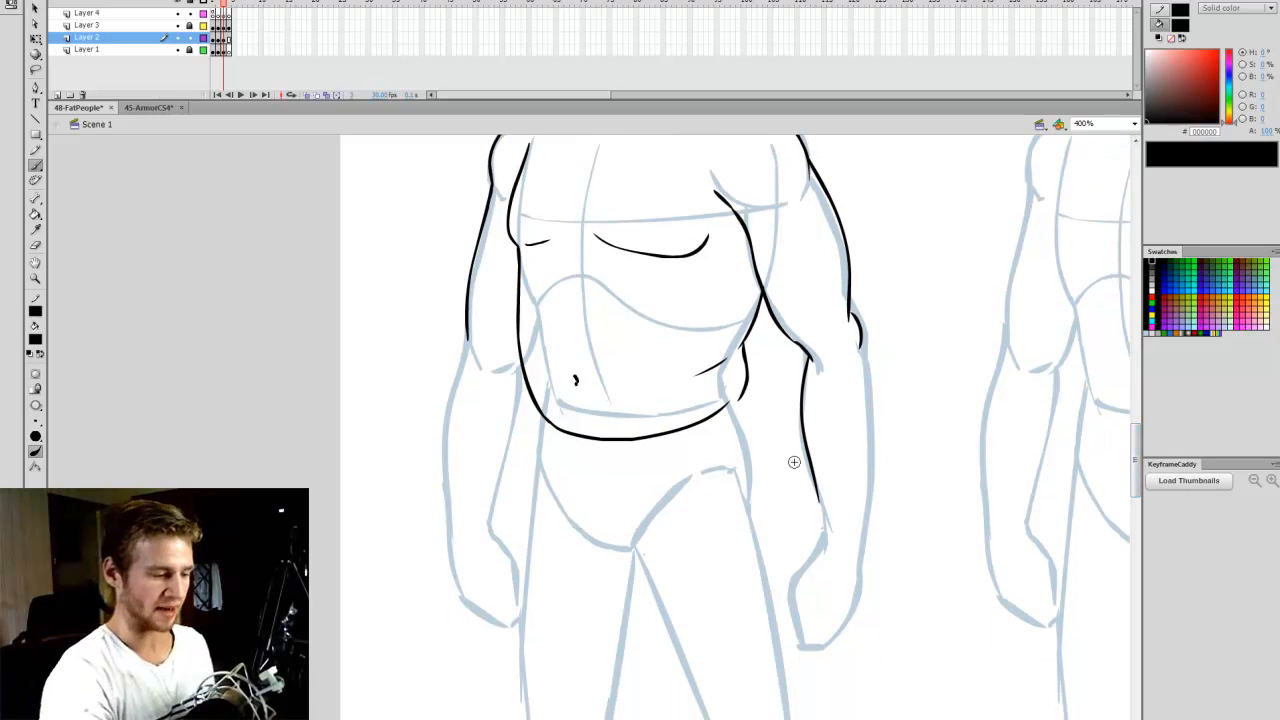
left_click_drag(770, 466, 750, 505)
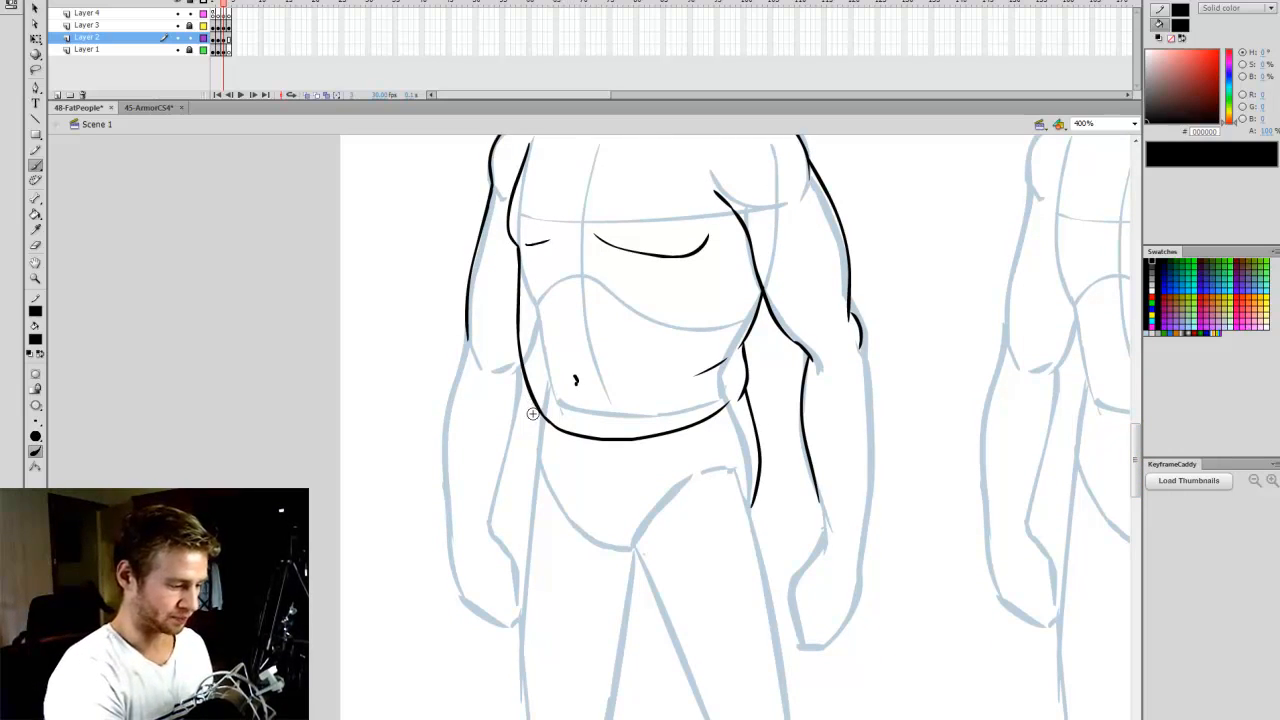
left_click_drag(531, 422, 522, 712)
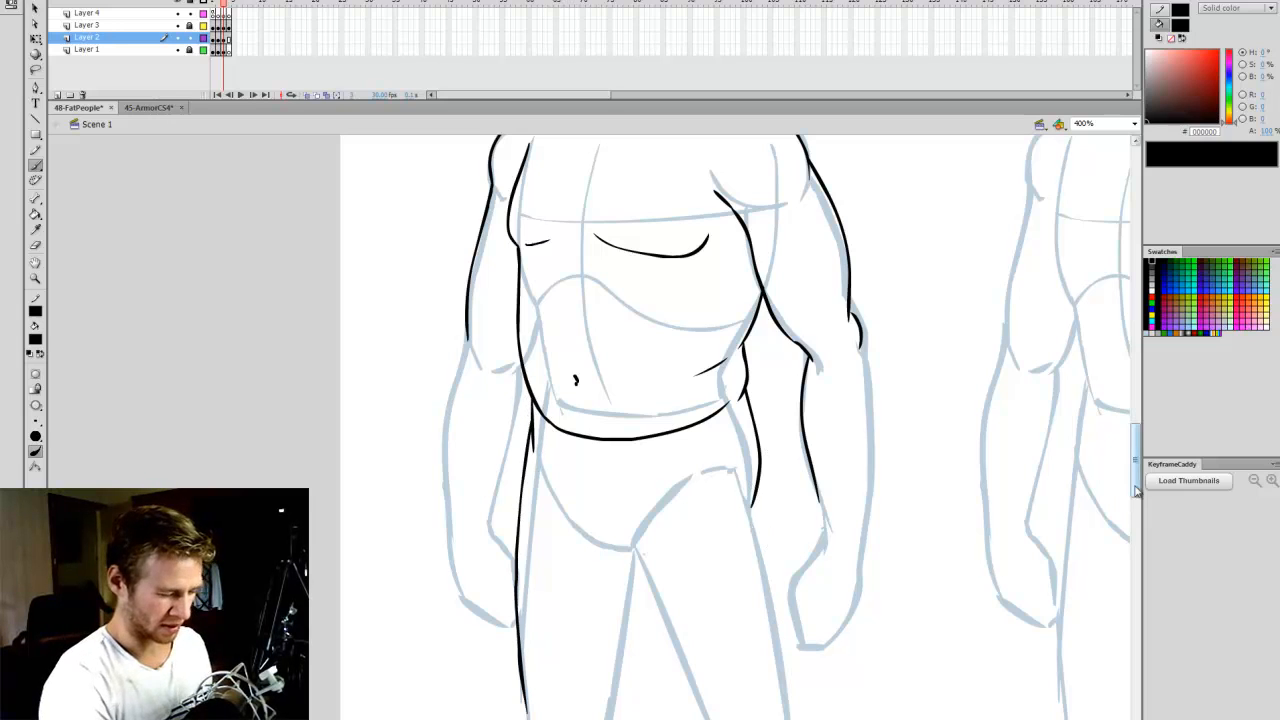
- Trim the lower end of the Chubby figure's left hip line and continue it down the outer left thigh
scroll(790, 466, "down", 1)
key("e")
left_click_drag(753, 445, 755, 400)
key("b")
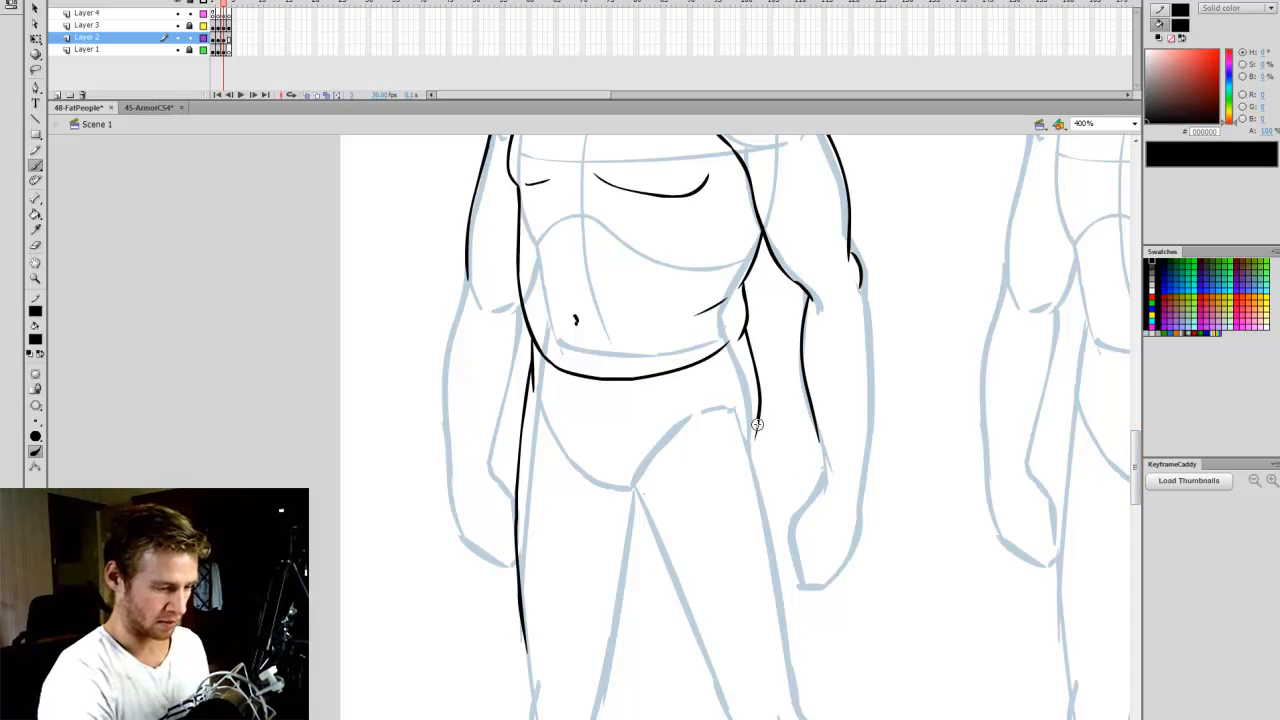
mouse_move(765, 481)
left_mouse_down()
mouse_move(794, 585)
mouse_move(788, 697)
left_mouse_up()
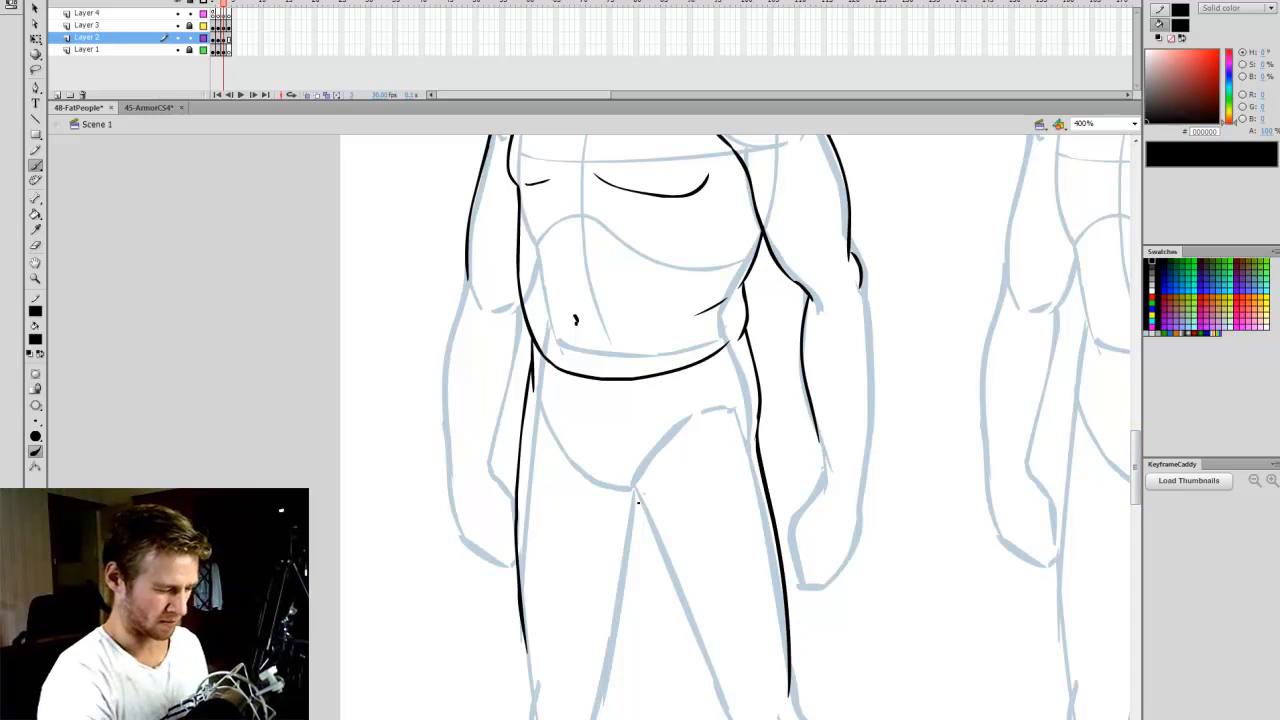
- Draw the inner contours of both Chubby thighs meeting below the crotch, redoing the left one until it fits
left_click_drag(627, 494, 723, 690)
key("ctrl+z")
mouse_move(628, 494)
left_mouse_down()
mouse_move(663, 605)
mouse_move(703, 678)
mouse_move(657, 564)
mouse_move(729, 698)
left_mouse_up()
key("ctrl+z")
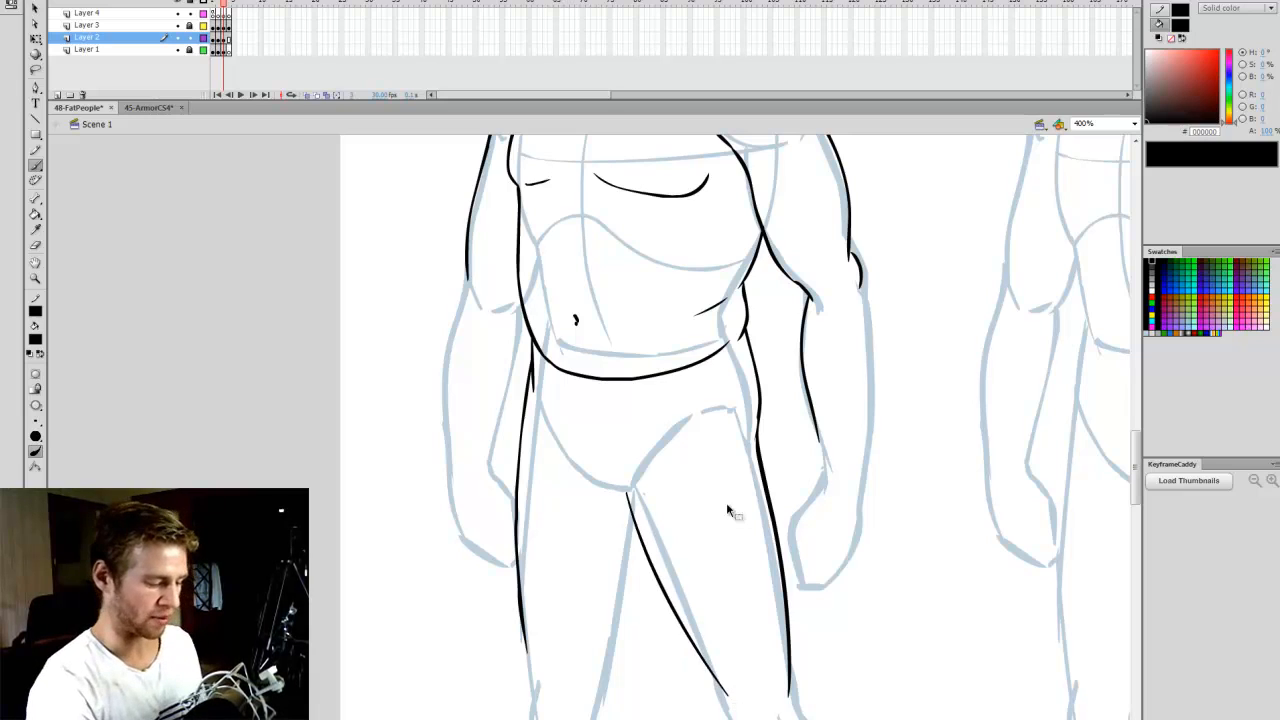
key("ctrl+z")
mouse_move(627, 492)
left_mouse_down()
mouse_move(654, 579)
mouse_move(727, 704)
left_mouse_up()
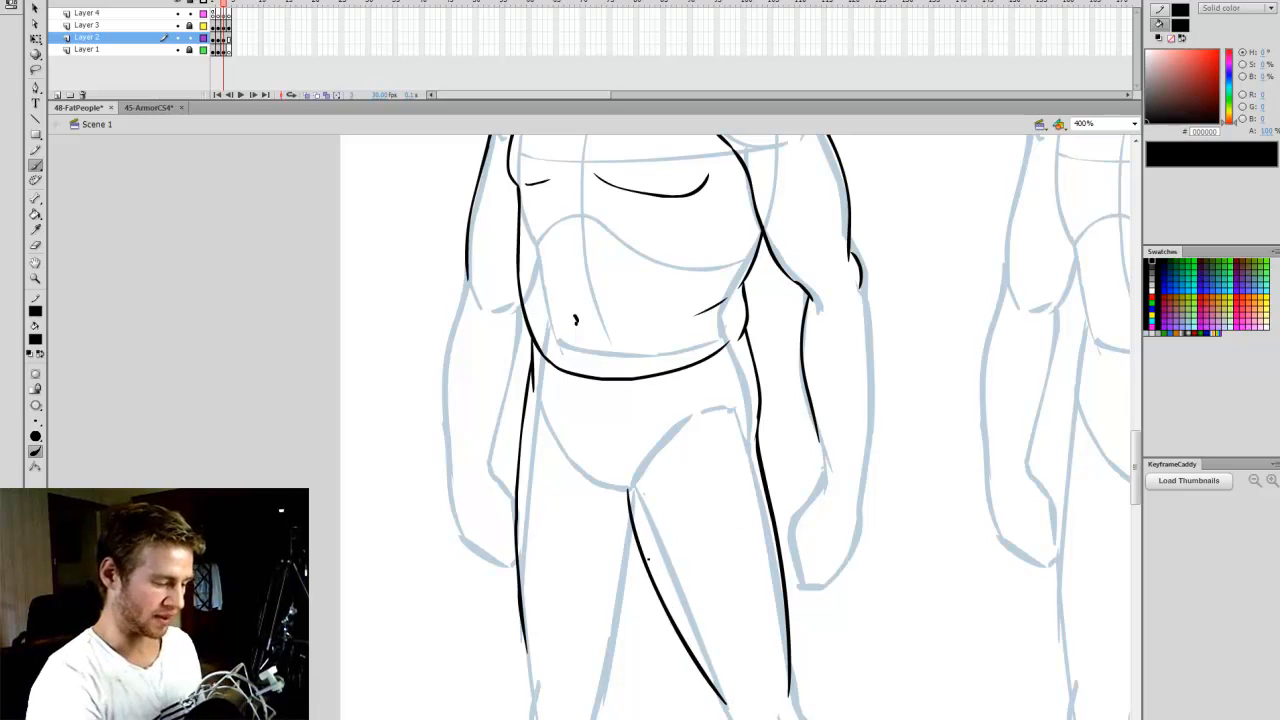
left_click_drag(640, 548, 618, 688)
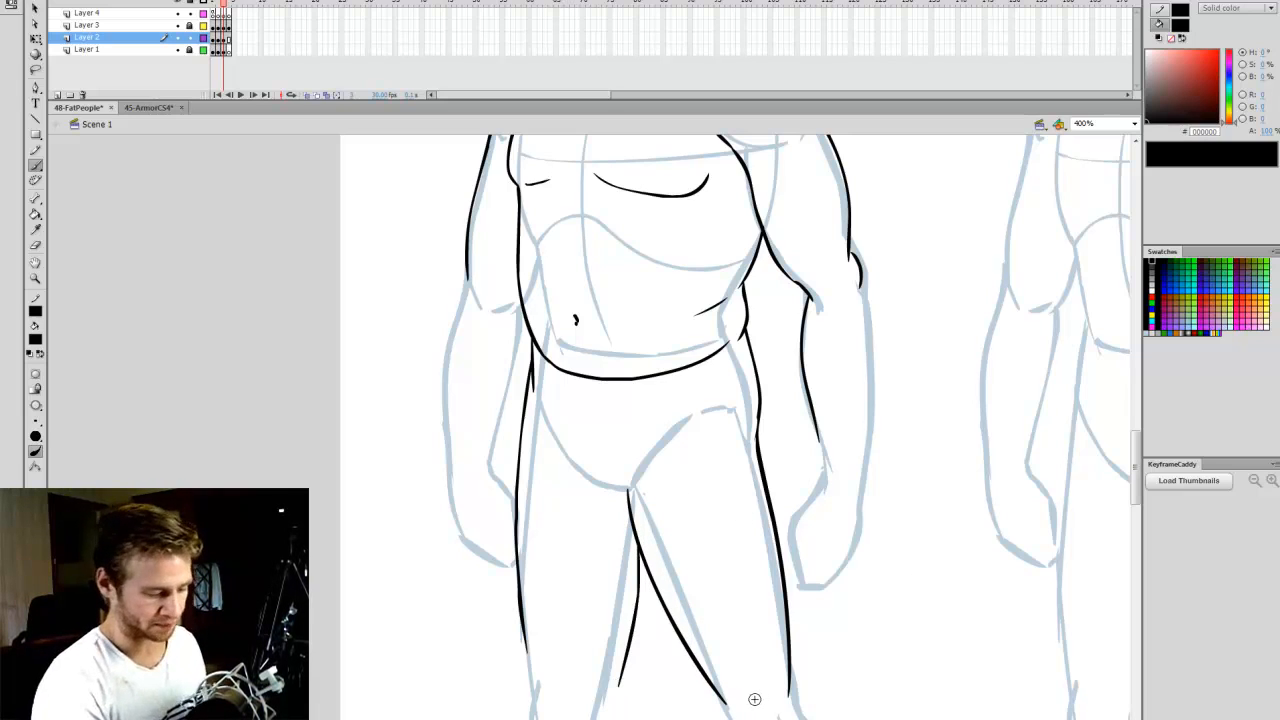
- Draw the curved groin lines on both sides of the Chubby figure's crotch
scroll(969, 423, "up", 1)
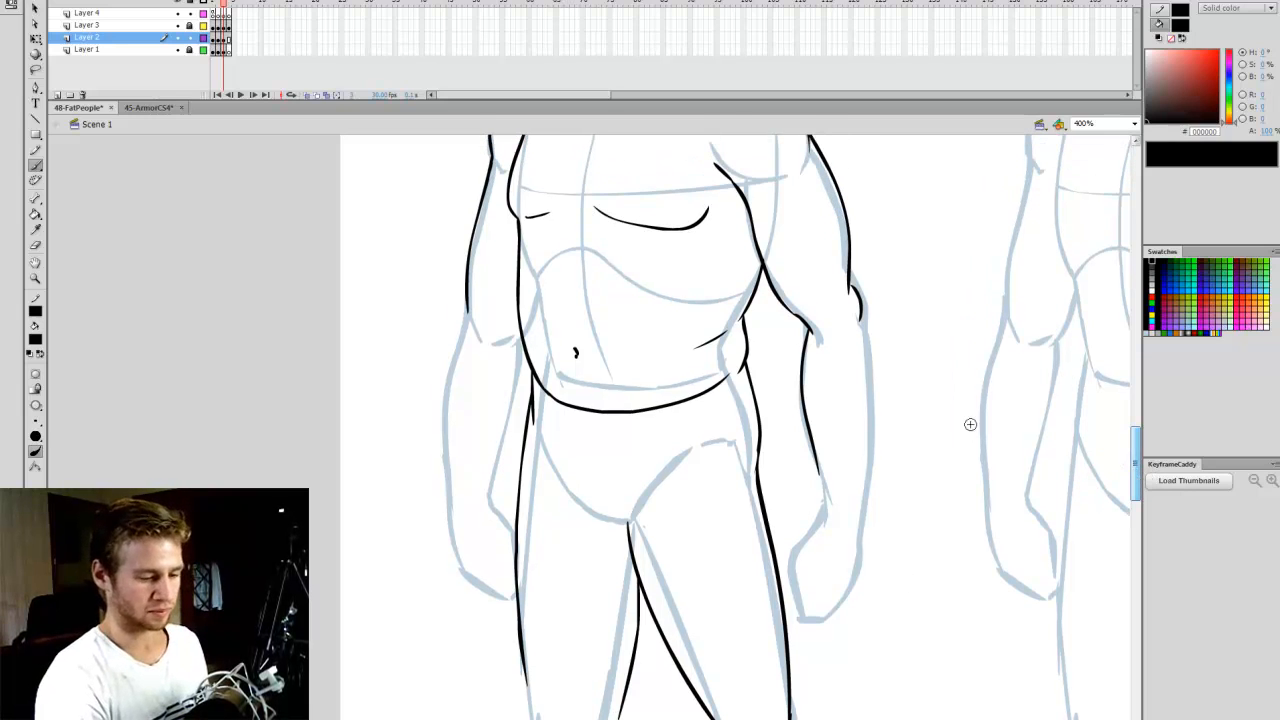
mouse_move(630, 522)
left_mouse_down()
mouse_move(578, 494)
mouse_move(625, 518)
mouse_move(680, 457)
left_mouse_up()
key("ctrl+z")
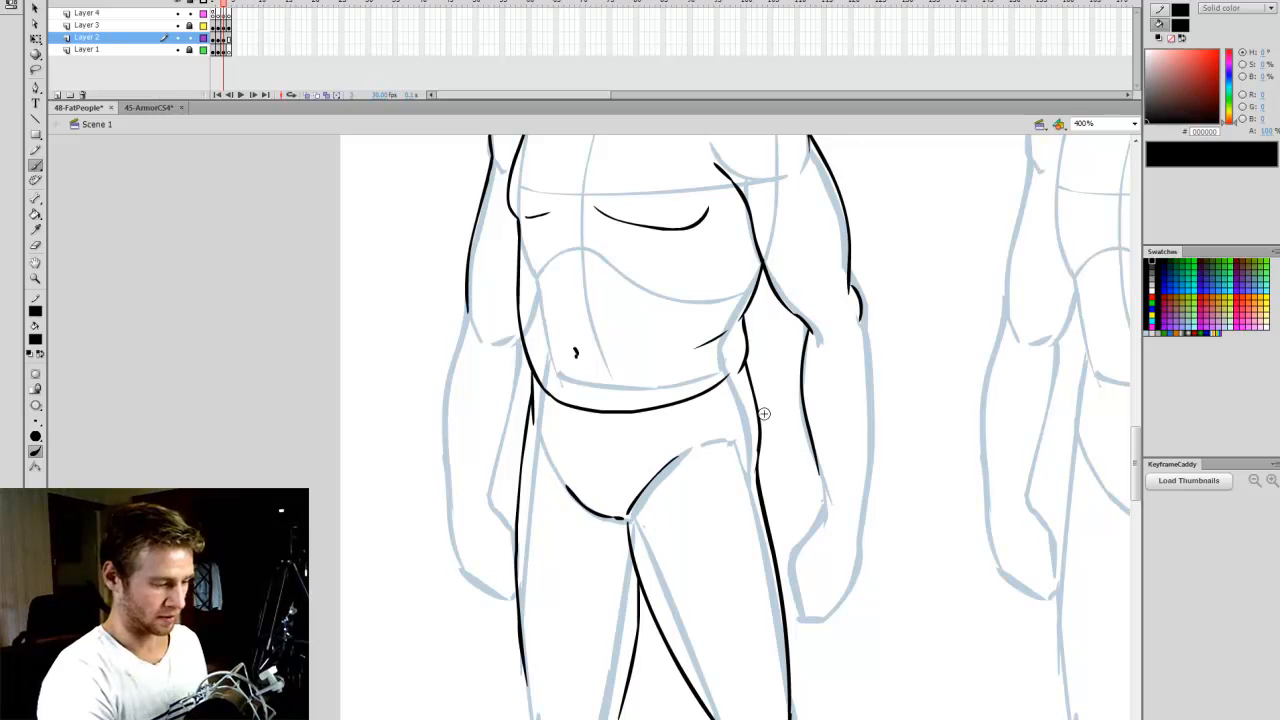
- Bring the Overweight figure into view at 400% magnification and save the document
left_click(1134, 123)
left_click(1100, 136)
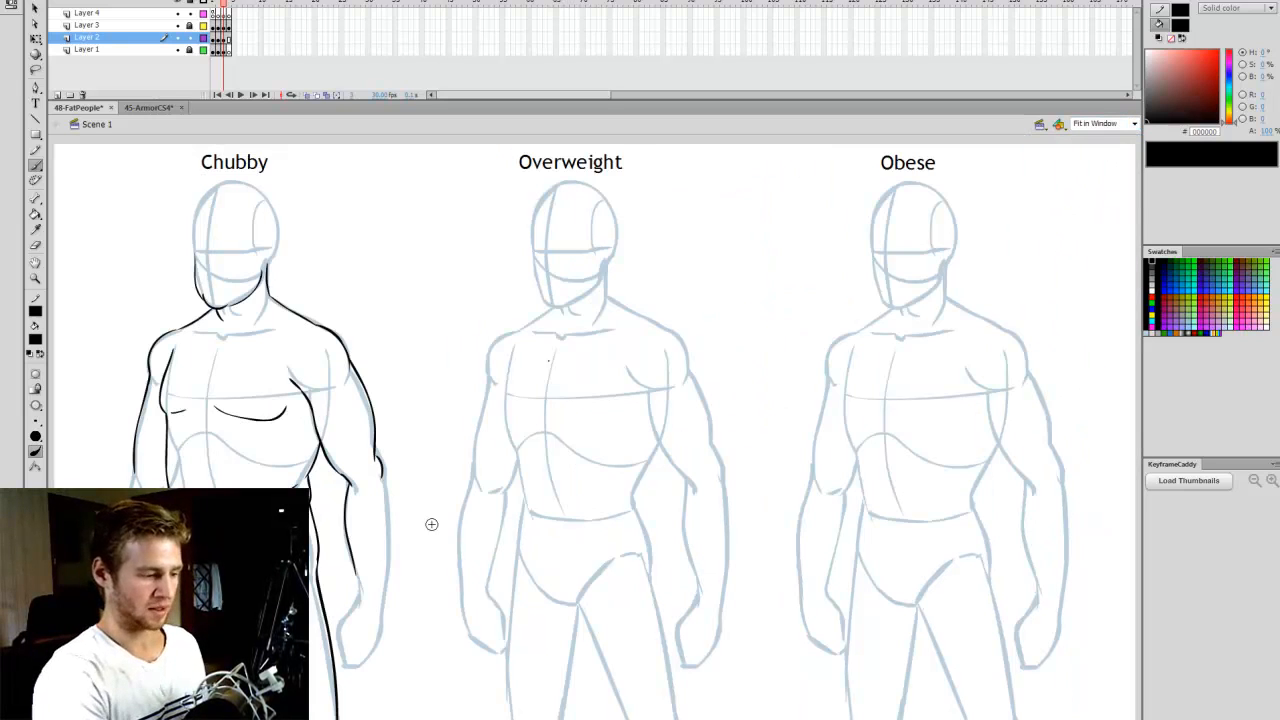
left_click(1134, 124)
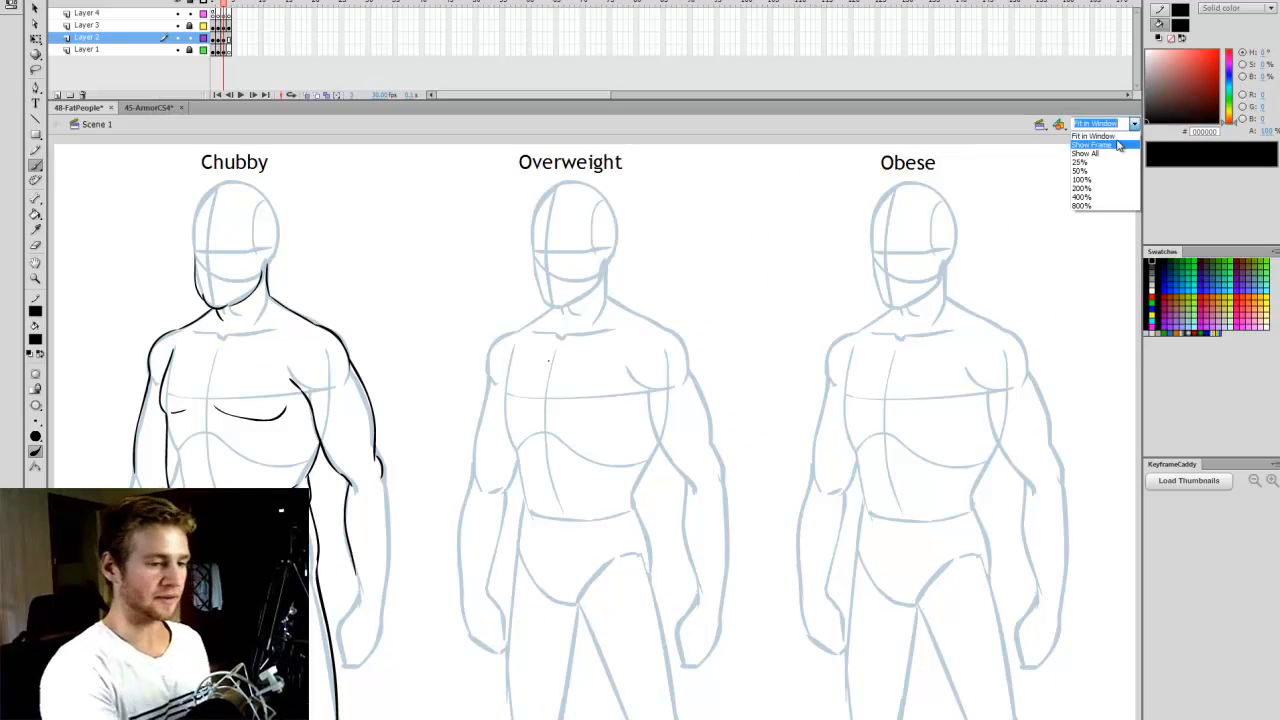
left_click(1112, 144)
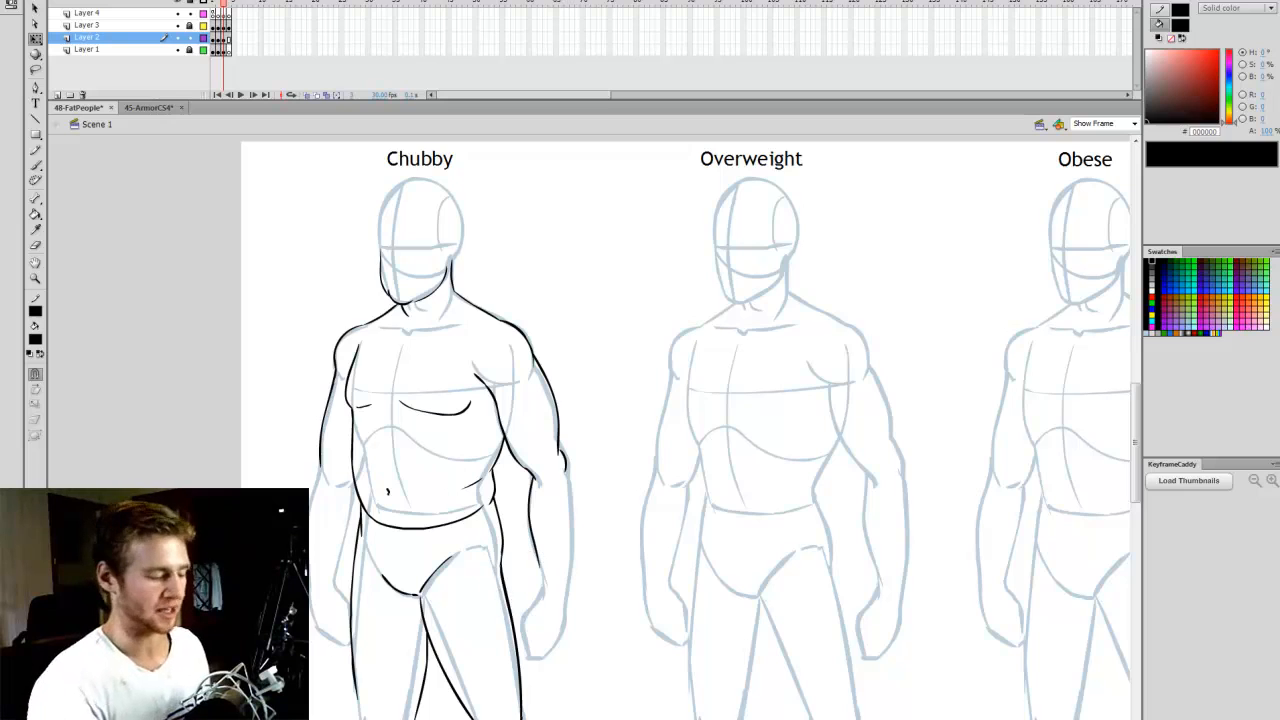
scroll(686, 430, "right", 1)
scroll(337, 490, "right", 1)
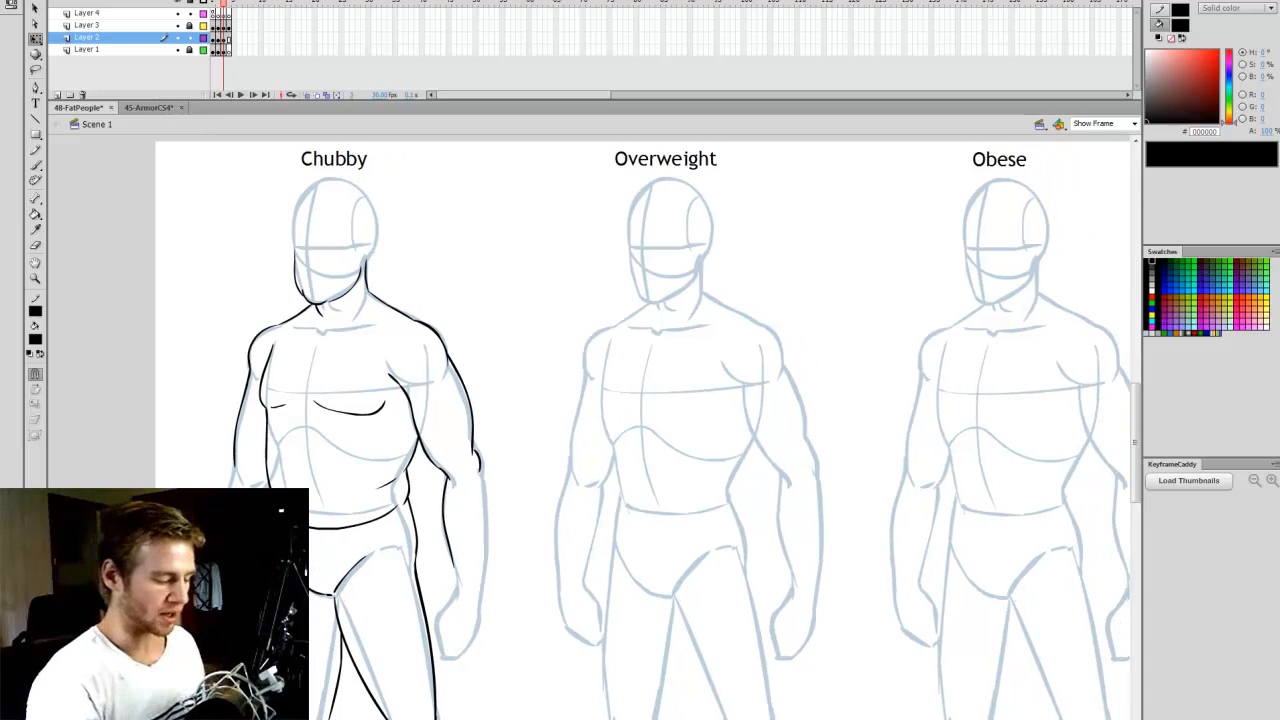
left_click(1104, 123)
type("4")
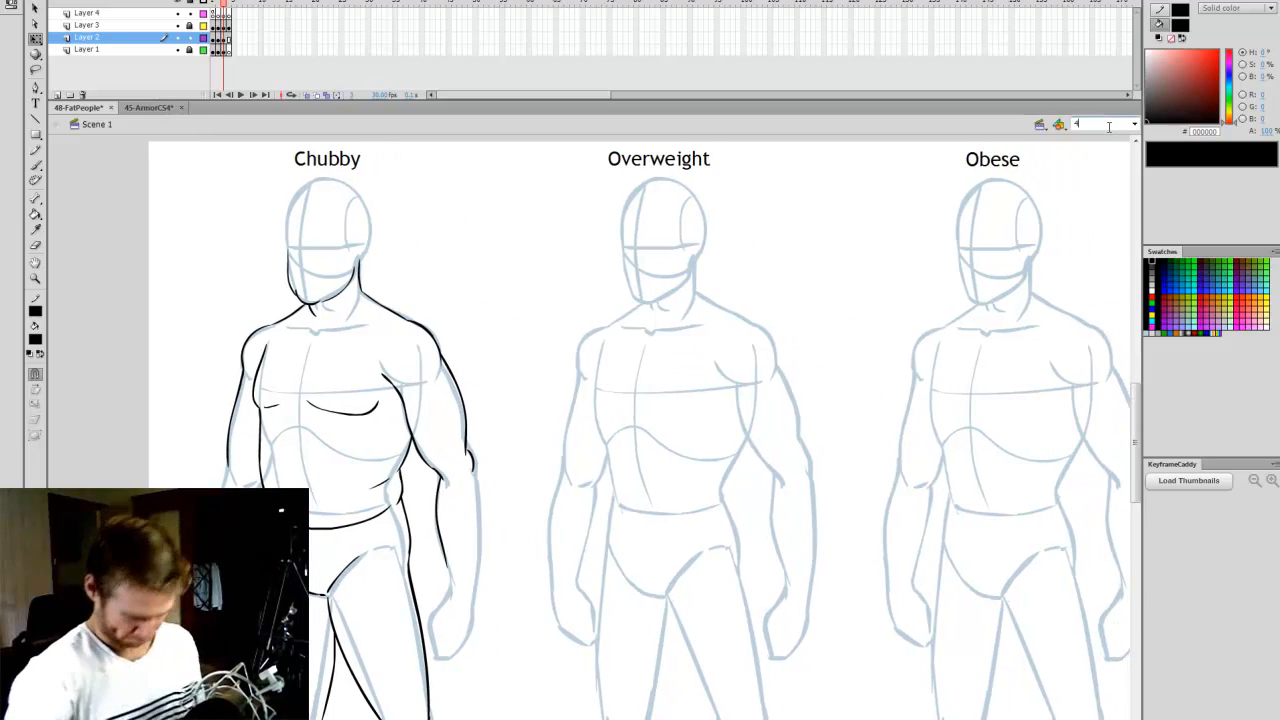
type("00")
key("Return")
scroll(595, 427, "up", 3)
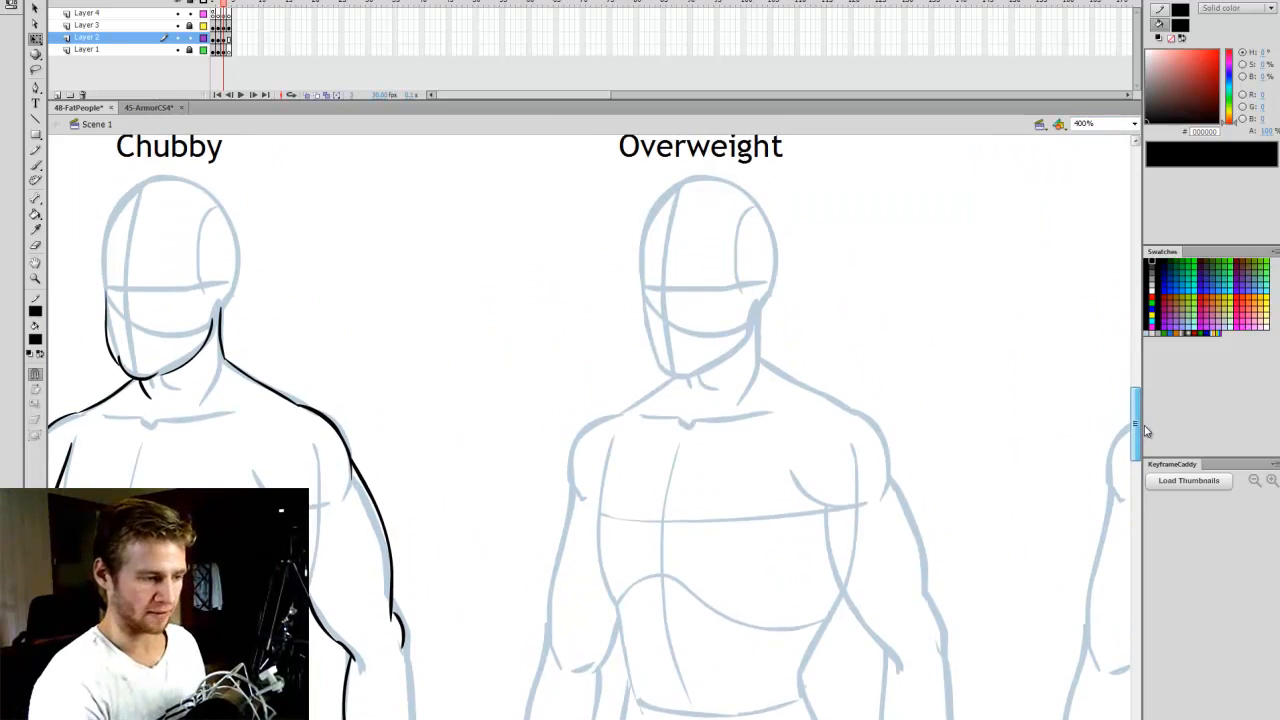
scroll(641, 628, "right", 1)
key("ctrl+s")
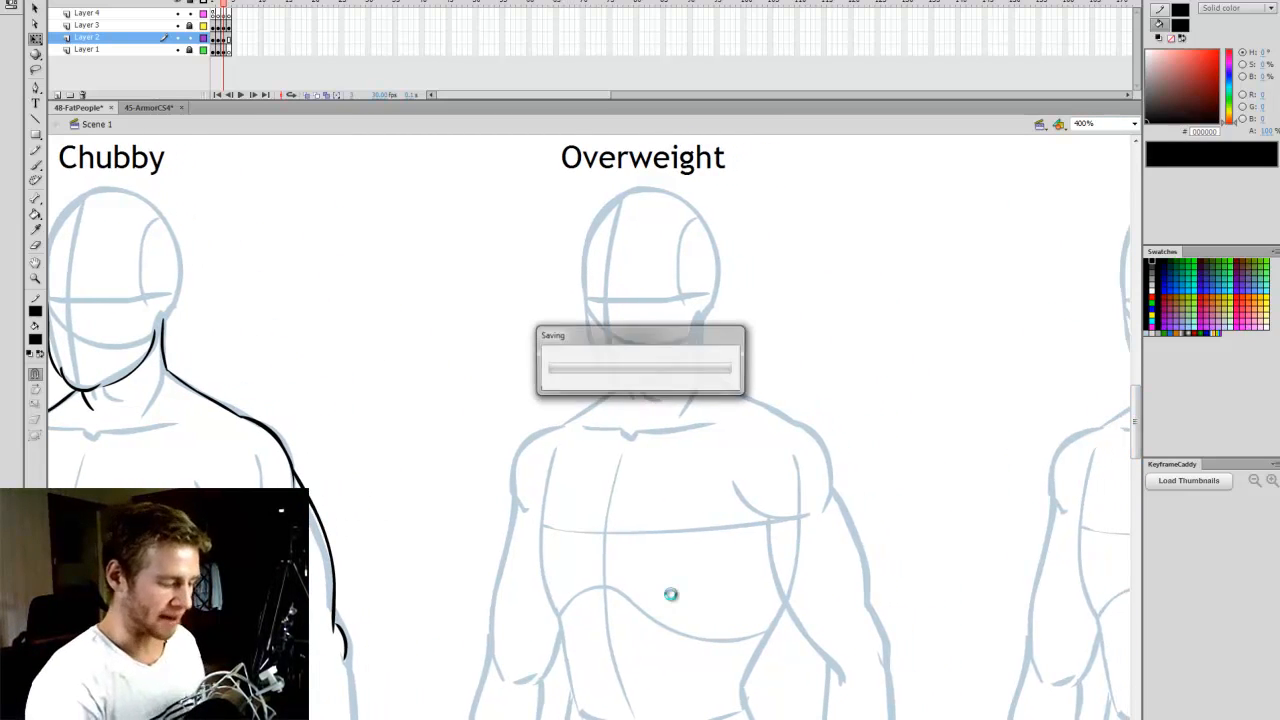
- Outline the Overweight figure's rounded chin and full right cheek, redoing the chin stroke and cleaning up where the lines join
key("b")
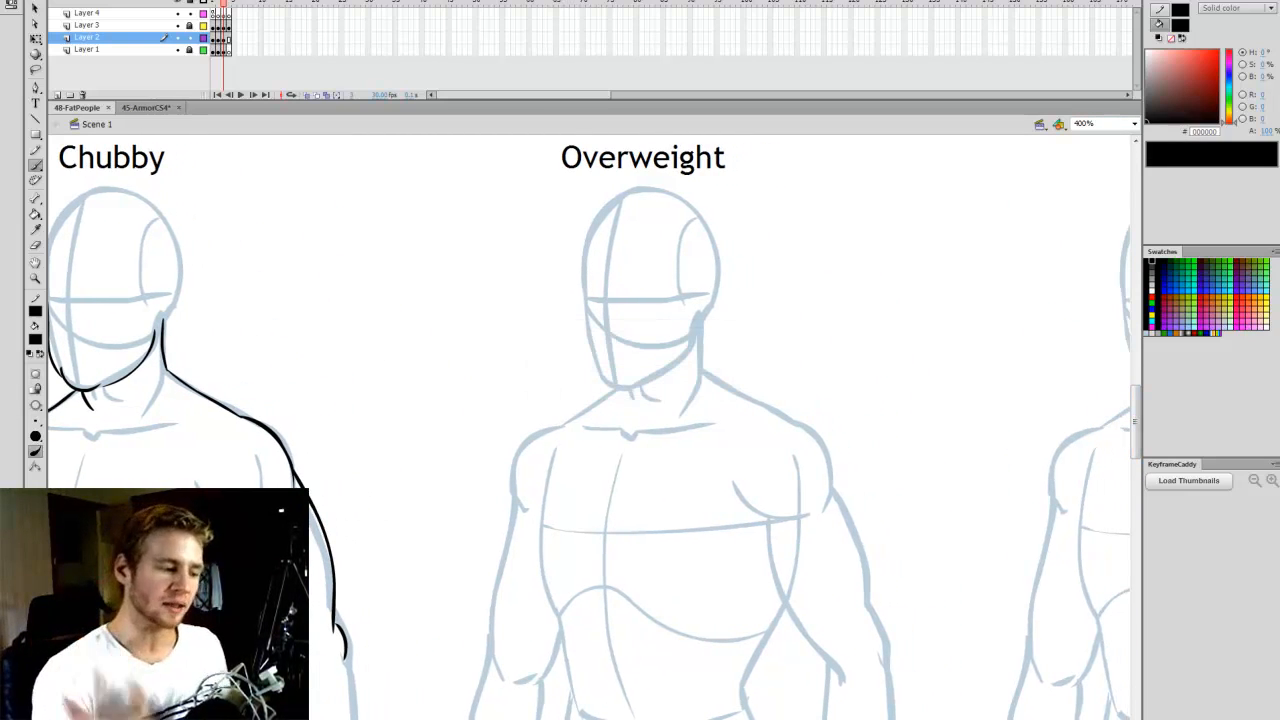
scroll(589, 432, "right", 1)
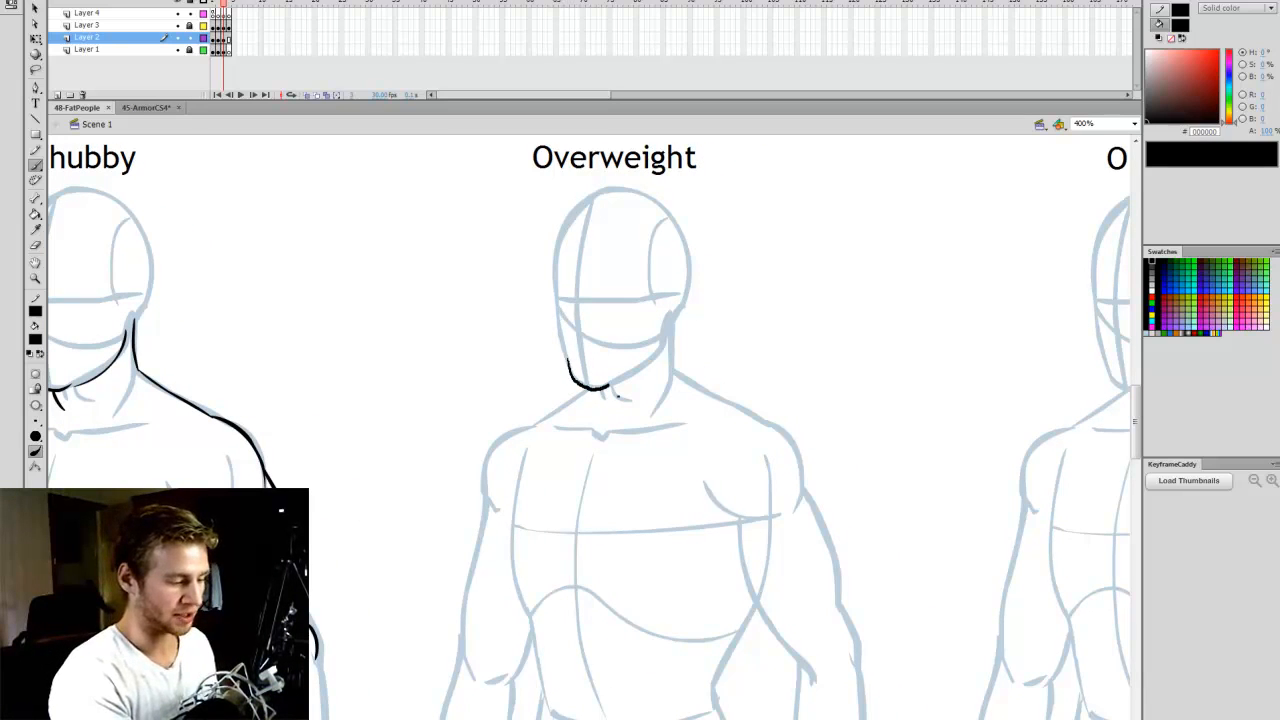
key("q")
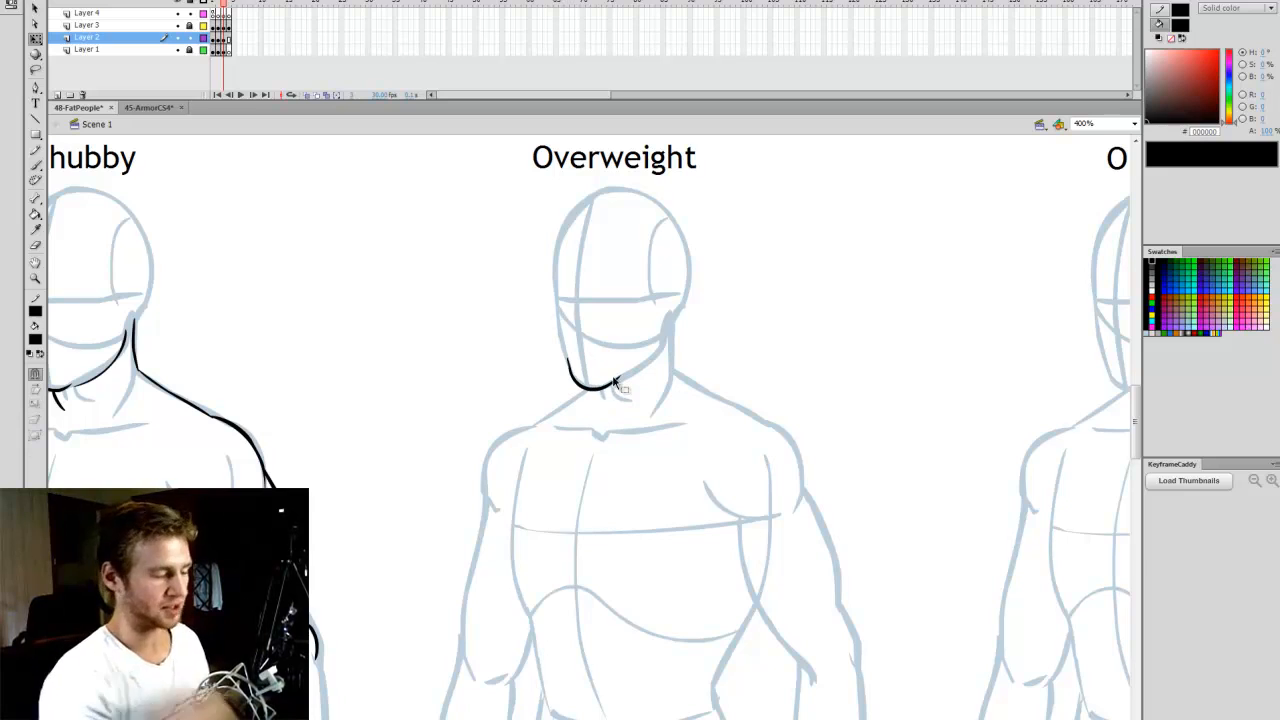
key("ctrl+z")
key("b")
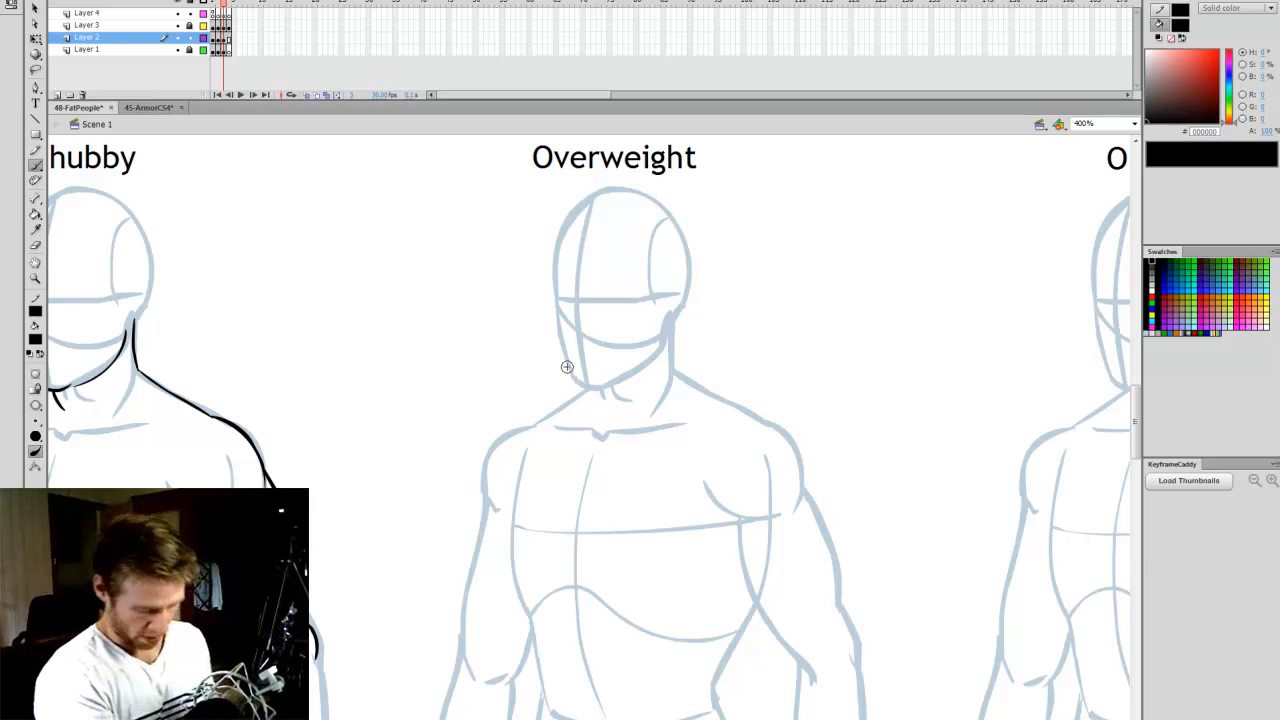
mouse_move(618, 396)
left_mouse_down()
mouse_move(580, 377)
mouse_move(626, 374)
left_mouse_up()
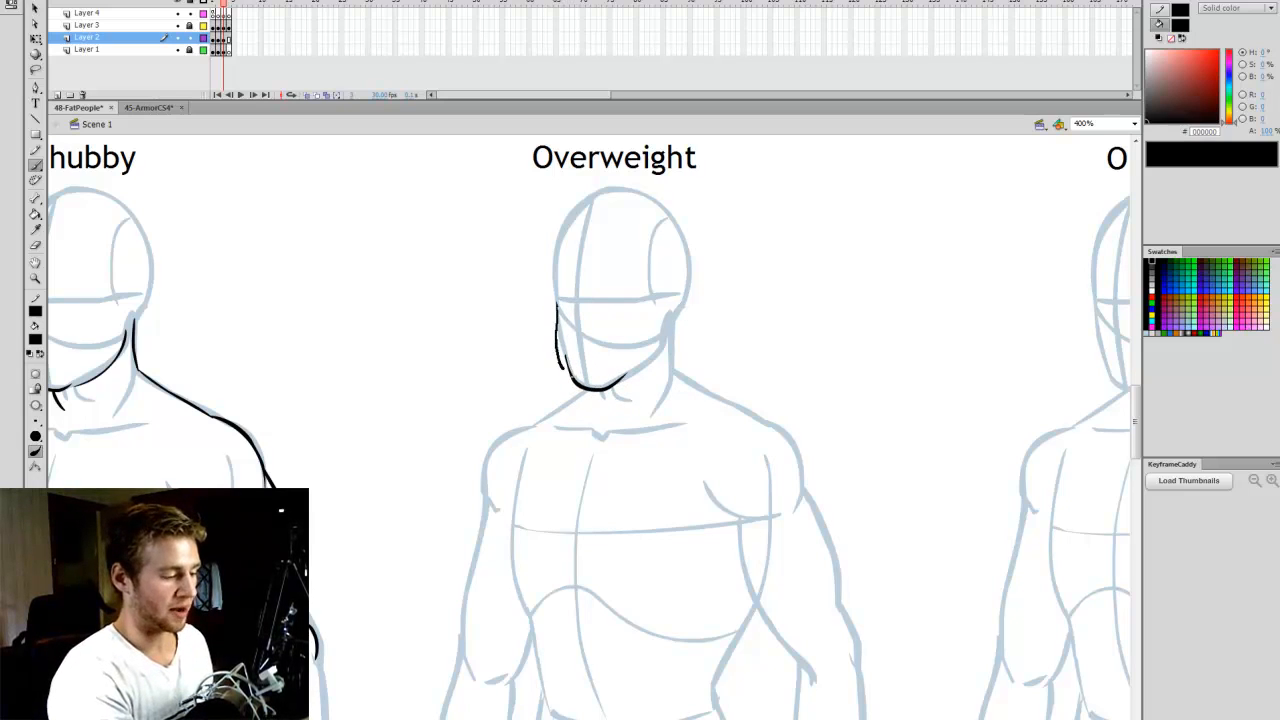
key("e")
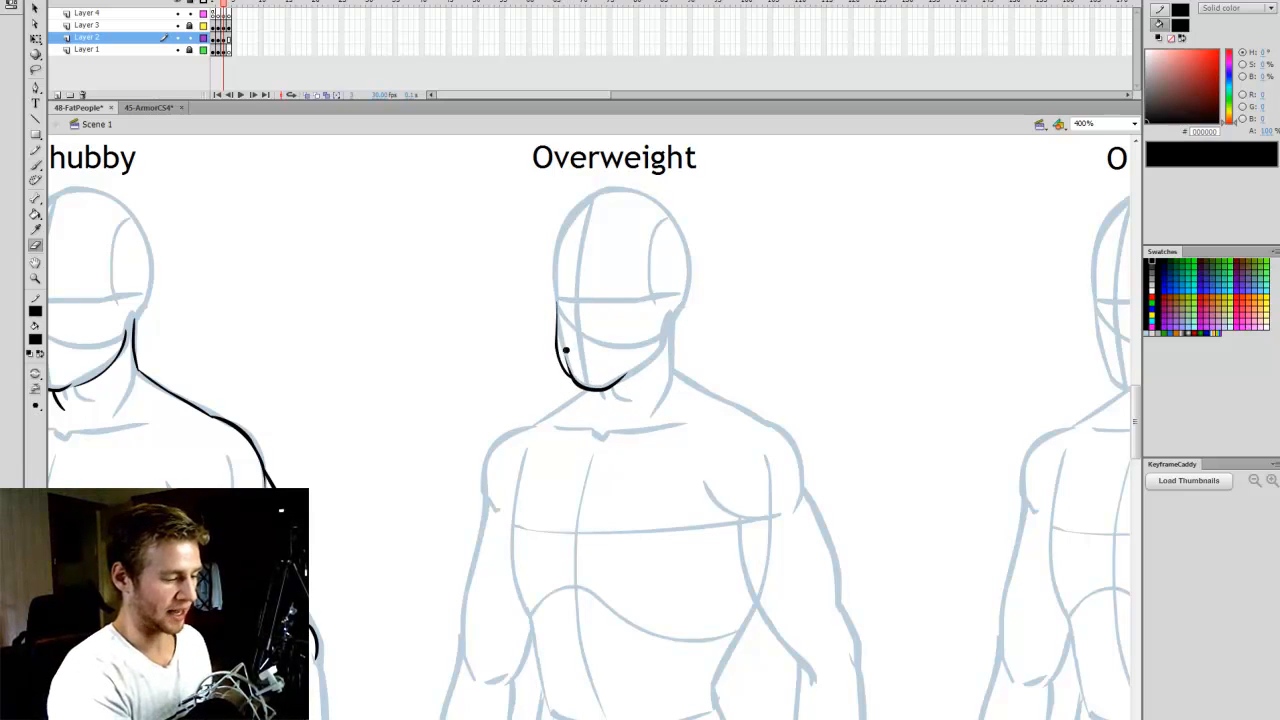
- Draw the Overweight figure's rounded left jawline from the chin up toward the ear, redoing it until it fits
key("b")
left_click_drag(648, 373, 671, 321)
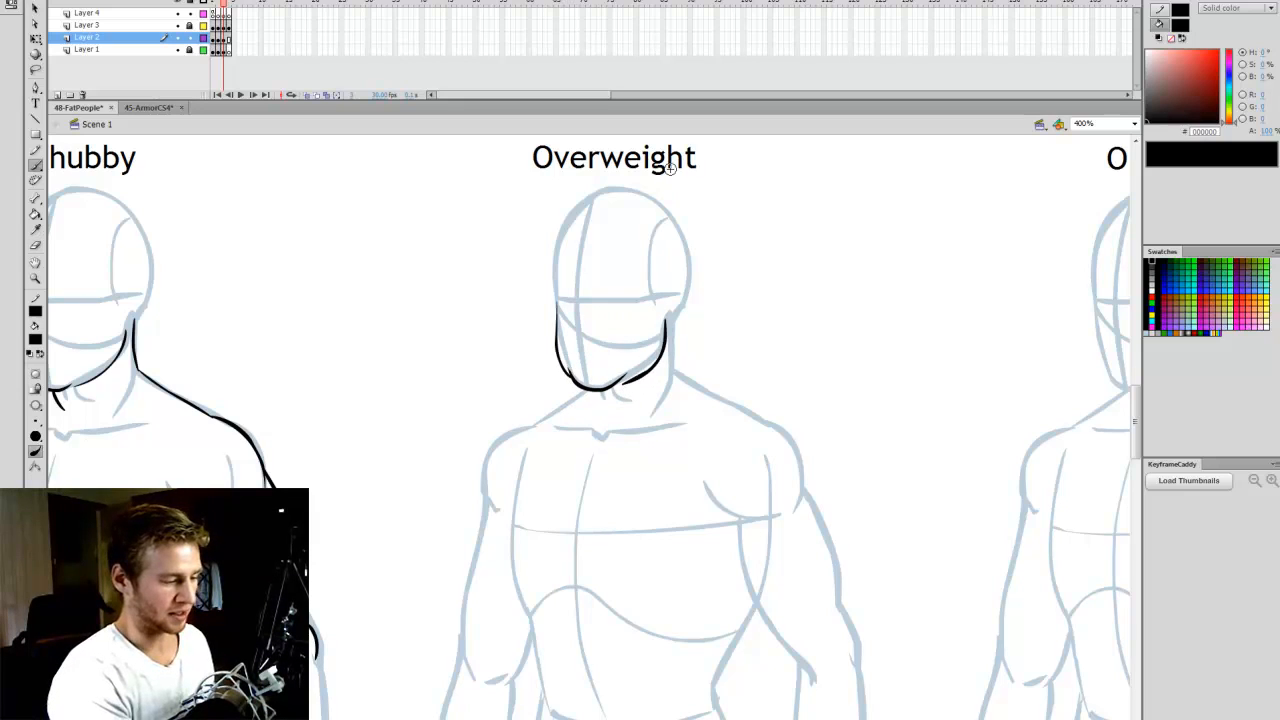
key("ctrl+z")
left_click_drag(624, 385, 671, 318)
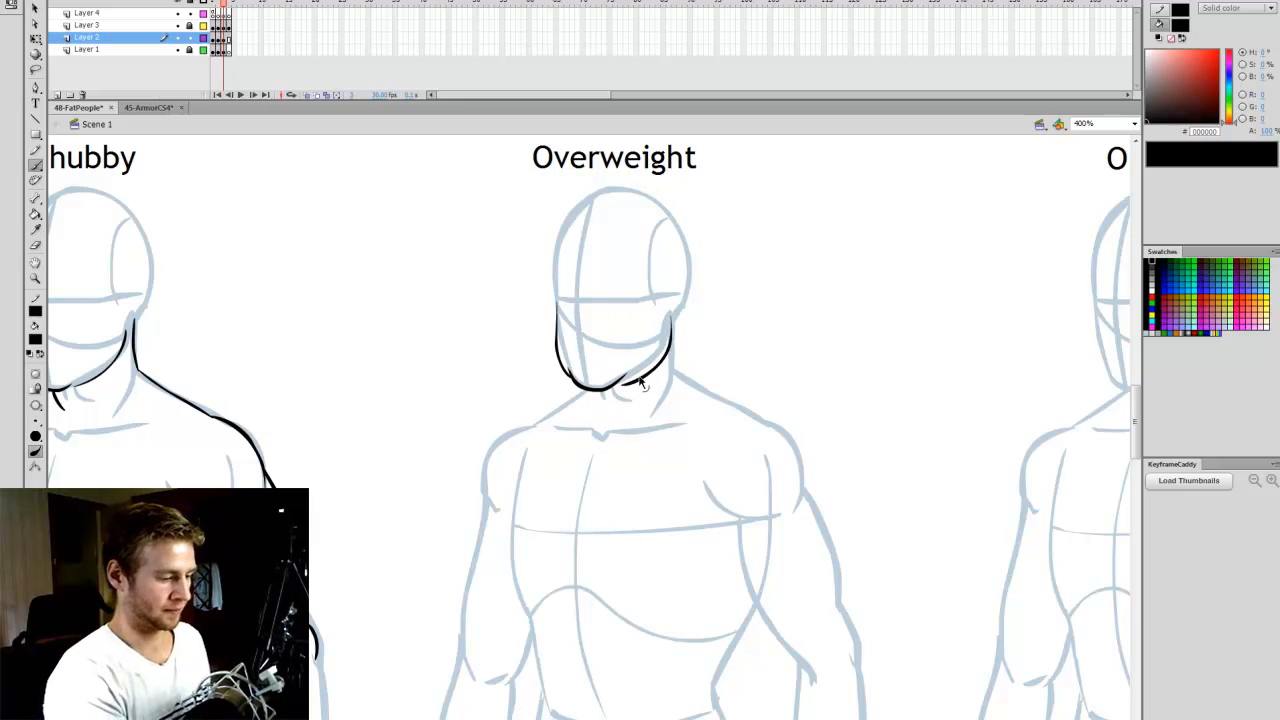
key("ctrl+z")
mouse_move(624, 384)
left_mouse_down()
mouse_move(663, 378)
mouse_move(667, 313)
left_mouse_up()
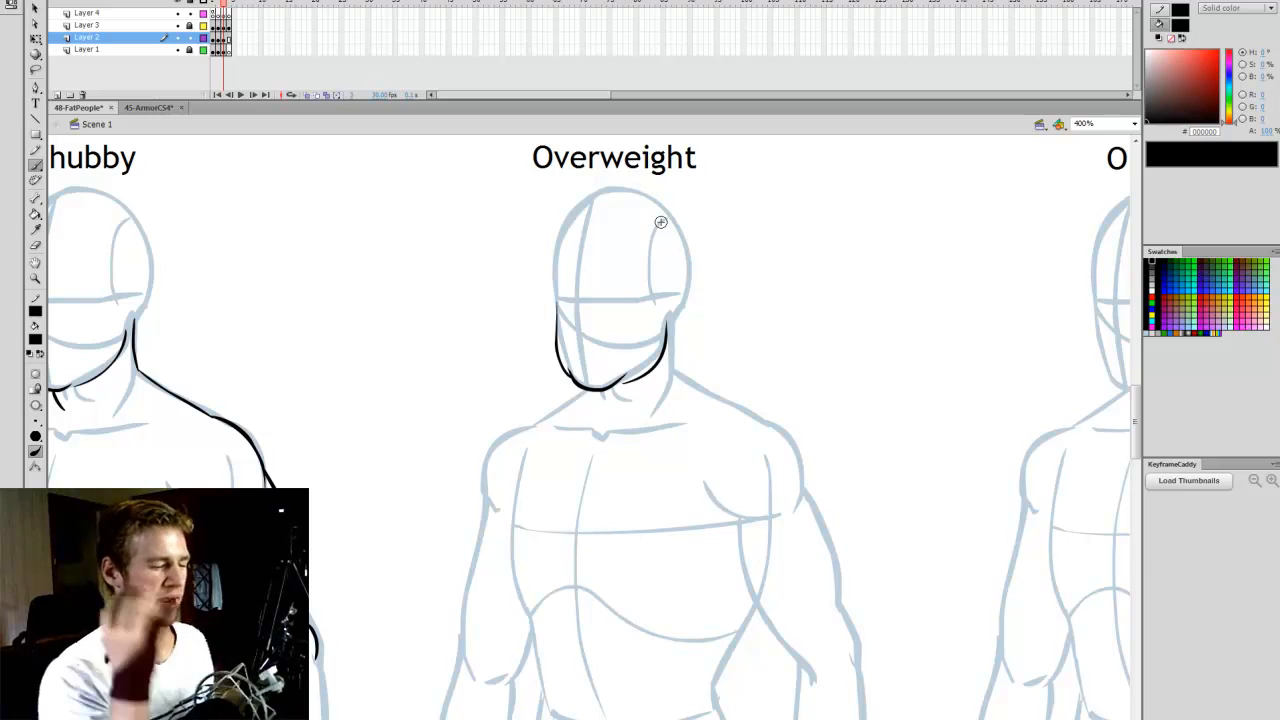
- Draw the Overweight figure's double chin curve and the back line of the neck, redoing the neck stroke
left_click_drag(570, 377, 601, 410)
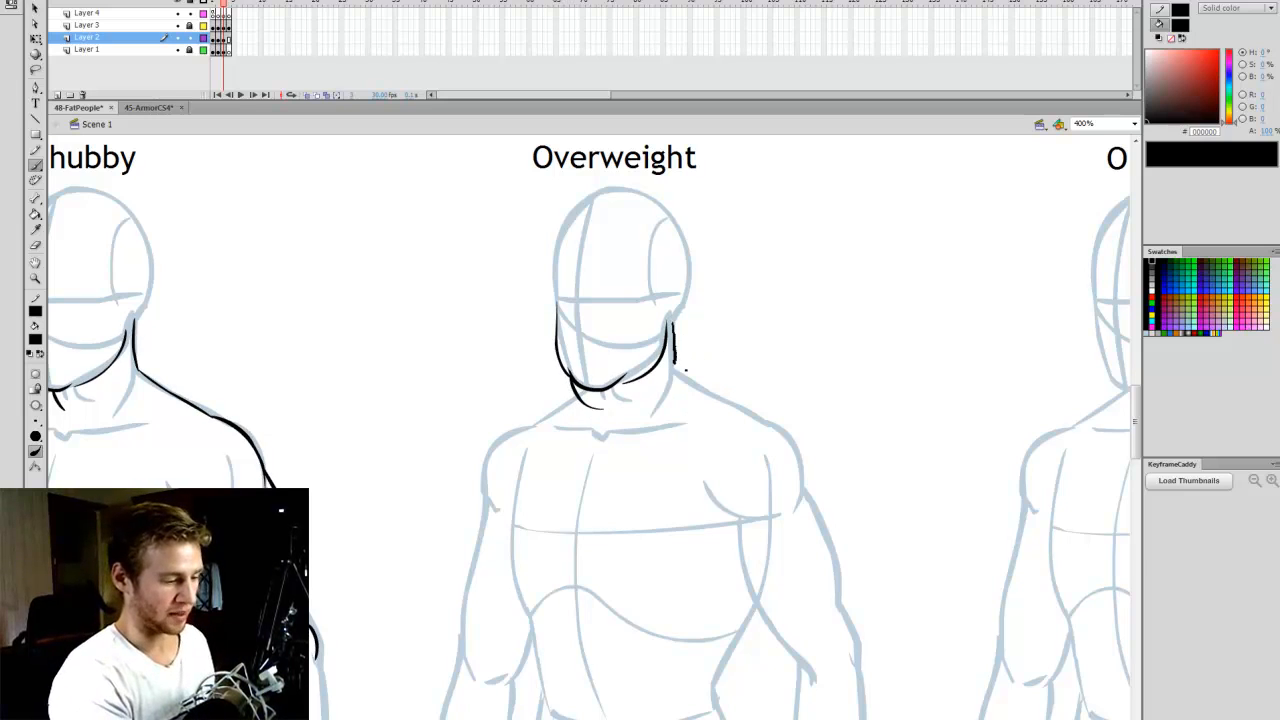
left_click_drag(674, 326, 667, 393)
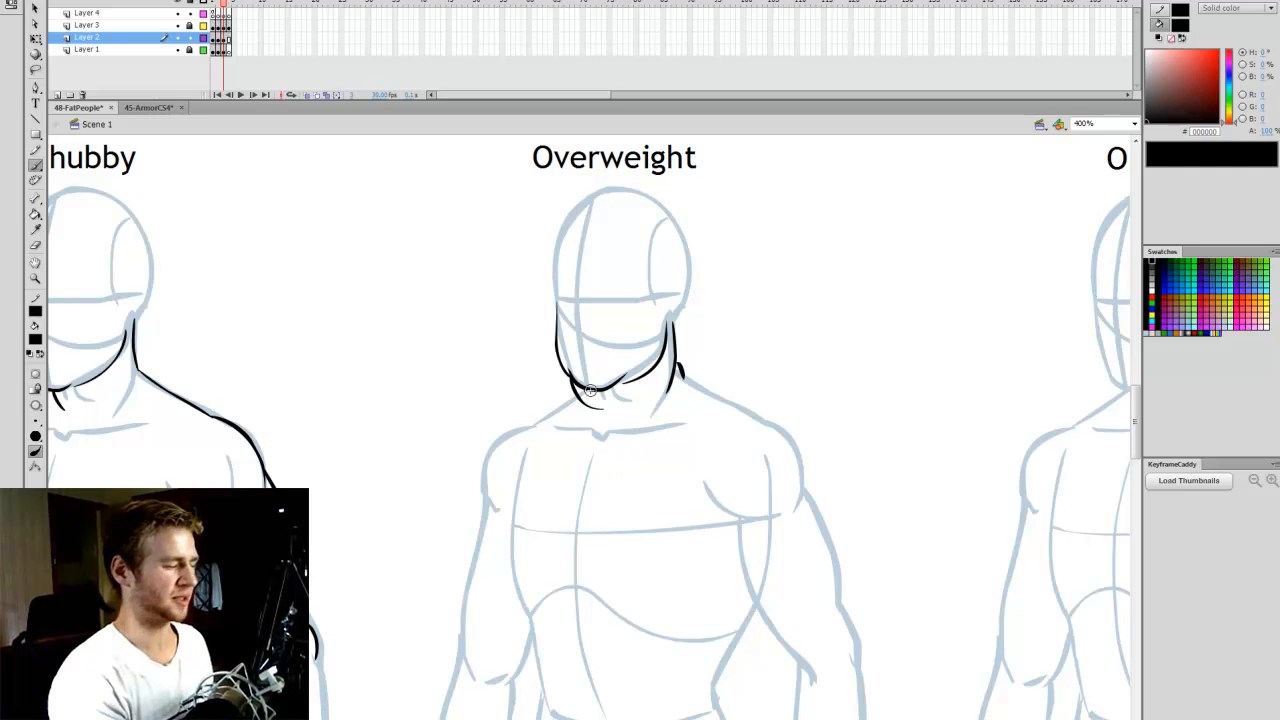
key("ctrl+z")
left_click_drag(672, 323, 681, 377)
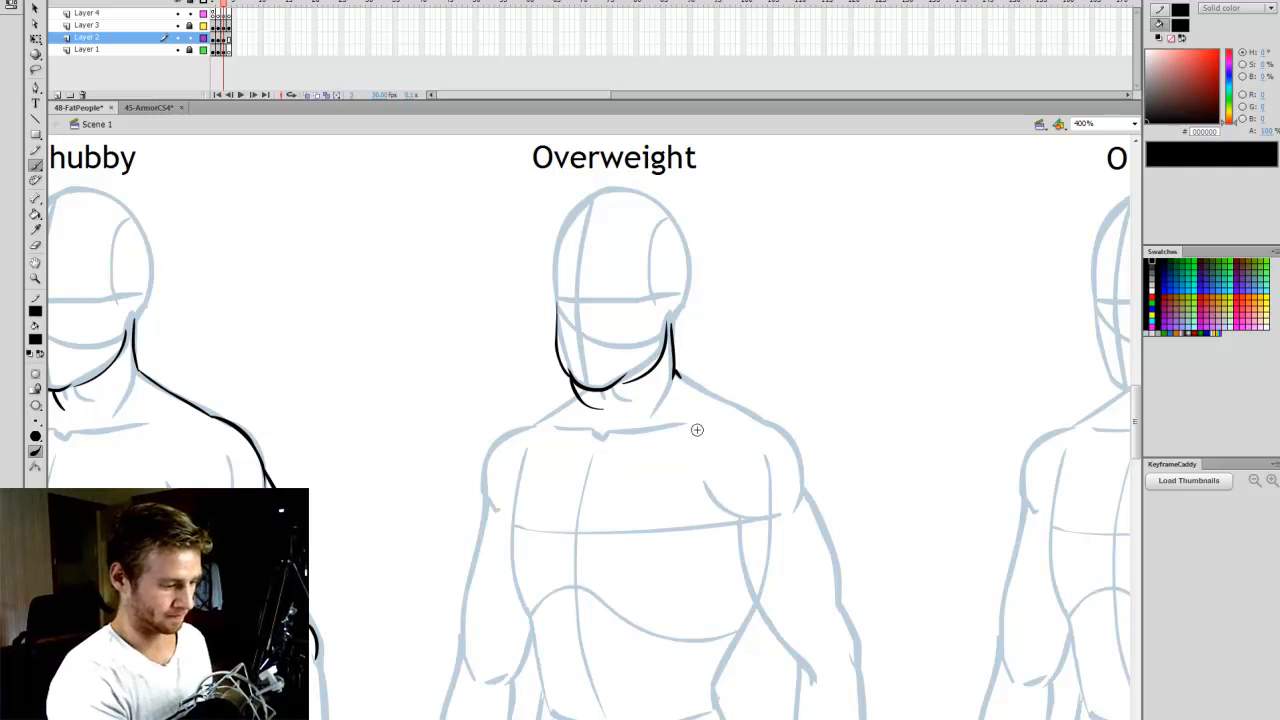
- Draw the sloping lines from the Overweight figure's neck to both shoulders, redoing each stroke until it fits
left_click_drag(574, 392, 530, 427)
key("ctrl+z")
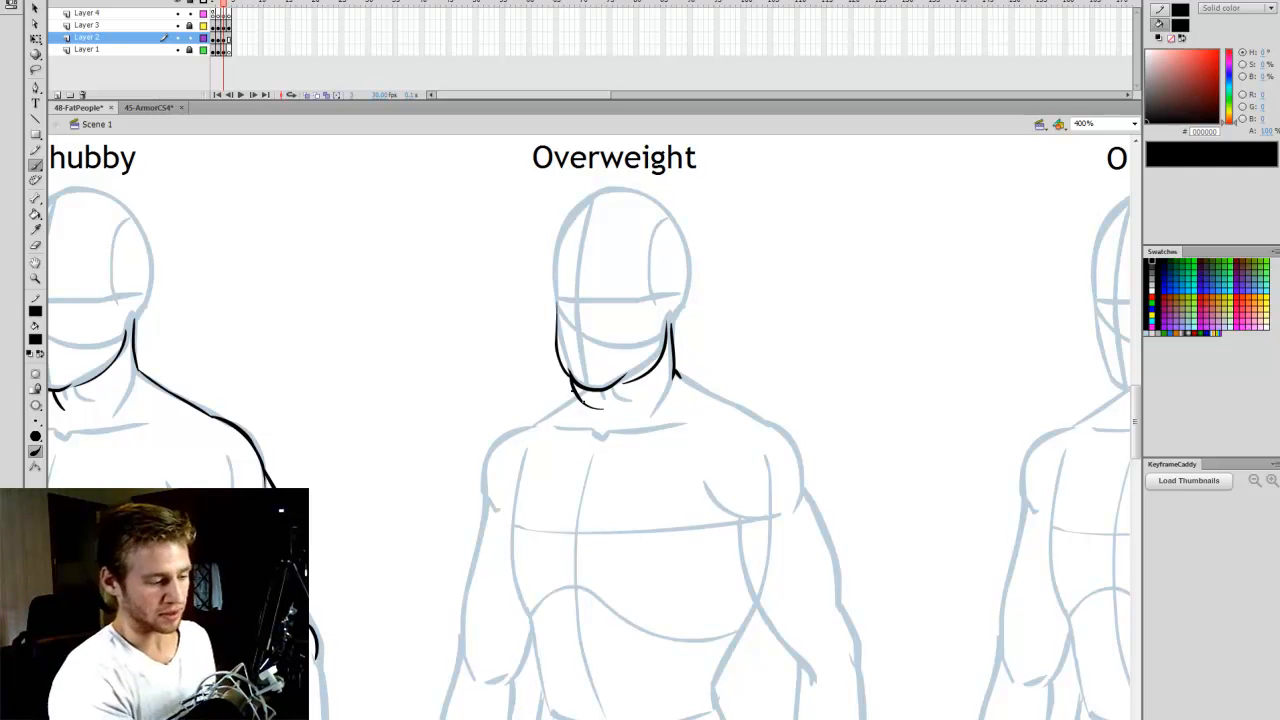
left_click_drag(574, 390, 533, 423)
left_click_drag(679, 376, 768, 416)
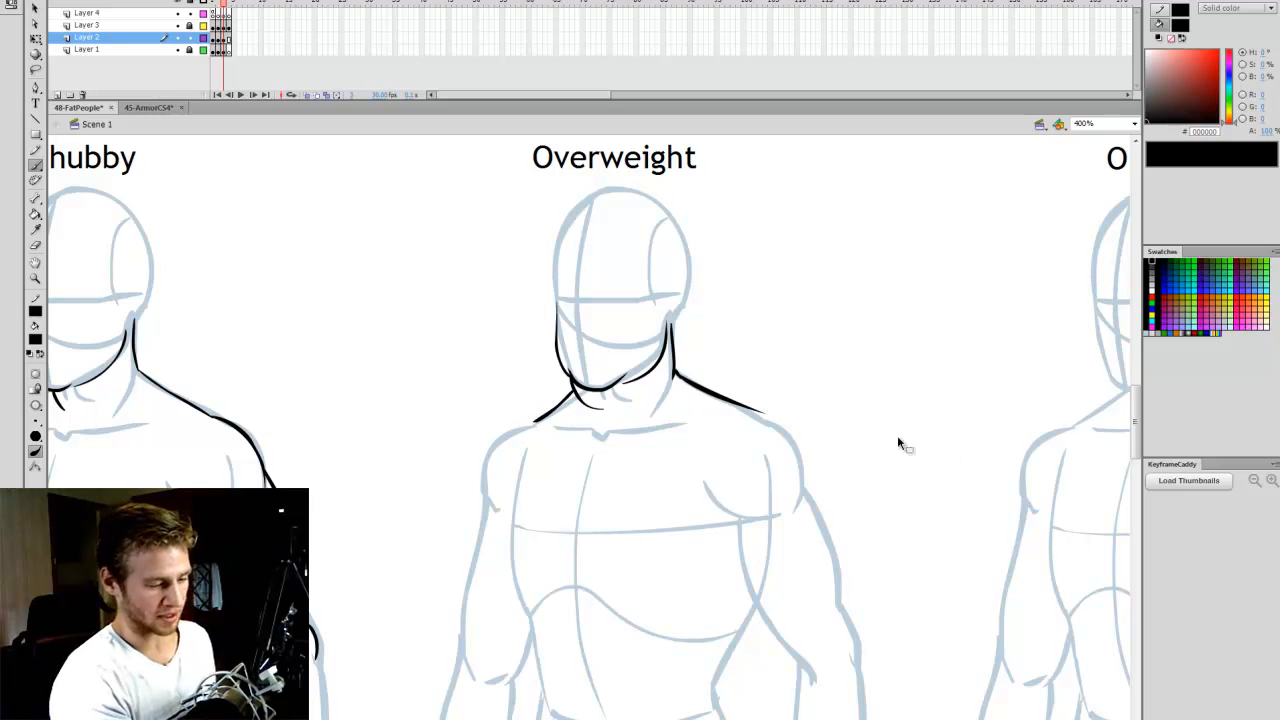
key("ctrl+z")
left_click_drag(680, 377, 760, 418)
- Outline the Overweight figure's chest side and both sagging breasts, redoing the strokes until the curves fit
scroll(1135, 462, "down", 3)
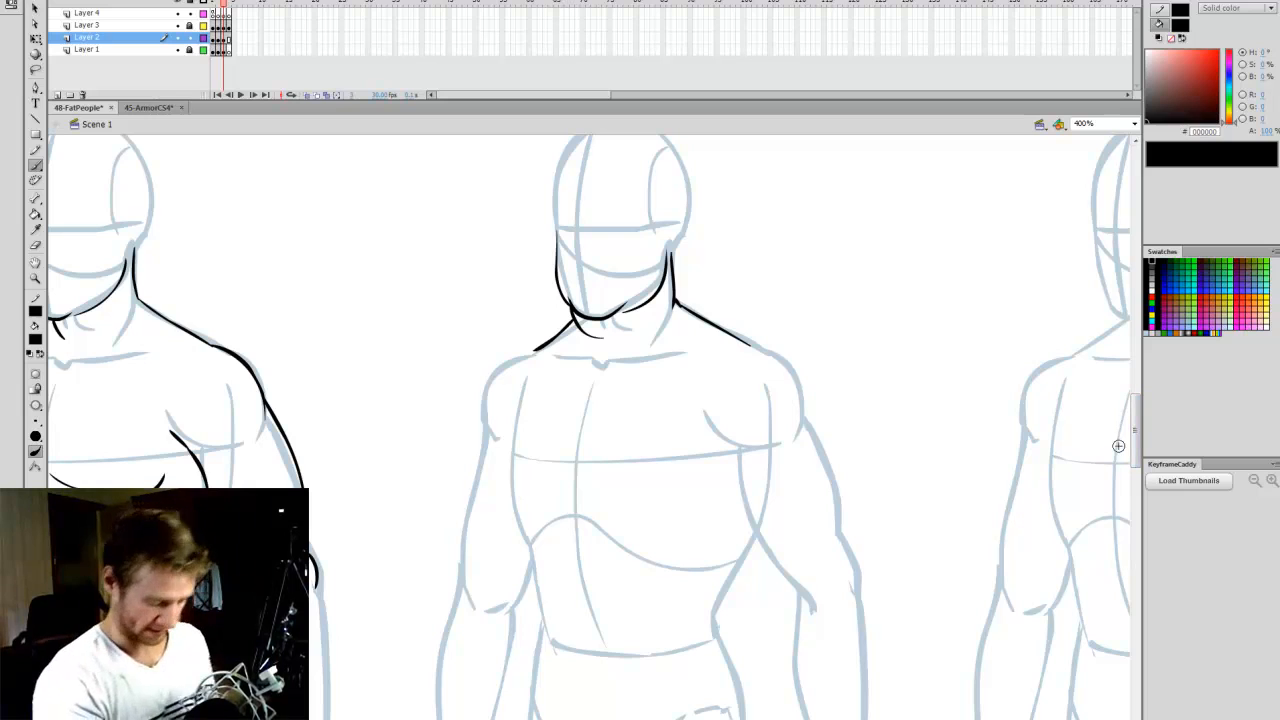
scroll(1140, 449, "down", 1)
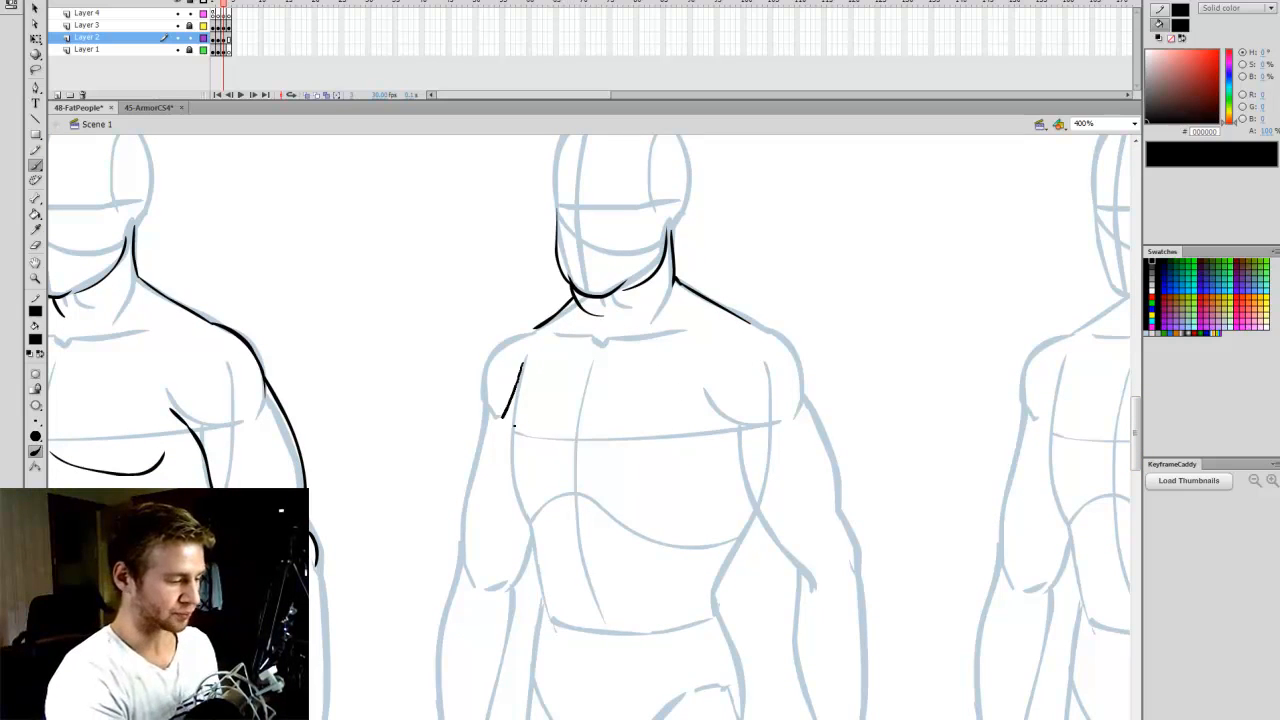
mouse_move(500, 450)
left_mouse_down()
mouse_move(510, 459)
mouse_move(495, 432)
mouse_move(516, 462)
mouse_move(500, 465)
mouse_move(693, 474)
left_mouse_up()
key("ctrl+z")
key("ctrl+z")
key("ctrl+z")
key("ctrl+z")
mouse_move(512, 468)
left_mouse_down()
mouse_move(562, 450)
mouse_move(669, 490)
mouse_move(727, 445)
left_mouse_up()
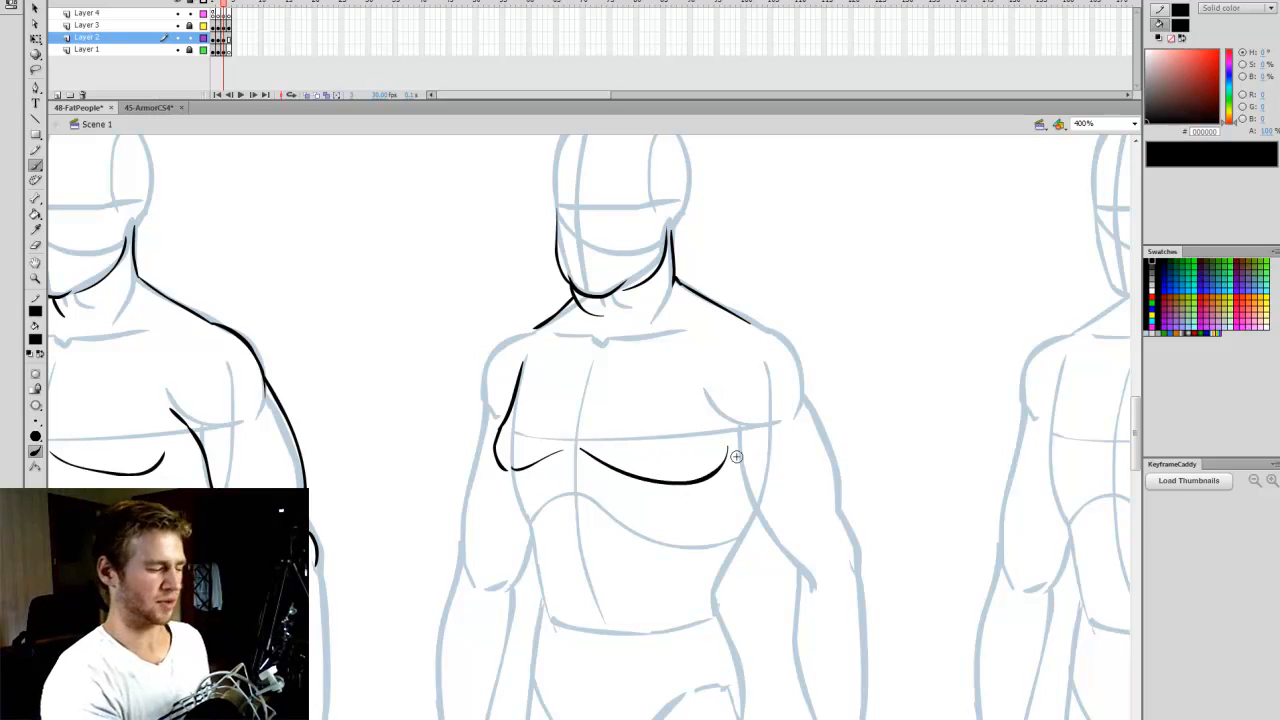
- Draw the Overweight figure's large hanging belly and the waist rolls on the right side, checking the "Things to keep in mind" frame first
left_click_drag(1137, 445, 1137, 456)
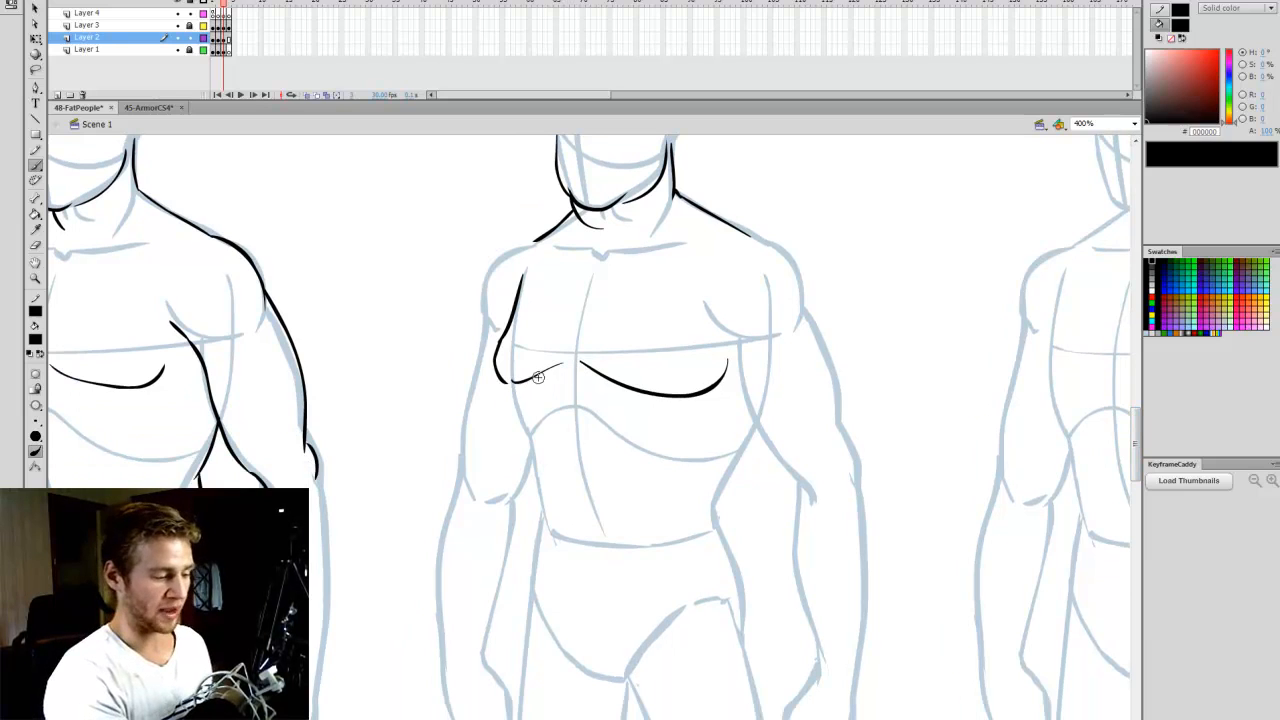
key("m")
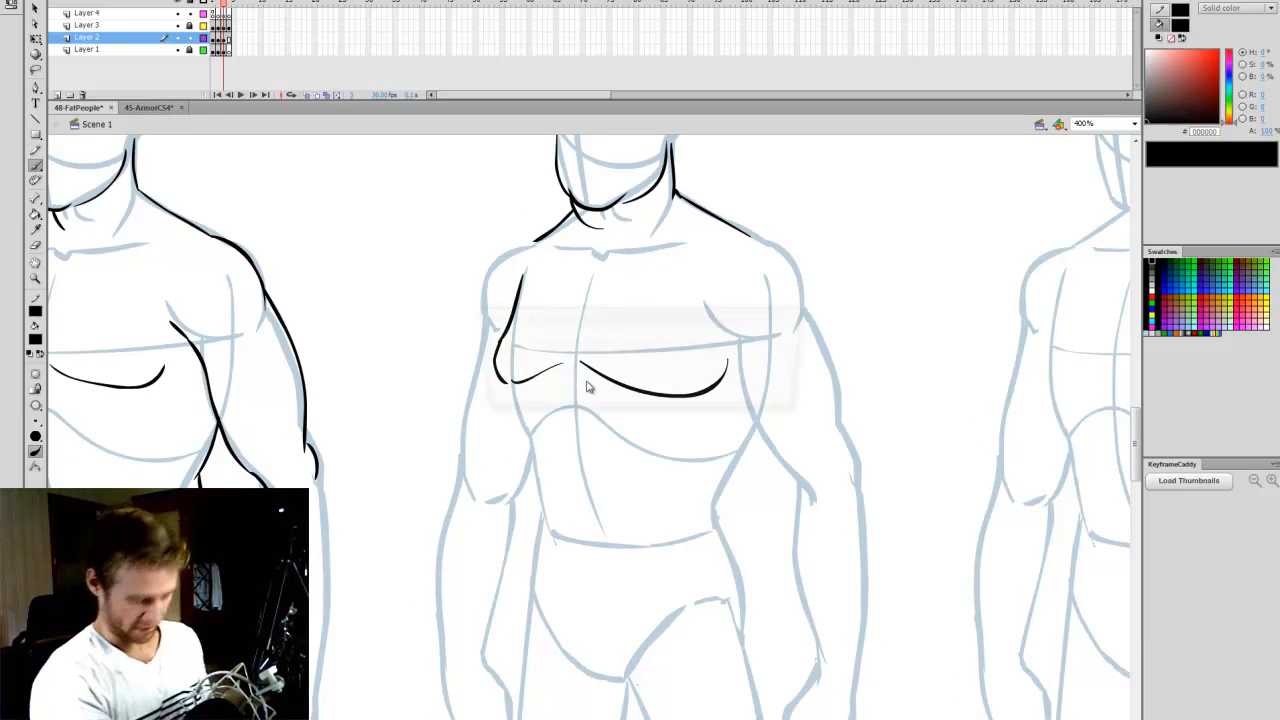
left_click(771, 395)
key("comma")
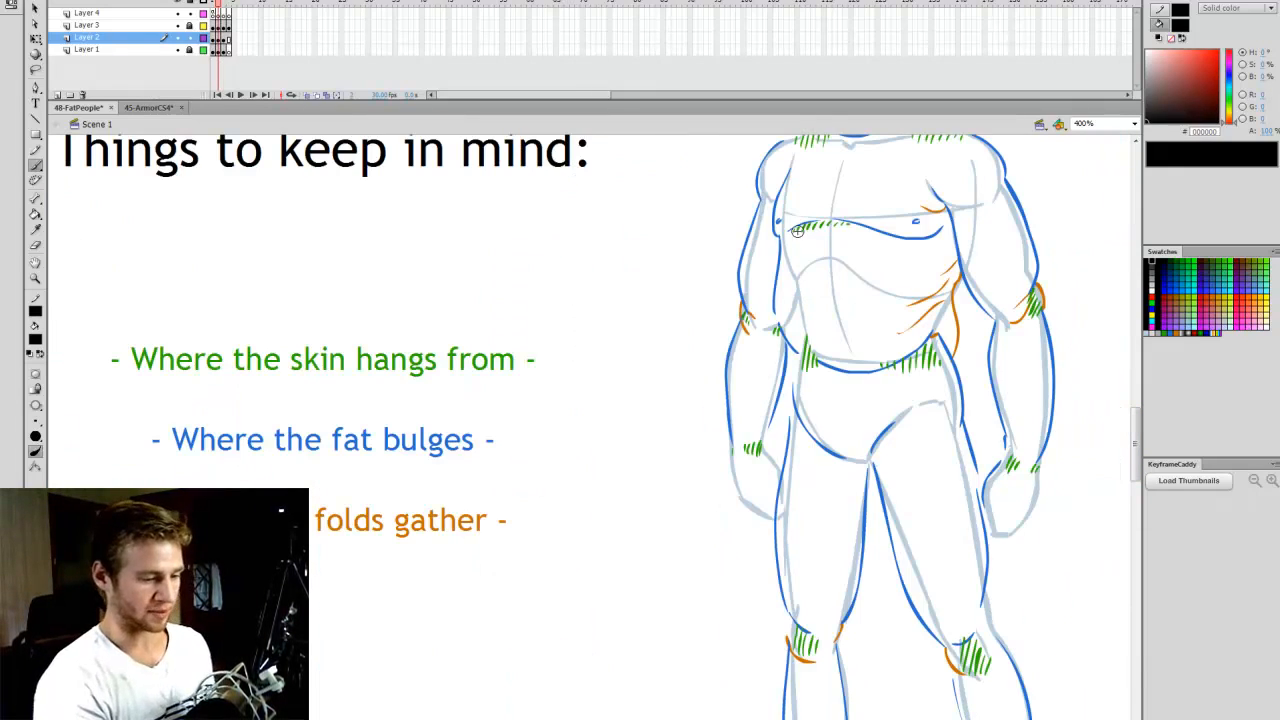
key("period")
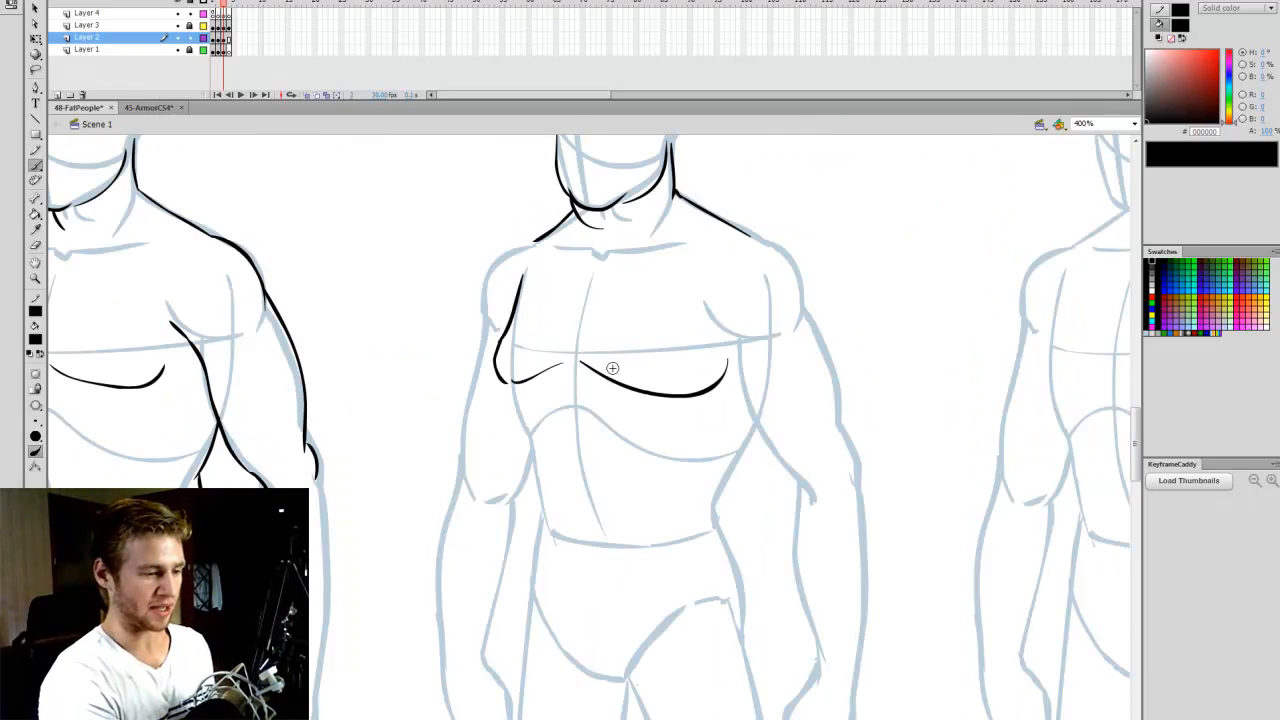
mouse_move(553, 376)
left_mouse_down()
mouse_move(557, 605)
mouse_move(591, 602)
left_mouse_up()
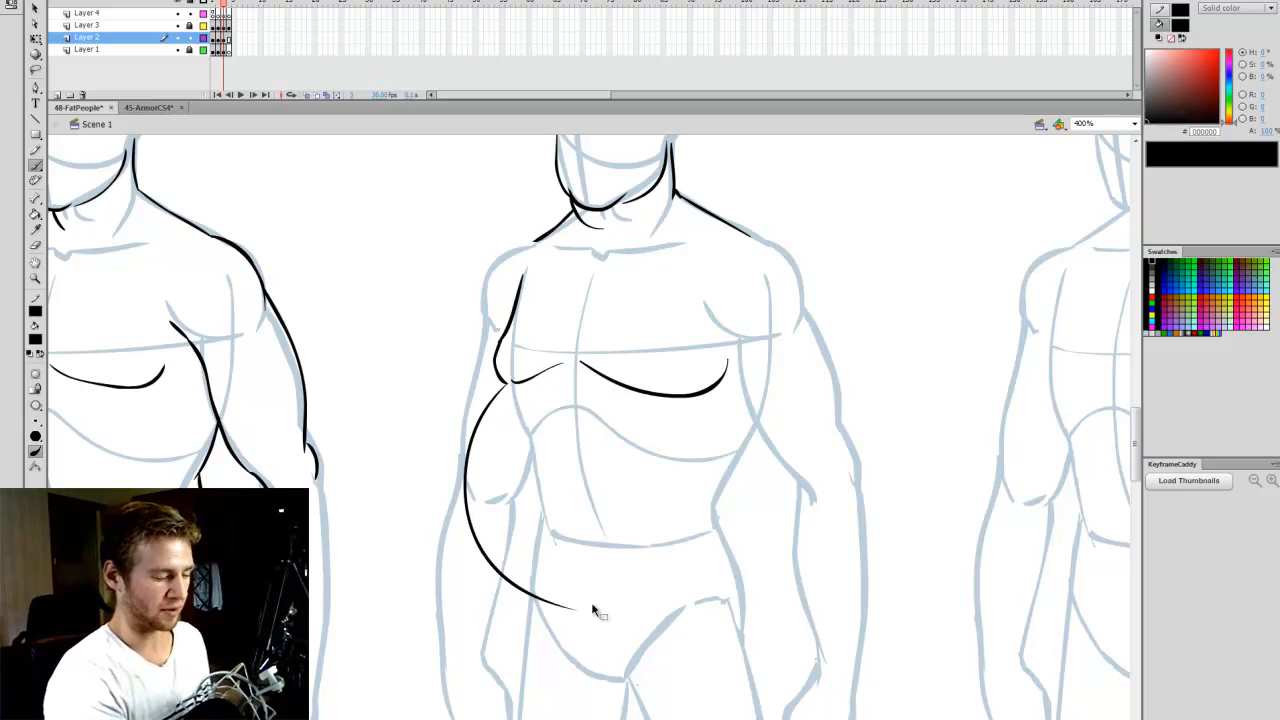
key("ctrl+z")
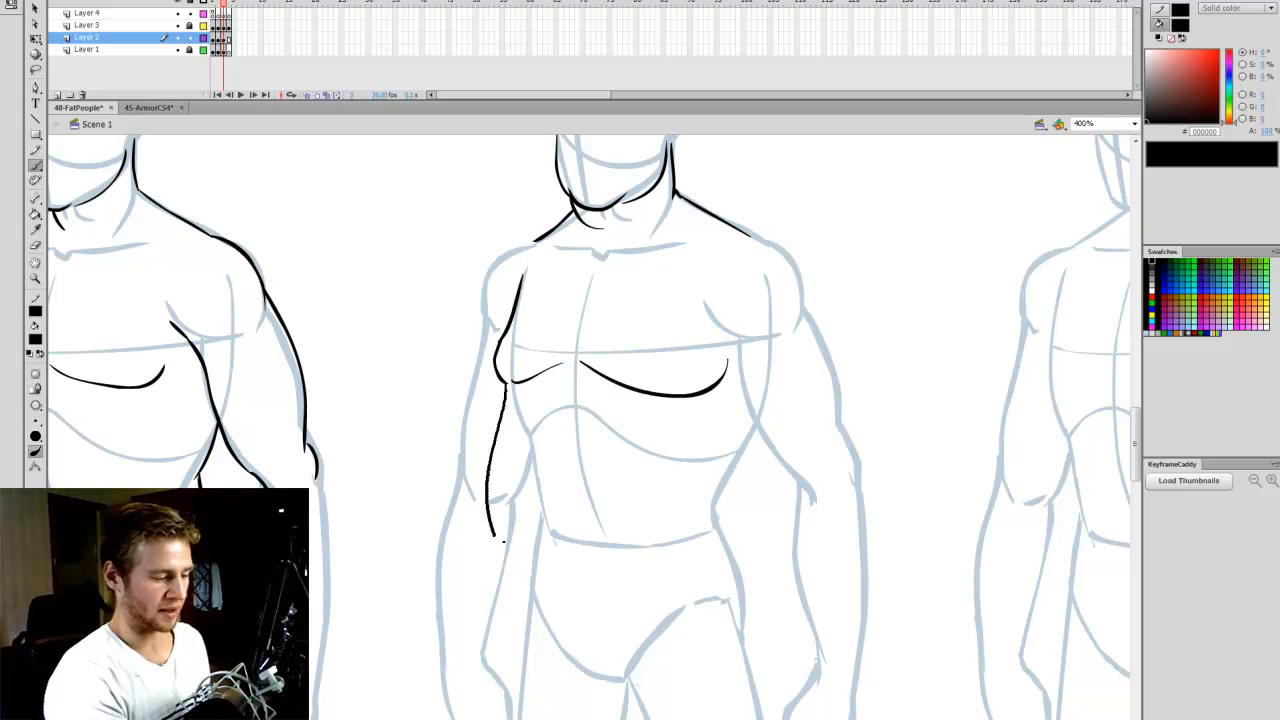
mouse_move(543, 598)
left_mouse_down()
mouse_move(589, 617)
mouse_move(647, 618)
mouse_move(695, 565)
left_mouse_up()
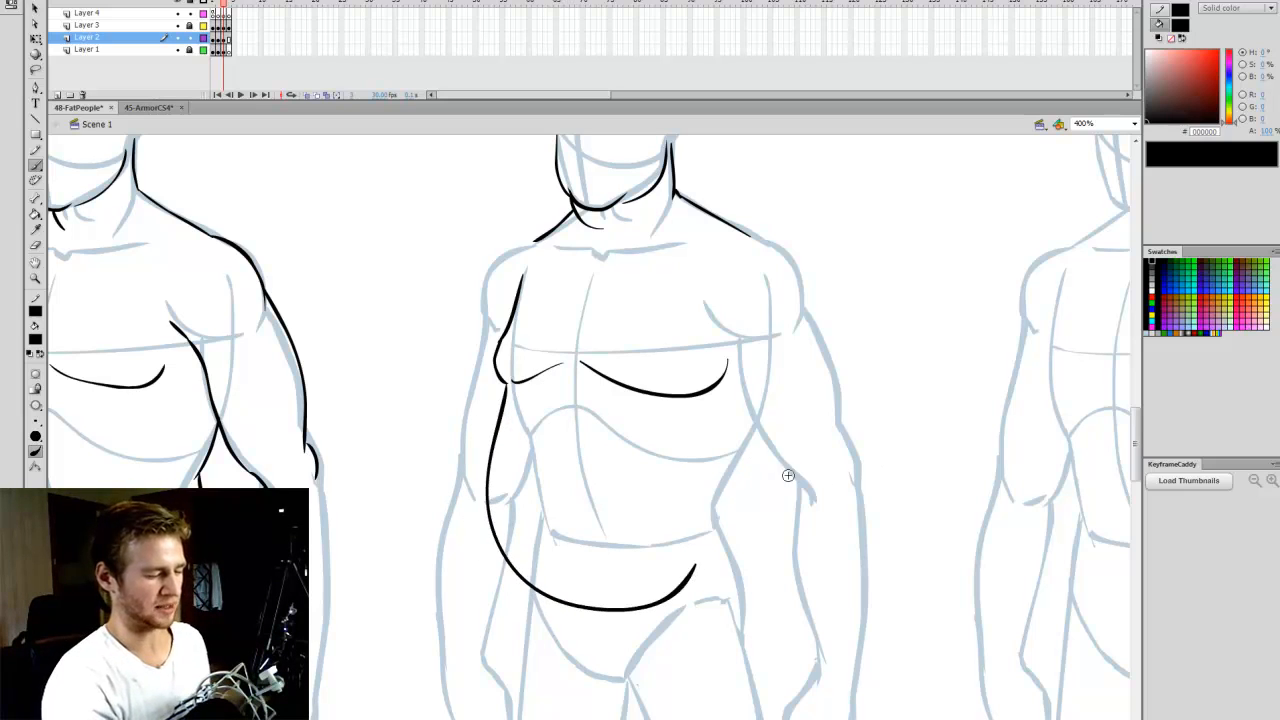
mouse_move(752, 418)
left_mouse_down()
mouse_move(738, 473)
mouse_move(752, 473)
mouse_move(726, 546)
left_mouse_up()
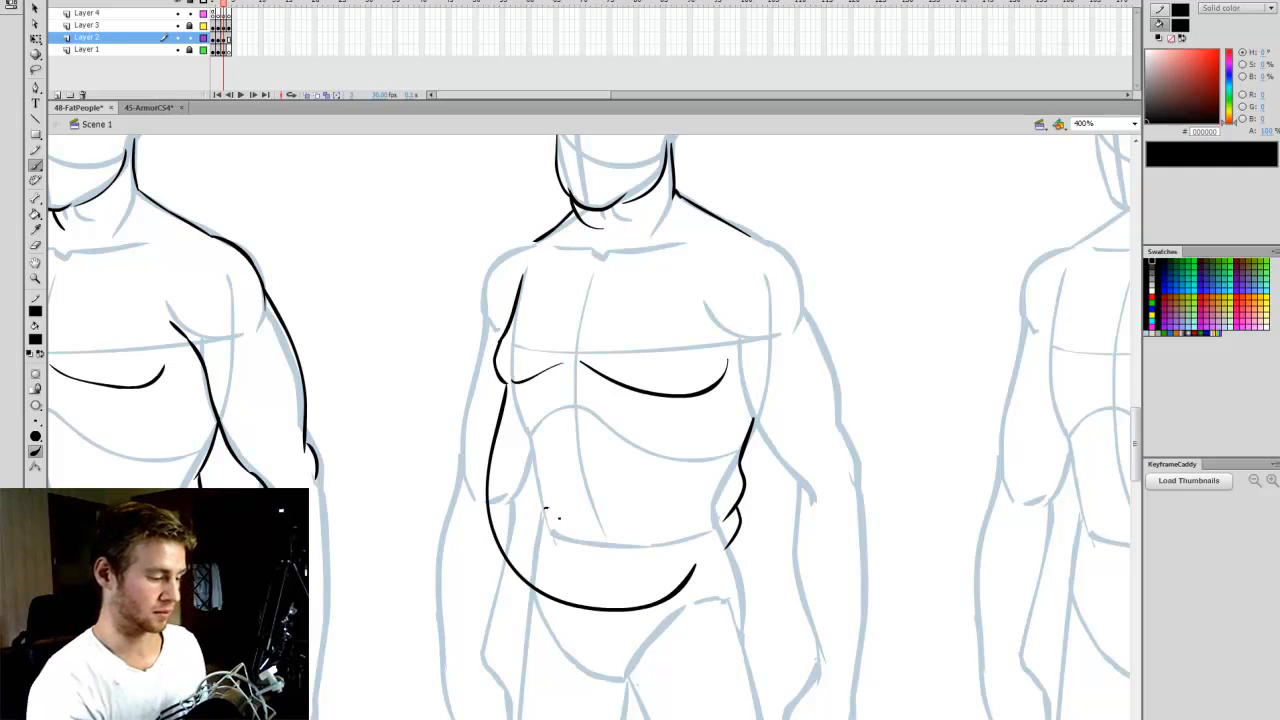
mouse_move(545, 510)
left_mouse_down()
mouse_move(545, 550)
mouse_move(548, 535)
left_mouse_up()
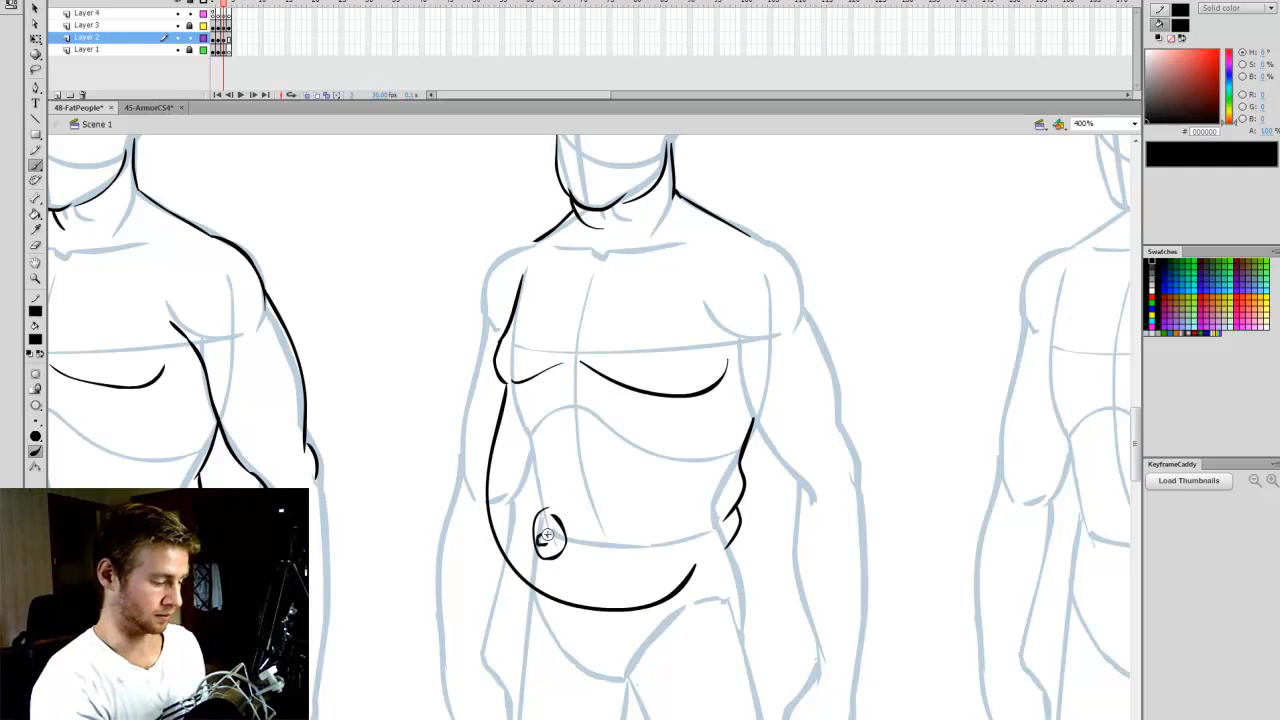
key("v")
left_click_drag(588, 480, 528, 588)
key("Delete")
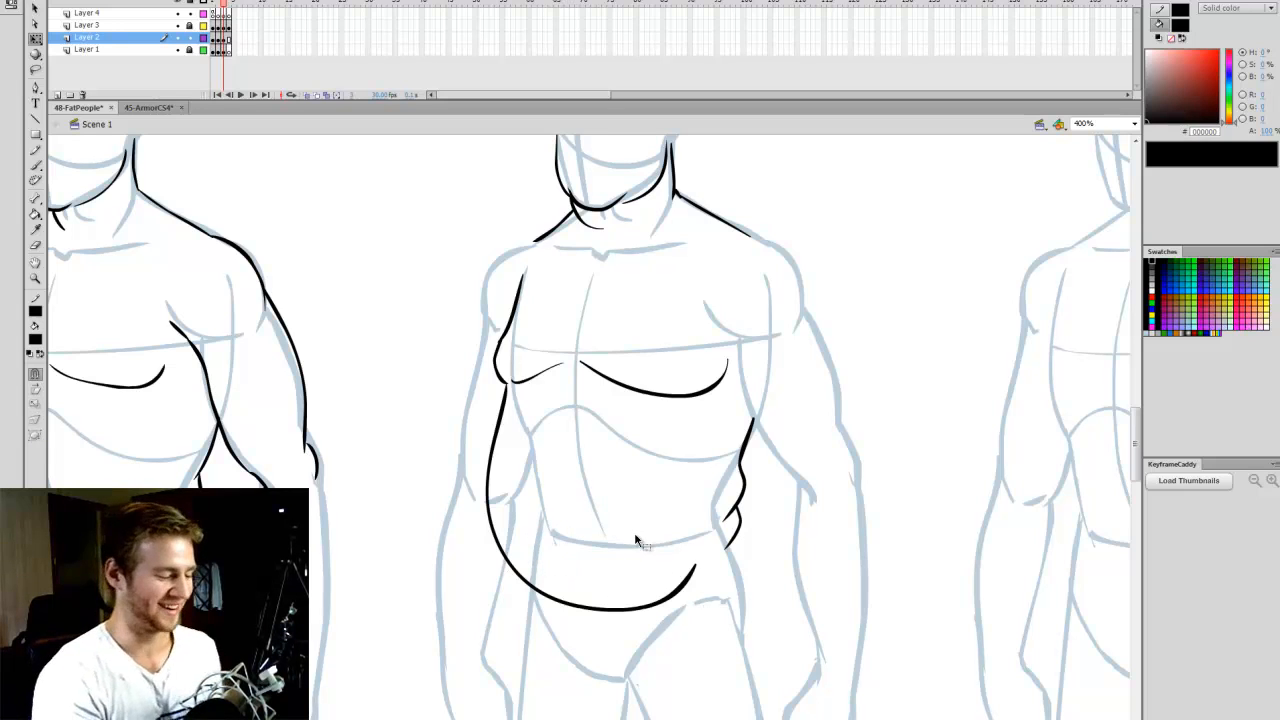
- Outline both of the Overweight figure's rounded shoulders and the outer edge of the right-hand upper arm, redoing the arm stroke
key("b")
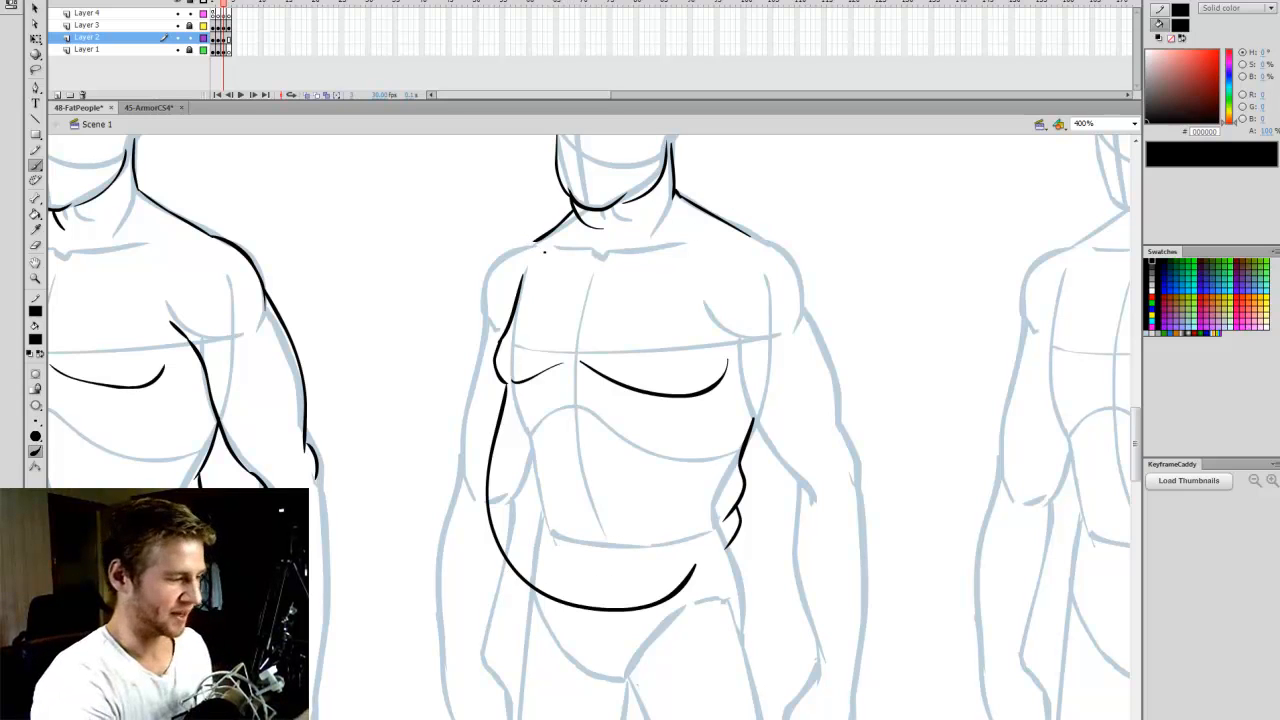
mouse_move(536, 241)
left_mouse_down()
mouse_move(481, 288)
mouse_move(487, 325)
left_mouse_up()
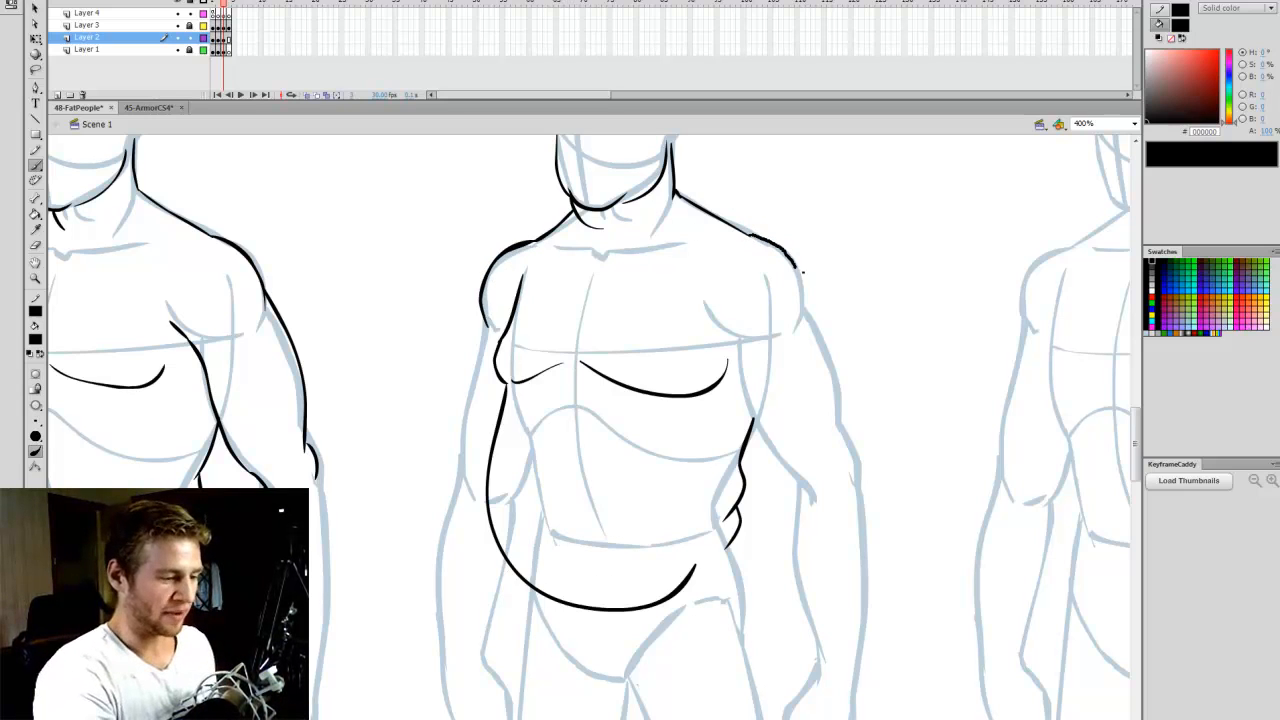
left_click_drag(801, 268, 803, 308)
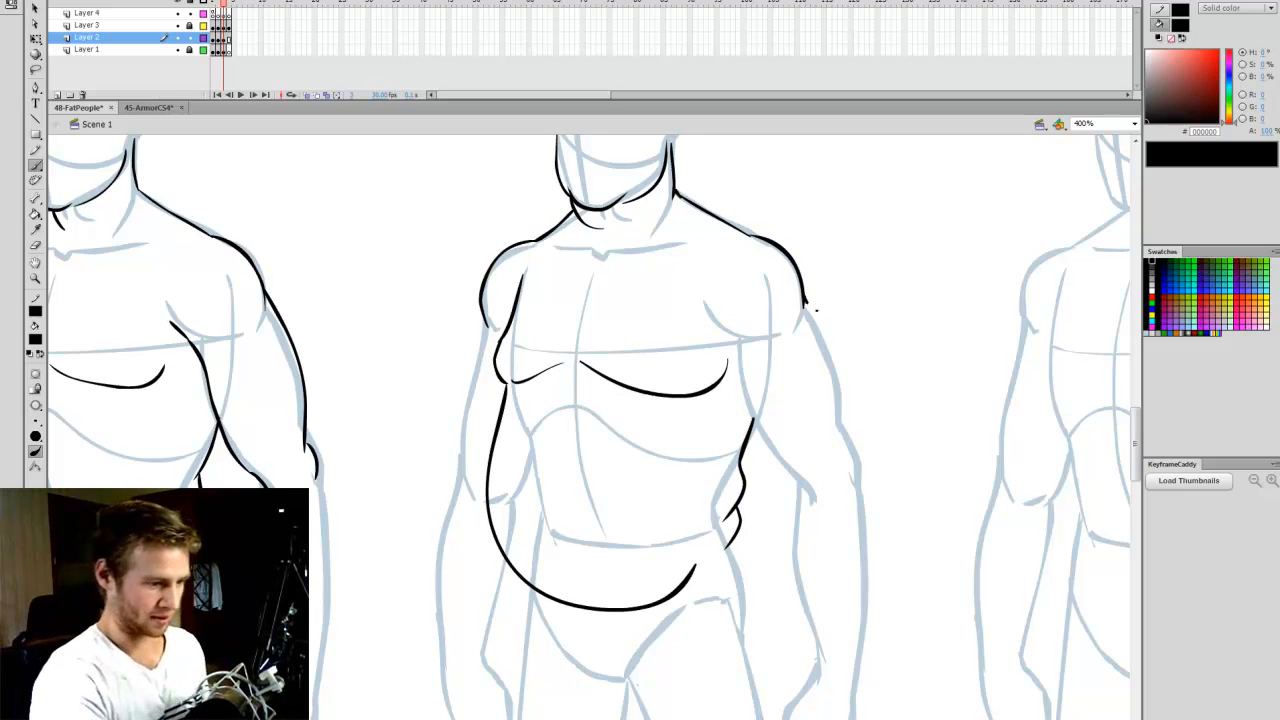
mouse_move(834, 337)
left_mouse_down()
mouse_move(850, 372)
mouse_move(849, 455)
left_mouse_up()
key("ctrl+z")
mouse_move(804, 290)
left_mouse_down()
mouse_move(838, 346)
mouse_move(849, 426)
left_mouse_up()
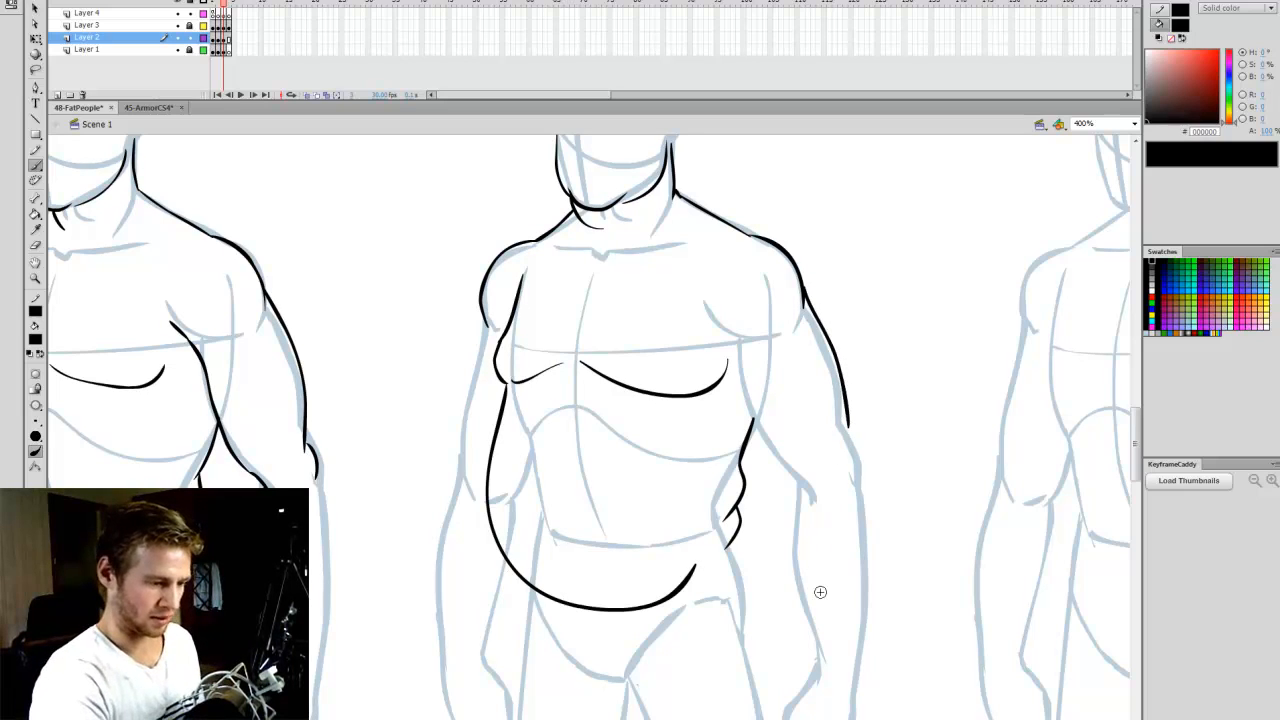
- Draw the small skin fold at the Overweight figure's right-hand armpit, redoing the stroke
left_click_drag(716, 330, 736, 341)
key("ctrl+z")
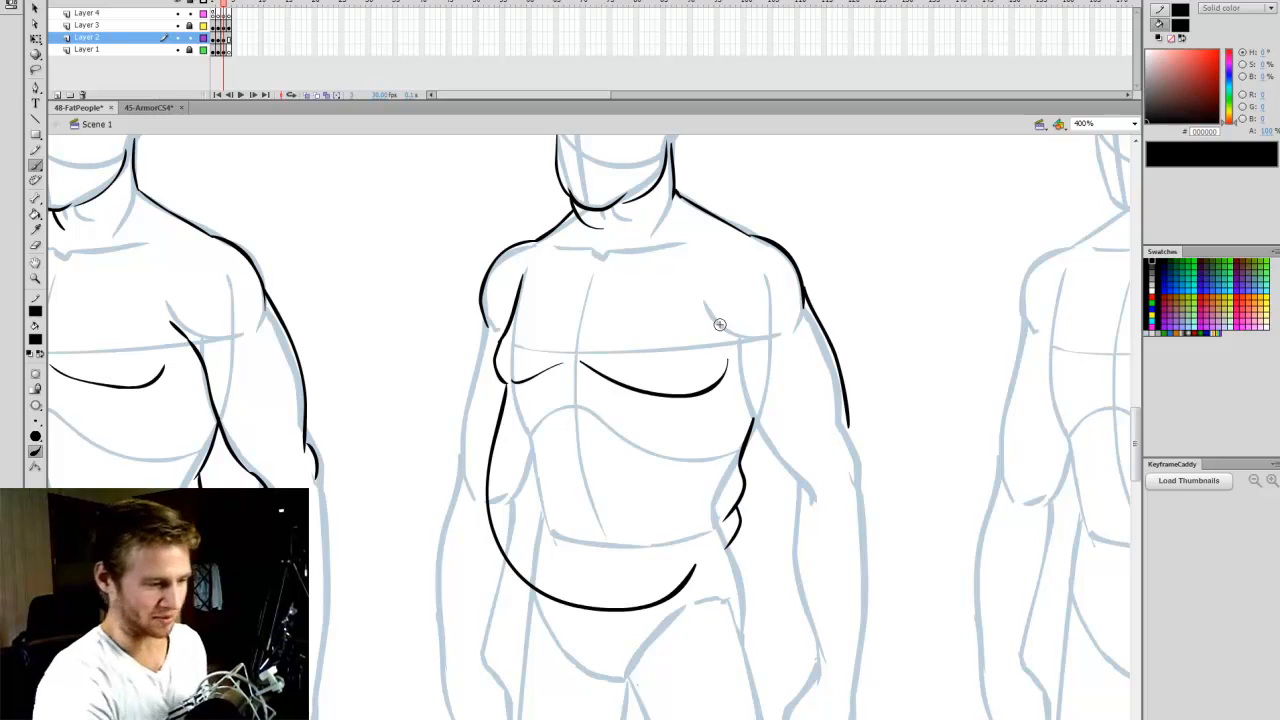
left_click_drag(713, 337, 736, 341)
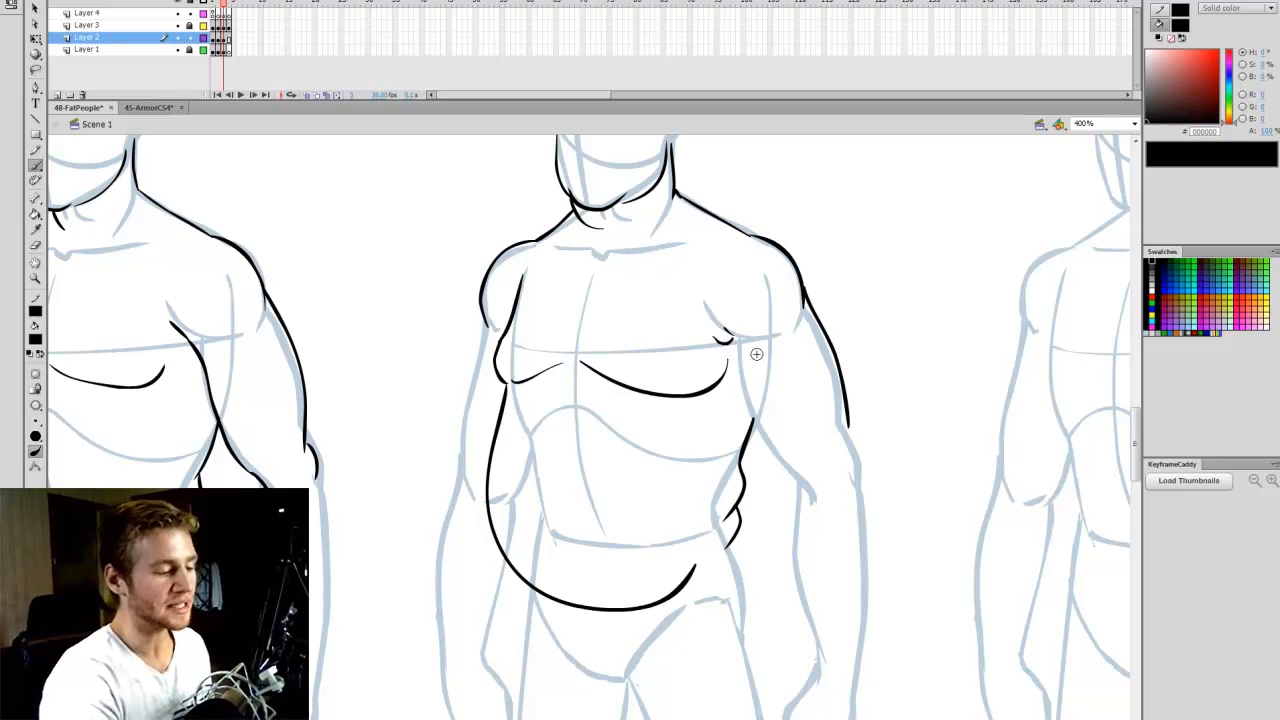
- Draw the underside of the Overweight figure's right-hand upper arm and the bulge at its elbow, comparing with the Chubby figure
scroll(757, 354, "left", 5)
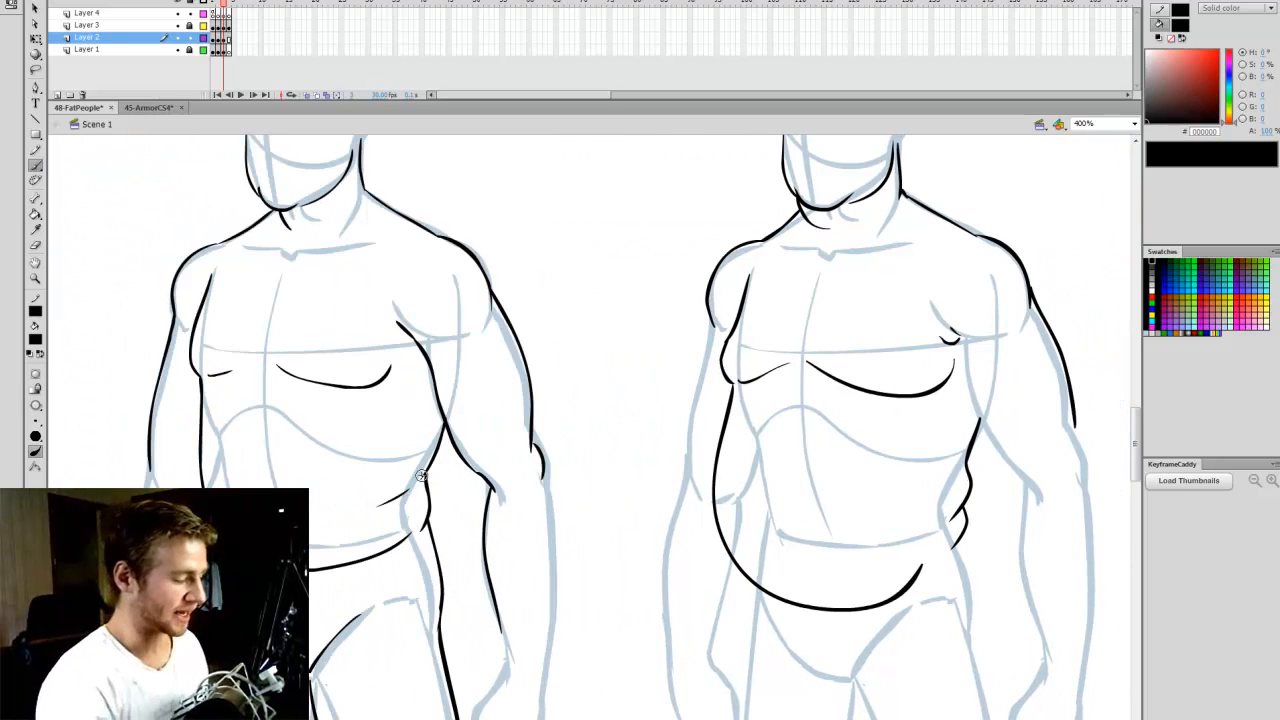
scroll(620, 705, "right", 3)
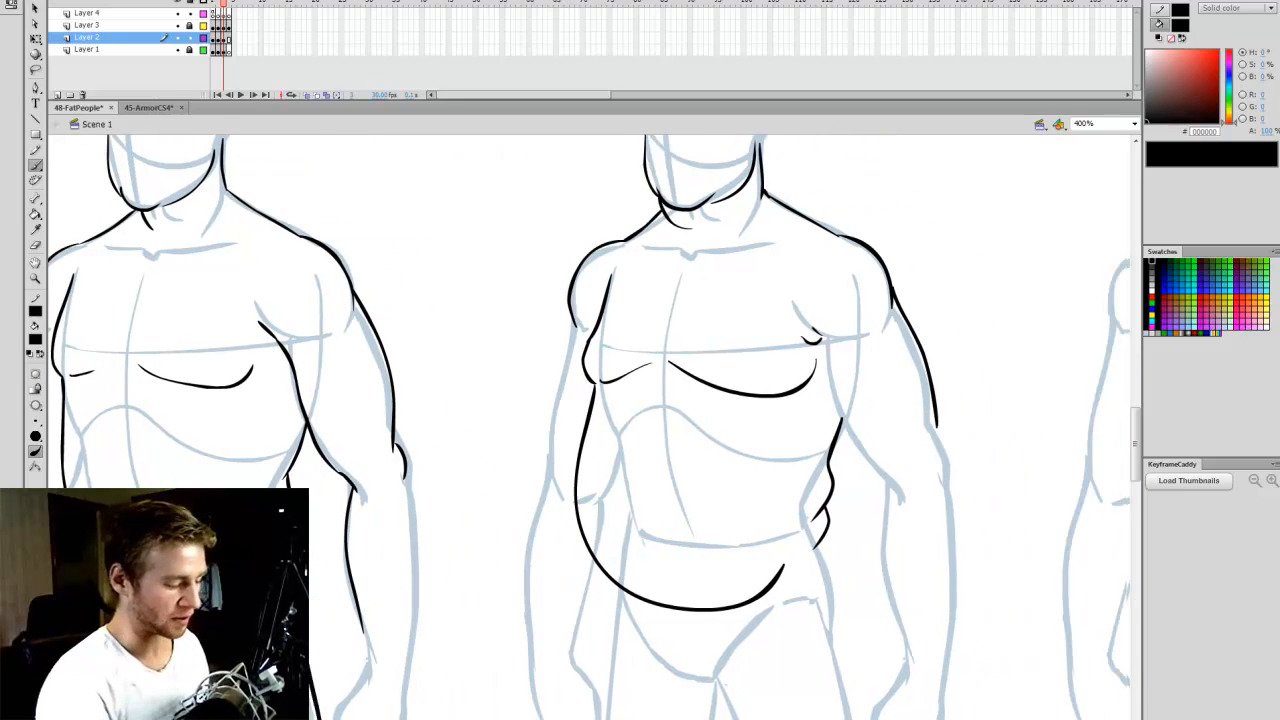
scroll(590, 427, "right", 1)
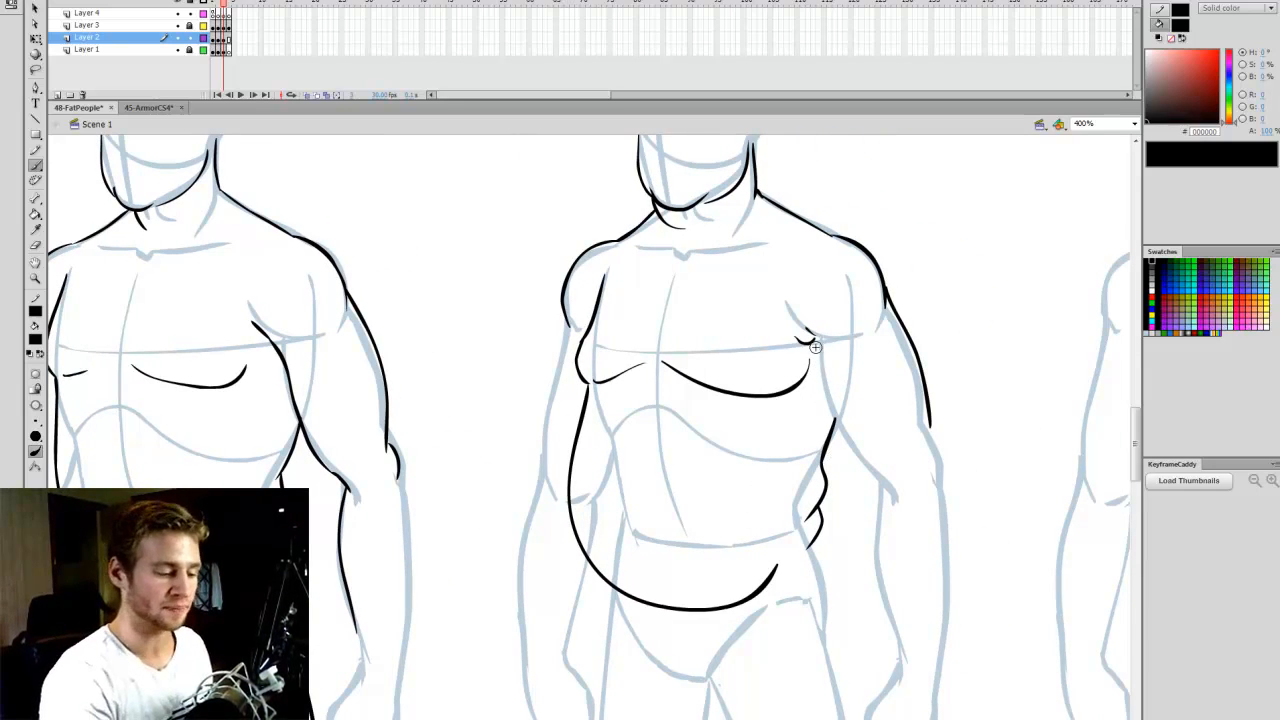
left_click_drag(840, 422, 884, 492)
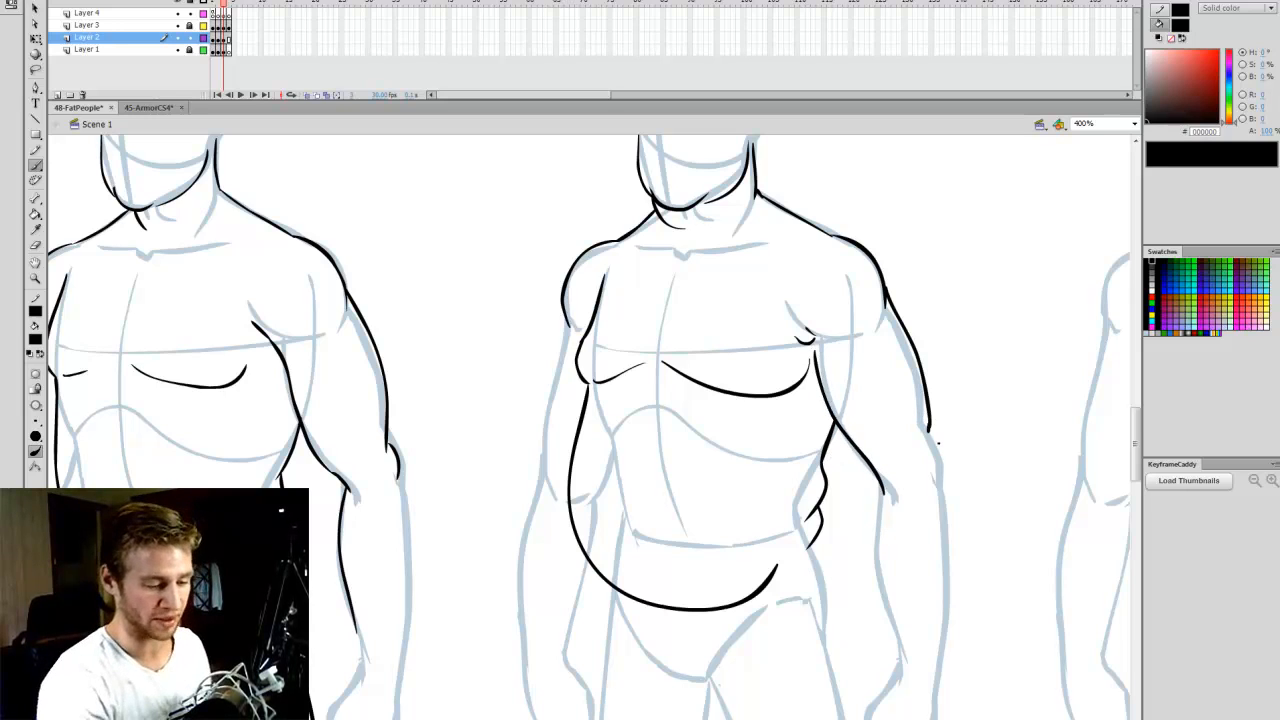
mouse_move(930, 430)
left_mouse_down()
mouse_move(916, 454)
mouse_move(936, 482)
left_mouse_up()
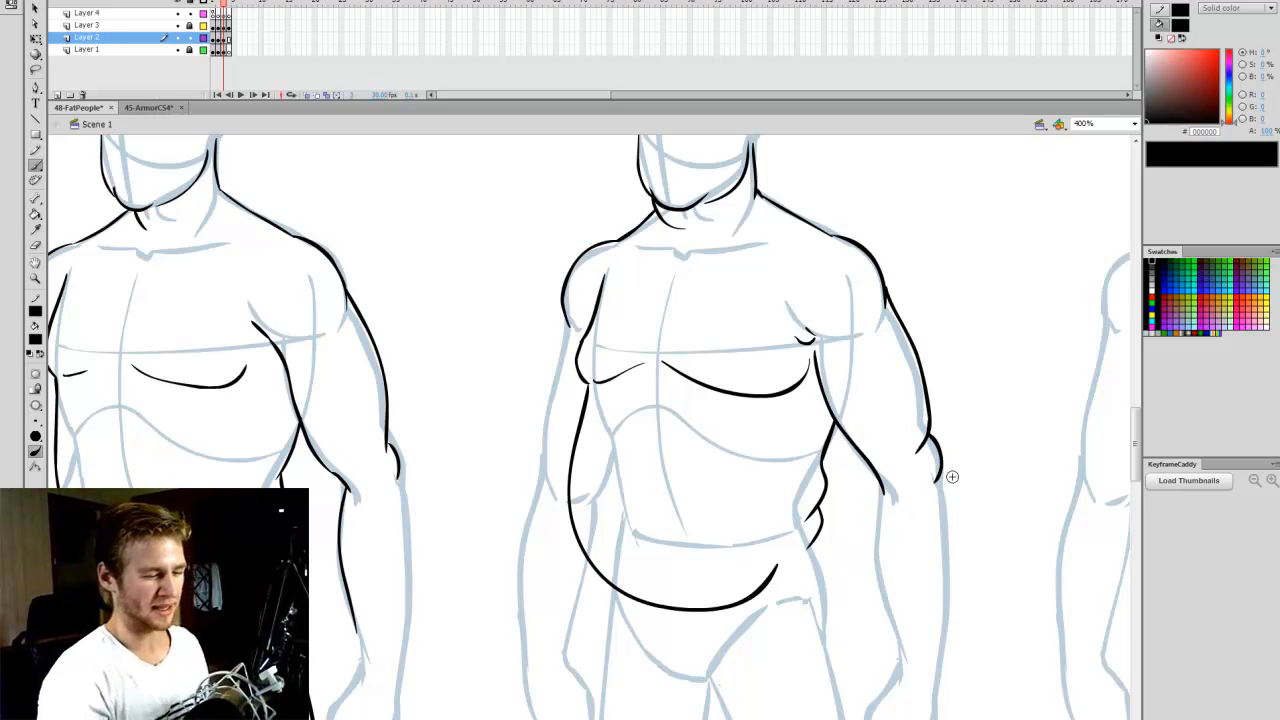
- Add two crease lines running inward from the Overweight figure's waist rolls and a small navel on the belly
mouse_move(812, 476)
left_mouse_down()
mouse_move(769, 516)
mouse_move(781, 540)
left_mouse_up()
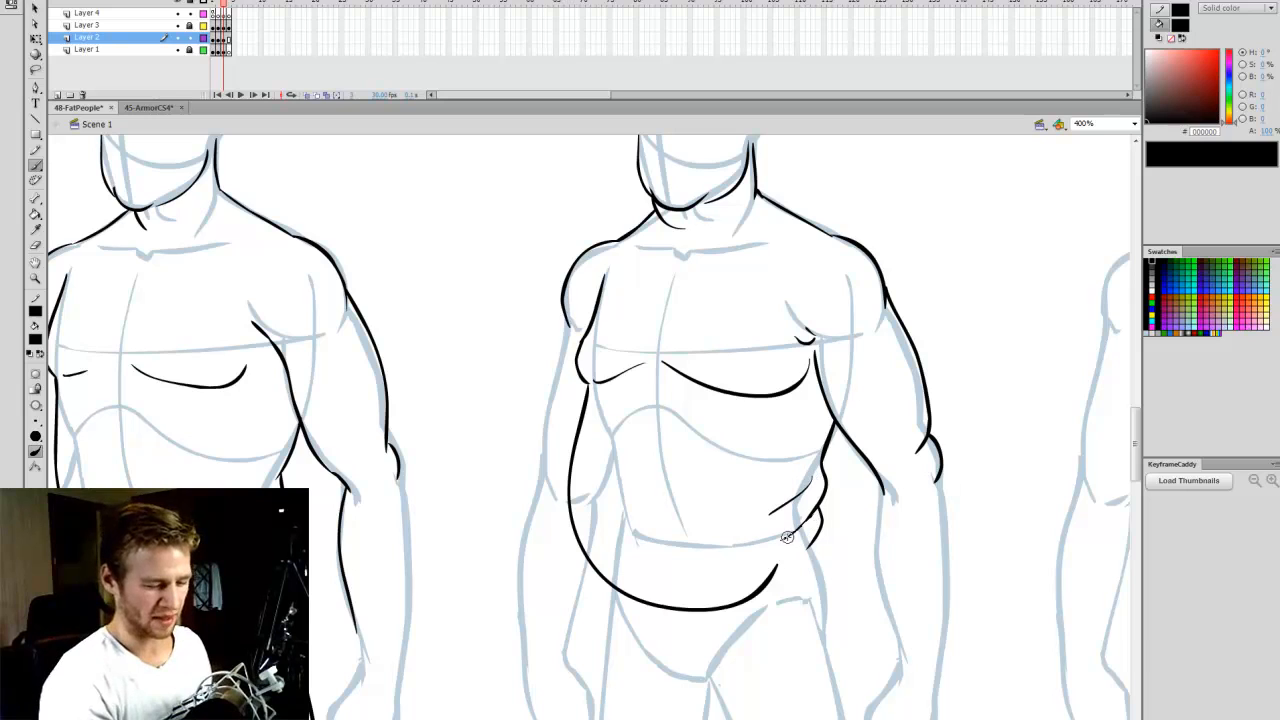
left_click_drag(660, 719, 642, 719)
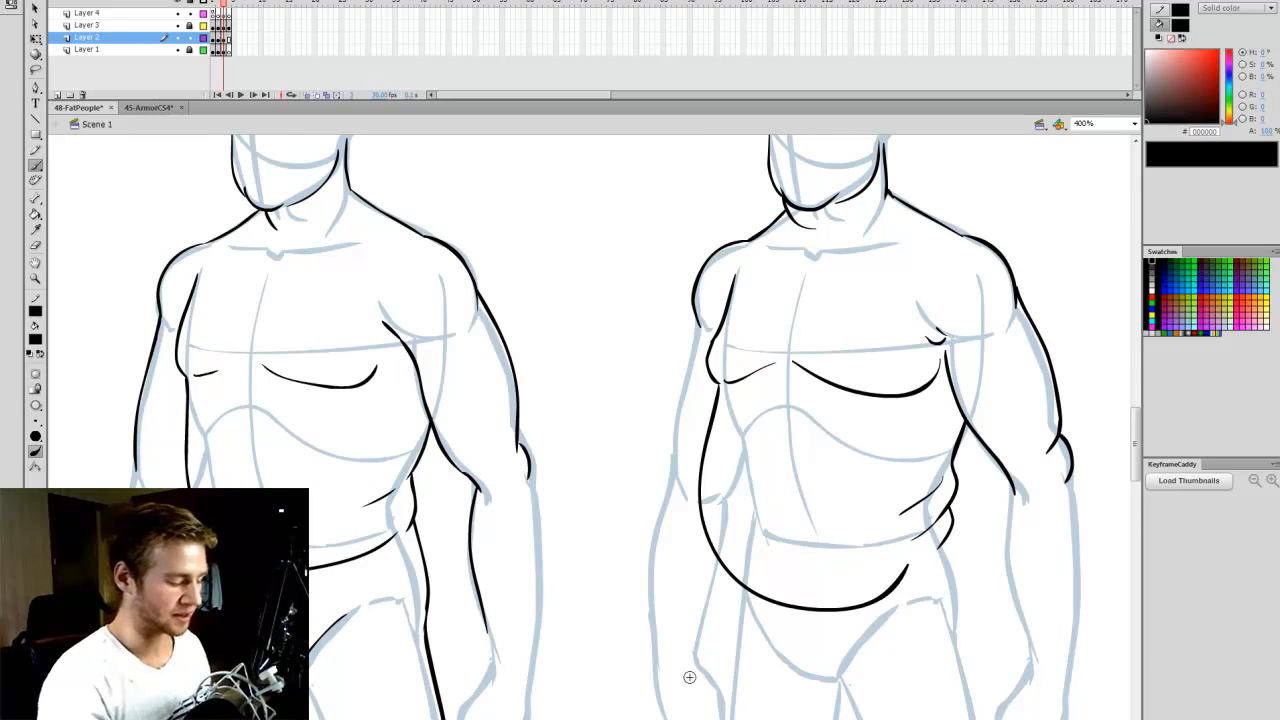
left_click_drag(655, 719, 686, 719)
key("ctrl+z")
left_click_drag(575, 524, 580, 543)
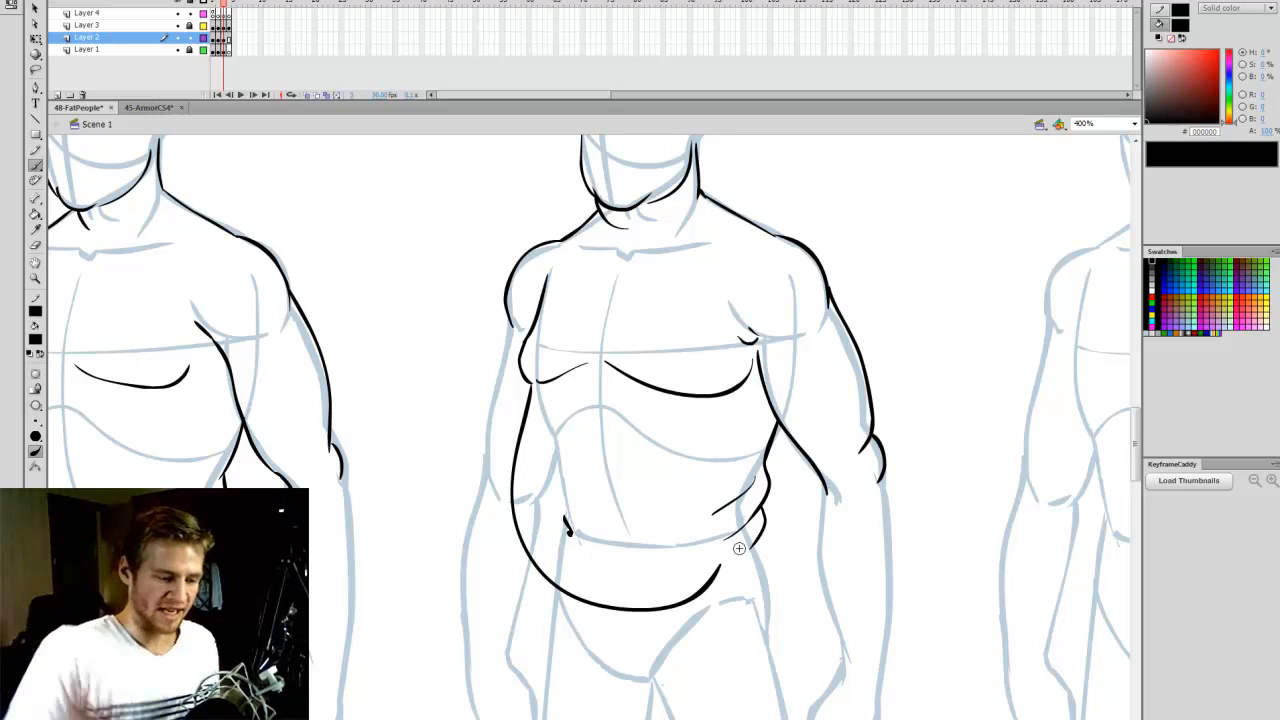
- Transform the right part of the belly's lower curve so its end reaches up toward the waist rolls
left_click_drag(1136, 455, 1138, 462)
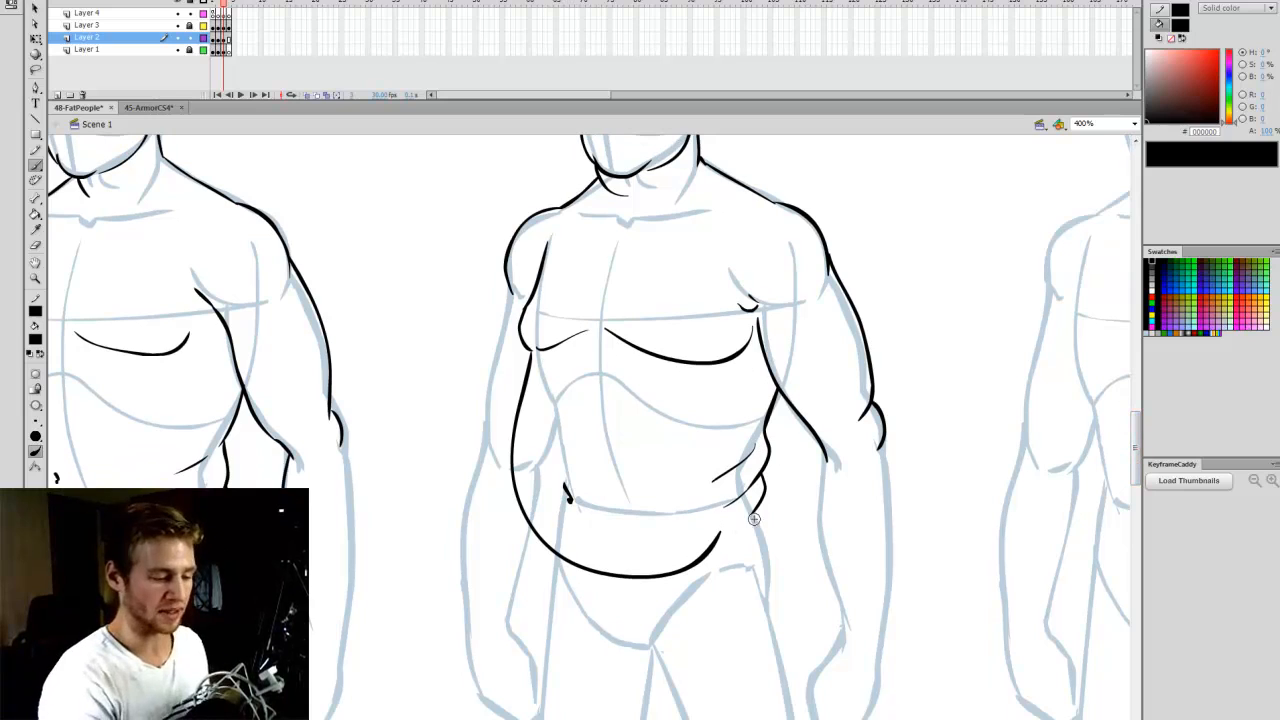
key("q")
mouse_move(600, 612)
left_mouse_down()
mouse_move(722, 552)
mouse_move(744, 527)
left_mouse_up()
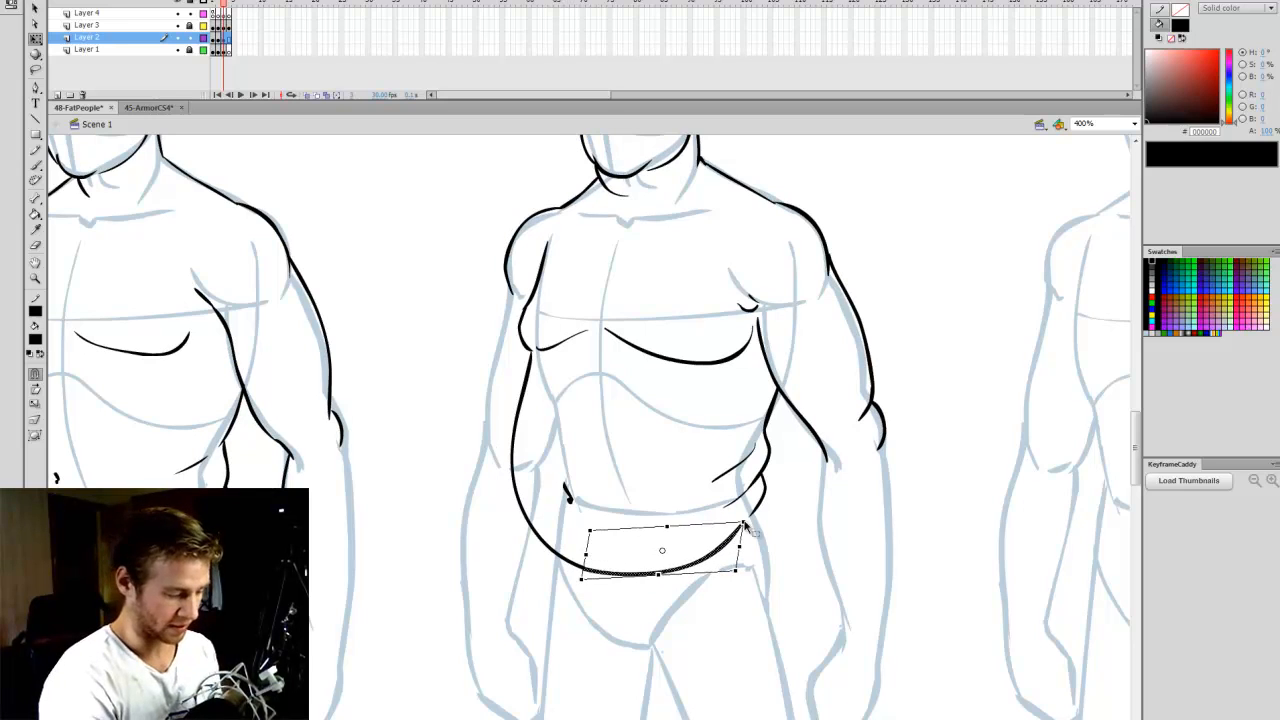
key("b")
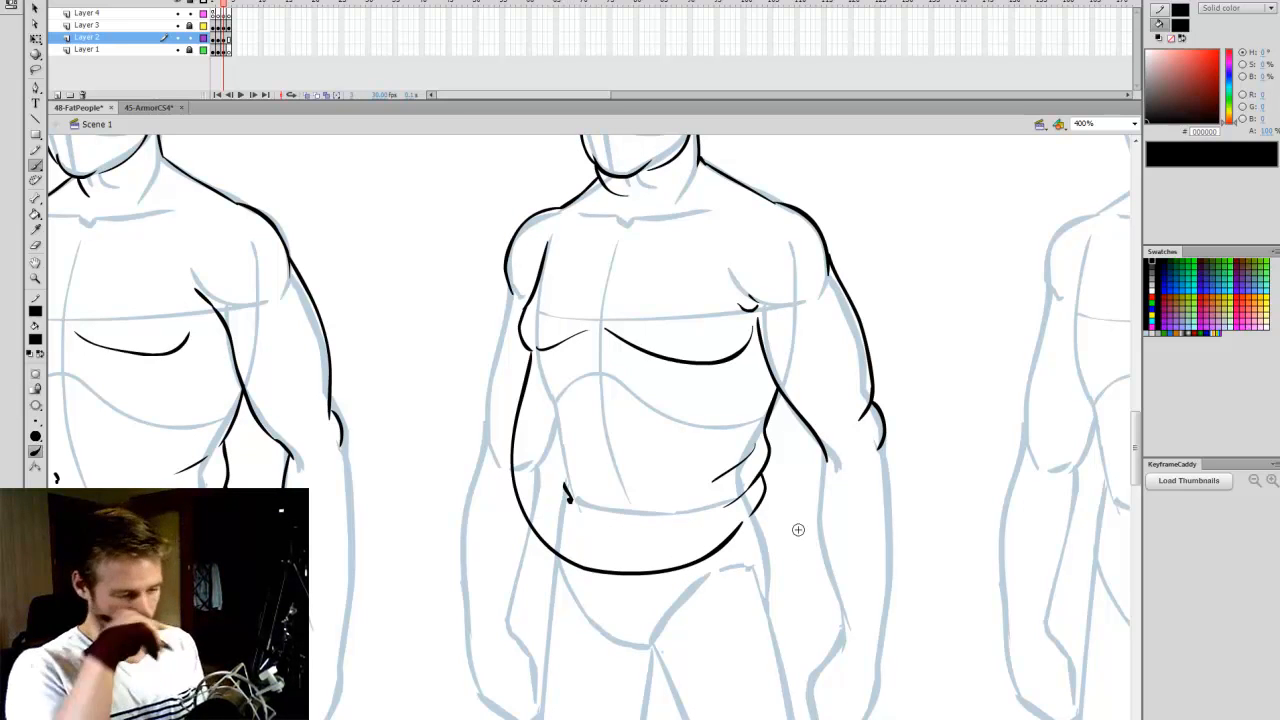
- Draw the Overweight figure's right-hand hip line below the waist rolls and the groin curve under the belly, redoing the curve
scroll(798, 529, "down", 1)
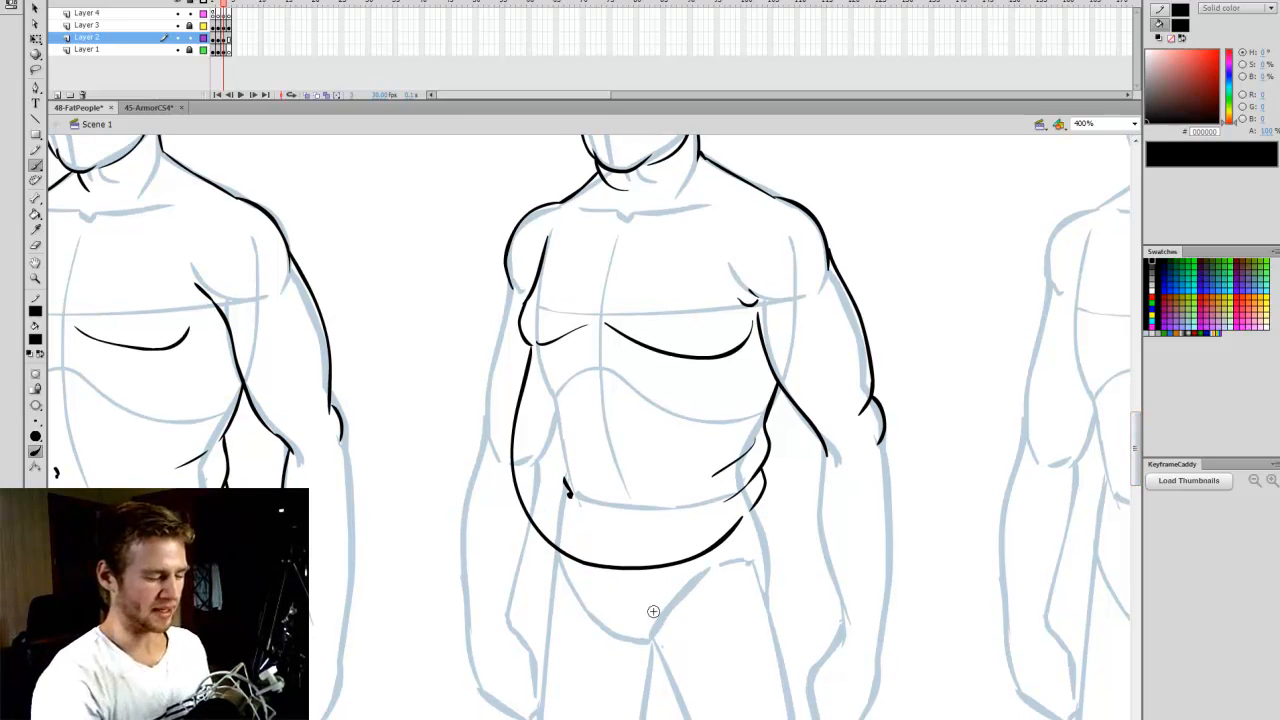
left_click_drag(766, 490, 770, 578)
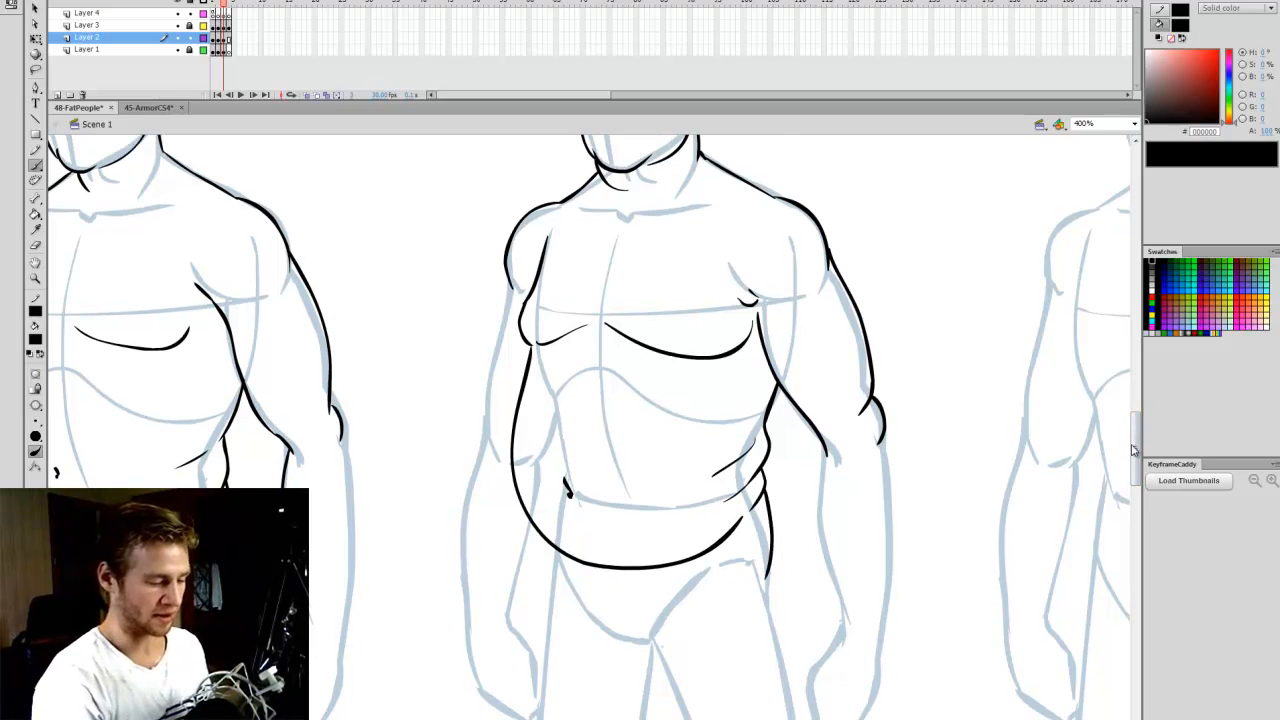
scroll(1130, 458, "down", 2)
mouse_move(566, 474)
left_mouse_down()
mouse_move(603, 530)
mouse_move(656, 541)
left_mouse_up()
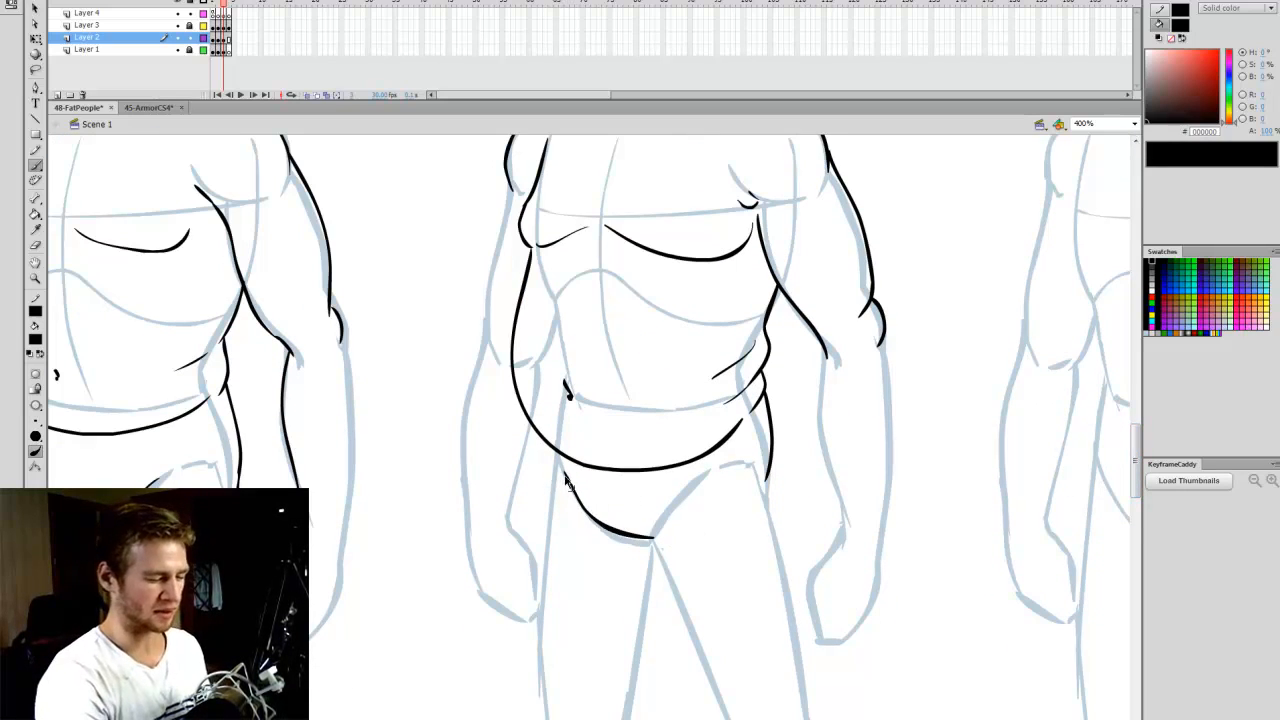
key("ctrl+z")
left_click_drag(556, 468, 656, 544)
key("ctrl+z")
mouse_move(556, 472)
left_mouse_down()
mouse_move(589, 518)
mouse_move(650, 532)
left_mouse_up()
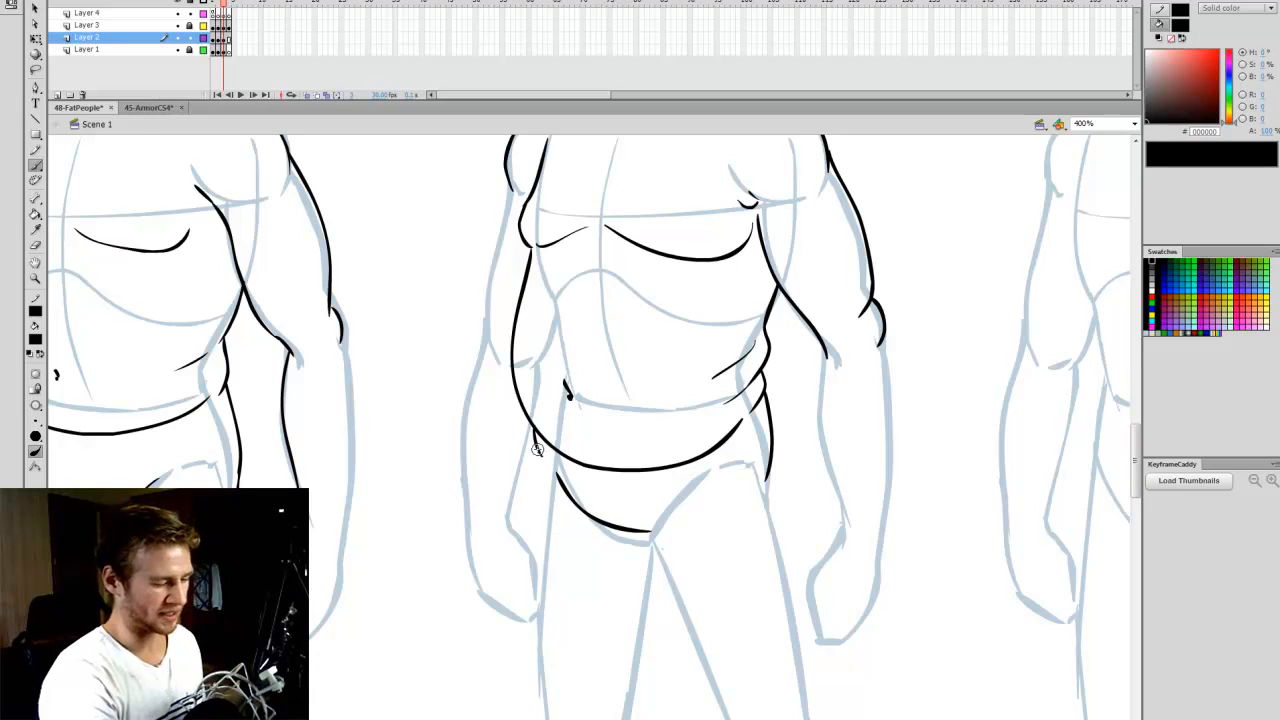
- Outline the outer sides of both Overweight thighs, plus the right-hand leg's inner thigh and knee, redoing the inner thigh line
left_click_drag(543, 480, 532, 710)
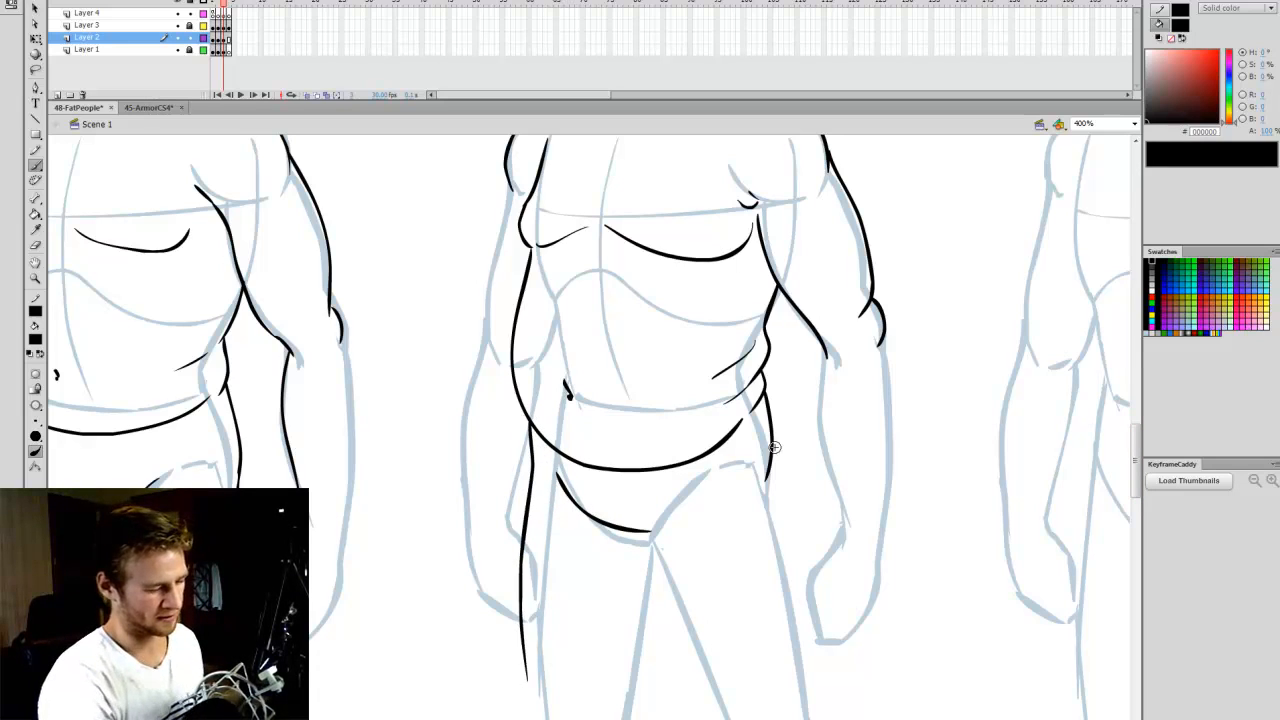
left_click_drag(1136, 450, 1135, 459)
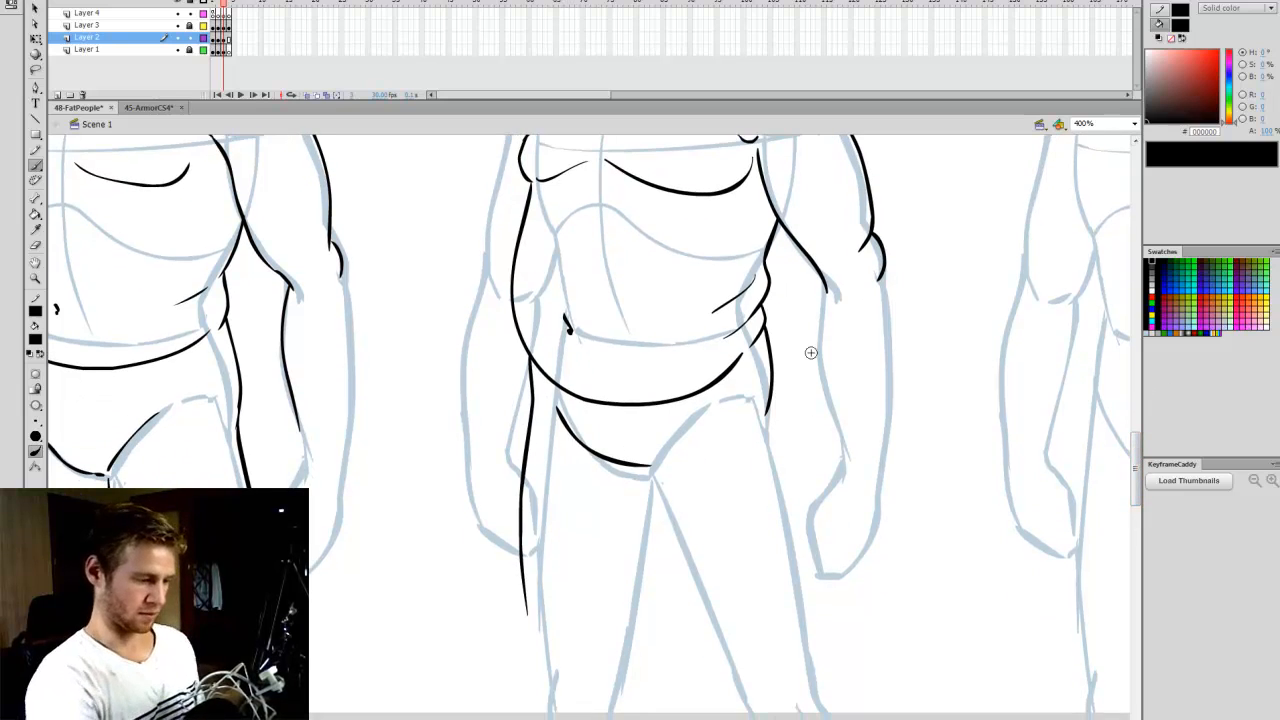
left_click_drag(772, 405, 800, 652)
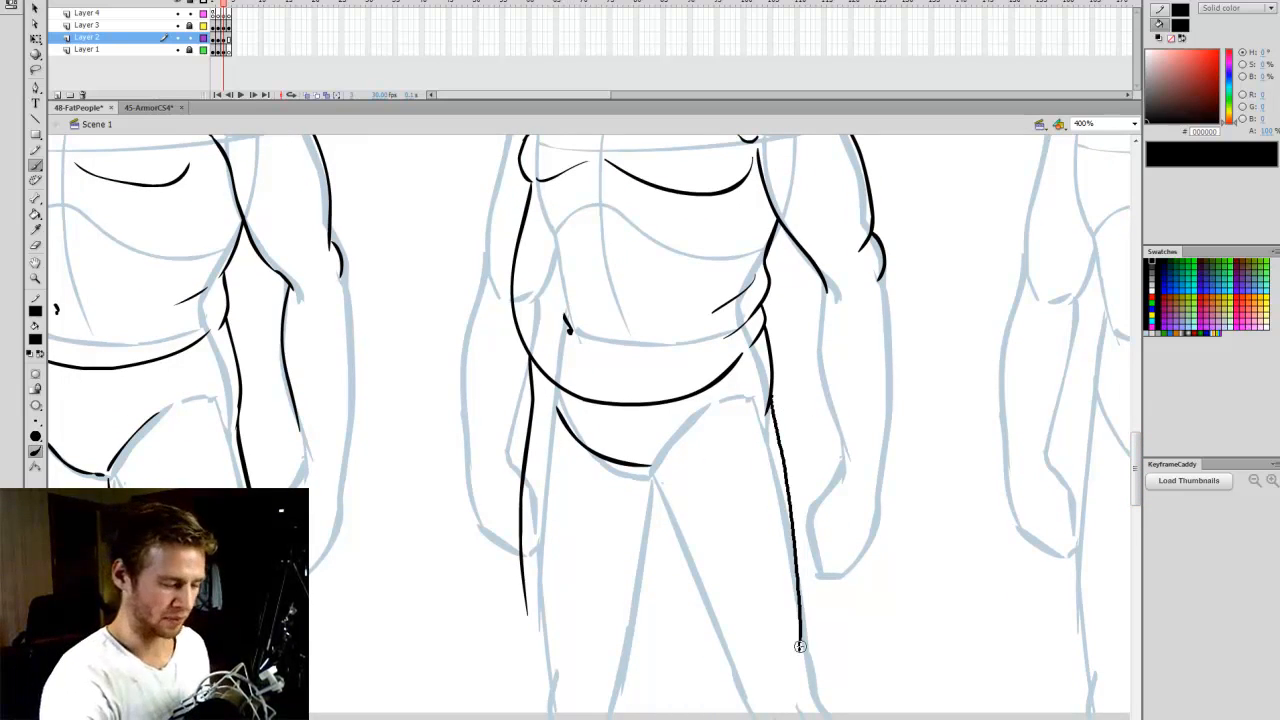
left_click_drag(636, 464, 735, 676)
key("ctrl+z")
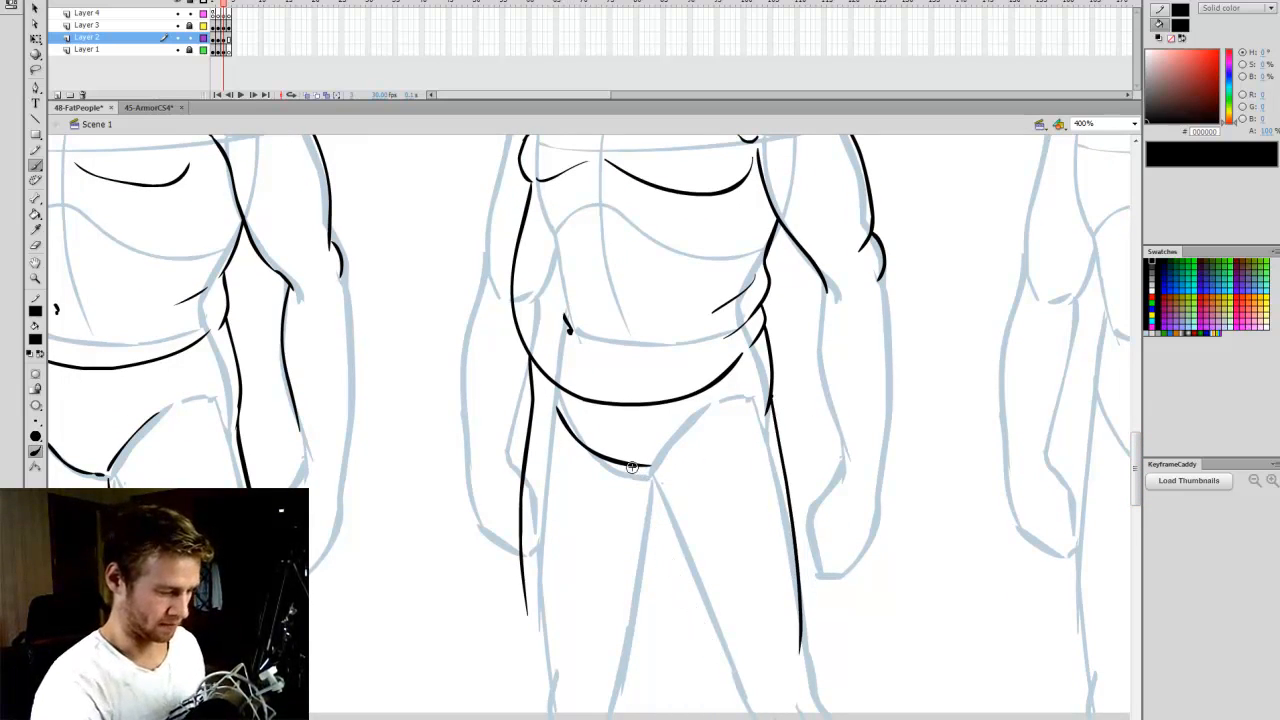
mouse_move(632, 466)
left_mouse_down()
mouse_move(655, 544)
mouse_move(735, 679)
mouse_move(813, 658)
mouse_move(784, 719)
left_mouse_up()
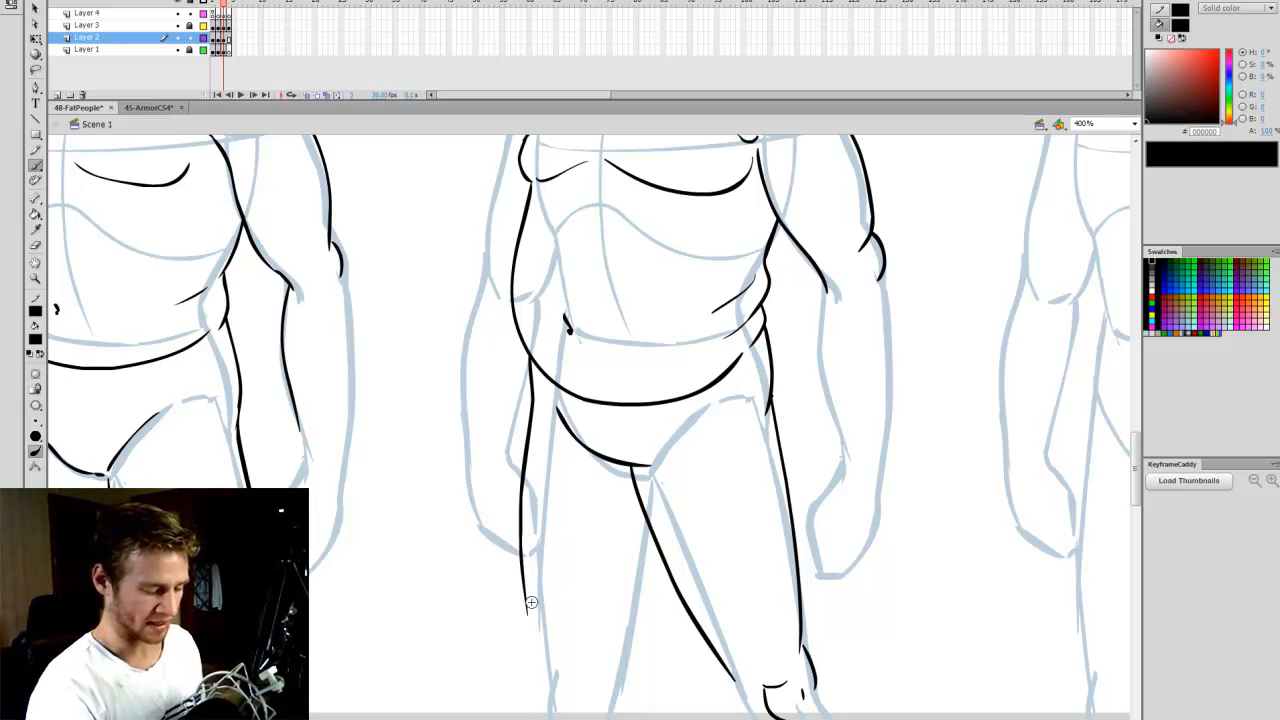
- Draw the Overweight figure's left-hand knee and inner thigh, and complete the contours on both sides of the right-hand knee
mouse_move(527, 607)
left_mouse_down()
mouse_move(539, 651)
mouse_move(560, 708)
left_mouse_up()
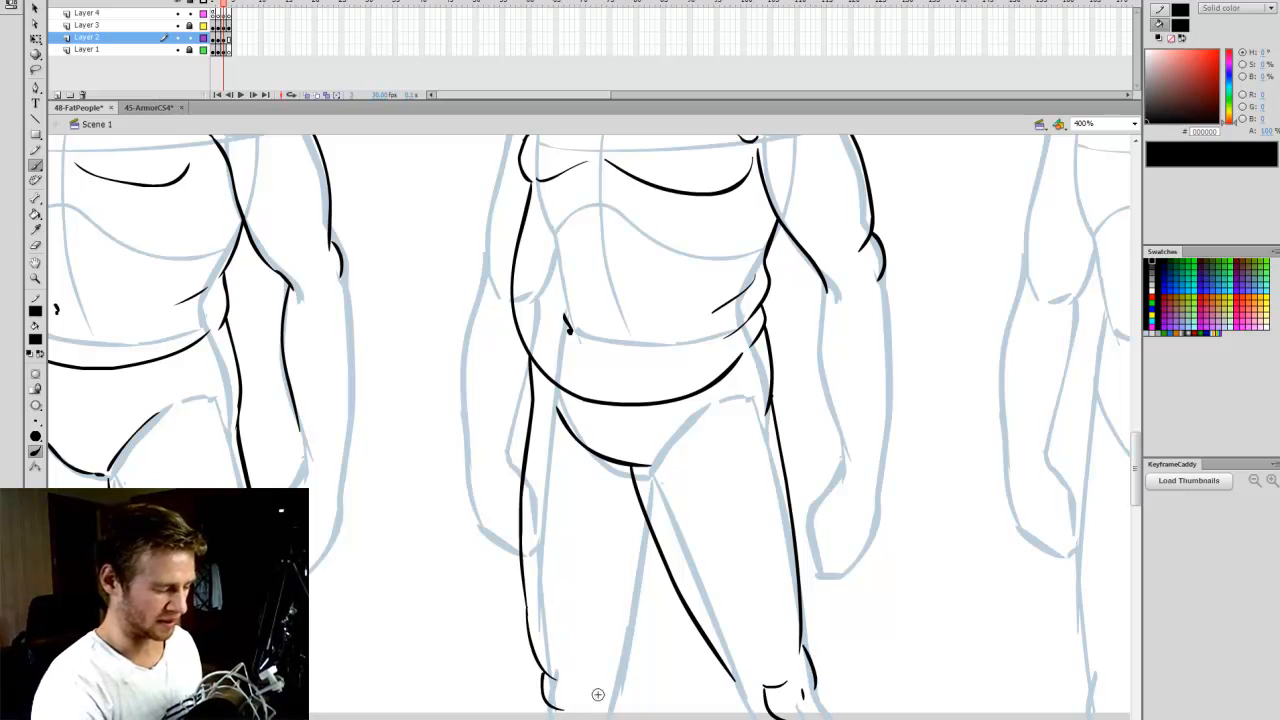
left_click_drag(652, 530, 625, 719)
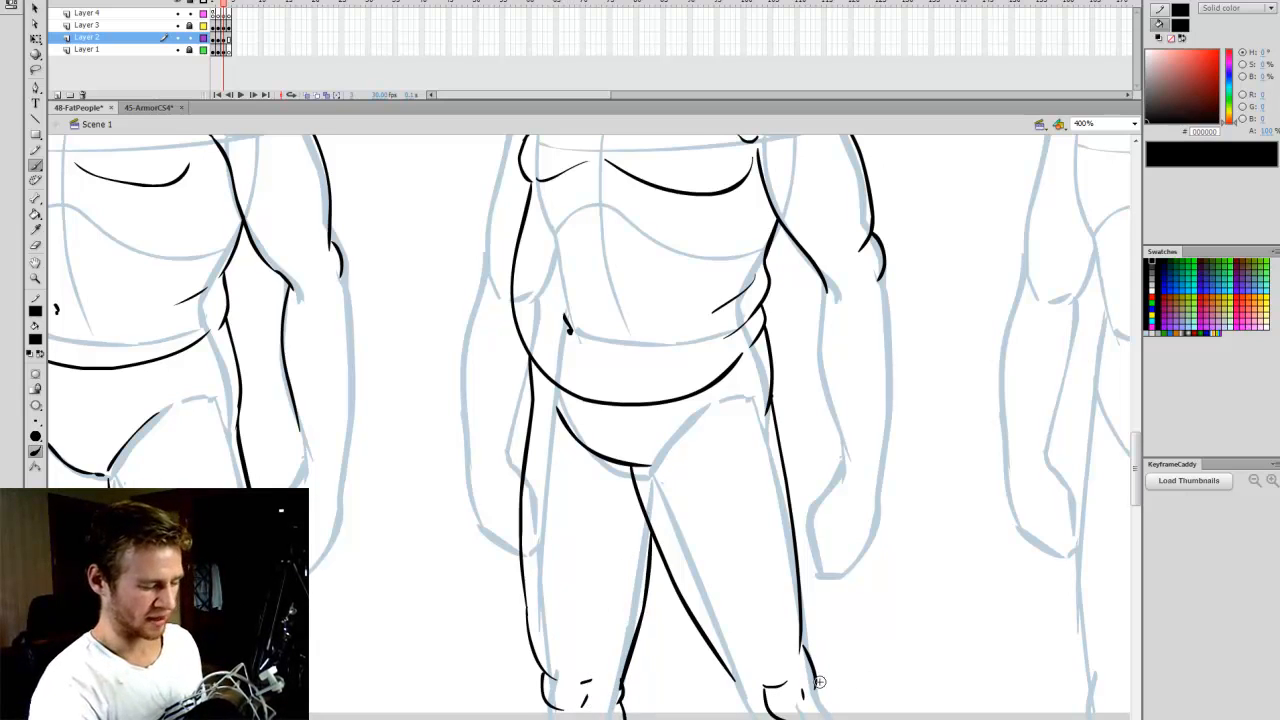
left_click_drag(736, 674, 752, 716)
left_click_drag(818, 684, 832, 706)
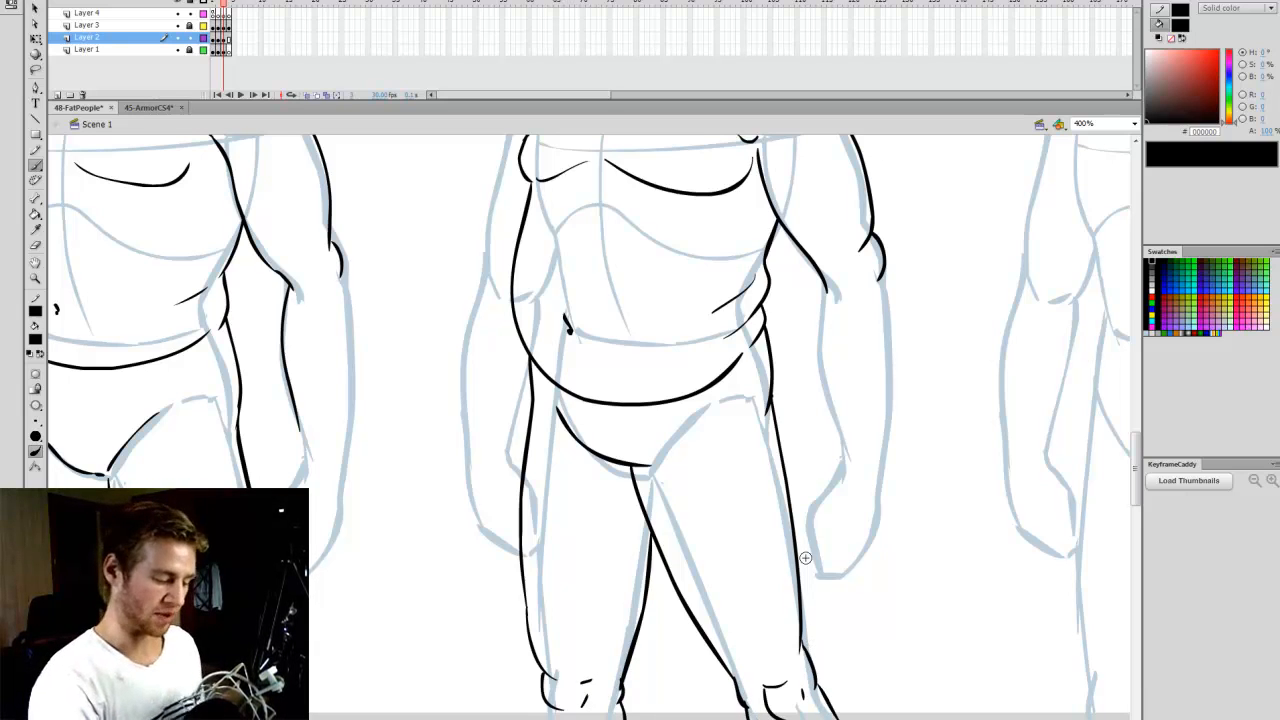
- Draw the outer contour of the Overweight figure's left-hand upper arm from the shoulder down to the elbow
scroll(1140, 465, "up", 3)
scroll(1145, 465, "up", 1)
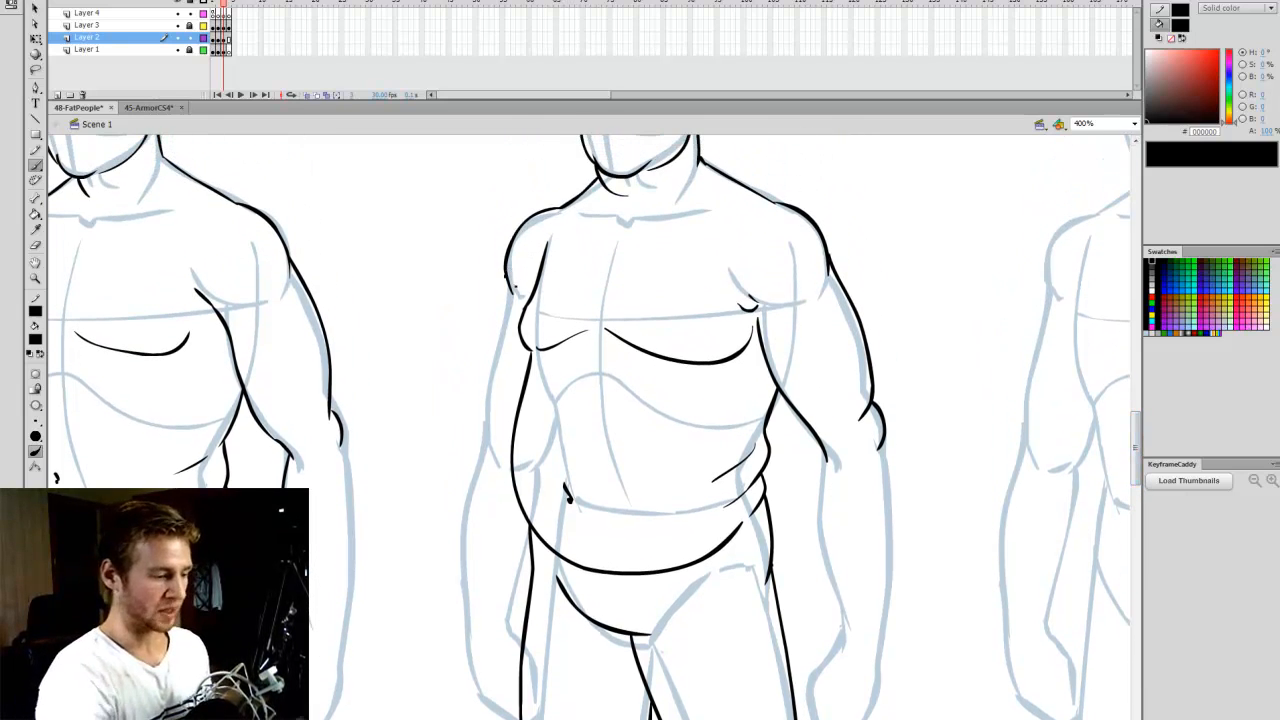
left_click_drag(508, 272, 483, 438)
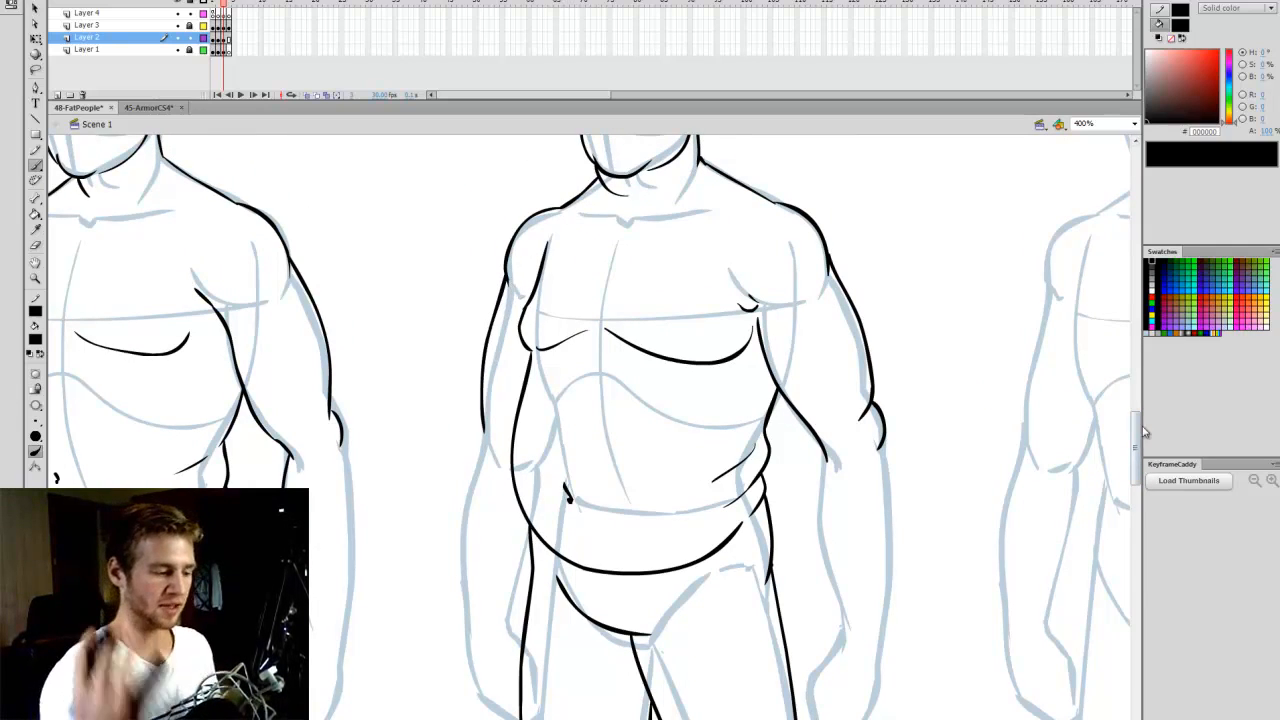
- Outline both sides of the Overweight figure's right-hand forearm down to the hand, and the outer edge of the left-hand forearm
scroll(1135, 432, "down", 1)
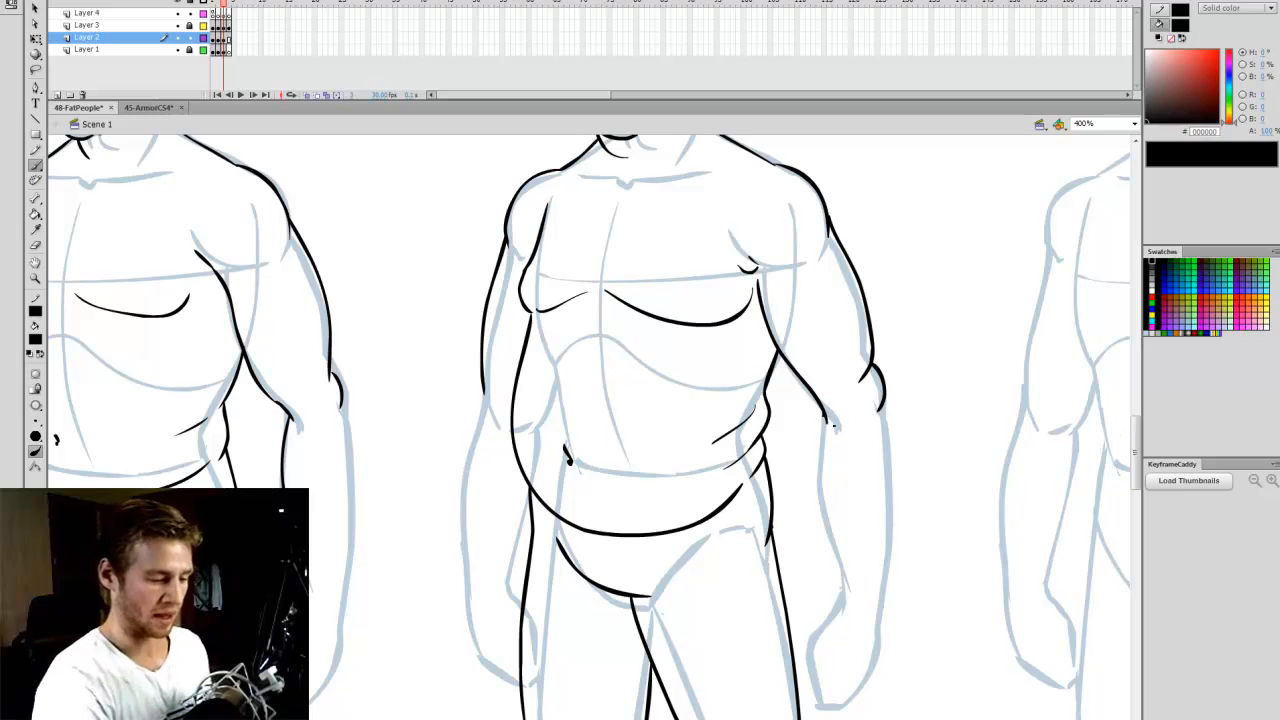
mouse_move(826, 414)
left_mouse_down()
mouse_move(816, 510)
mouse_move(838, 596)
left_mouse_up()
mouse_move(887, 405)
left_mouse_down()
mouse_move(900, 581)
mouse_move(849, 605)
mouse_move(808, 636)
left_mouse_up()
left_click_drag(886, 598, 870, 662)
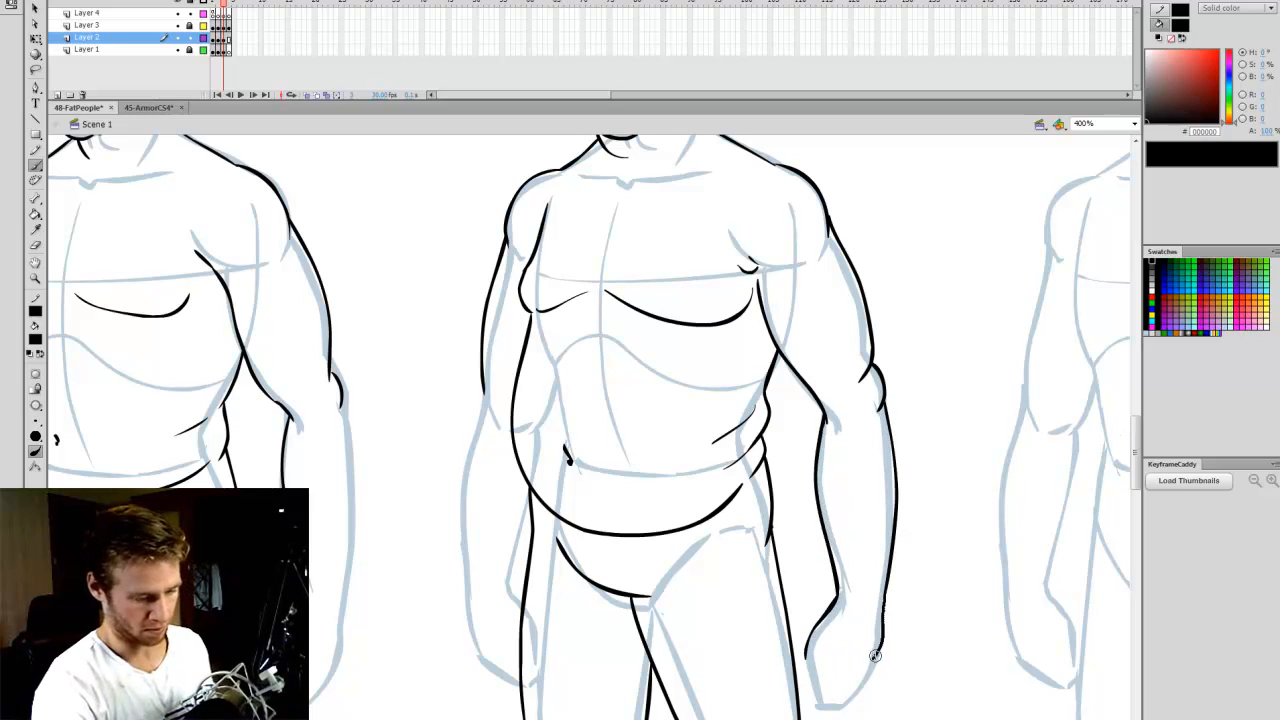
mouse_move(478, 397)
left_mouse_down()
mouse_move(460, 482)
mouse_move(470, 622)
left_mouse_up()
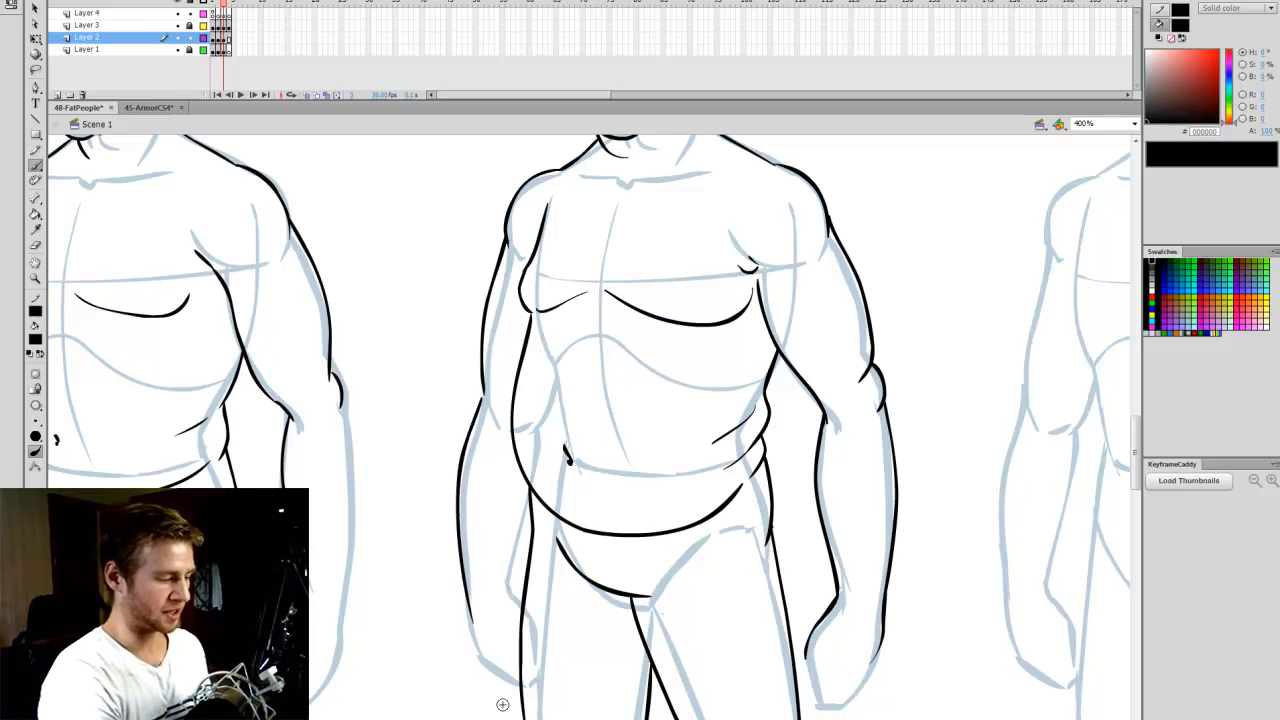
- Compare the Chubby and Overweight outlines with the Layer 1 base sketch temporarily hidden, undoing the test stroke between the figures
left_click(1134, 124)
left_click(1100, 133)
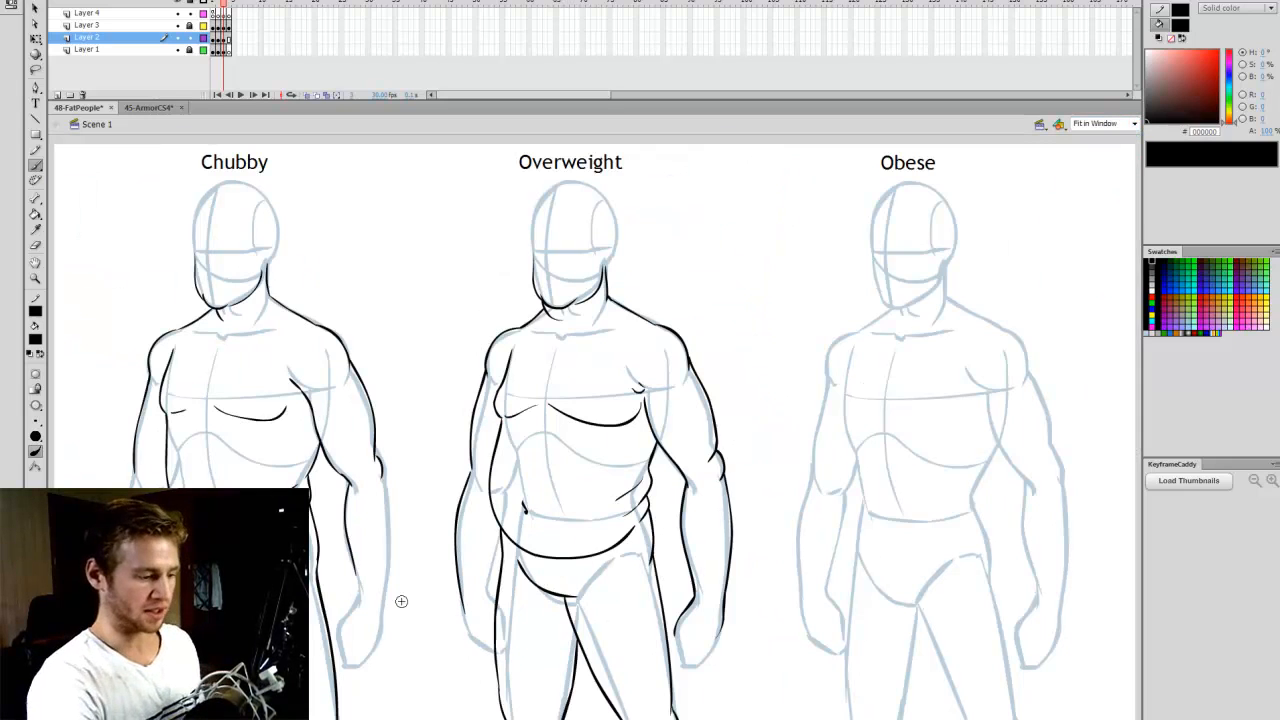
left_click(177, 49)
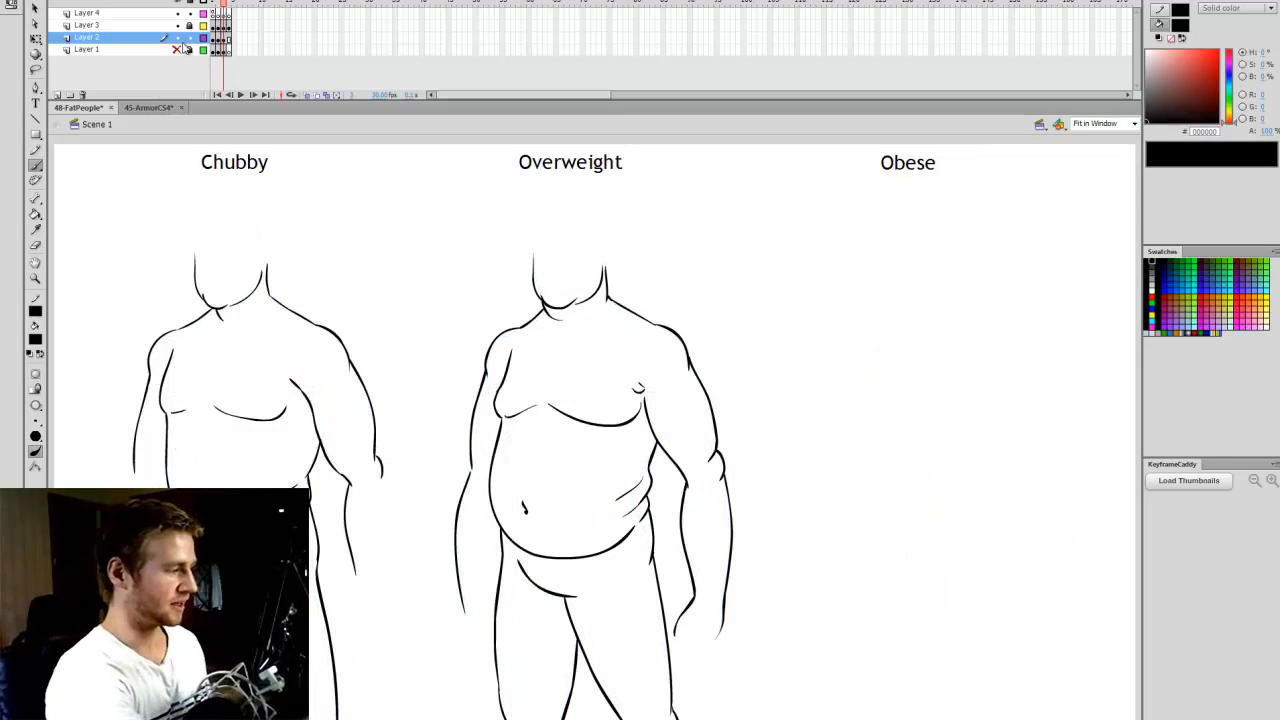
left_click_drag(394, 411, 435, 412)
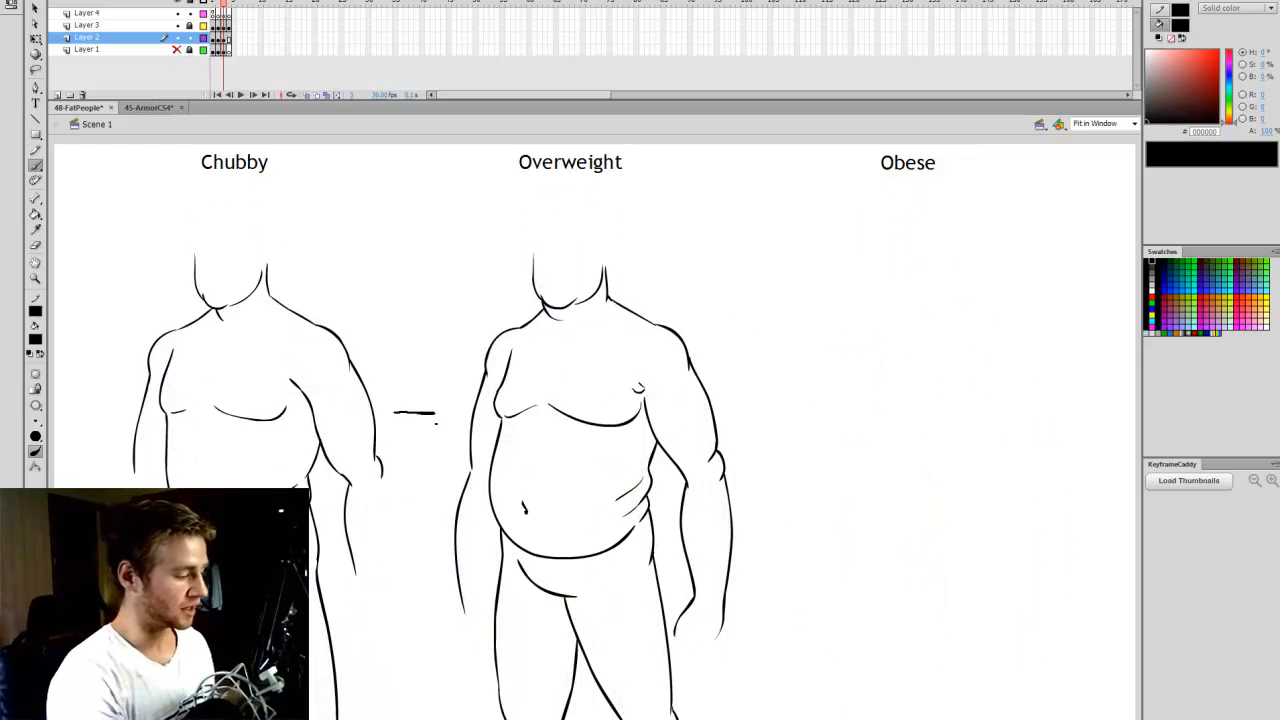
key("ctrl+z")
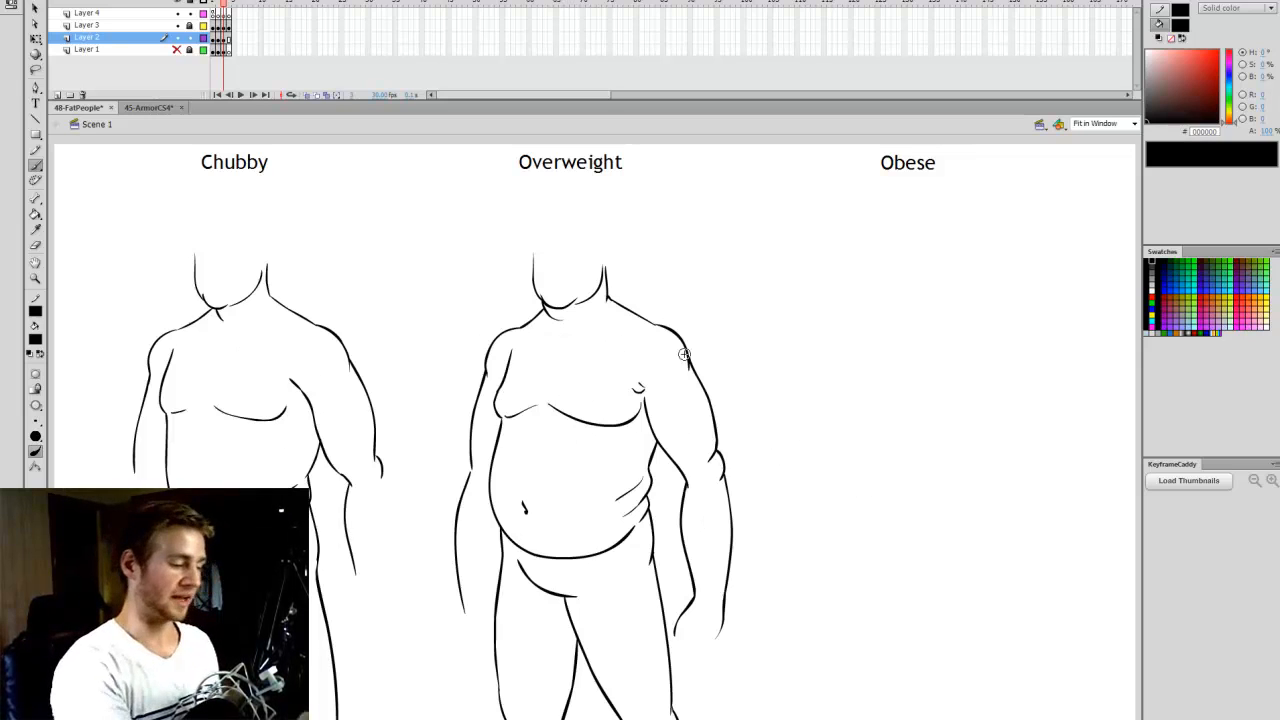
left_click(177, 49)
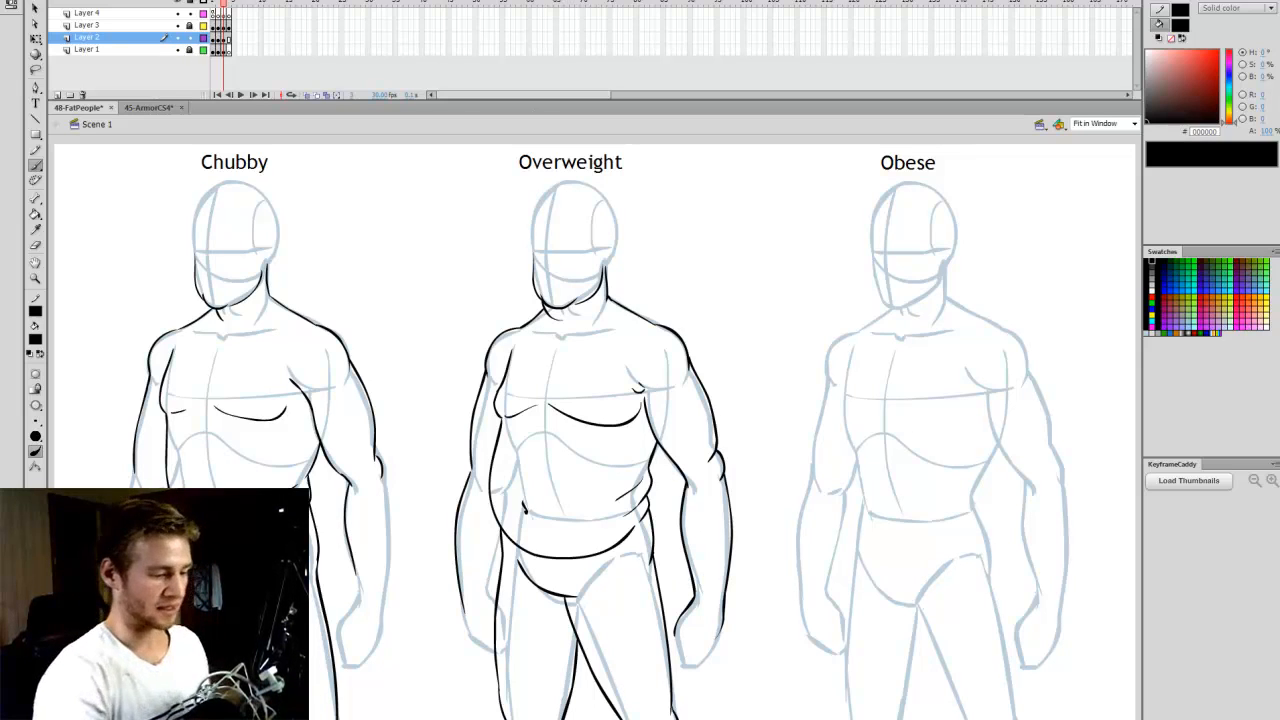
- Save the file and frame the Obese base figure's head and torso at 400% zoom beside the Overweight figure
left_click(891, 436)
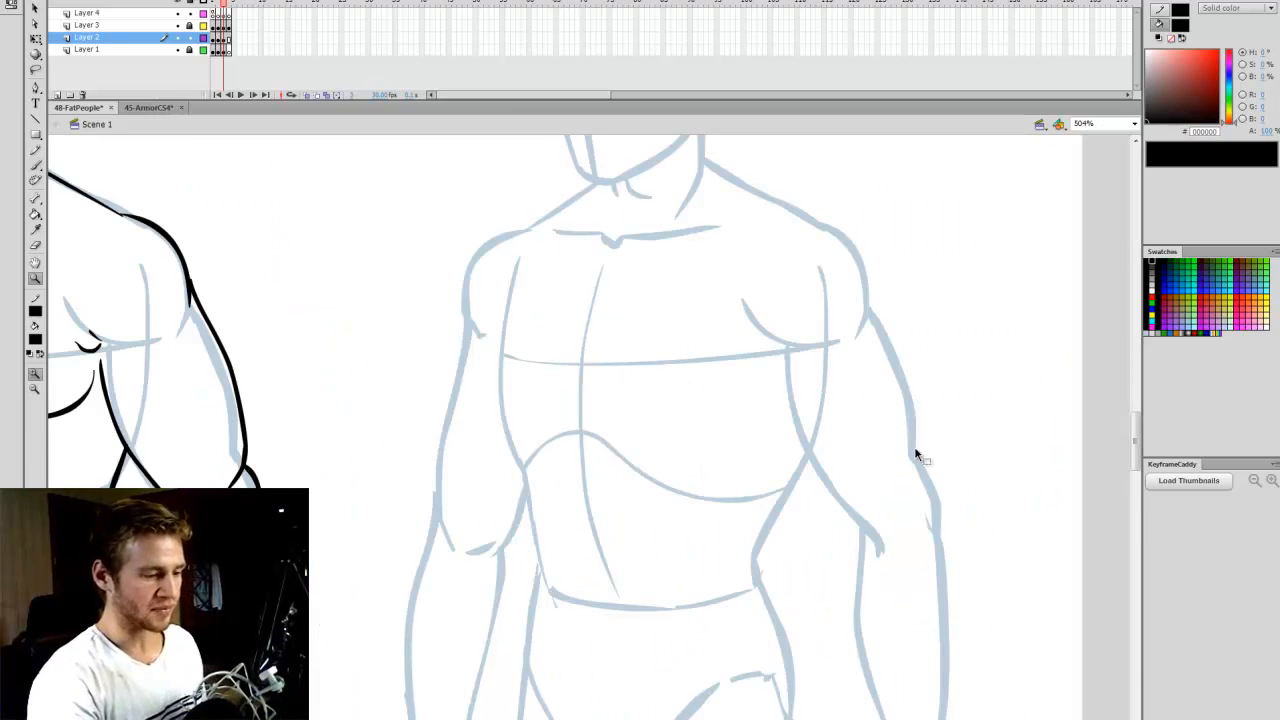
left_click(1112, 125)
left_click(1113, 137)
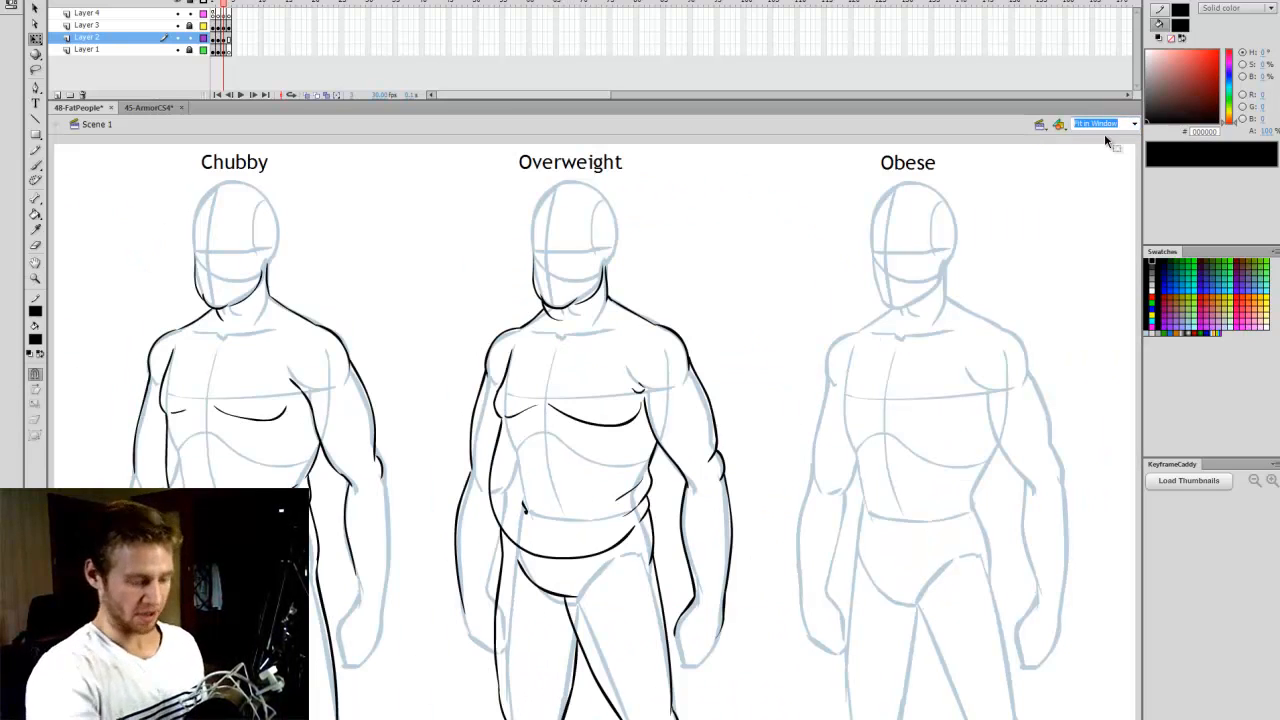
type("40")
key("Return")
left_click(1108, 124)
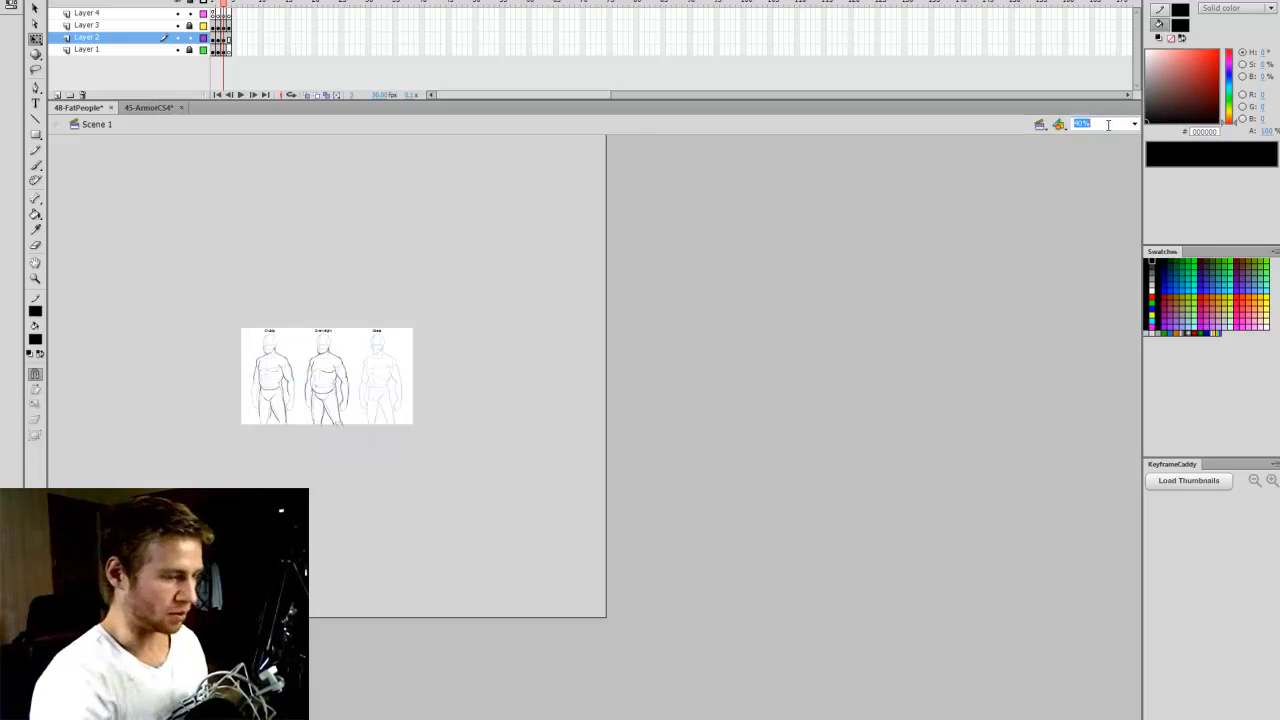
type("400")
key("Return")
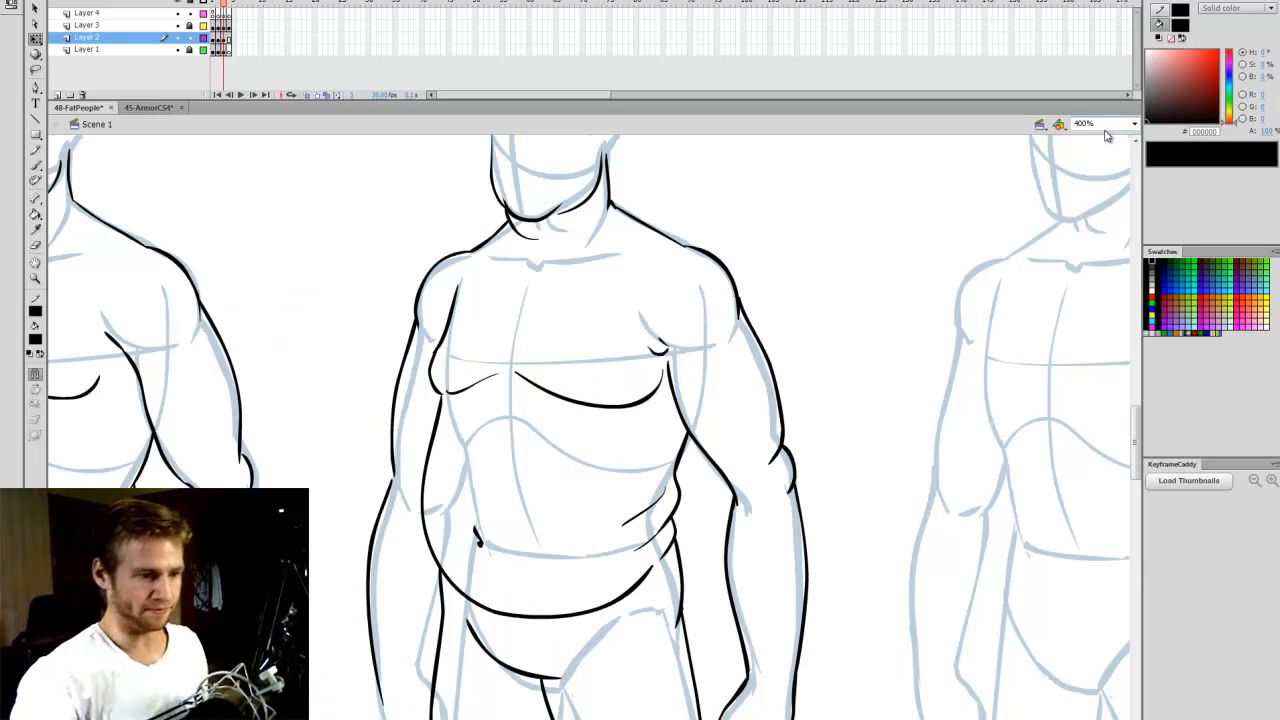
left_click_drag(590, 719, 665, 719)
key("ctrl+s")
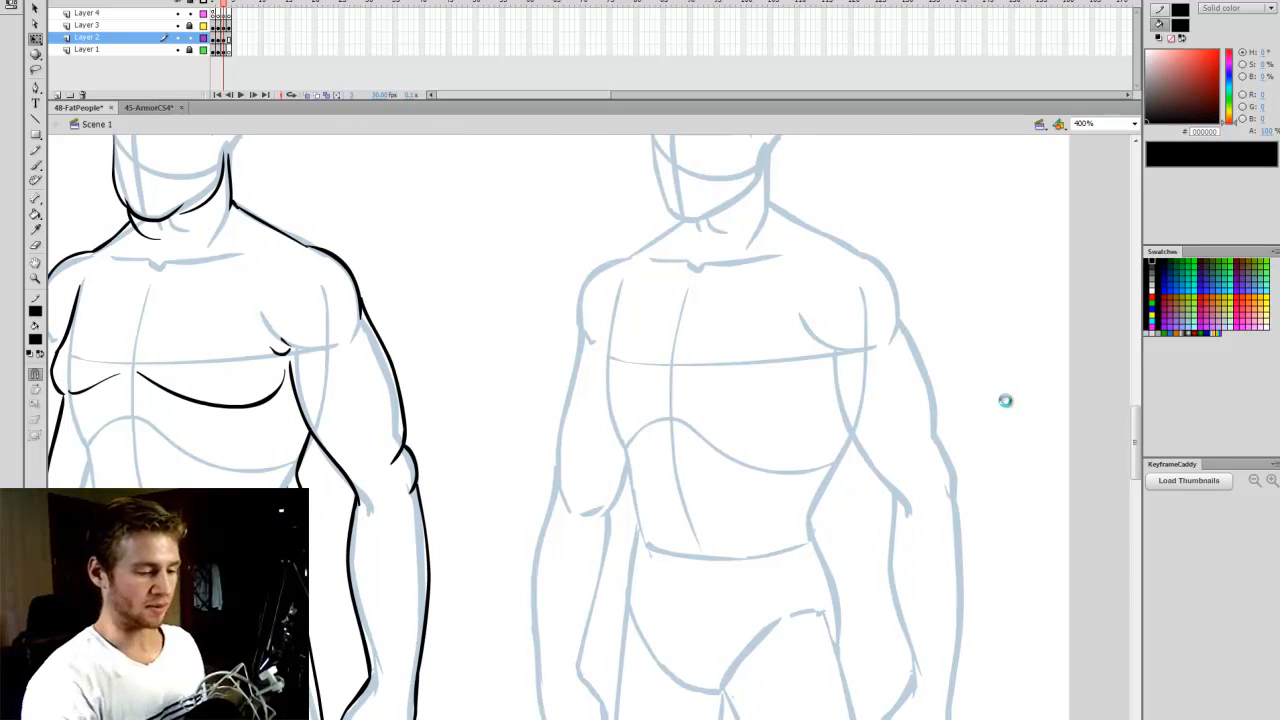
scroll(1077, 421, "up", 5)
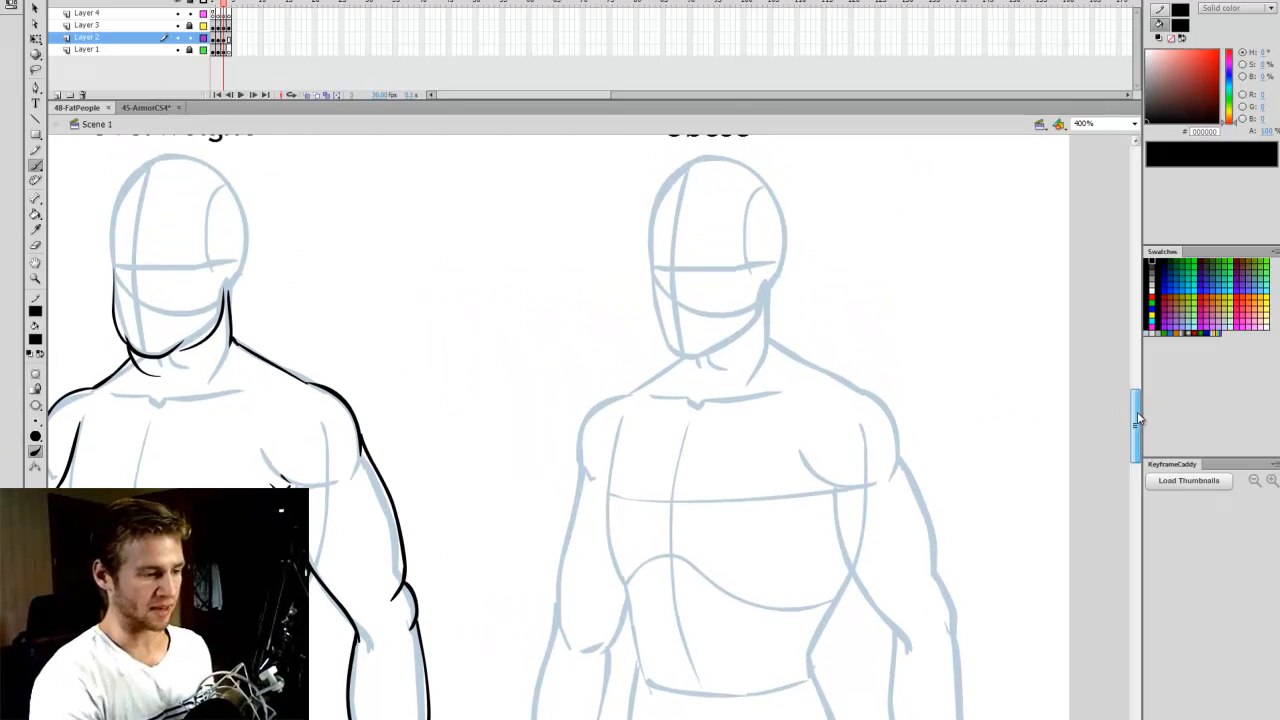
scroll(869, 432, "left", 2)
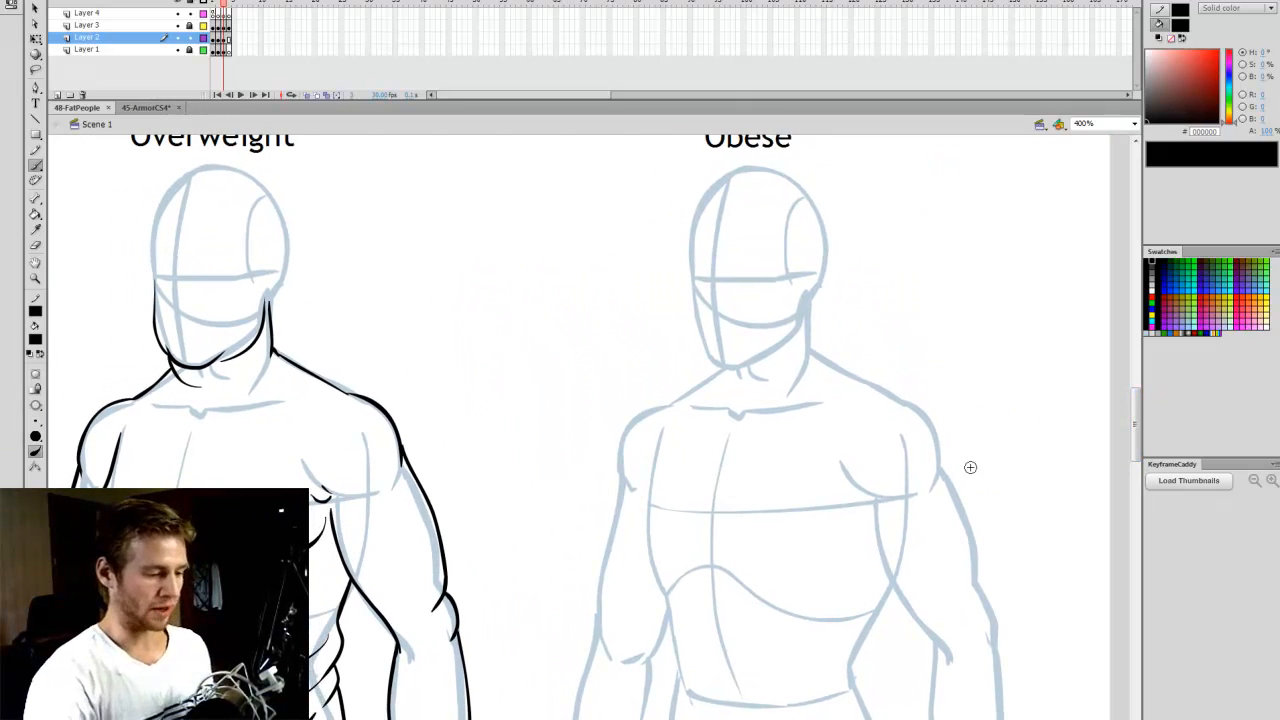
scroll(1140, 440, "down", 1)
scroll(800, 430, "left", 1)
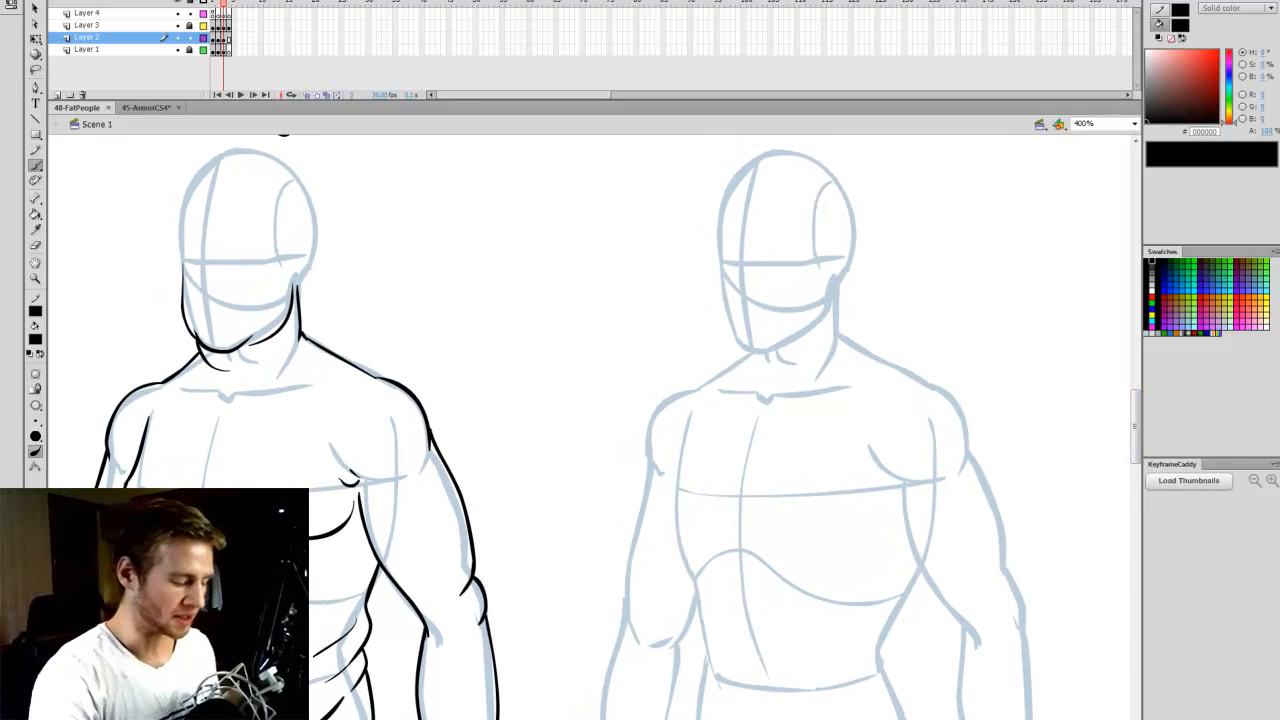
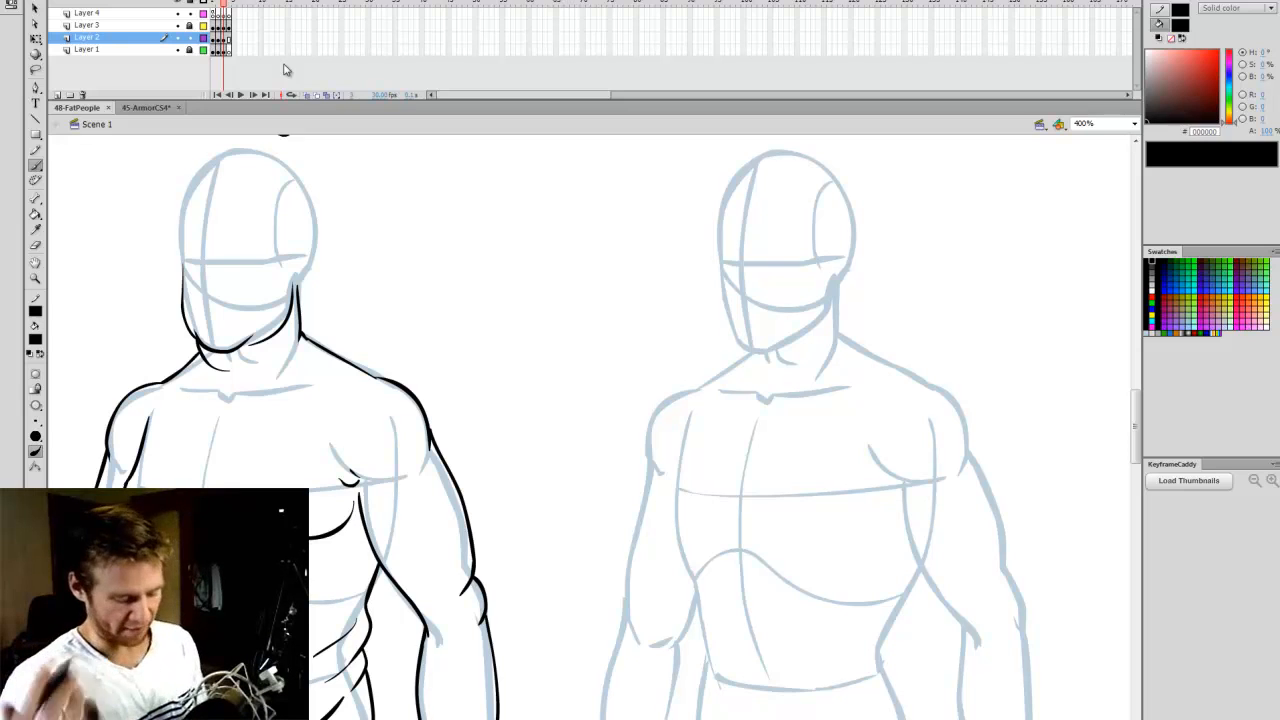
- Draw the Obese figure's rounded chin and full cheeks and jowls over the base head's lower face
left_click_drag(1136, 424, 1136, 422)
scroll(590, 427, "right", 1)
scroll(590, 427, "right", 1)
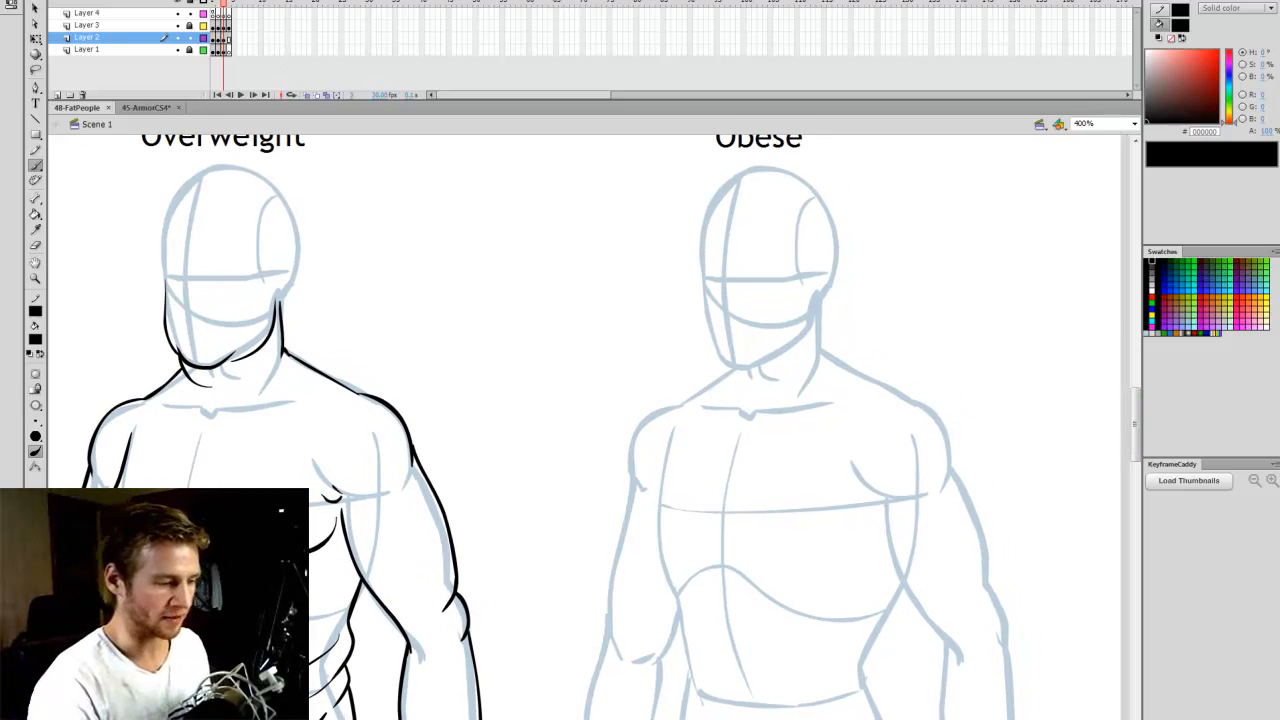
scroll(1134, 400, "down", 1)
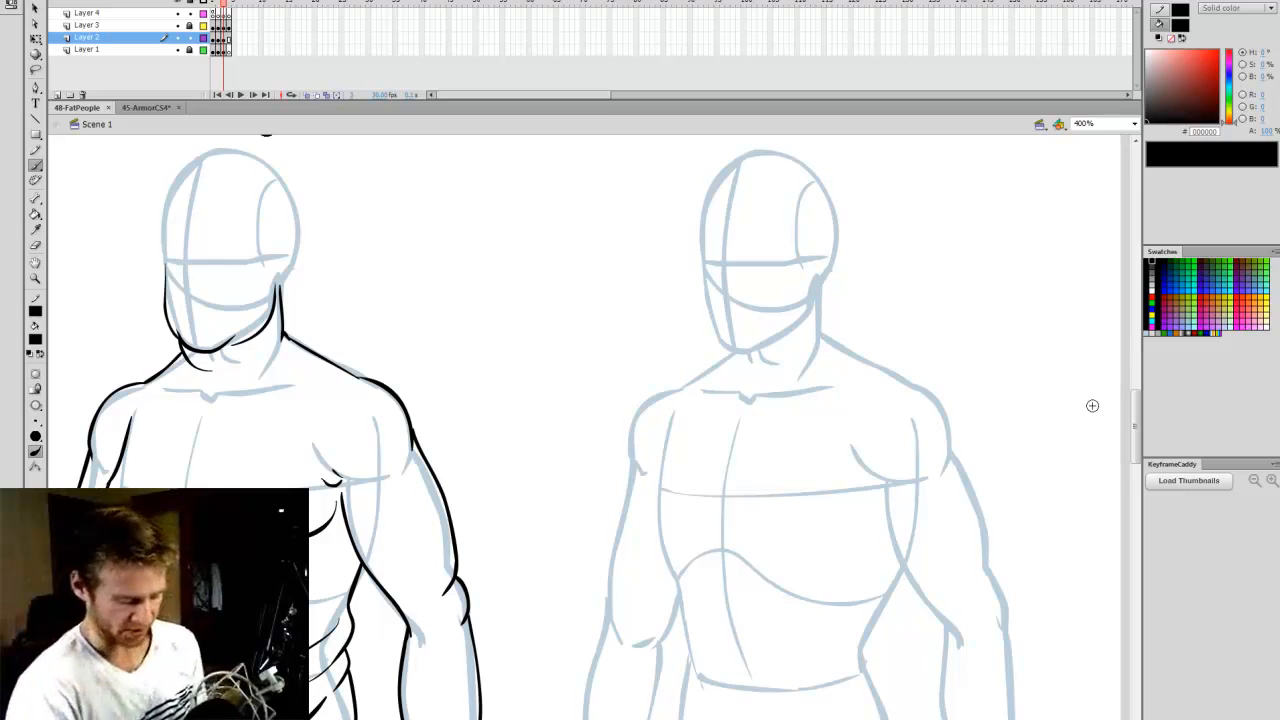
scroll(998, 393, "down", 1)
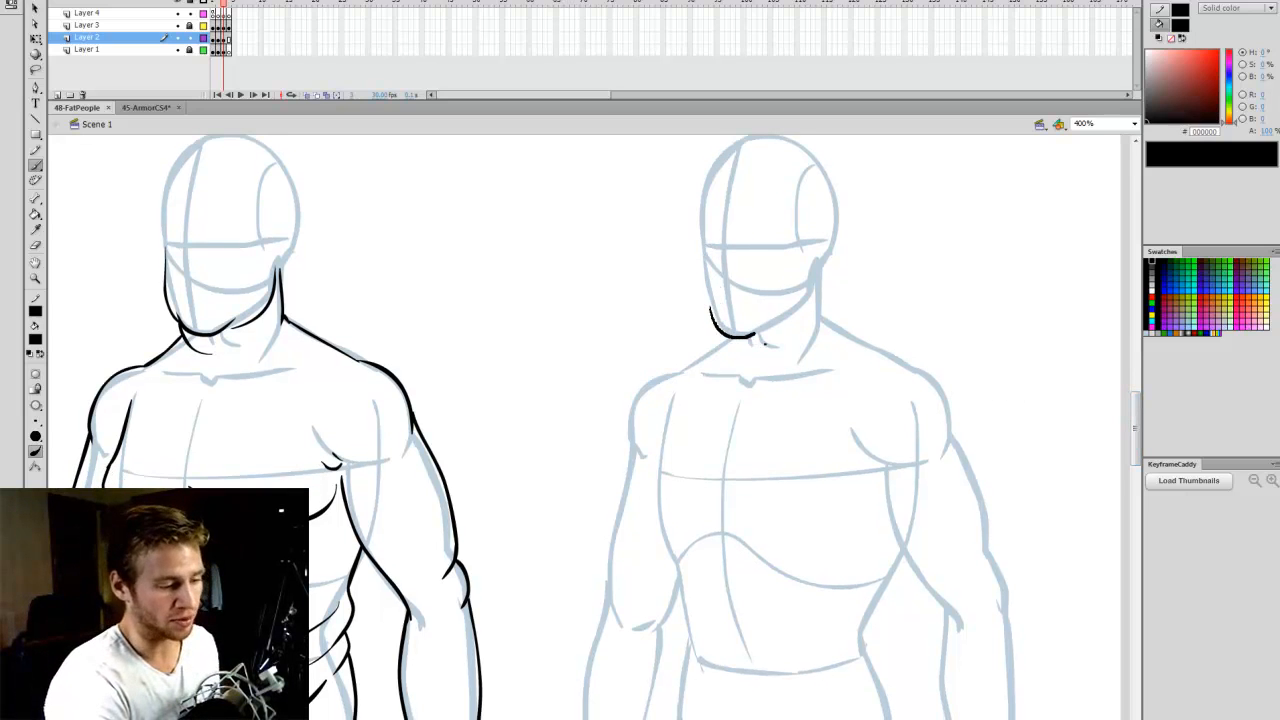
left_click_drag(765, 342, 768, 322)
key("v")
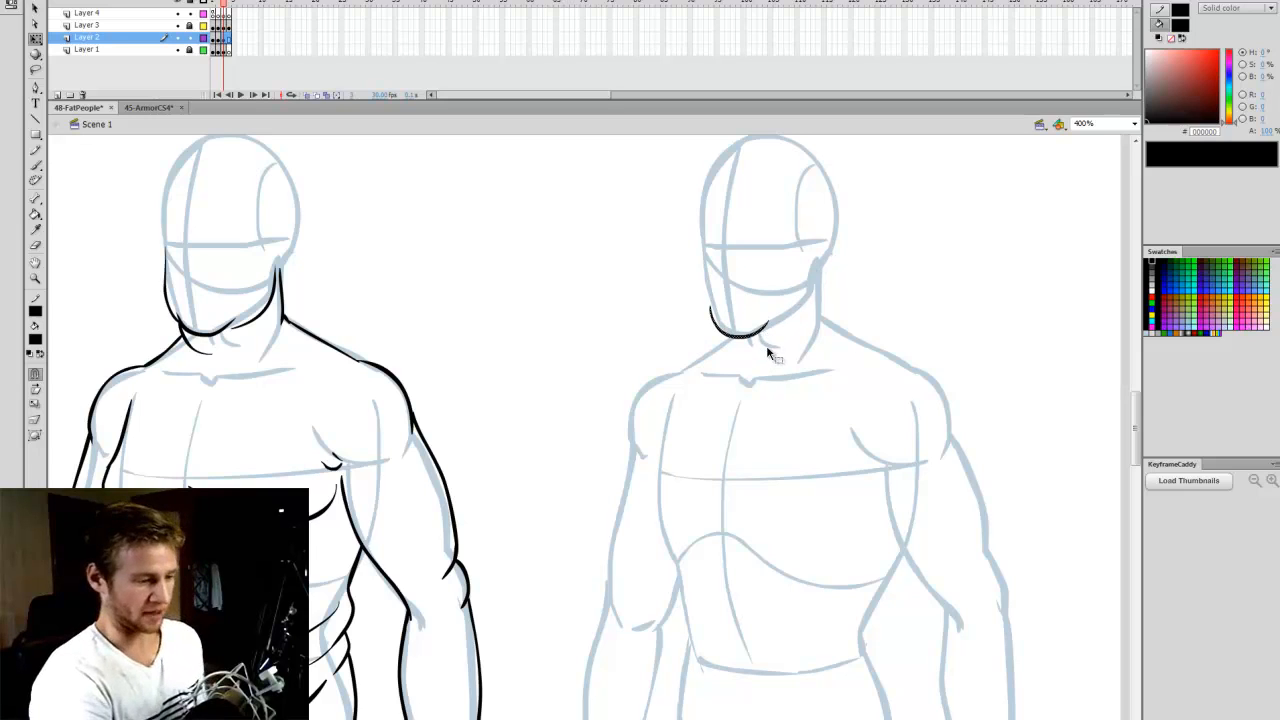
key("b")
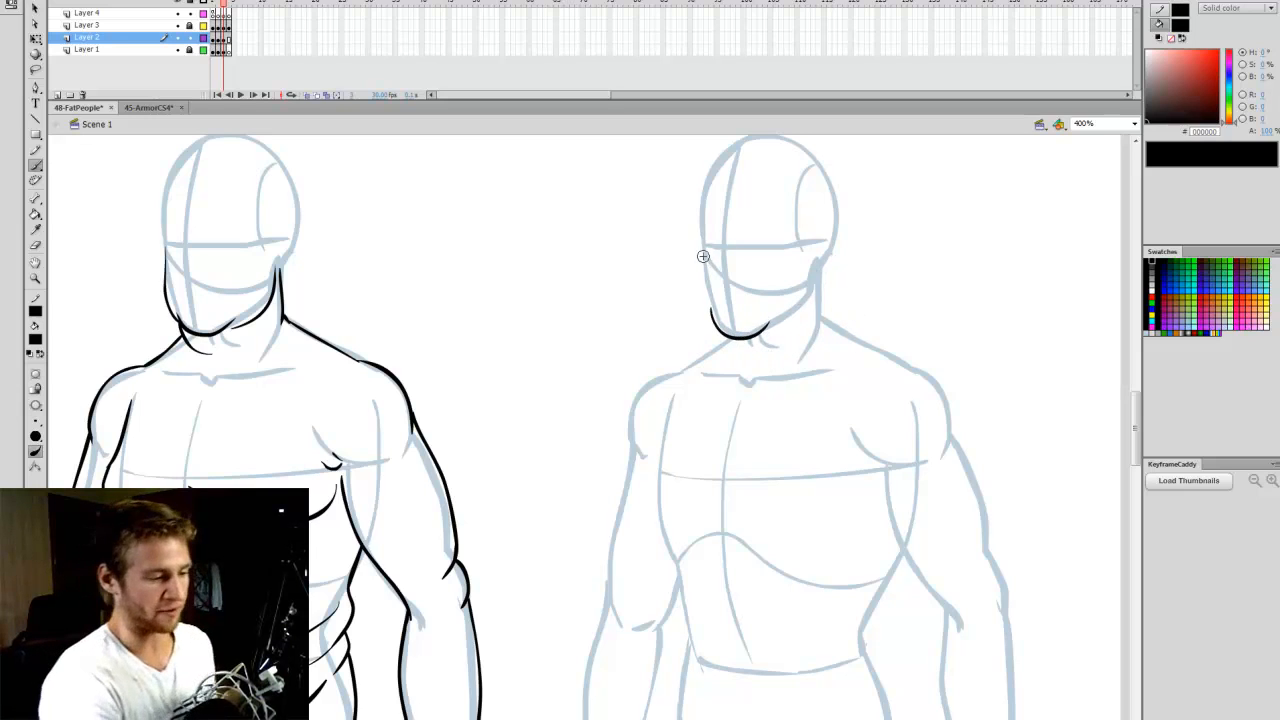
mouse_move(706, 310)
left_mouse_down()
mouse_move(789, 348)
mouse_move(815, 318)
mouse_move(816, 262)
left_mouse_up()
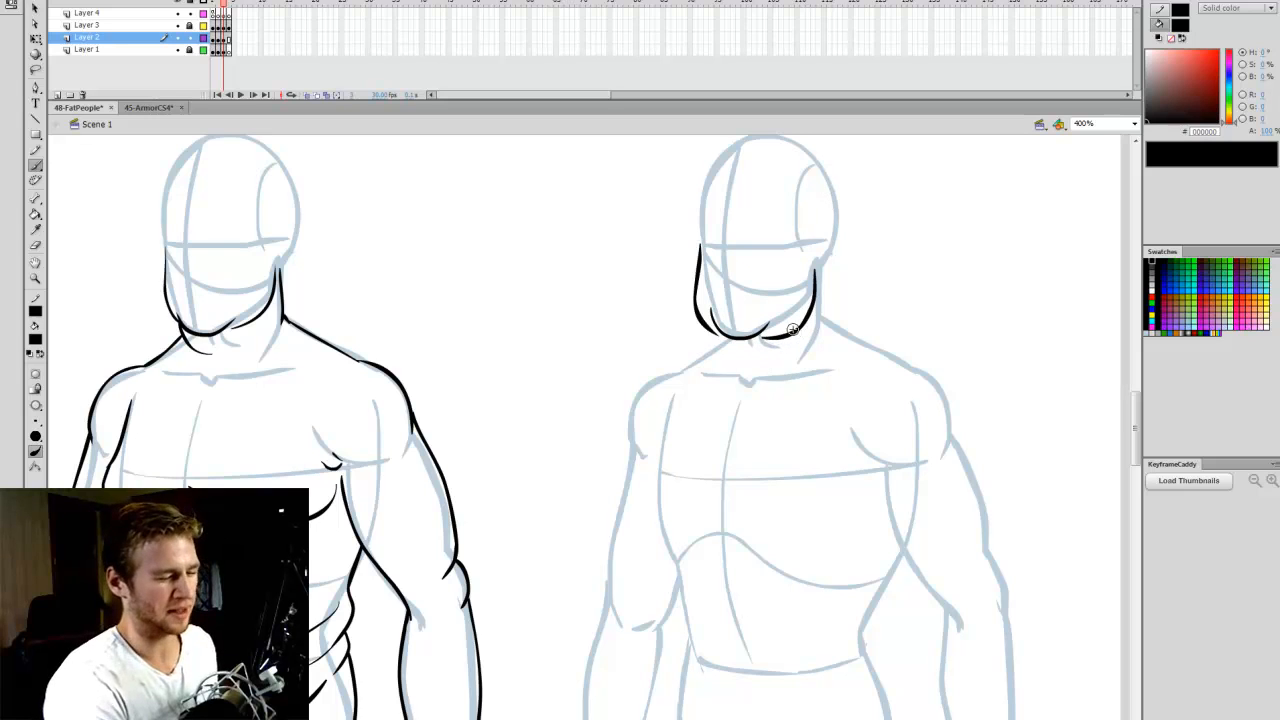
- Draw a hanging double chin beneath the Obese figure's jaw and a small neck roll at its right-hand side
left_click_drag(722, 383, 740, 383)
key("ctrl+z")
left_click_drag(701, 321, 753, 379)
key("ctrl+z")
mouse_move(702, 322)
left_mouse_down()
mouse_move(705, 346)
mouse_move(746, 377)
mouse_move(814, 346)
left_mouse_up()
left_click_drag(819, 282, 822, 314)
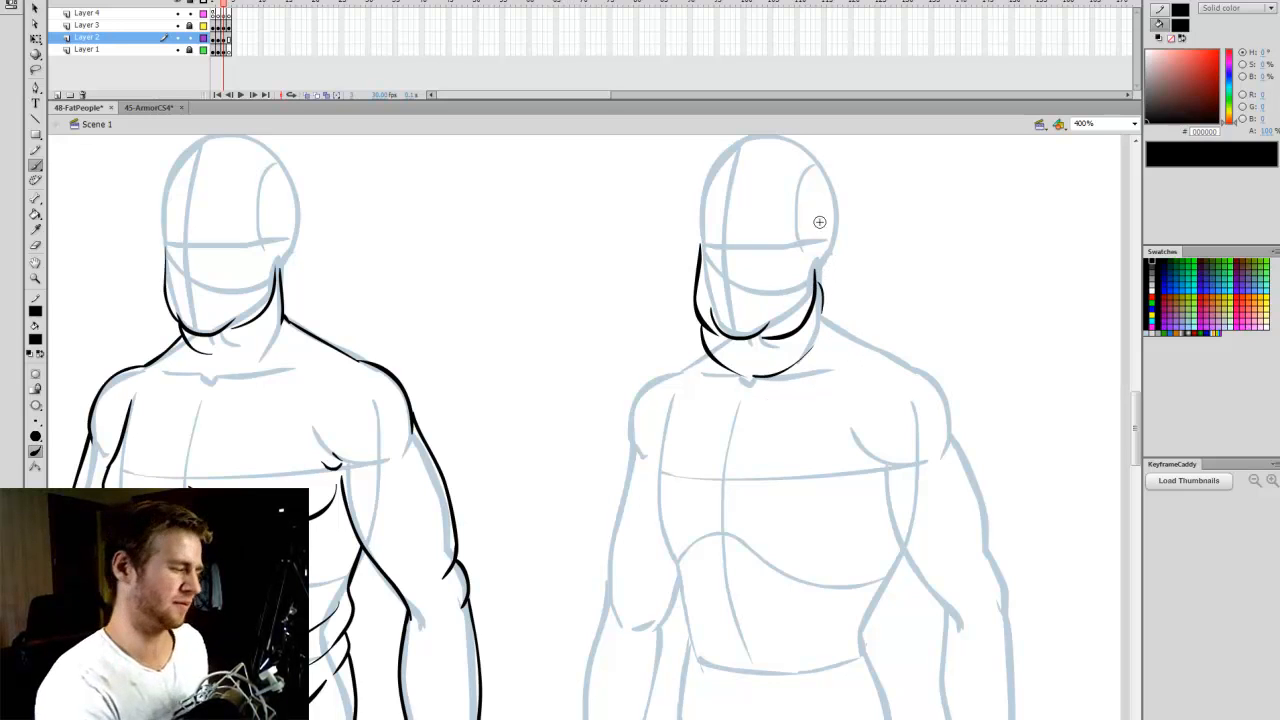
- Draw the neck-to-shoulder slopes on both sides of the Obese figure, raising the right-hand one above the base sketch
left_click_drag(703, 344, 670, 373)
left_click_drag(826, 306, 914, 360)
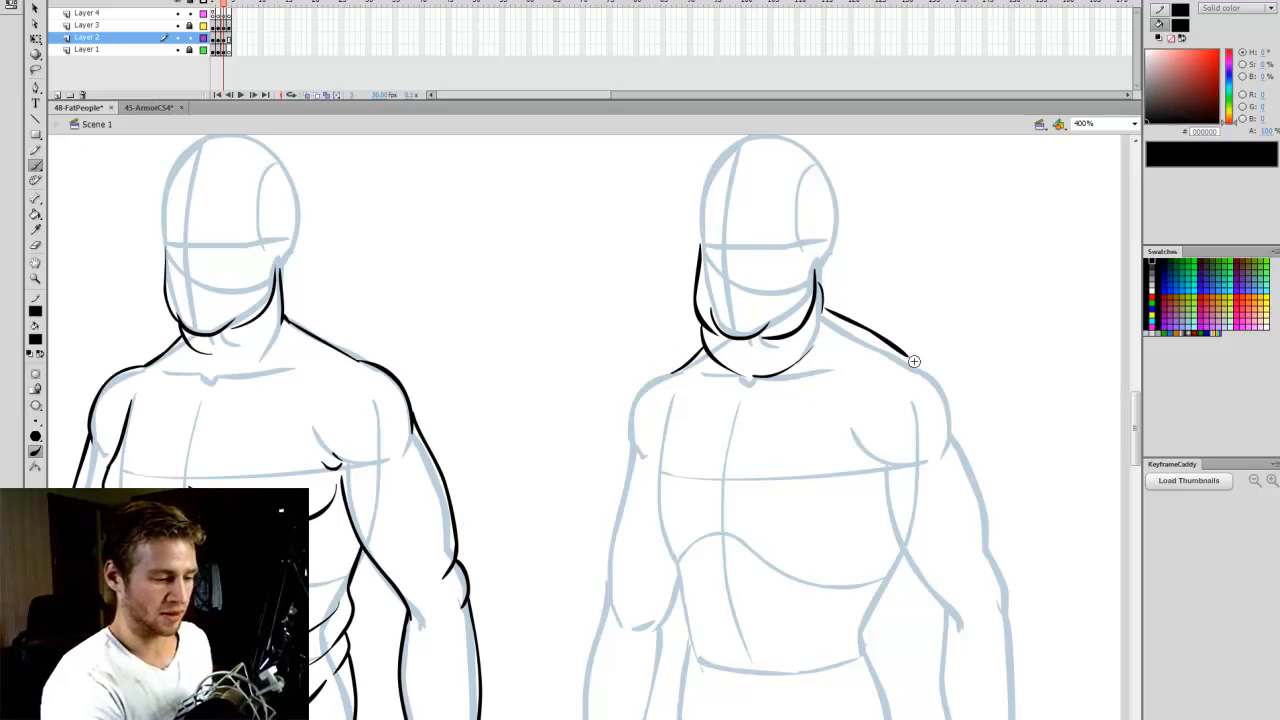
key("ctrl+z")
left_click_drag(824, 309, 925, 381)
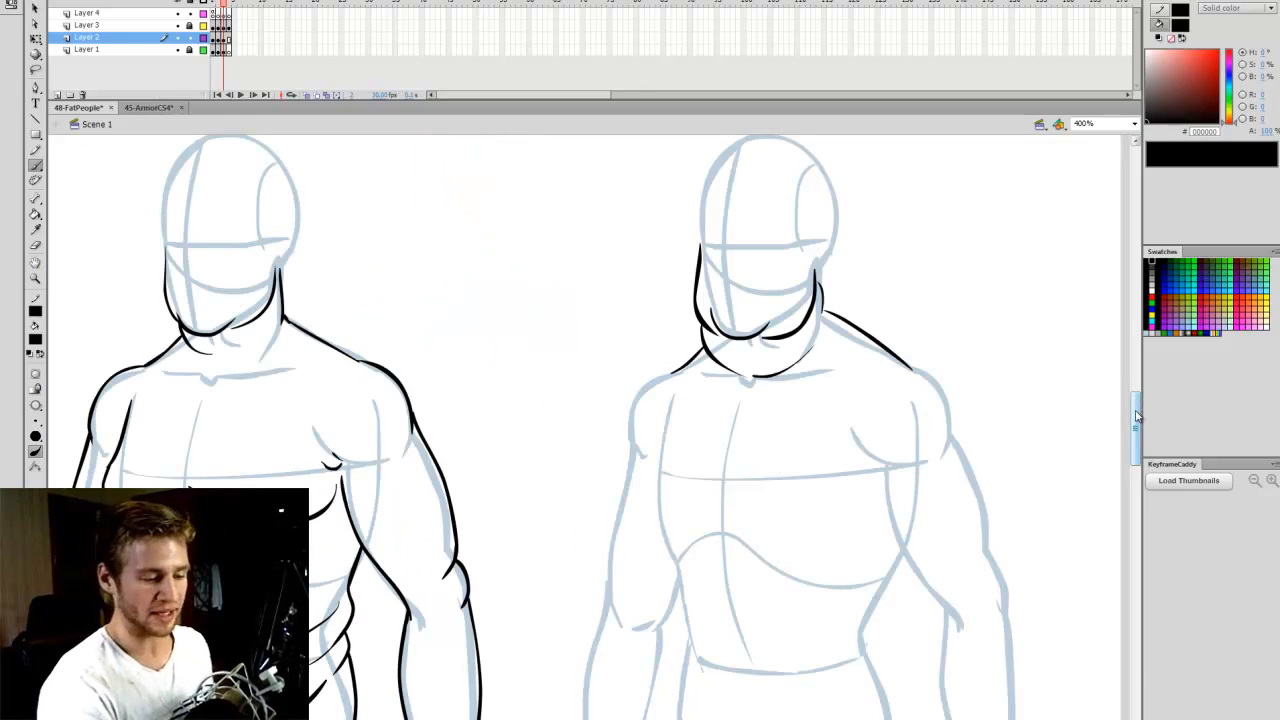
scroll(1134, 398, "up", 1)
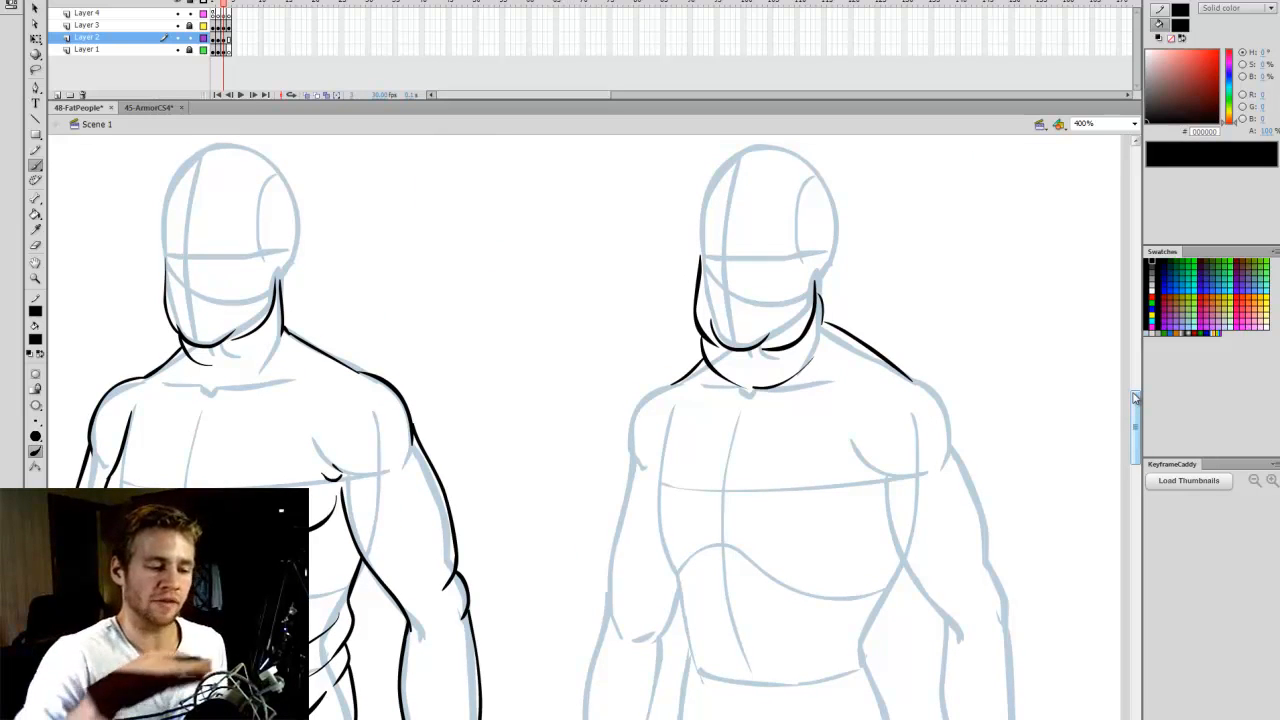
scroll(1128, 410, "down", 1)
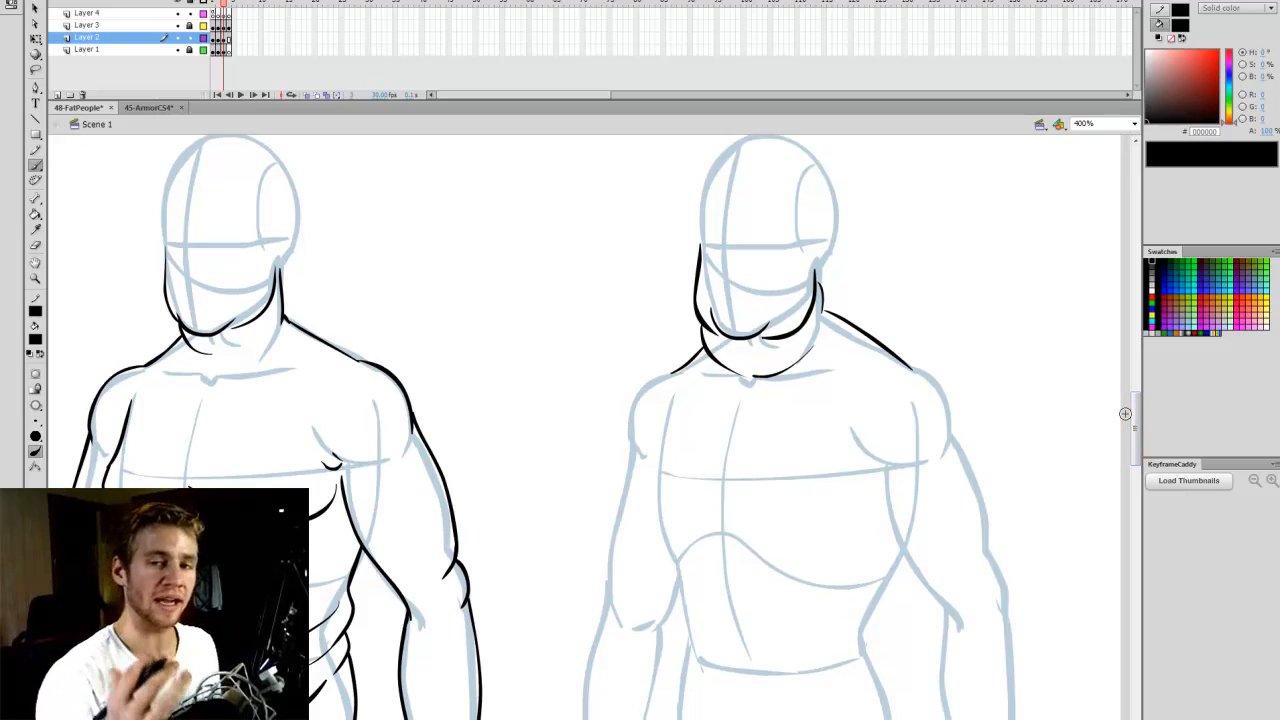
- Outline the Obese figure's sagging chest with folds under both breasts, and begin the belly's bulging left-hand contour below it
key("e")
mouse_move(697, 362)
left_mouse_down()
mouse_move(674, 371)
mouse_move(700, 348)
mouse_move(631, 425)
left_mouse_up()
key("b")
scroll(1137, 430, "down", 1)
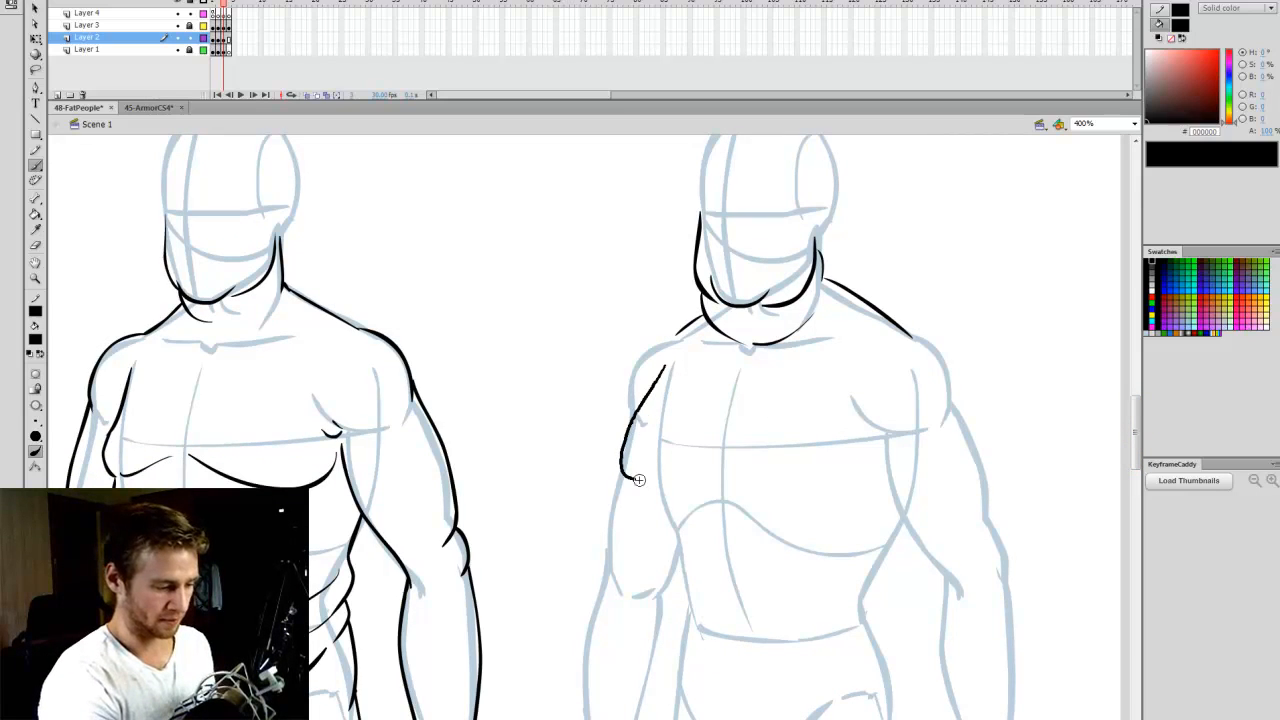
mouse_move(652, 480)
left_mouse_down()
mouse_move(698, 461)
mouse_move(872, 479)
mouse_move(882, 443)
left_mouse_up()
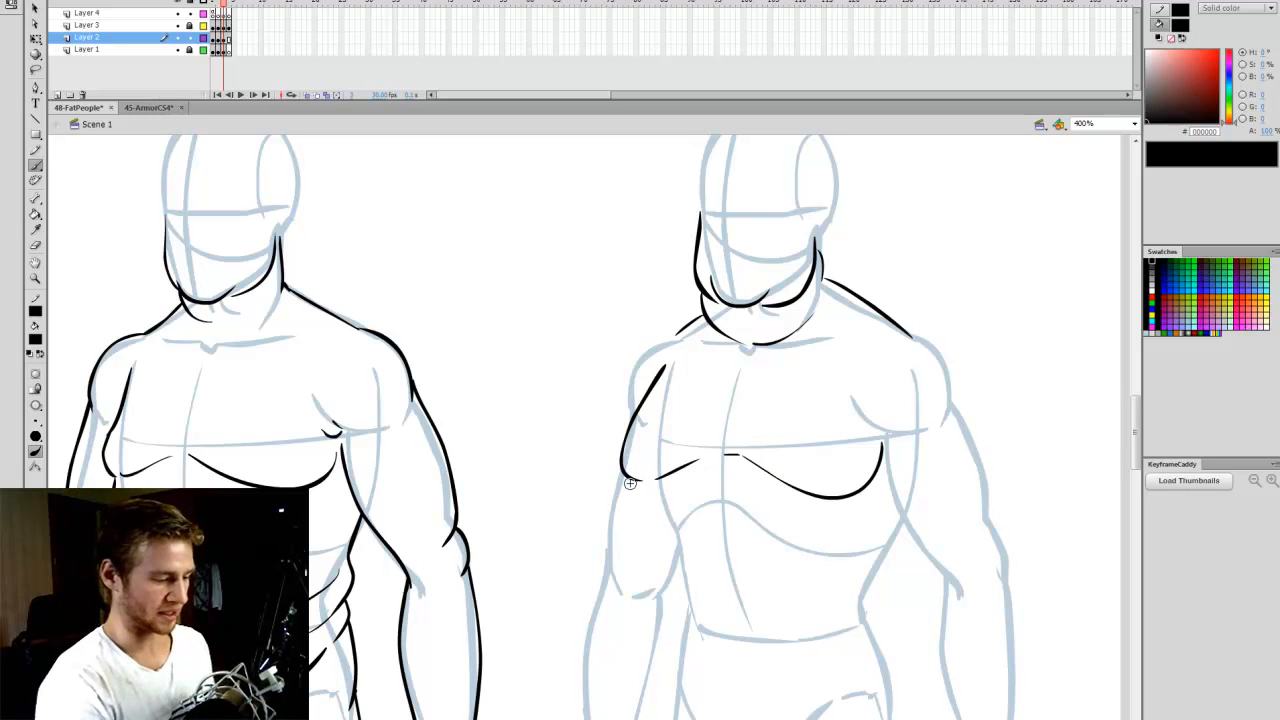
mouse_move(633, 481)
left_mouse_down()
mouse_move(617, 553)
mouse_move(598, 690)
left_mouse_up()
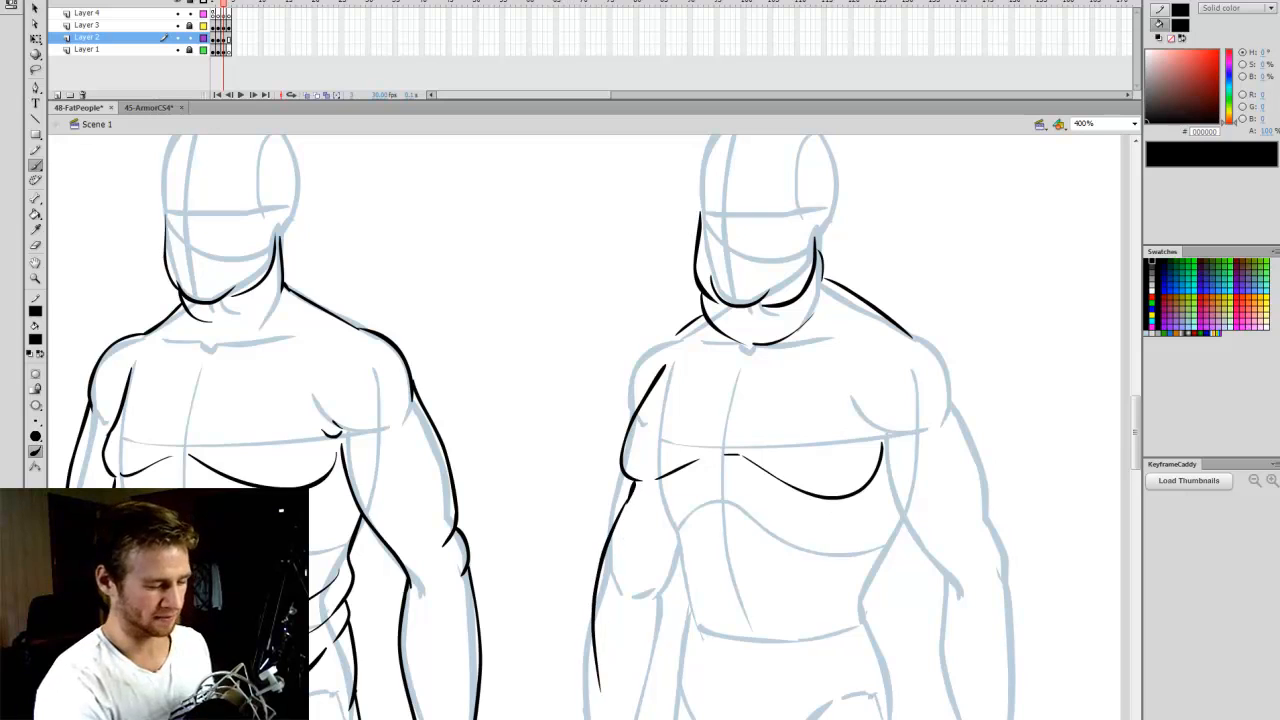
- Draw the Obese figure's rounded right-hand shoulder and the armpit crease above the right-hand breast
mouse_move(906, 331)
left_mouse_down()
mouse_move(955, 374)
mouse_move(959, 405)
left_mouse_up()
key("ctrl+z")
mouse_move(906, 330)
left_mouse_down()
mouse_move(947, 360)
mouse_move(963, 415)
left_mouse_up()
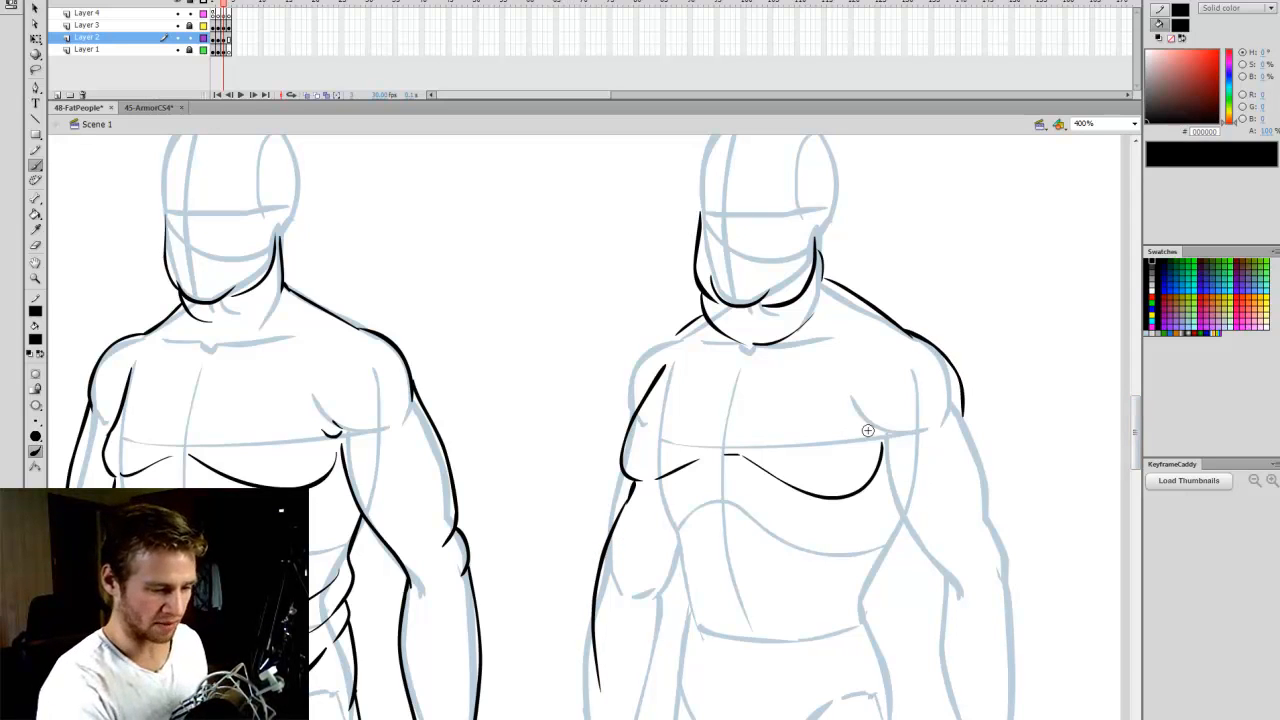
left_click_drag(858, 429, 885, 440)
key("ctrl+z")
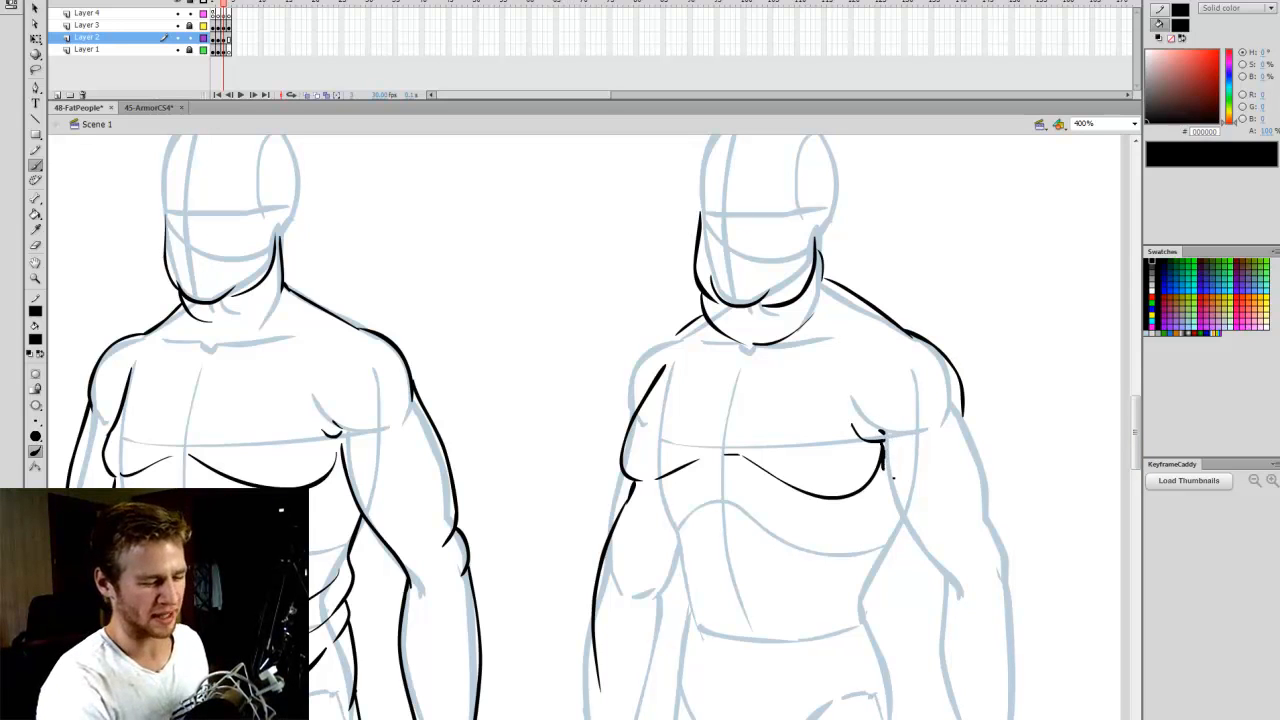
key("ctrl+z")
- Outline both edges of the Obese figure's right-hand upper arm, and the left-hand shoulder and outer arm down to the belly
left_click_drag(882, 442, 940, 578)
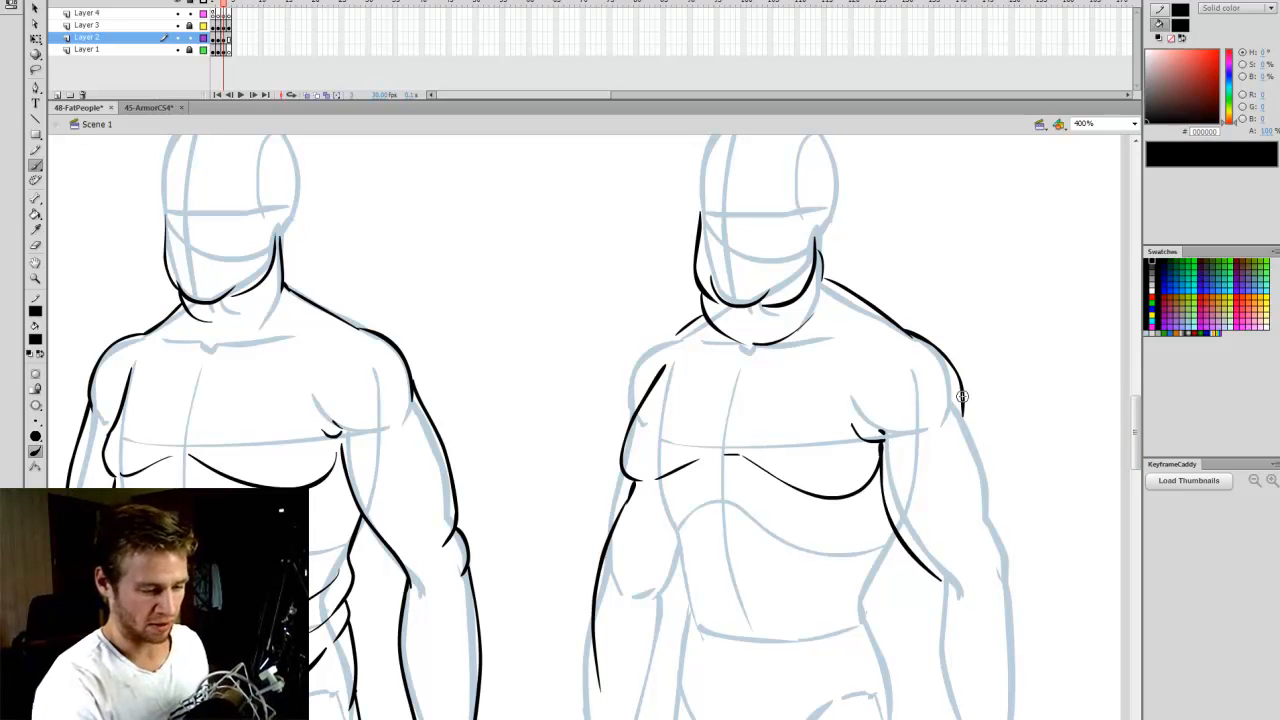
mouse_move(962, 398)
left_mouse_down()
mouse_move(993, 485)
mouse_move(992, 528)
left_mouse_up()
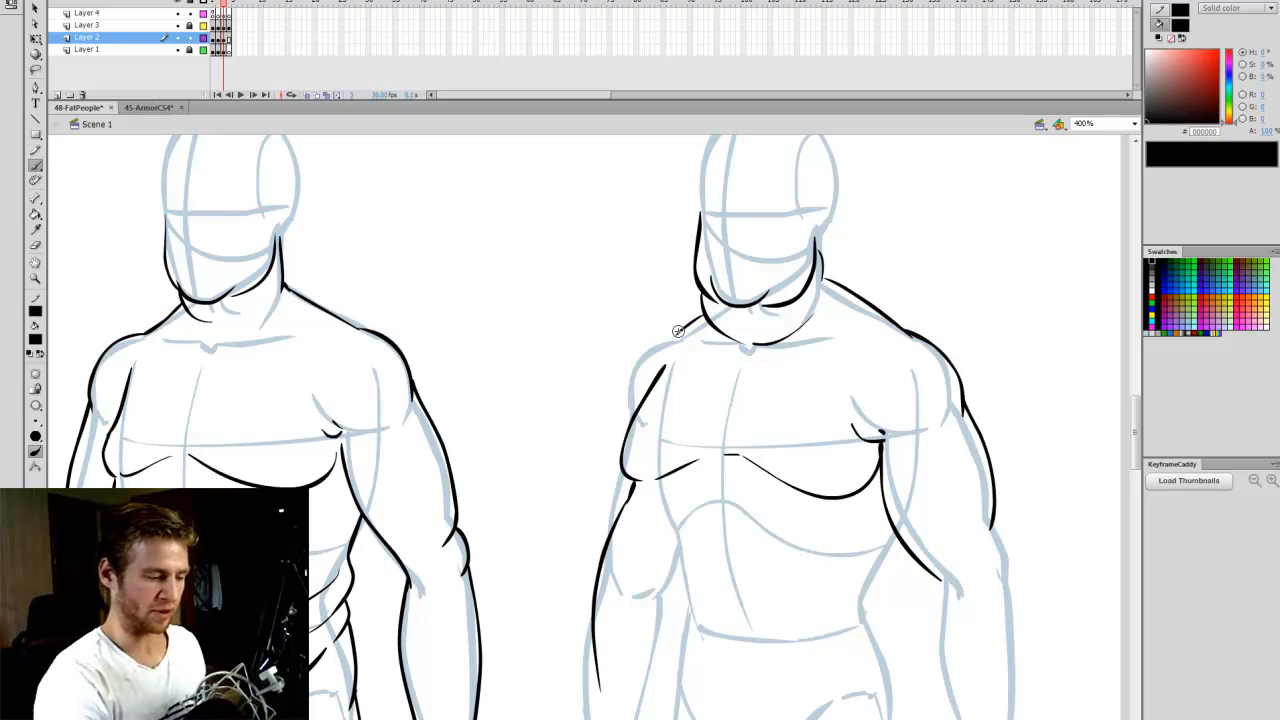
mouse_move(674, 328)
left_mouse_down()
mouse_move(632, 384)
mouse_move(600, 562)
left_mouse_up()
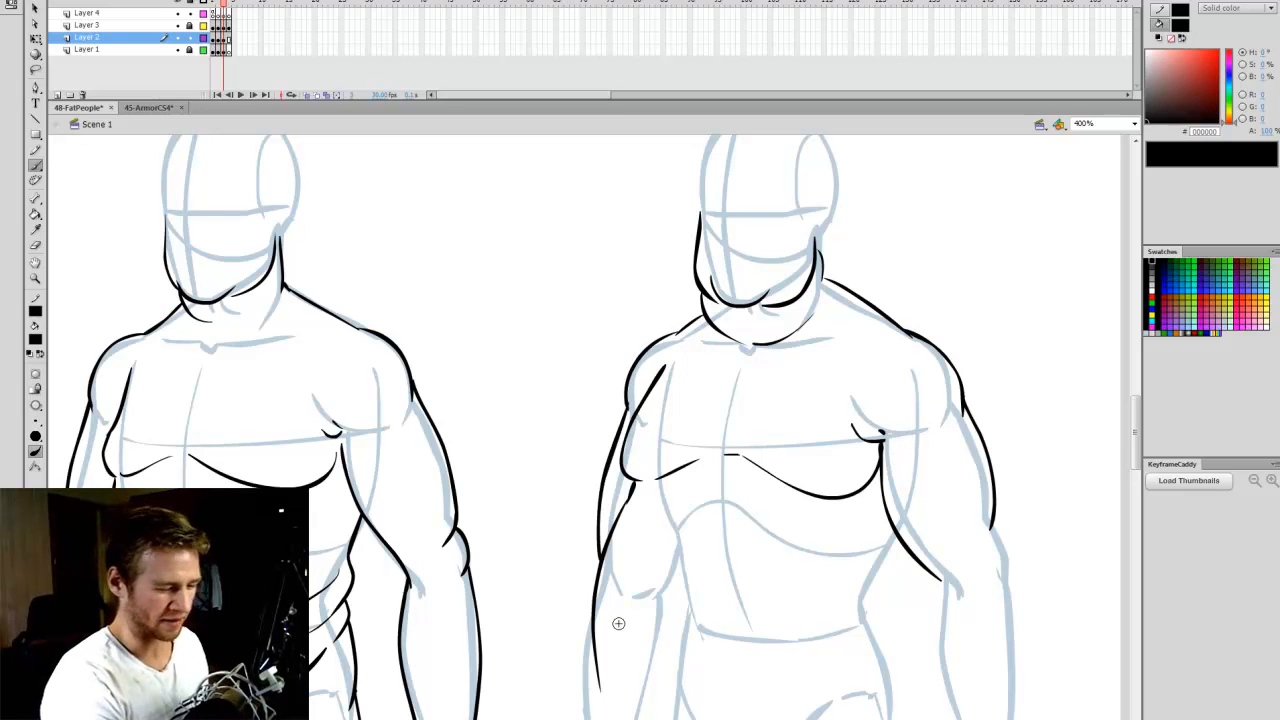
- Draw the underside of the Obese figure's hanging belly down past the crotch line to the right-hand hip, and mark the navel
left_click_drag(1137, 445, 1136, 457)
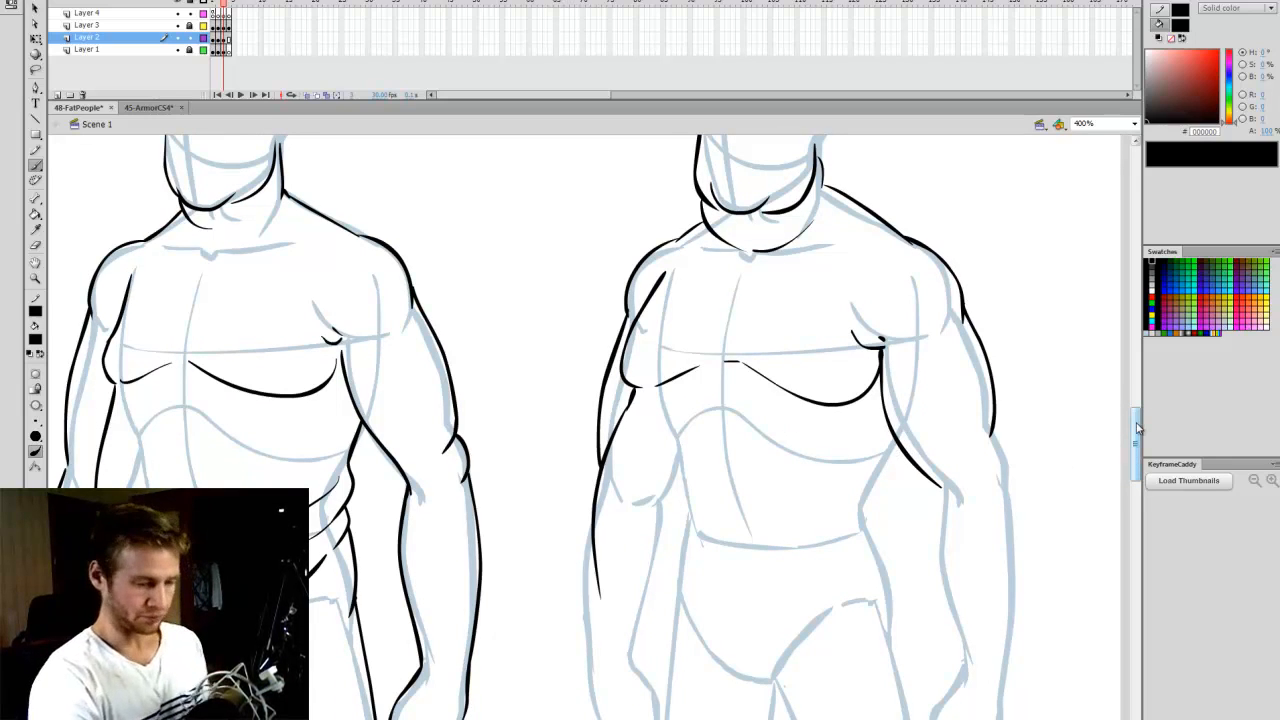
mouse_move(1136, 424)
left_mouse_down()
mouse_move(1135, 451)
mouse_move(1135, 420)
left_mouse_up()
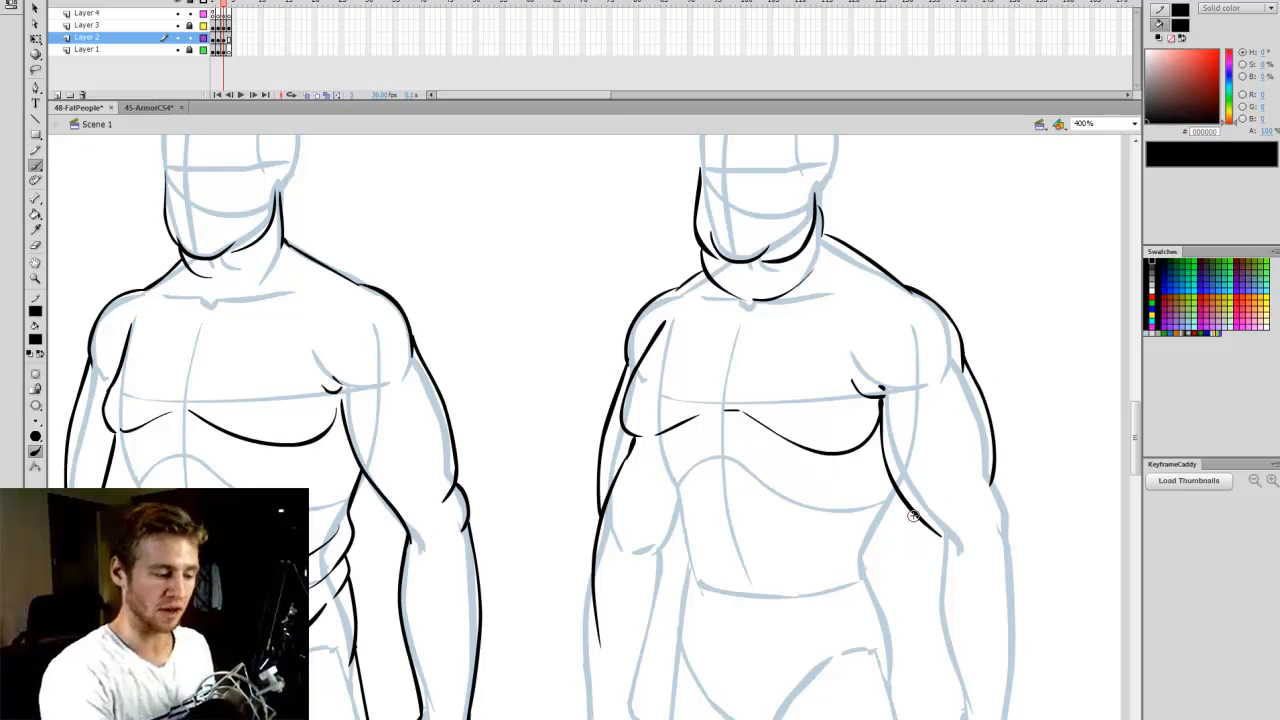
scroll(1122, 410, "down", 1)
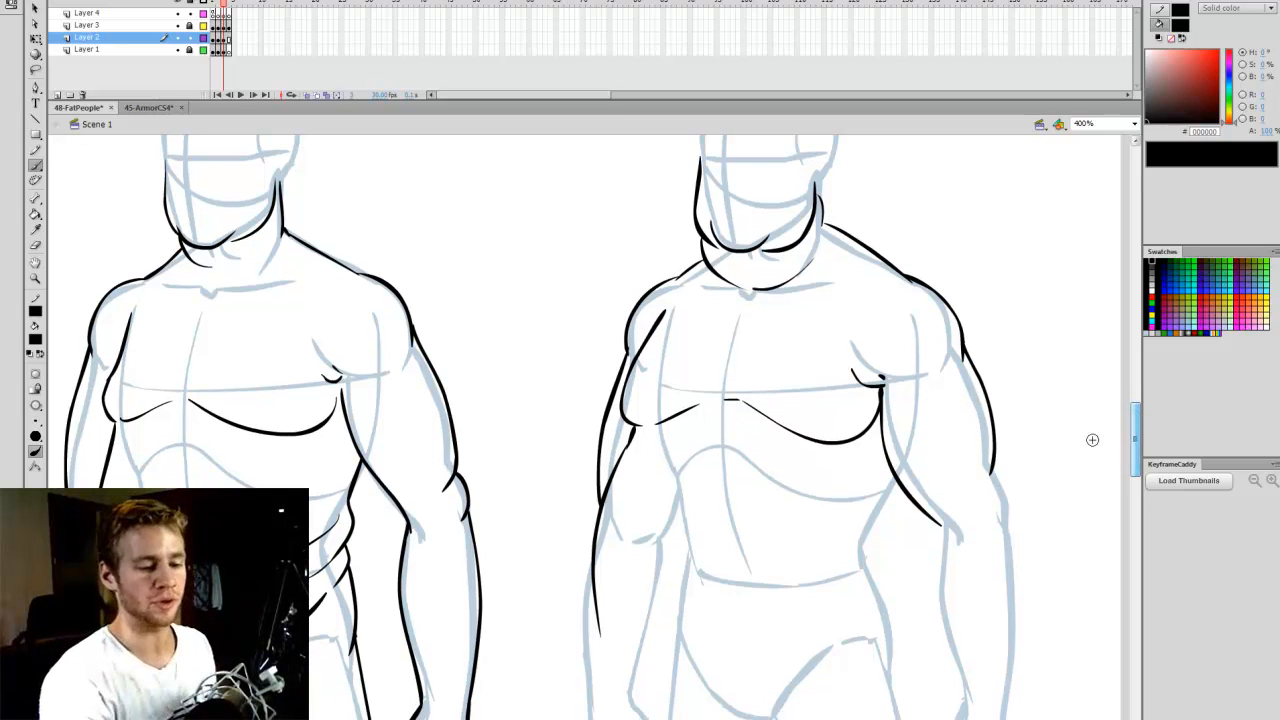
scroll(1101, 464, "down", 5)
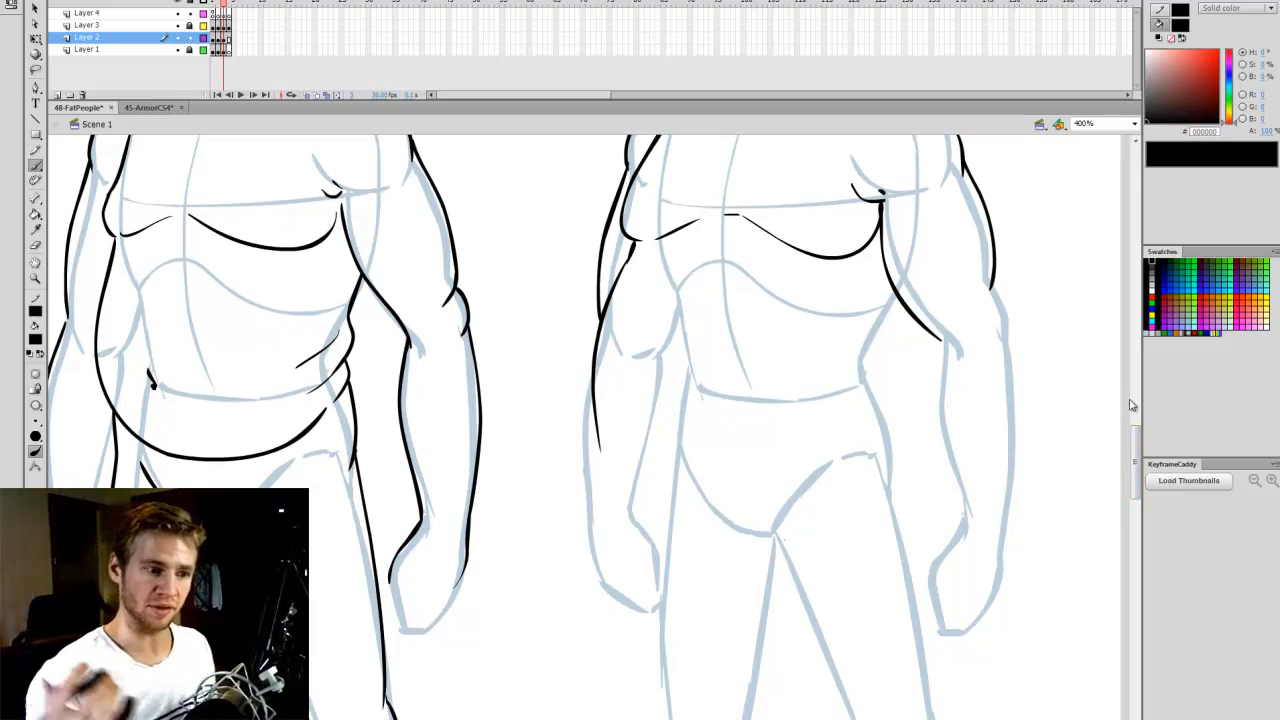
scroll(1134, 406, "up", 3)
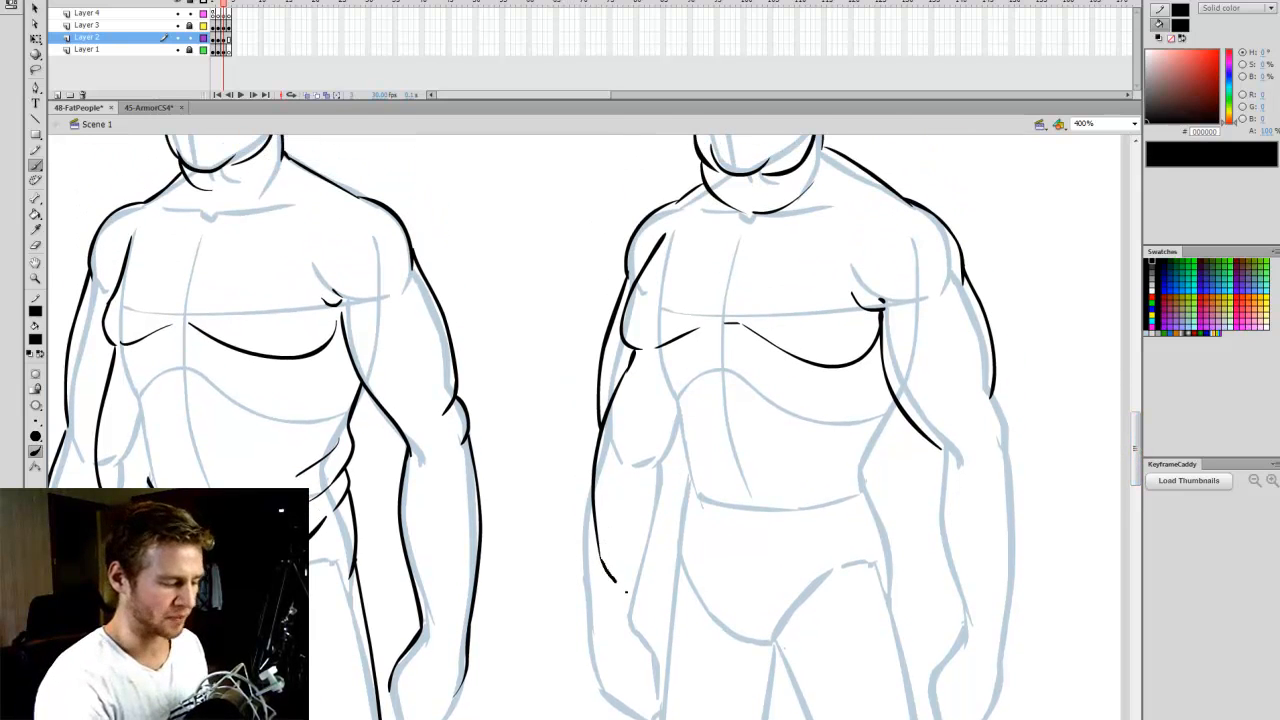
mouse_move(626, 591)
left_mouse_down()
mouse_move(678, 617)
mouse_move(815, 600)
left_mouse_up()
key("ctrl+z")
mouse_move(600, 556)
left_mouse_down()
mouse_move(649, 614)
mouse_move(735, 652)
mouse_move(869, 551)
left_mouse_up()
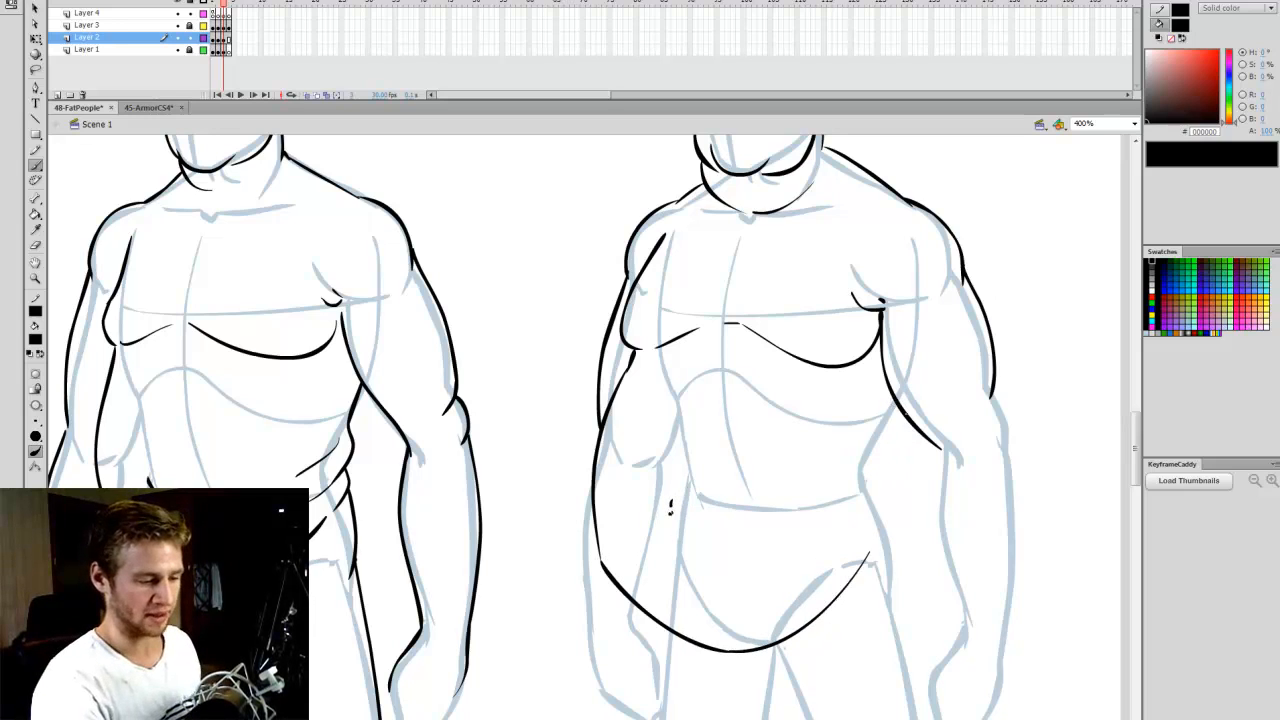
- Draw stacked fat rolls and creases along the right-hand side of the Obese figure's waist, joining the lower belly curve
left_click_drag(893, 420, 816, 506)
left_click_drag(896, 433, 878, 505)
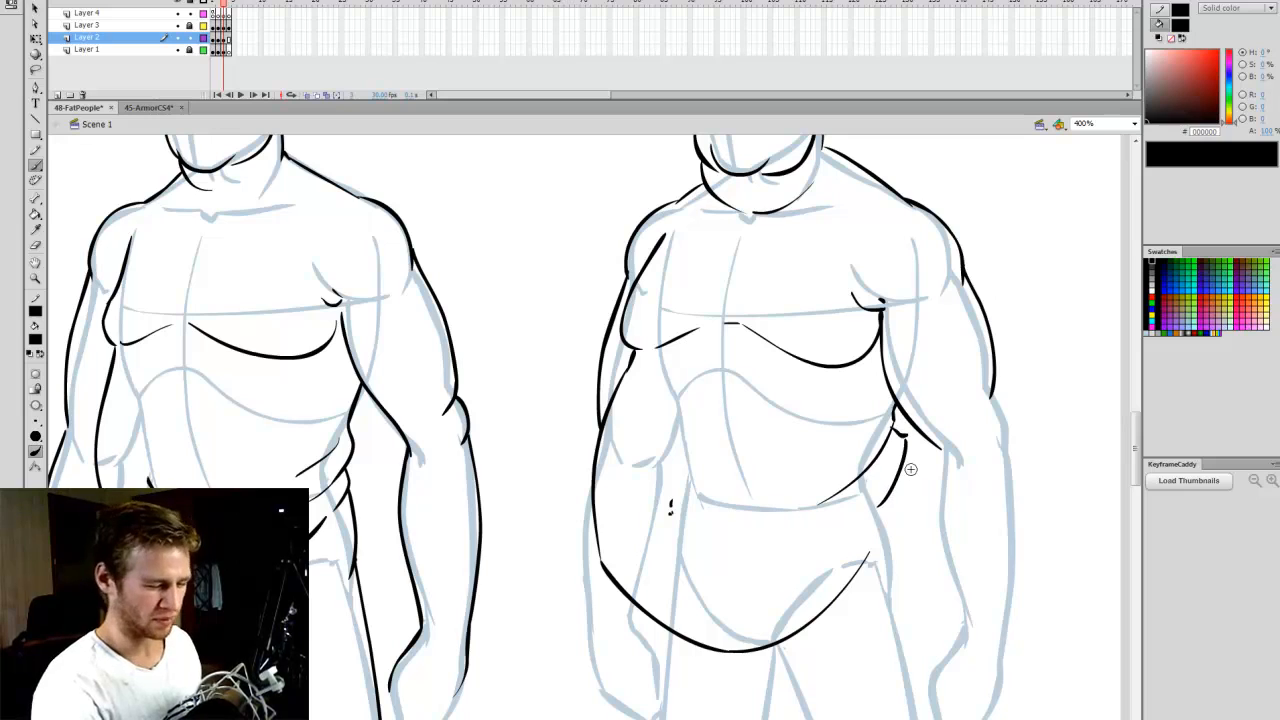
key("ctrl+z")
key("ctrl+z")
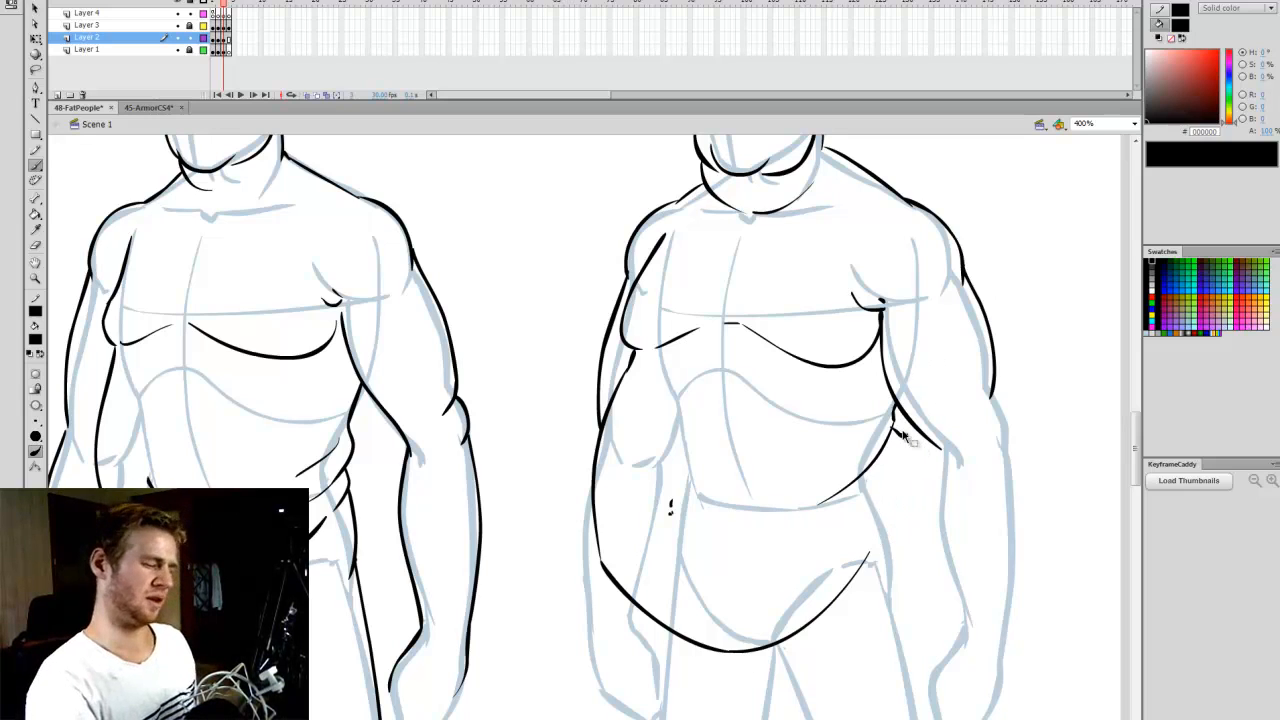
left_click_drag(893, 424, 872, 548)
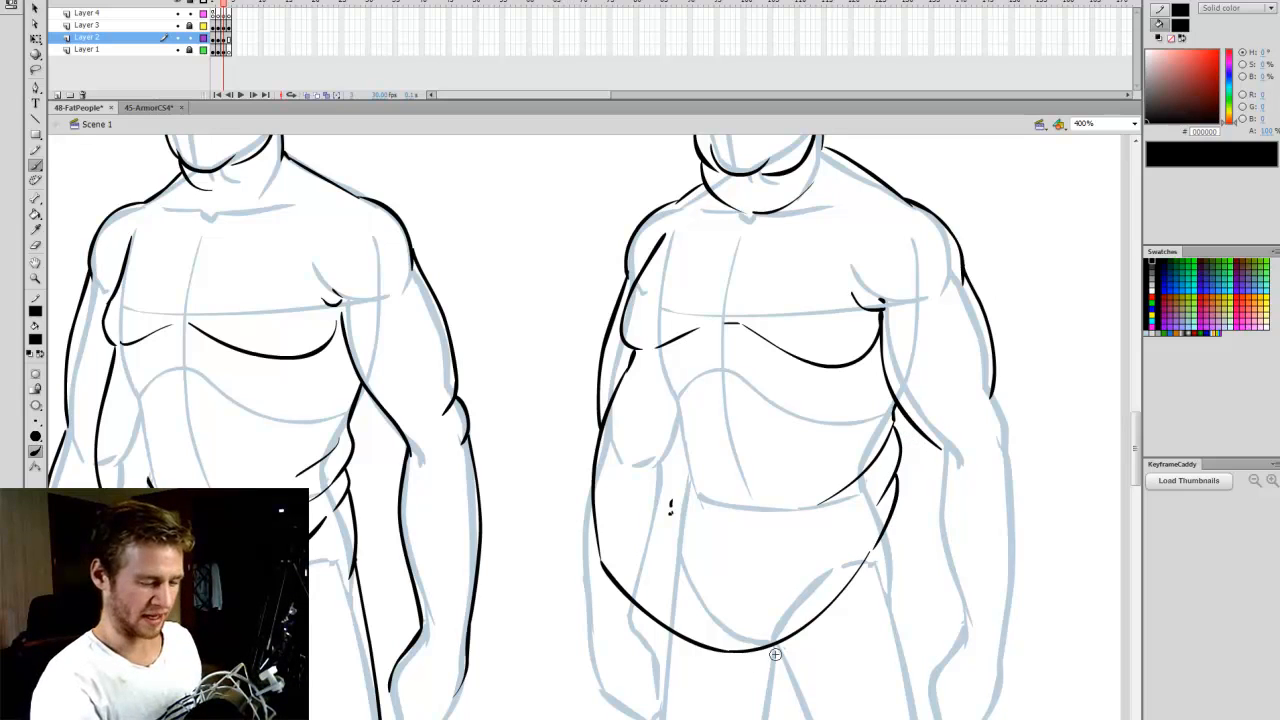
left_click_drag(889, 407, 850, 439)
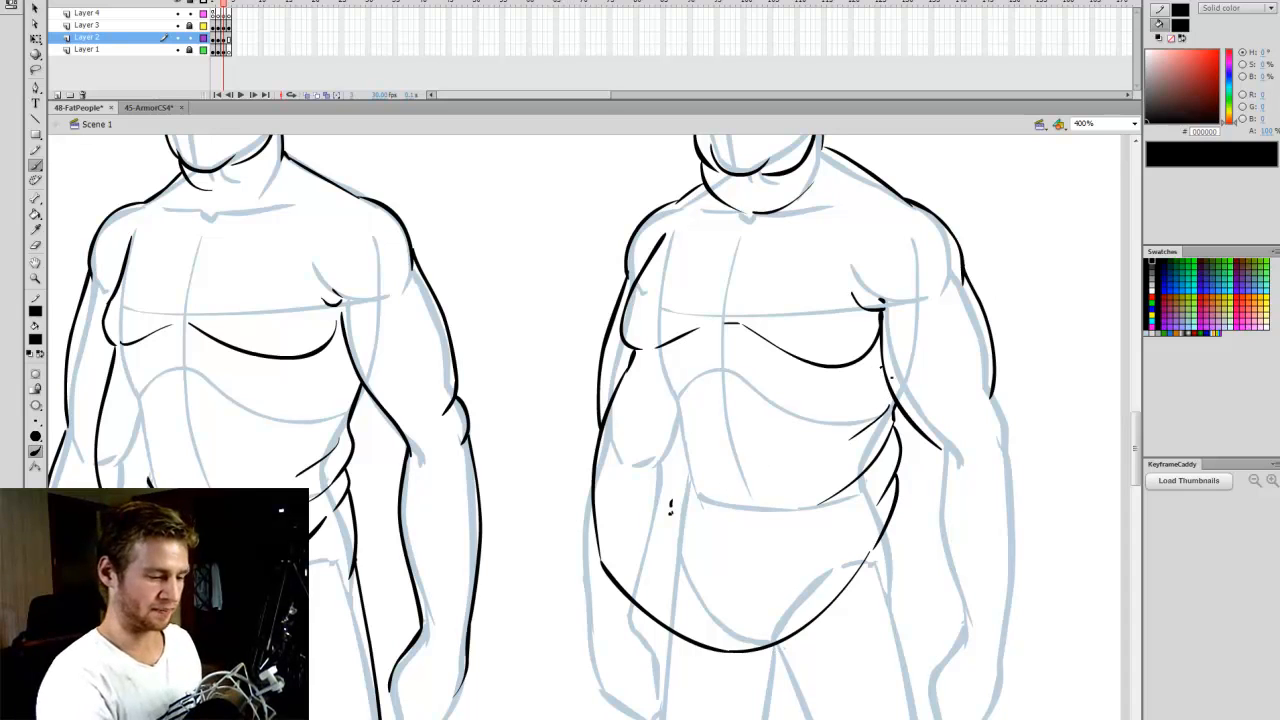
- Delete the outer contour stroke of the Obese figure's right-hand upper arm
mouse_move(1135, 458)
left_mouse_down()
mouse_move(1136, 444)
mouse_move(1137, 460)
left_mouse_up()
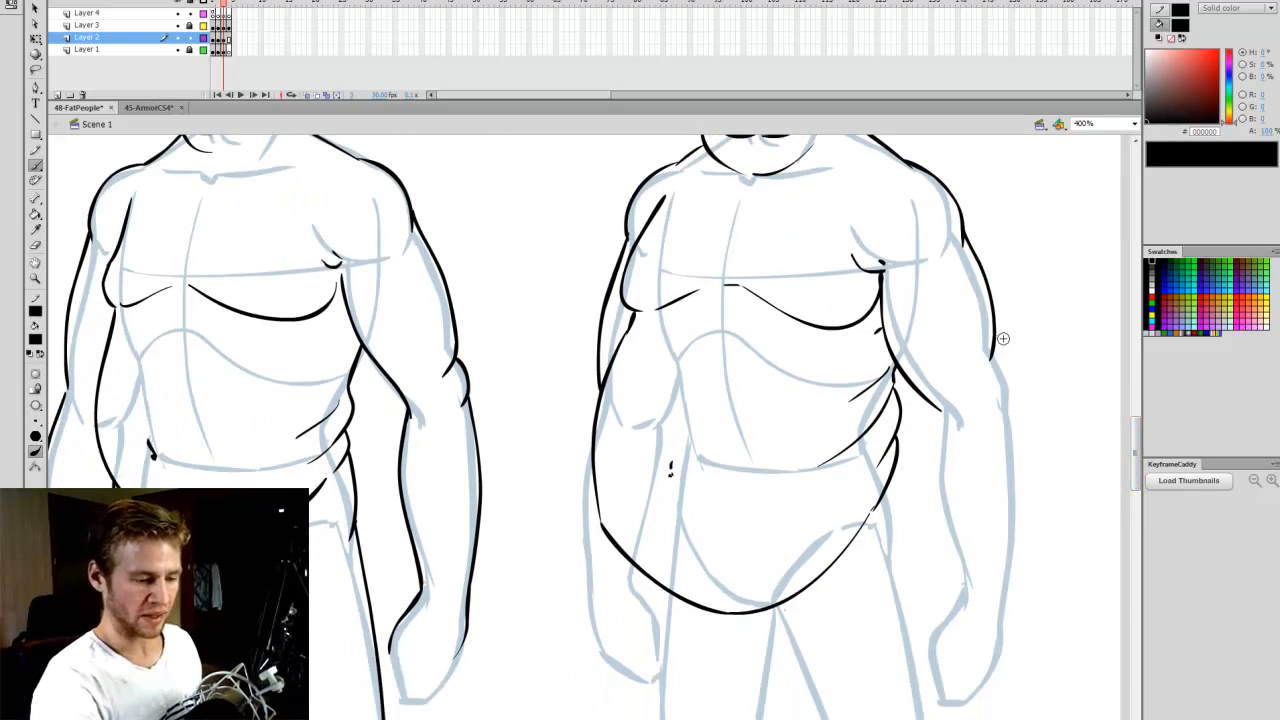
key("q")
mouse_move(1027, 379)
left_mouse_down()
mouse_move(947, 220)
mouse_move(1004, 244)
left_mouse_up()
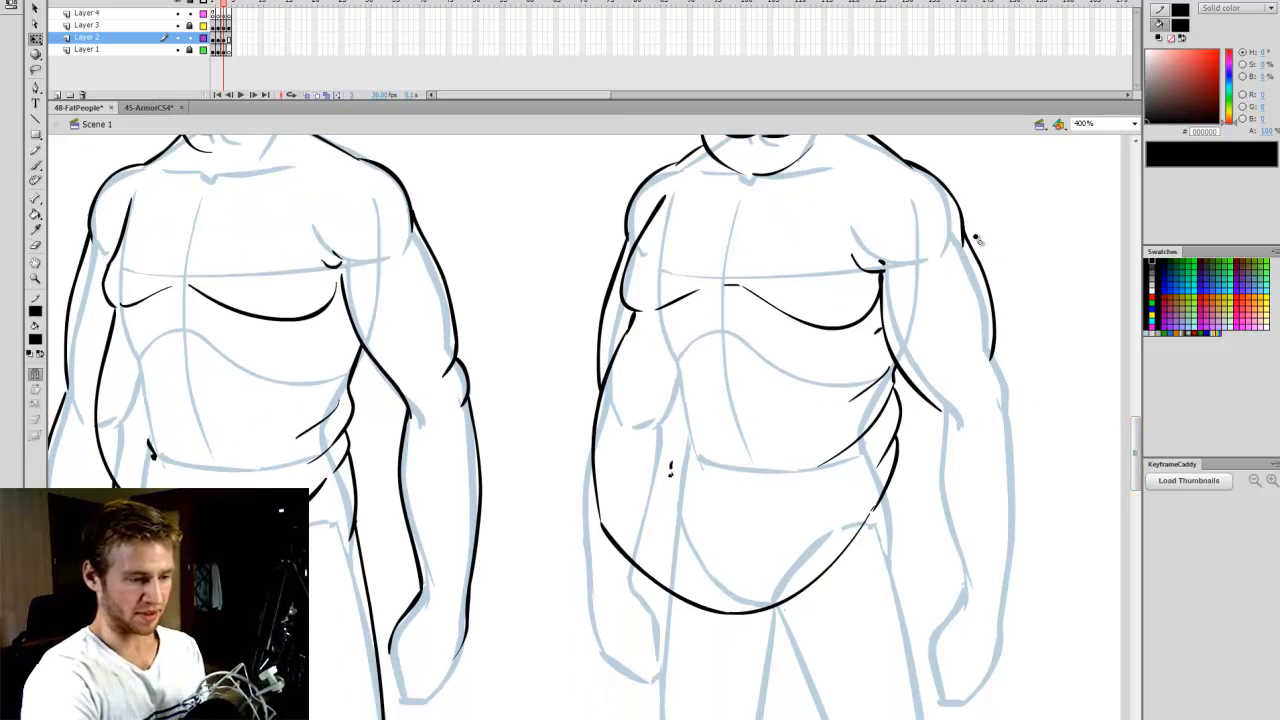
key("e")
left_click(983, 269, "ctrl")
key("Delete")
key("b")
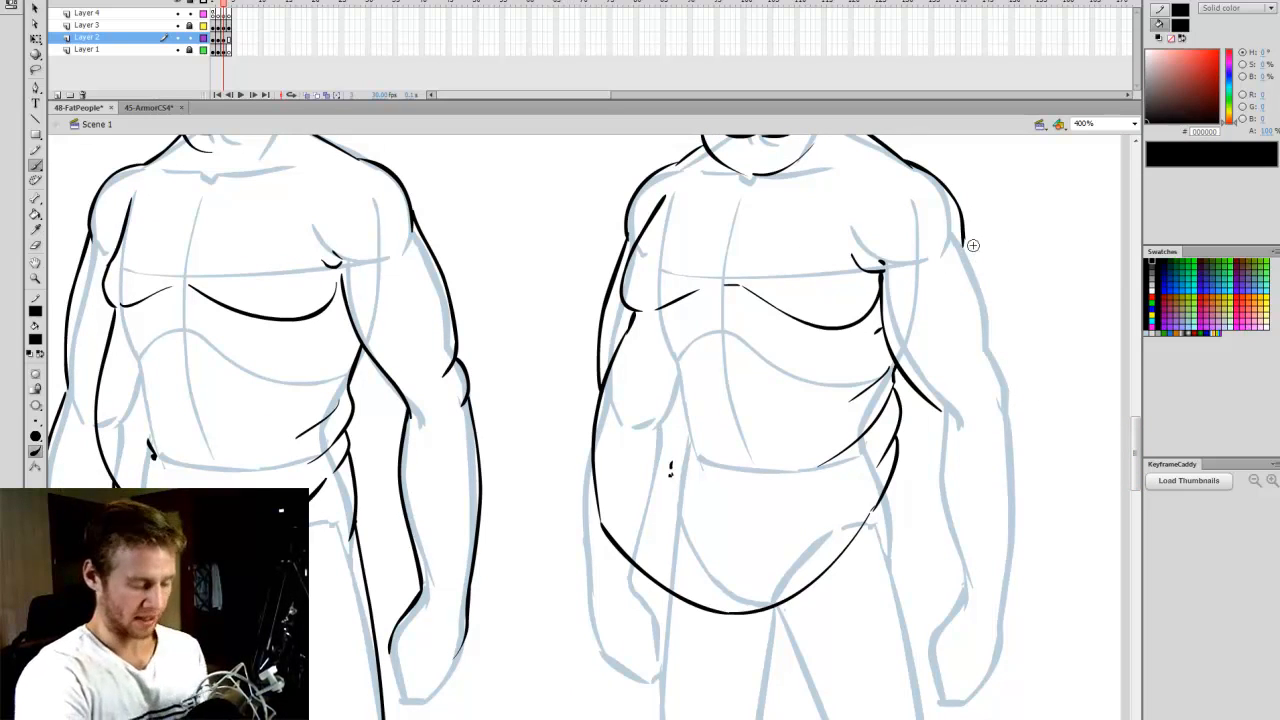
- Redraw the outer contour of the Obese figure's right-hand upper arm with a wider bulge and a fold at the elbow
mouse_move(997, 289)
left_mouse_down()
mouse_move(1011, 327)
mouse_move(996, 369)
mouse_move(1006, 408)
left_mouse_up()
key("ctrl+z")
left_click_drag(1001, 364, 1005, 409)
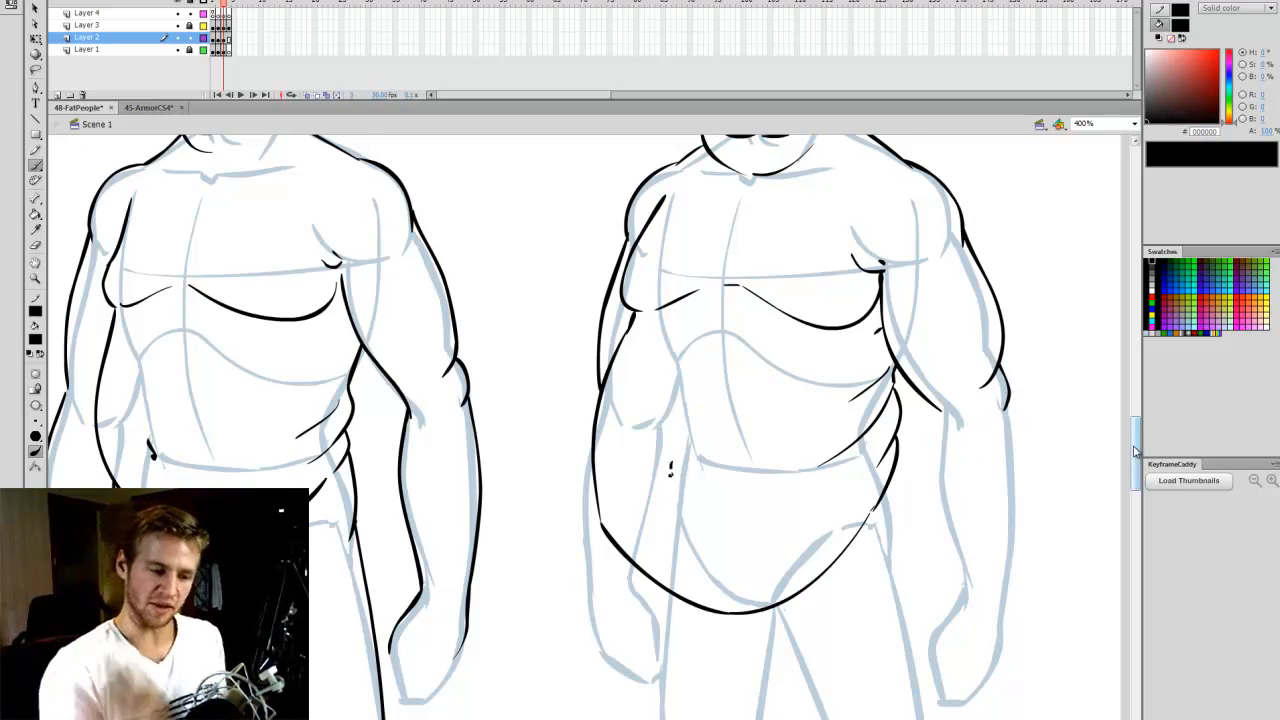
- Outline both forearms of the Obese figure and draw the right-hand hip contour below the waist rolls
scroll(940, 385, "down", 1)
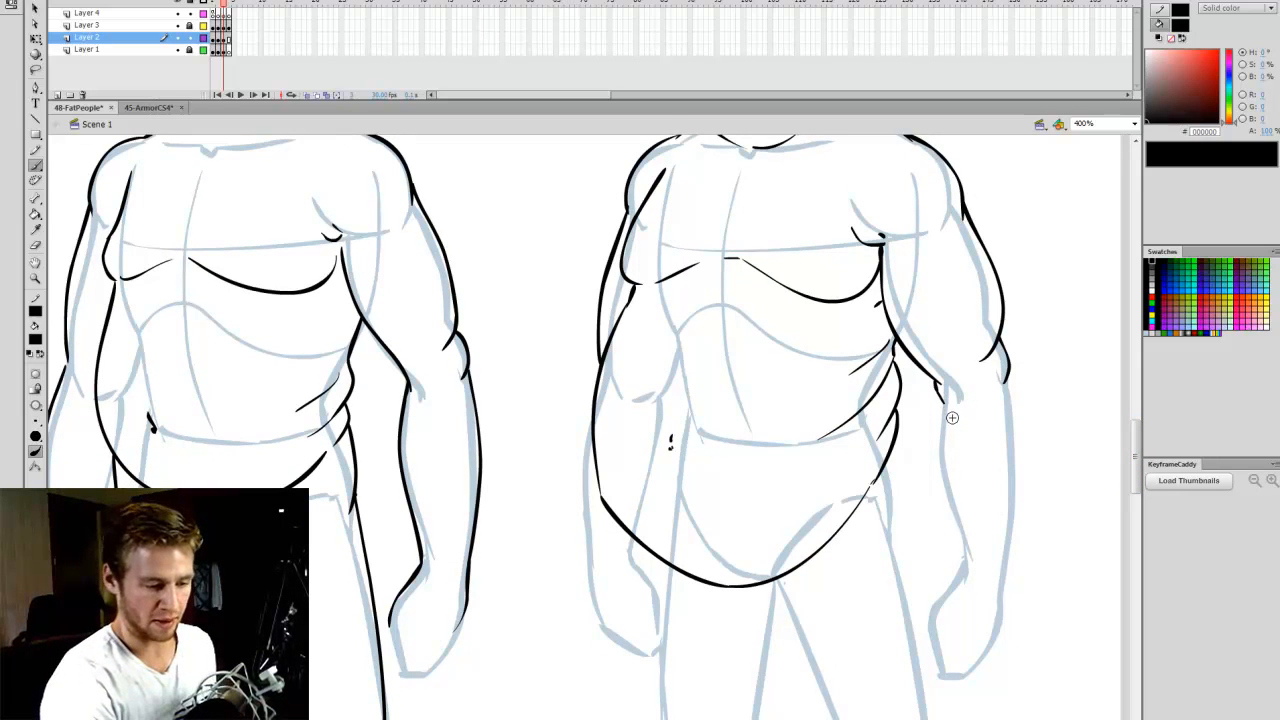
left_click_drag(937, 395, 953, 580)
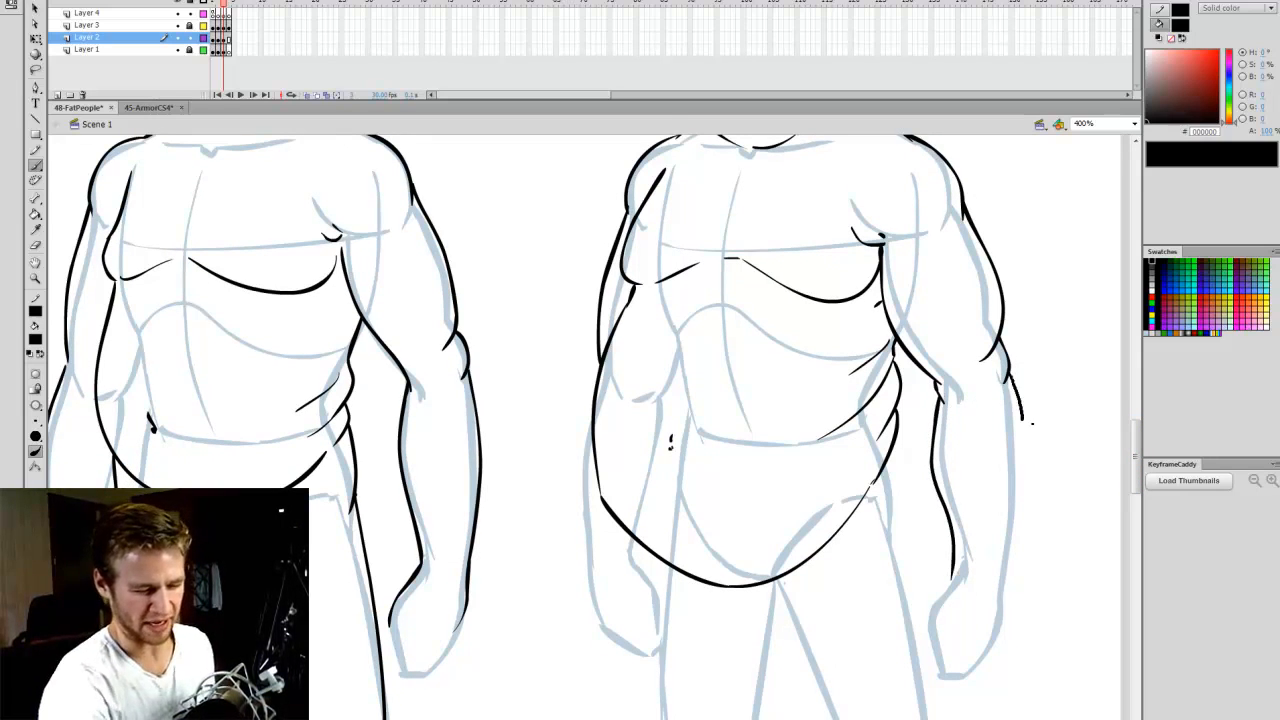
left_click_drag(1024, 420, 1000, 575)
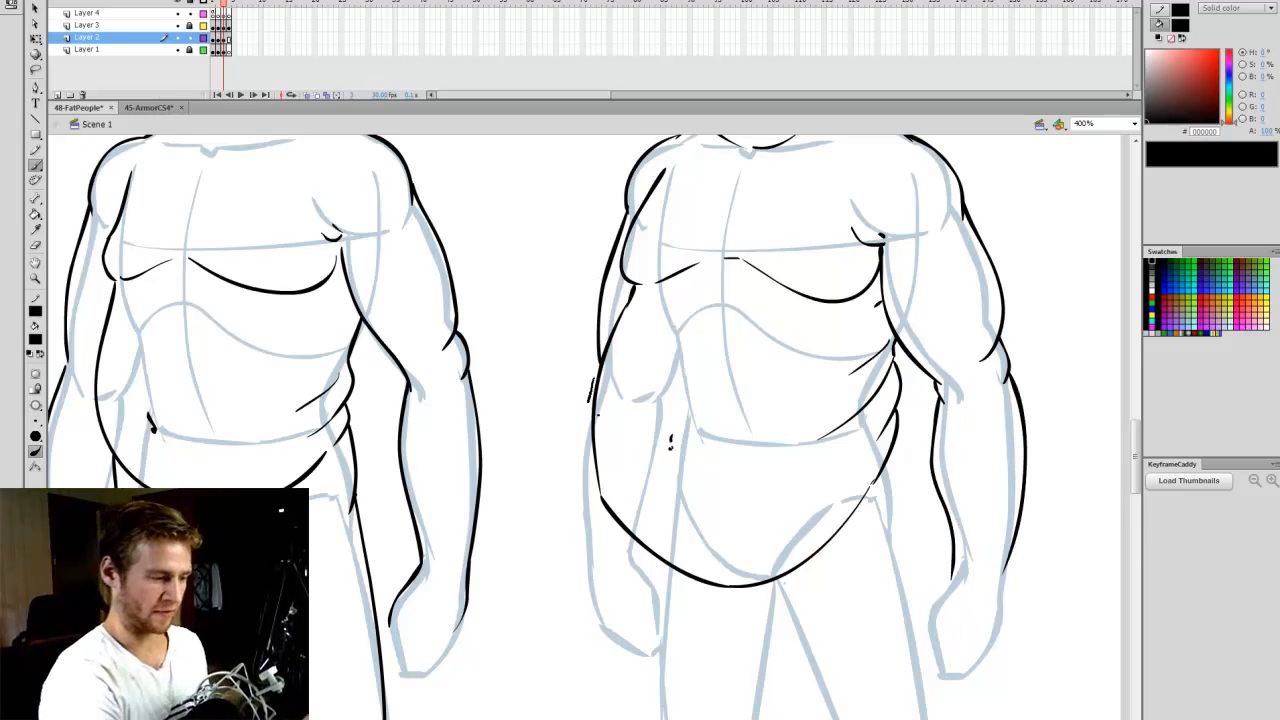
left_click_drag(590, 380, 588, 590)
left_click_drag(1136, 494, 1133, 502)
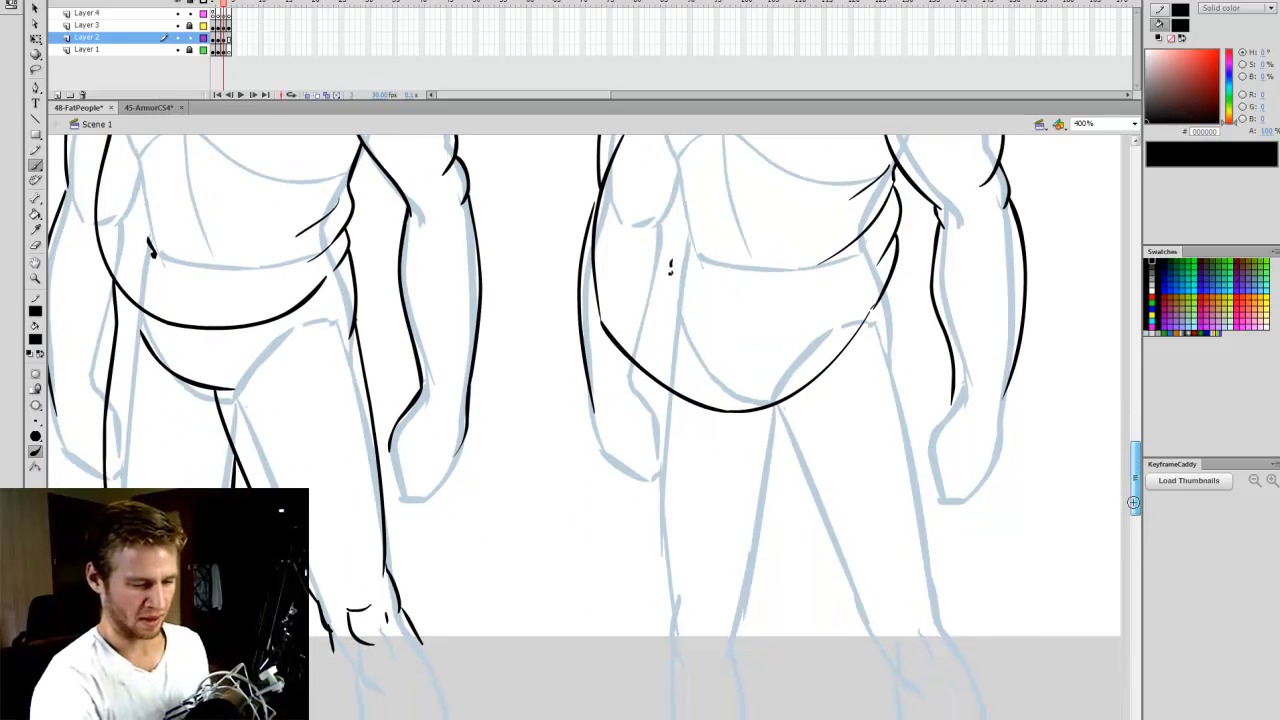
left_click_drag(897, 263, 906, 378)
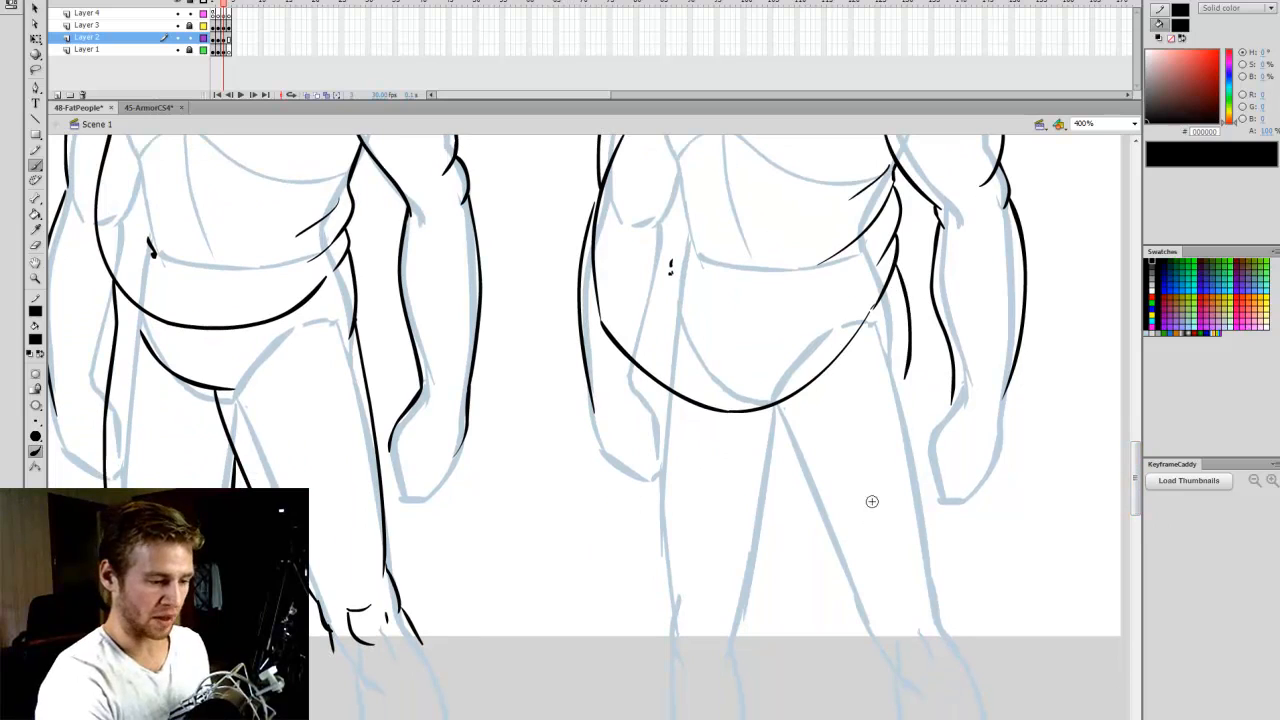
left_click_drag(650, 378, 655, 580)
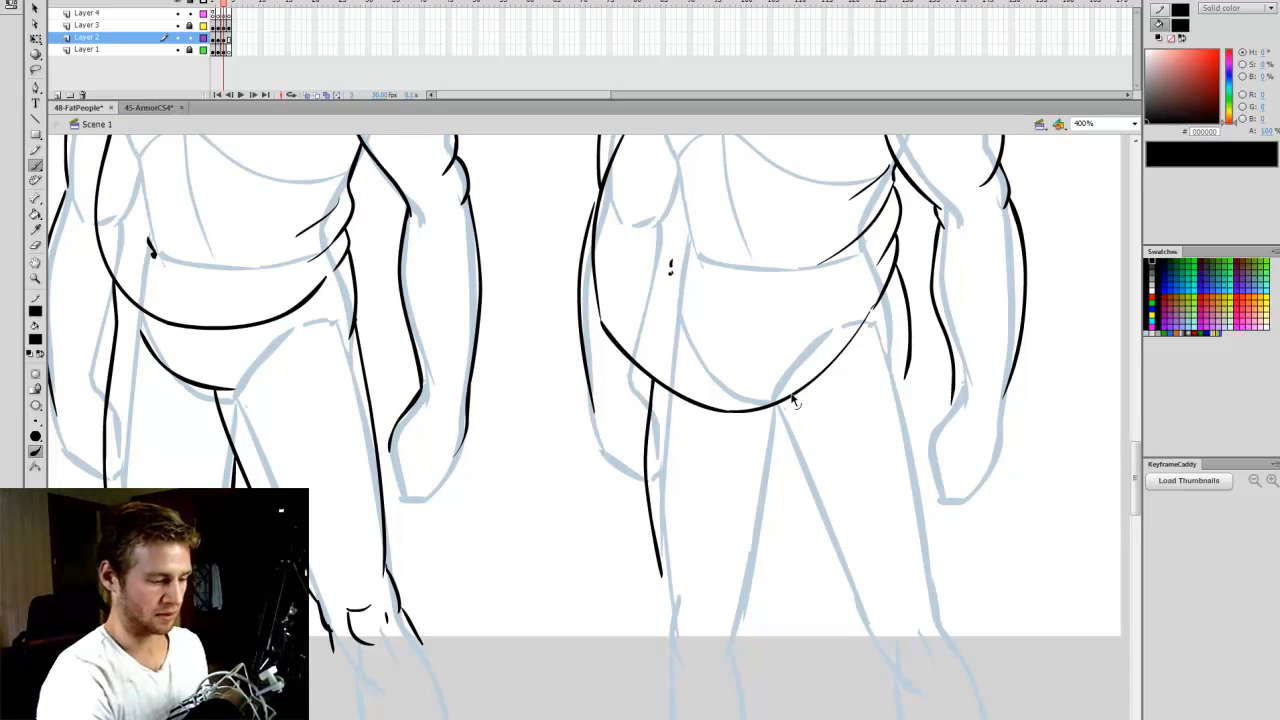
key("ctrl+z")
left_click_drag(766, 410, 815, 545)
key("ctrl+z")
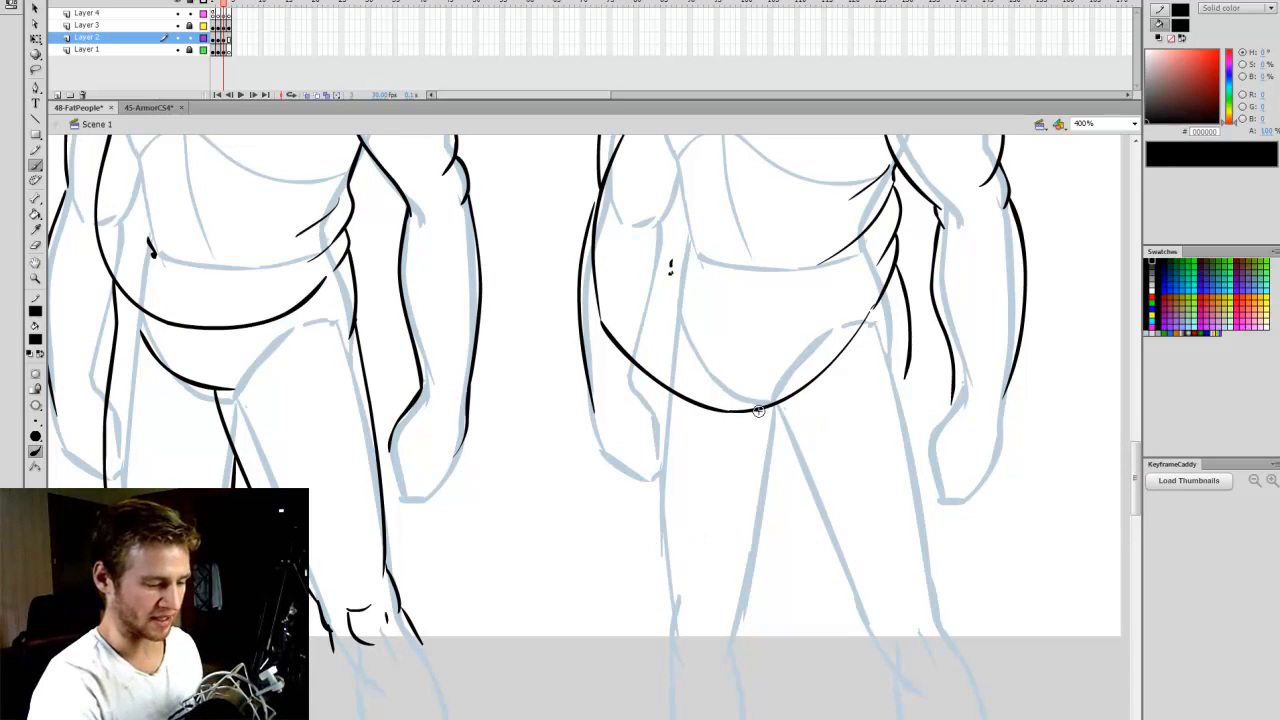
mouse_move(760, 410)
left_mouse_down()
mouse_move(800, 514)
mouse_move(866, 608)
left_mouse_up()
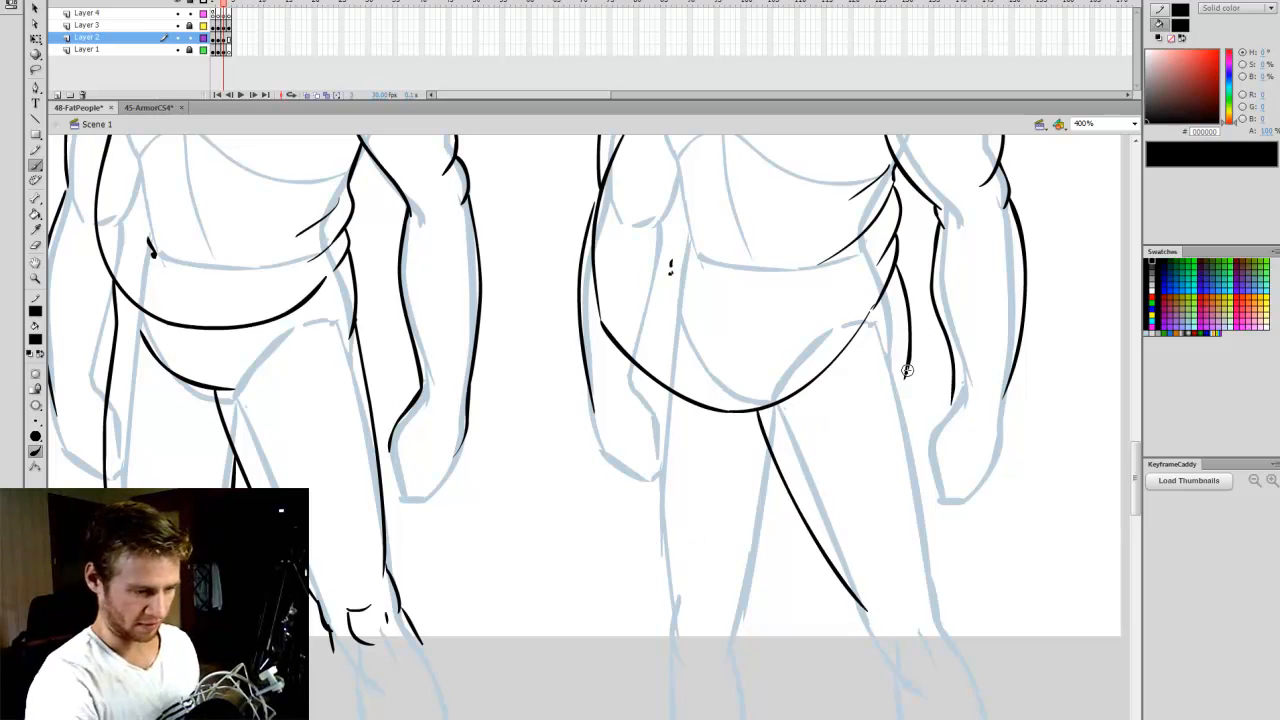
key("ctrl+z")
mouse_move(748, 412)
left_mouse_down()
mouse_move(812, 567)
mouse_move(853, 621)
left_mouse_up()
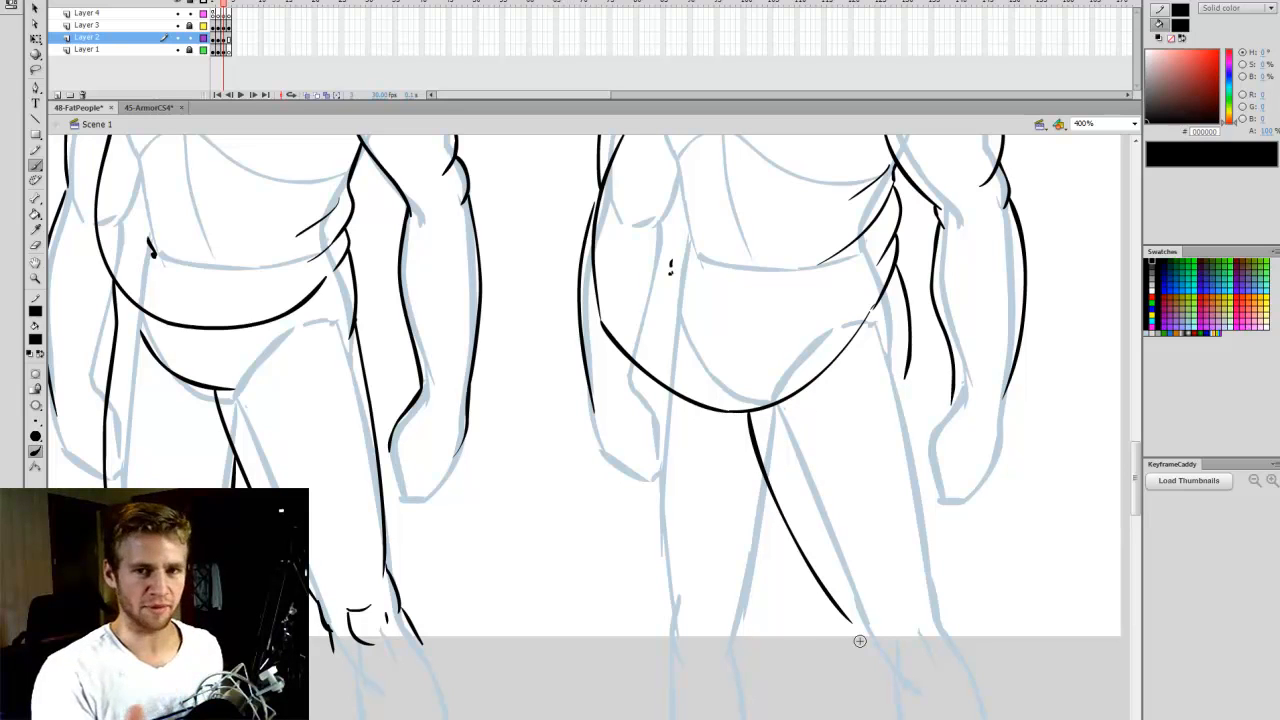
mouse_move(1135, 473)
left_mouse_down()
mouse_move(1135, 432)
mouse_move(1135, 466)
left_mouse_up()
key("ctrl+z")
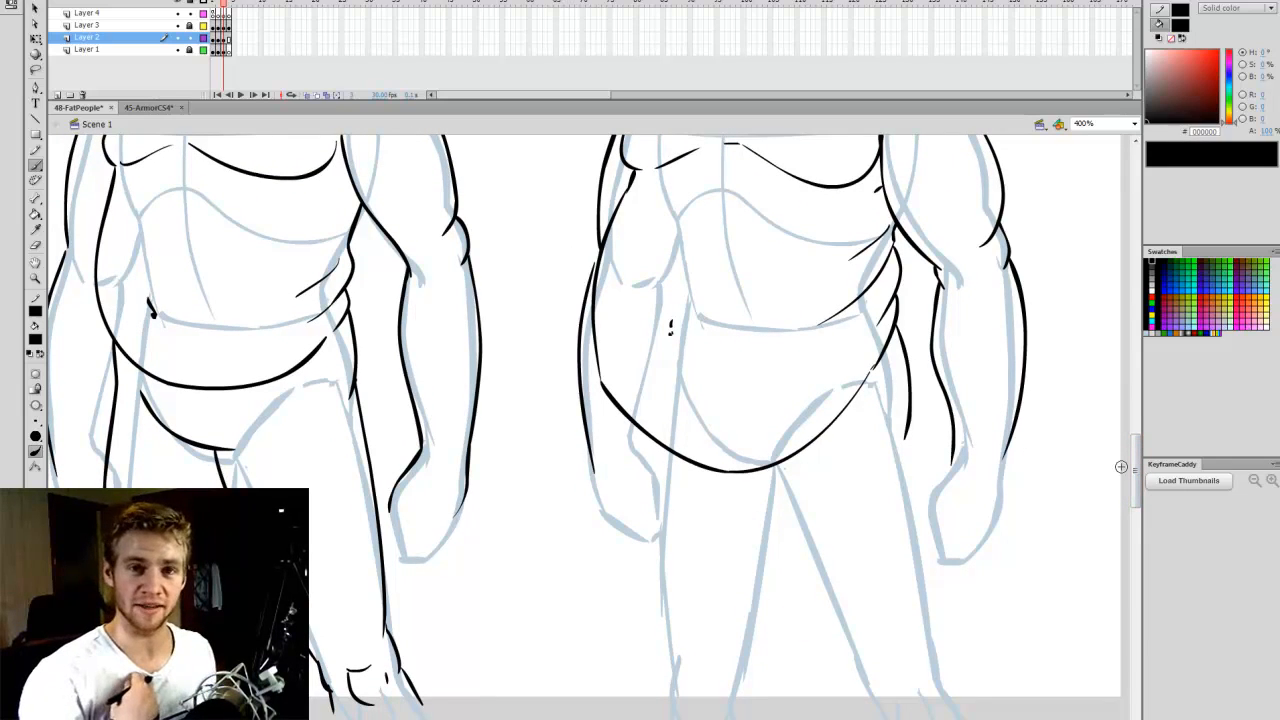
- Draw the inner and outer contours of both Obese thighs from the belly curve down to the knees
left_click_drag(1137, 448, 1137, 458)
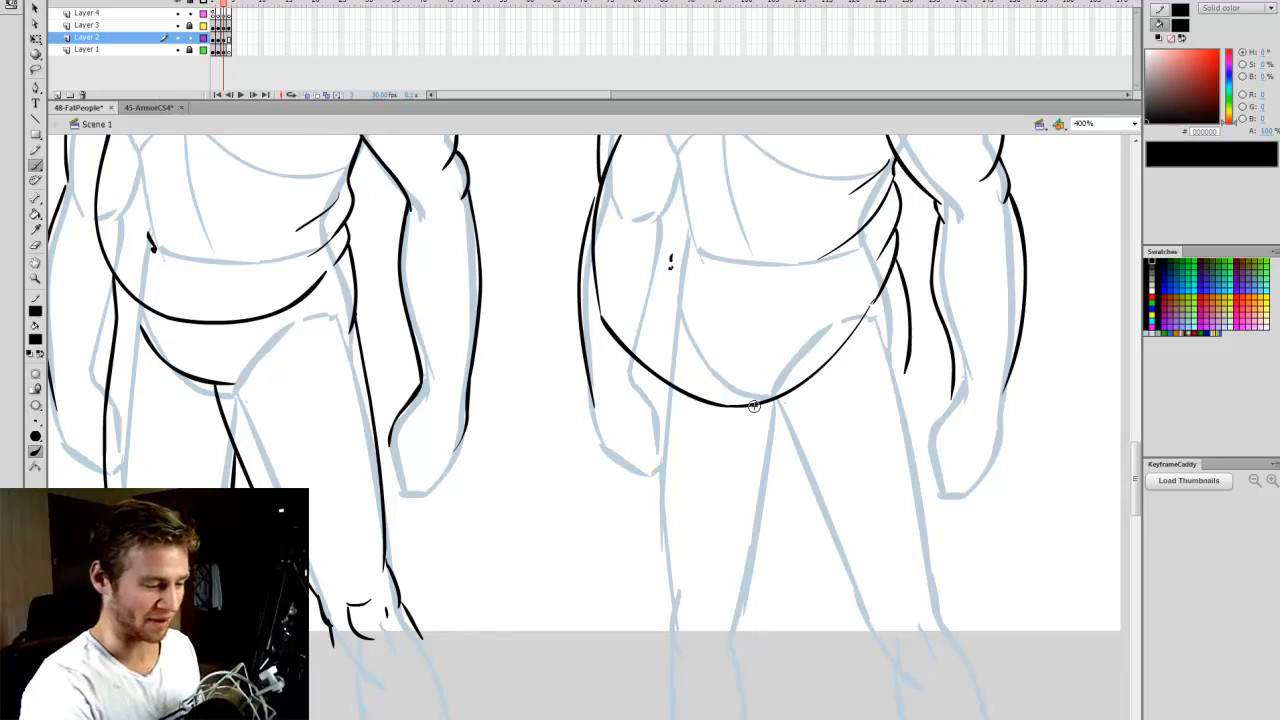
mouse_move(746, 404)
left_mouse_down()
mouse_move(790, 518)
mouse_move(860, 632)
left_mouse_up()
left_click_drag(908, 362, 938, 605)
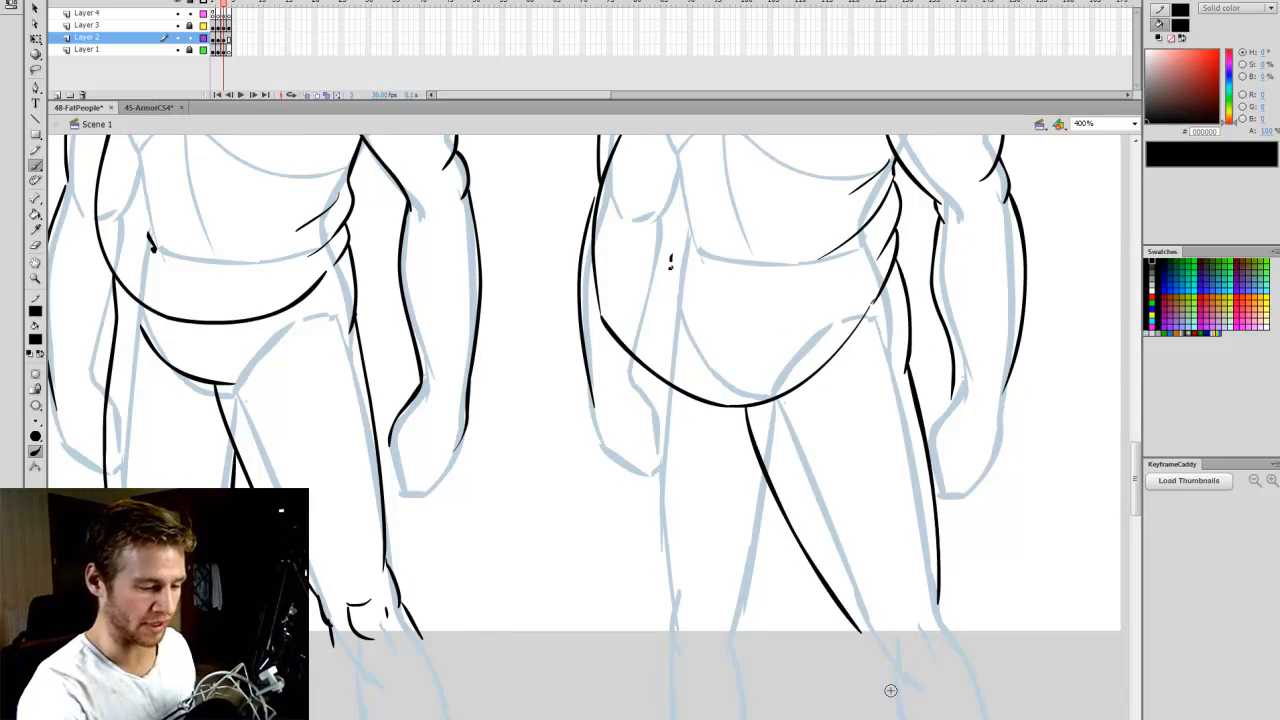
mouse_move(640, 368)
left_mouse_down()
mouse_move(641, 440)
mouse_move(662, 614)
left_mouse_up()
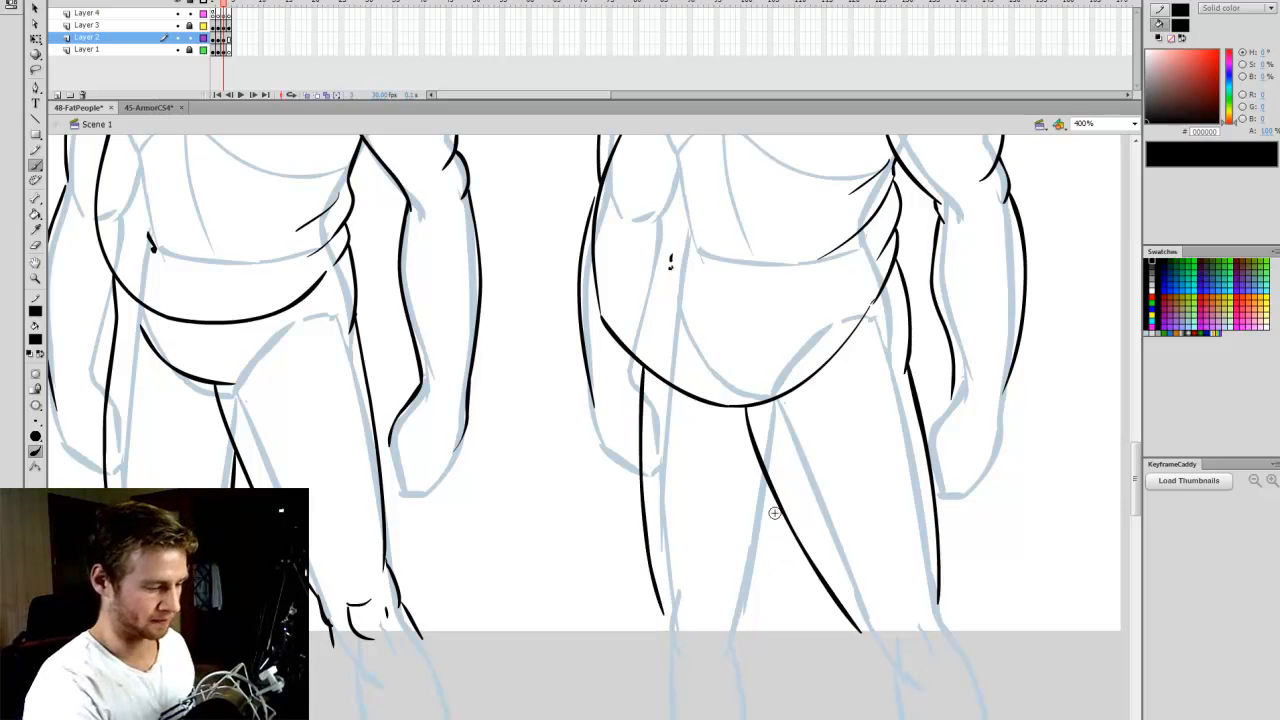
left_click_drag(782, 500, 751, 624)
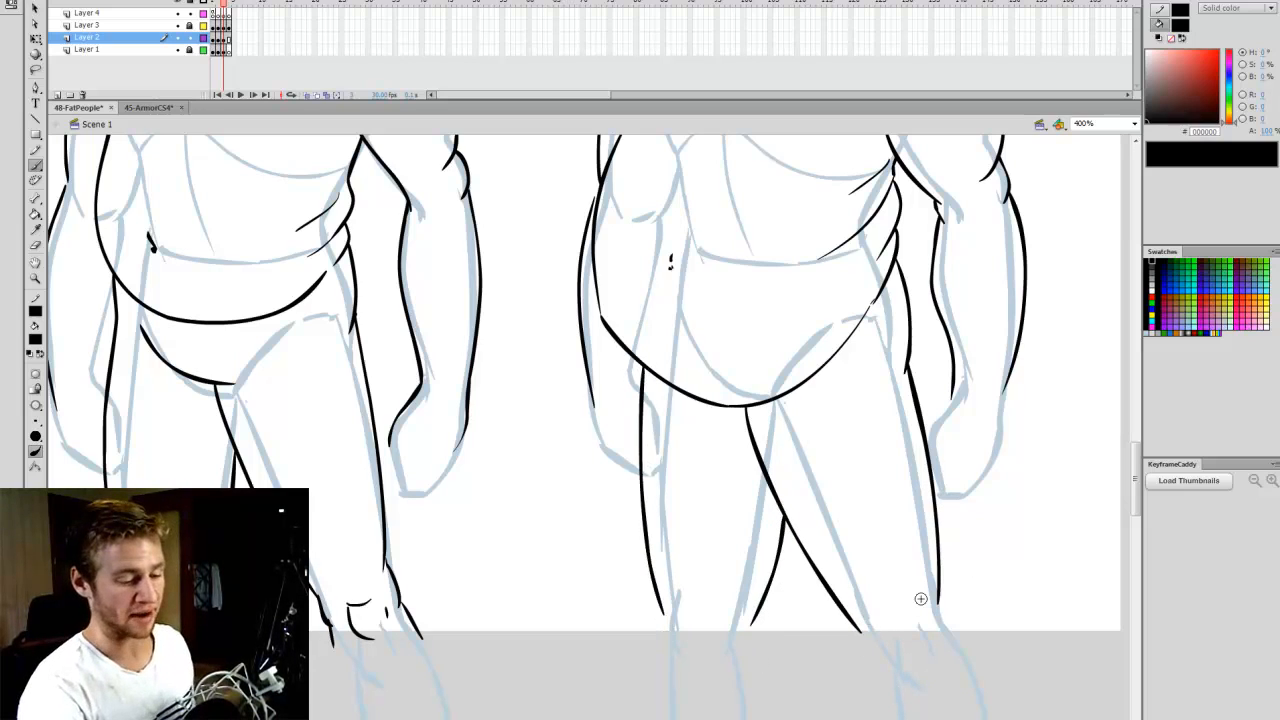
- Delete the outer contour of the Obese figure's right-hand thigh and redraw it bulging outward from below the hip to the knee
key("q")
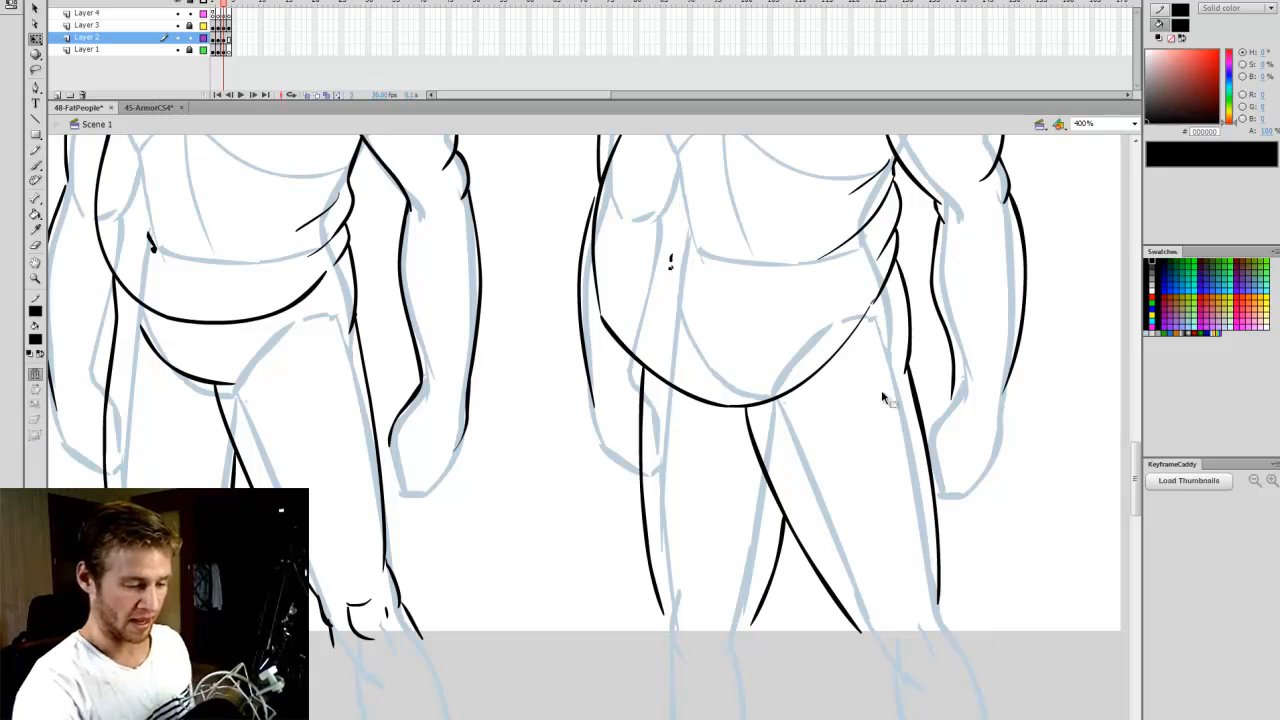
key("e")
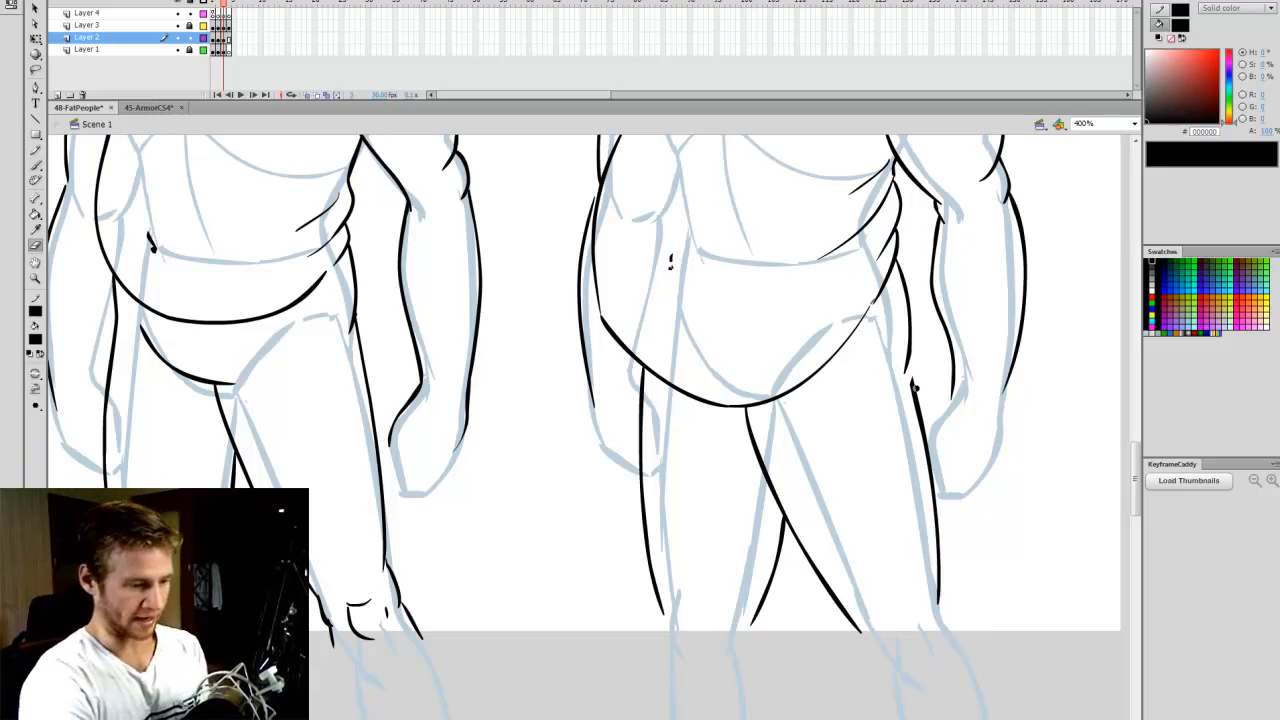
key("v")
left_click(917, 397)
key("Delete")
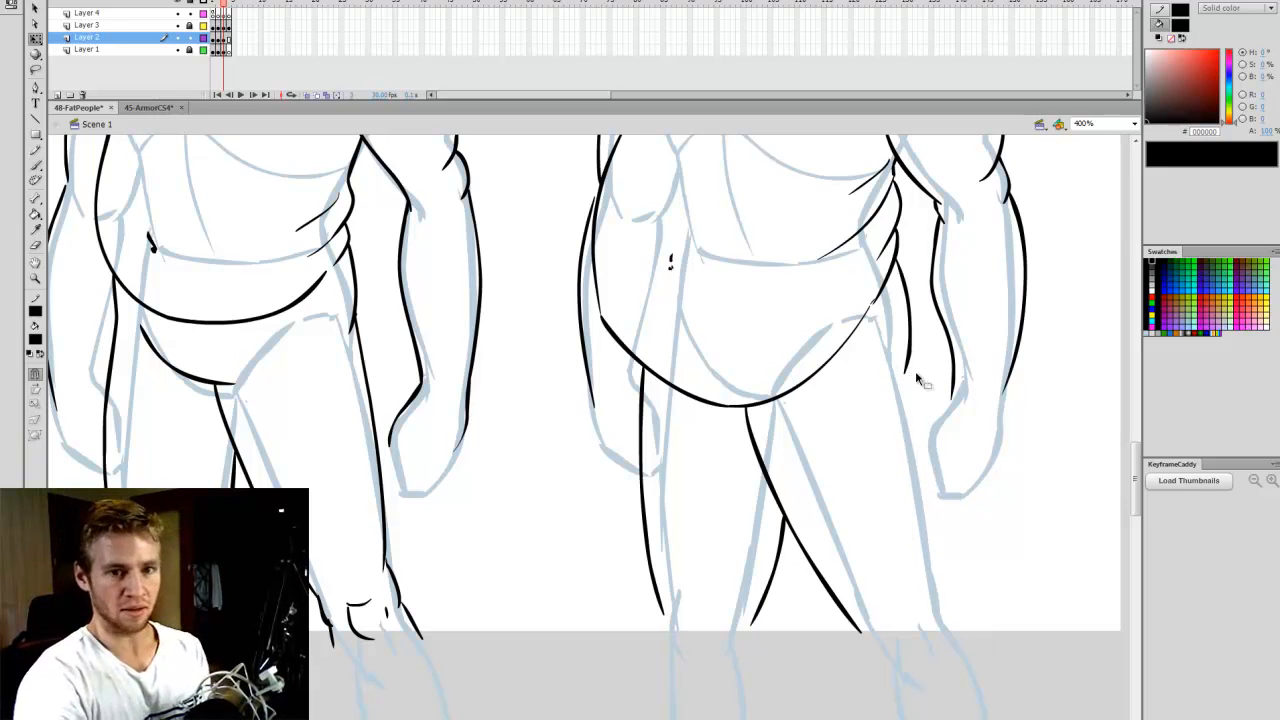
key("b")
left_click_drag(925, 418, 946, 610)
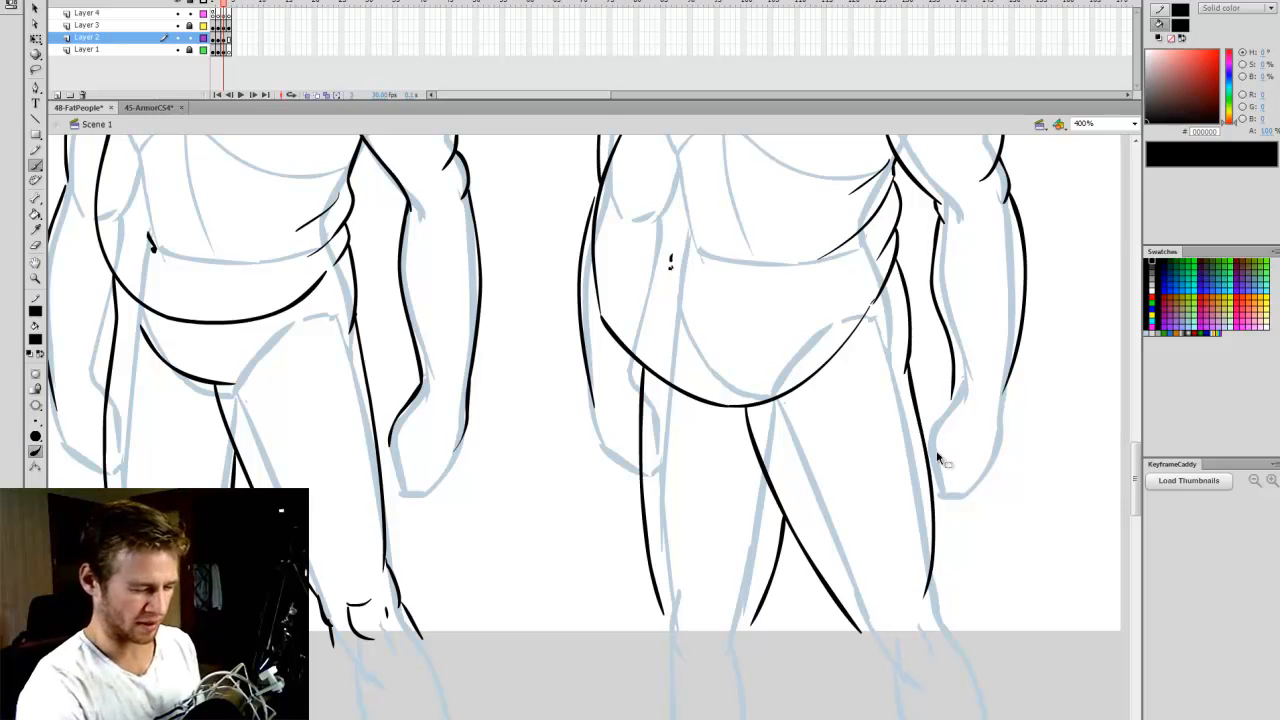
key("ctrl+z")
left_click_drag(918, 372, 952, 560)
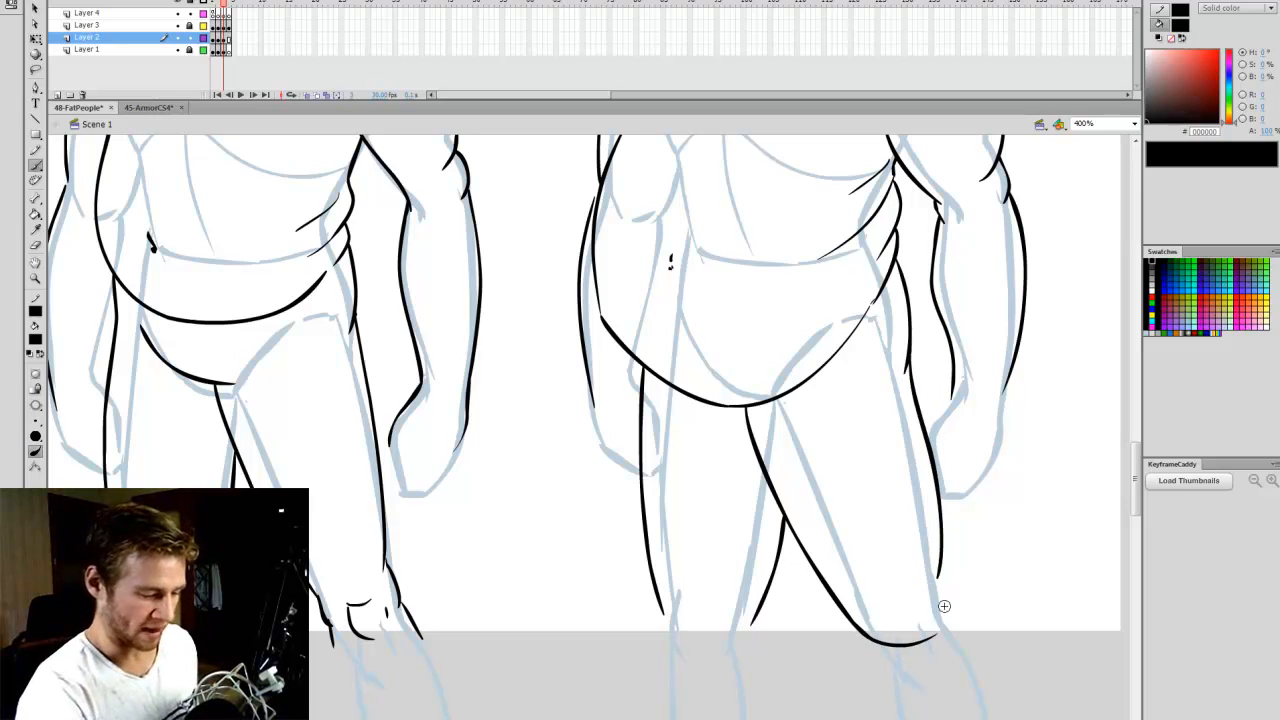
- Replace the lower inner stroke of the Obese figure's right-hand thigh with a fuller curve sagging over the knee
key("v")
left_click(824, 577)
key("Delete")
key("b")
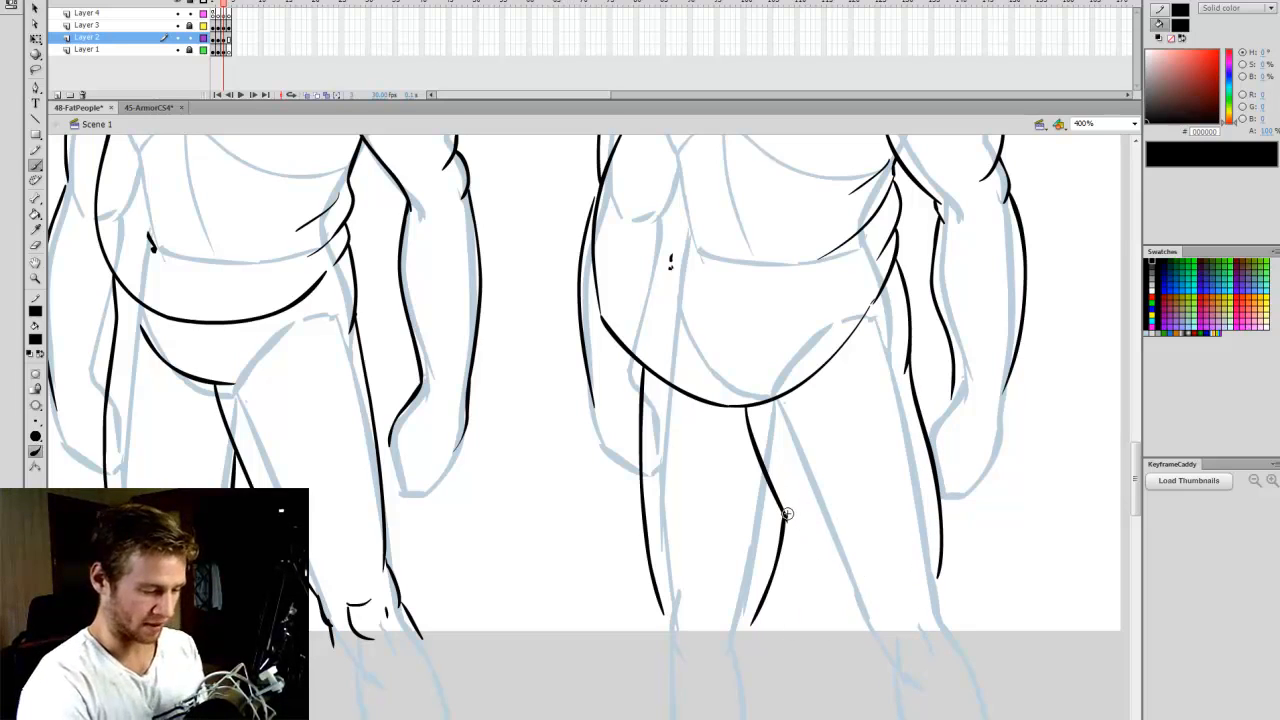
mouse_move(787, 512)
left_mouse_down()
mouse_move(822, 592)
mouse_move(896, 620)
mouse_move(866, 620)
mouse_move(876, 686)
left_mouse_up()
- Draw the start of the lower-leg contours below both knees of the Obese figure, with a fold at the left-hand knee
left_click_drag(942, 550, 970, 640)
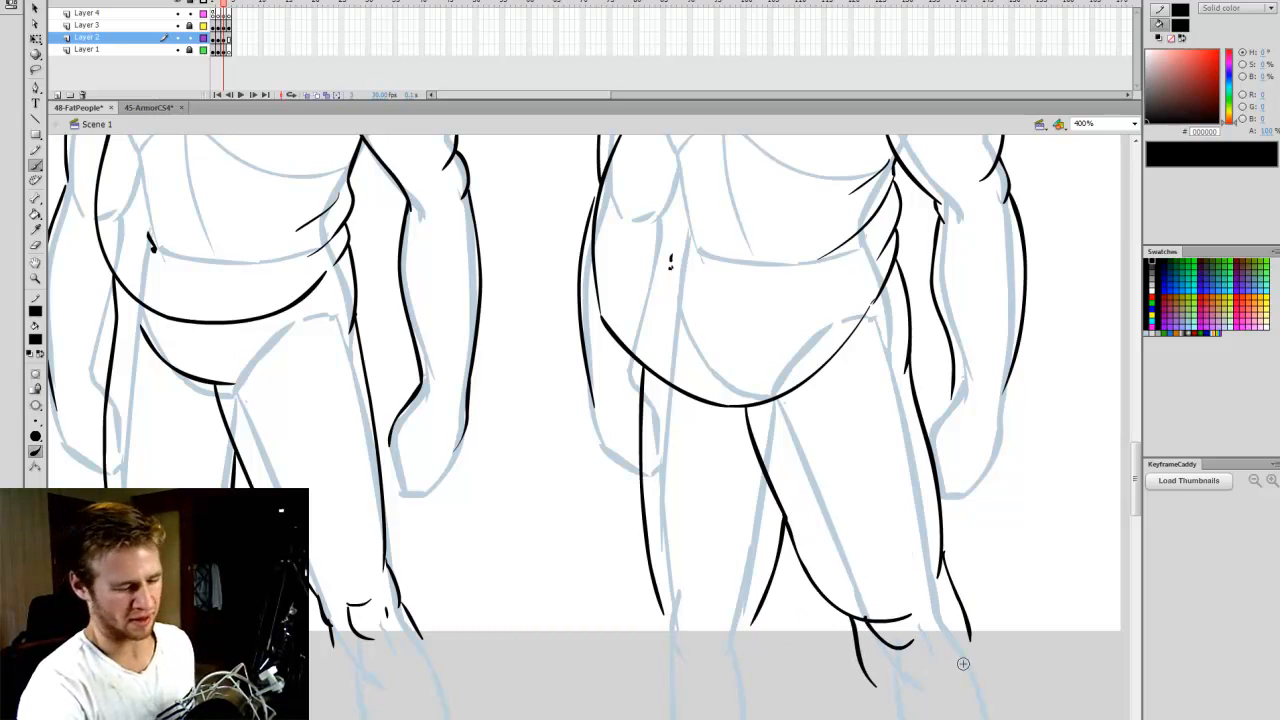
mouse_move(664, 606)
left_mouse_down()
mouse_move(703, 635)
mouse_move(686, 648)
mouse_move(672, 706)
left_mouse_up()
left_click_drag(757, 608, 765, 700)
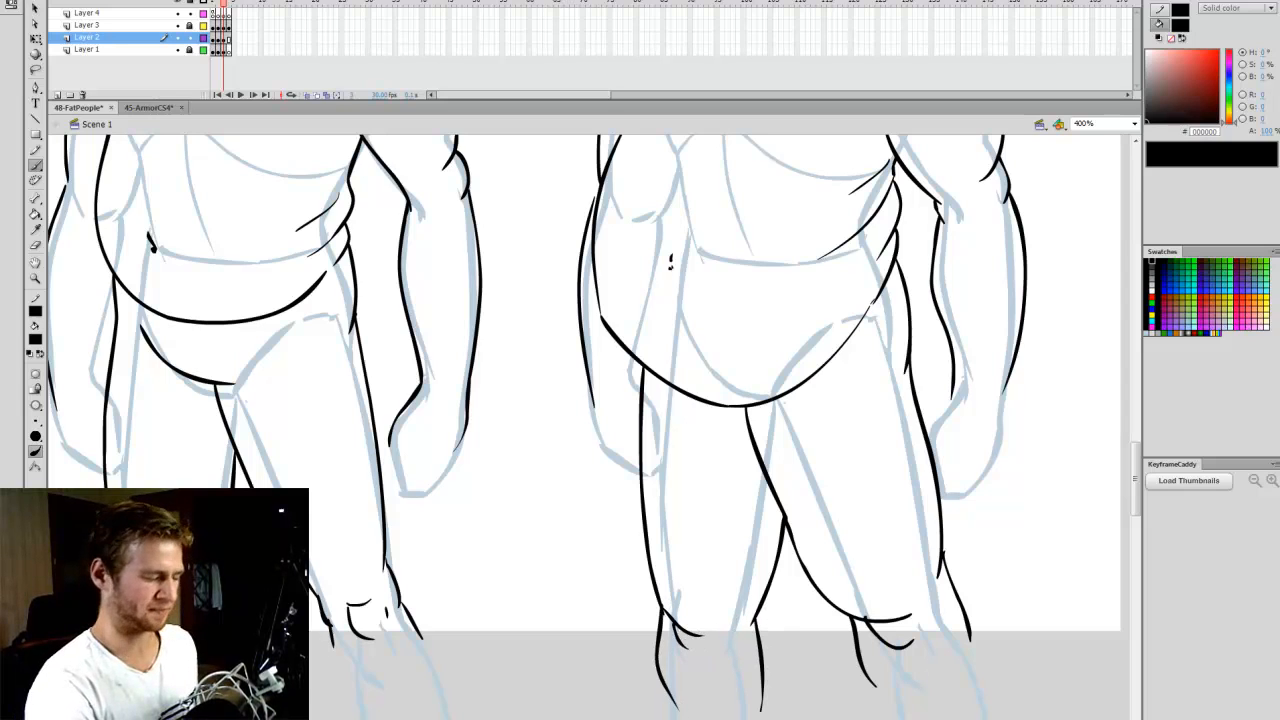
- Fit the drawing in the window and hide the base figures on Layer 1 to review the outlines alone
left_click(1134, 123)
left_click(1082, 208)
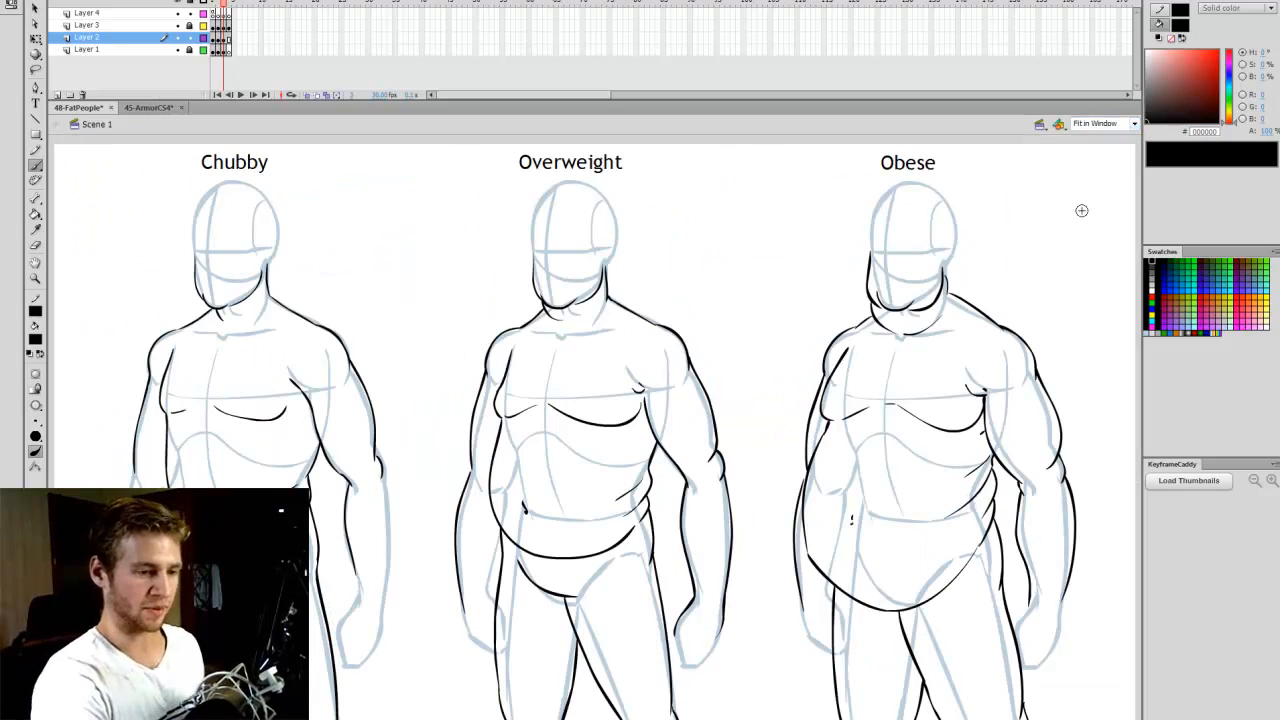
left_click(178, 49)
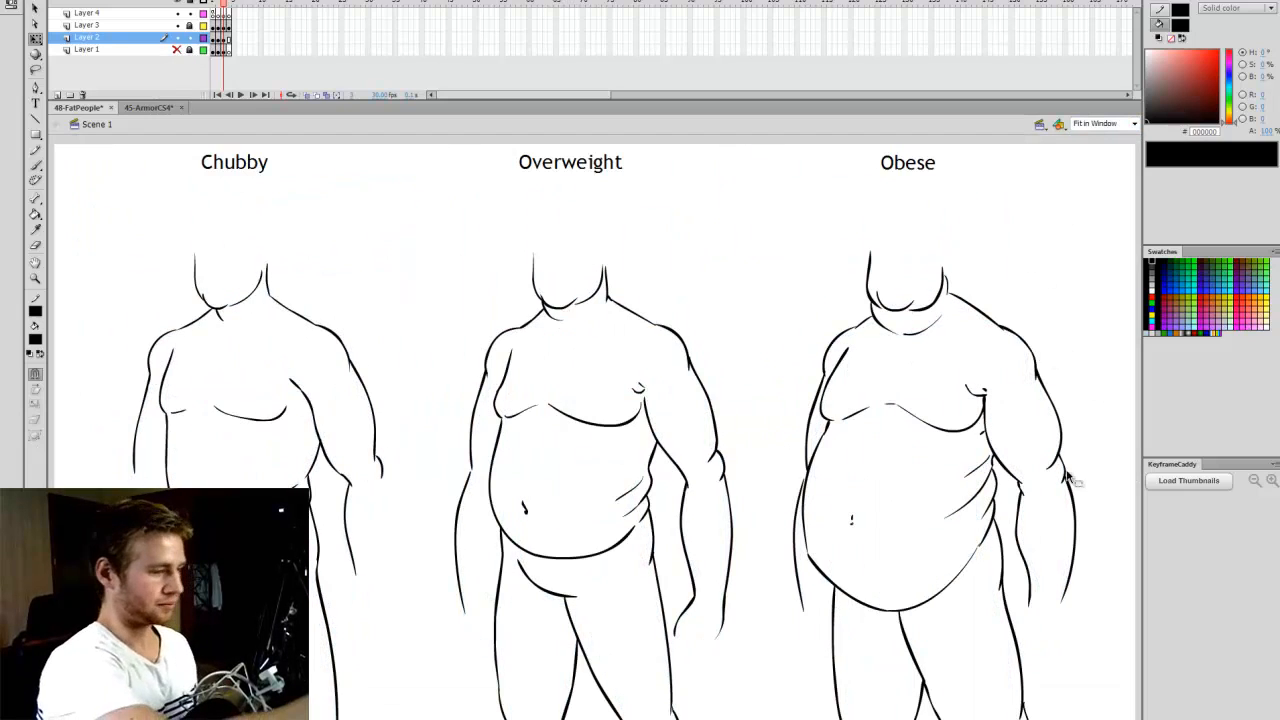
- Erase the Obese figure's lower belly contour from the left-hand flank round to the right-hand hip
left_click(893, 578)
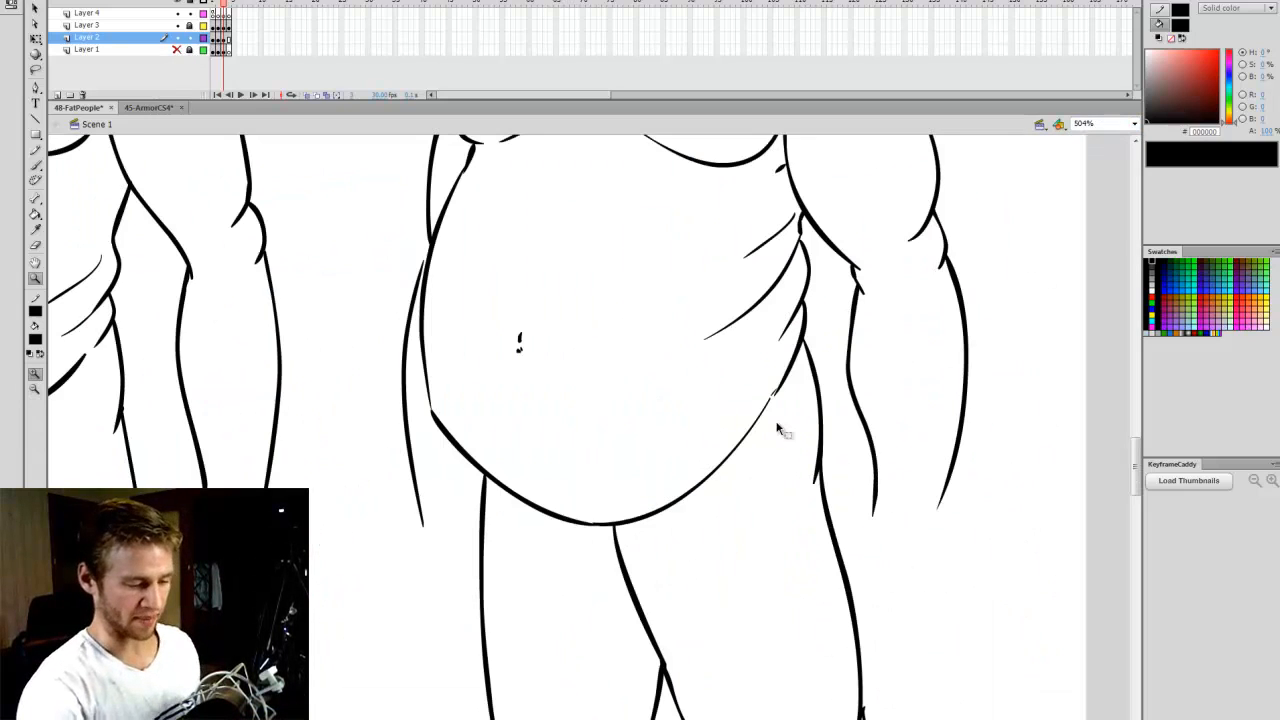
key("b")
key("e")
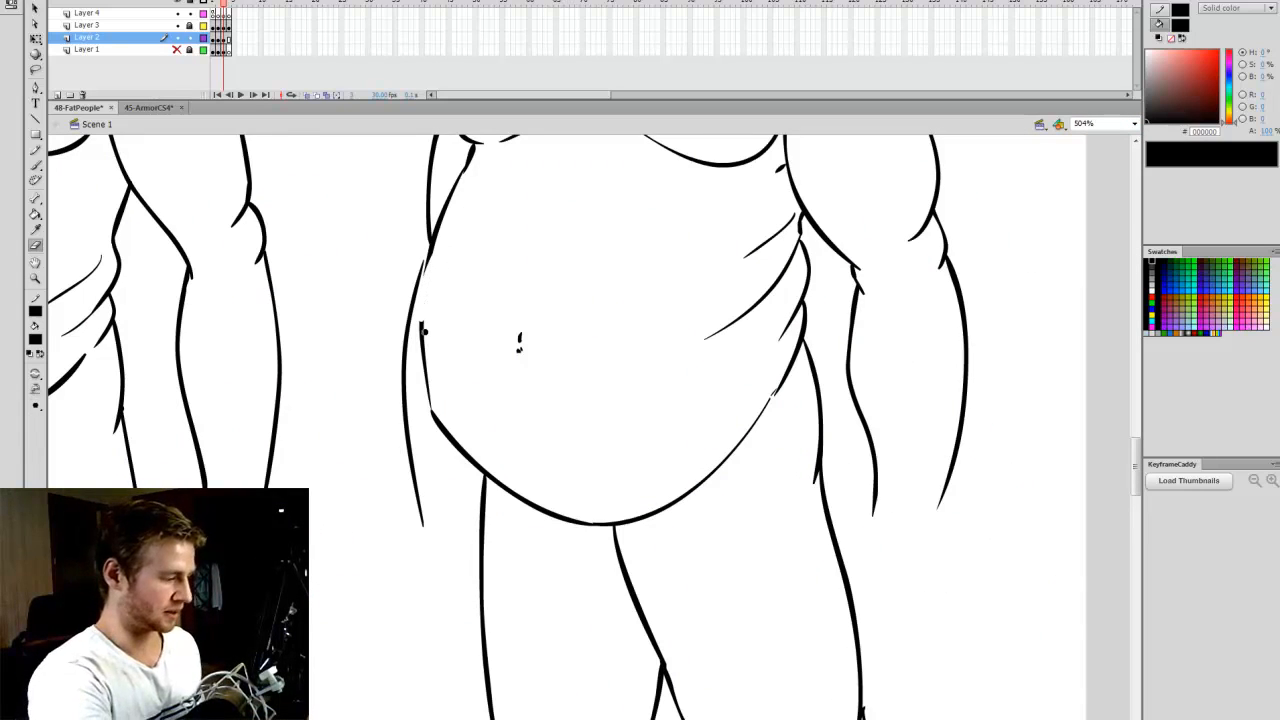
mouse_move(637, 512)
left_mouse_down()
mouse_move(663, 514)
mouse_move(773, 392)
left_mouse_up()
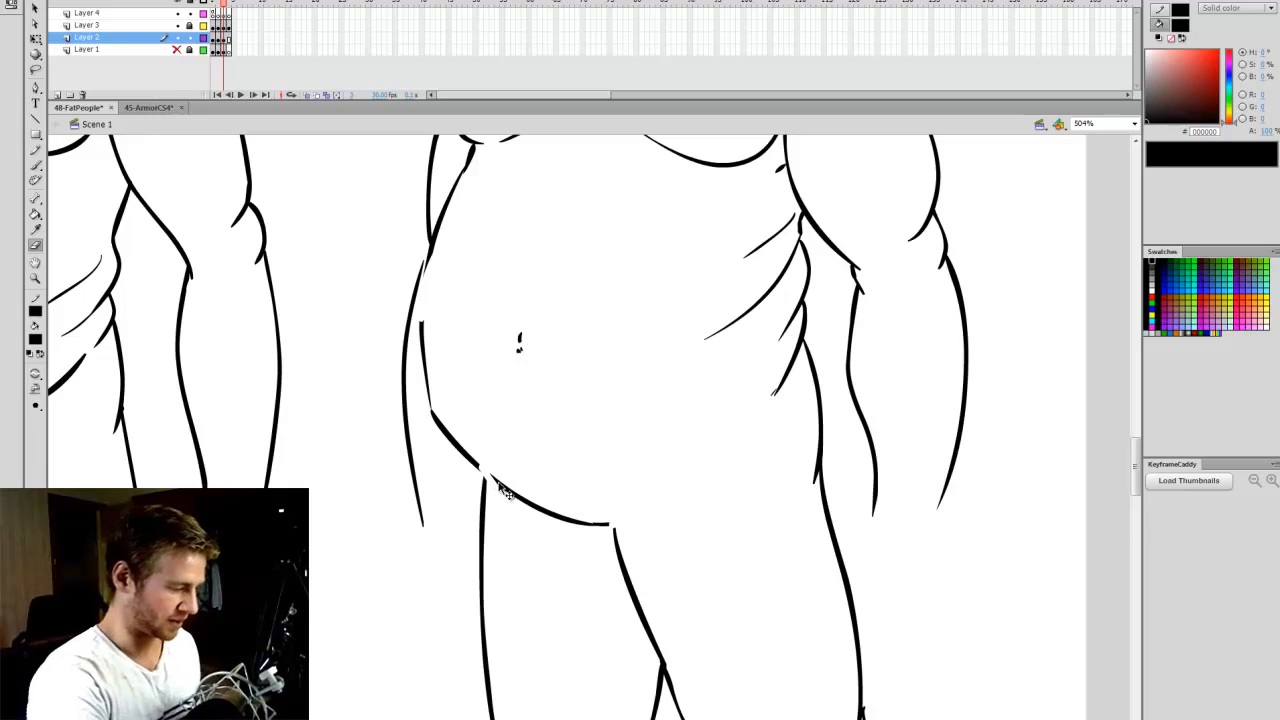
mouse_move(505, 492)
left_mouse_down()
mouse_move(465, 445)
mouse_move(422, 325)
left_mouse_up()
- Show the base figures on Layer 1 again and return to the Brush tool
left_click(177, 49)
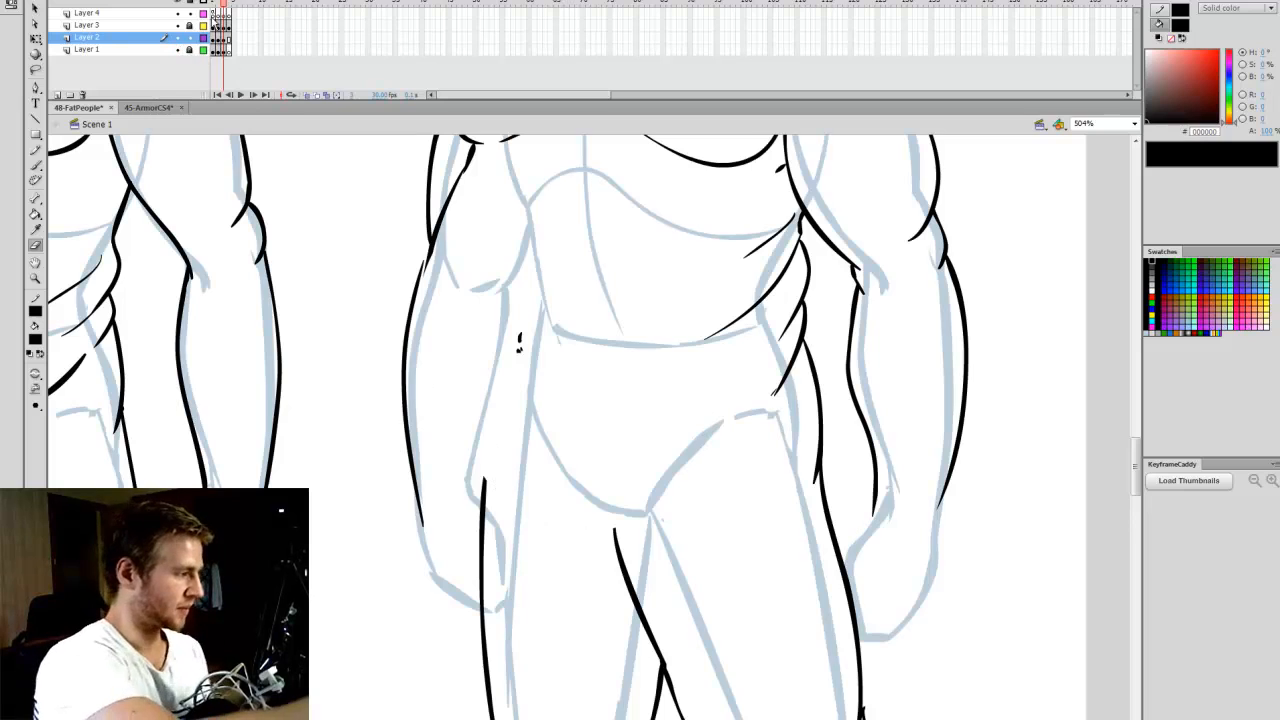
key("b")
scroll(440, 280, "up", 2)
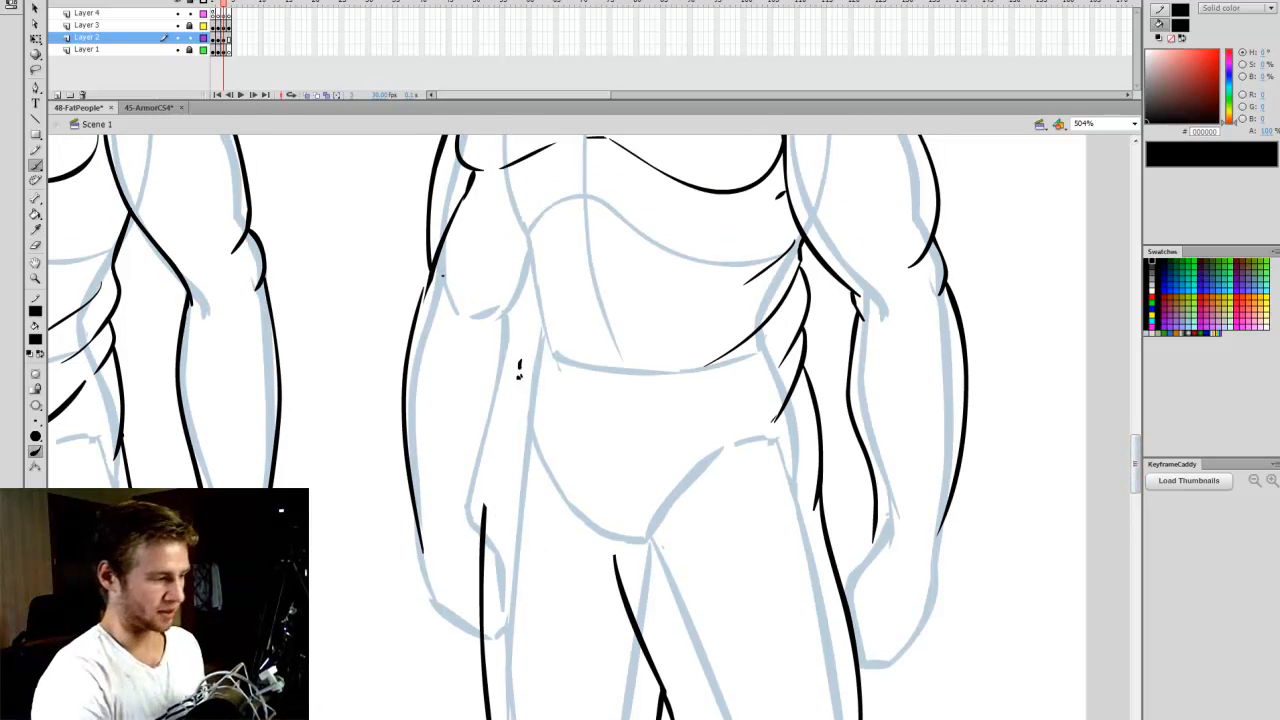
mouse_move(431, 282)
left_mouse_down()
mouse_move(428, 360)
mouse_move(464, 452)
mouse_move(550, 490)
mouse_move(690, 465)
left_mouse_up()
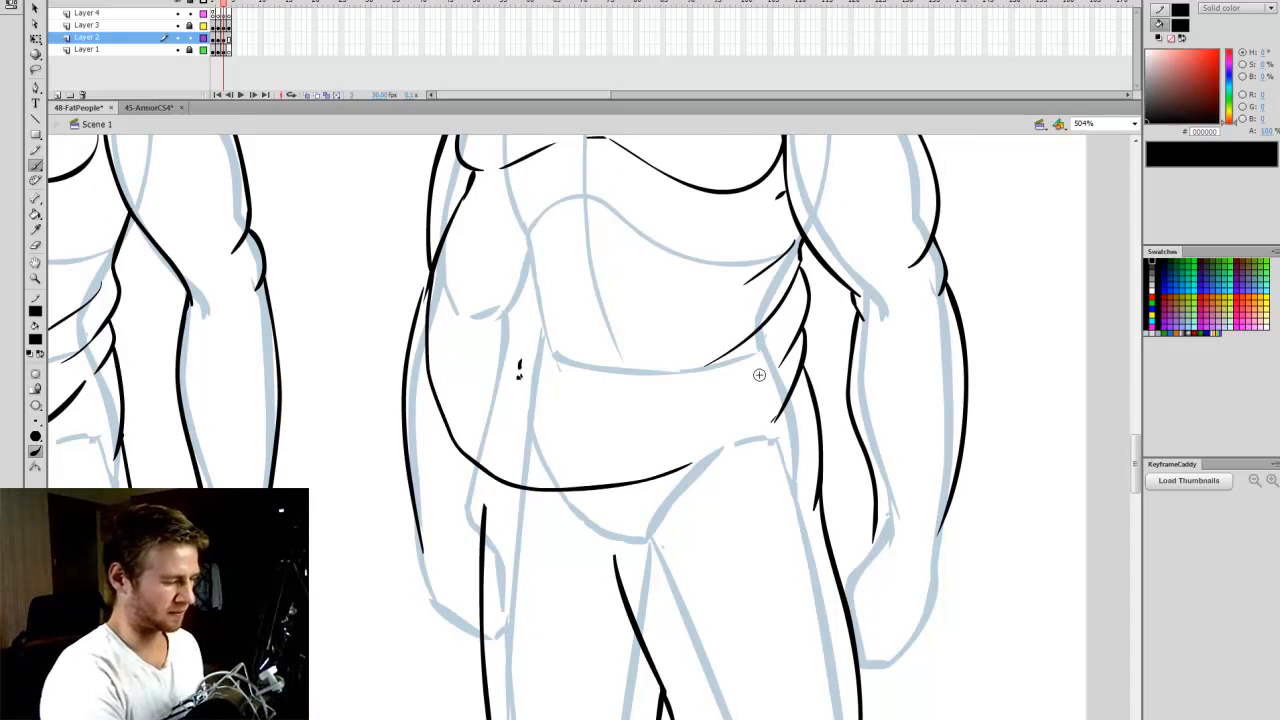
key("ctrl+z")
mouse_move(430, 282)
left_mouse_down()
mouse_move(450, 391)
mouse_move(486, 444)
mouse_move(575, 468)
left_mouse_up()
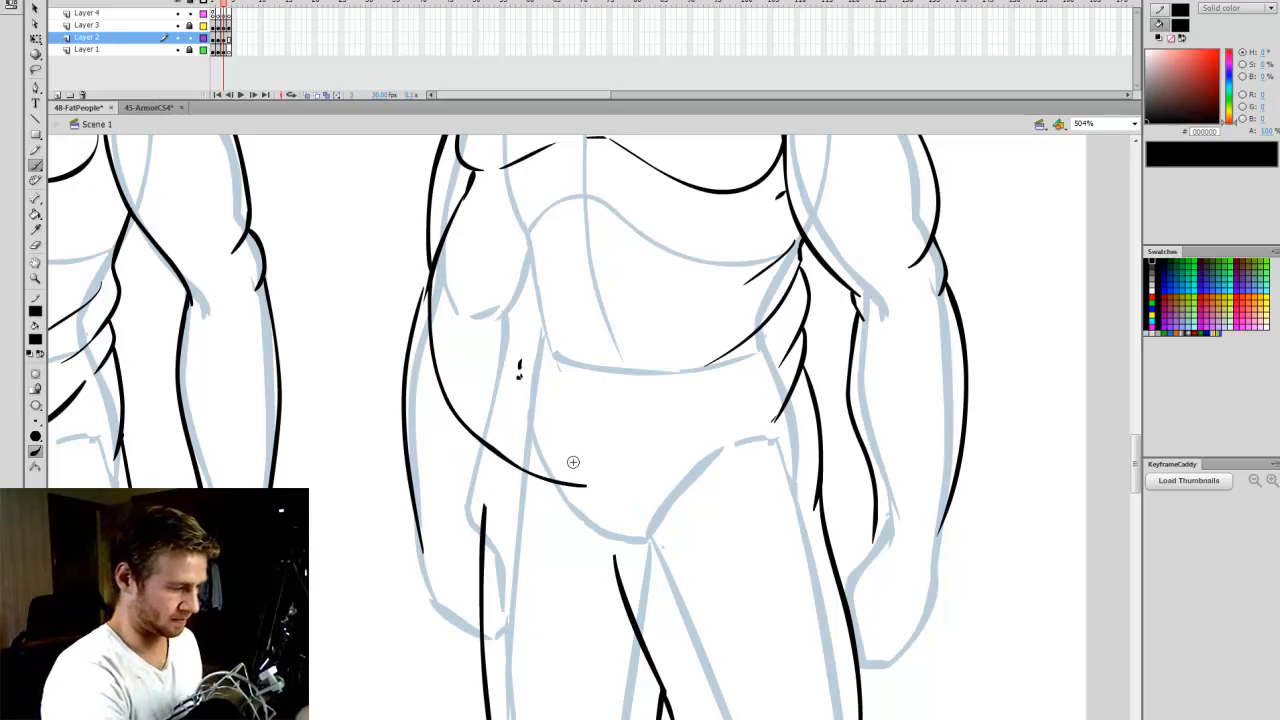
key("ctrl+z")
- Redraw the Obese belly contour as a rounder curve ending above the crotch, and extend the left-hand thigh up to it
mouse_move(432, 280)
left_mouse_down()
mouse_move(470, 446)
mouse_move(540, 490)
mouse_move(430, 290)
mouse_move(446, 420)
mouse_move(648, 490)
mouse_move(742, 428)
left_mouse_up()
key("ctrl+z")
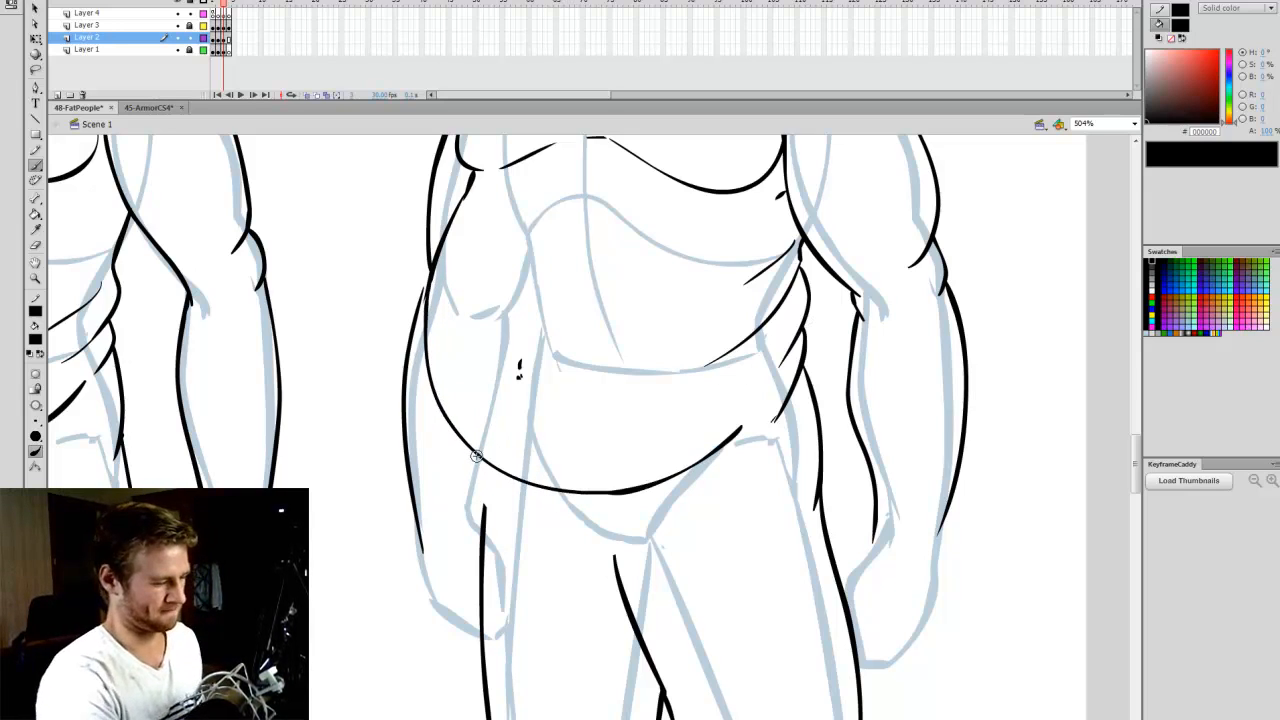
left_click_drag(474, 452, 484, 512)
- Draw the crotch curve beneath the Obese figure's belly and a short groin crease beside the right-hand thigh
left_click_drag(614, 560, 552, 518)
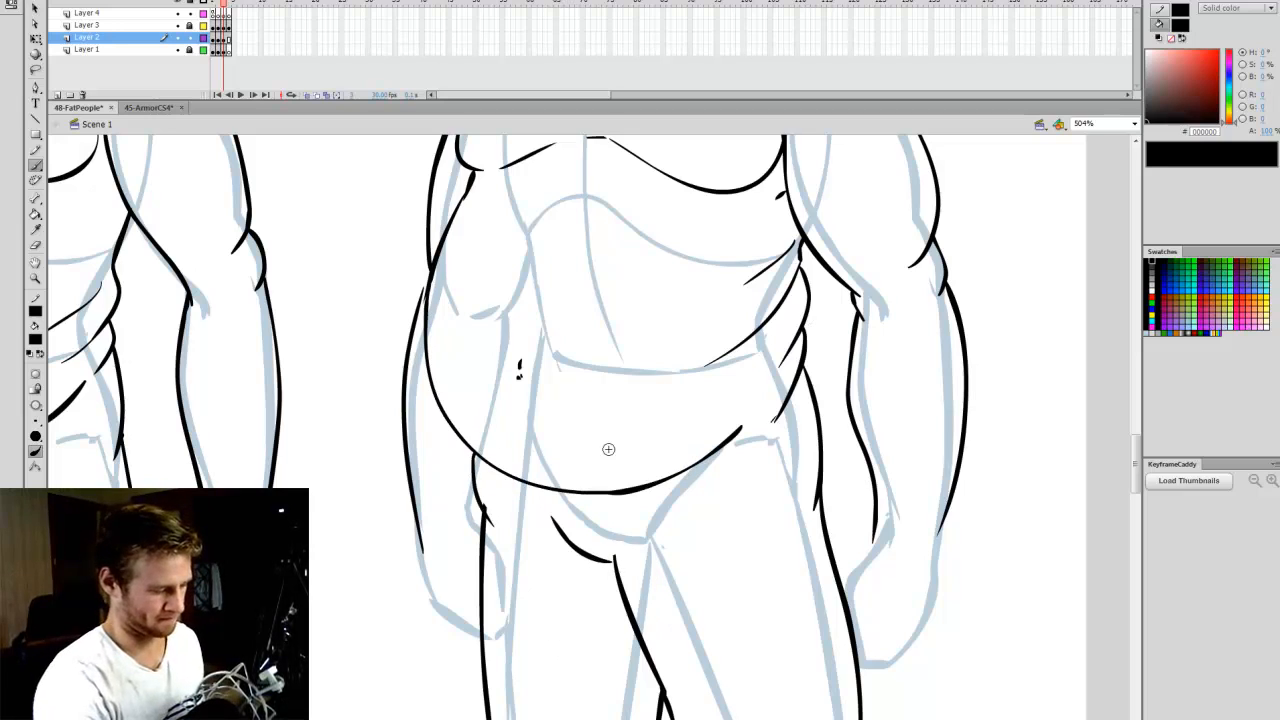
key("ctrl+z")
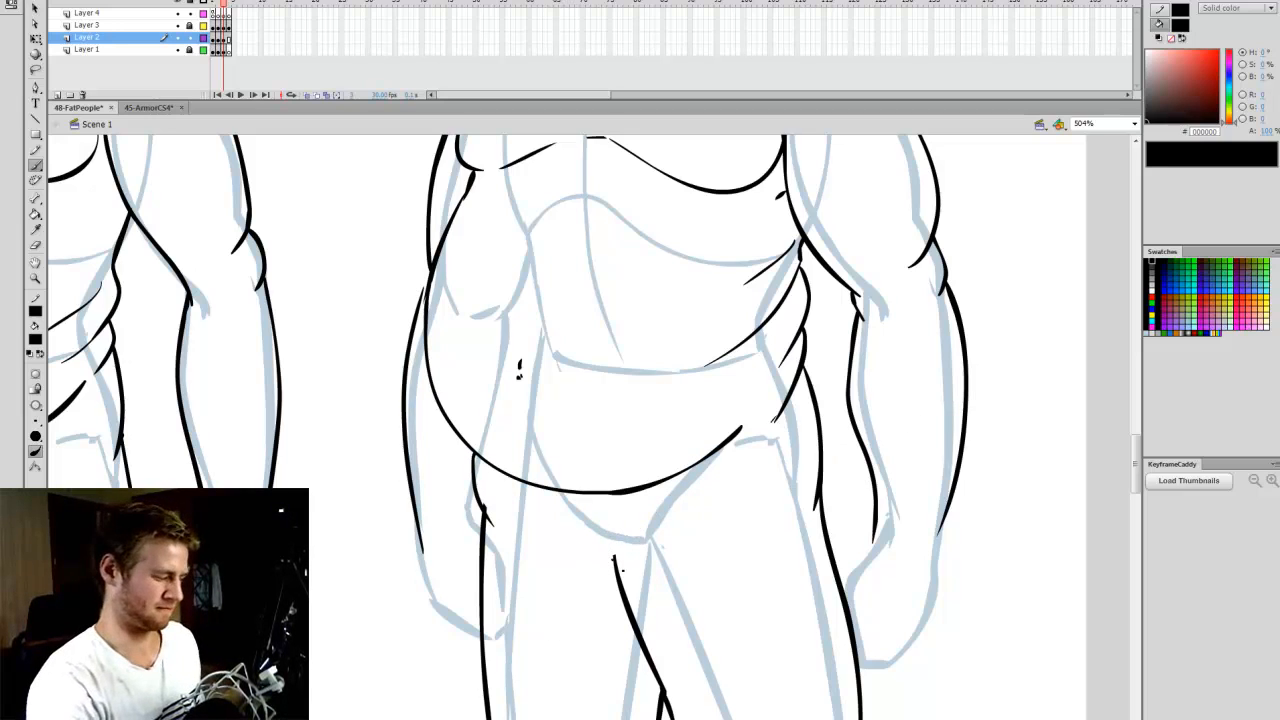
left_click_drag(614, 560, 524, 514)
left_click_drag(622, 546, 652, 512)
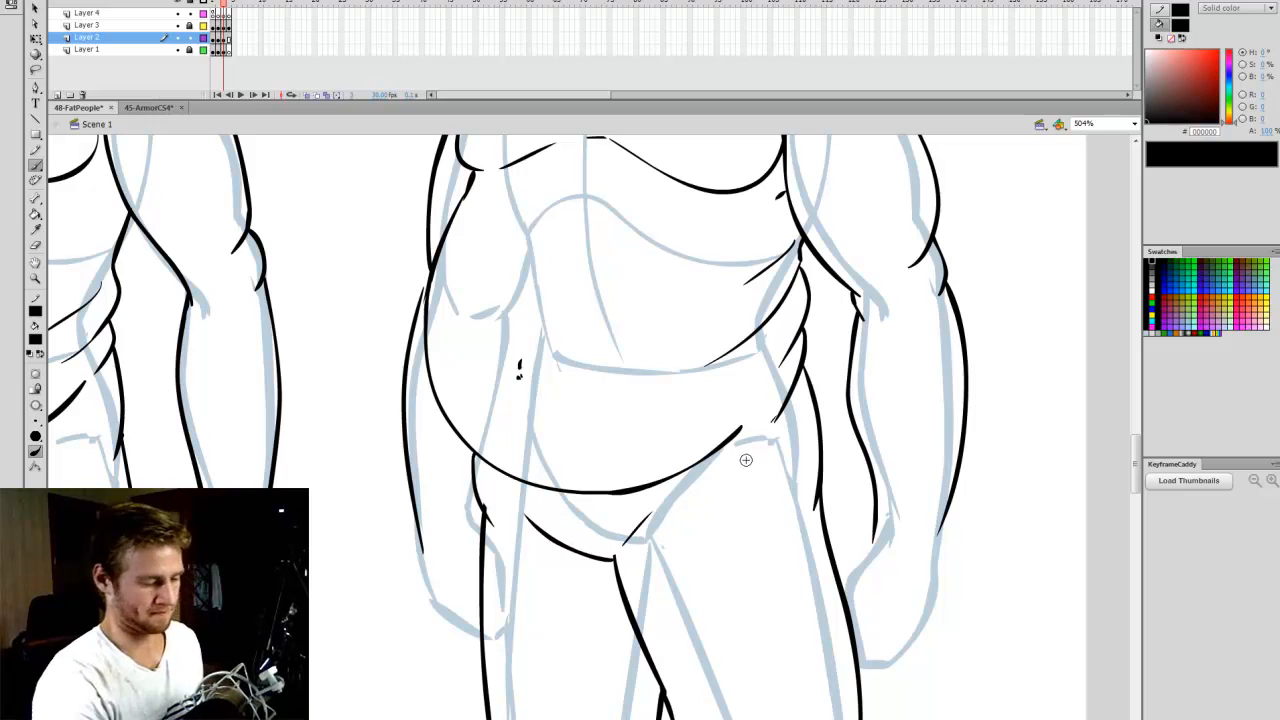
- Compare the three outlined bodies with their base figures by hiding and showing Layer 1 and Layer 2 in turn
left_click(1134, 123)
left_click(1095, 131)
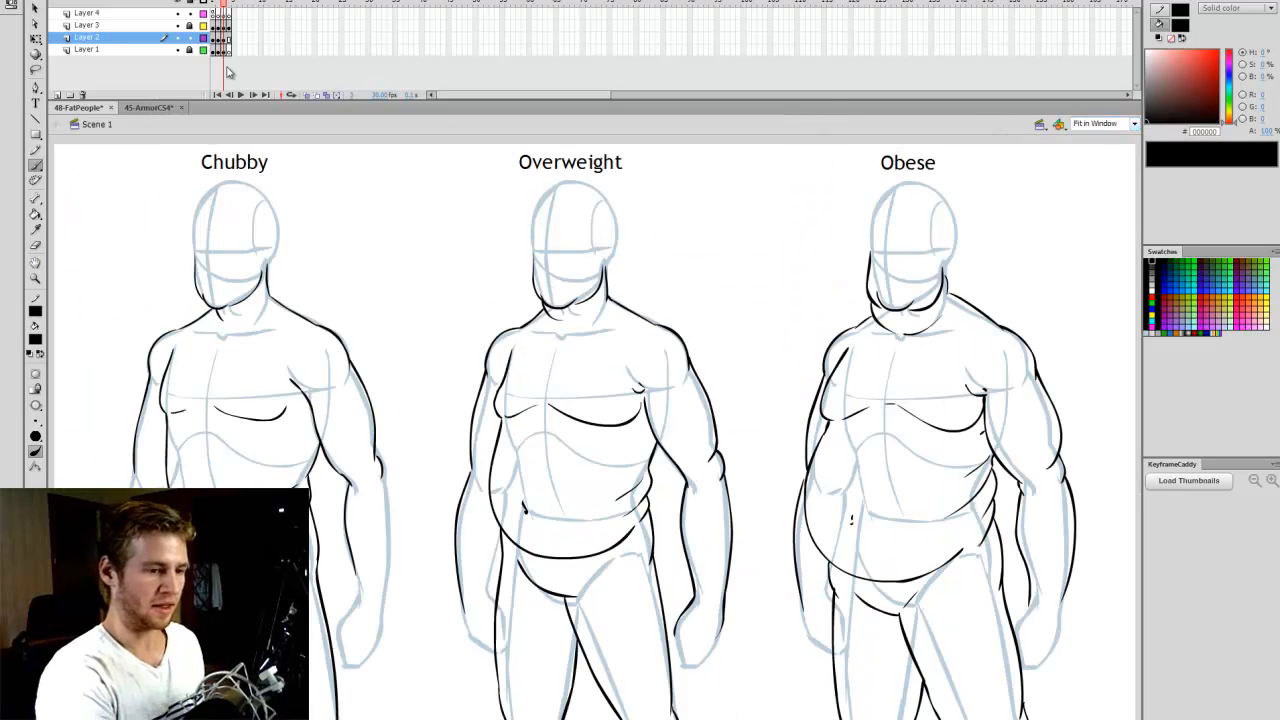
left_click(178, 50)
key("q")
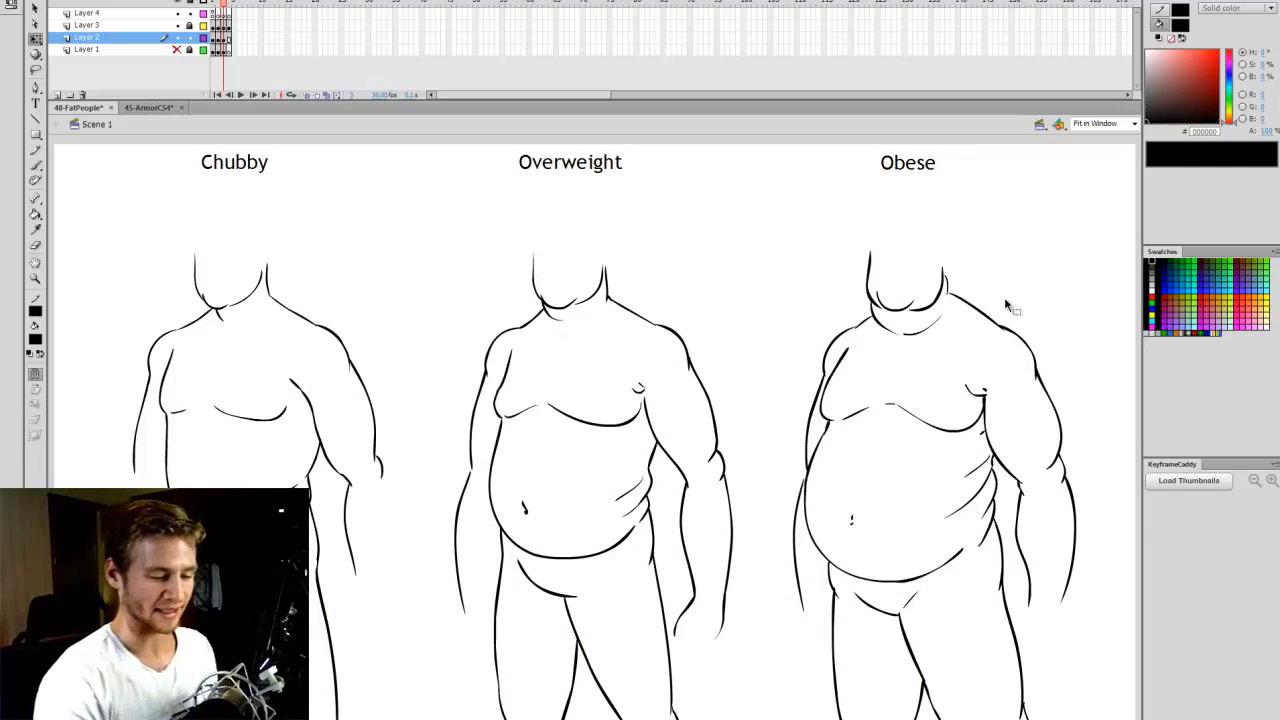
left_click(181, 49)
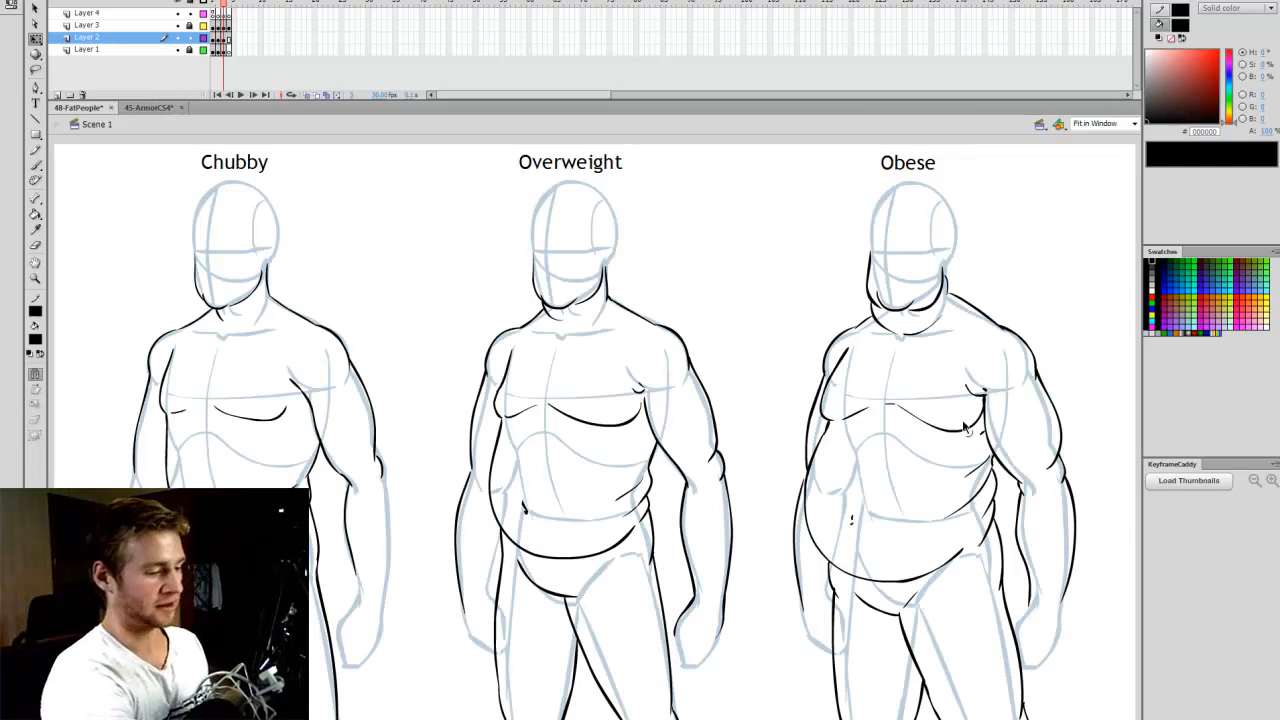
left_click(180, 37)
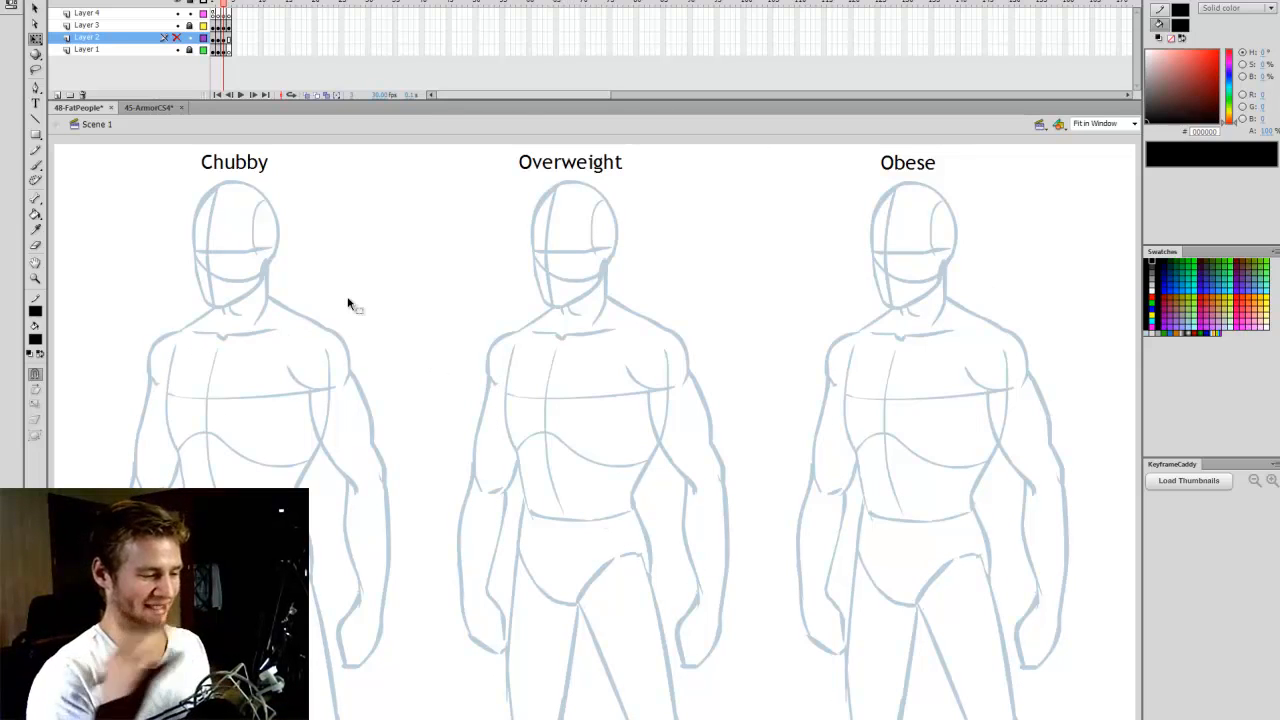
left_click(178, 38)
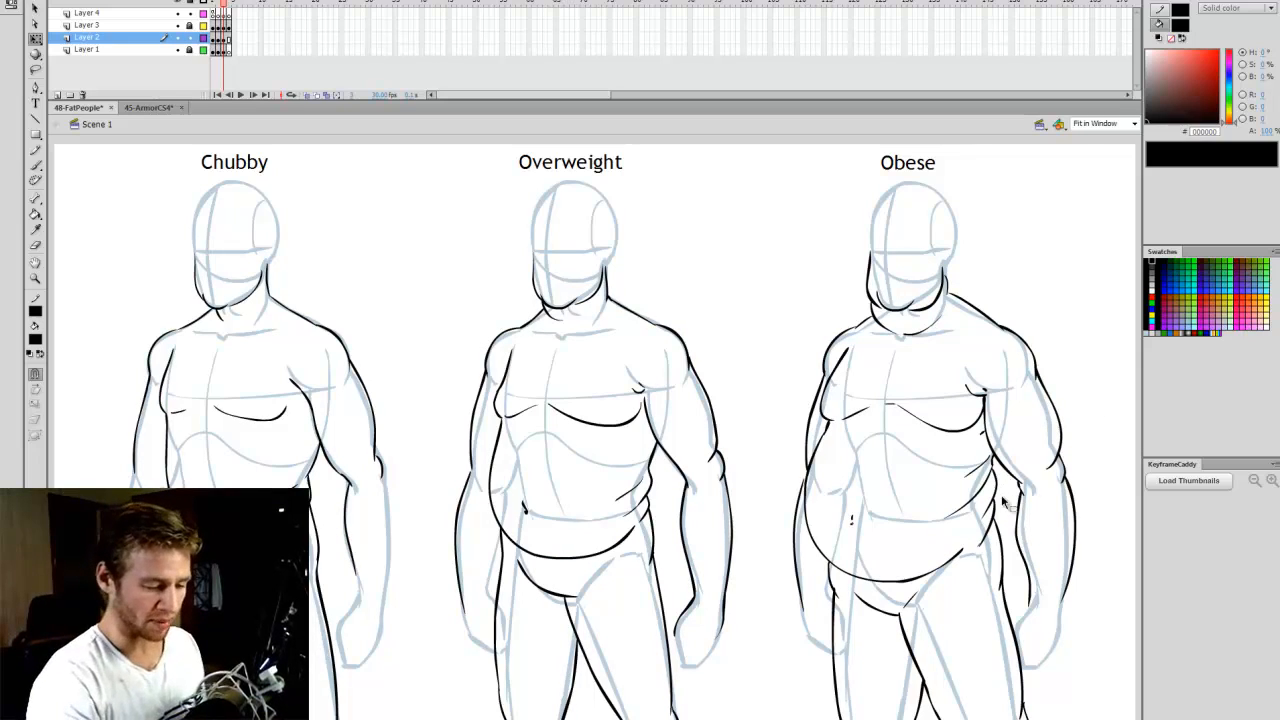
- Erase the Obese figure's right-hand flank fold and hip contour from below the armpit down to the top of the thigh
key("z")
left_click(975, 498)
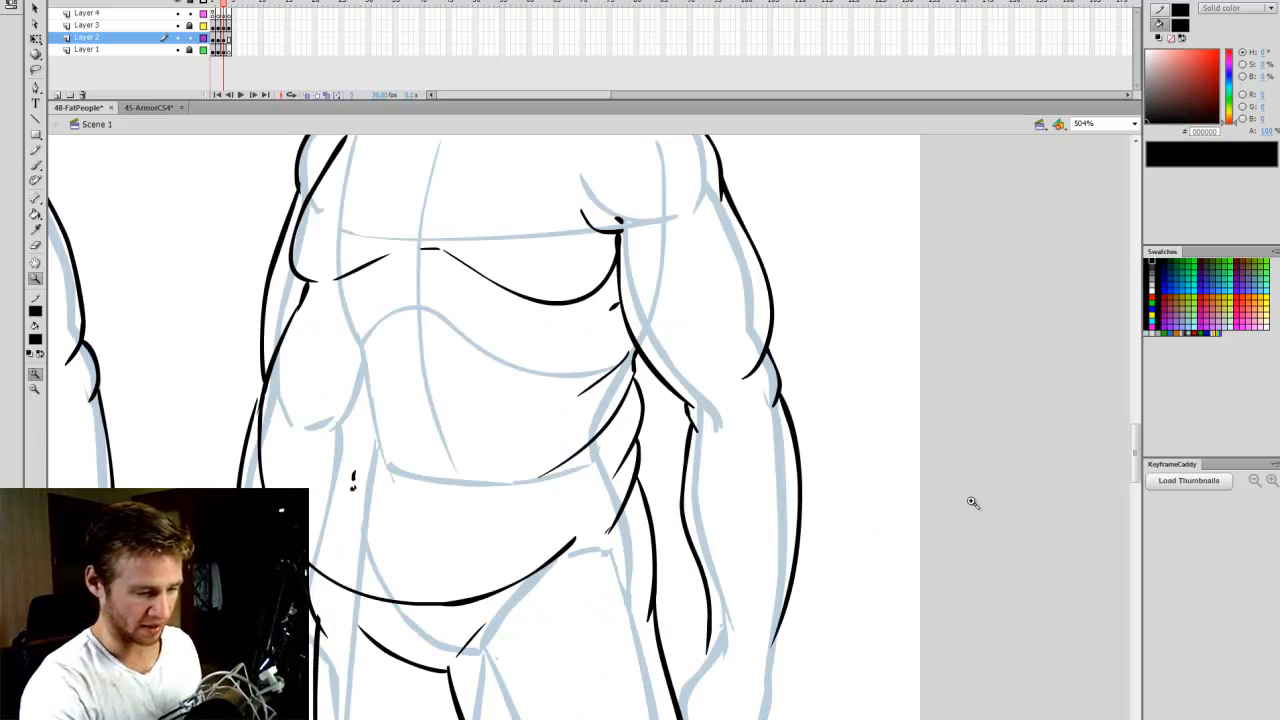
left_click(1116, 124)
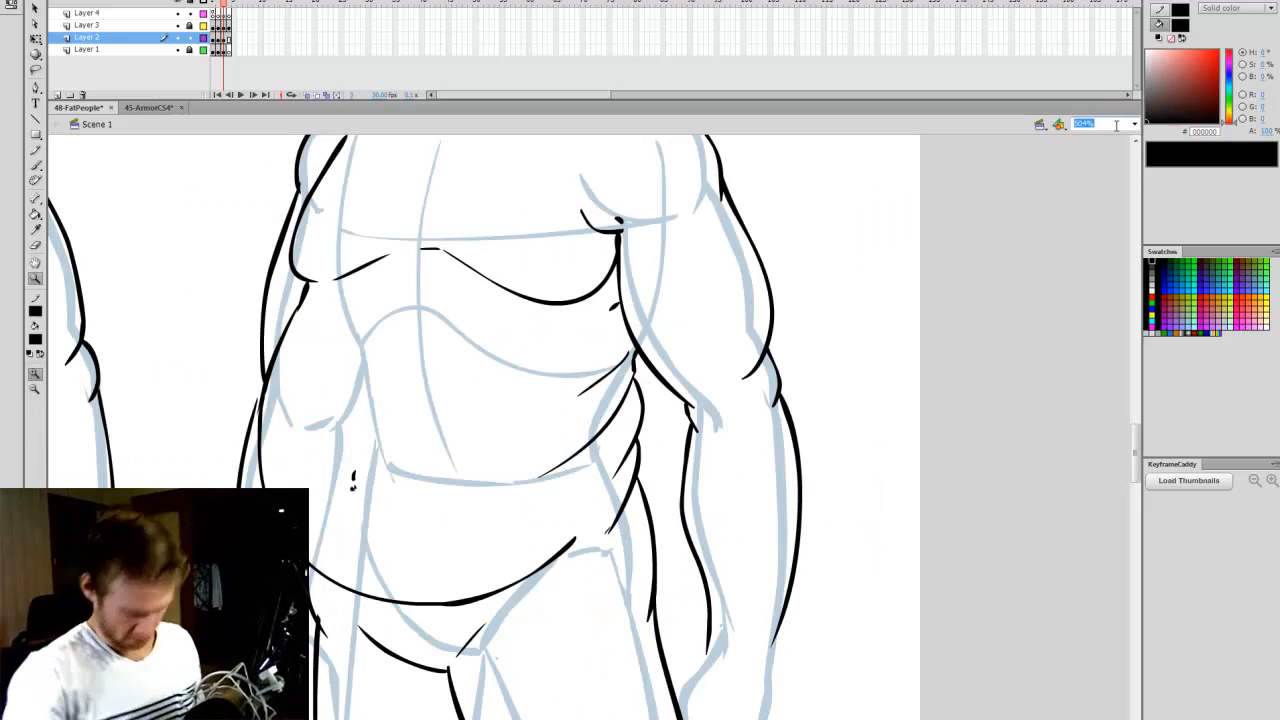
key("Return")
key("q")
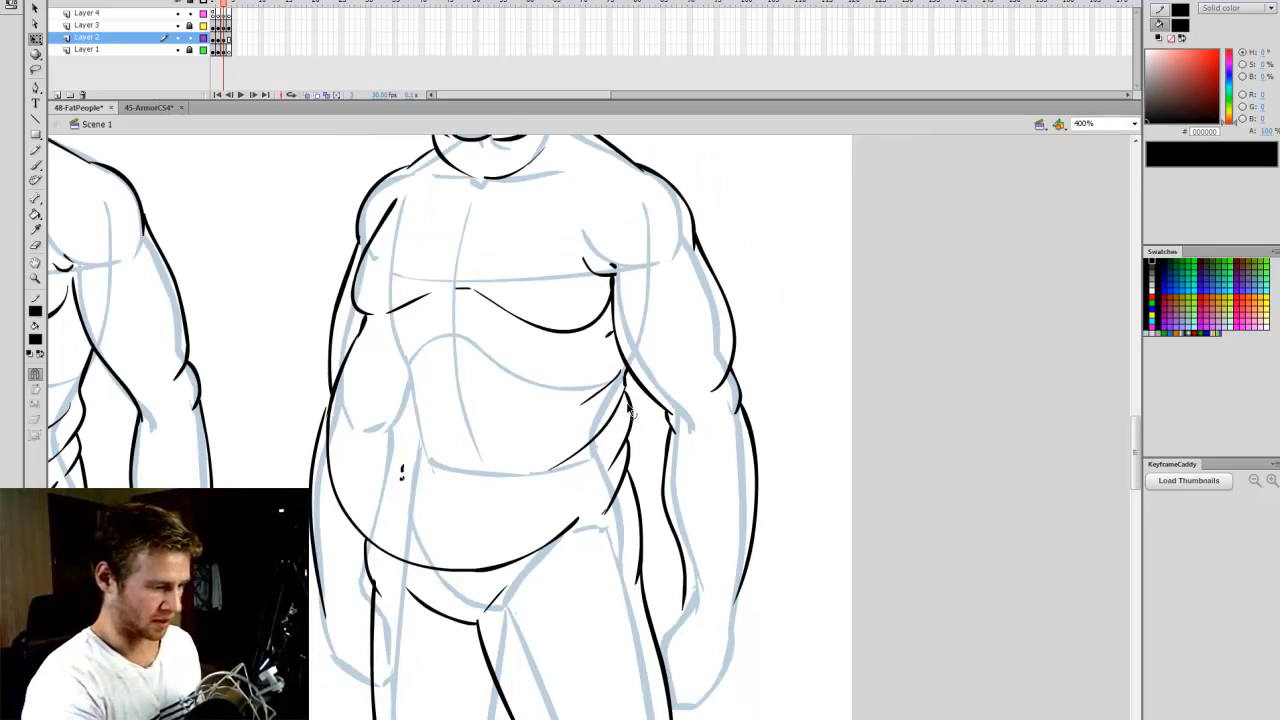
key("w")
left_click(627, 400)
left_click(798, 323)
key("e")
left_click_drag(628, 393, 622, 406)
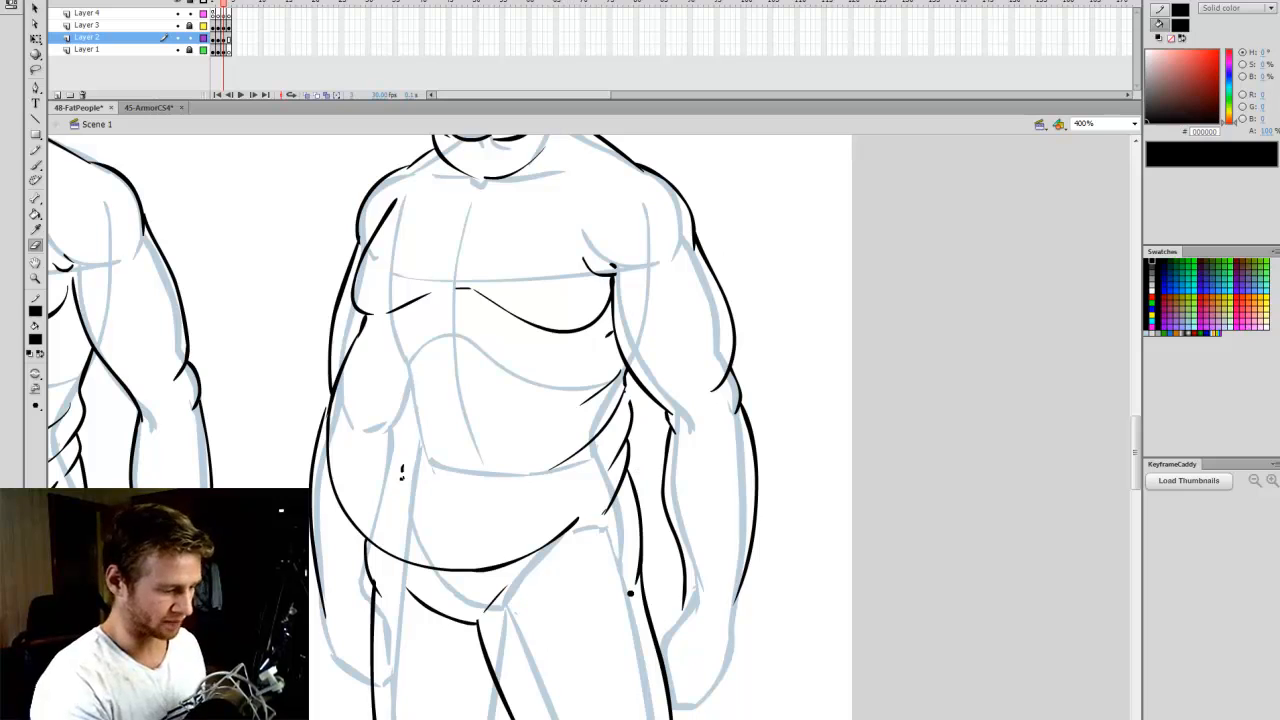
mouse_move(630, 593)
left_mouse_down()
mouse_move(648, 473)
mouse_move(601, 514)
left_mouse_up()
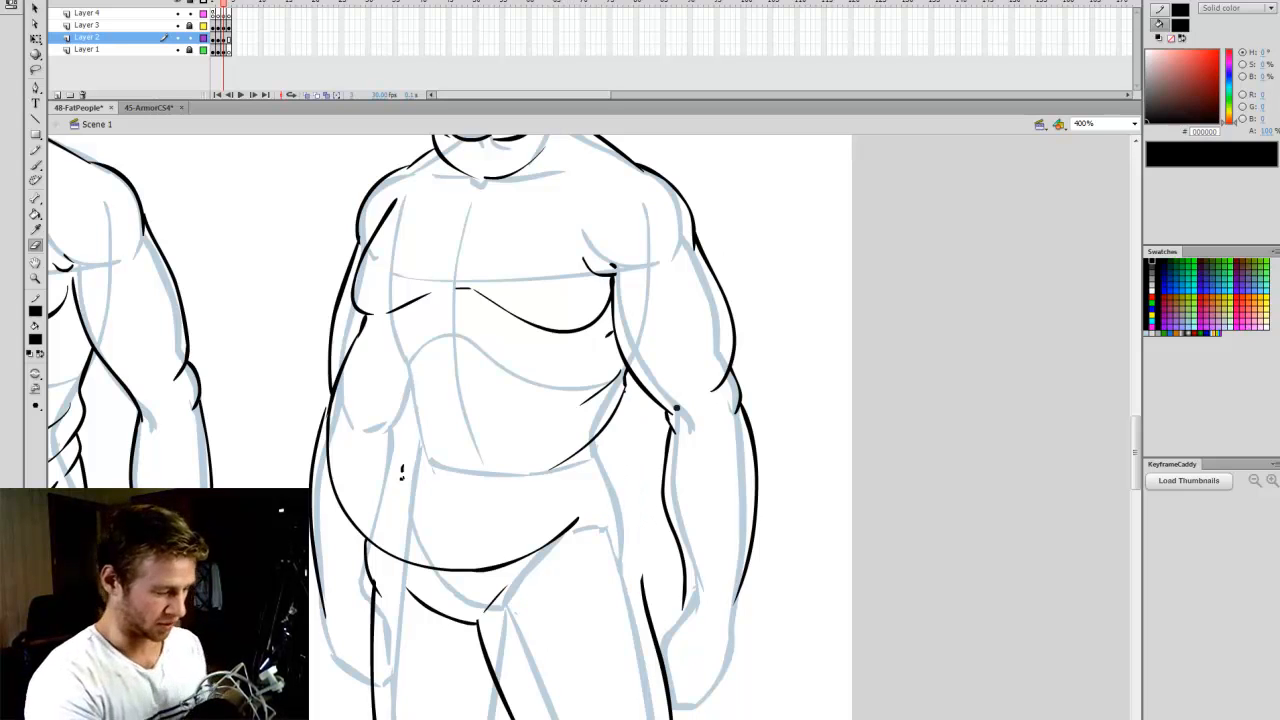
- Redraw the Obese figure's right-hand flank as a curve sweeping under the belly, with a fuller hip contour running down to the thigh
key("b")
left_click_drag(635, 434, 592, 515)
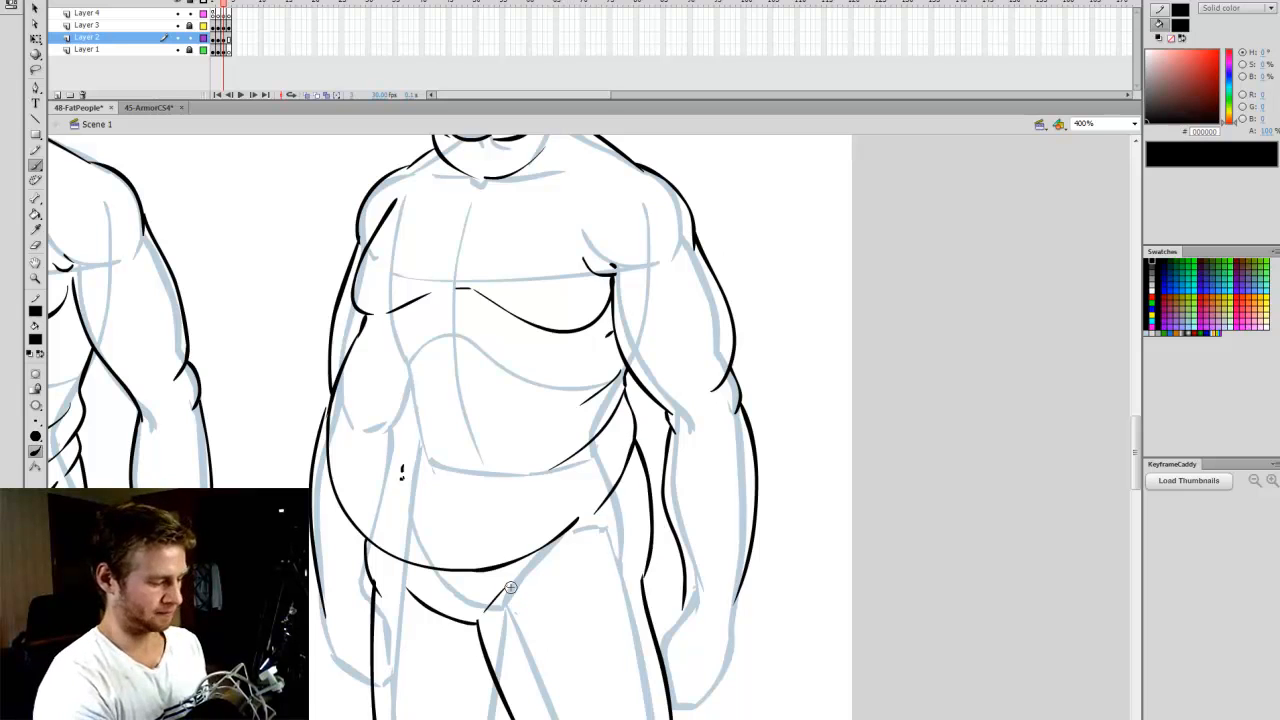
left_click(1134, 124)
left_click(1118, 139)
key("q")
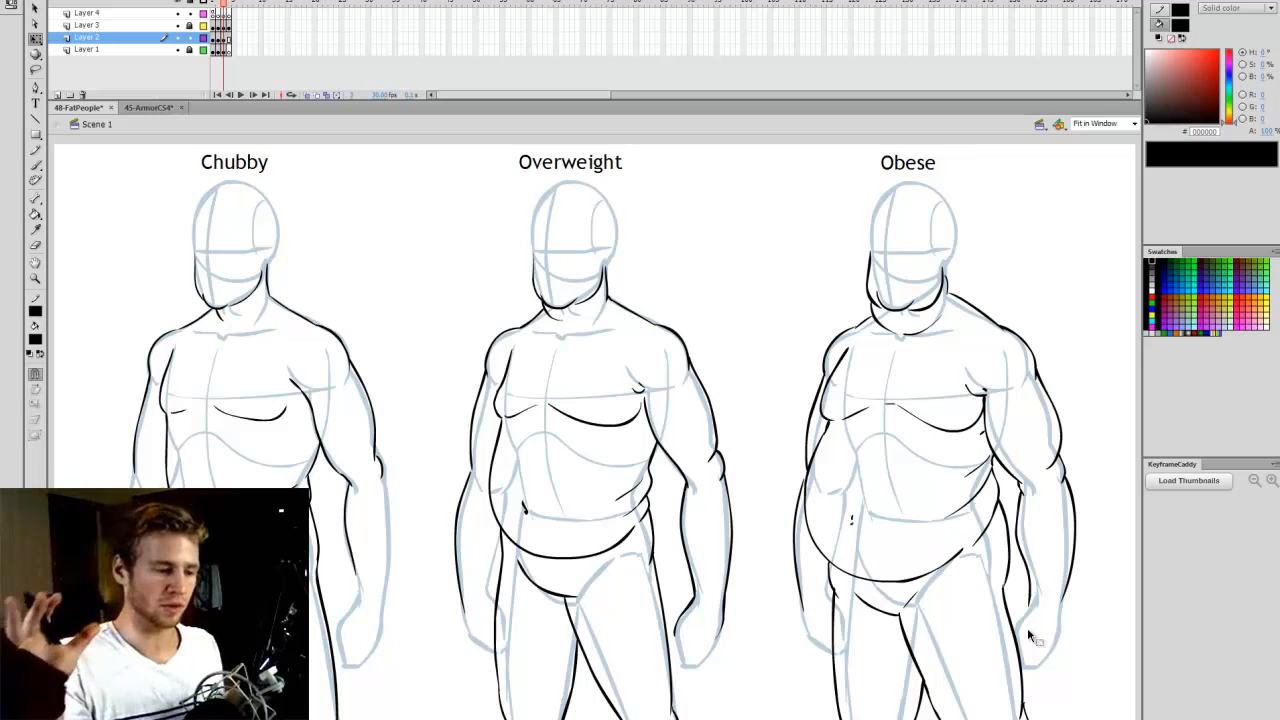
- Draw a fuller cheek and neck-roll contour down the right-hand side of the Obese head, and save the file
key("b")
left_click_drag(954, 232, 951, 274)
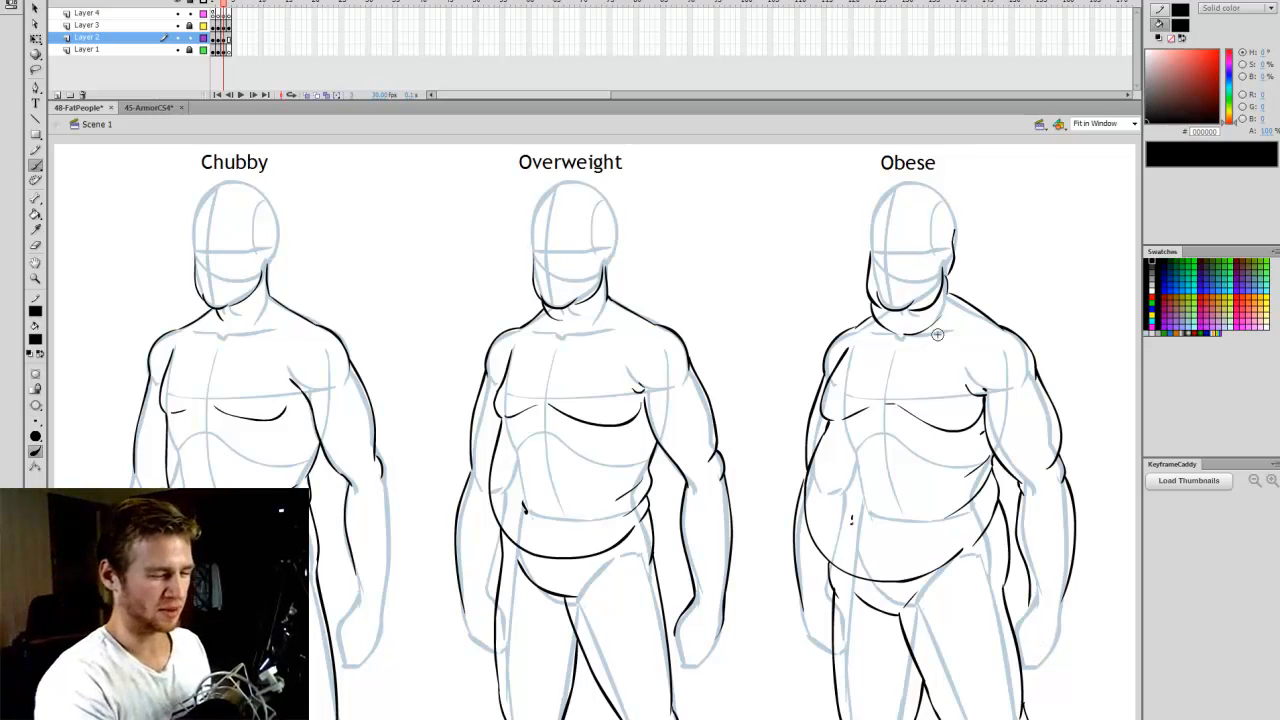
key("ctrl+z")
left_click_drag(954, 229, 945, 287)
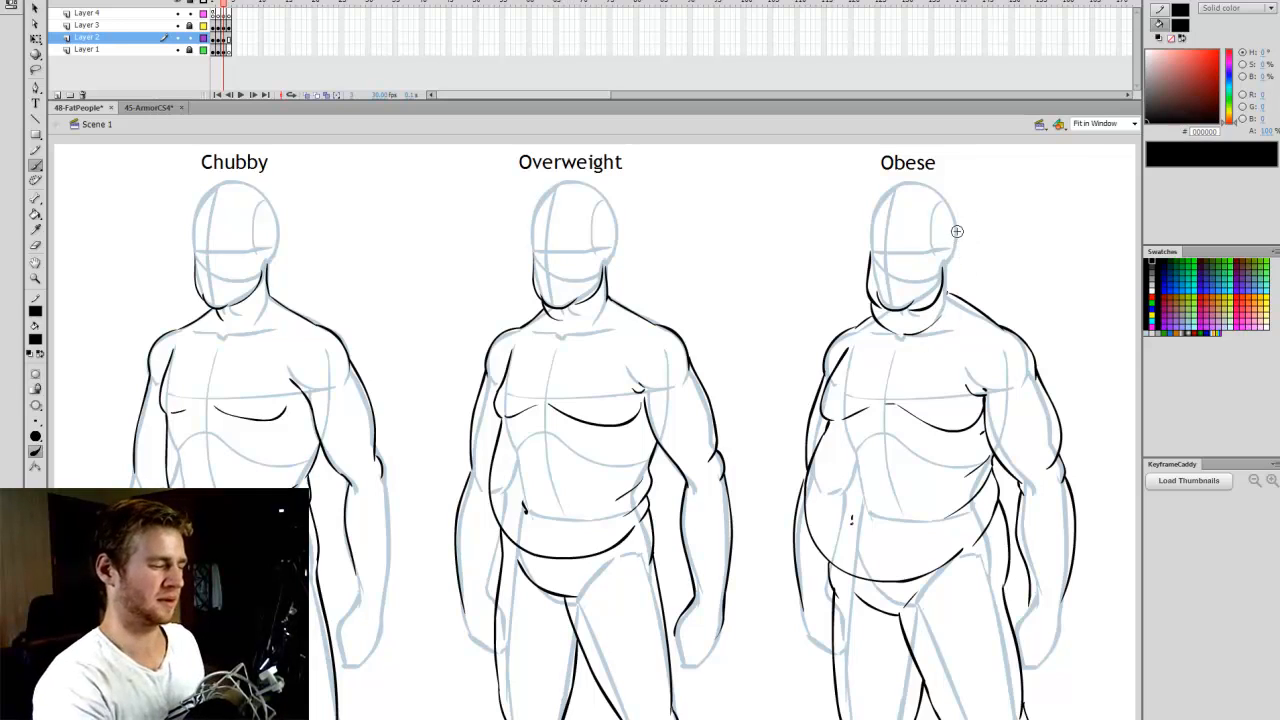
mouse_move(956, 231)
left_mouse_down()
mouse_move(937, 289)
mouse_move(948, 298)
left_mouse_up()
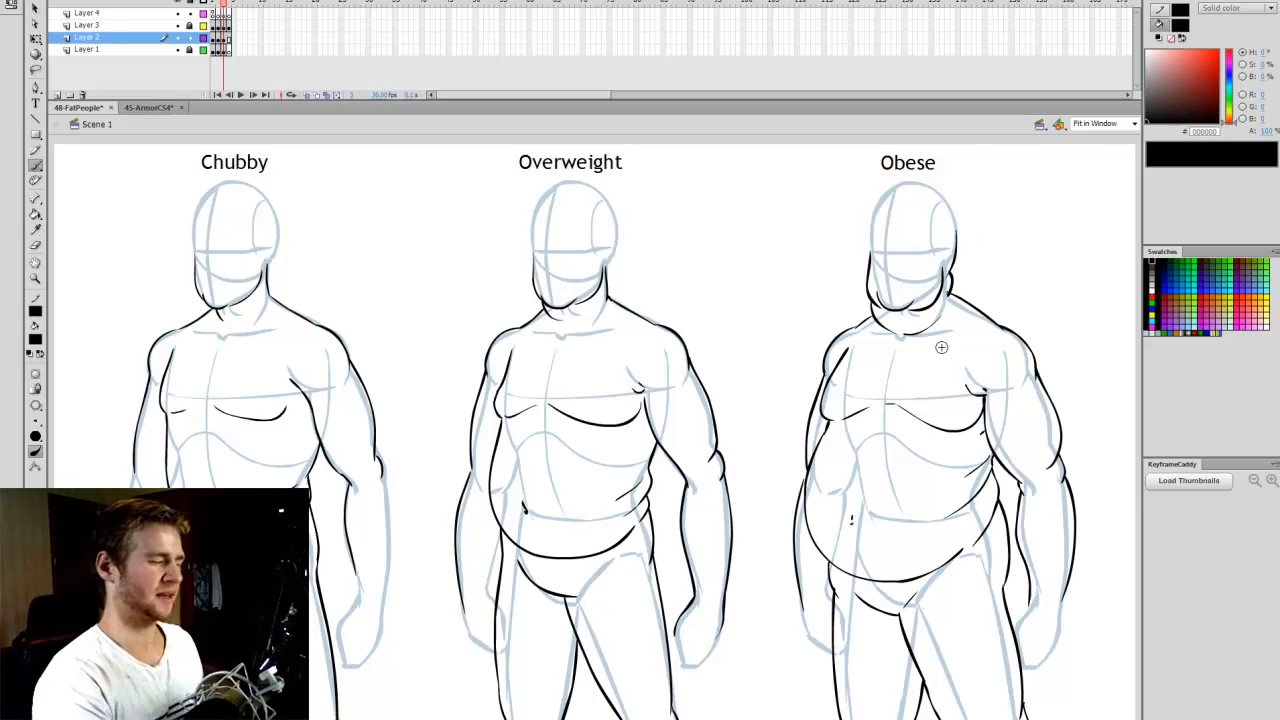
key("q")
key("ctrl+s")
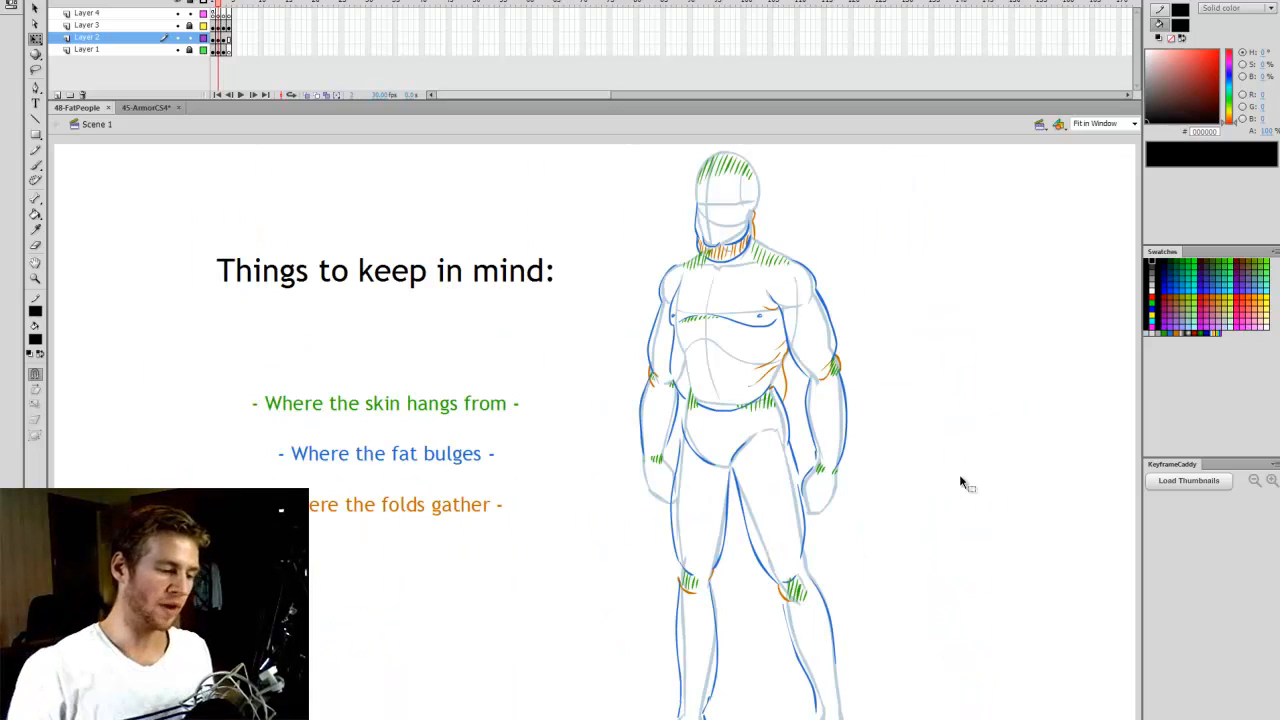
- Copy the whole Obese figure and paste it onto Layer 1 in frame 4, the Comic Style and Cartoon Style page
key("period")
key("period")
key("period")
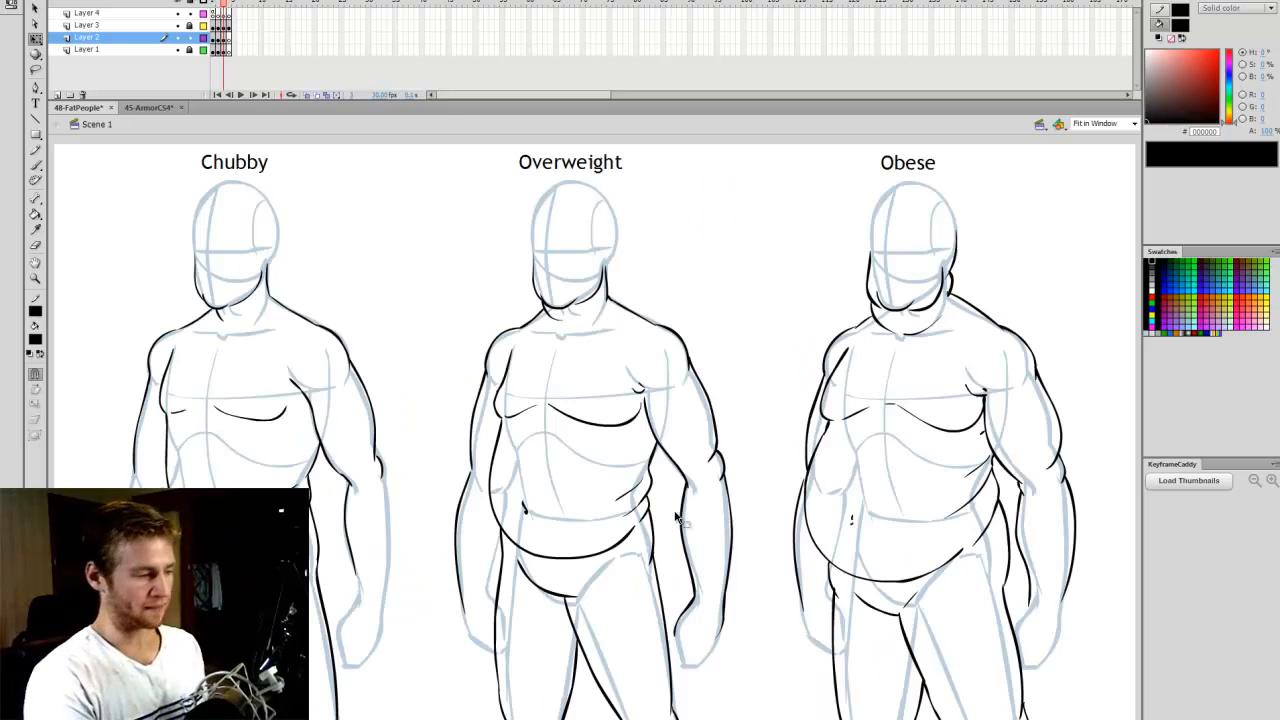
left_click(225, 38)
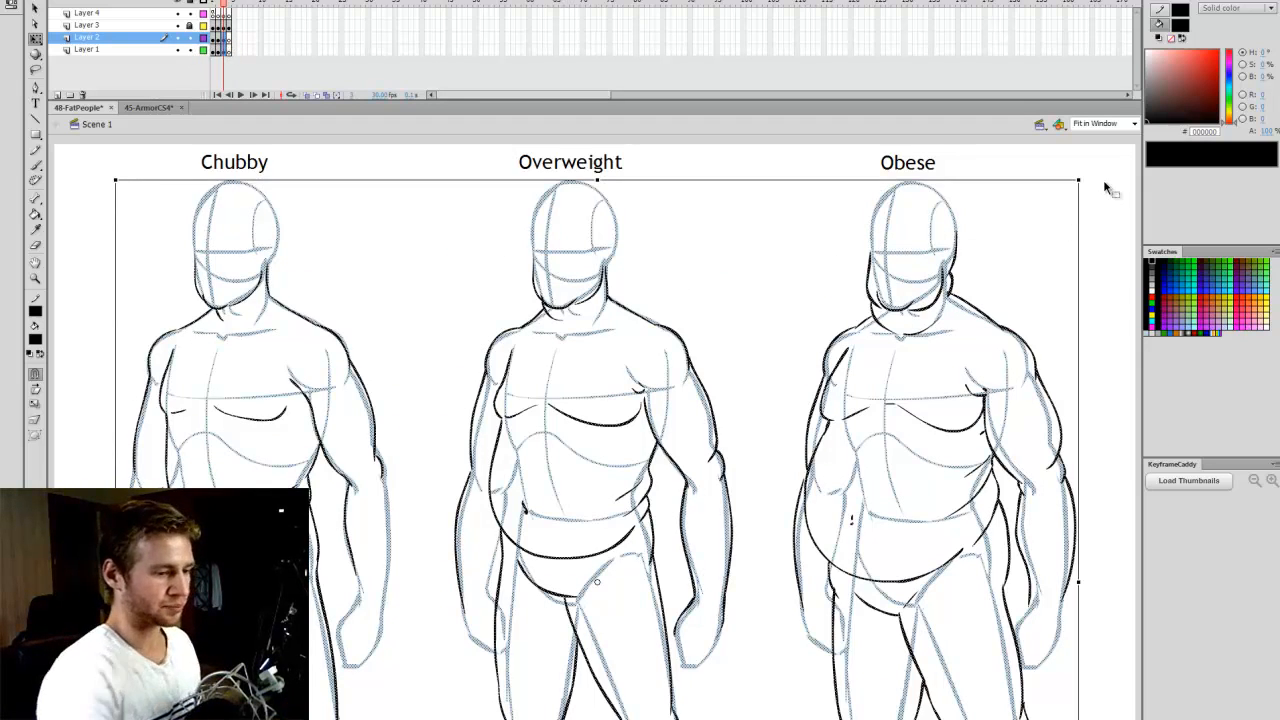
left_click_drag(1111, 173, 771, 719)
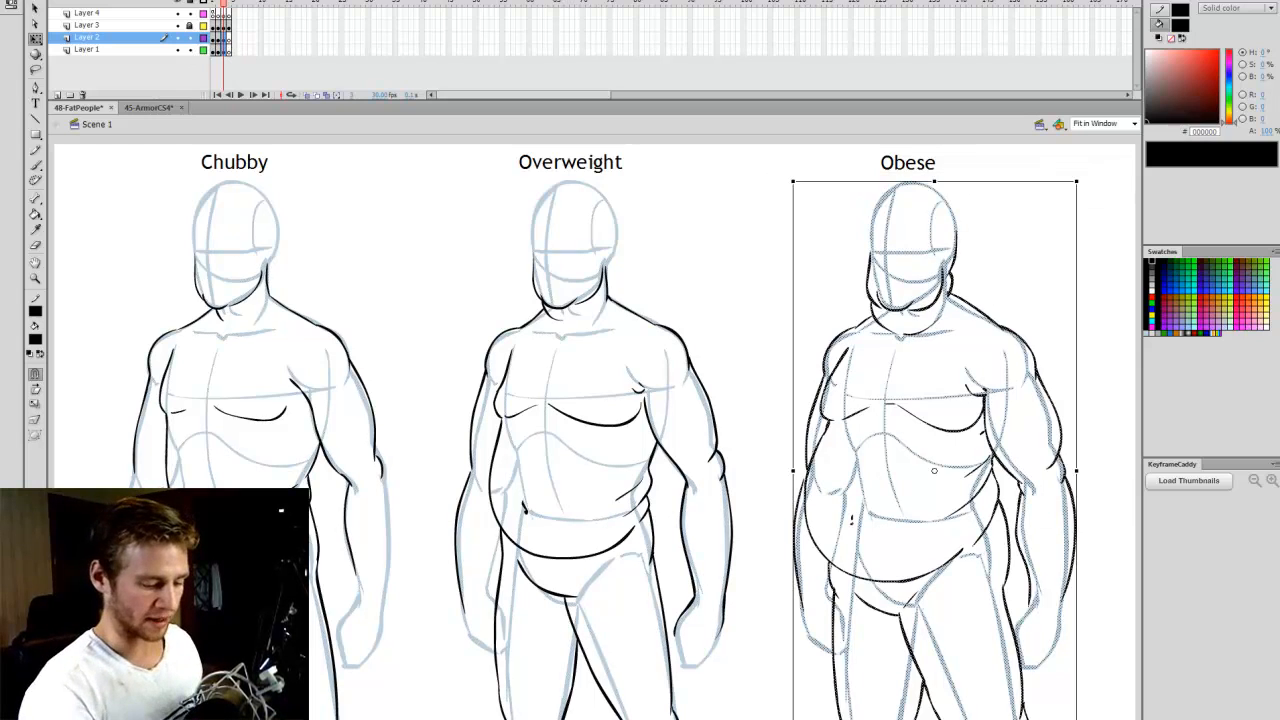
key("ctrl+c")
left_click(229, 49)
key("ctrl+v")
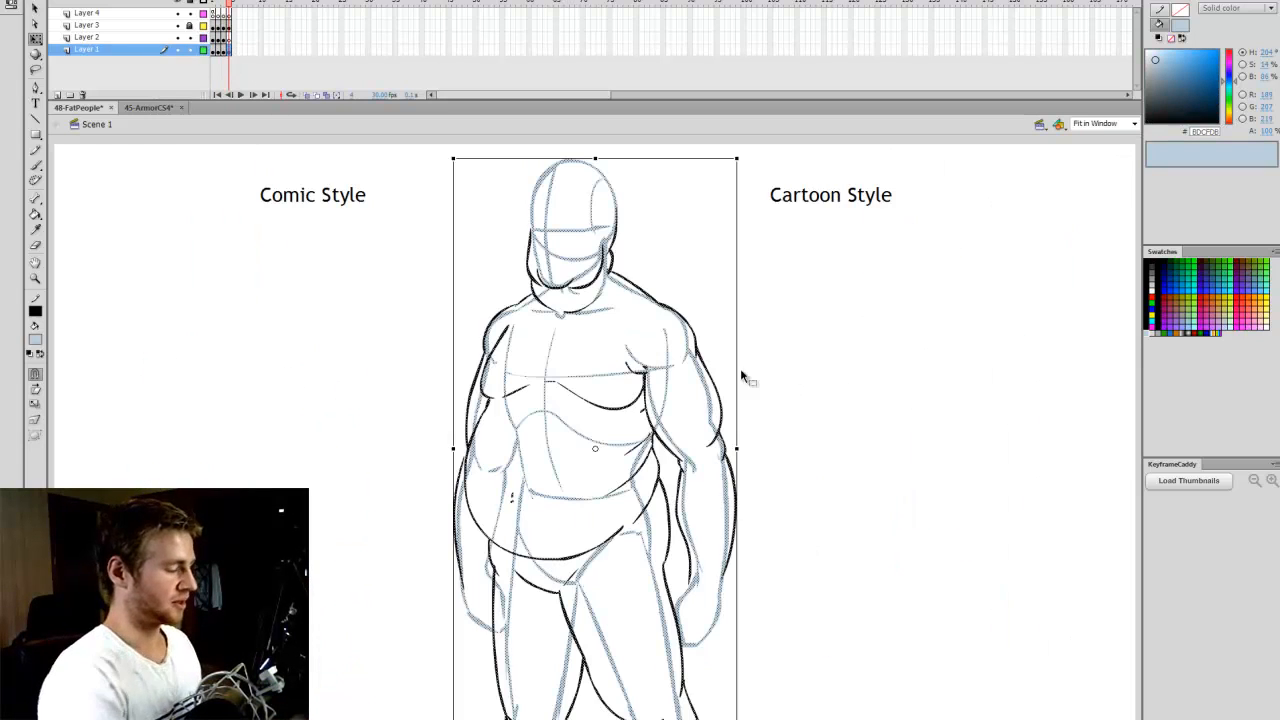
- Scale the pasted Obese figure down slightly and place it beneath the Comic Style heading
left_click_drag(740, 156, 697, 240)
left_click_drag(658, 385, 414, 370)
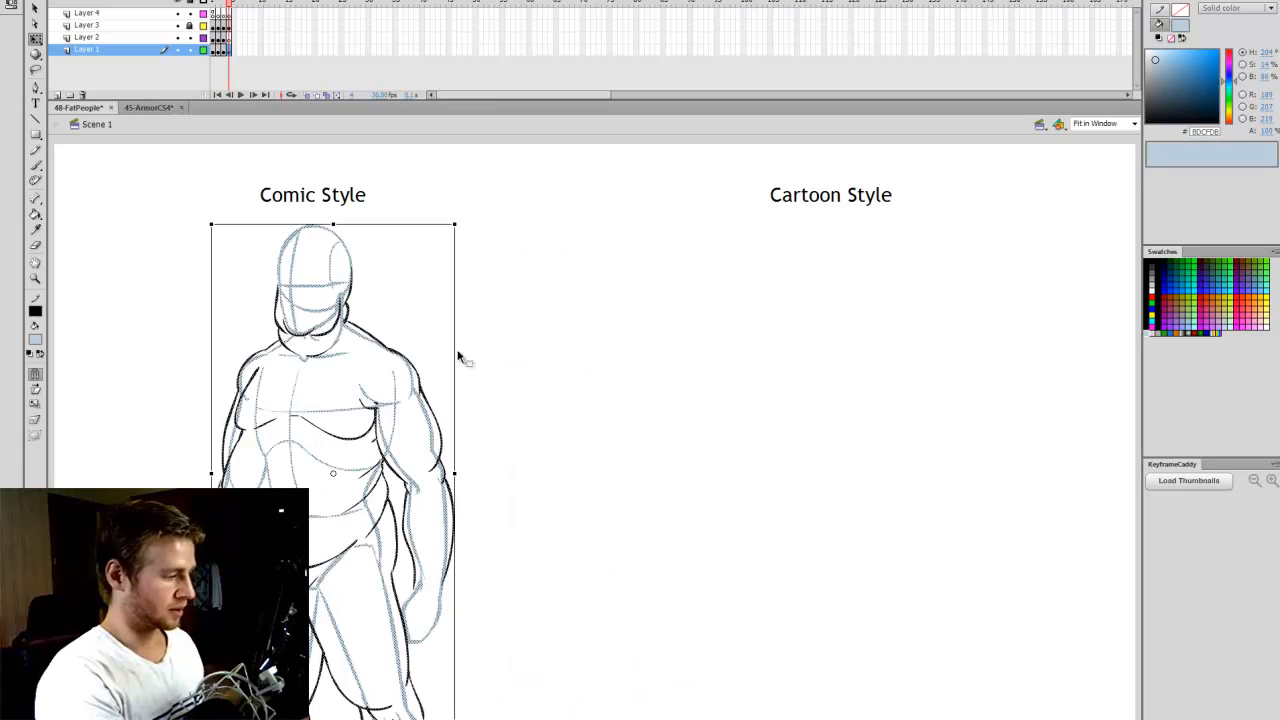
left_click(565, 370)
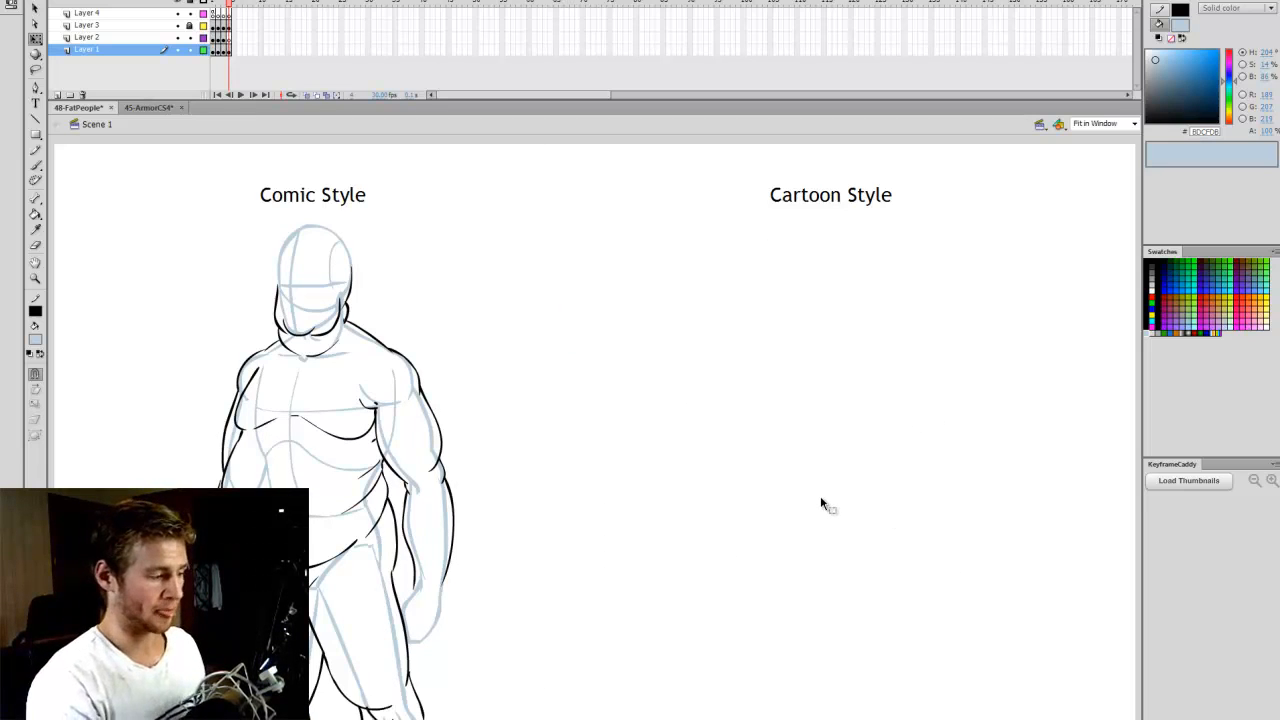
- Sketch a small light-blue head beneath the Cartoon Style heading, as a circle with a tapered jaw ending in a pointed chin
key("z")
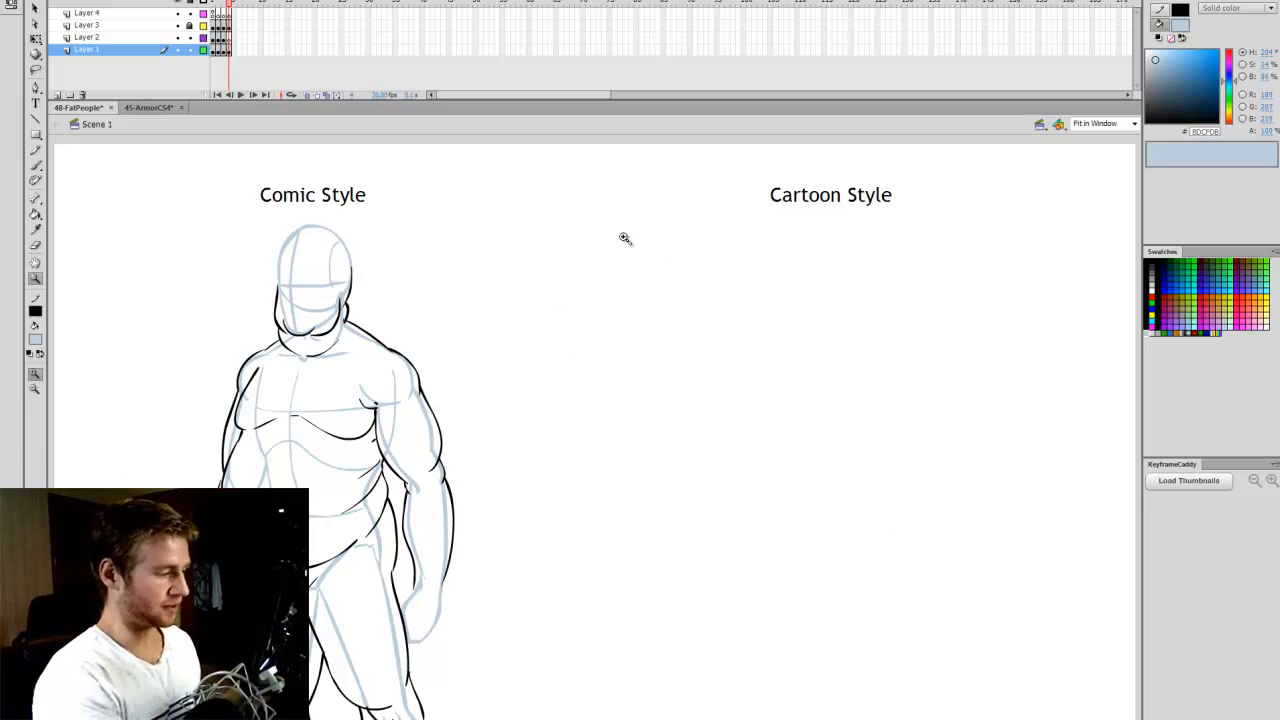
mouse_move(582, 214)
left_mouse_down()
mouse_move(1005, 690)
mouse_move(1075, 715)
left_mouse_up()
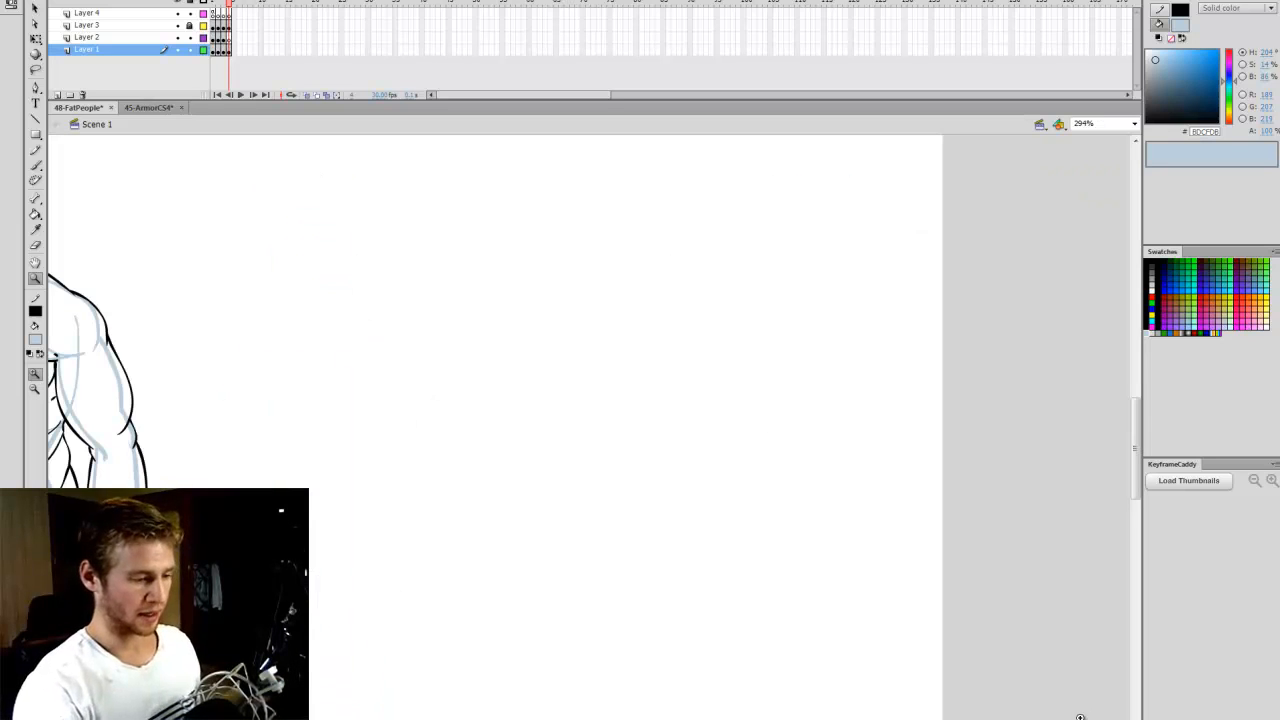
key("b")
left_click_drag(705, 718, 690, 718)
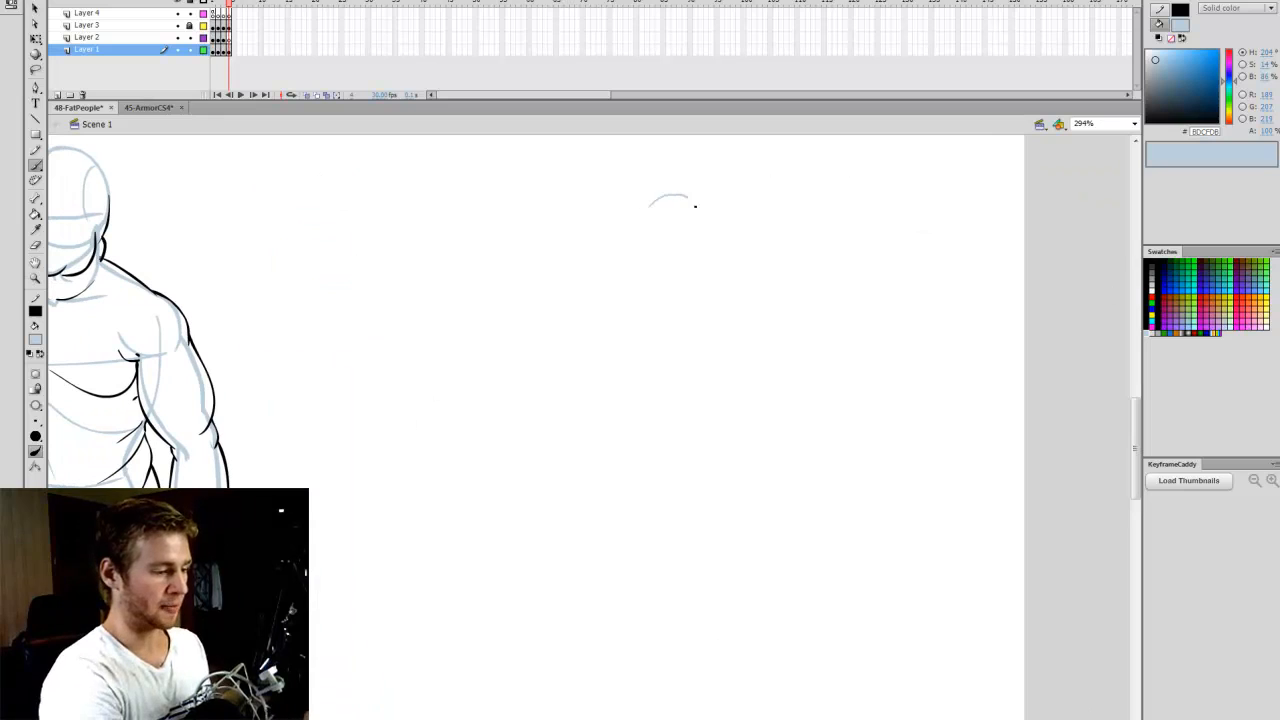
mouse_move(695, 205)
left_mouse_down()
mouse_move(714, 247)
mouse_move(670, 287)
mouse_move(656, 196)
mouse_move(648, 290)
mouse_move(675, 297)
mouse_move(700, 272)
mouse_move(655, 287)
mouse_move(682, 182)
mouse_move(692, 276)
mouse_move(657, 291)
left_mouse_up()
key("ctrl+z")
key("ctrl+z")
key("ctrl+z")
- Draw the vertical centre line and the horizontal eye line on the cartoon head
key("ctrl+z")
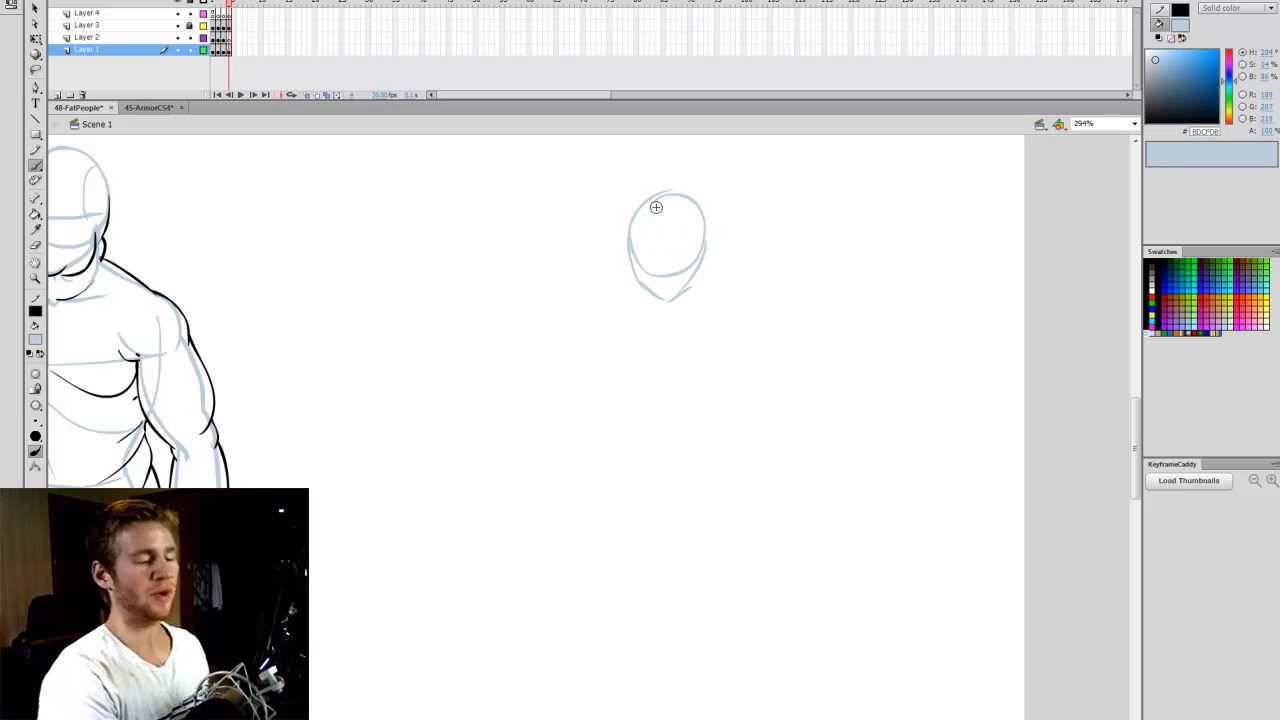
left_click_drag(656, 207, 663, 309)
left_click_drag(633, 243, 686, 246)
key("ctrl+z")
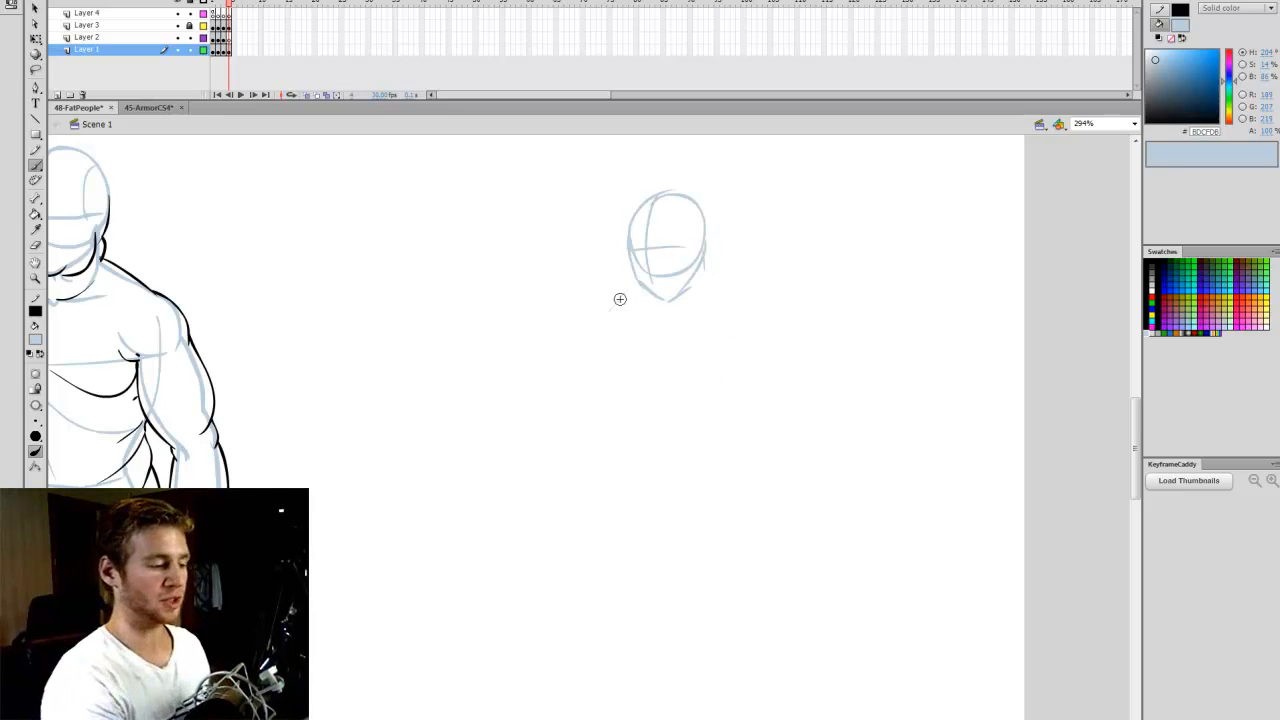
- Sketch a wide pear-shaped body beneath the cartoon head, with sloping shoulders and a round base built from overlapping strokes
mouse_move(626, 291)
left_mouse_down()
mouse_move(566, 409)
mouse_move(612, 515)
left_mouse_up()
left_click_drag(711, 266, 771, 469)
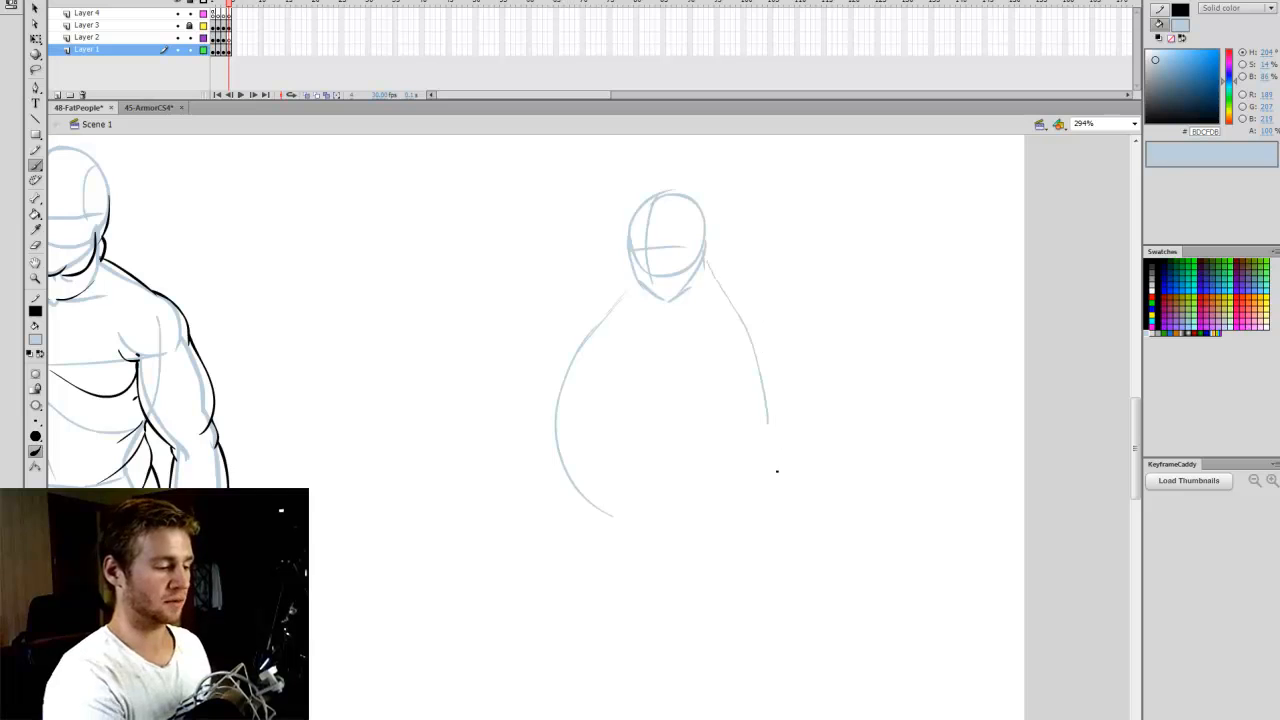
key("ctrl+z")
mouse_move(715, 280)
left_mouse_down()
mouse_move(780, 410)
mouse_move(760, 347)
mouse_move(779, 490)
left_mouse_up()
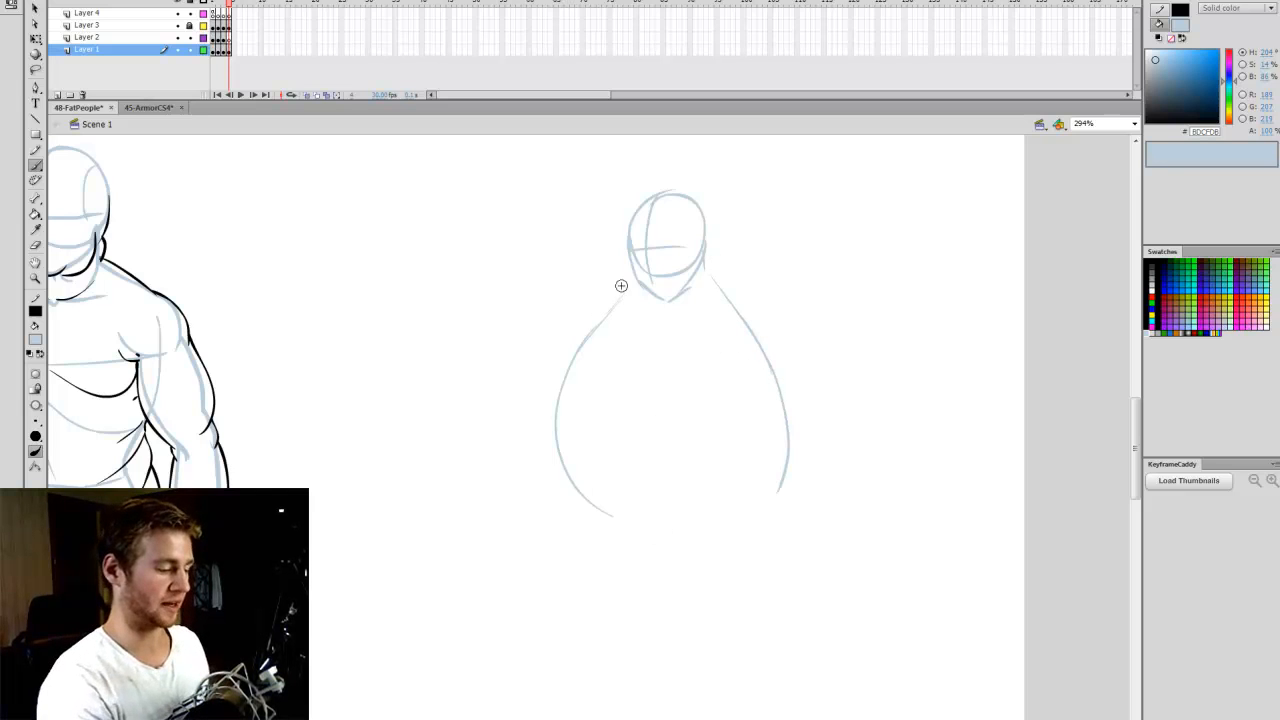
mouse_move(621, 286)
left_mouse_down()
mouse_move(549, 421)
mouse_move(600, 515)
left_mouse_up()
mouse_move(563, 360)
left_mouse_down()
mouse_move(590, 494)
mouse_move(742, 516)
left_mouse_up()
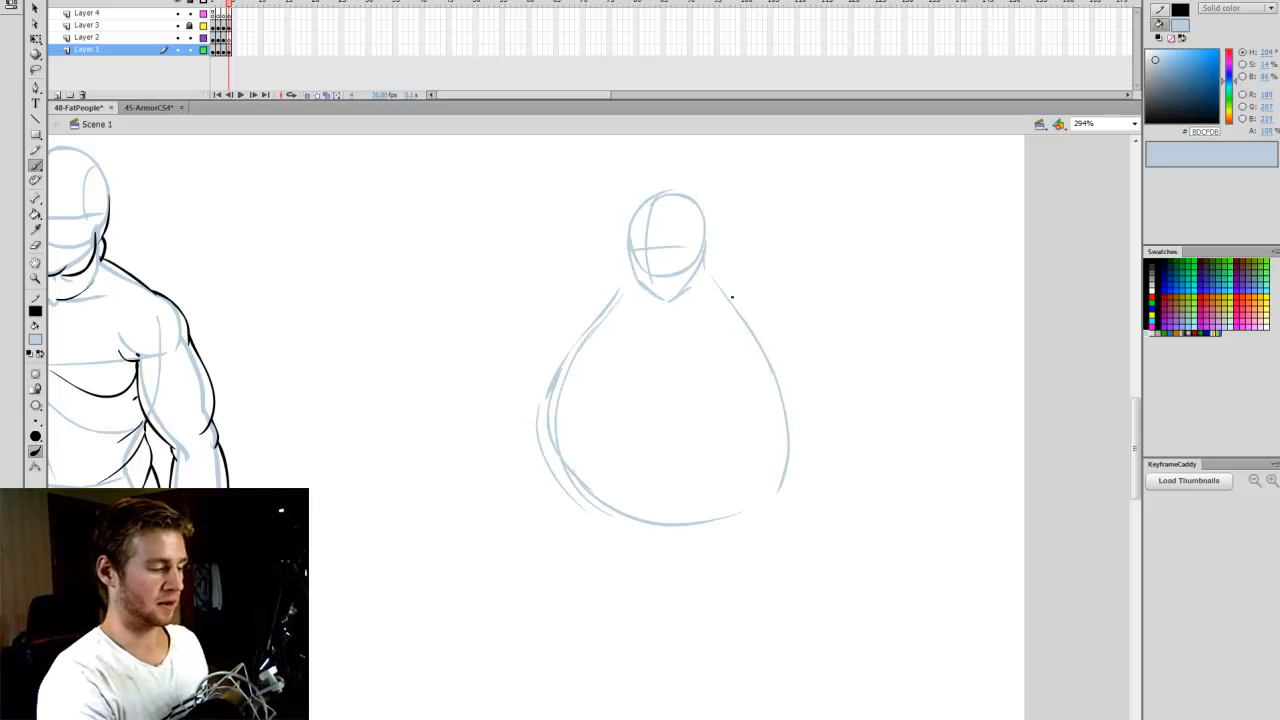
mouse_move(732, 297)
left_mouse_down()
mouse_move(669, 529)
mouse_move(713, 262)
left_mouse_up()
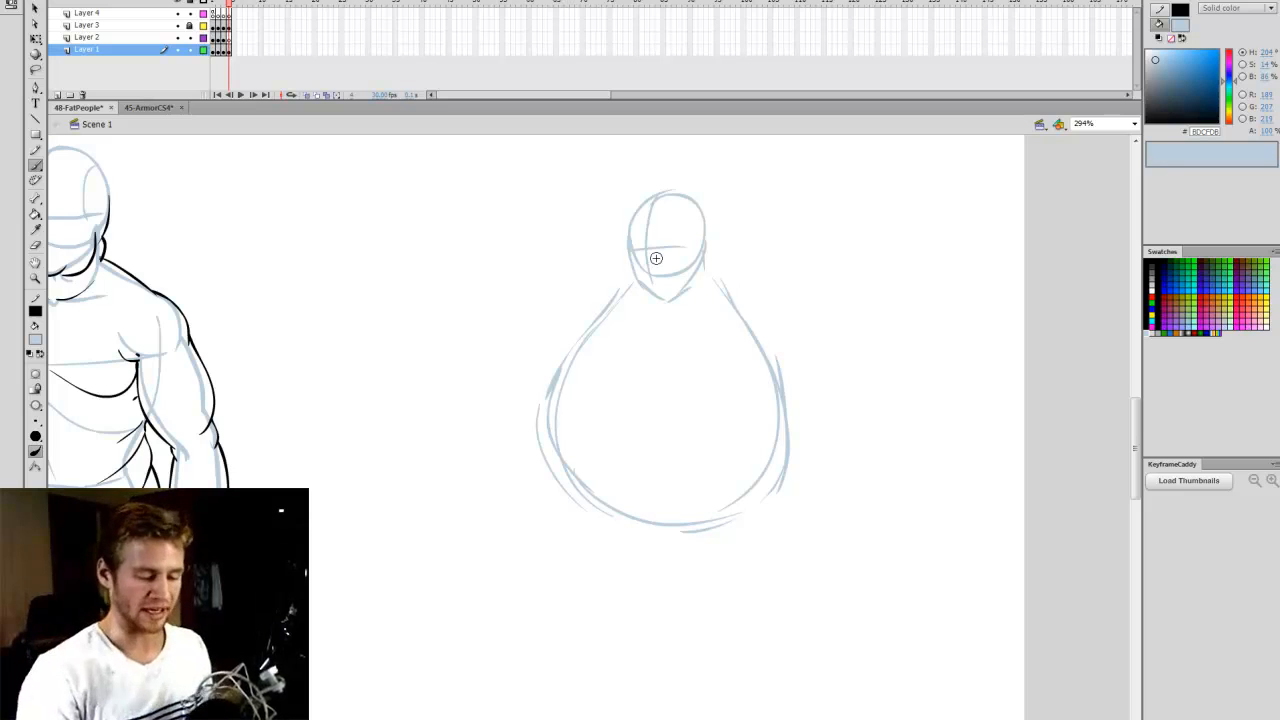
- Draw a curved centre line from the chin to the base of the cartoon body, and try a crosswise guide around the belly
left_click_drag(1137, 426, 1137, 428)
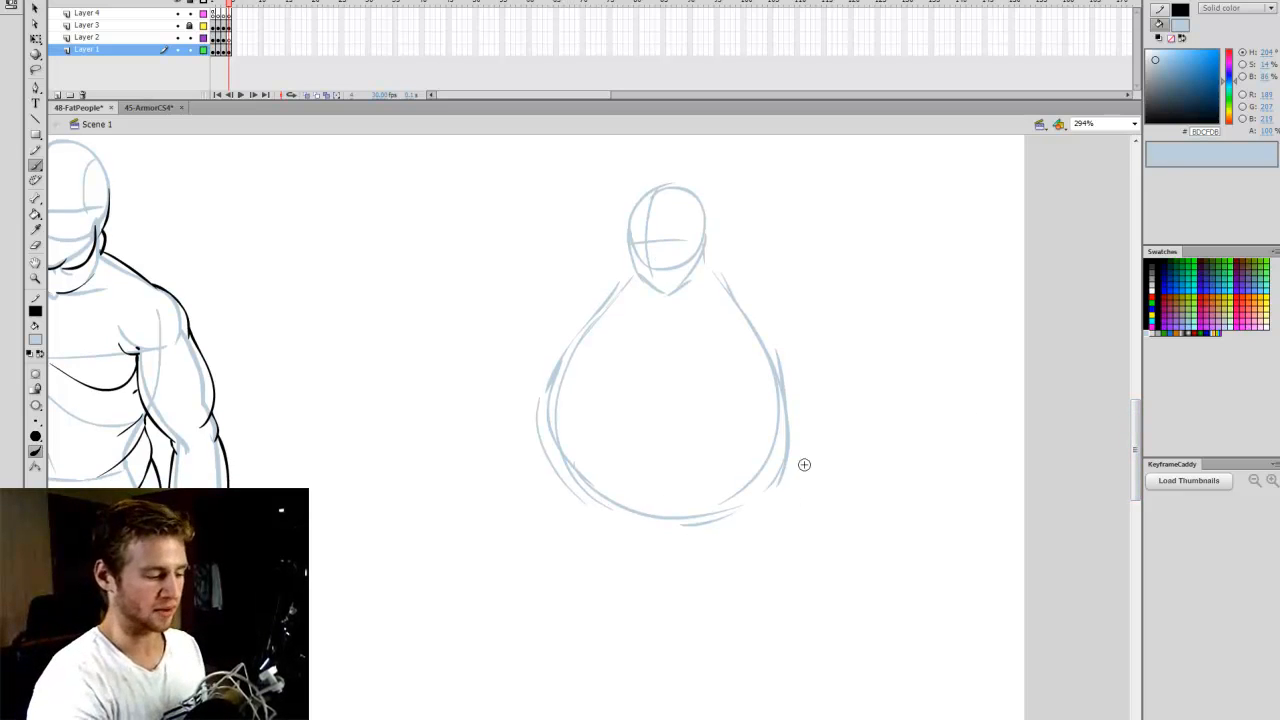
left_click_drag(646, 291, 620, 470)
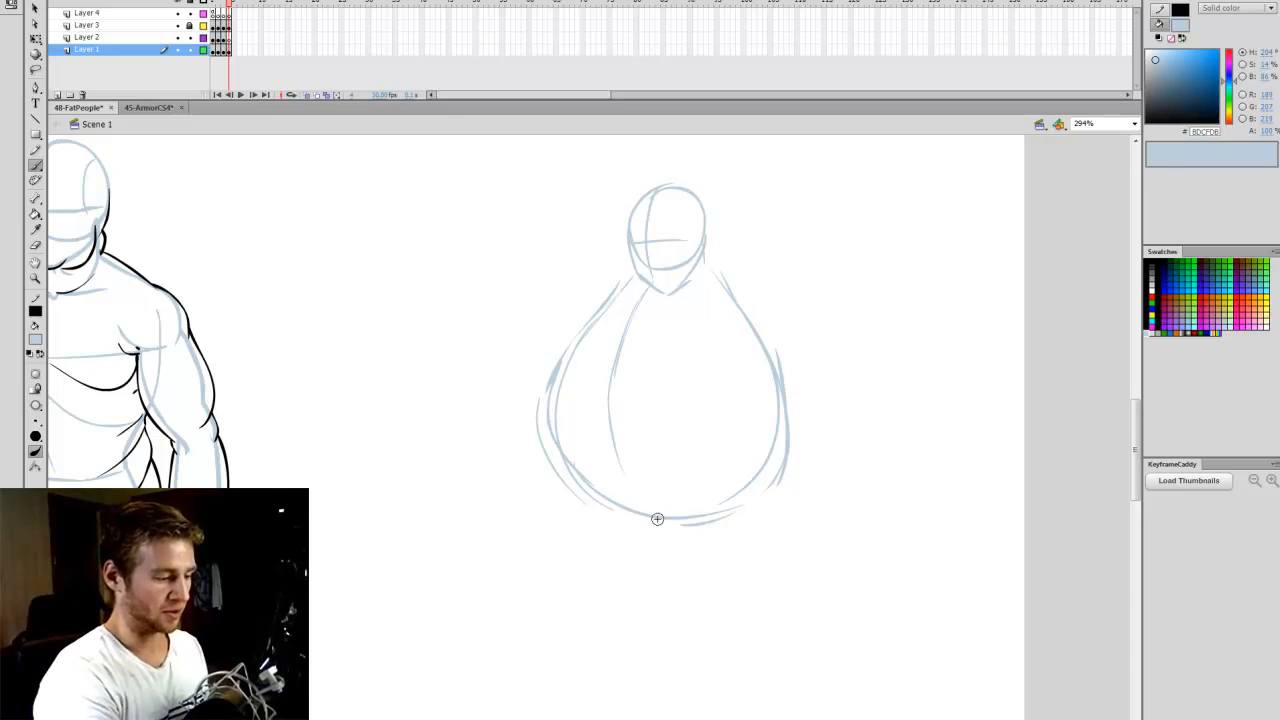
mouse_move(655, 516)
left_mouse_down()
mouse_move(670, 392)
mouse_move(807, 418)
left_mouse_up()
key("ctrl+z")
mouse_move(546, 395)
left_mouse_down()
mouse_move(636, 396)
mouse_move(818, 412)
left_mouse_up()
key("ctrl+z")
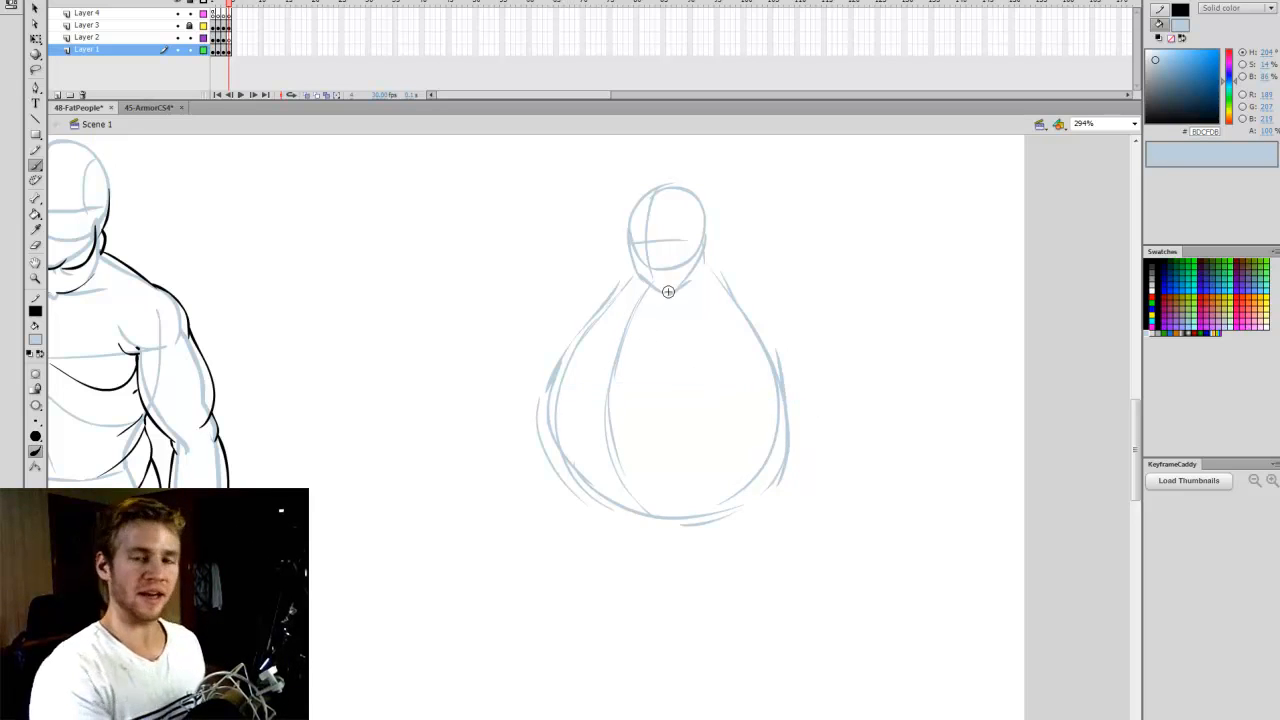
left_click_drag(595, 719, 555, 719)
left_click_drag(231, 353, 410, 345)
key("ctrl+z")
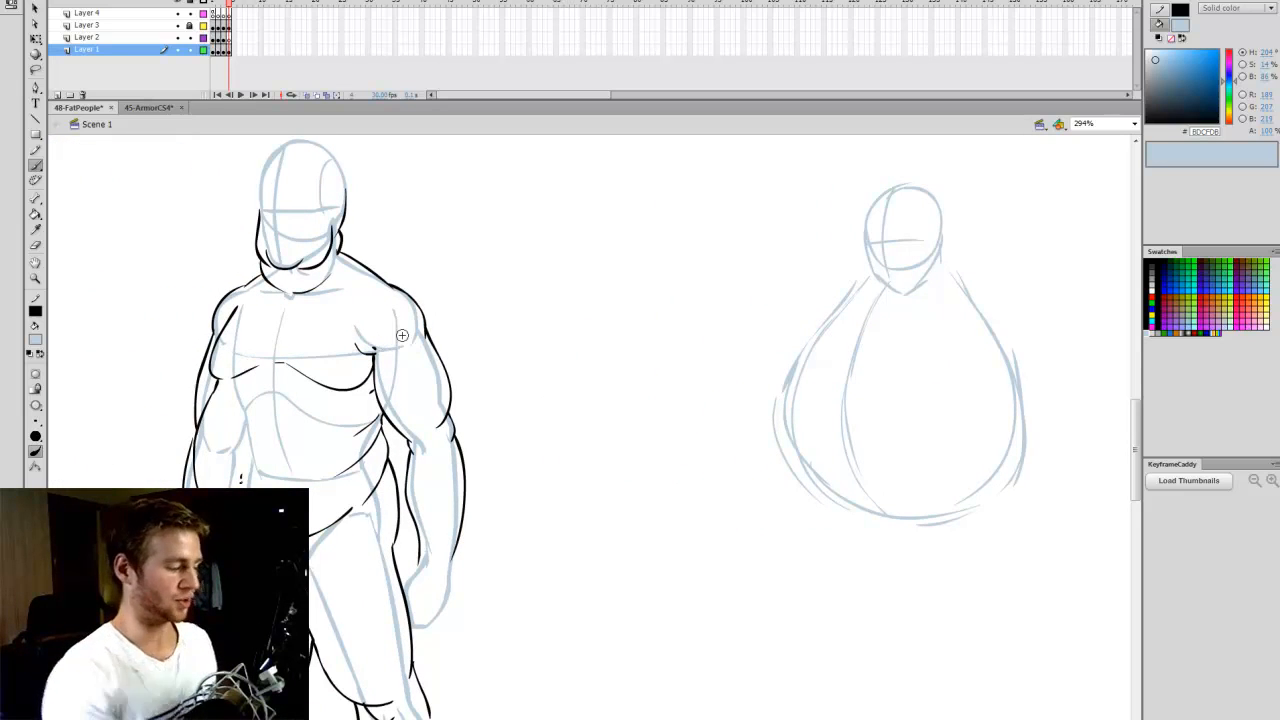
left_click_drag(558, 719, 589, 719)
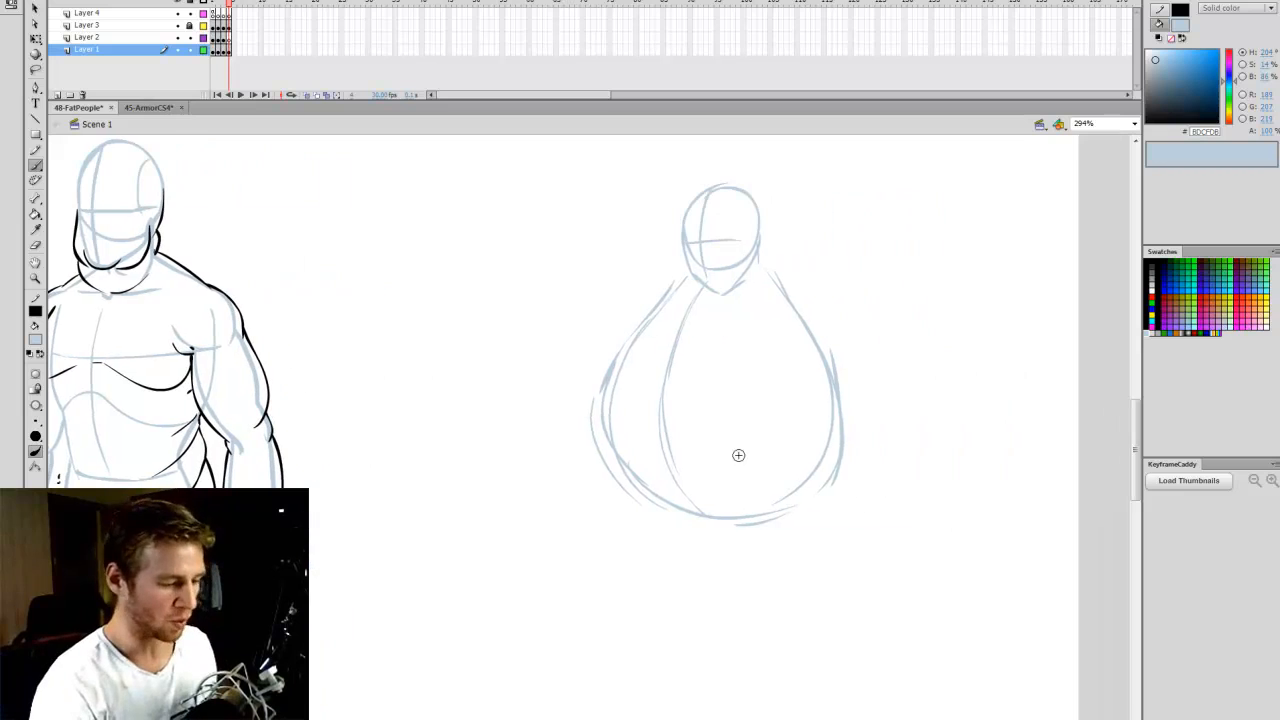
mouse_move(598, 404)
left_mouse_down()
mouse_move(715, 399)
mouse_move(849, 406)
left_mouse_up()
key("ctrl+z")
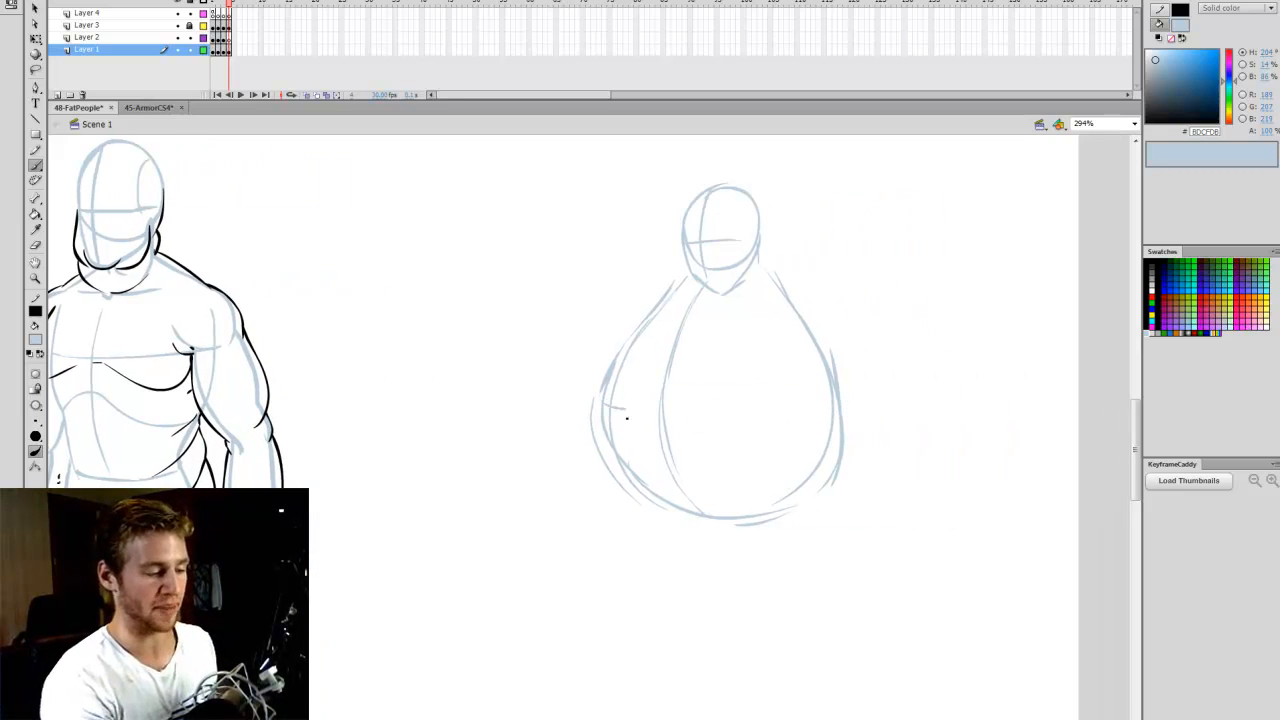
left_click_drag(620, 410, 849, 404)
key("ctrl+z")
left_click_drag(606, 418, 832, 418)
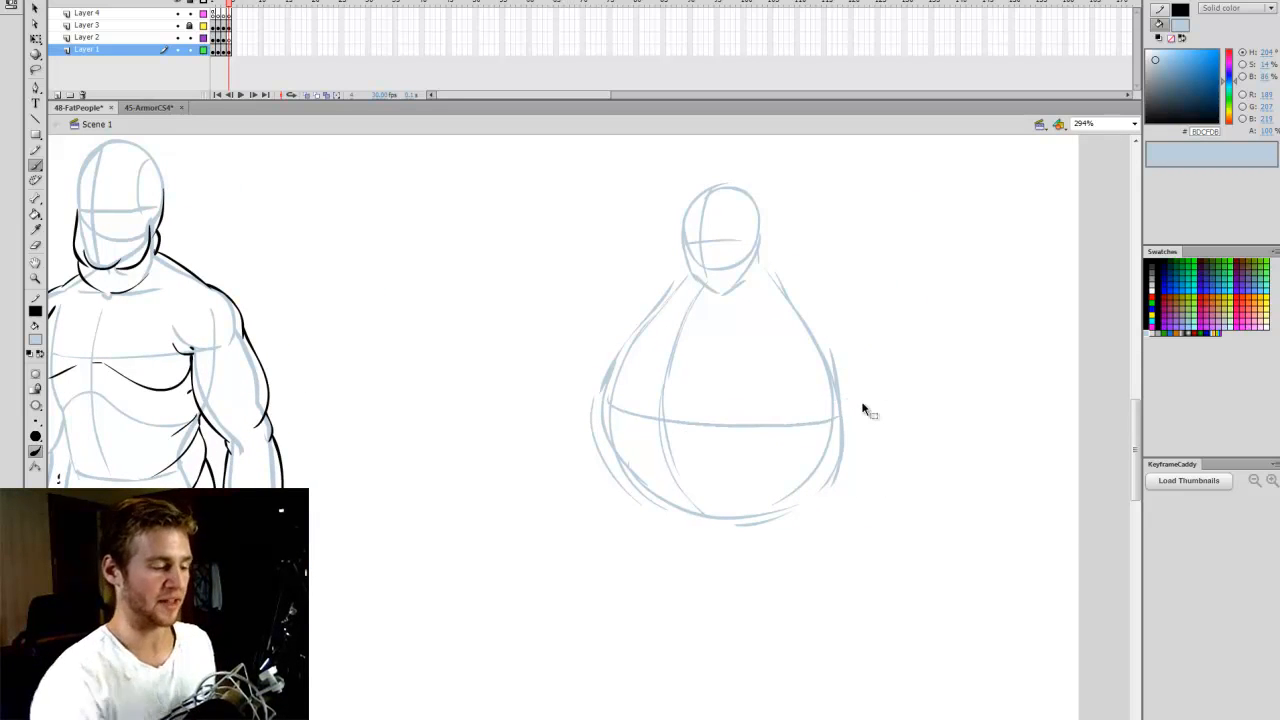
key("ctrl+z")
left_click_drag(608, 410, 818, 412)
key("ctrl+z")
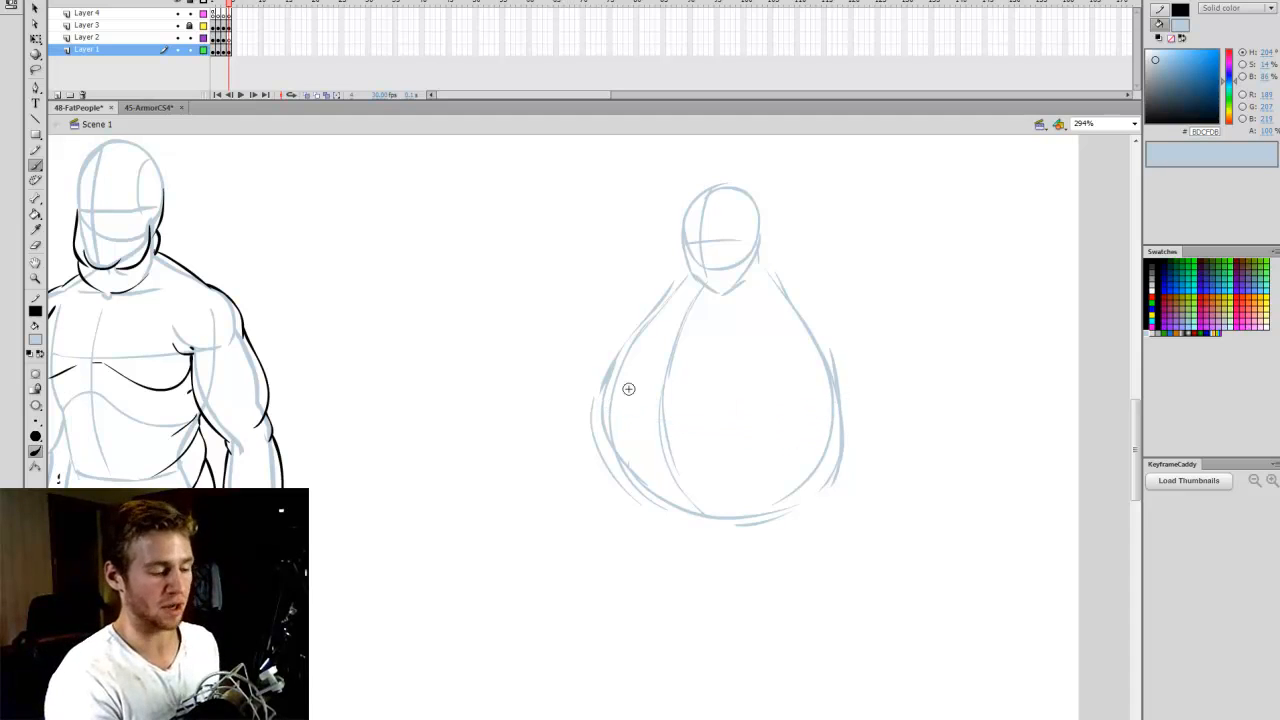
left_click_drag(606, 406, 820, 414)
key("ctrl+z")
- Draw a curved crosswise guide around the widest part of the cartoon belly and sketch two short tapering legs beneath the body
left_click_drag(606, 410, 862, 408)
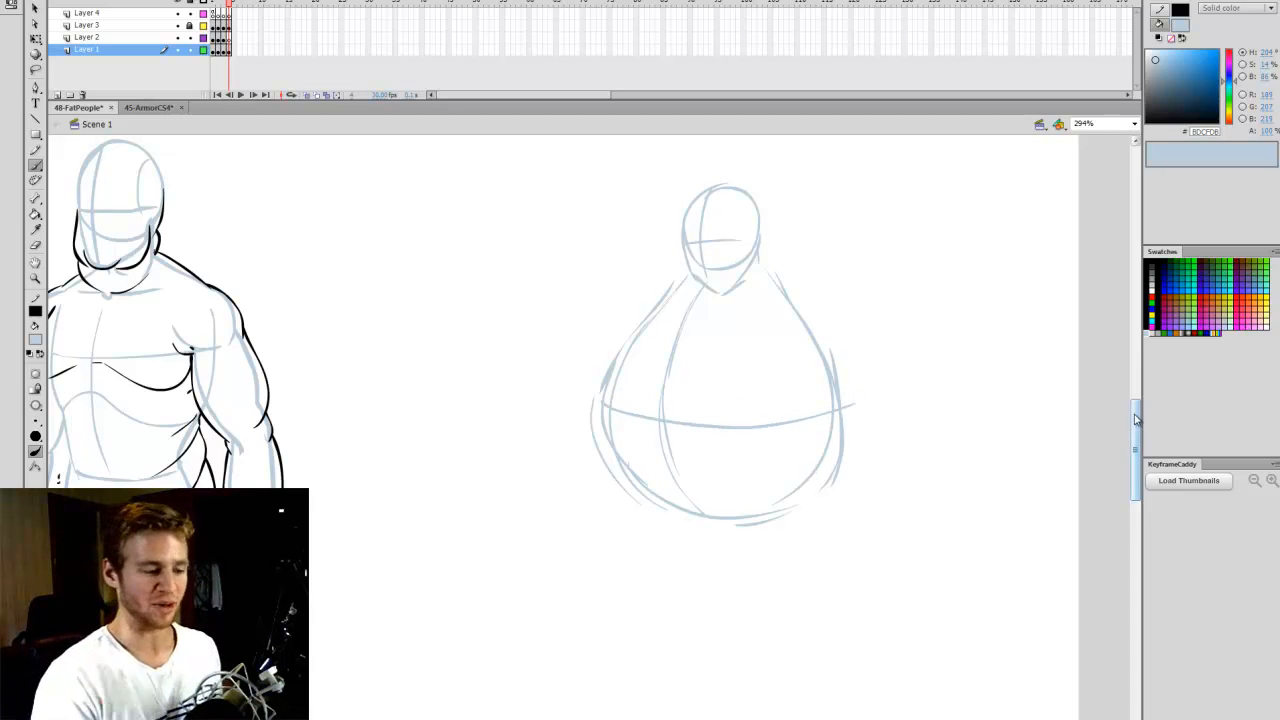
scroll(720, 489, "down", 1)
mouse_move(620, 456)
left_mouse_down()
mouse_move(658, 561)
mouse_move(651, 551)
left_mouse_up()
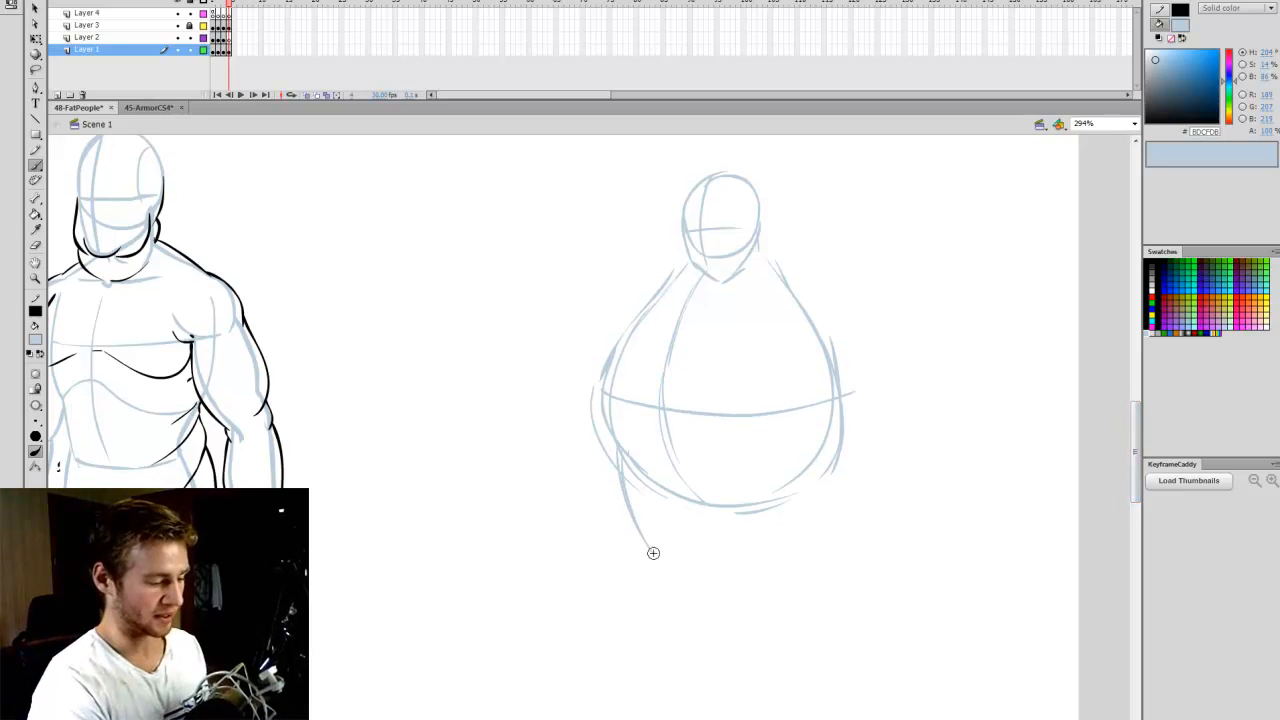
left_click_drag(645, 486, 641, 537)
mouse_move(783, 482)
left_mouse_down()
mouse_move(800, 541)
mouse_move(816, 441)
mouse_move(789, 548)
left_mouse_up()
- Enlarge the whole cartoon sketch with Free Transform and shift it slightly downward
key("q")
left_click_drag(510, 654, 911, 160)
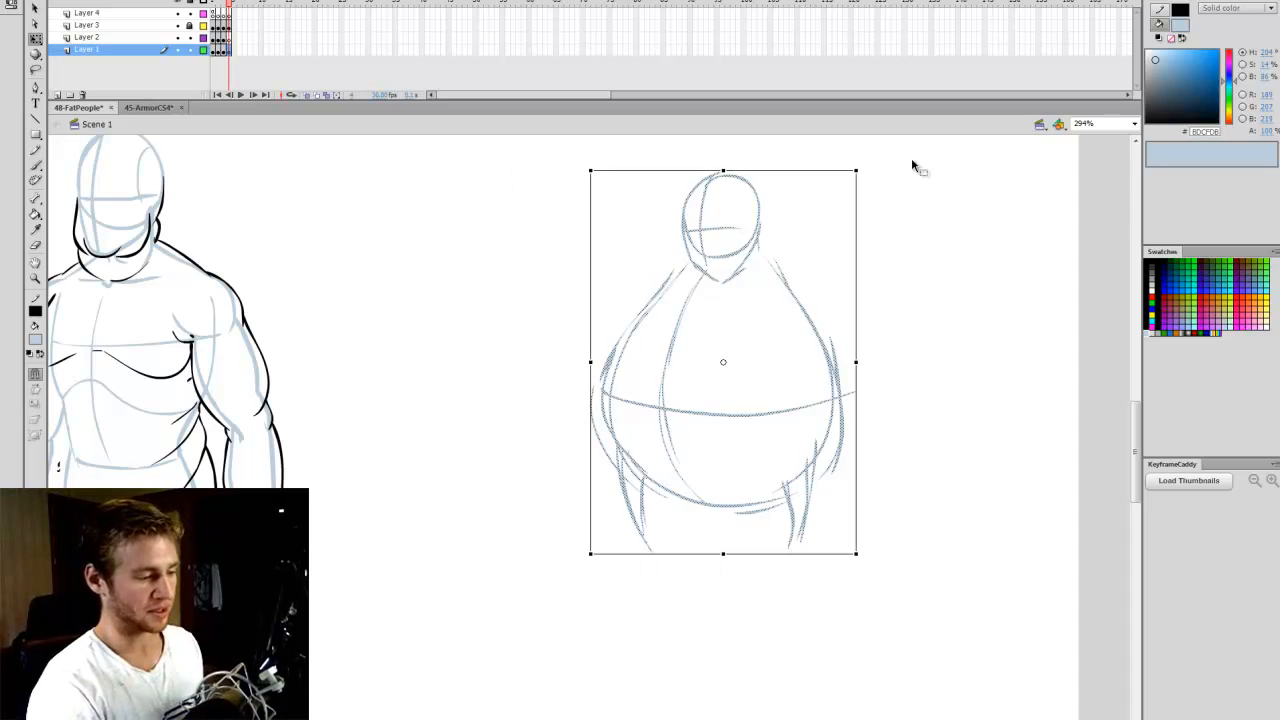
left_click_drag(591, 553, 478, 667)
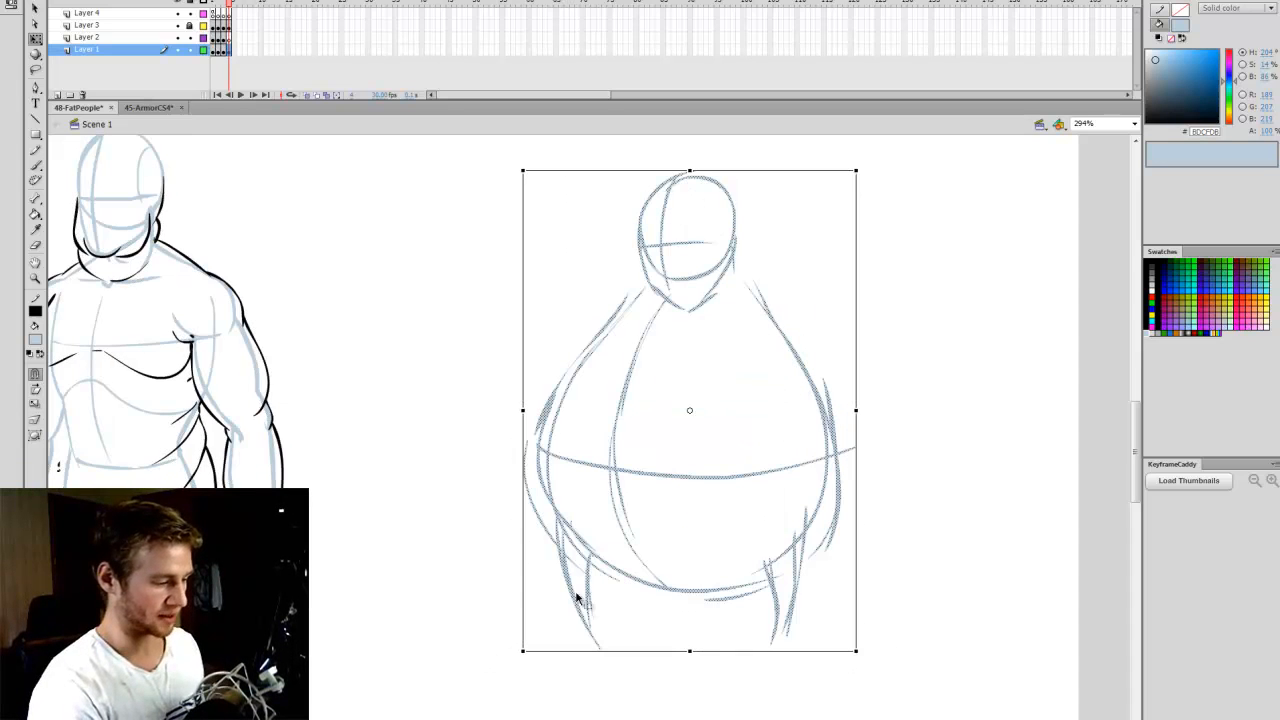
left_click_drag(803, 543, 810, 586)
left_click(885, 516)
- Sketch a tiny flat foot at the end of each leg, both pointing outward
key("b")
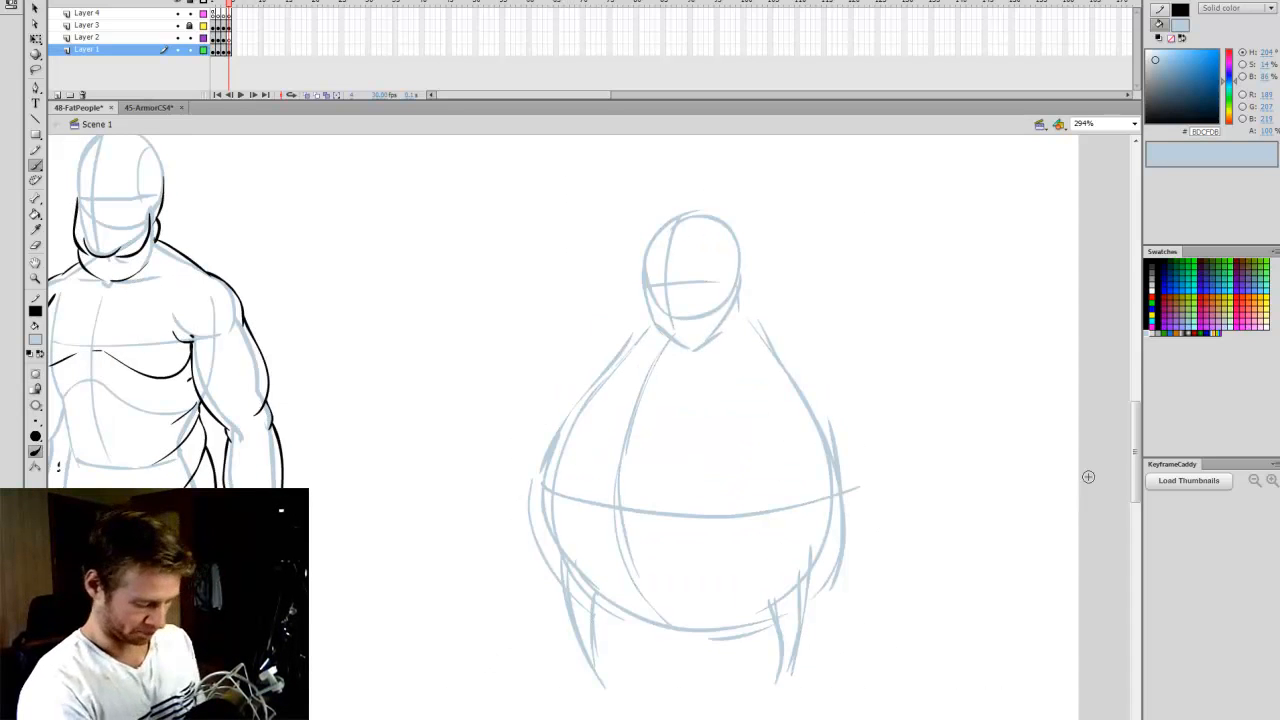
scroll(900, 420, "down", 1)
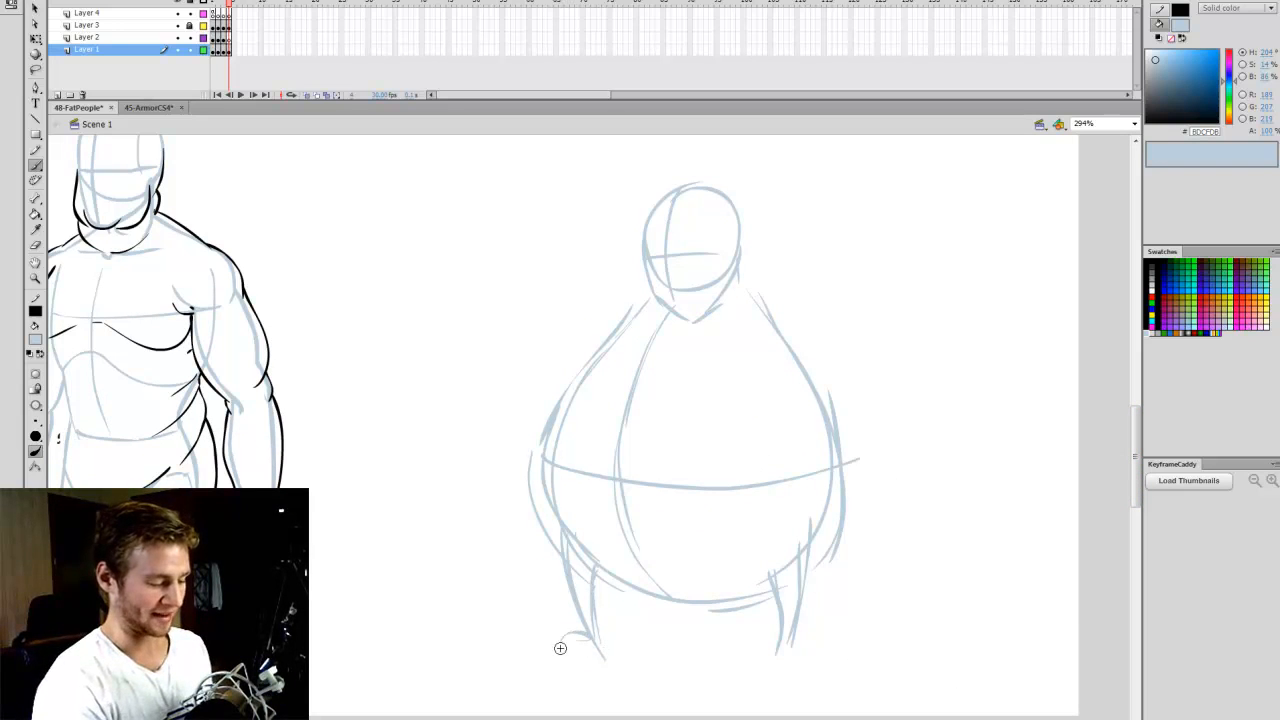
left_click_drag(558, 645, 598, 648)
left_click_drag(780, 648, 818, 643)
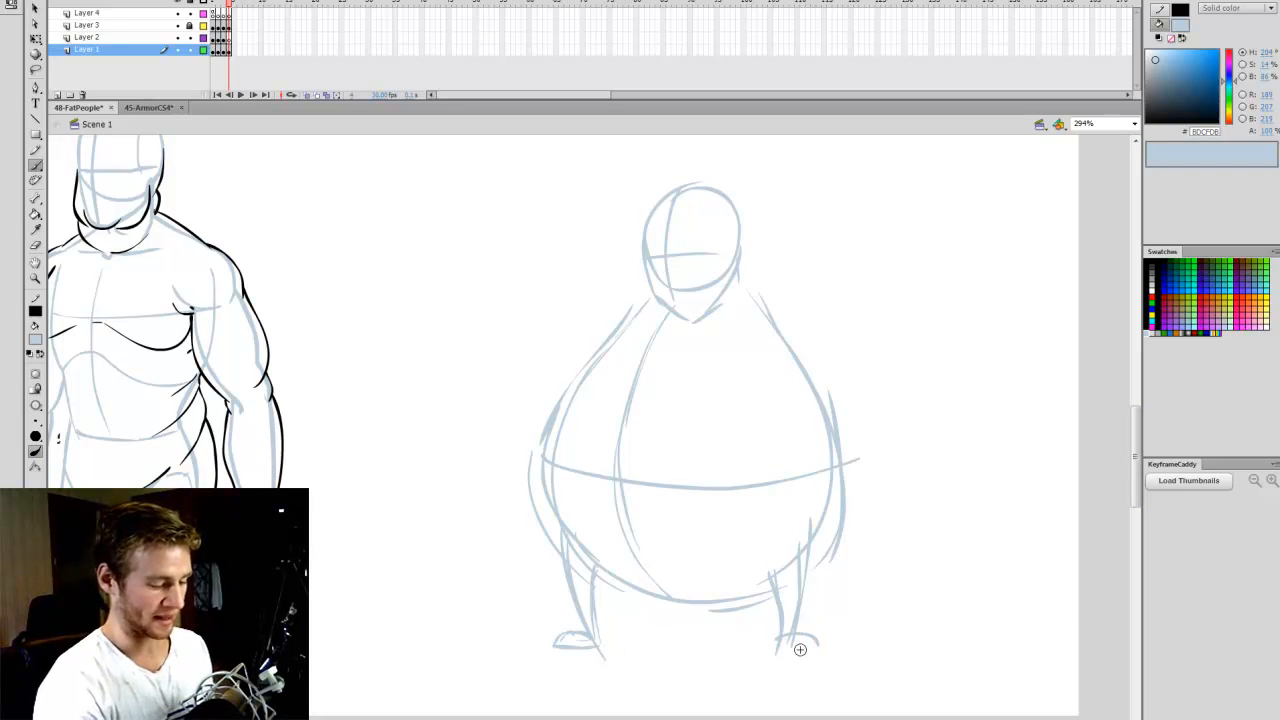
- Shorten the cartoon figure's legs by squashing the lower legs and feet upward with Free Transform
key("q")
left_click_drag(548, 670, 887, 598)
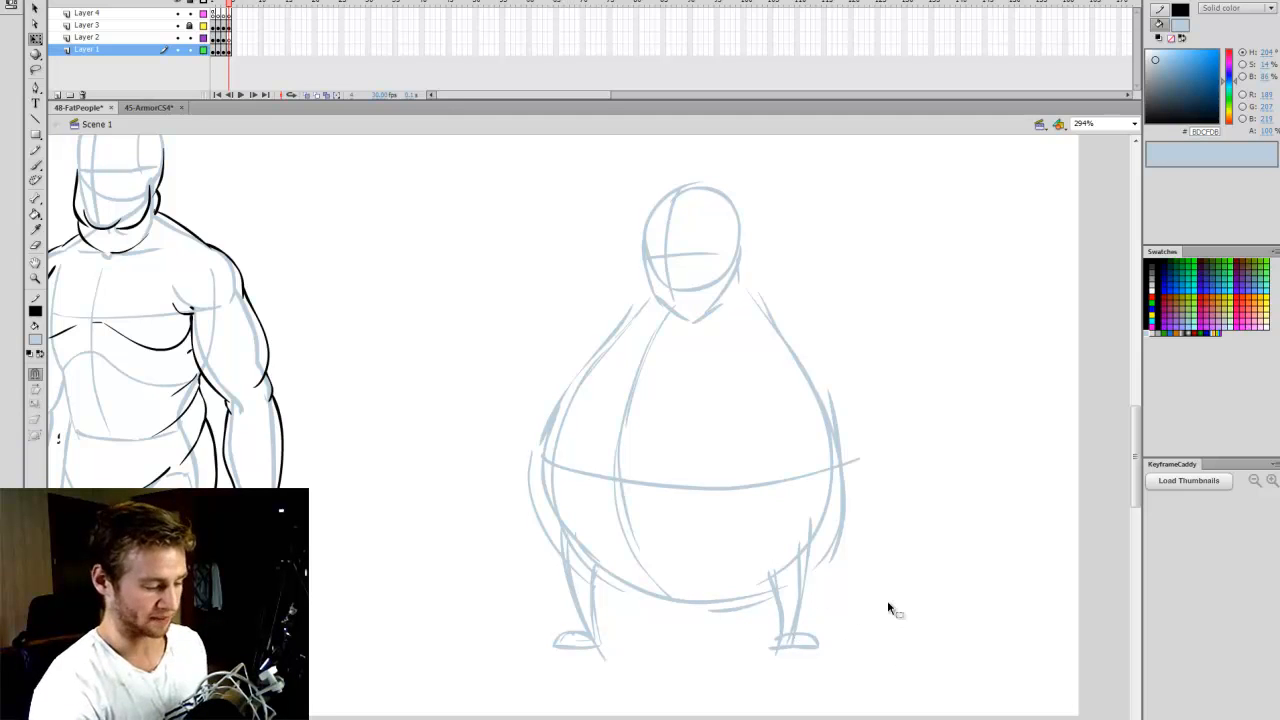
left_click_drag(686, 663, 687, 648)
left_click(719, 654)
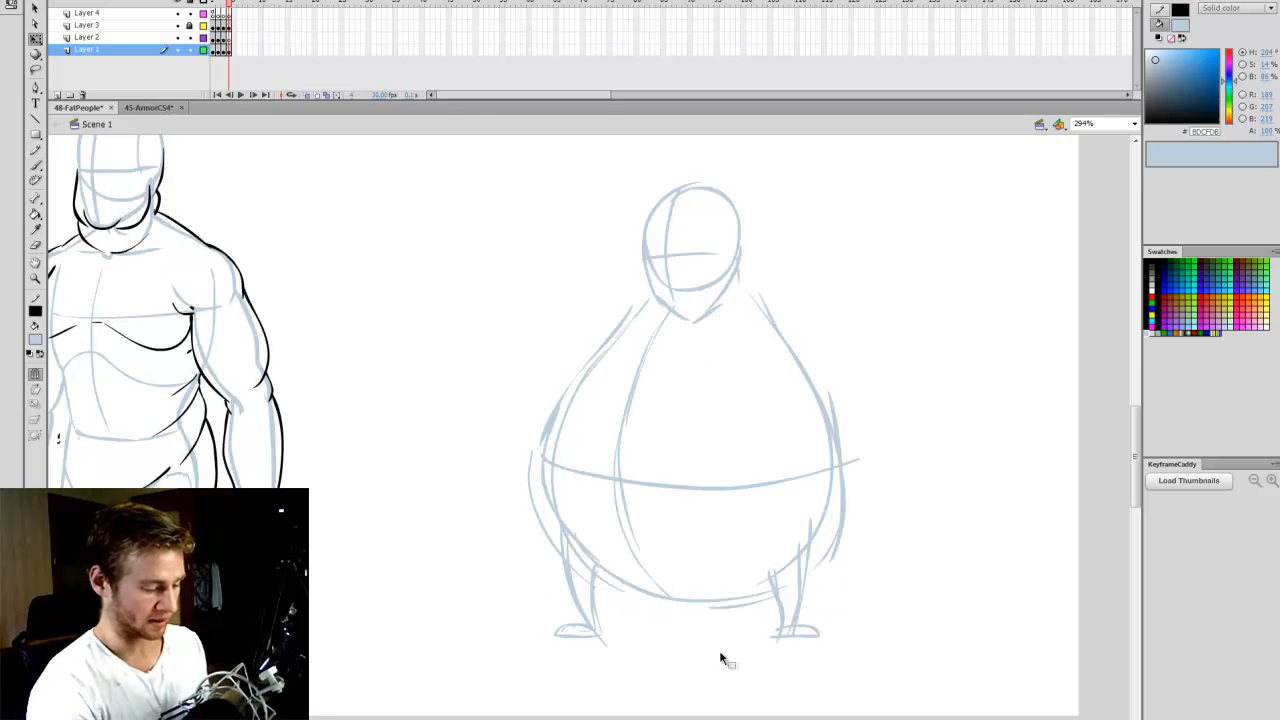
- Erase the pointed chin on the cartoon head and redraw the jaw broader and flatter
key("b")
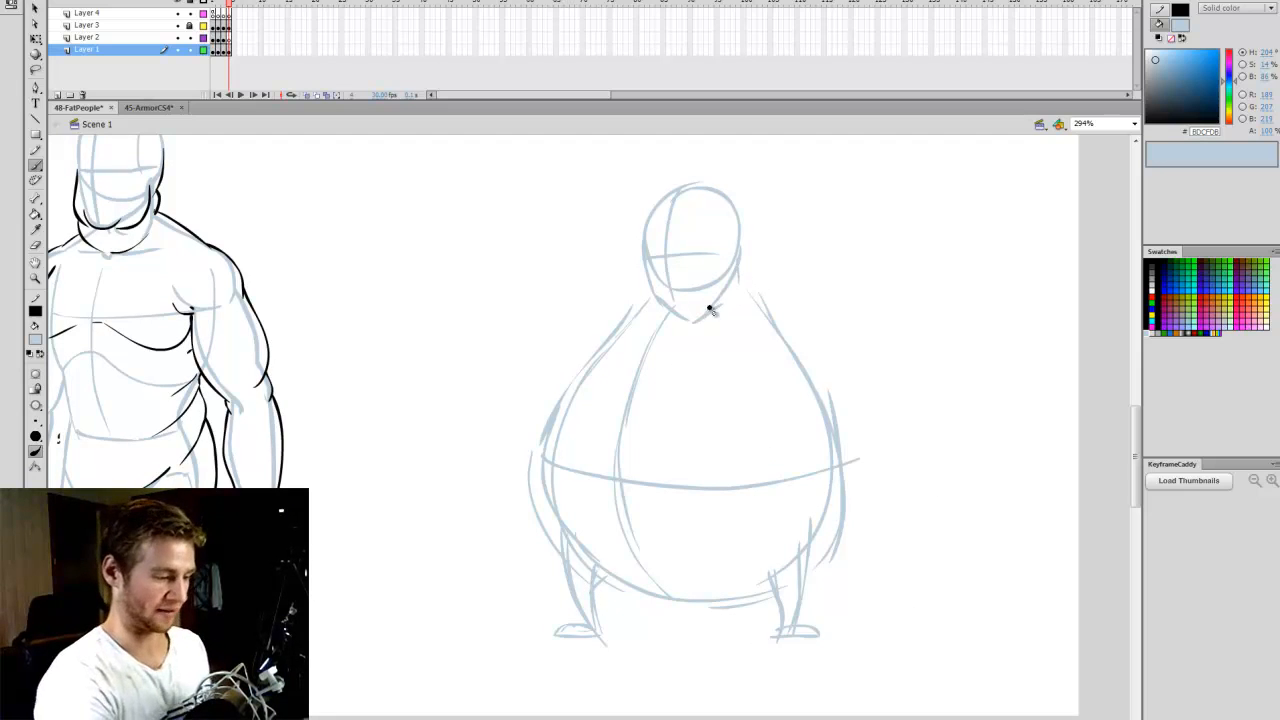
key("e")
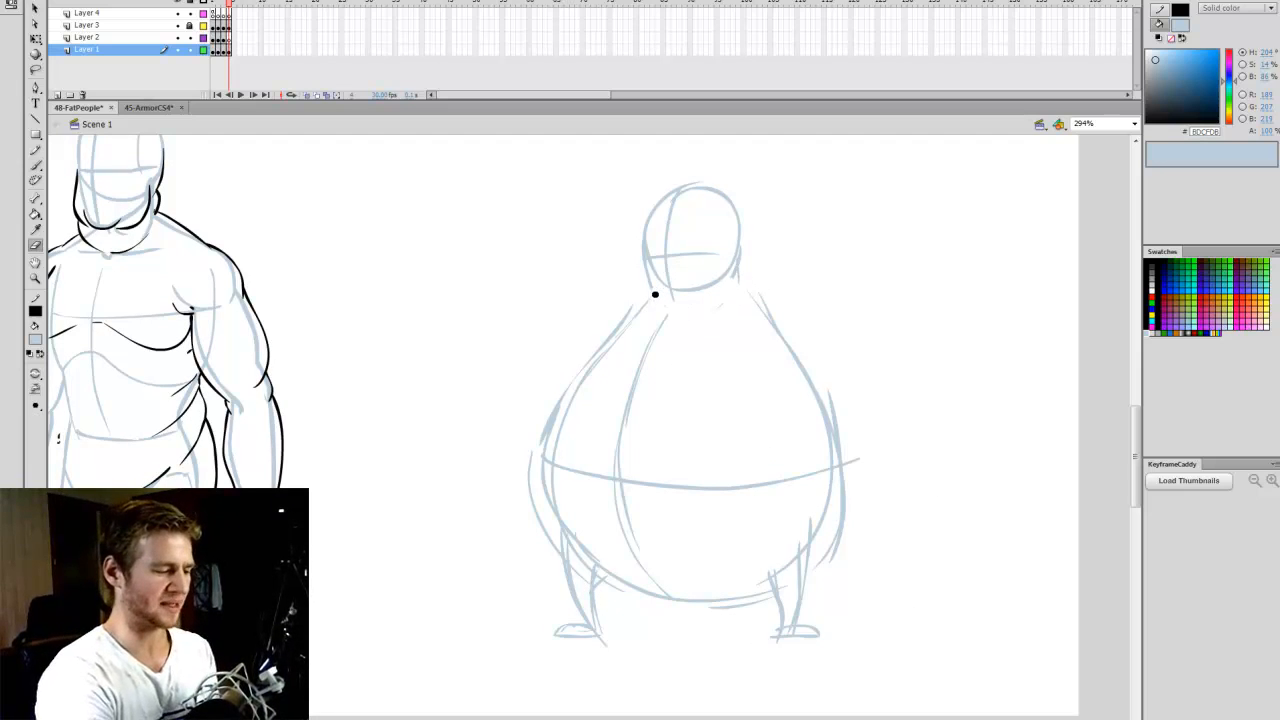
key("b")
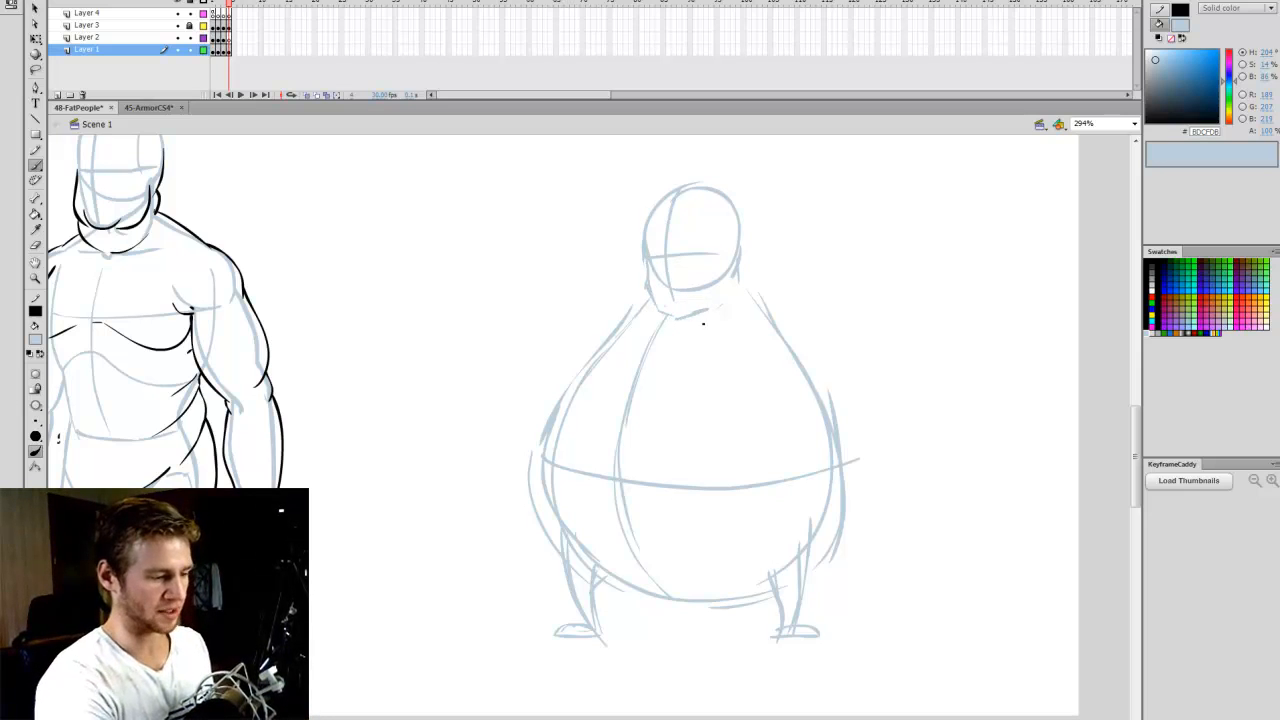
left_click_drag(703, 323, 740, 282)
- Sketch the upper arm hanging from the shoulder on the head's far side, with a forearm line bent across the belly
scroll(1130, 410, "up", 1)
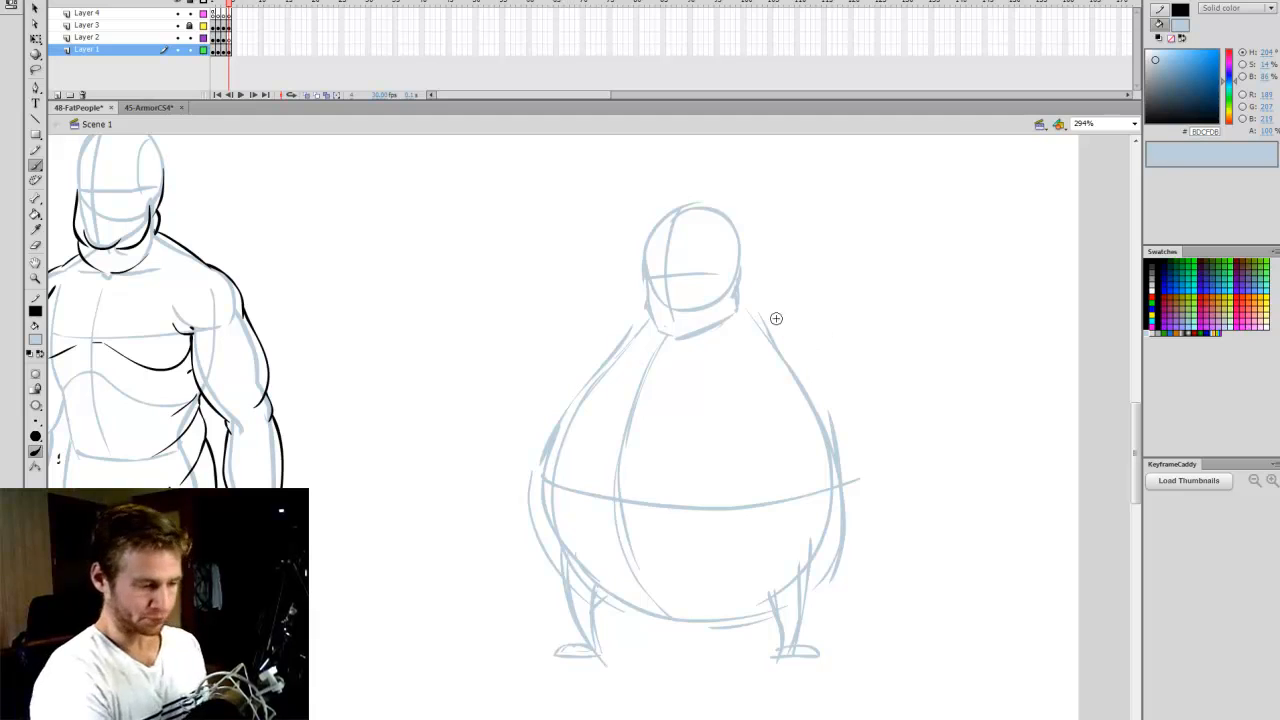
left_click_drag(742, 299, 832, 428)
left_click_drag(767, 383, 833, 427)
- Sketch the other arm stretched out sideways from the neck, thick at the shoulder and tapering toward the wrist
left_click_drag(646, 314, 530, 358)
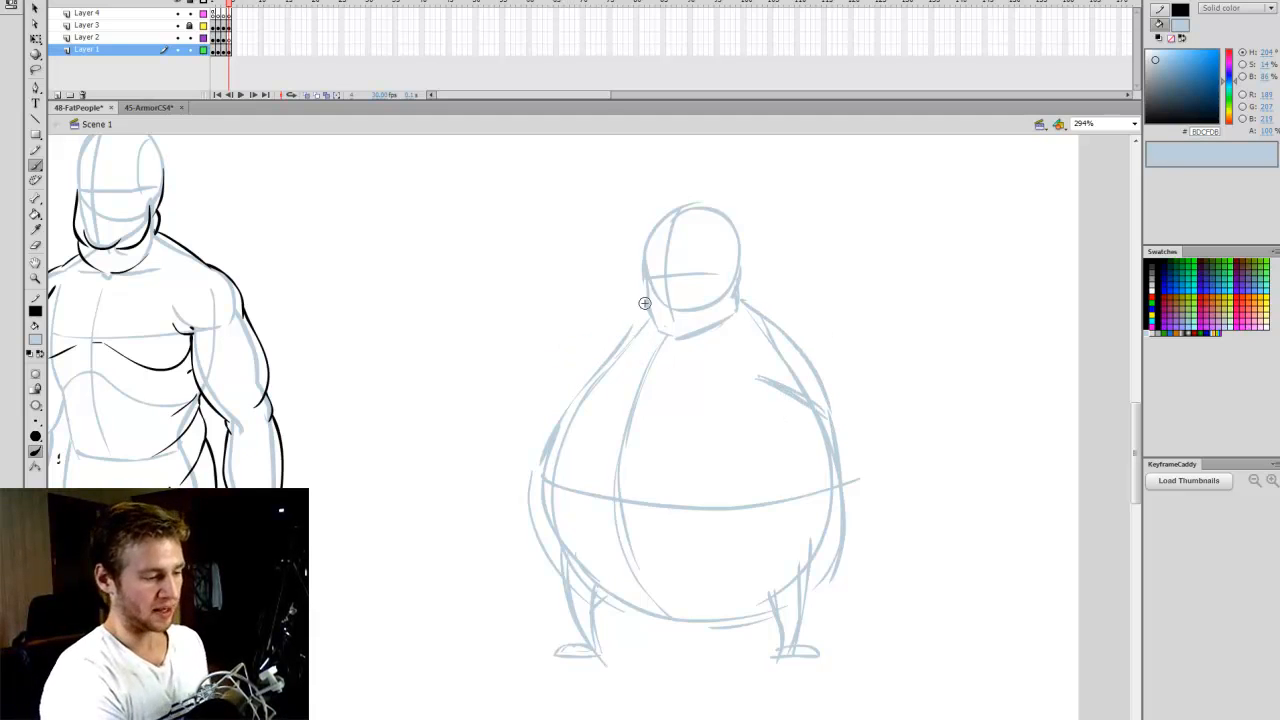
left_click_drag(644, 303, 545, 321)
left_click_drag(588, 373, 523, 334)
left_click_drag(530, 339, 597, 373)
mouse_move(606, 321)
left_mouse_down()
mouse_move(532, 315)
mouse_move(548, 348)
left_mouse_up()
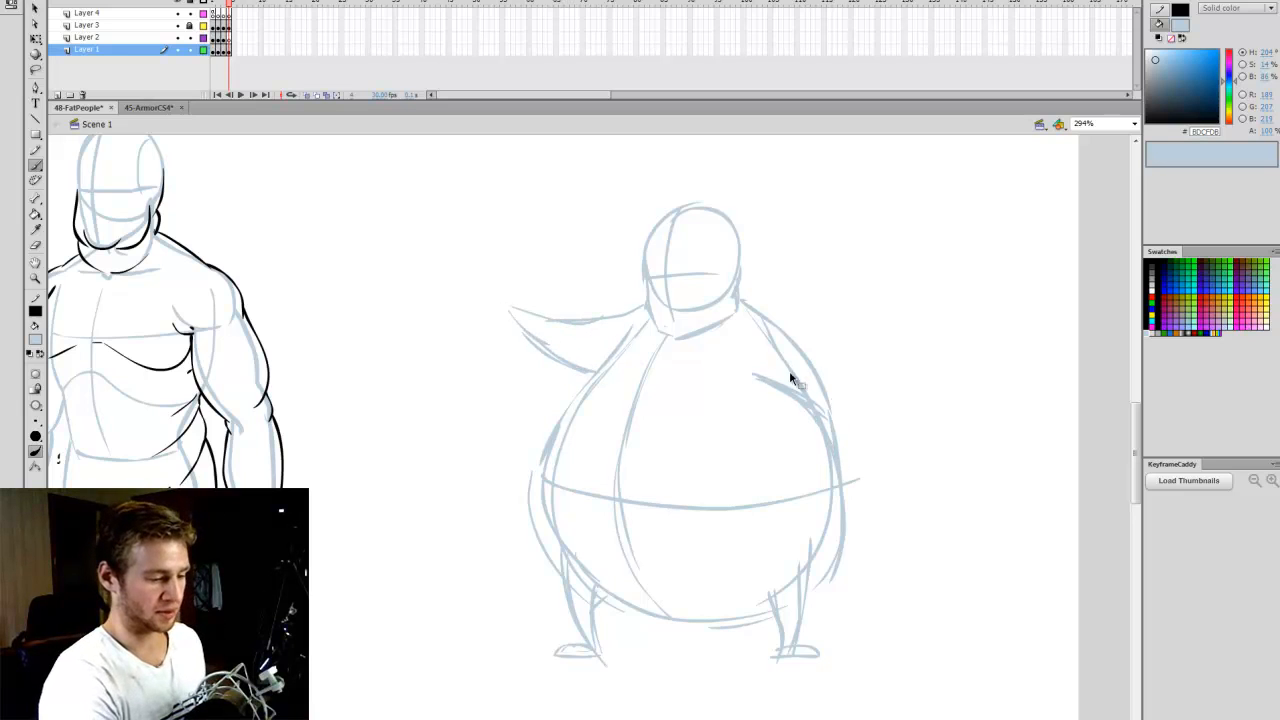
- Refine the bent arm's inner line, then add a raised hand to the outstretched arm and a small hand to the bent arm
mouse_move(738, 372)
left_mouse_down()
mouse_move(811, 424)
mouse_move(822, 452)
mouse_move(820, 426)
left_mouse_up()
key("e")
key("b")
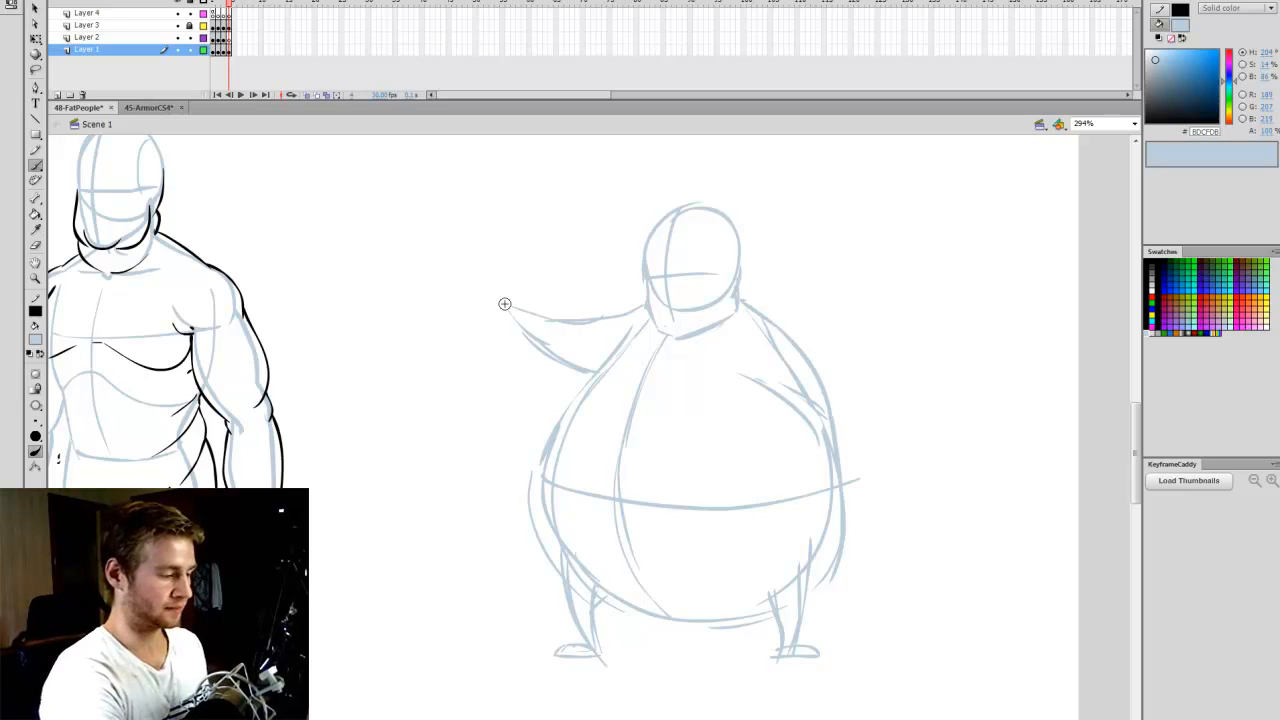
mouse_move(511, 315)
left_mouse_down()
mouse_move(474, 291)
mouse_move(485, 266)
mouse_move(472, 292)
left_mouse_up()
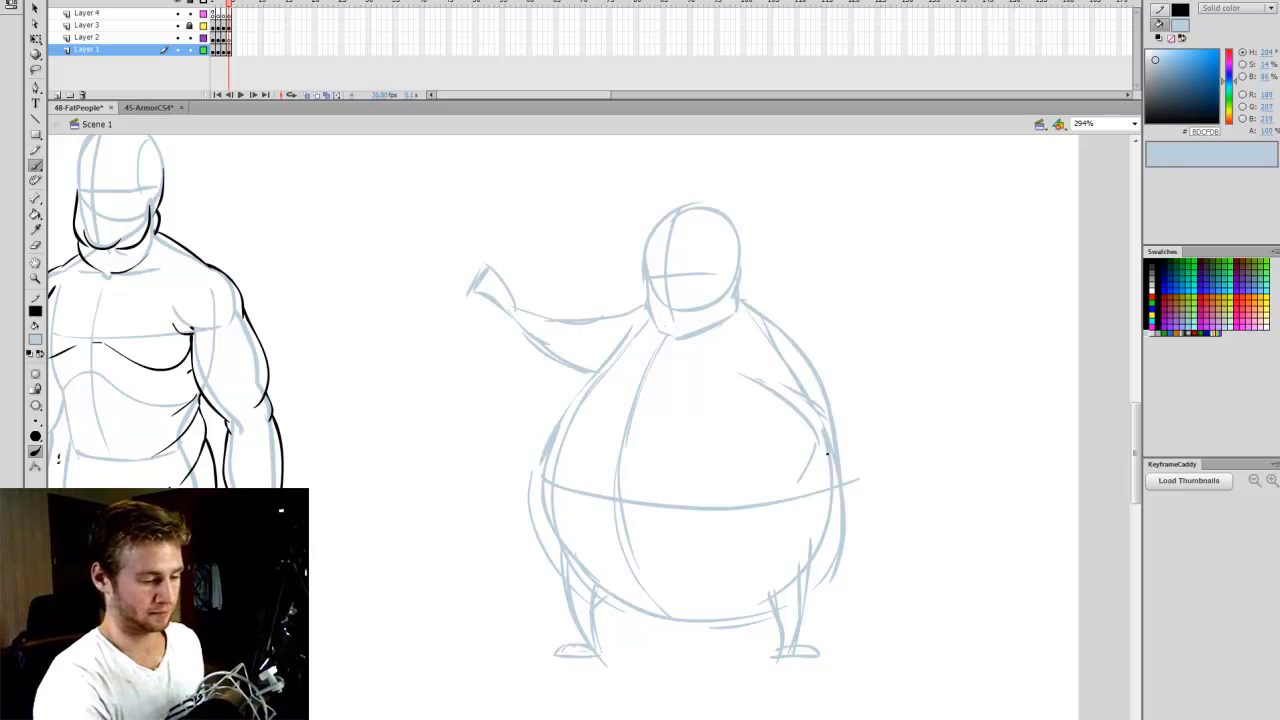
left_click_drag(826, 453, 820, 489)
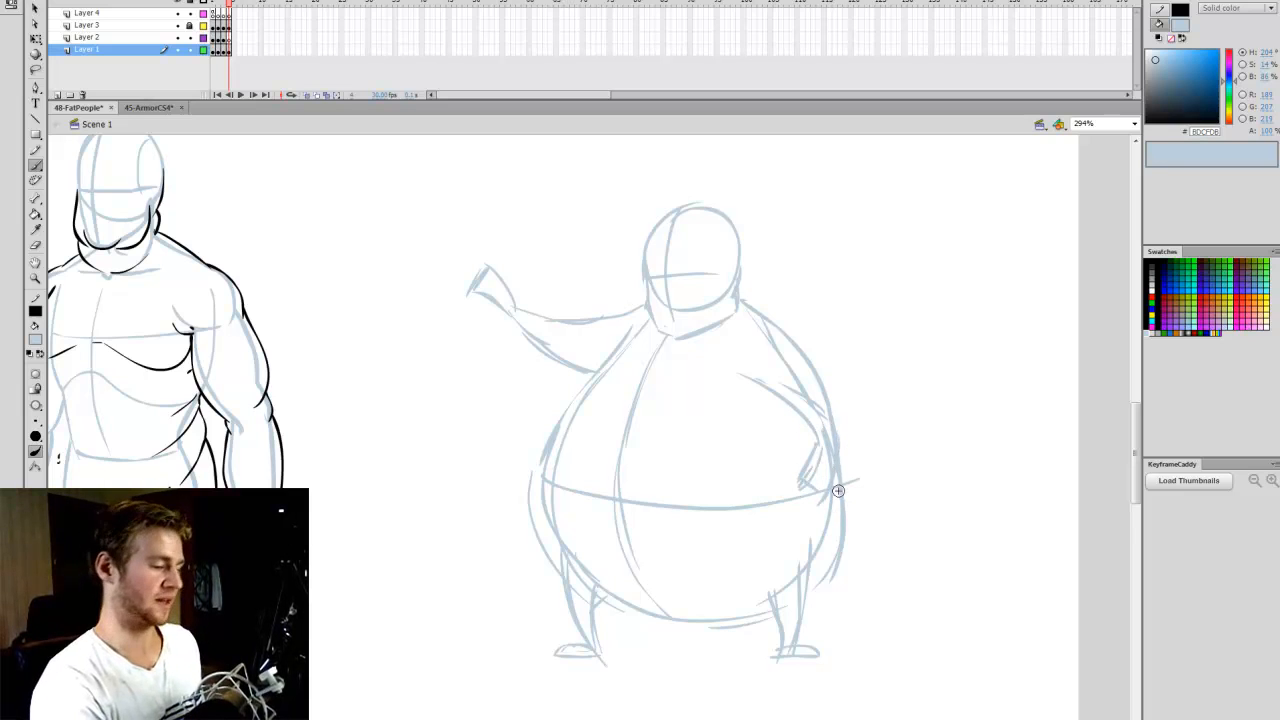
- Delete the cartoon head and redraw it as a cone with a wide jaw and narrow crown, including centre and eye lines
key("l")
mouse_move(742, 284)
left_mouse_down()
mouse_move(715, 336)
mouse_move(654, 327)
mouse_move(674, 191)
mouse_move(757, 257)
left_mouse_up()
key("Delete")
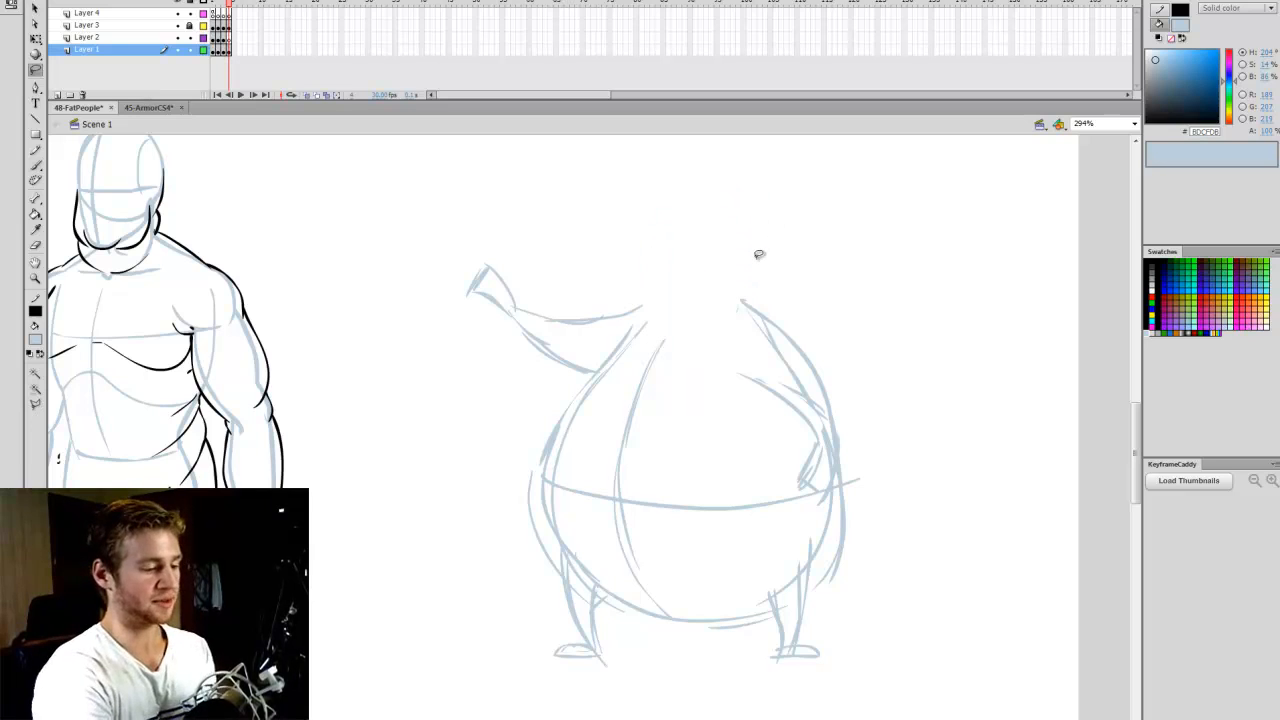
key("b")
mouse_move(649, 313)
left_mouse_down()
mouse_move(687, 341)
mouse_move(748, 308)
mouse_move(646, 330)
mouse_move(670, 242)
mouse_move(696, 221)
mouse_move(746, 309)
mouse_move(716, 223)
mouse_move(673, 300)
mouse_move(674, 332)
left_mouse_up()
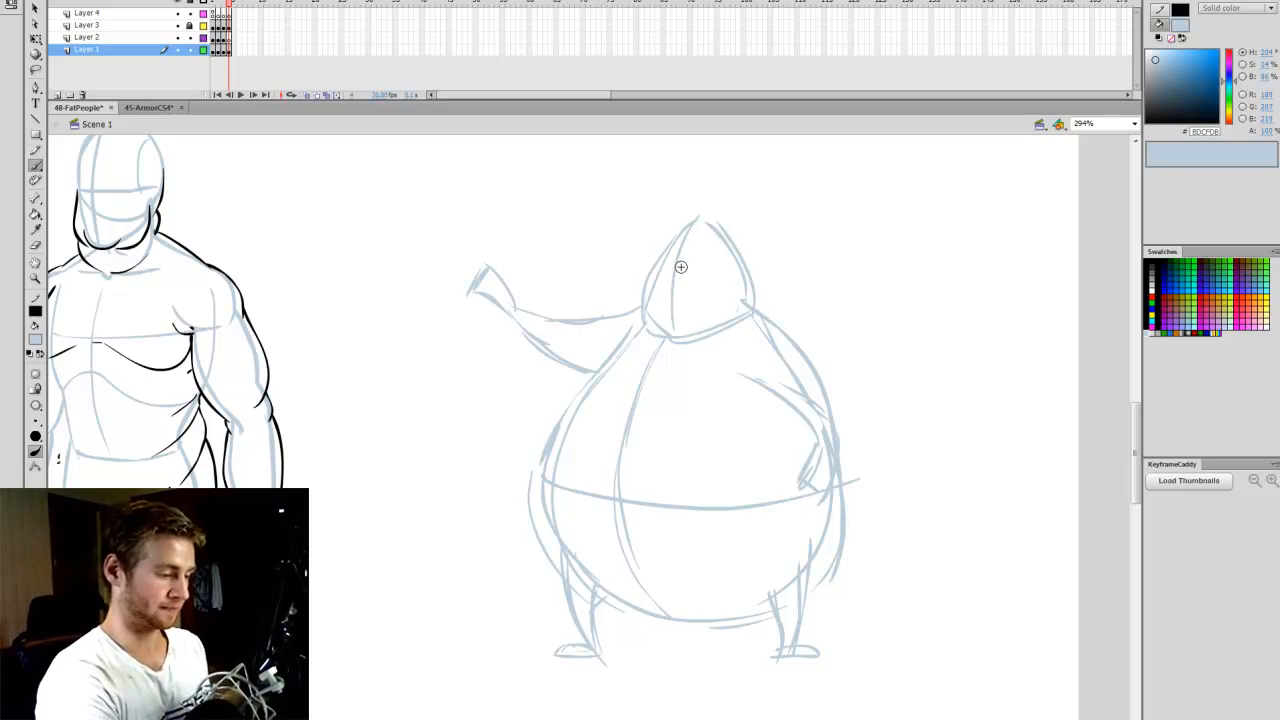
left_click_drag(656, 264, 738, 257)
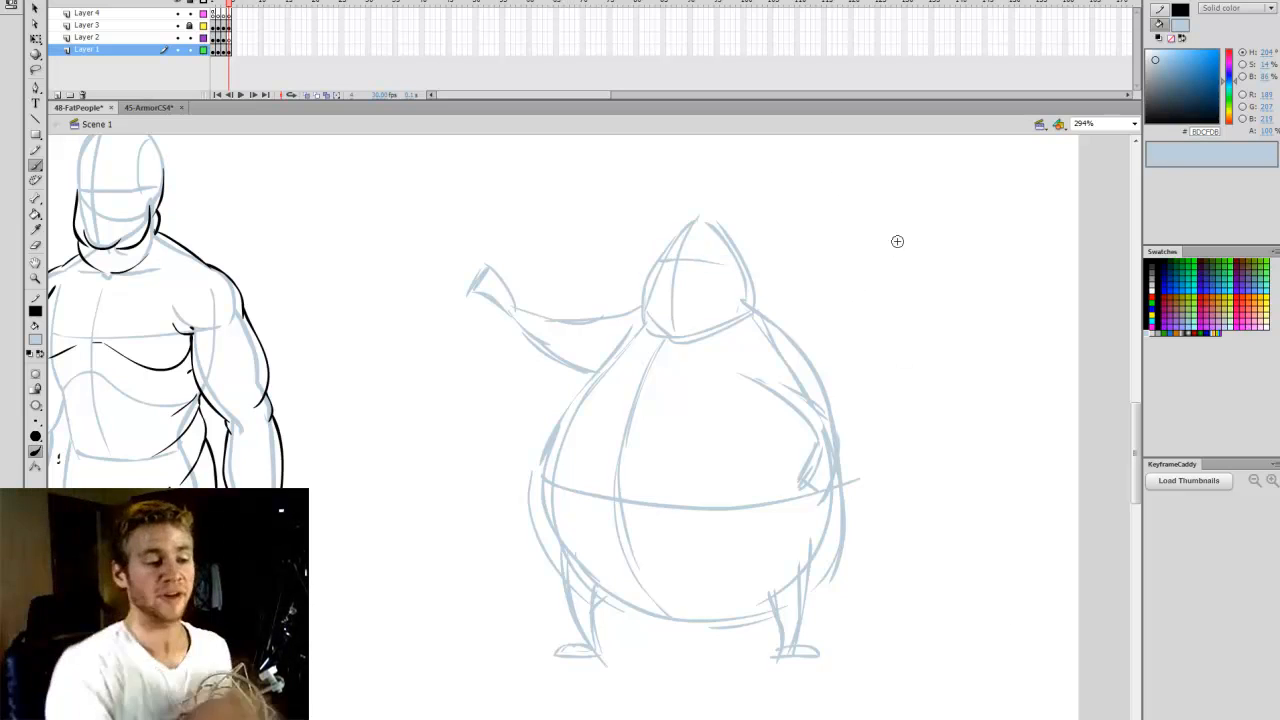
- Sketch a trial flat-topped, wide-jawed head with a centre line beside the figure, and remove it again
mouse_move(906, 223)
left_mouse_down()
mouse_move(880, 309)
mouse_move(900, 337)
mouse_move(994, 302)
left_mouse_up()
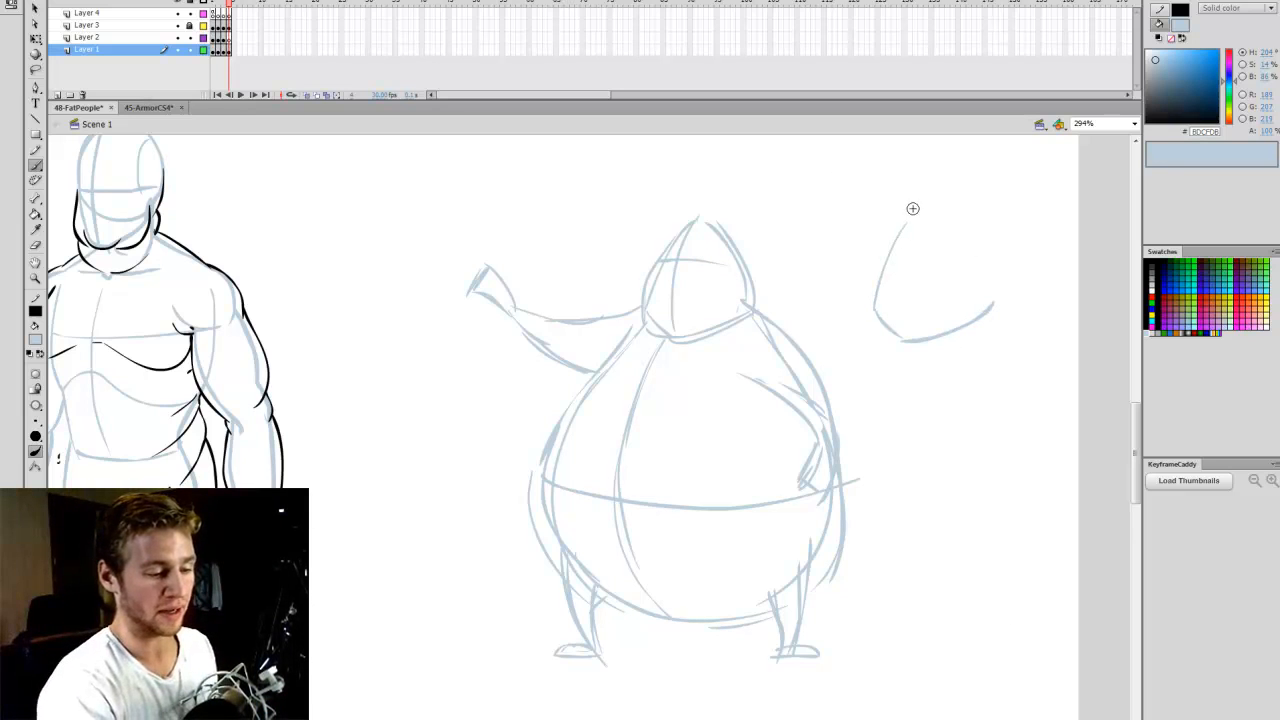
left_click_drag(960, 228, 991, 295)
left_click_drag(923, 211, 900, 340)
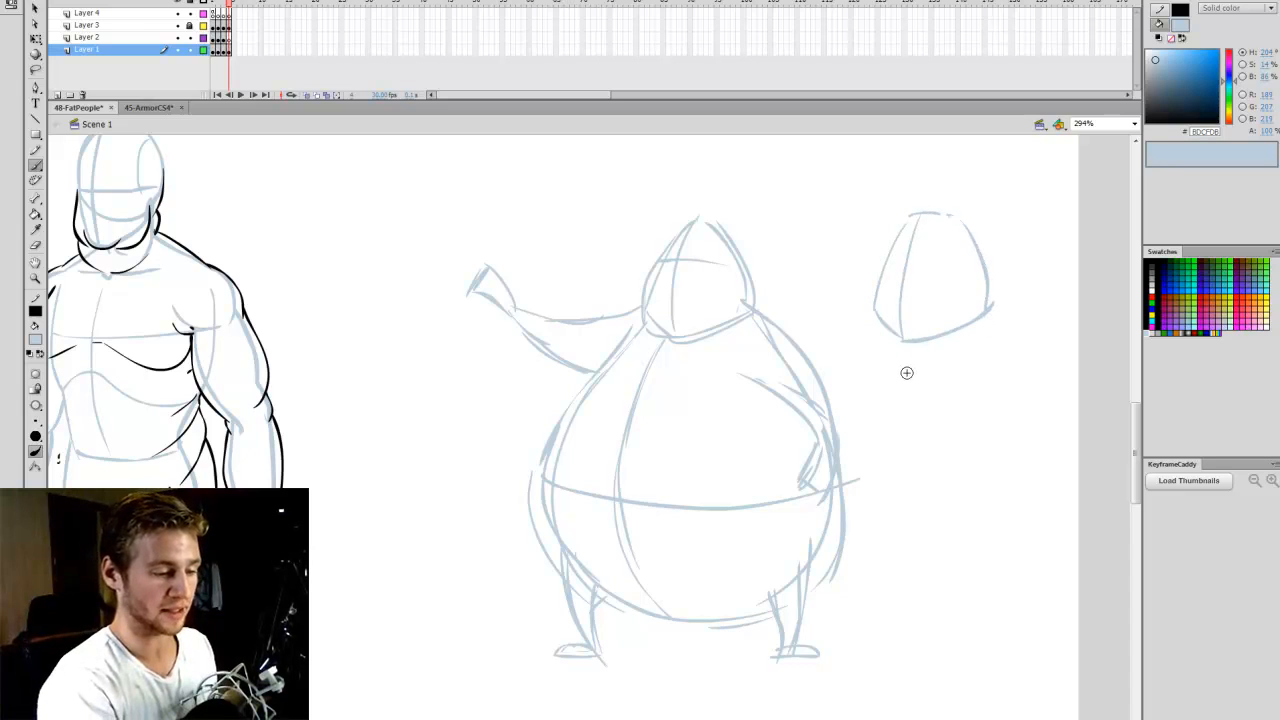
key("v")
mouse_move(1004, 205)
left_mouse_down()
mouse_move(909, 283)
mouse_move(862, 372)
left_mouse_up()
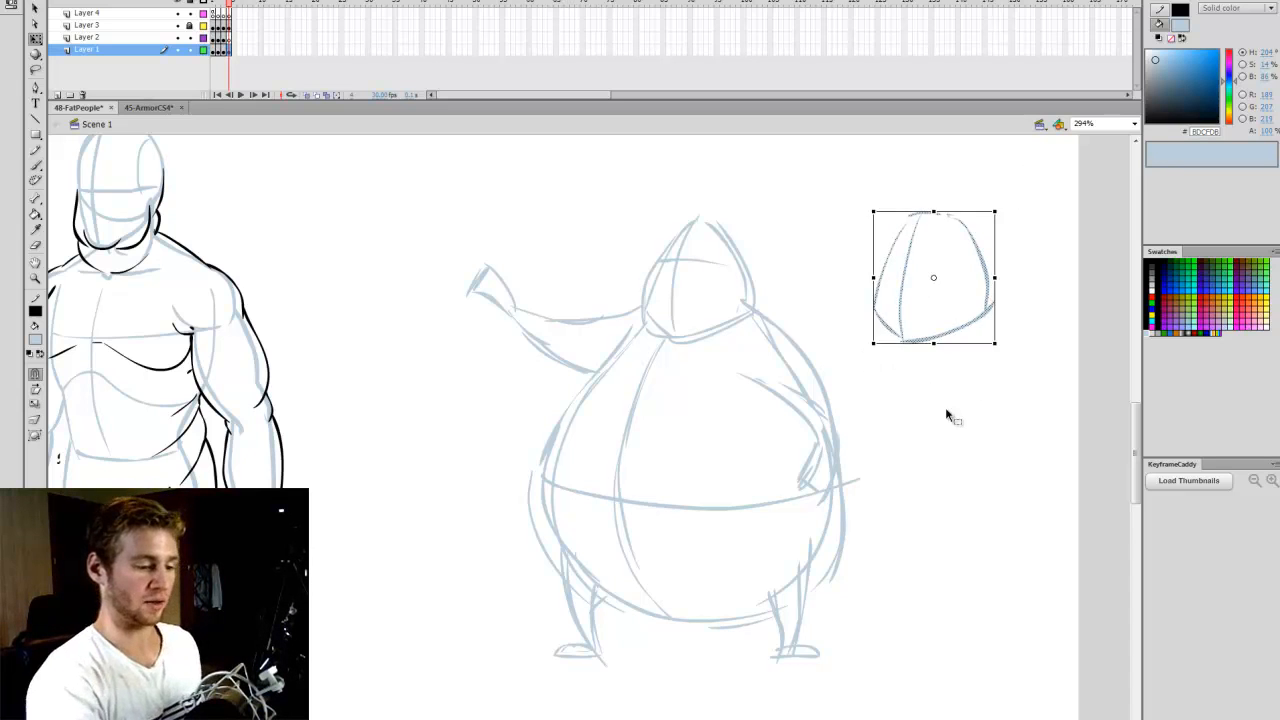
key("Delete")
- Stretch the entire cartoon figure wider and move it slightly down on the canvas
key("ctrl+a")
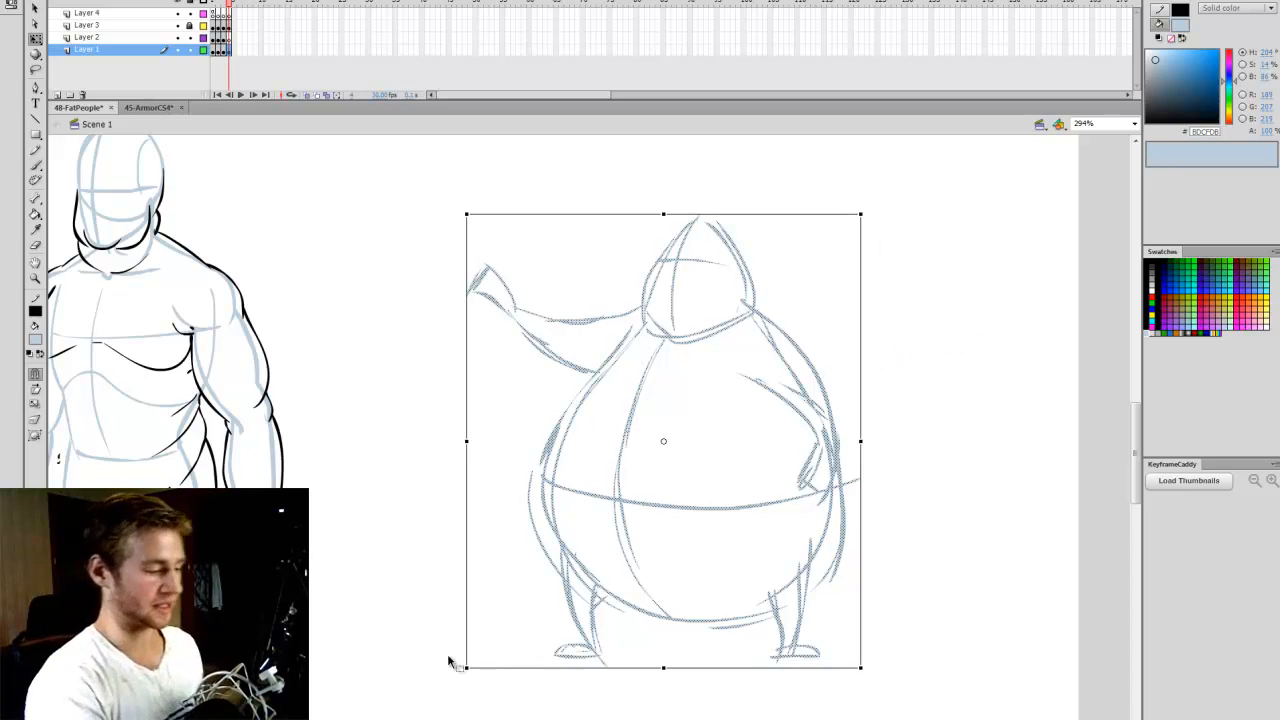
left_click_drag(861, 215, 900, 214)
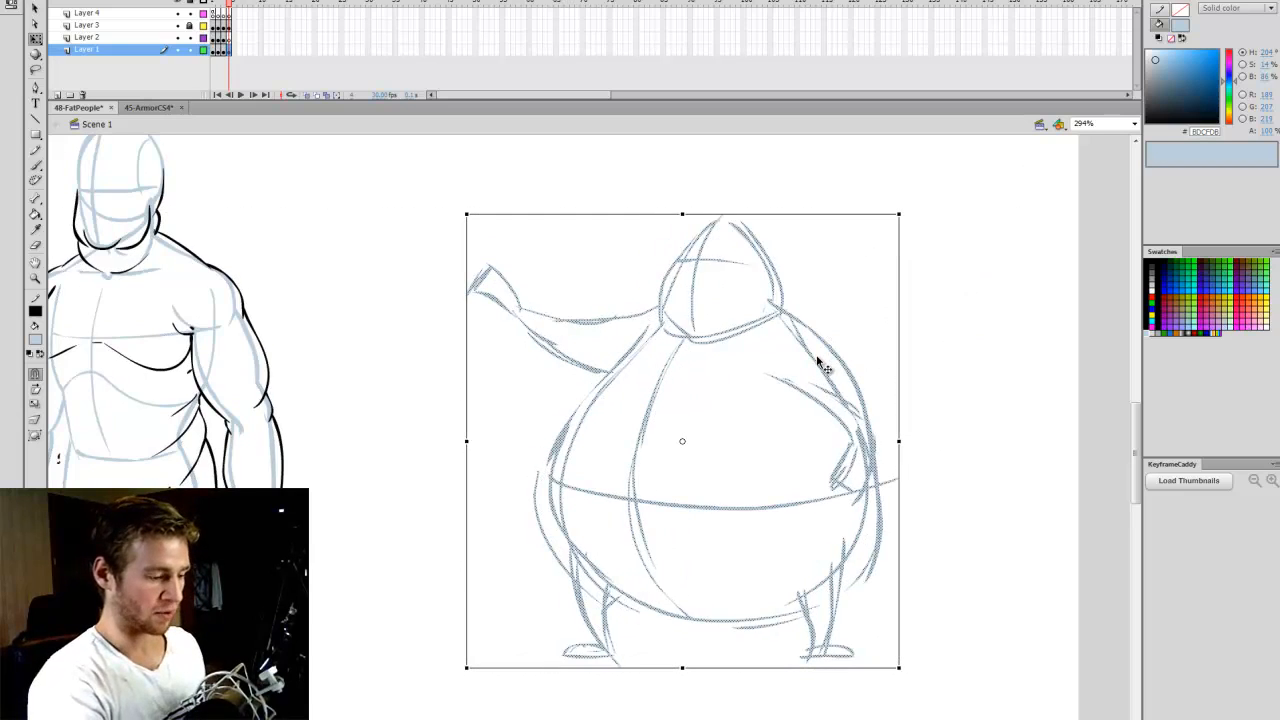
left_click_drag(820, 363, 800, 391)
left_click(900, 322)
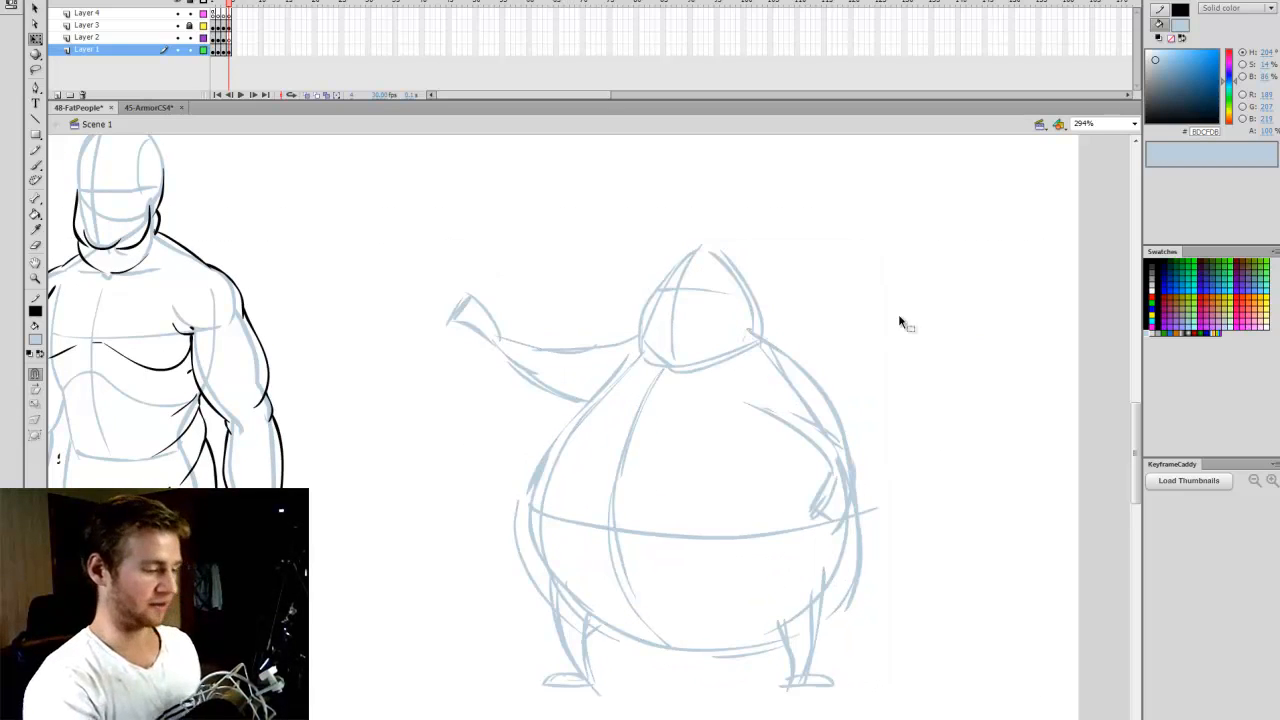
- Lock Layer 1, make the current frame of Layer 2 active, and set the brush colour to black
left_click(190, 50)
left_click(229, 38)
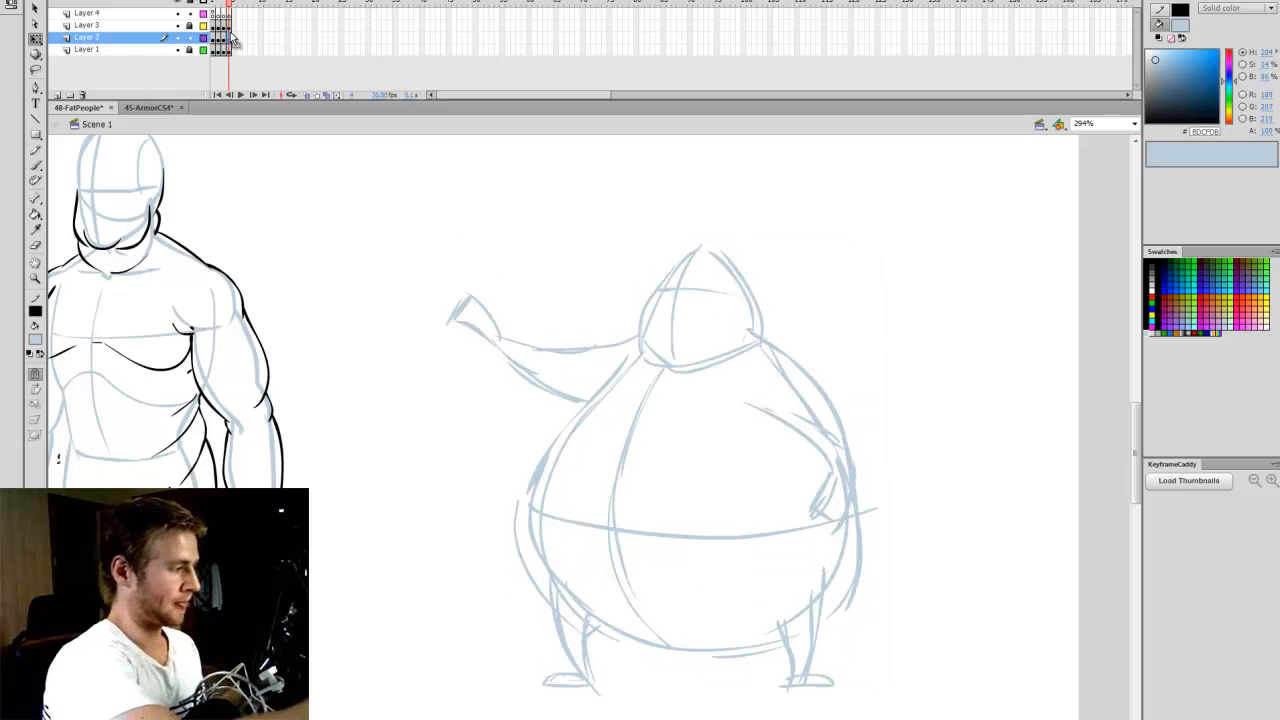
key("z")
left_click_drag(449, 220, 895, 695)
key("b")
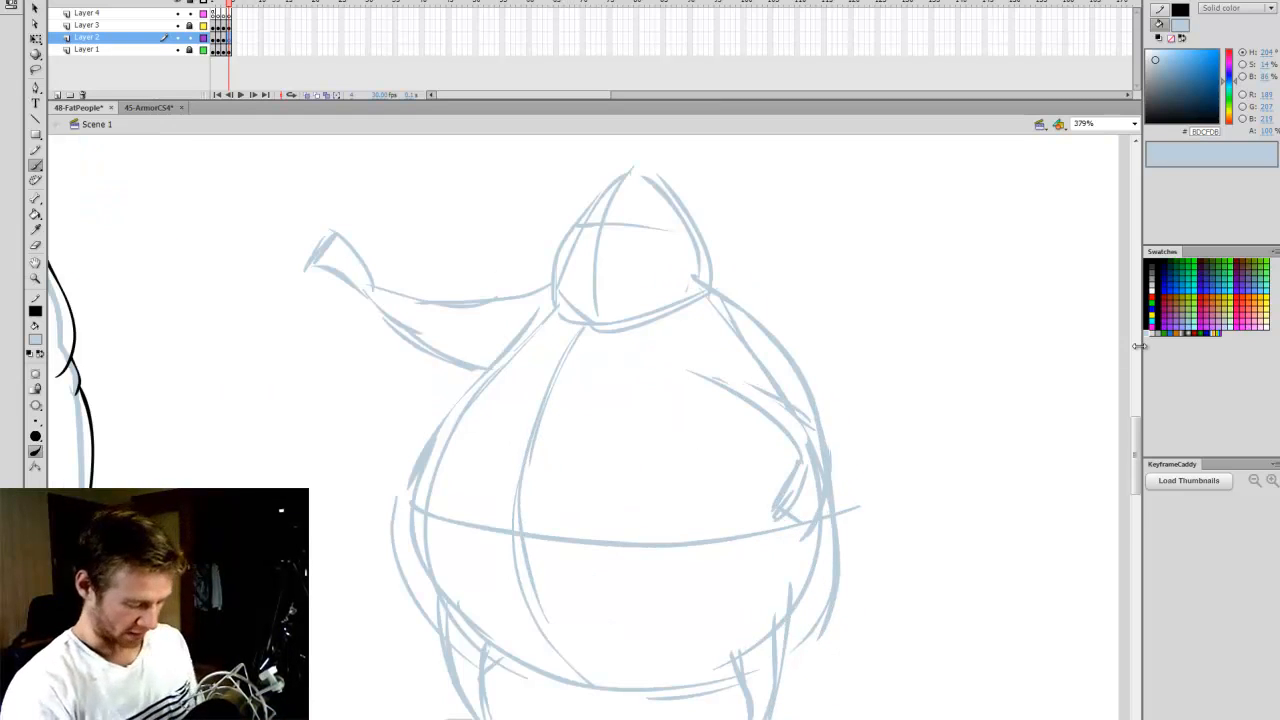
left_click(1152, 261)
- Ink the cartoon face's large round nose, ragged moustache outline, and near eye with its raised eyebrow
left_click_drag(800, 430, 878, 430)
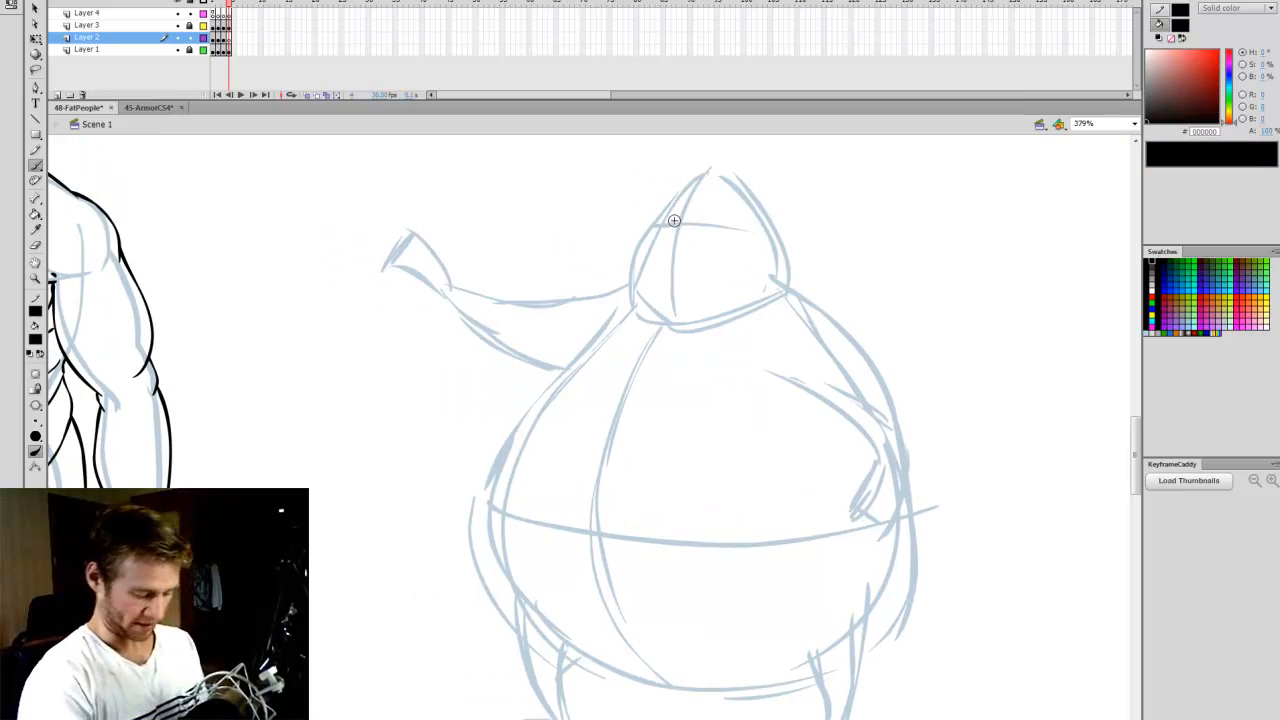
left_click_drag(632, 231, 693, 252)
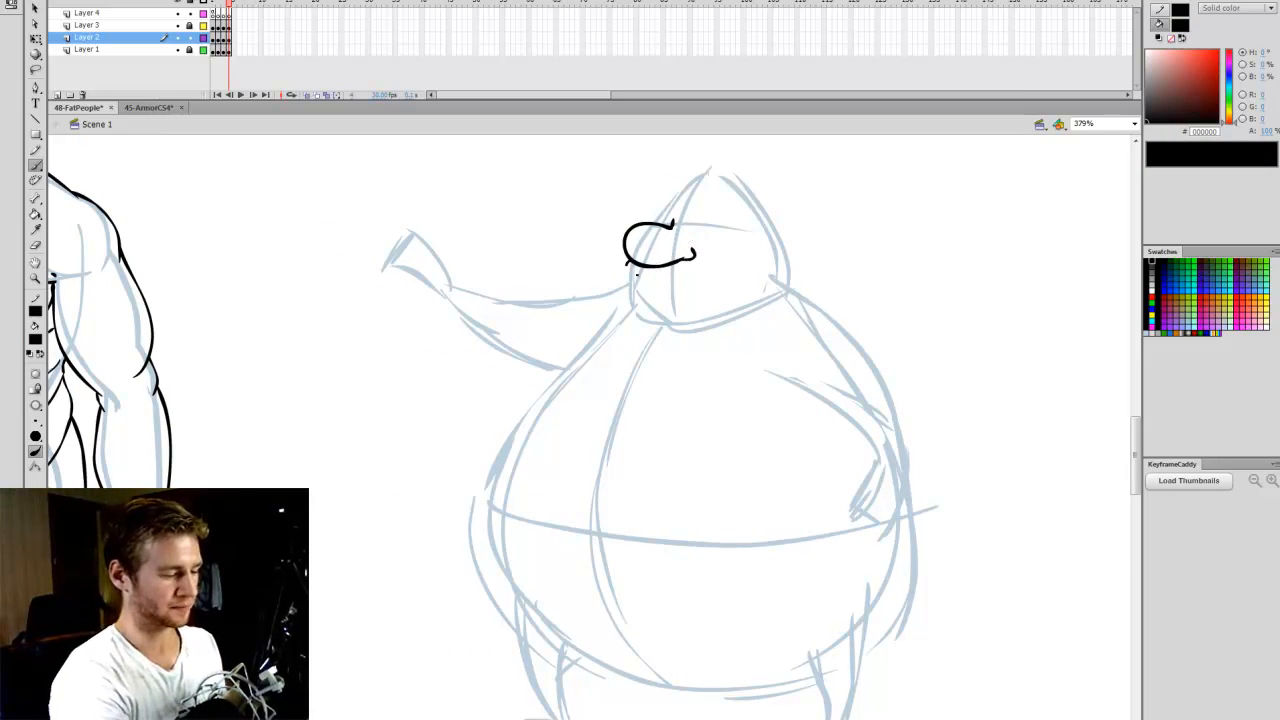
mouse_move(666, 282)
left_mouse_down()
mouse_move(702, 273)
mouse_move(695, 242)
left_mouse_up()
key("ctrl+z")
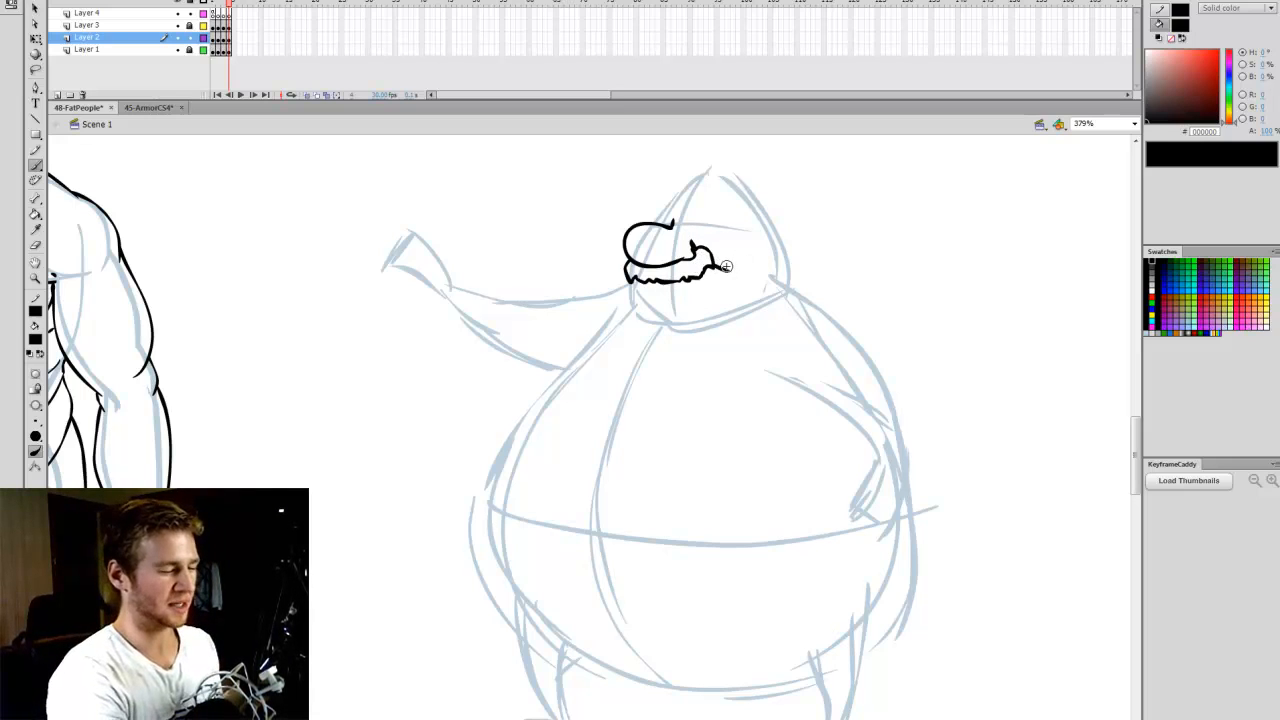
left_click_drag(702, 226, 732, 228)
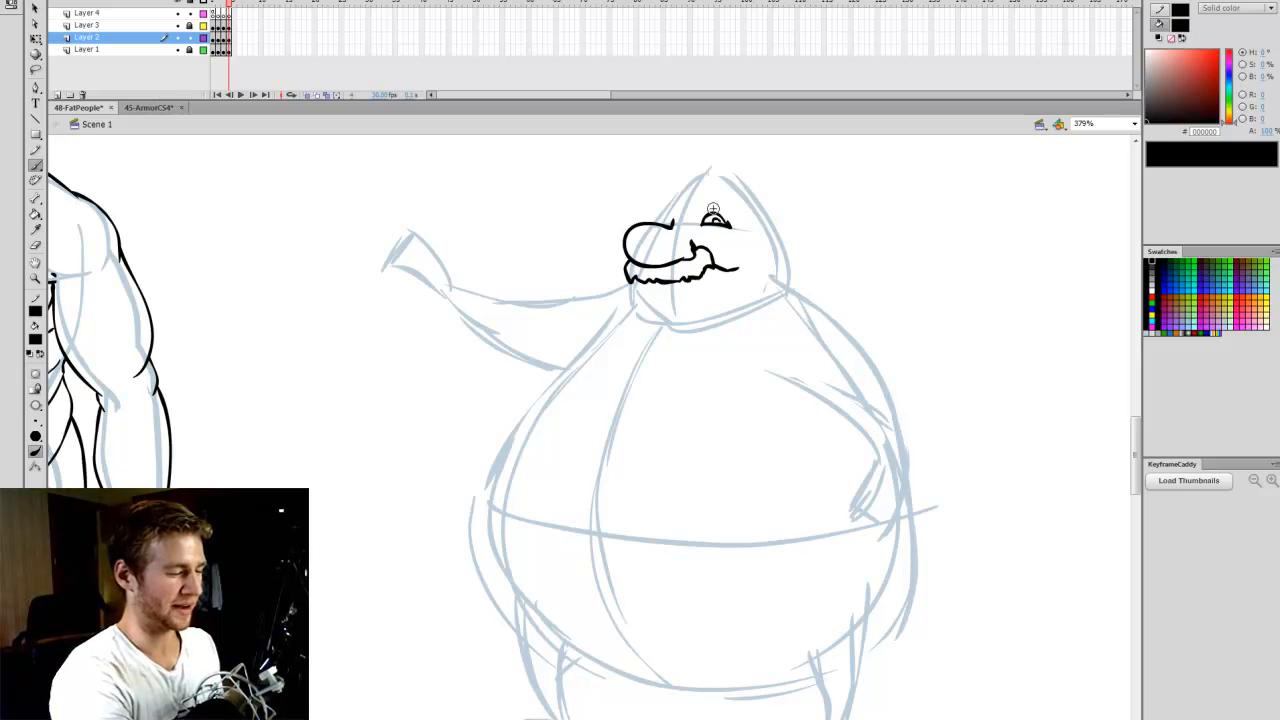
left_click_drag(718, 206, 731, 208)
- Try filling the moustache solid black and drawing an open mouth beneath it
key("k")
left_click(673, 269)
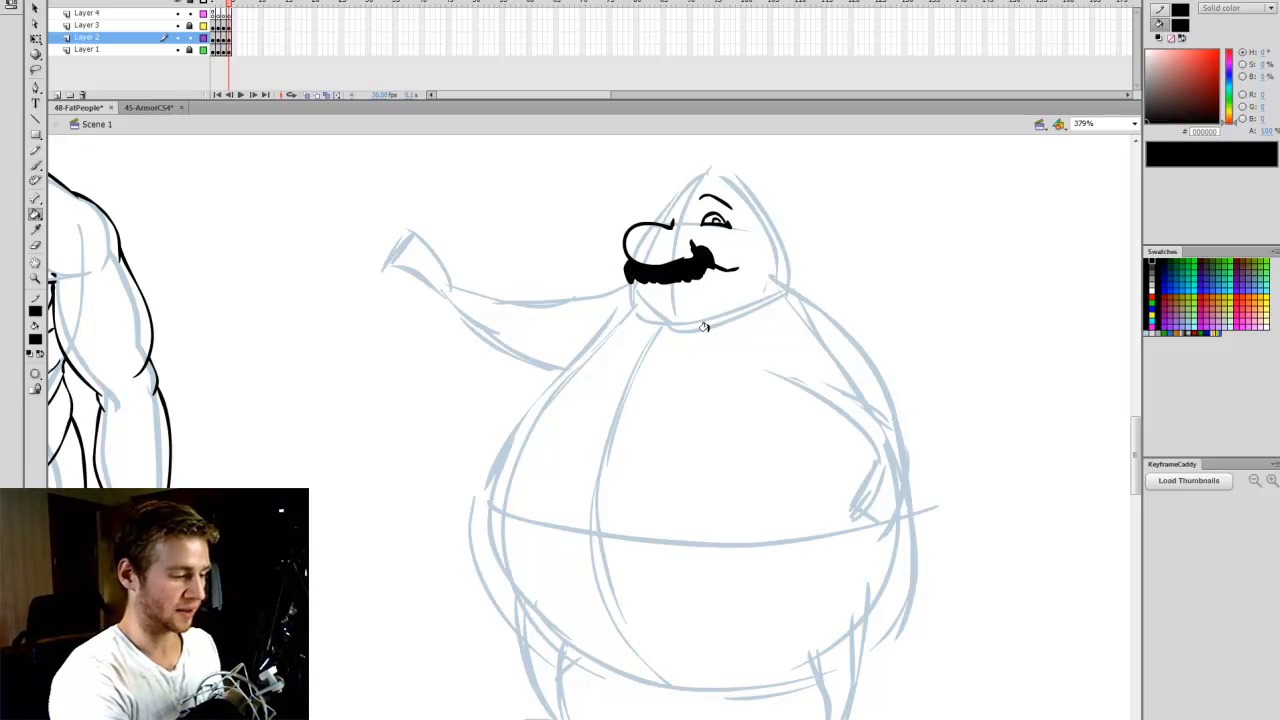
key("b")
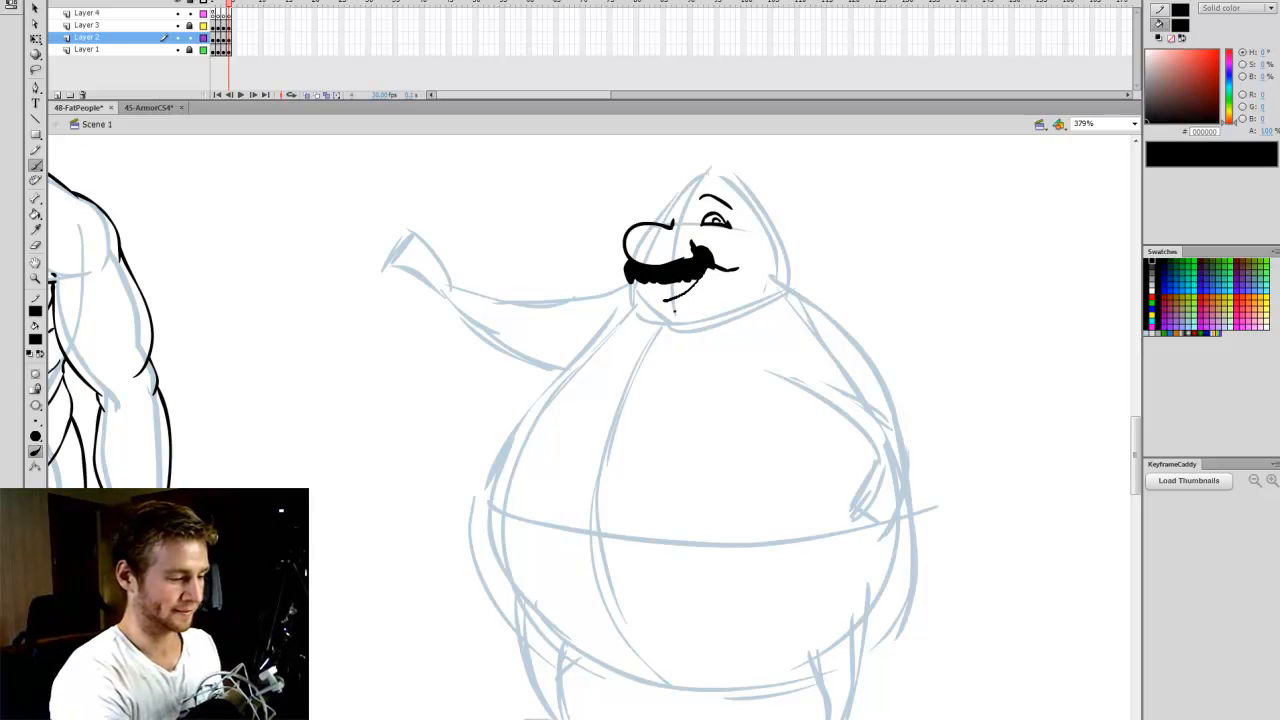
left_click_drag(698, 284, 670, 276)
key("k")
left_click(679, 292)
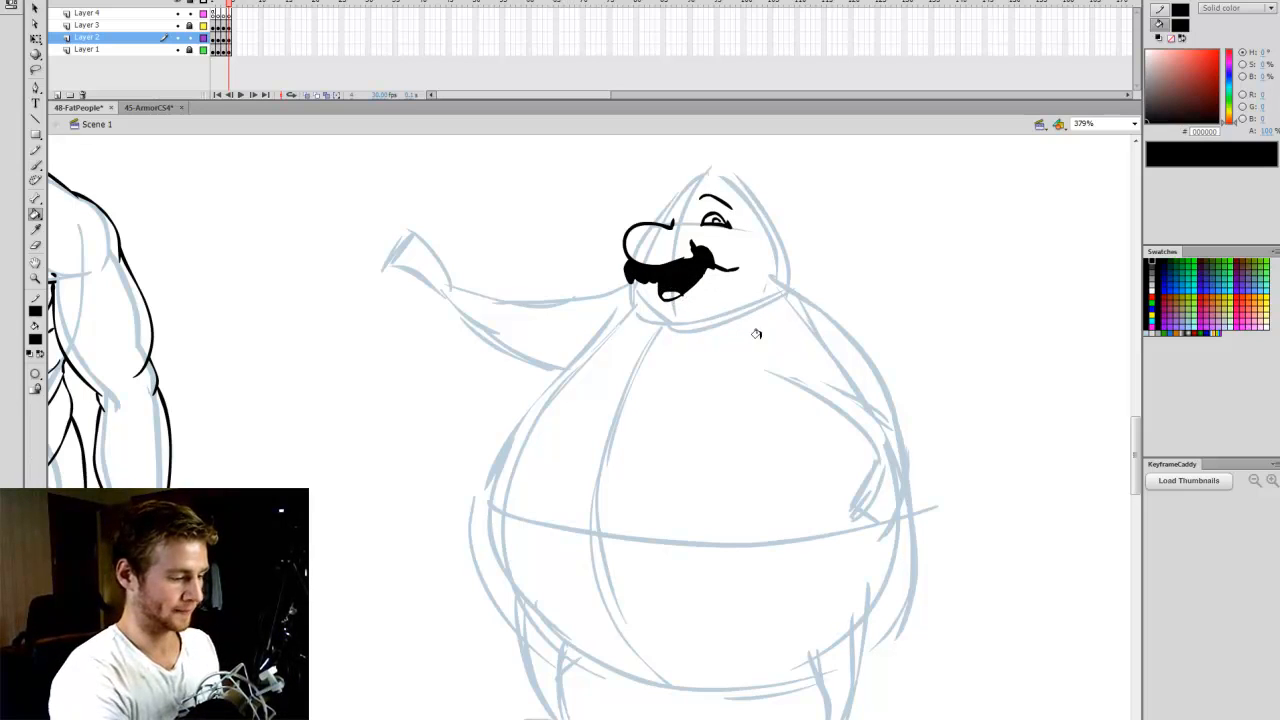
key("ctrl+z")
key("b")
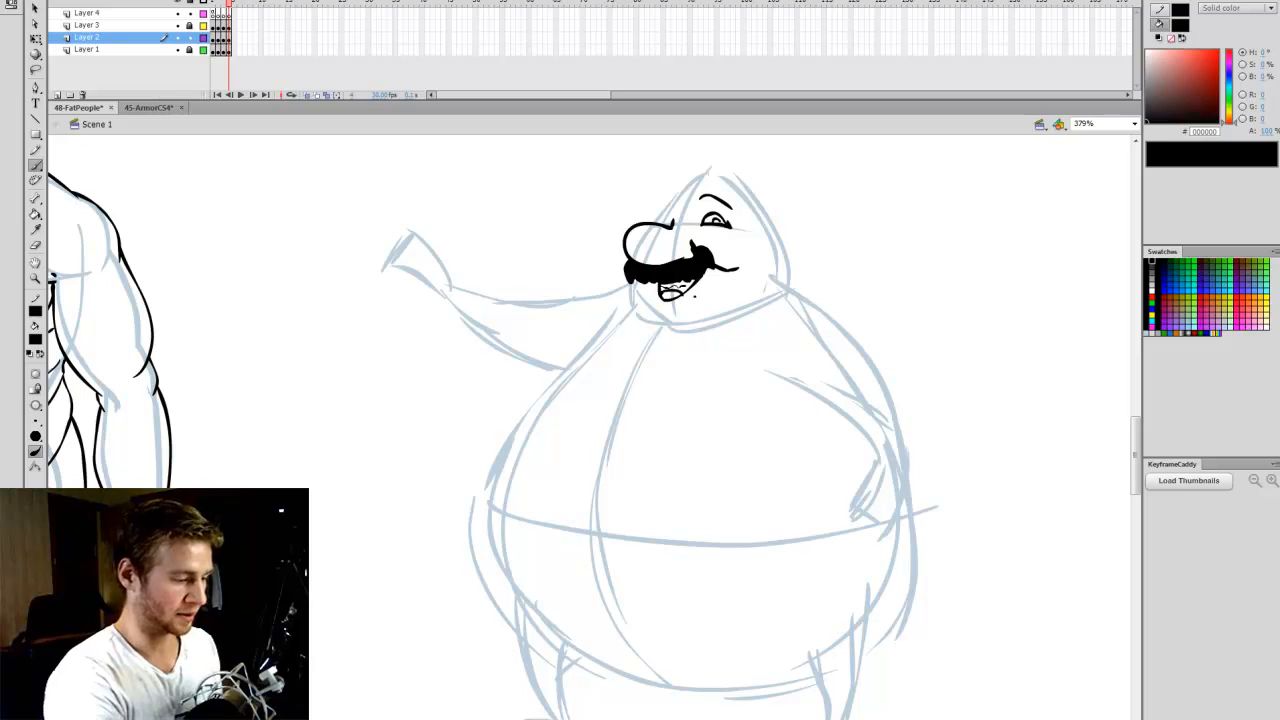
key("k")
left_click(676, 288)
key("b")
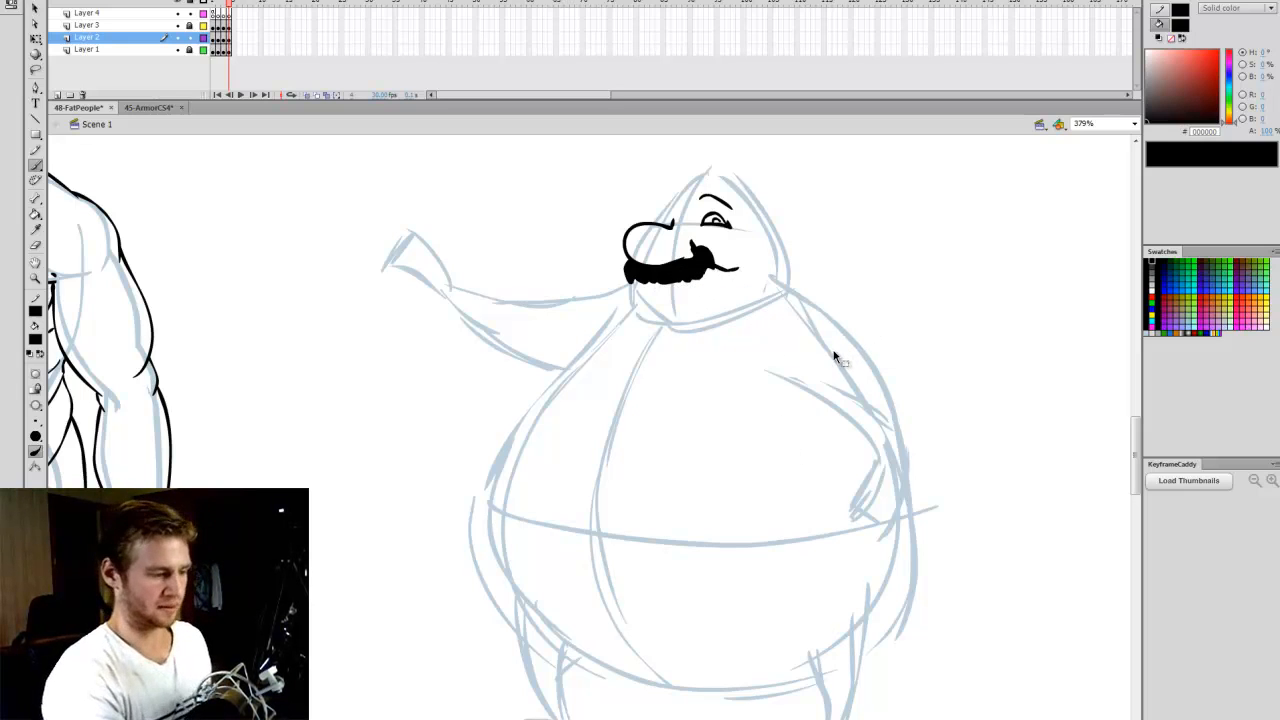
key("ctrl+z")
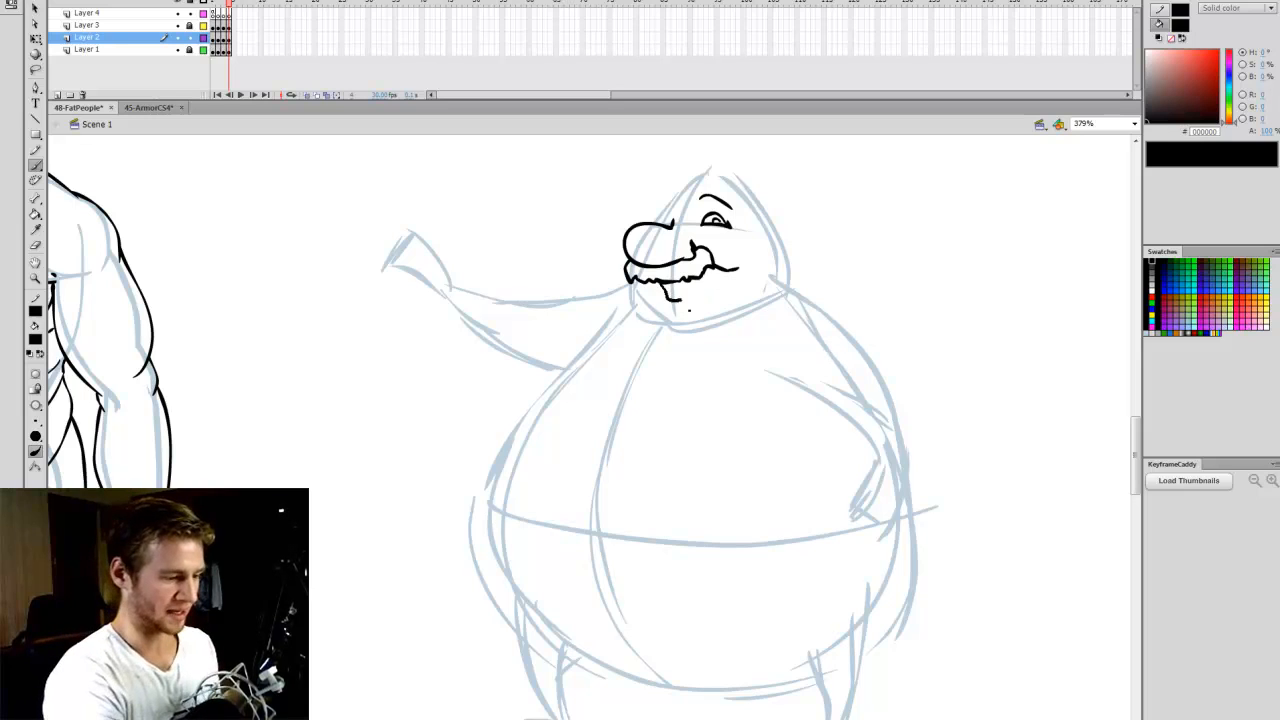
- Draw an open smiling mouth under the moustache and fill its interior black, leaving the tongue white
mouse_move(688, 311)
left_mouse_down()
mouse_move(708, 263)
mouse_move(697, 289)
left_mouse_up()
key("k")
left_click(687, 283)
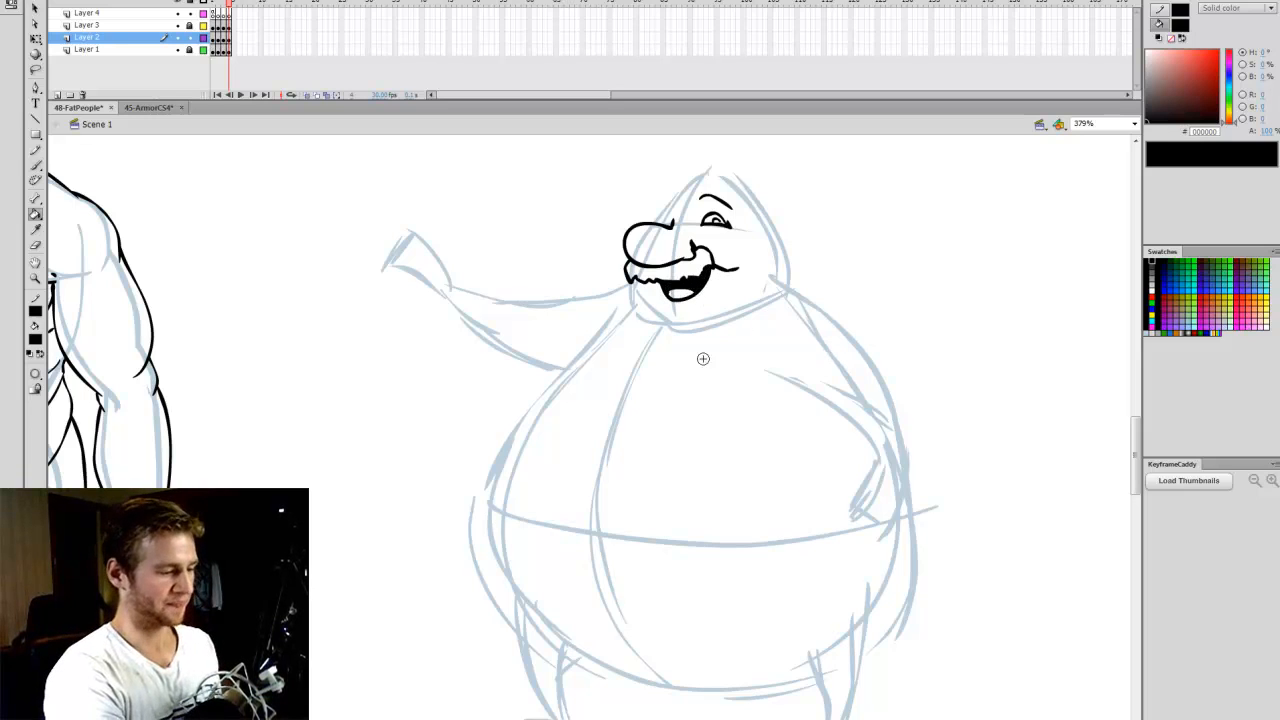
- Ink the wide curved jaw line from the moustache to the cheek and add a double chin beneath it
key("b")
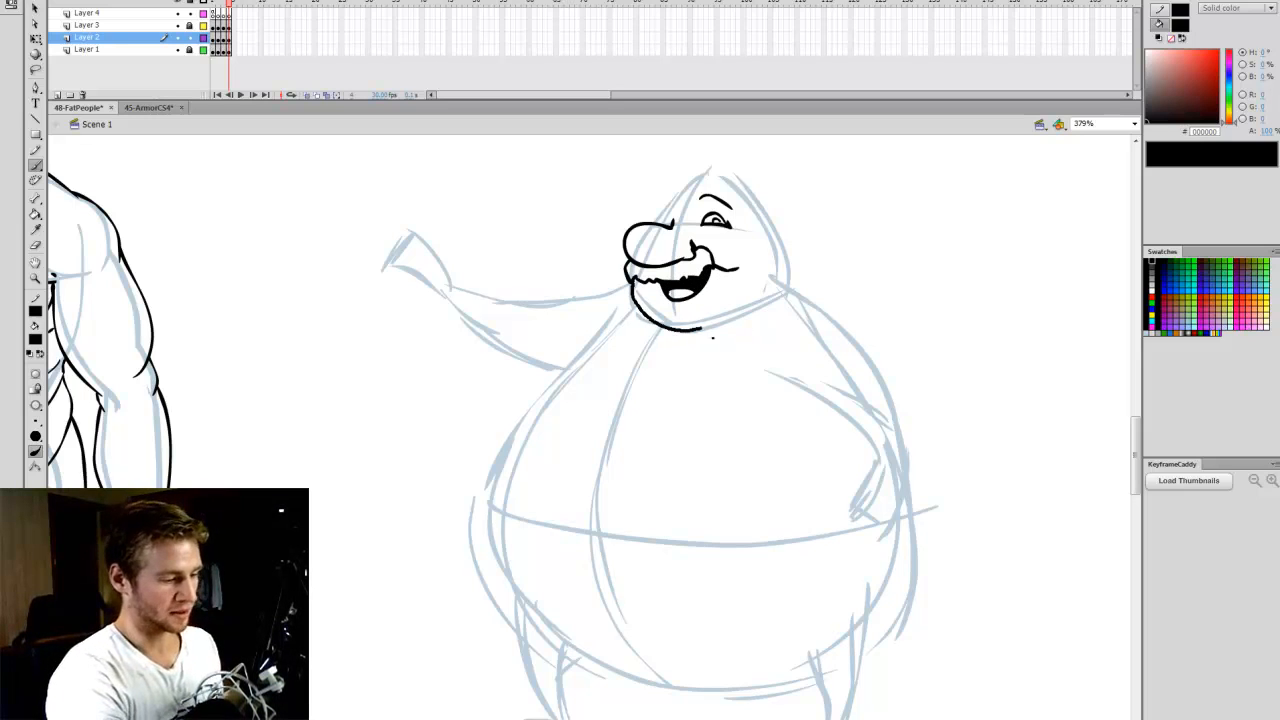
left_click_drag(704, 328, 768, 291)
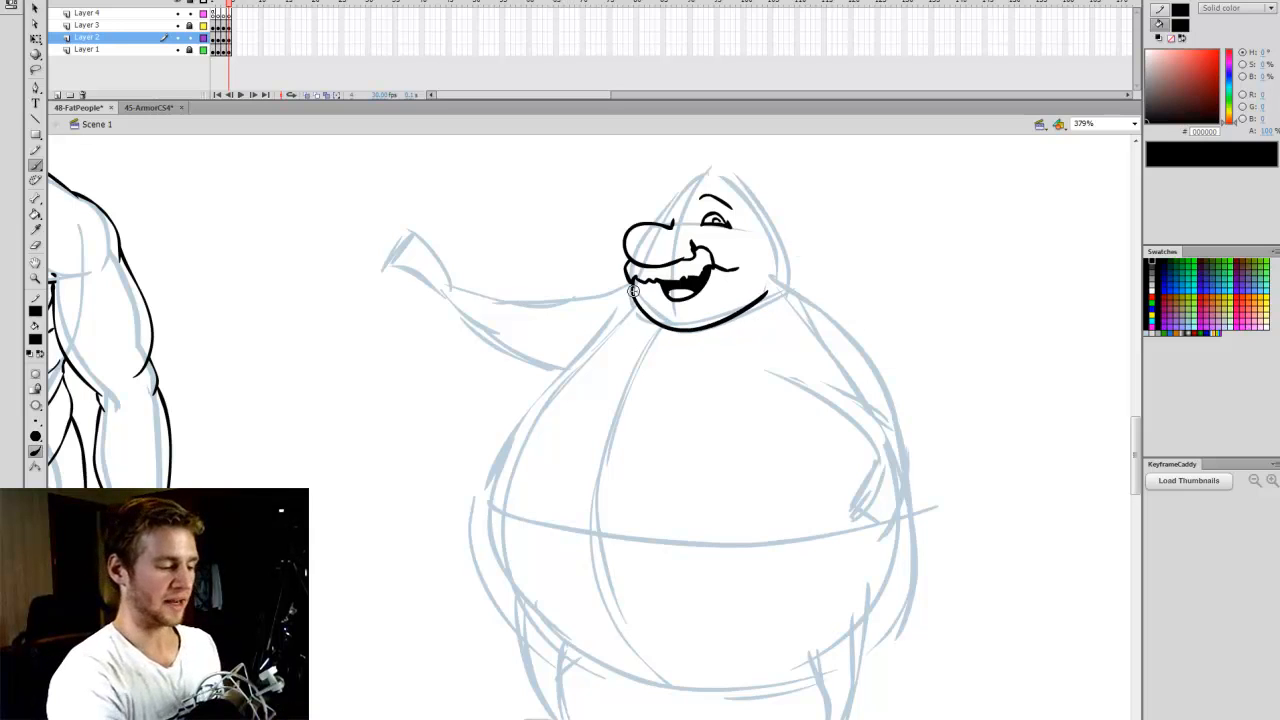
mouse_move(630, 318)
left_mouse_down()
mouse_move(706, 347)
mouse_move(729, 333)
left_mouse_up()
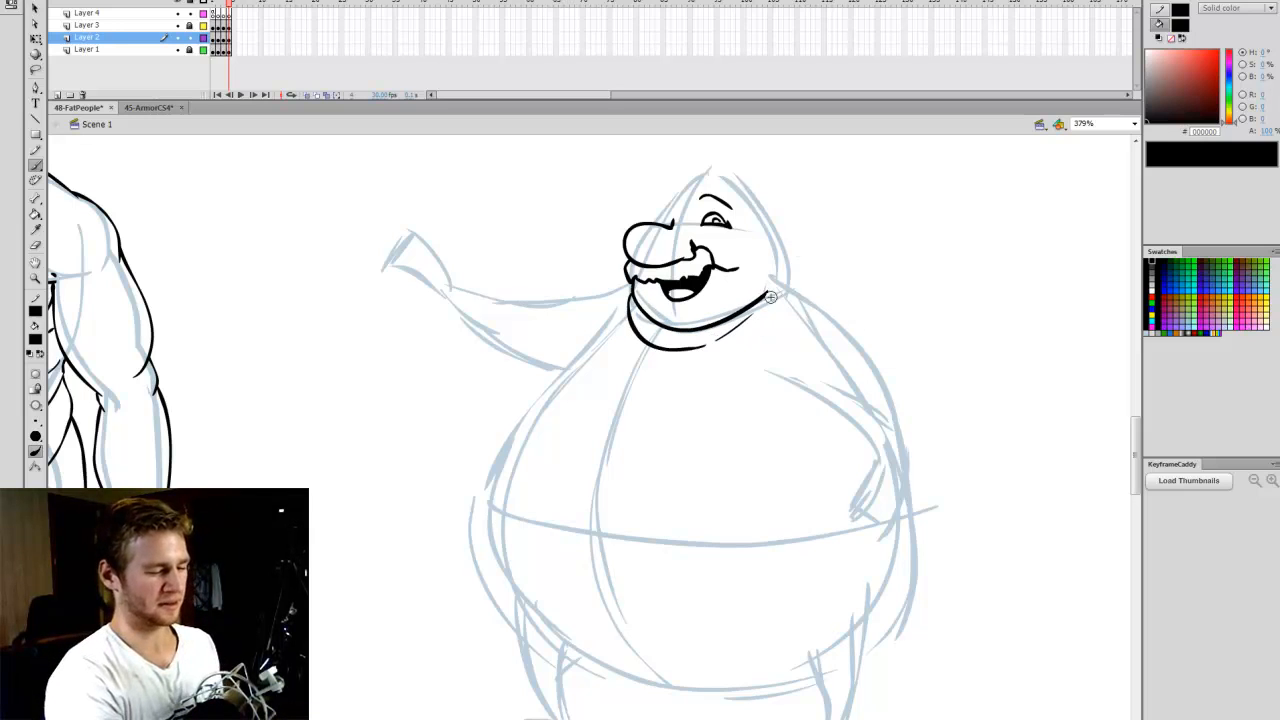
left_click_drag(708, 346, 748, 318)
key("ctrl+z")
key("ctrl+z")
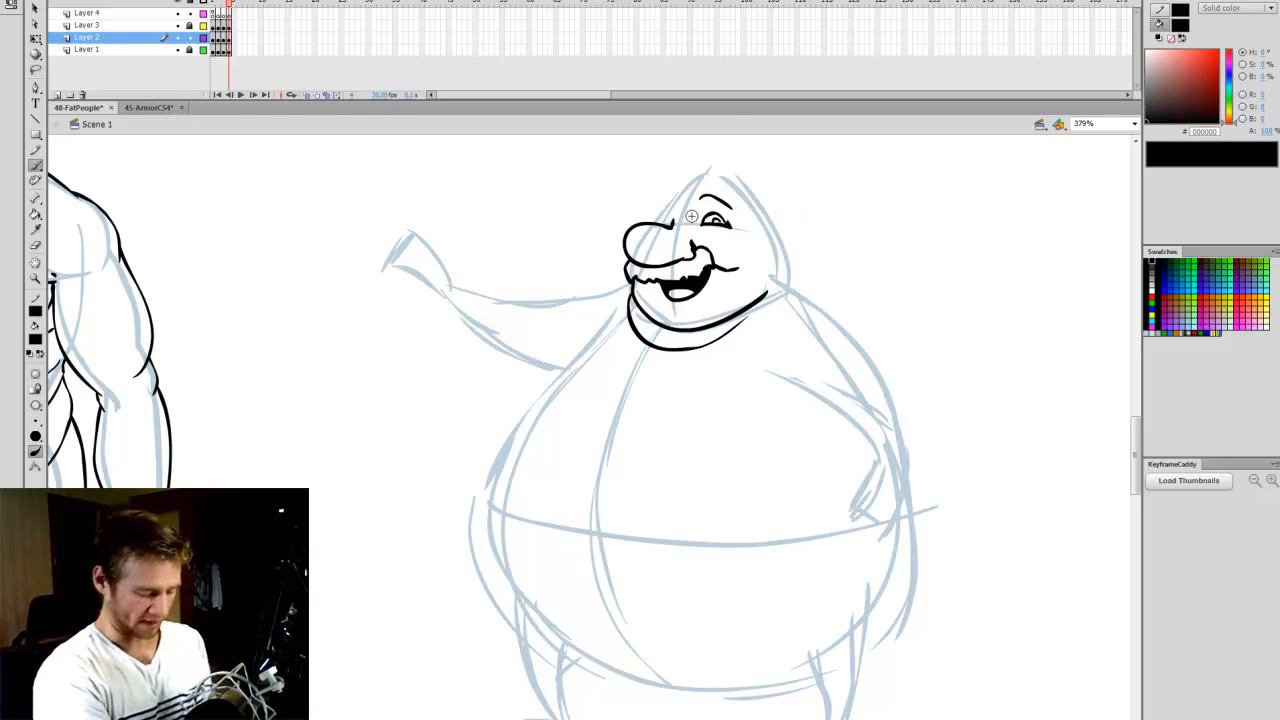
- Ink the far eye, forehead, tufted hair, sideburn and ear, and add a small crease under the lower lip
mouse_move(668, 231)
left_mouse_down()
mouse_move(661, 201)
mouse_move(670, 230)
left_mouse_up()
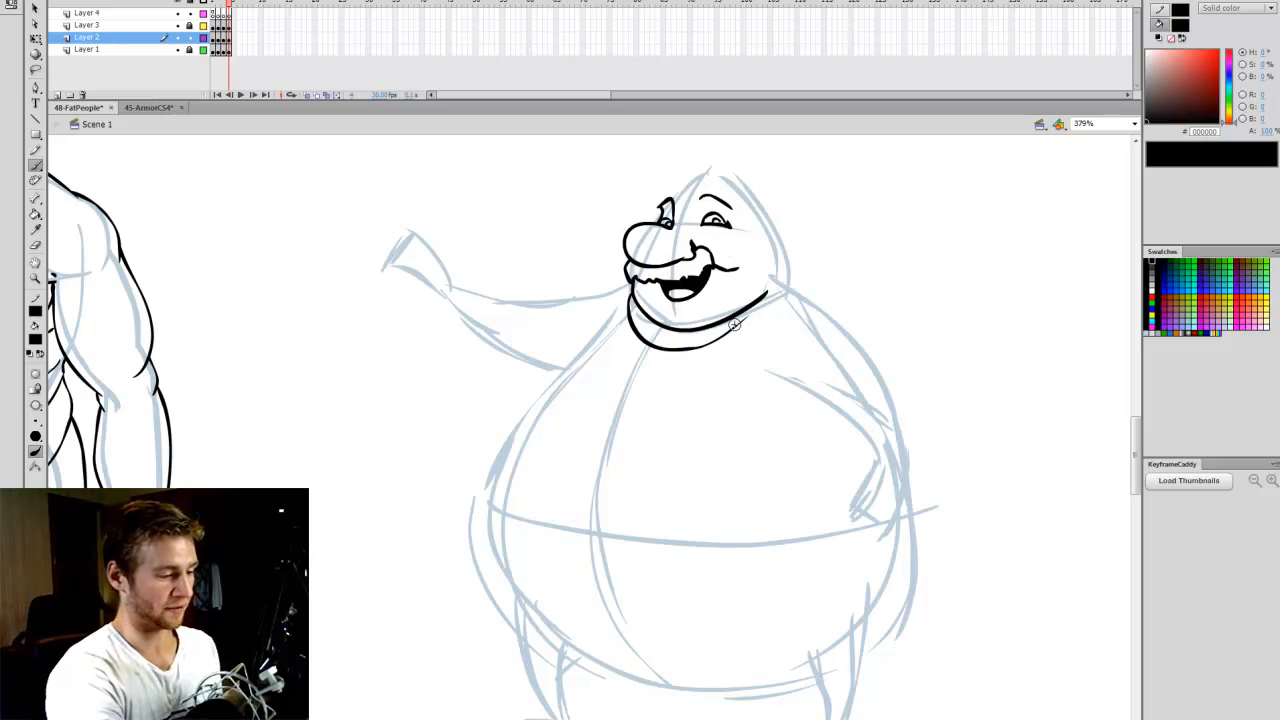
mouse_move(716, 172)
left_mouse_down()
mouse_move(679, 185)
mouse_move(706, 155)
mouse_move(695, 177)
mouse_move(764, 228)
mouse_move(751, 207)
mouse_move(767, 262)
left_mouse_up()
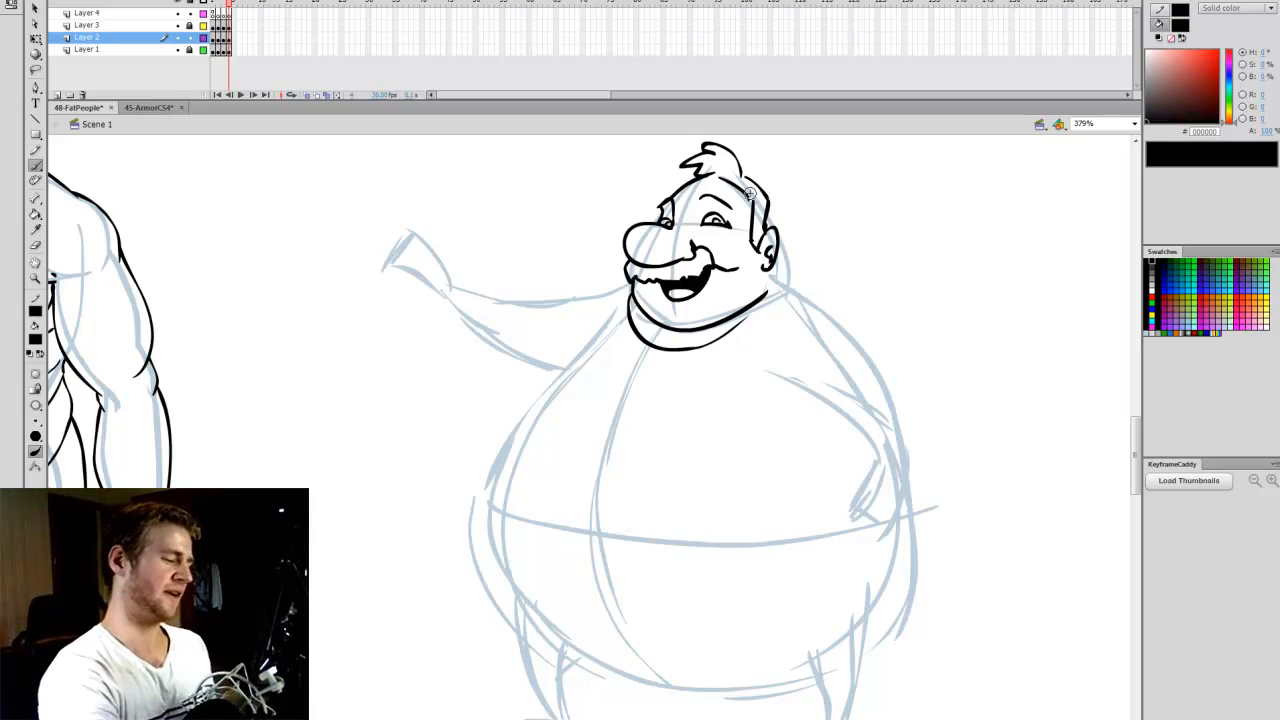
left_click_drag(1136, 454, 1136, 454)
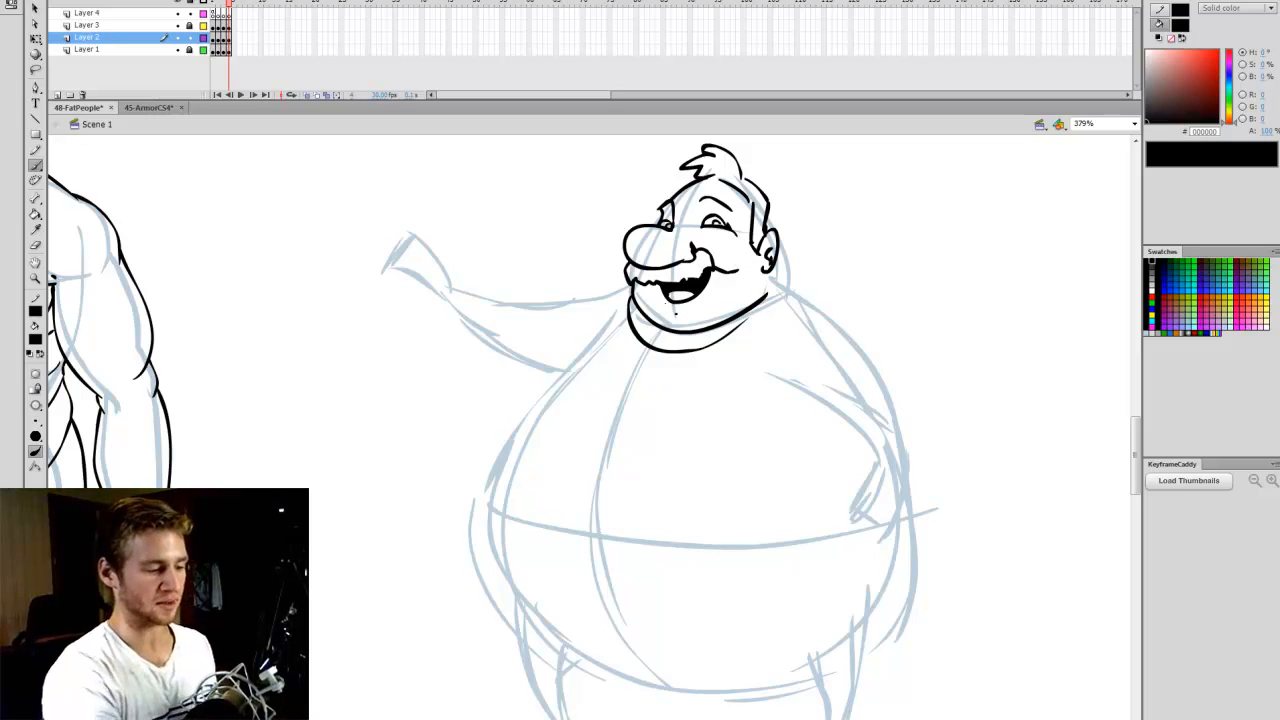
left_click_drag(672, 310, 696, 306)
- Ink the far shoulder, the sagging chest fold, and the side of the upper belly down to the waistline
scroll(1142, 433, "down", 1)
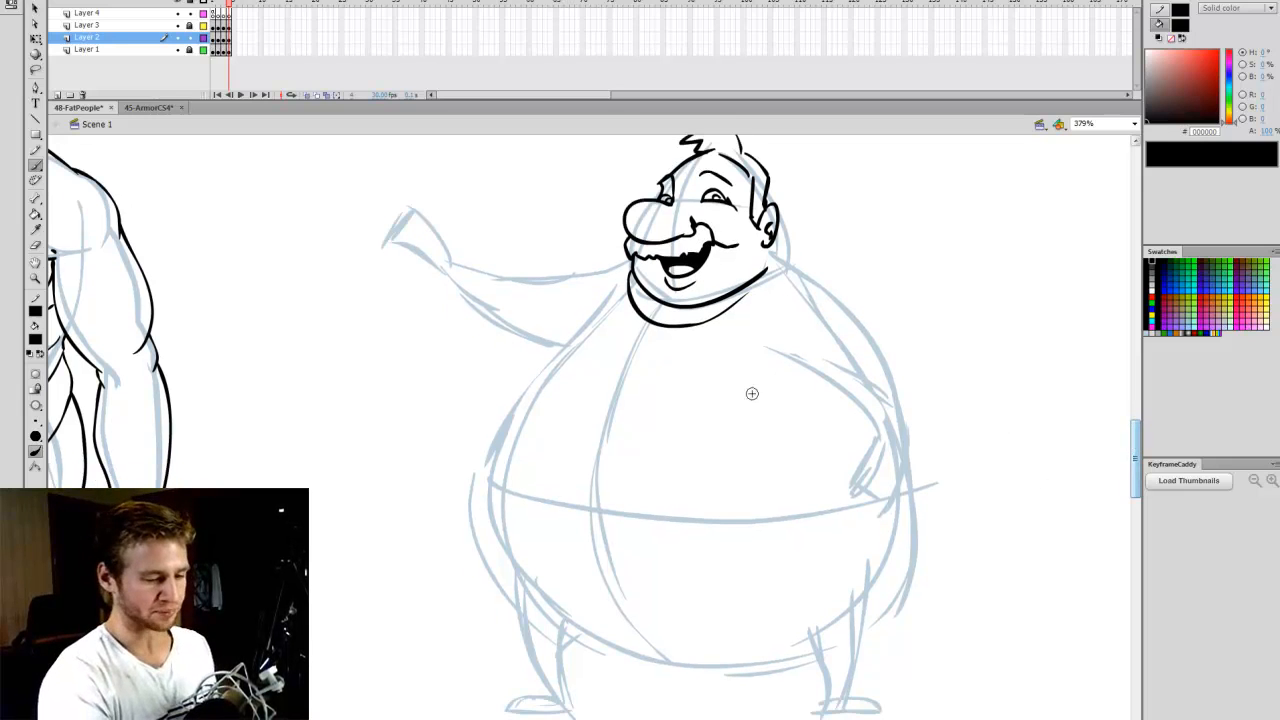
mouse_move(612, 292)
left_mouse_down()
mouse_move(540, 340)
mouse_move(533, 368)
mouse_move(578, 363)
mouse_move(732, 400)
mouse_move(767, 380)
left_mouse_up()
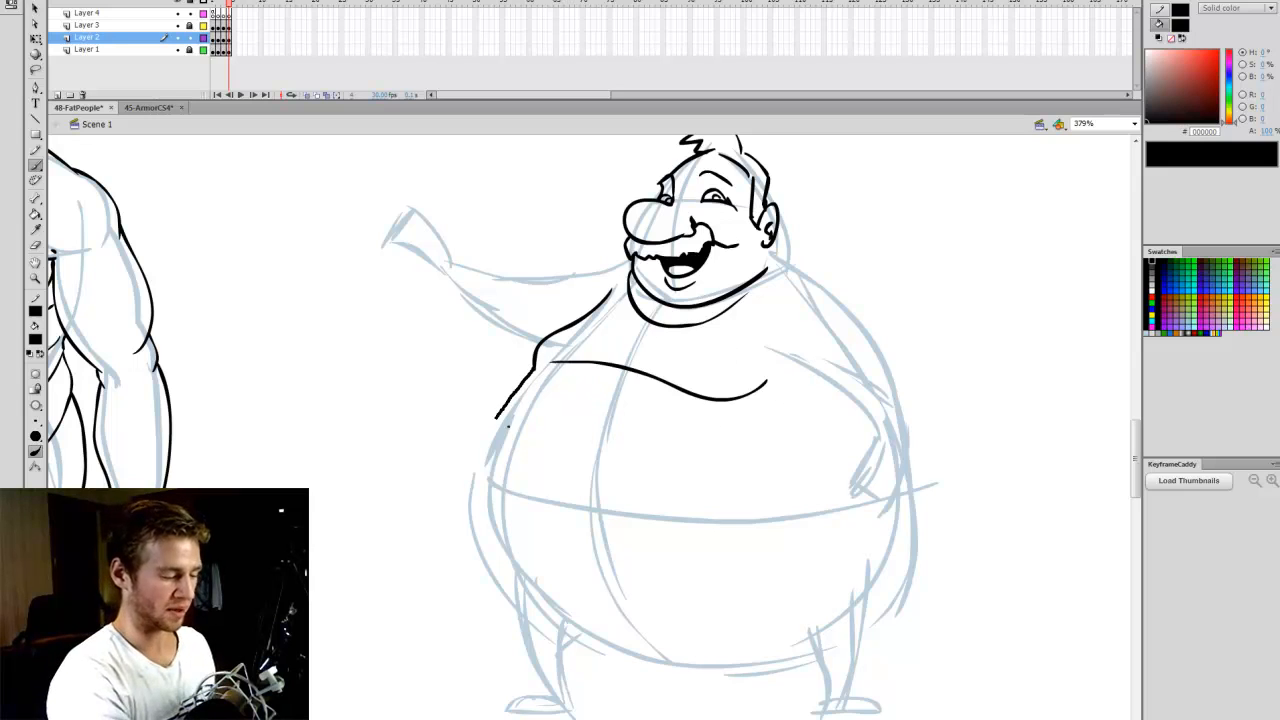
left_click_drag(496, 418, 478, 468)
- Draw a belt with a buckle curving around the widest part of the belly
mouse_move(540, 494)
left_mouse_down()
mouse_move(599, 498)
mouse_move(542, 517)
mouse_move(597, 512)
mouse_move(598, 500)
left_mouse_up()
mouse_move(513, 492)
left_mouse_down()
mouse_move(478, 495)
mouse_move(616, 515)
mouse_move(593, 504)
mouse_move(506, 515)
mouse_move(539, 527)
mouse_move(616, 507)
mouse_move(868, 490)
left_mouse_up()
key("ctrl+z")
key("ctrl+z")
mouse_move(592, 522)
left_mouse_down()
mouse_move(668, 538)
mouse_move(854, 525)
mouse_move(870, 495)
left_mouse_up()
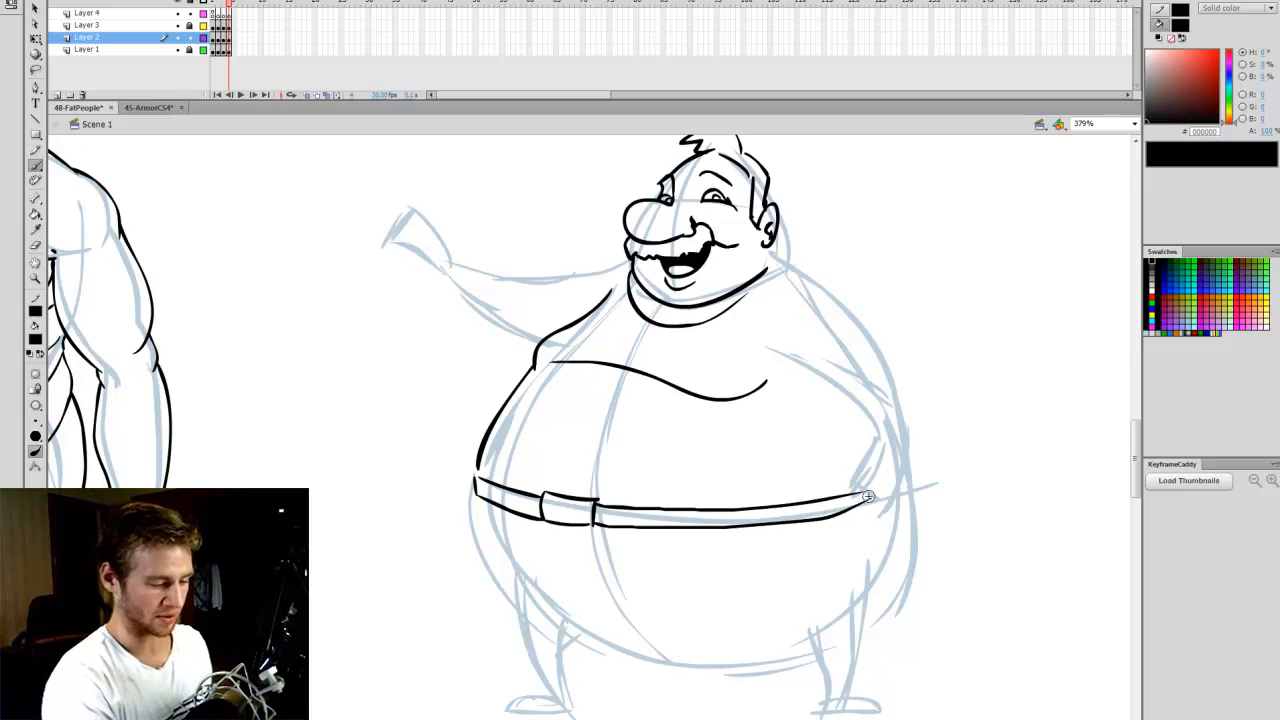
- Ink the lower belly's sides and underside together with the two short legs tapering to the ankles
left_click_drag(481, 500, 512, 572)
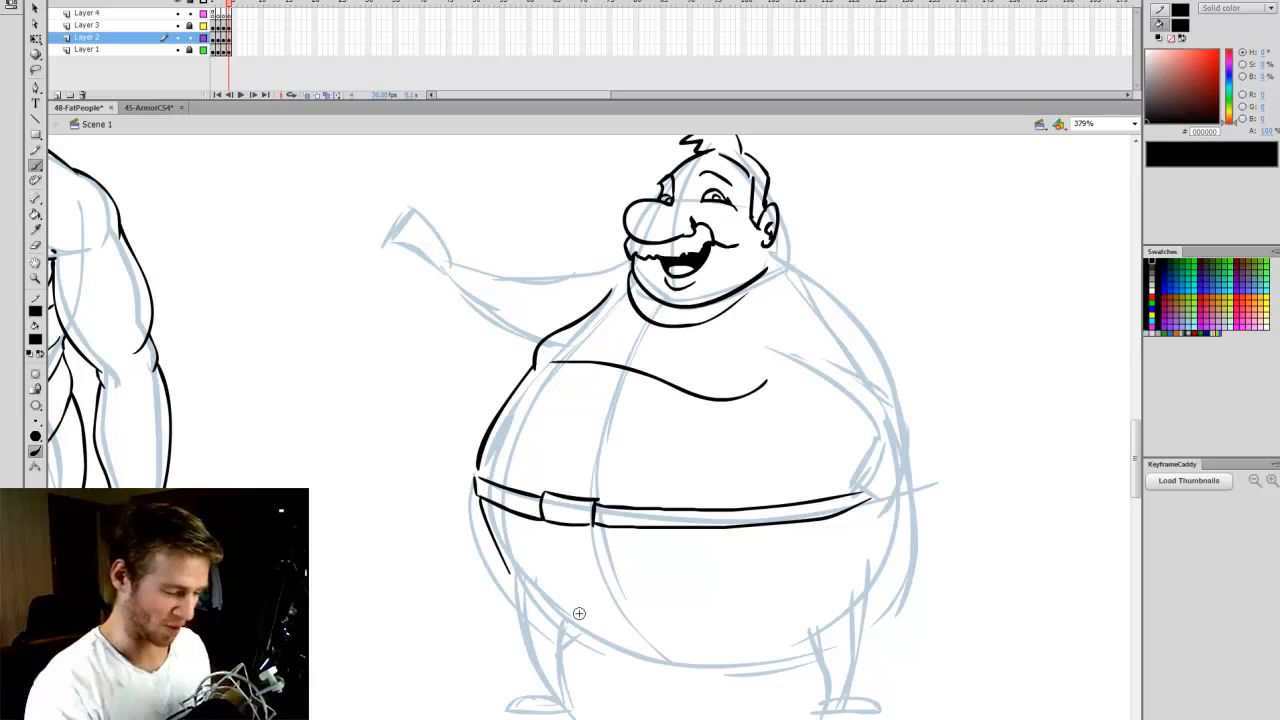
mouse_move(548, 604)
left_mouse_down()
mouse_move(618, 650)
mouse_move(806, 652)
mouse_move(826, 702)
left_mouse_up()
mouse_move(898, 502)
left_mouse_down()
mouse_move(886, 599)
mouse_move(852, 639)
mouse_move(870, 629)
mouse_move(842, 698)
left_mouse_up()
mouse_move(510, 556)
left_mouse_down()
mouse_move(513, 615)
mouse_move(548, 692)
left_mouse_up()
left_click_drag(566, 616, 562, 694)
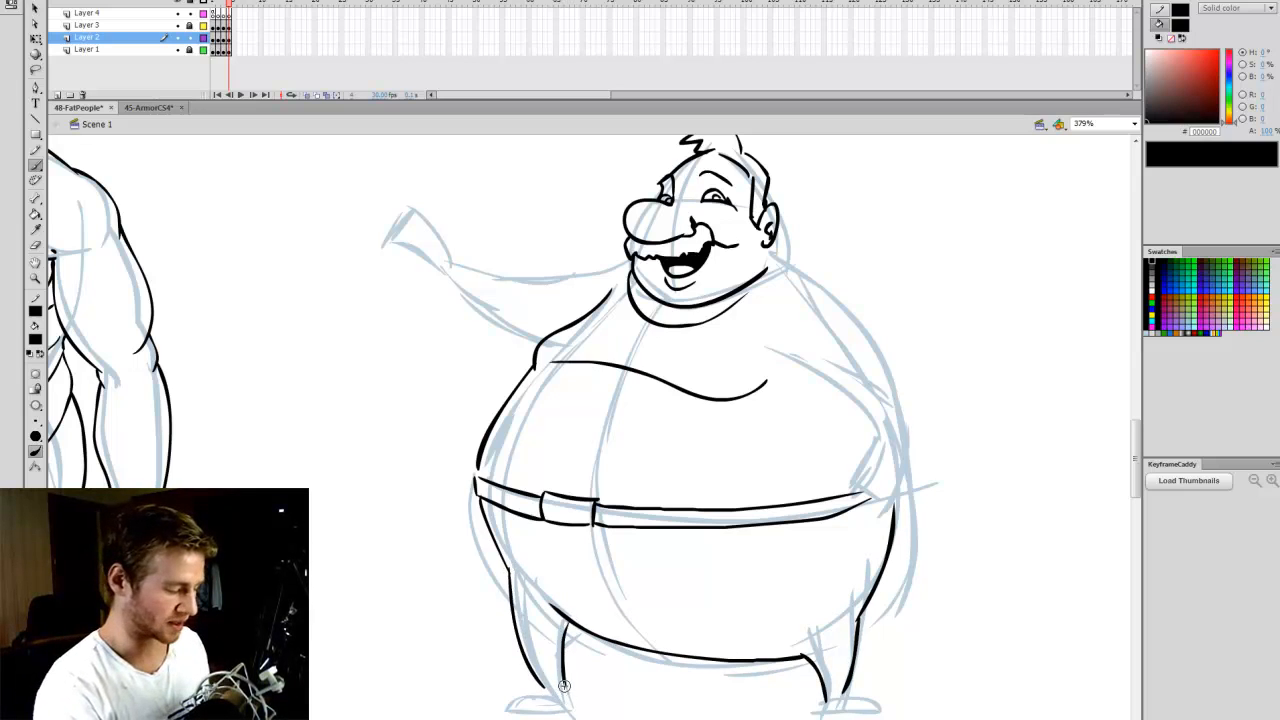
key("ctrl+z")
mouse_move(560, 620)
left_mouse_down()
mouse_move(564, 659)
mouse_move(507, 697)
mouse_move(562, 698)
mouse_move(518, 693)
mouse_move(509, 710)
mouse_move(568, 702)
left_mouse_up()
key("ctrl+z")
- Draw small shoes at the ends of both legs and fill them solid black
key("k")
left_click(543, 695)
key("b")
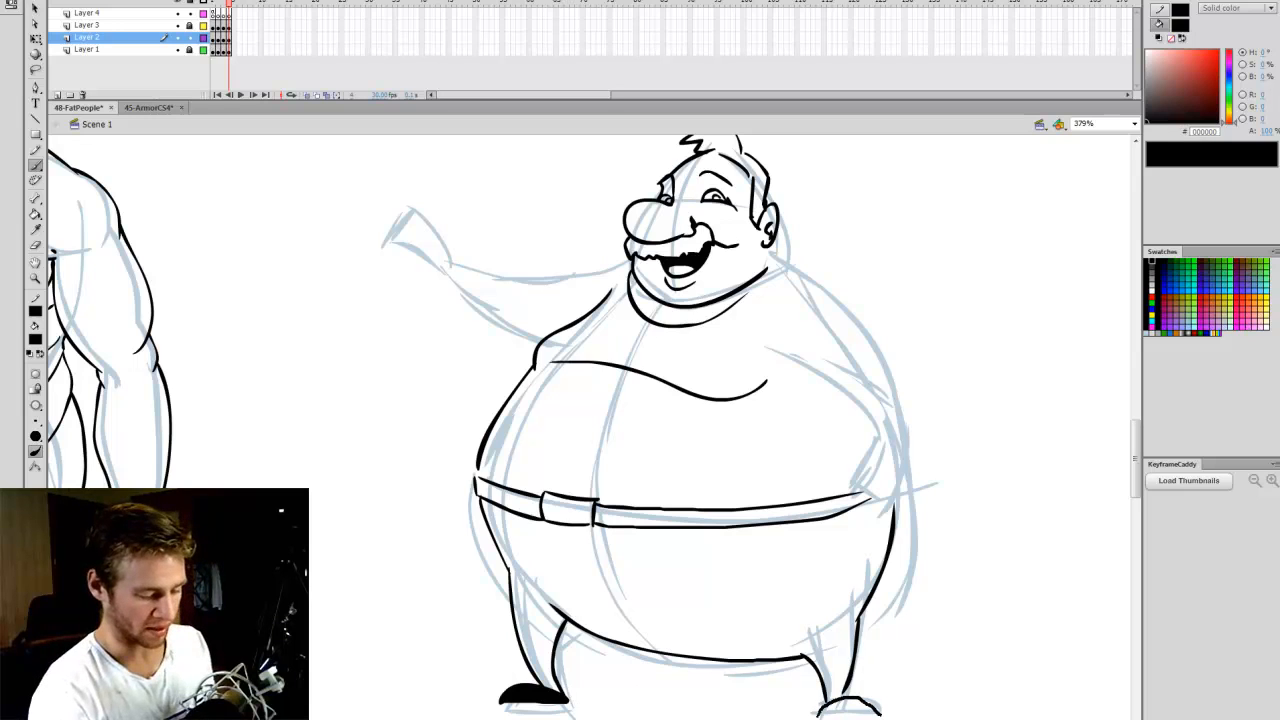
left_click_drag(880, 712, 884, 717)
key("k")
left_click(852, 709)
key("e")
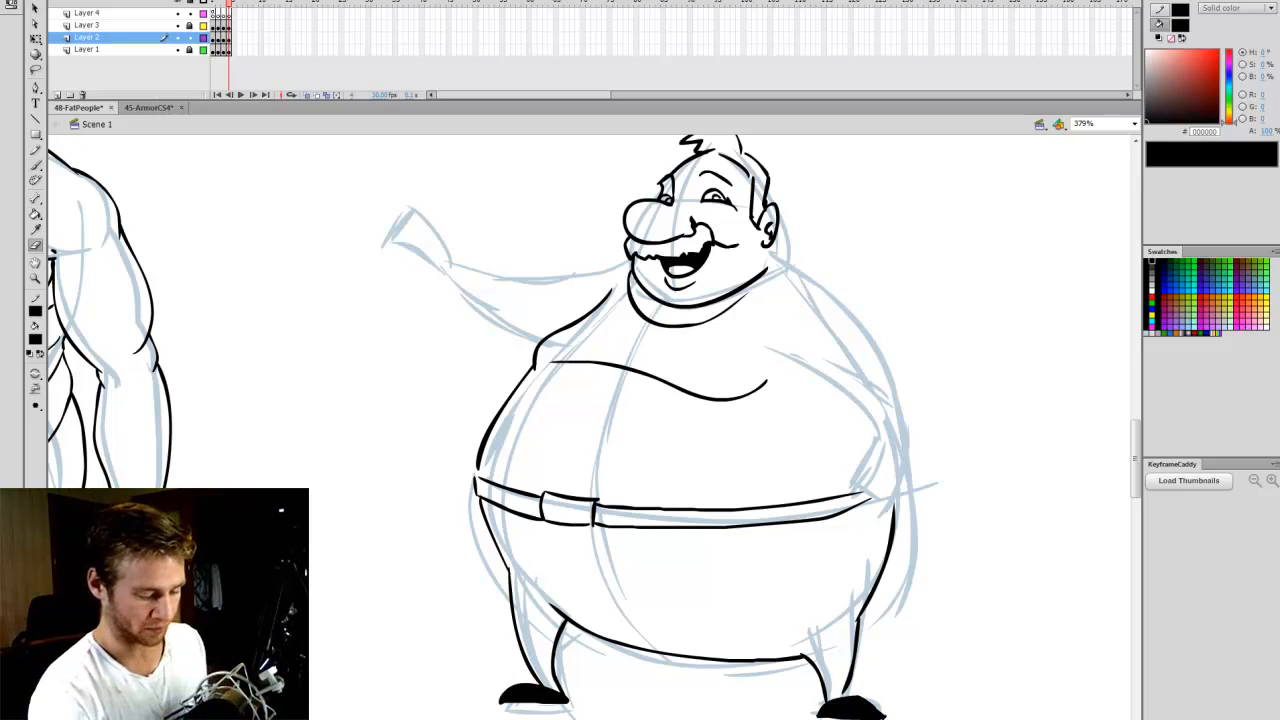
- Draw the shirt collar wrapping around the double chin and add the tie knot at its opening
key("b")
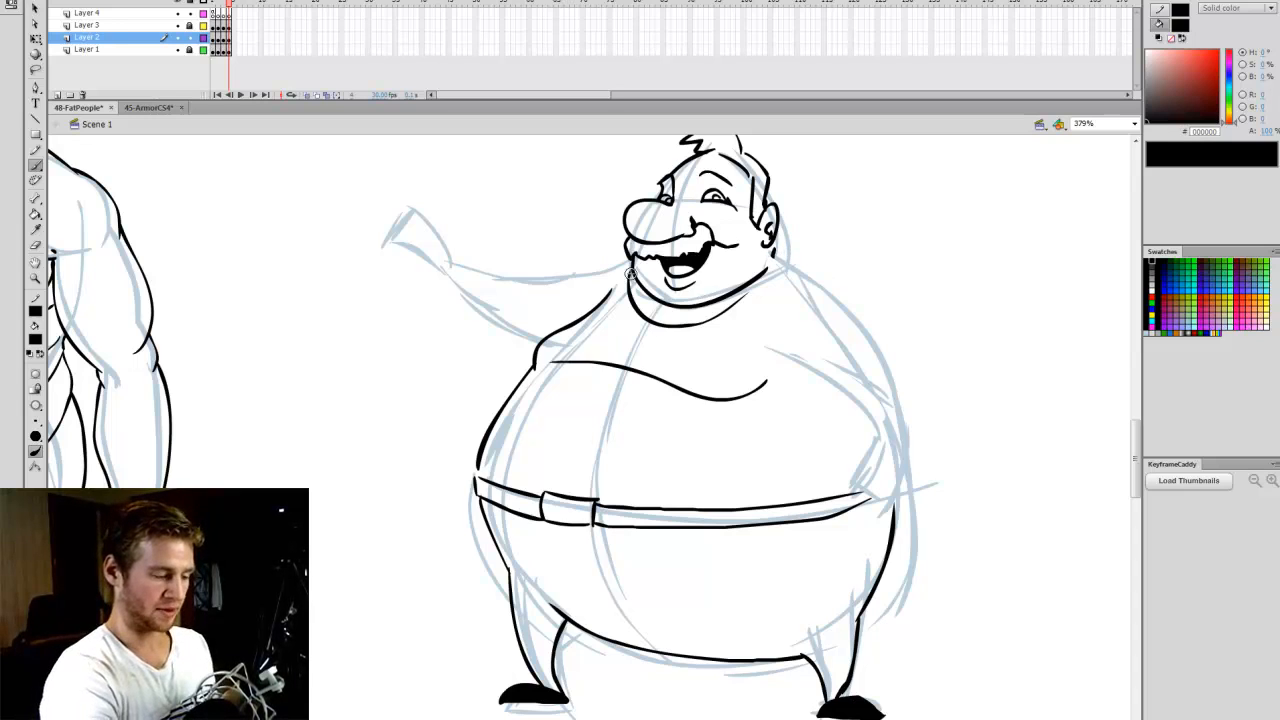
mouse_move(626, 266)
left_mouse_down()
mouse_move(606, 320)
mouse_move(722, 336)
mouse_move(782, 262)
left_mouse_up()
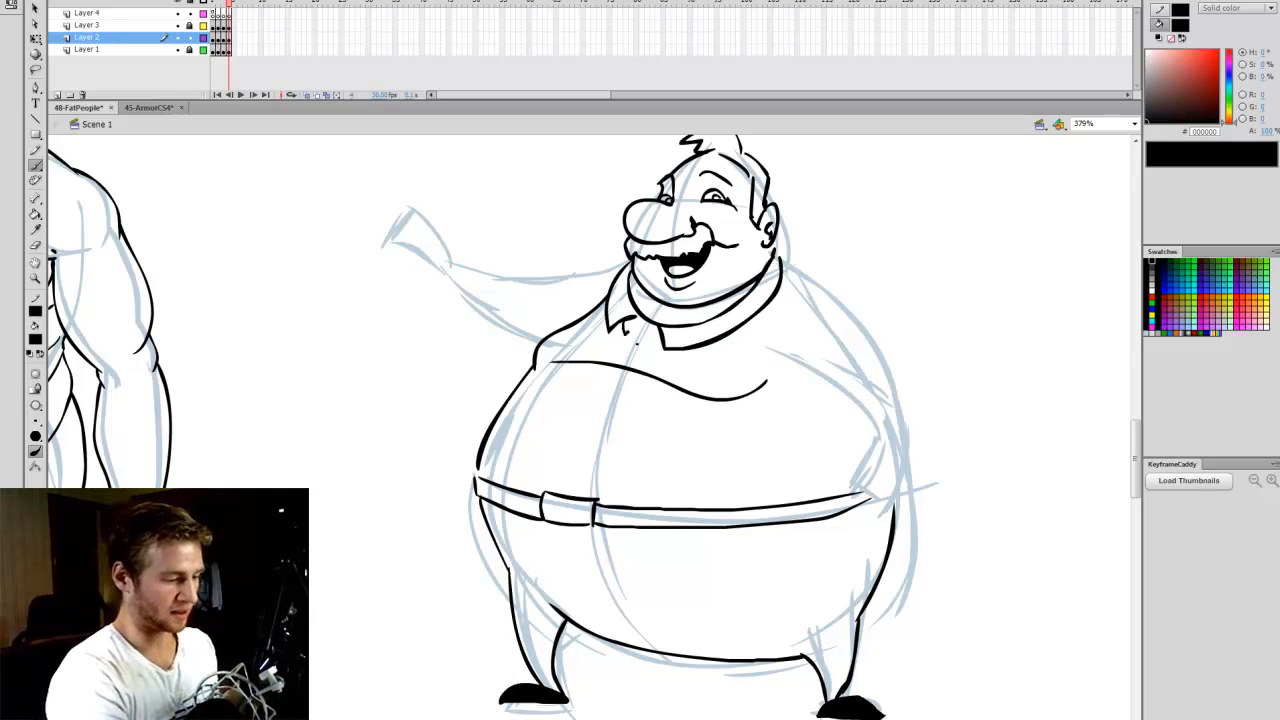
key("e")
left_click_drag(627, 319, 636, 318)
key("b")
- Erase the chest line where it crosses the tie and draw a short tie hanging from the knot
key("e")
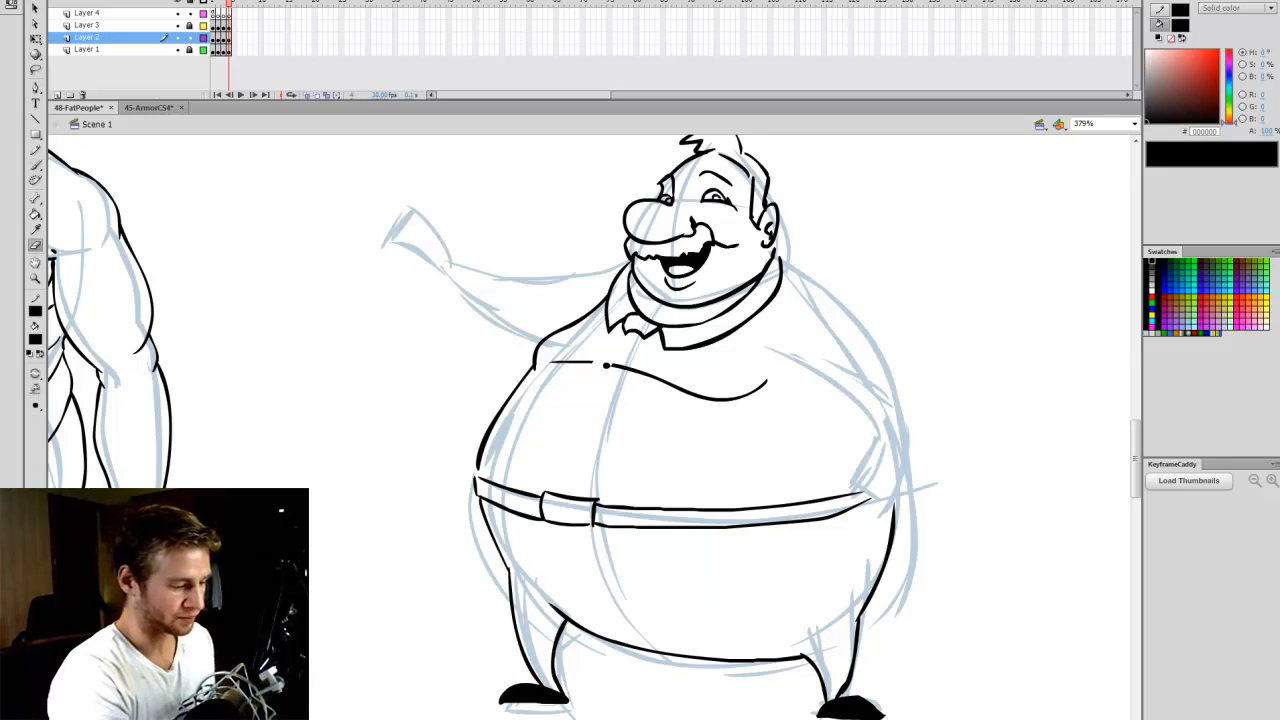
key("b")
left_click_drag(605, 366, 572, 392)
mouse_move(645, 336)
left_mouse_down()
mouse_move(615, 388)
mouse_move(575, 413)
left_mouse_up()
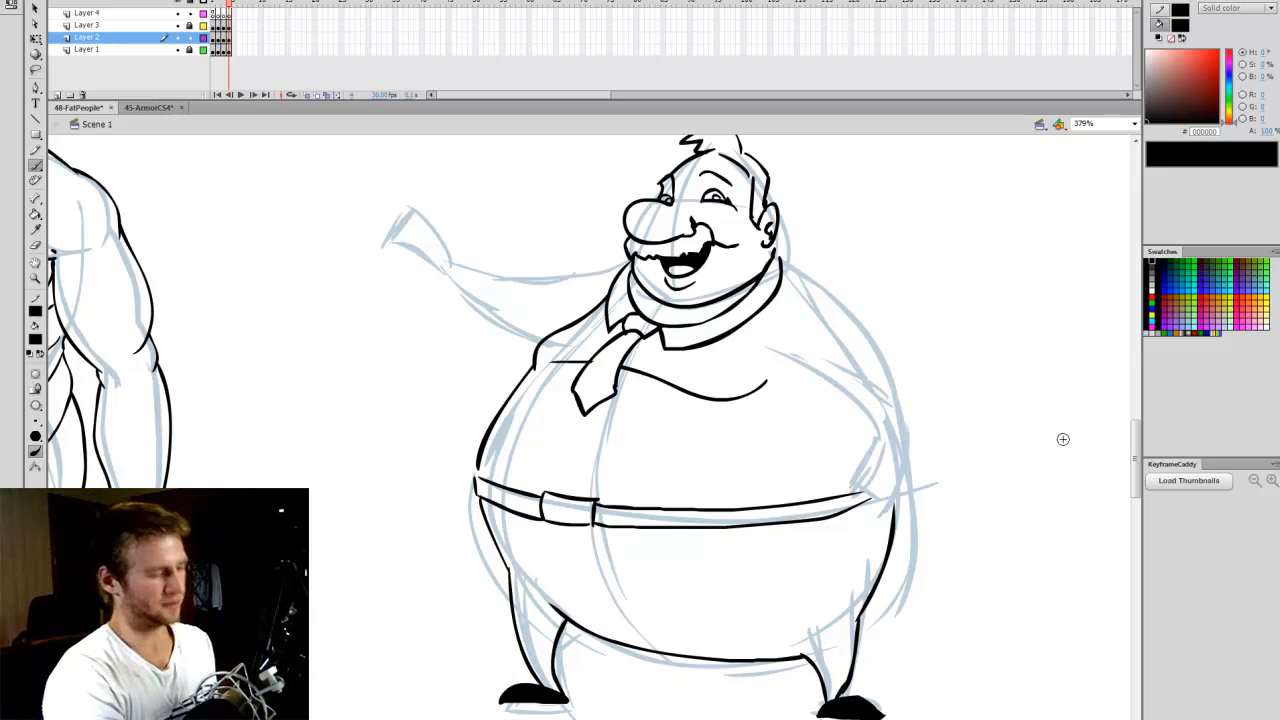
- Ink the arm resting on the hip with a buttoned cuff, undoing the trial finger lines below it
mouse_move(786, 257)
left_mouse_down()
mouse_move(842, 295)
mouse_move(893, 353)
mouse_move(903, 400)
left_mouse_up()
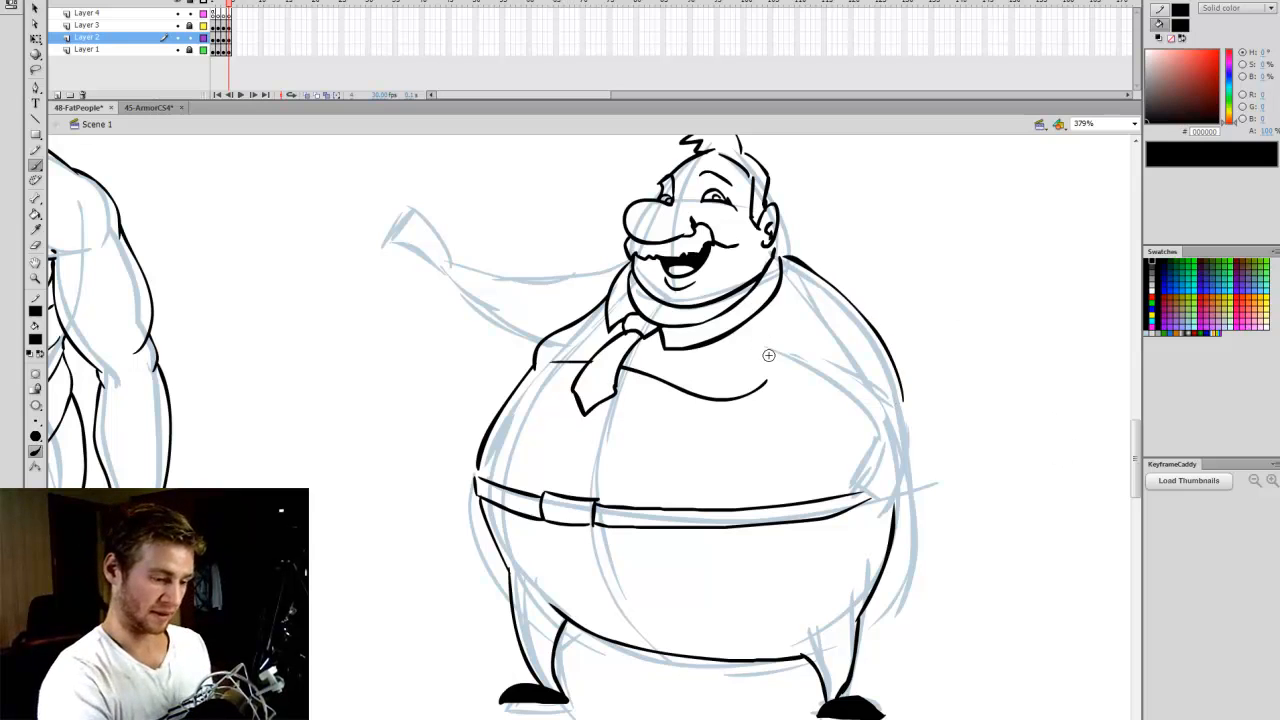
mouse_move(768, 355)
left_mouse_down()
mouse_move(864, 411)
mouse_move(877, 441)
mouse_move(903, 434)
mouse_move(908, 411)
mouse_move(908, 436)
mouse_move(895, 417)
mouse_move(856, 476)
left_mouse_up()
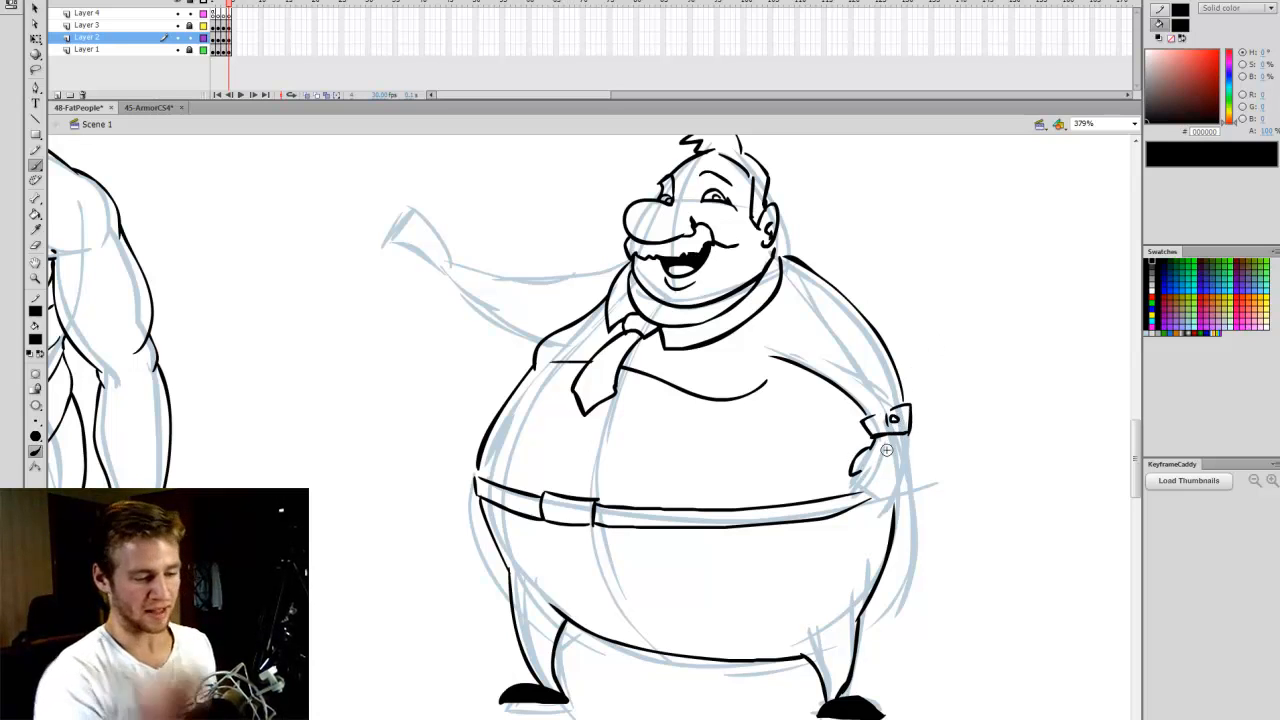
key("ctrl+z")
key("ctrl+z")
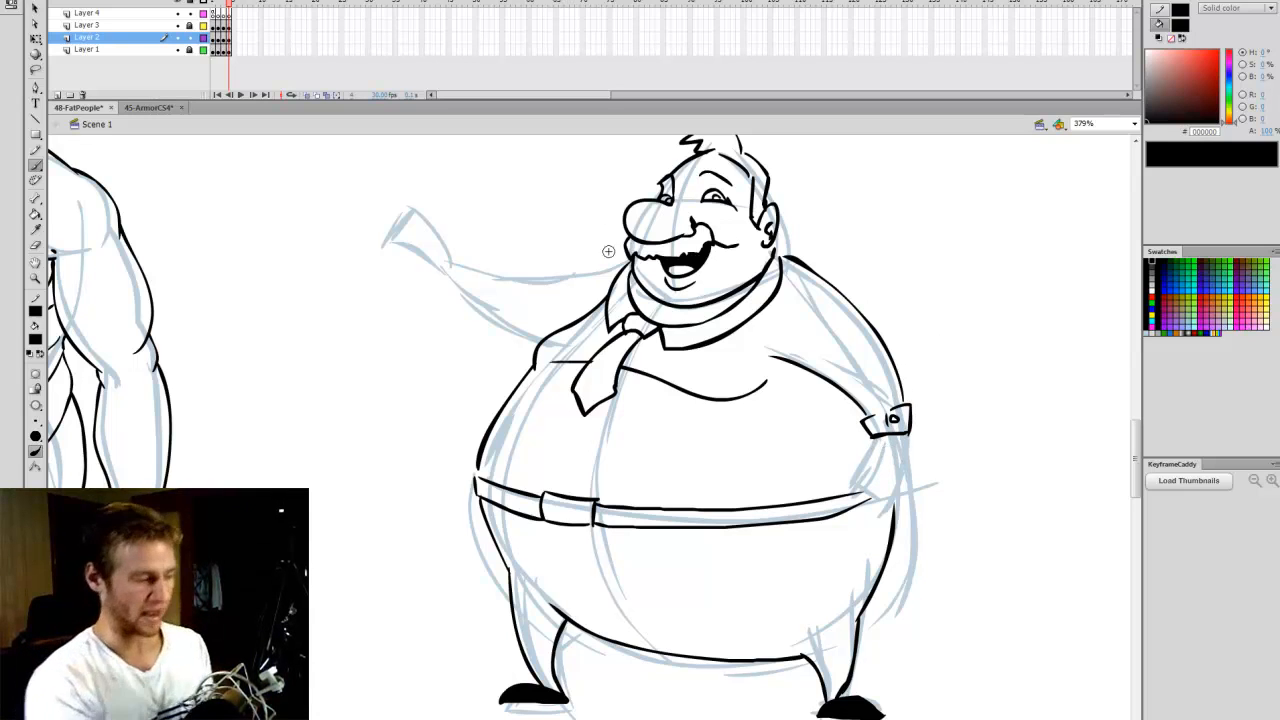
- Ink the outstretched arm with its buttoned cuff and open hand, and draw the other hand resting on the hip
left_click_drag(627, 263, 499, 271)
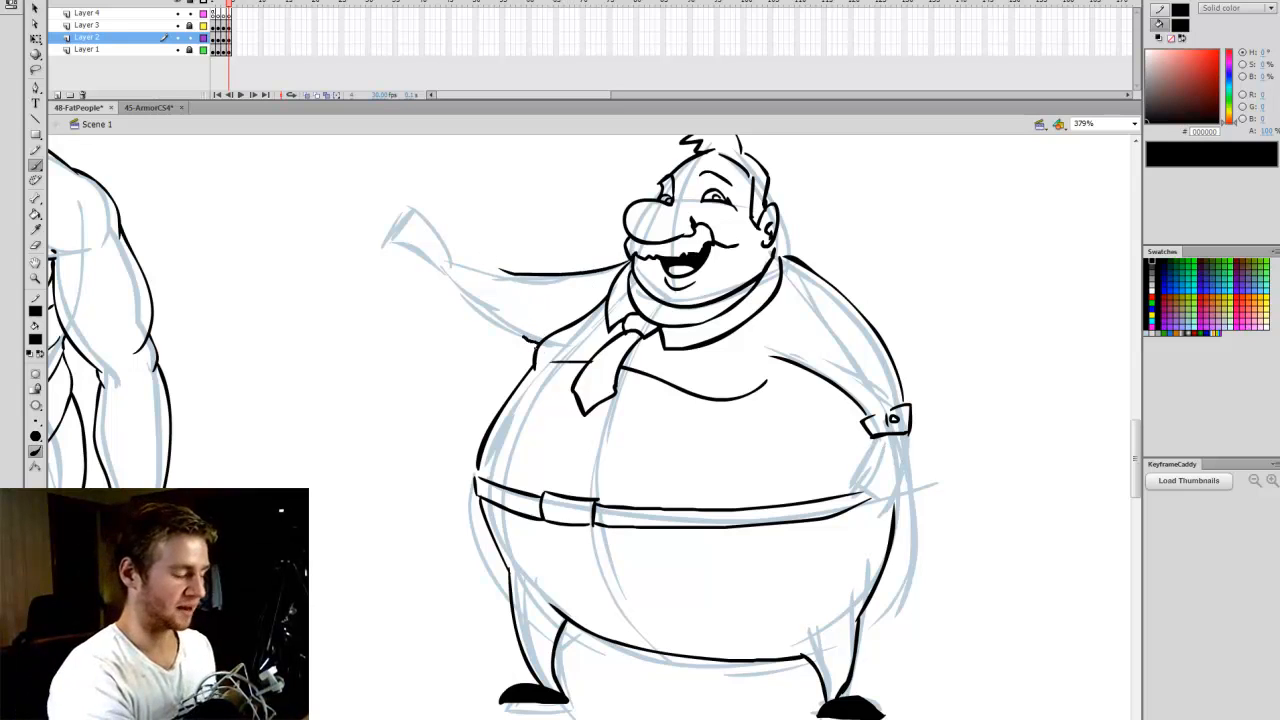
left_click_drag(525, 339, 481, 301)
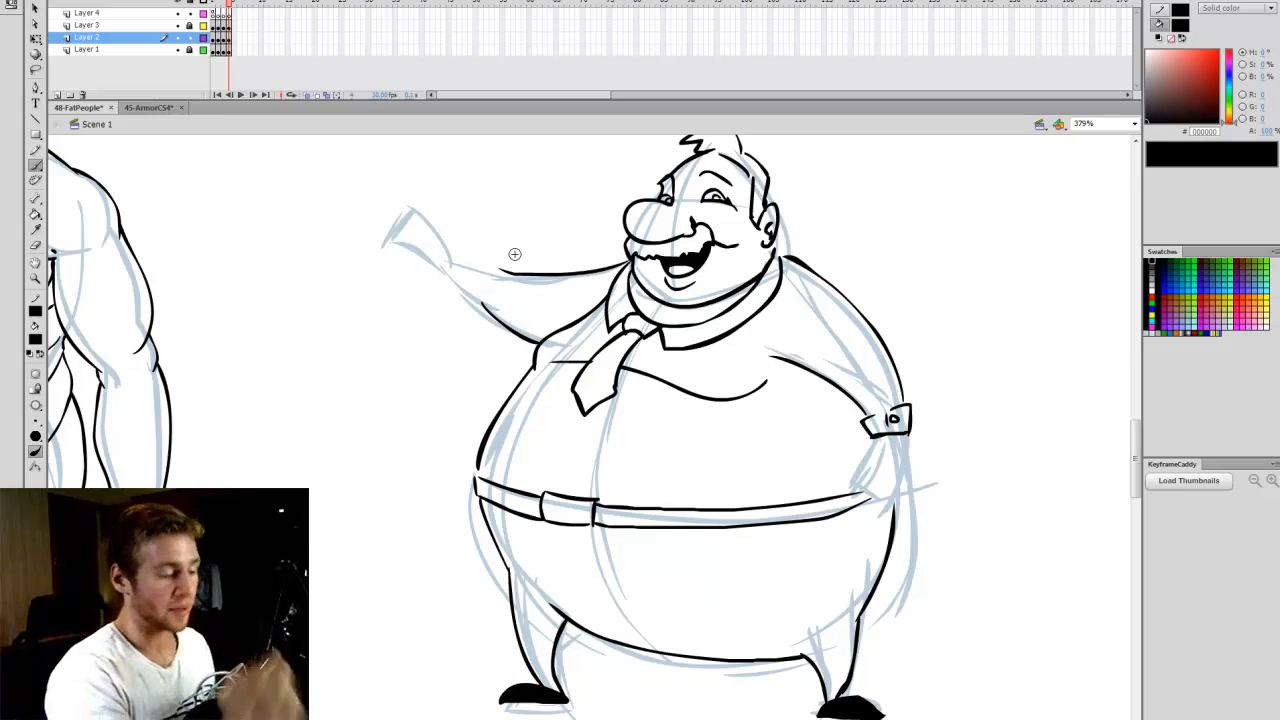
mouse_move(459, 279)
left_mouse_down()
mouse_move(475, 259)
mouse_move(502, 262)
mouse_move(473, 297)
left_mouse_up()
mouse_move(456, 283)
left_mouse_down()
mouse_move(485, 238)
mouse_move(471, 231)
mouse_move(424, 259)
mouse_move(397, 252)
mouse_move(432, 247)
mouse_move(421, 229)
mouse_move(474, 257)
mouse_move(466, 232)
mouse_move(448, 226)
mouse_move(456, 257)
left_mouse_up()
key("ctrl+z")
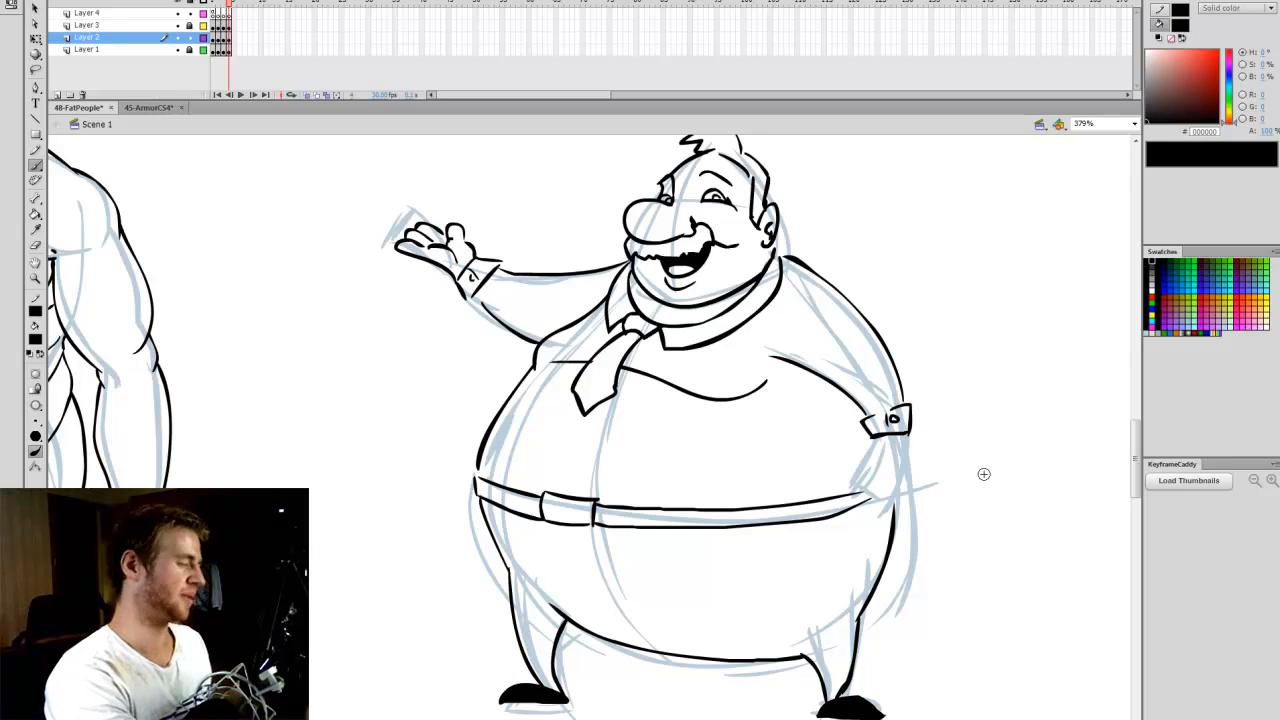
mouse_move(868, 436)
left_mouse_down()
mouse_move(844, 479)
mouse_move(880, 484)
left_mouse_up()
mouse_move(910, 433)
left_mouse_down()
mouse_move(884, 482)
mouse_move(893, 512)
left_mouse_up()
- Show the whole frame with both styles side by side and save the file
left_click(1134, 124)
left_click(1100, 158)
key("q")
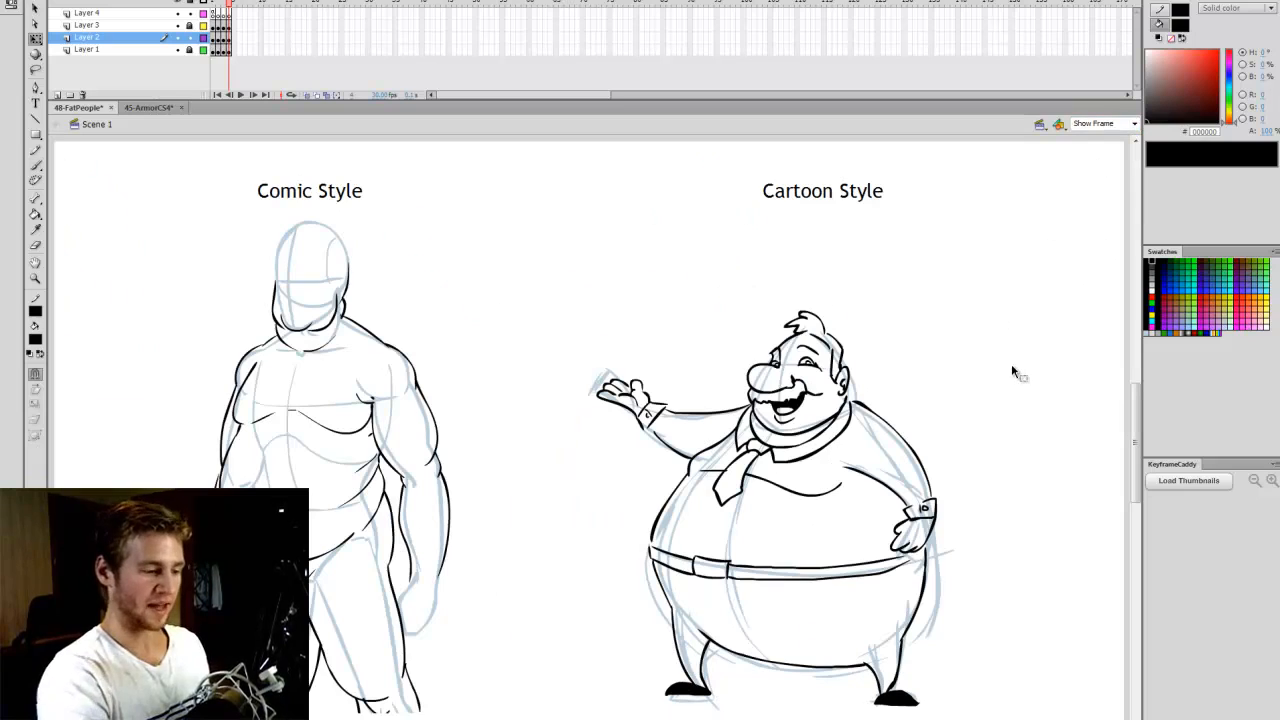
left_click_drag(960, 300, 594, 712)
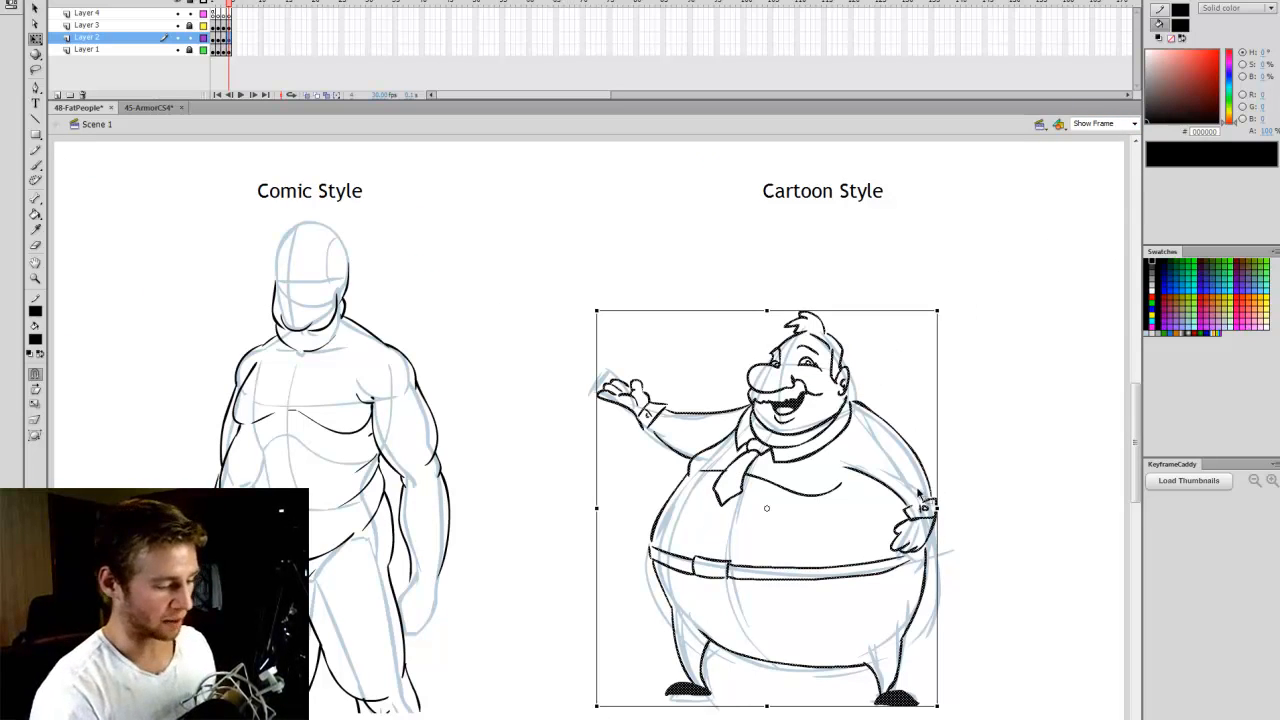
left_click(960, 333)
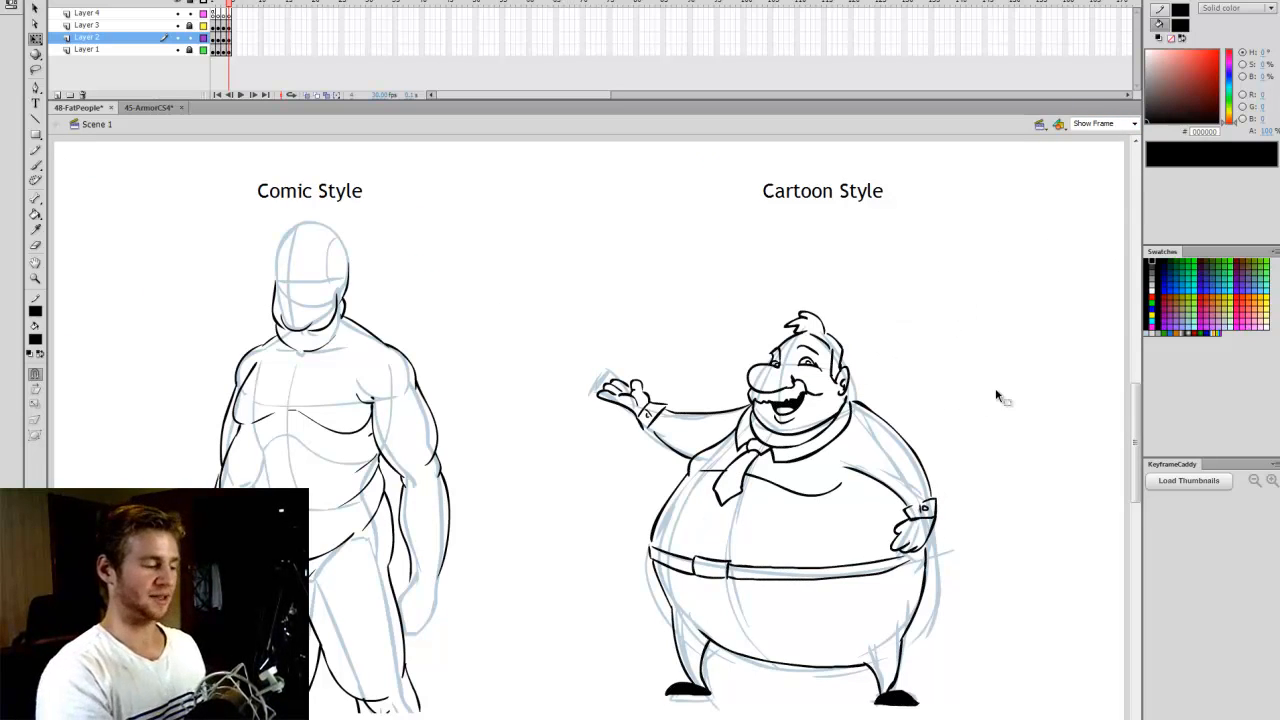
key("ctrl+s")
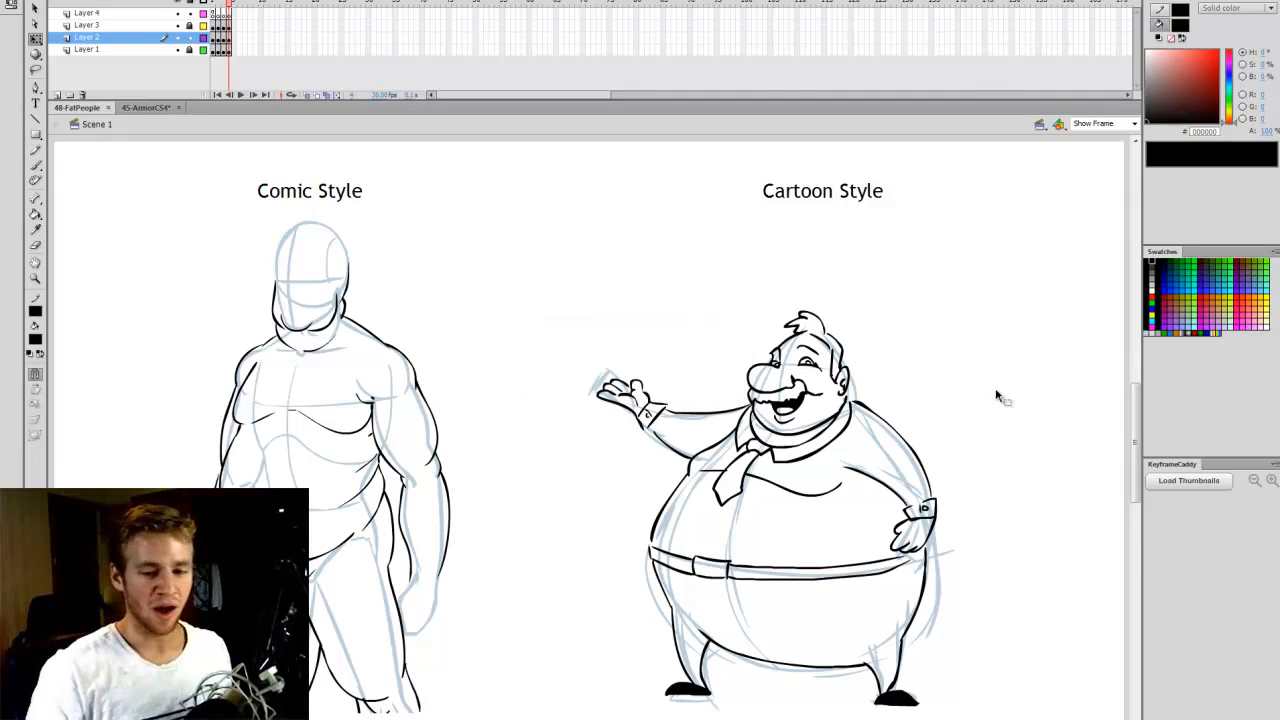